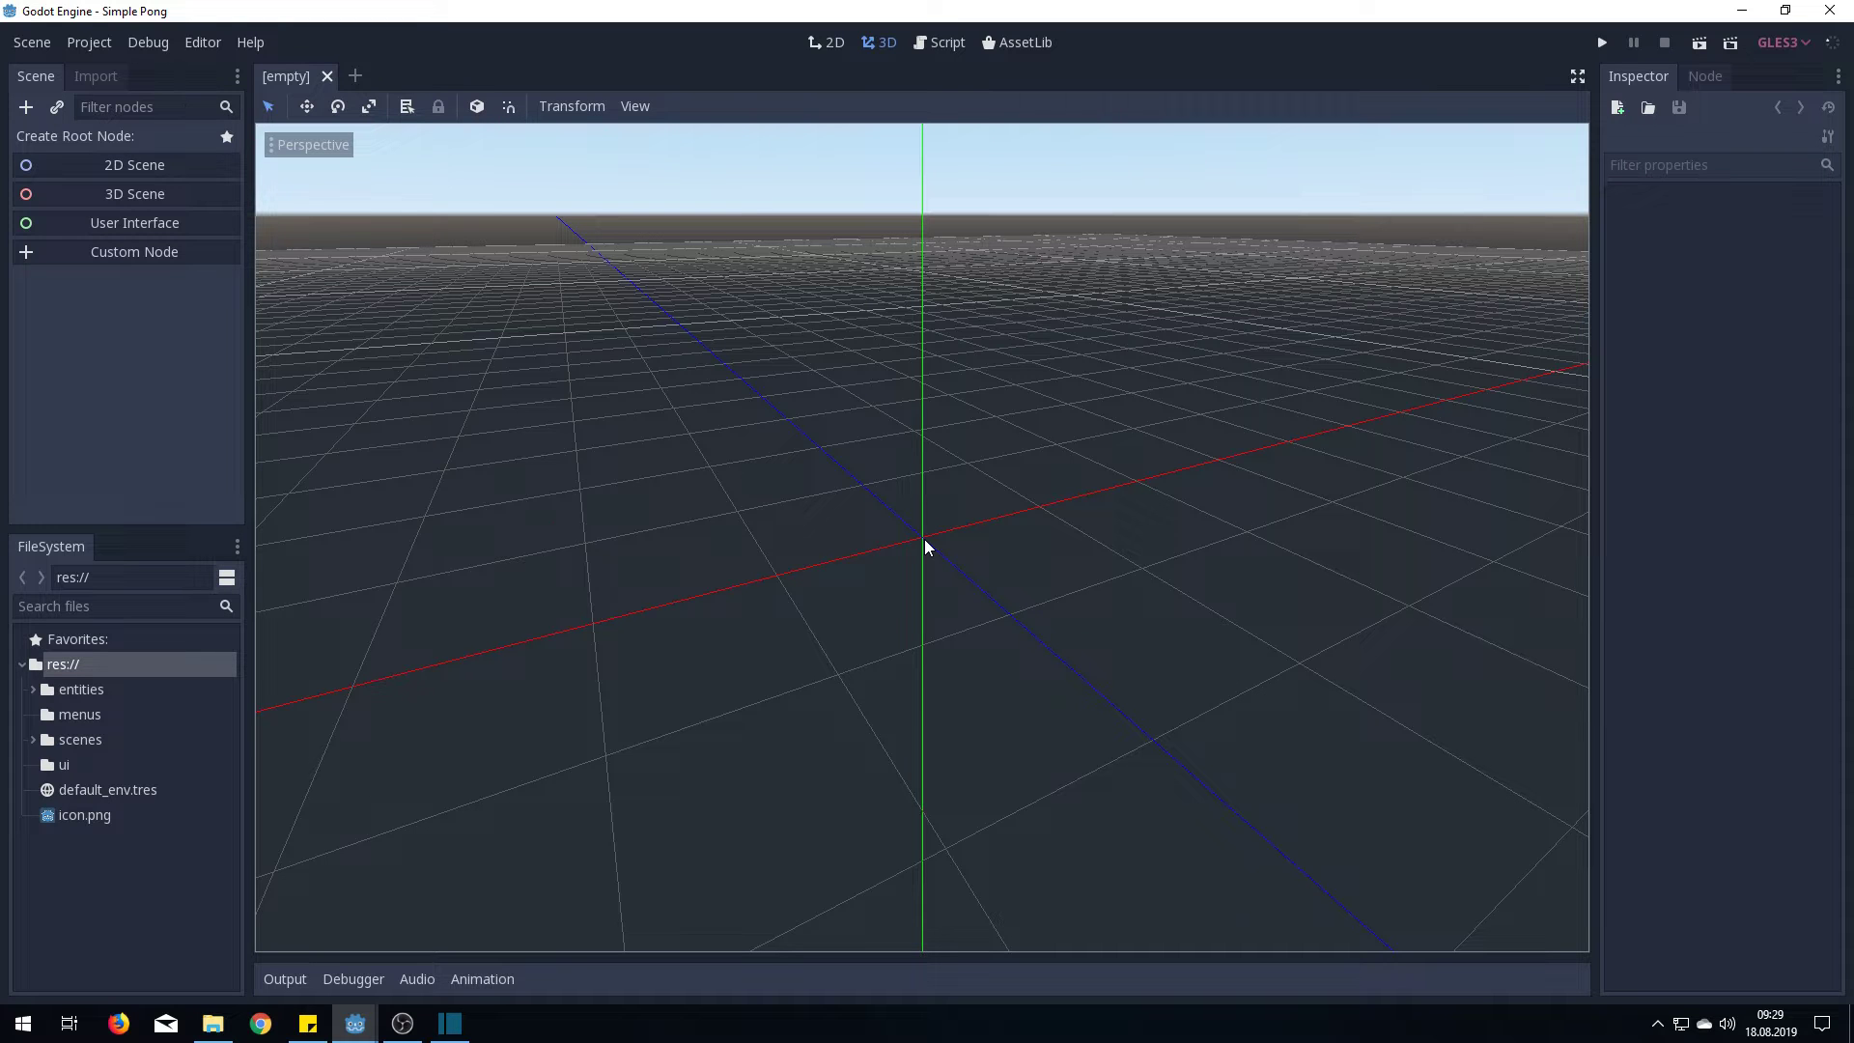
Build a KinematicBody2D root with CollisionShape2D and Sprite children, texturing the Sprite with icon.png
{"action": "left_click", "coordinate": [26, 106]}
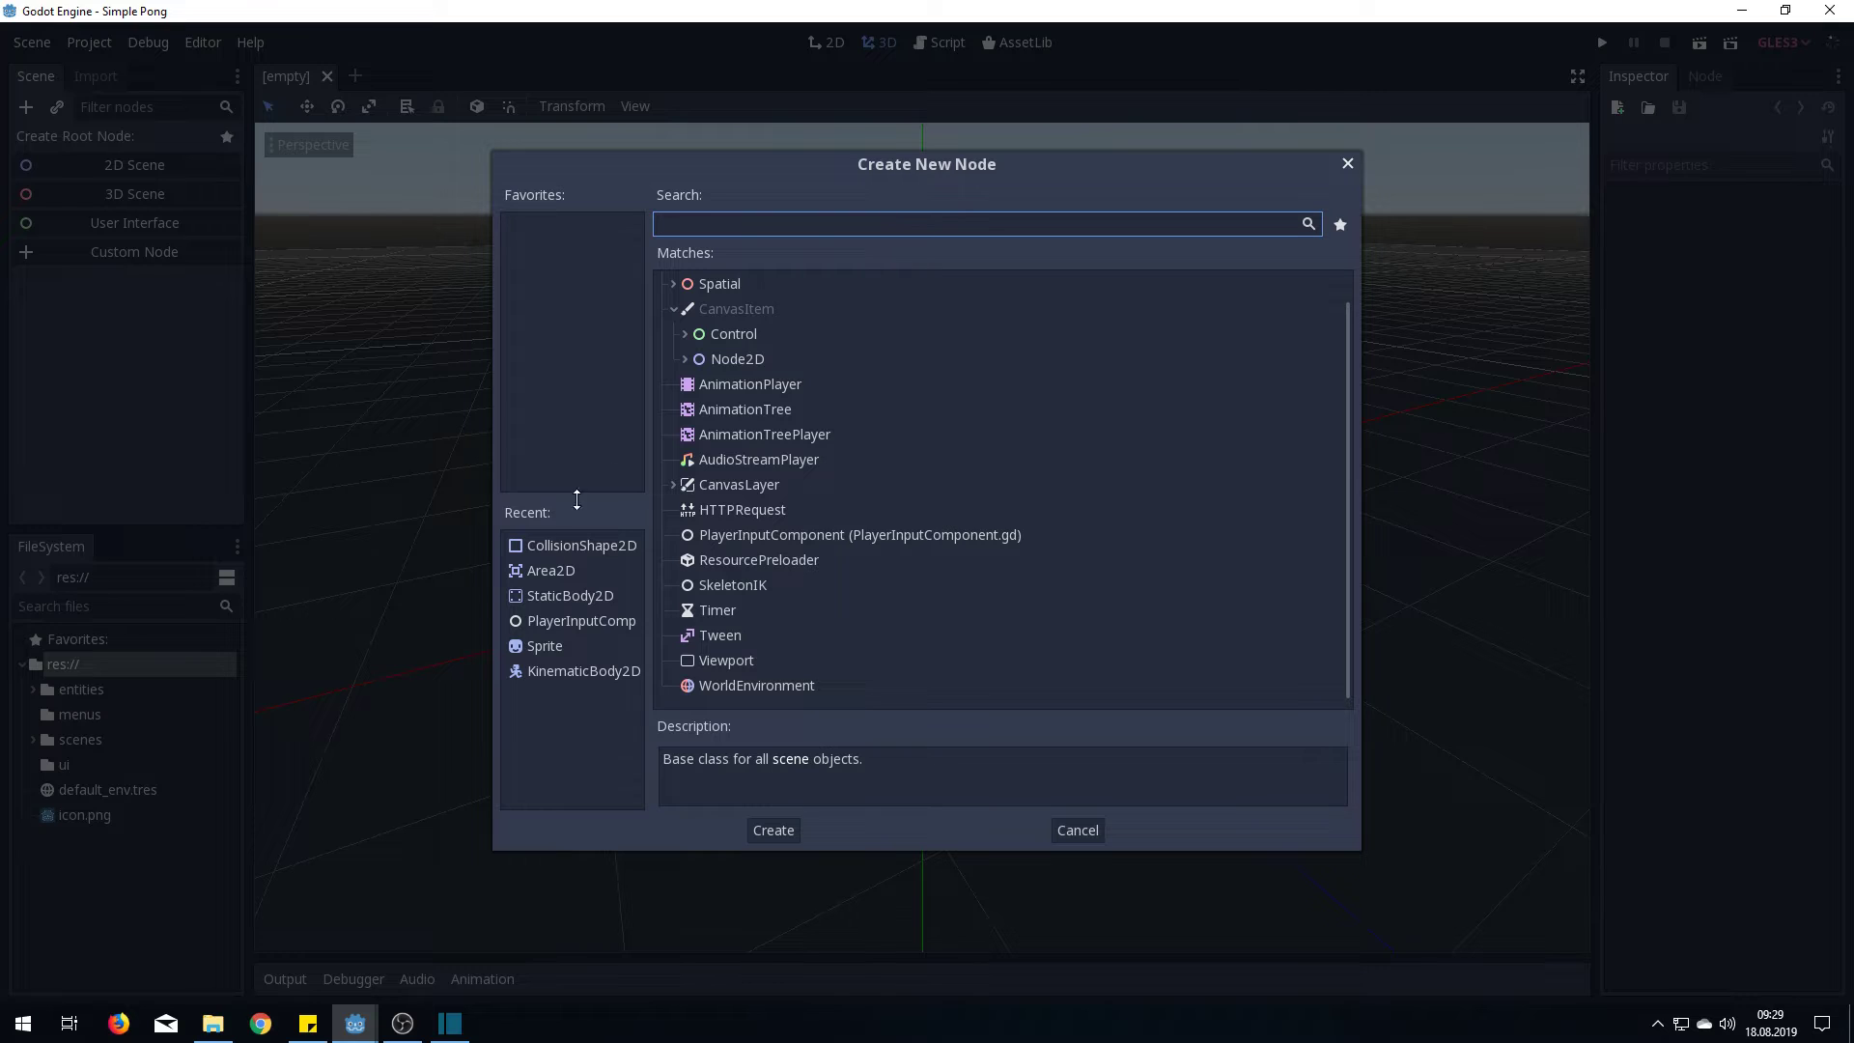
{"action": "double_click", "coordinate": [561, 671]}
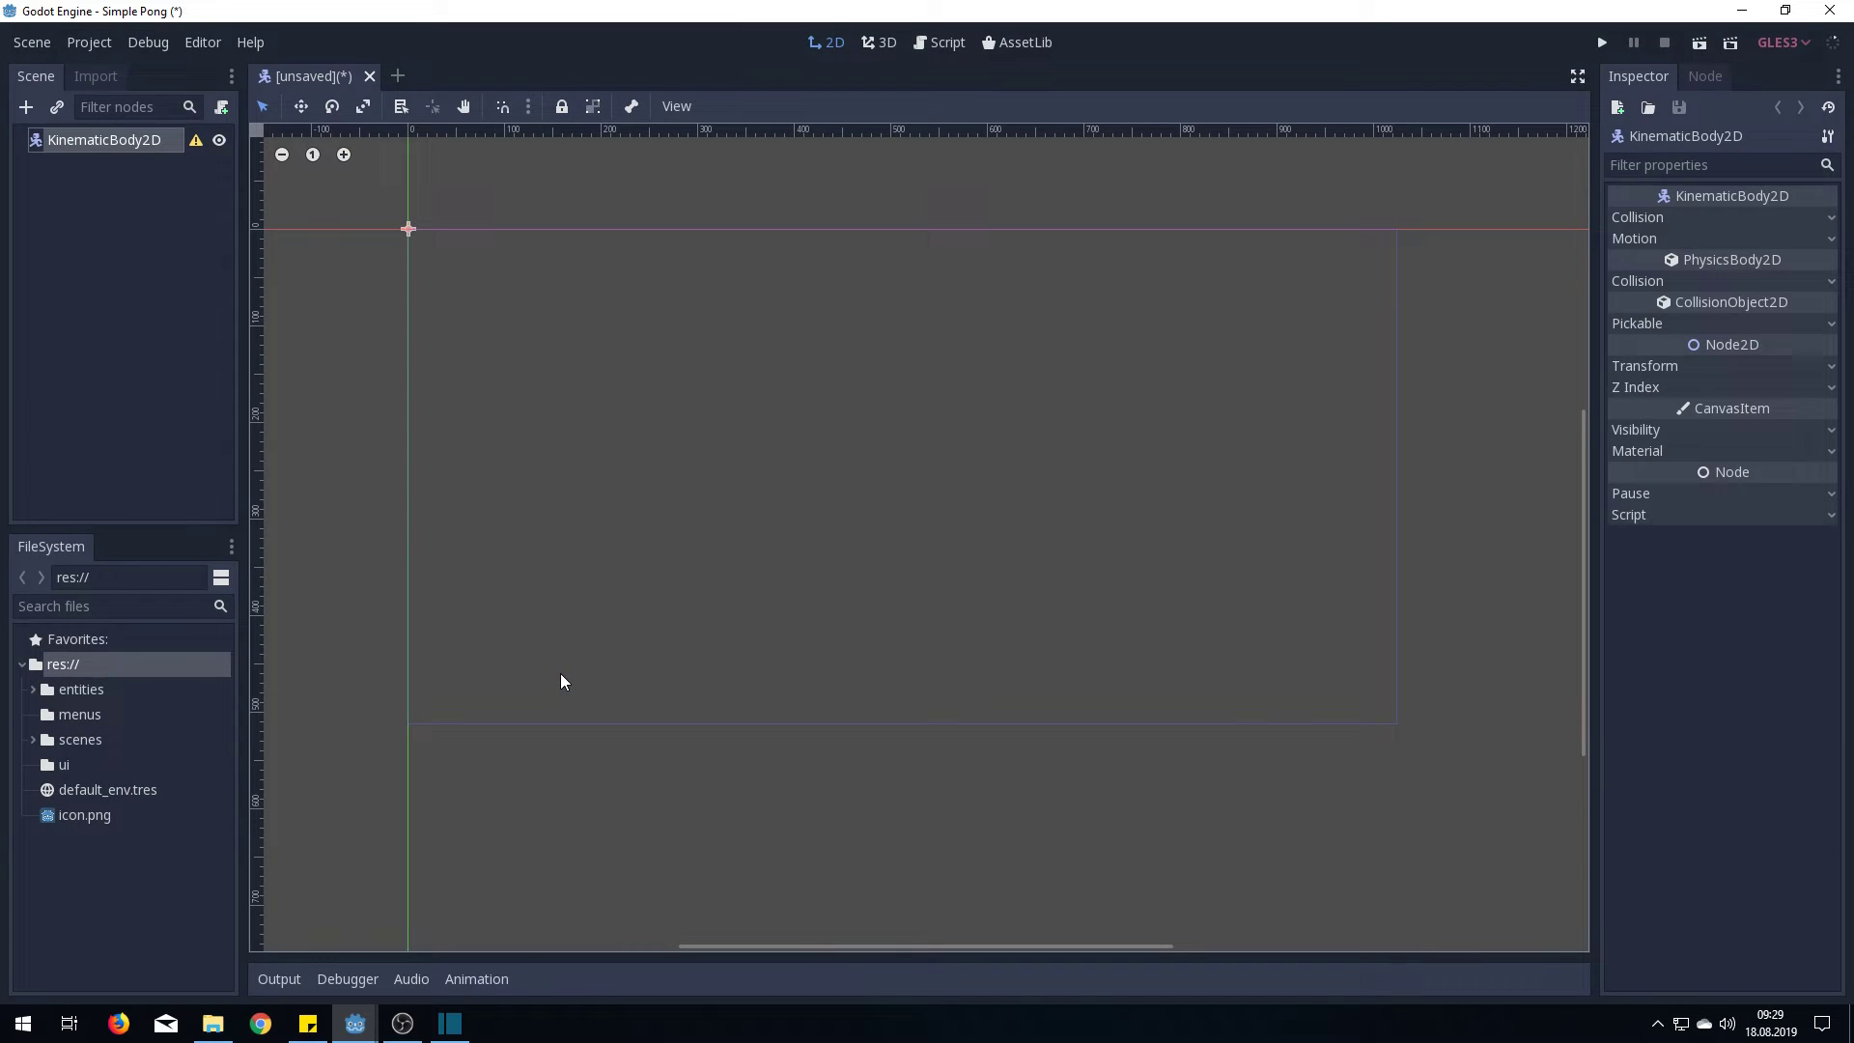
{"action": "left_click", "coordinate": [36, 117]}
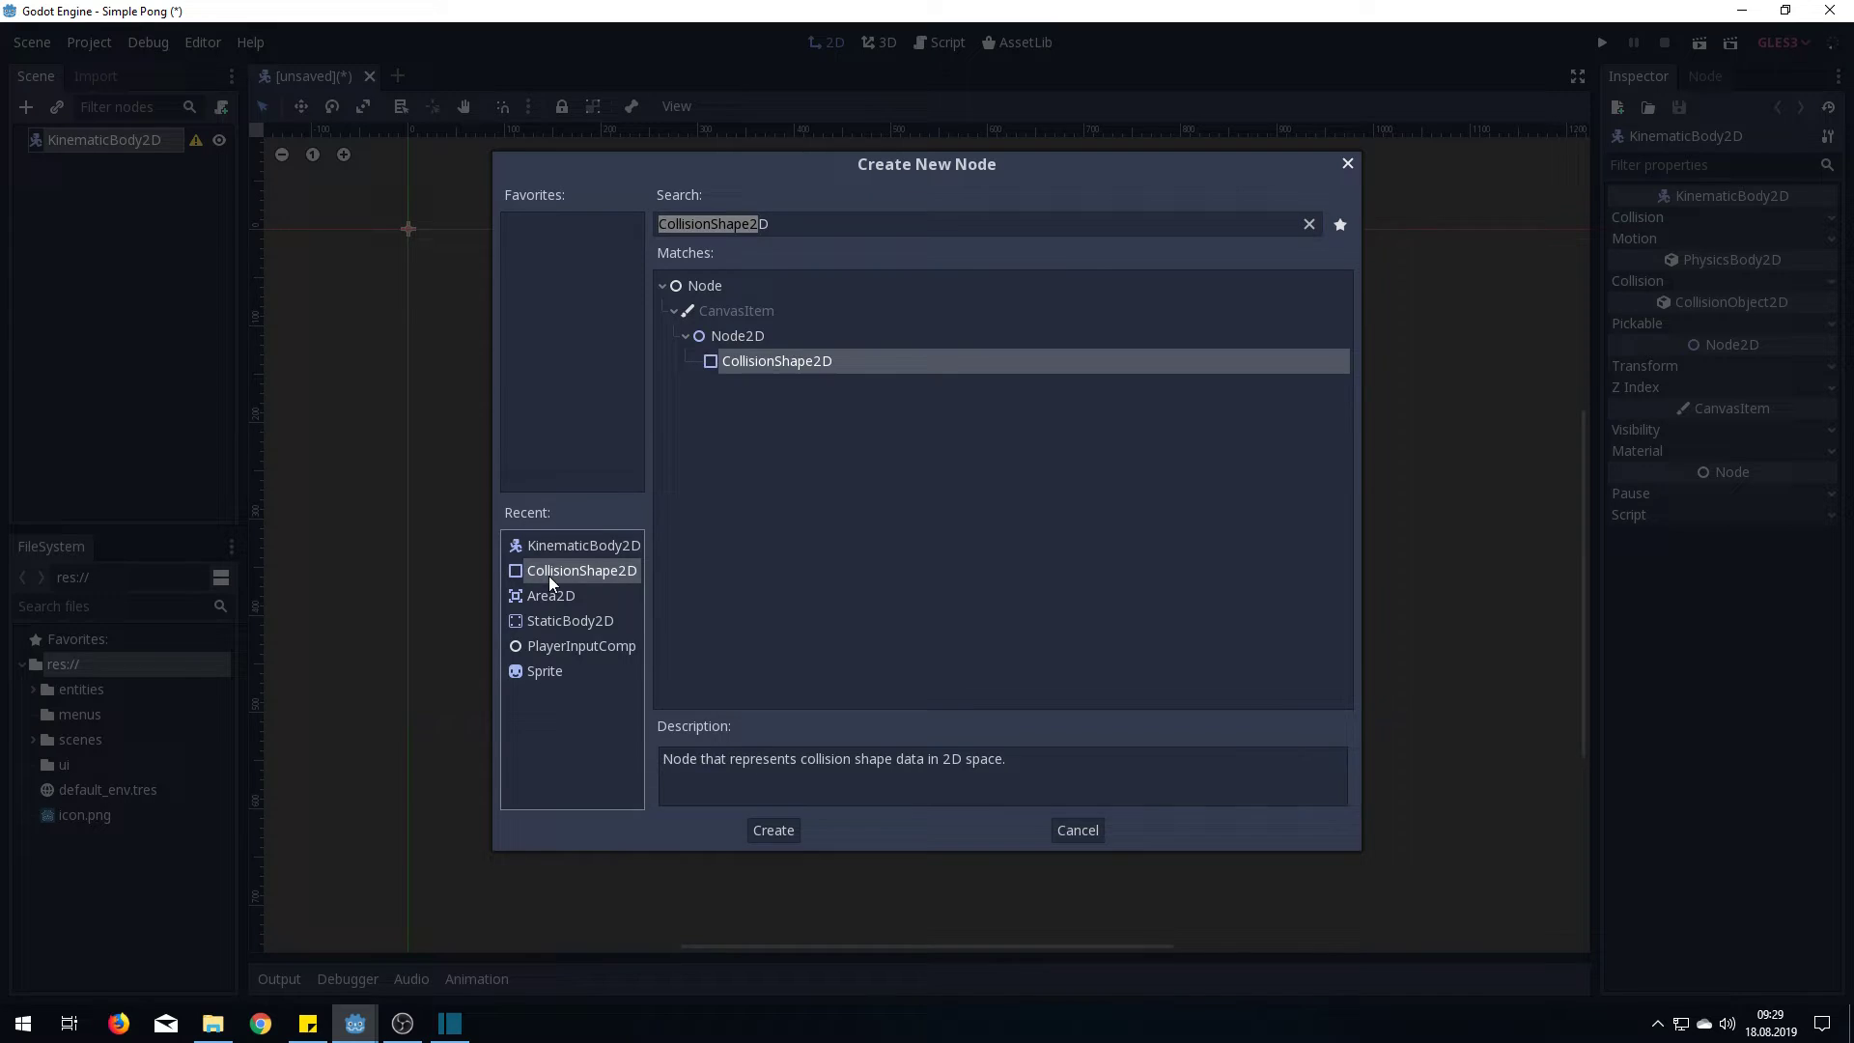
{"action": "double_click", "coordinate": [548, 574]}
{"action": "left_click", "coordinate": [26, 108]}
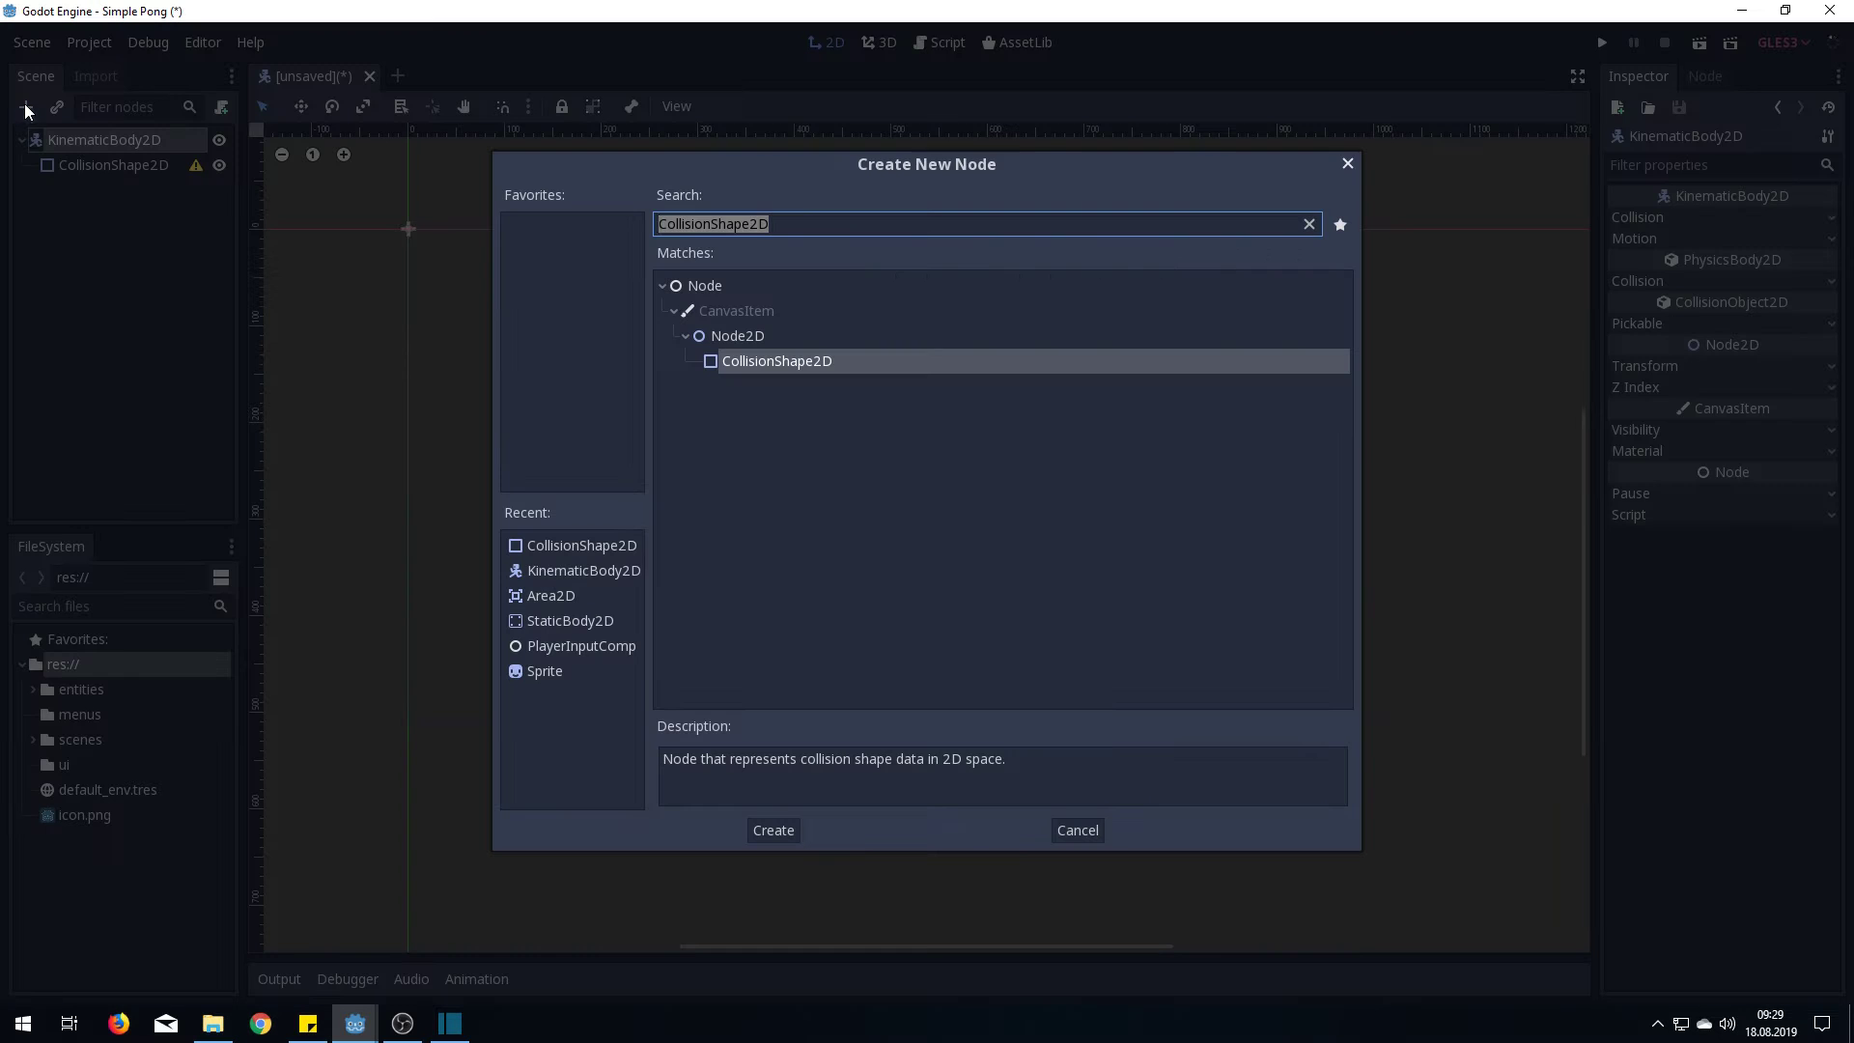
{"action": "left_click", "coordinate": [548, 670]}
{"action": "double_click", "coordinate": [548, 669]}
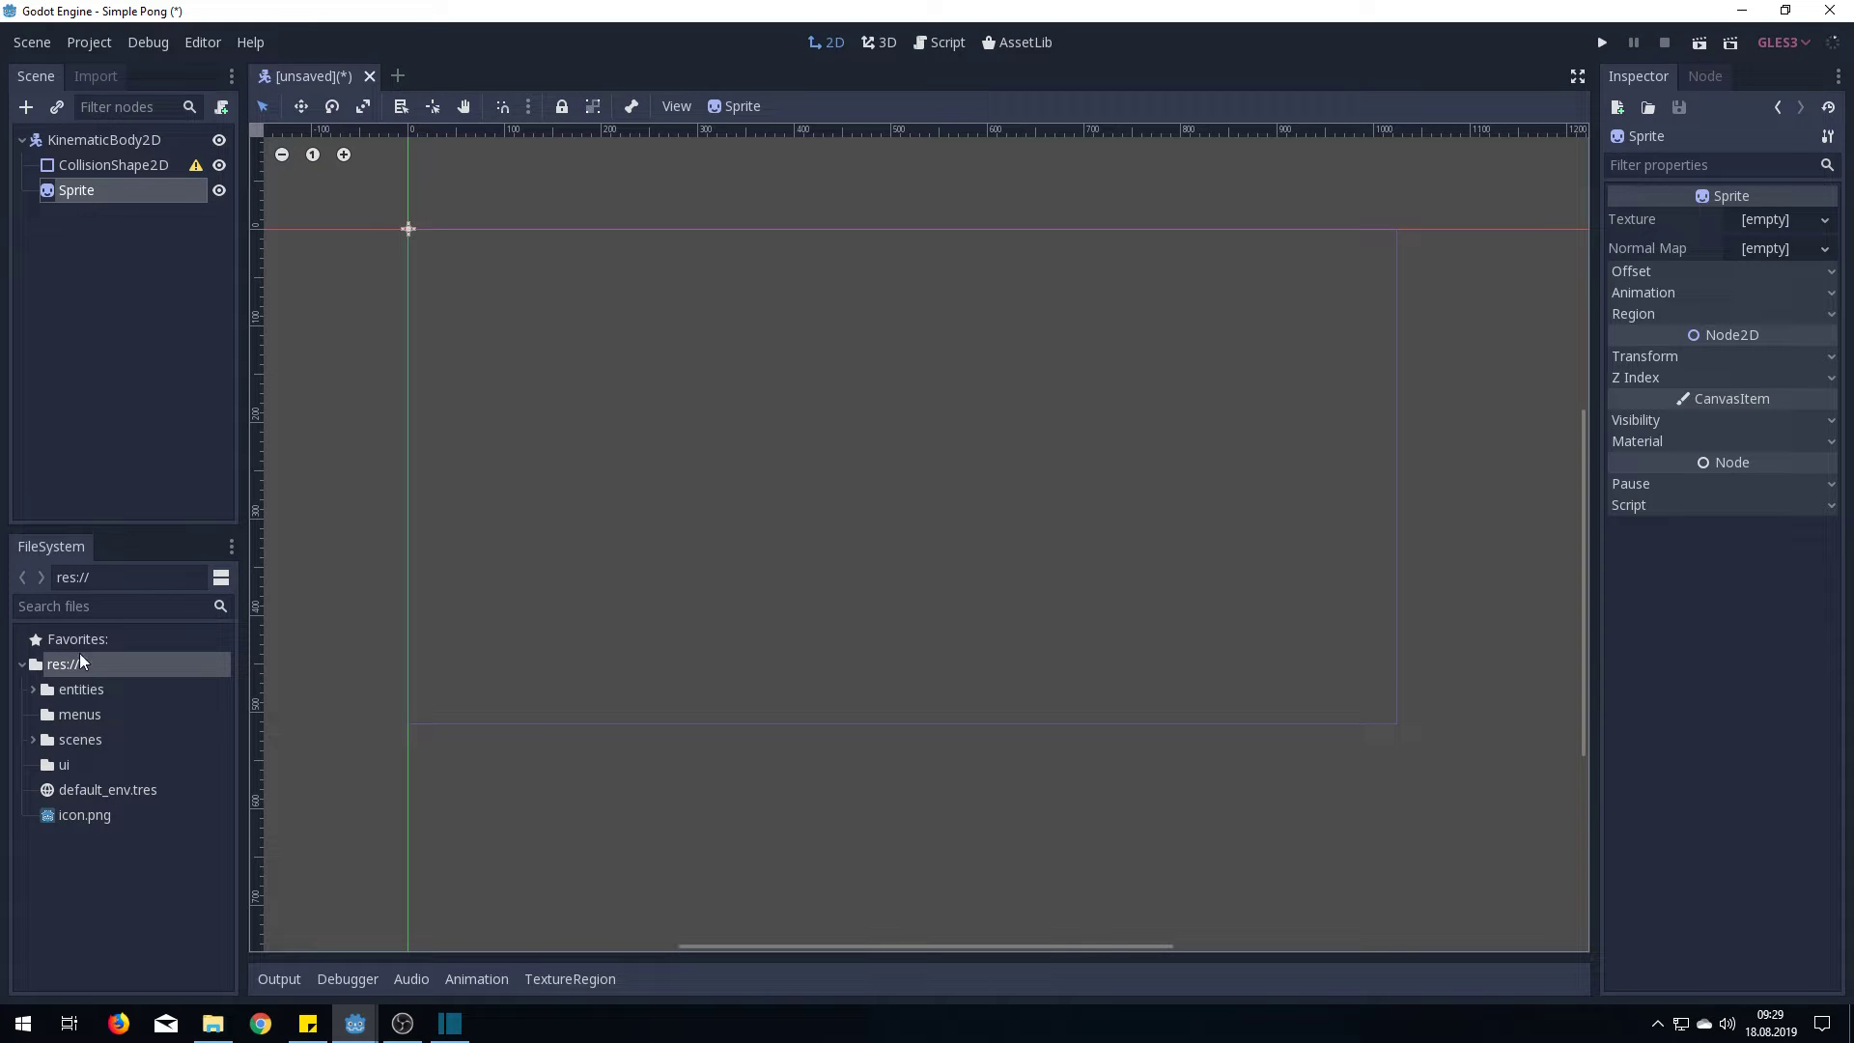
{"action": "left_click_drag", "start_coordinate": [72, 818], "coordinate": [1775, 221]}
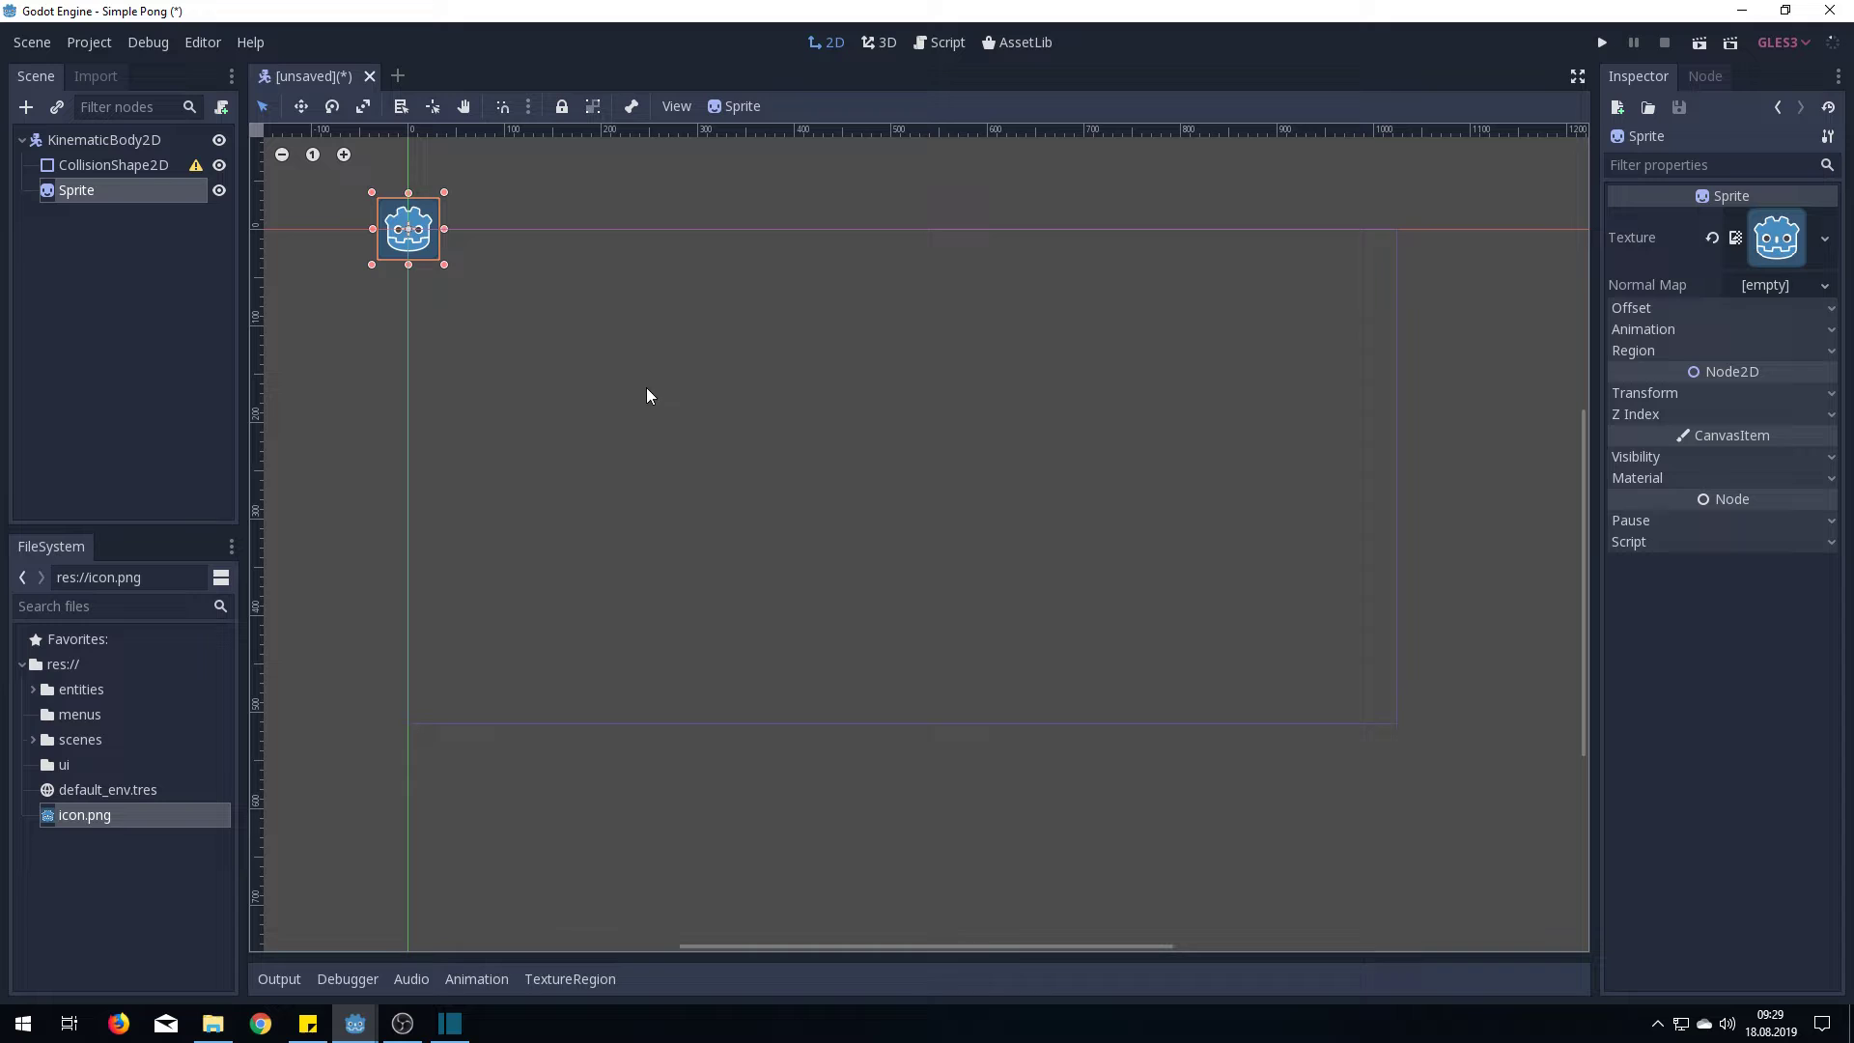
Select the CollisionShape2D node in the Scene tree
{"action": "left_click", "coordinate": [88, 168]}
Give the collision shape a new RectangleShape2D with extents 32 by 32
{"action": "left_click", "coordinate": [1767, 218]}
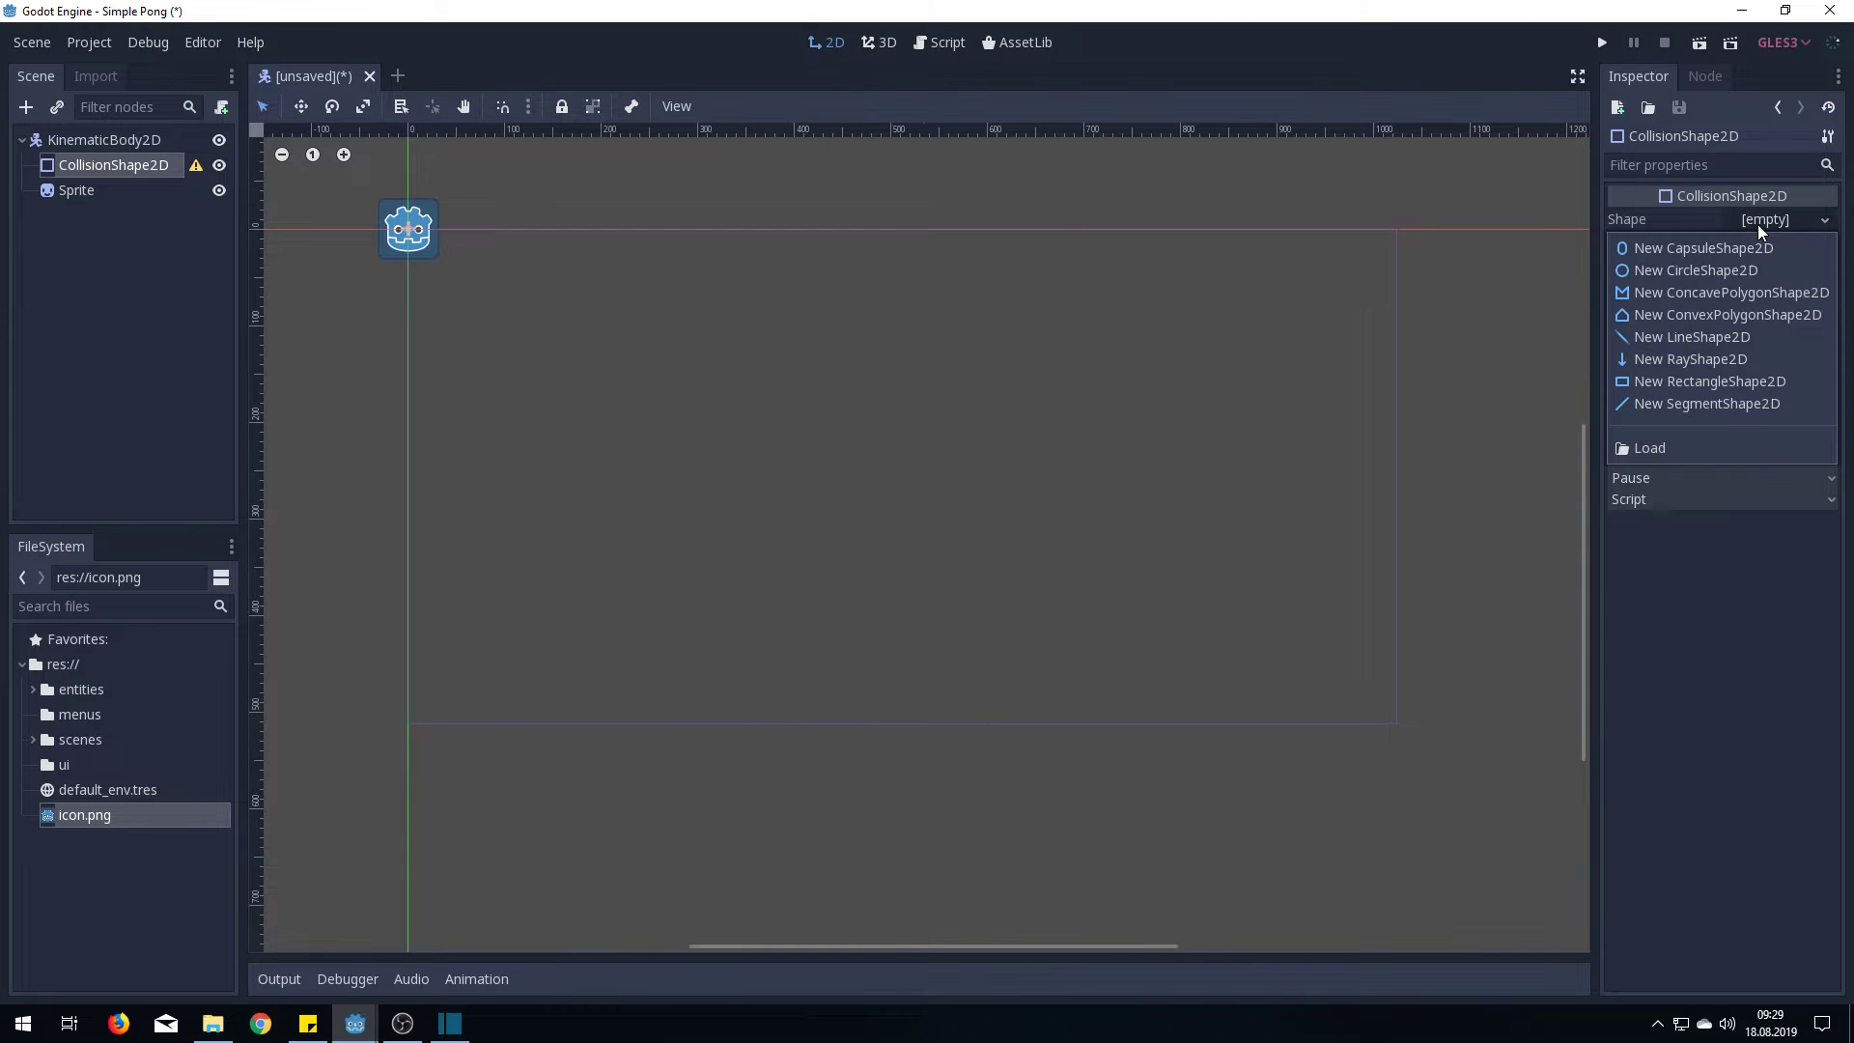
{"action": "left_click", "coordinate": [1686, 383]}
{"action": "left_click", "coordinate": [1763, 216]}
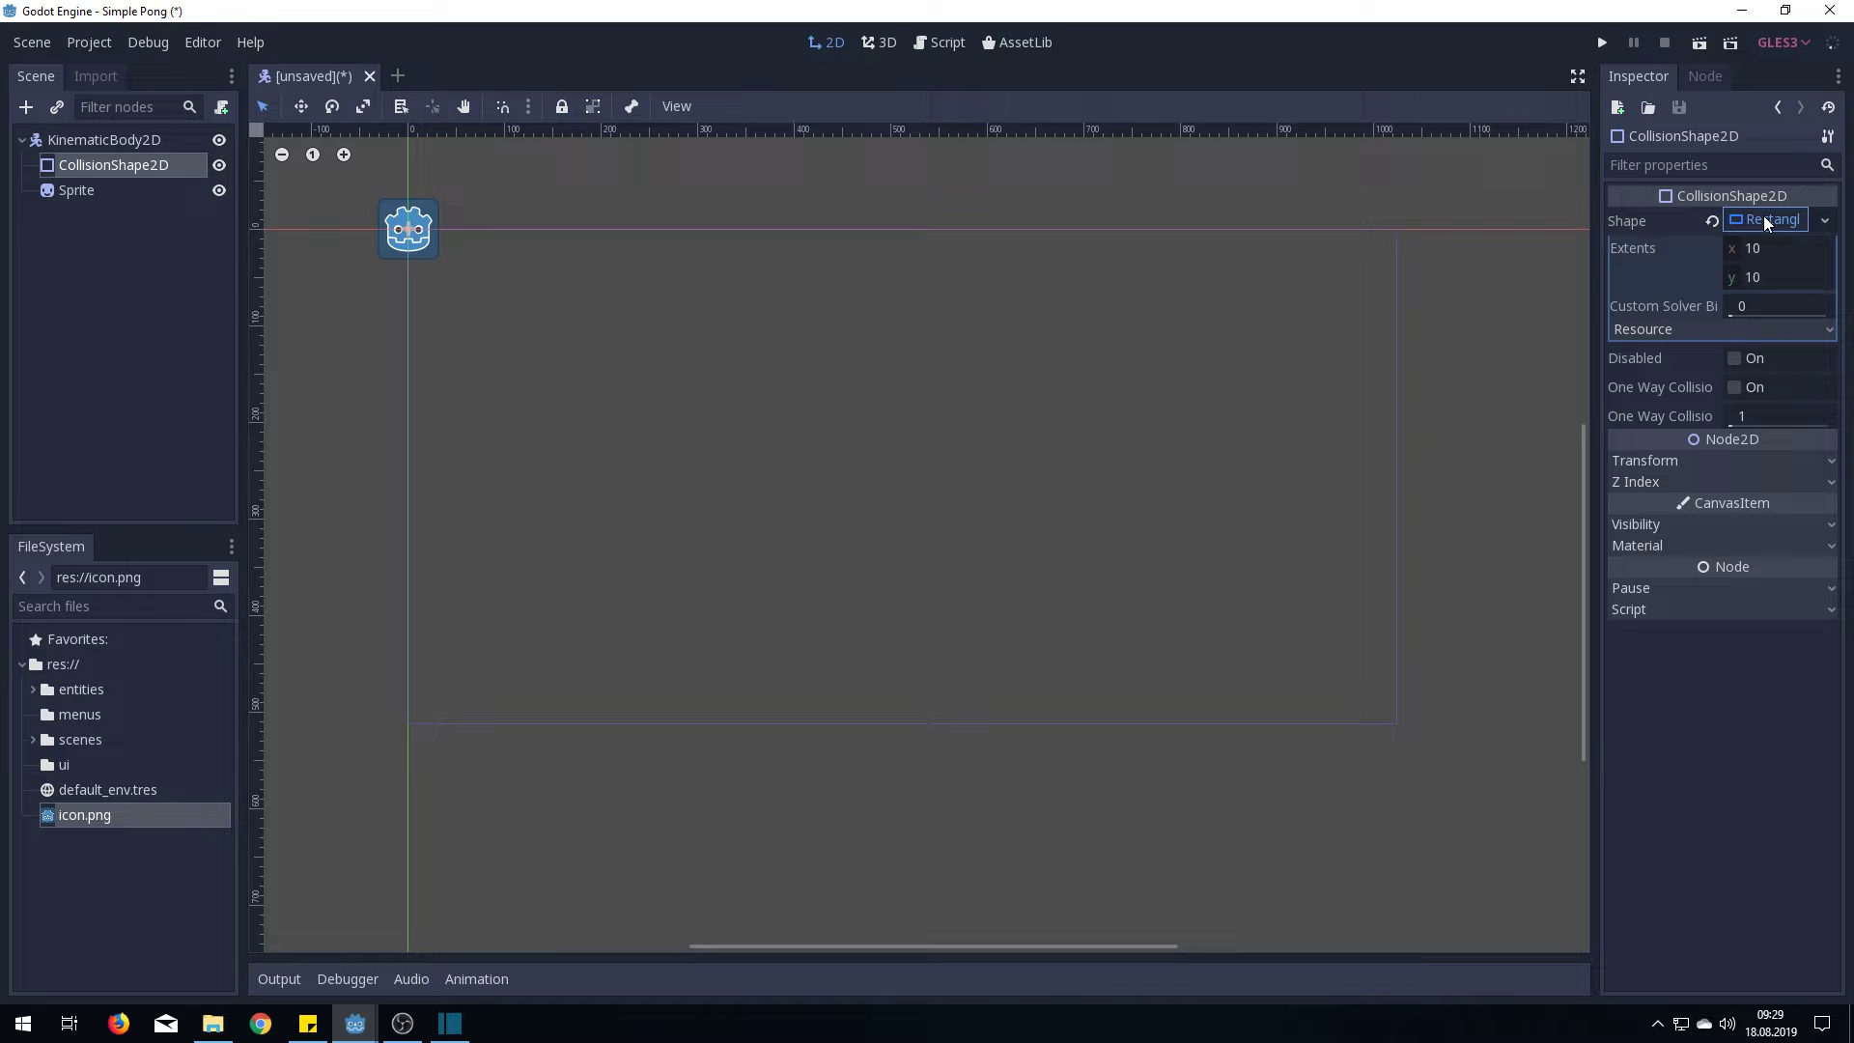
{"action": "left_click", "coordinate": [1760, 248]}
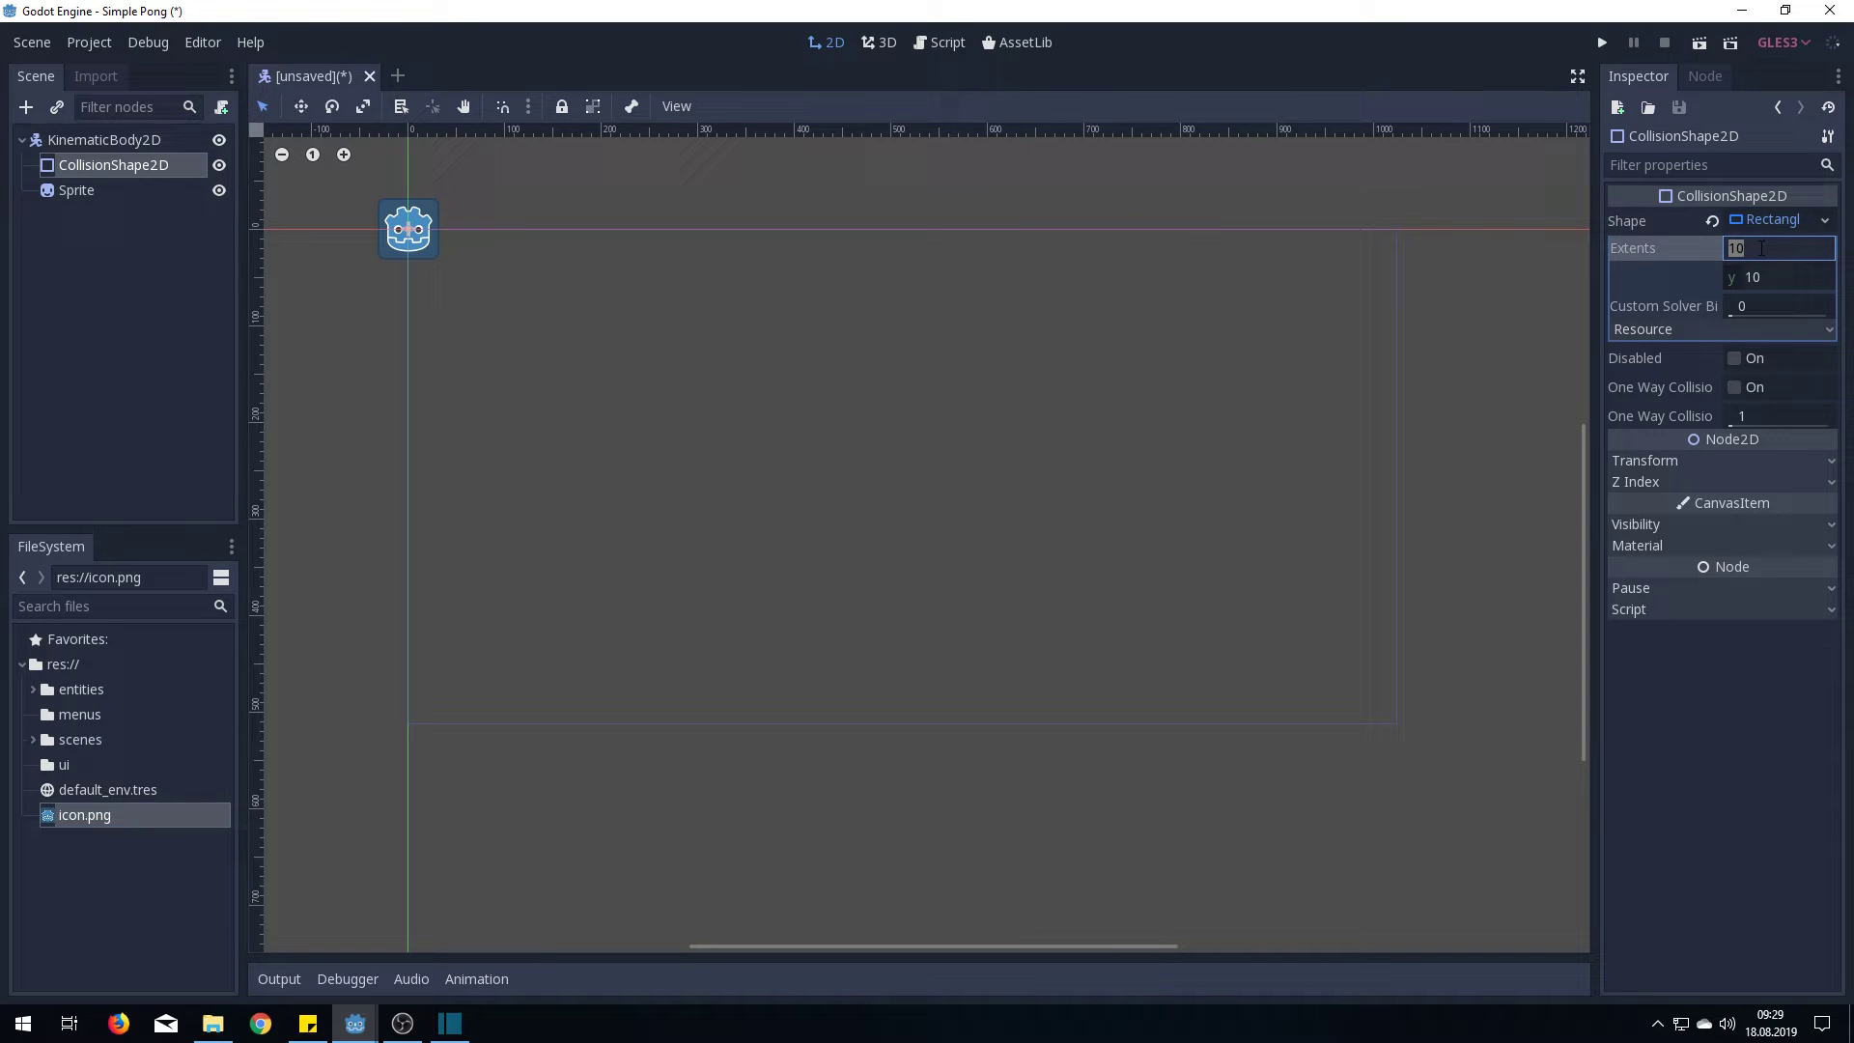
{"action": "type", "text": "32"}
{"action": "key", "text": "Return"}
{"action": "left_click", "coordinate": [1780, 272]}
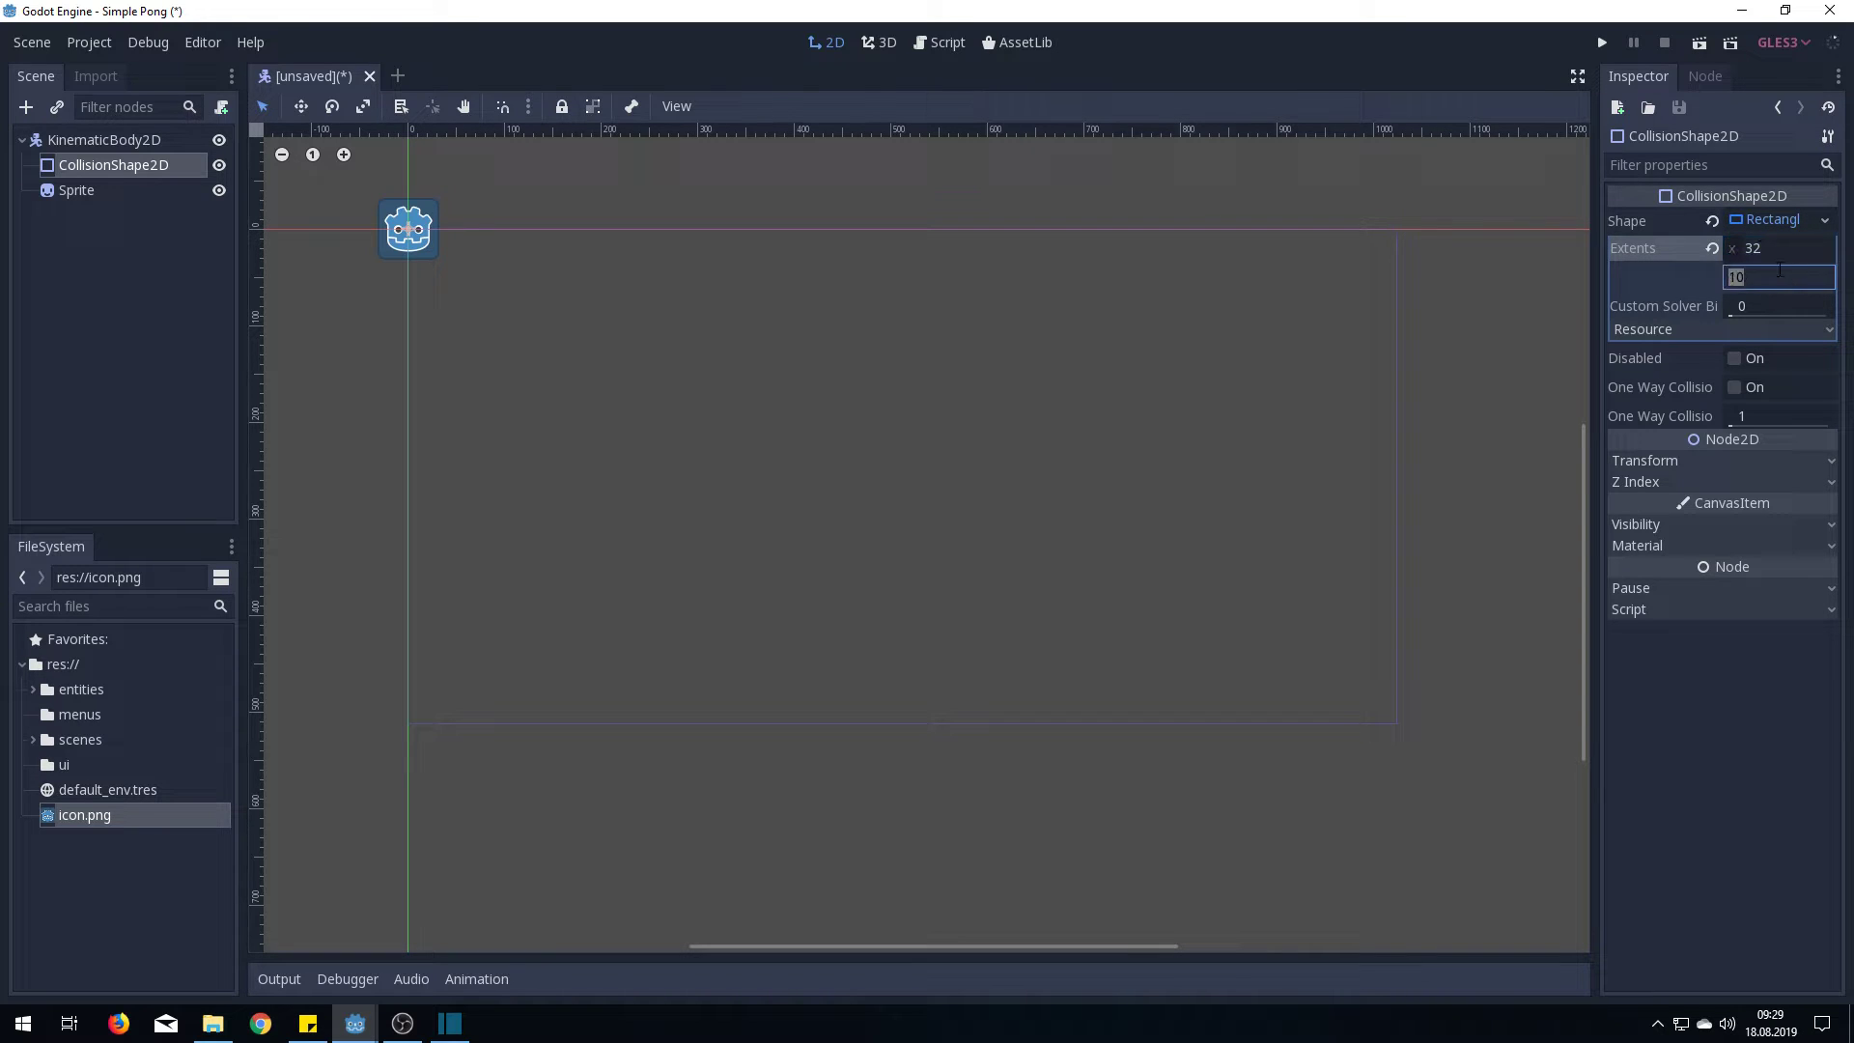
{"action": "type", "text": "32"}
{"action": "key", "text": "Return"}
Move the Sprite to the canvas centre and rename the root node to Ball
{"action": "left_click", "coordinate": [423, 261]}
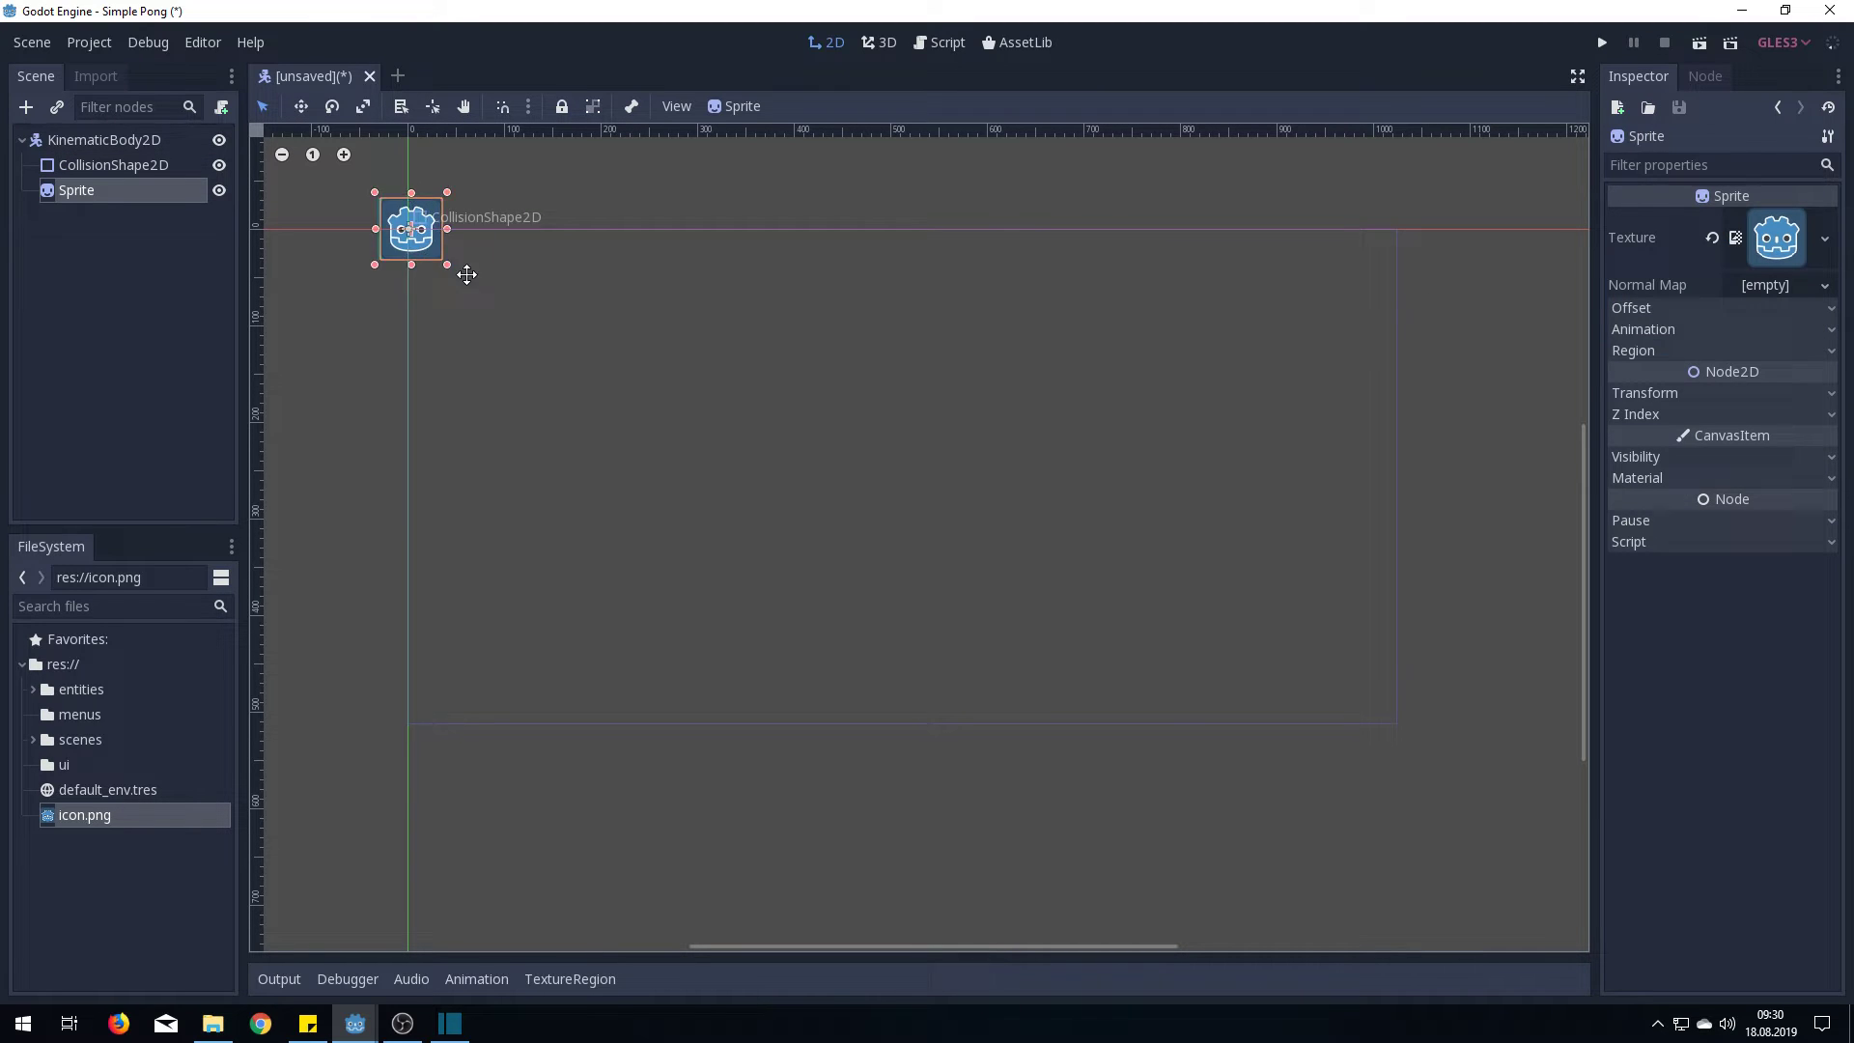
{"action": "left_click_drag", "start_coordinate": [466, 274], "coordinate": [912, 490]}
{"action": "double_click", "coordinate": [145, 141]}
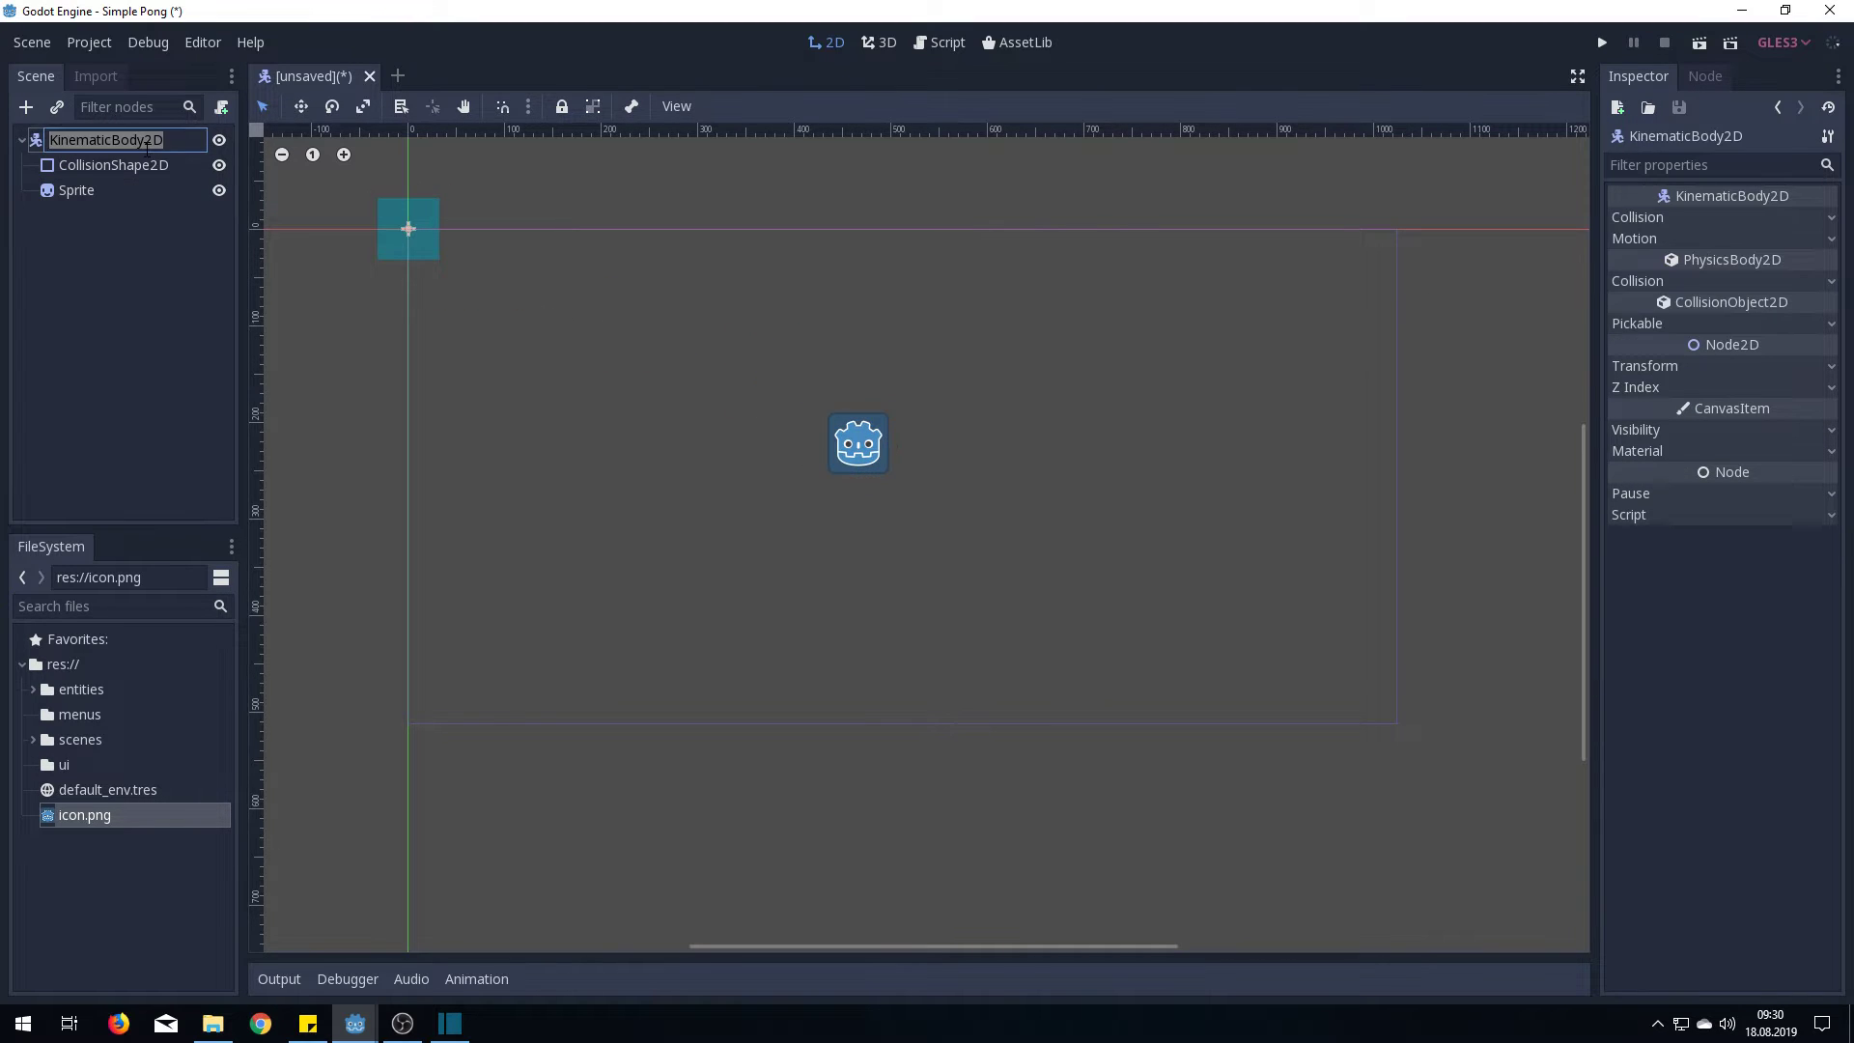
{"action": "type", "text": "Ball"}
{"action": "key", "text": "Return"}
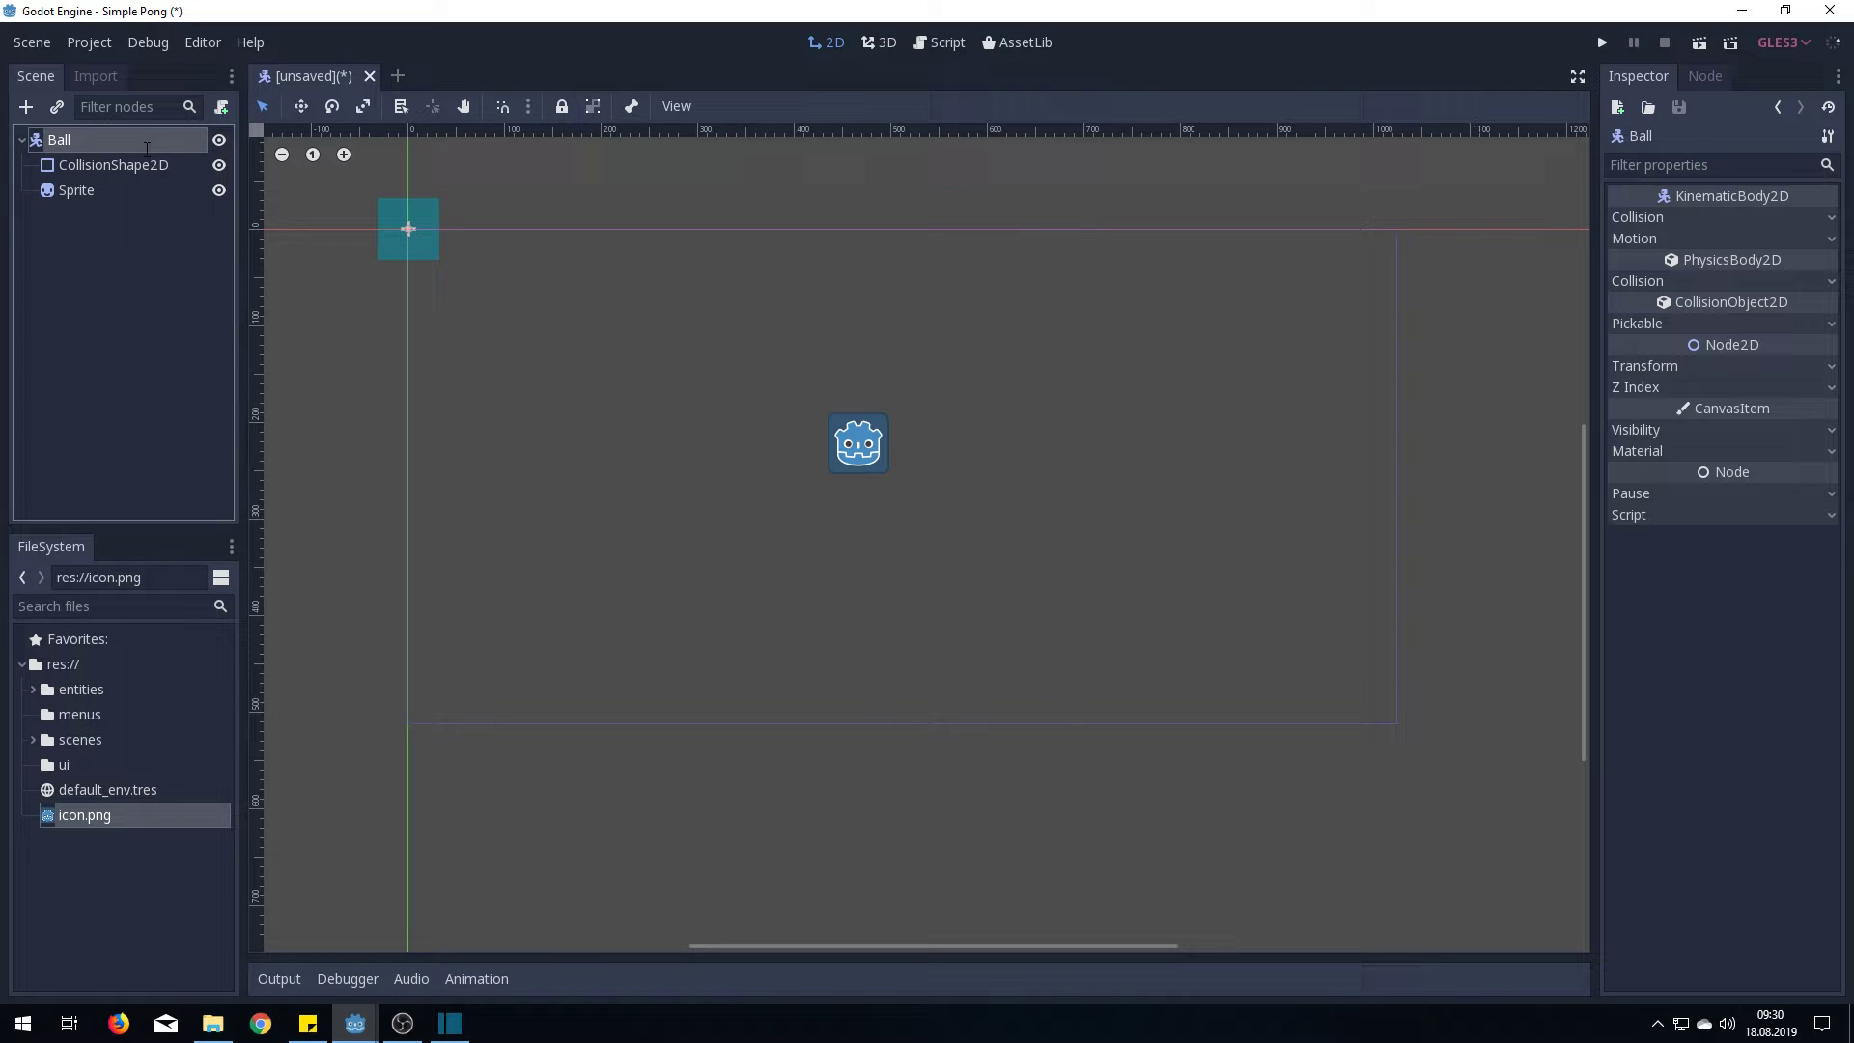
Attach an Empty-template script saved as res://Ball.gd to the Ball node
{"action": "left_click", "coordinate": [221, 107]}
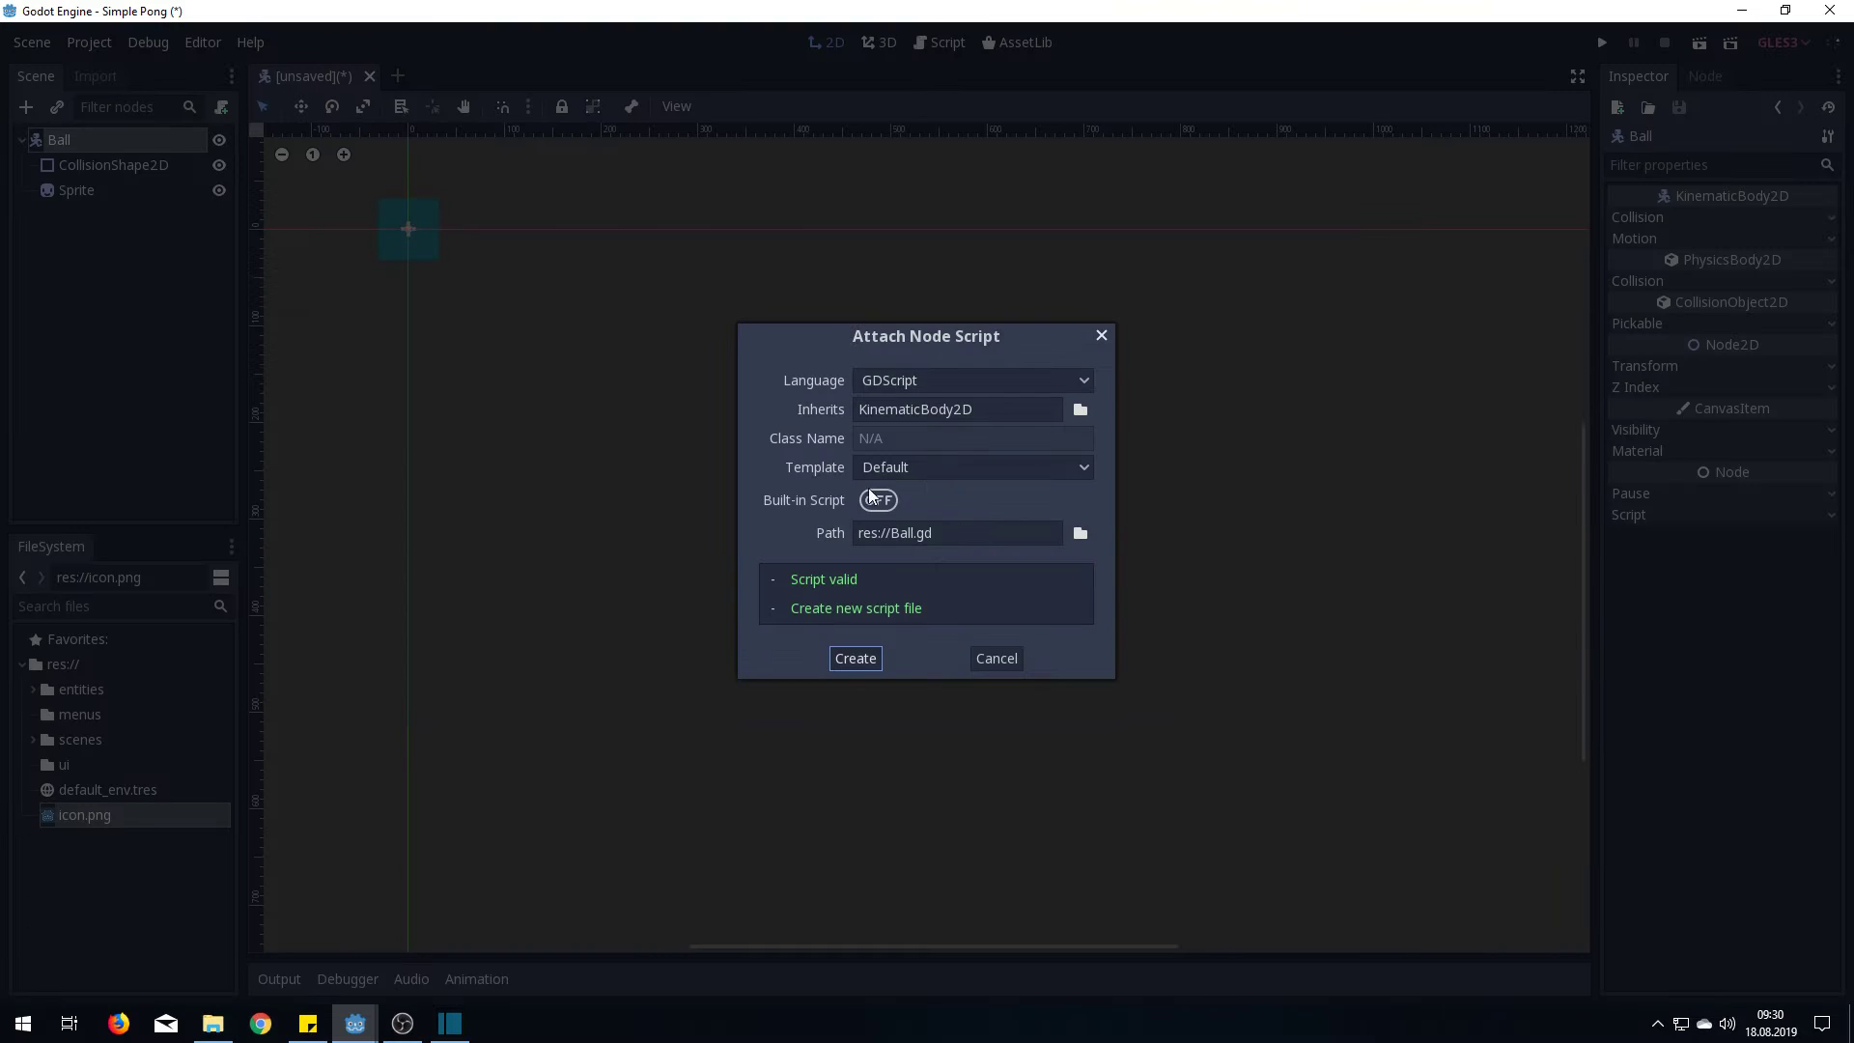
{"action": "left_click", "coordinate": [911, 466]}
{"action": "left_click", "coordinate": [912, 516]}
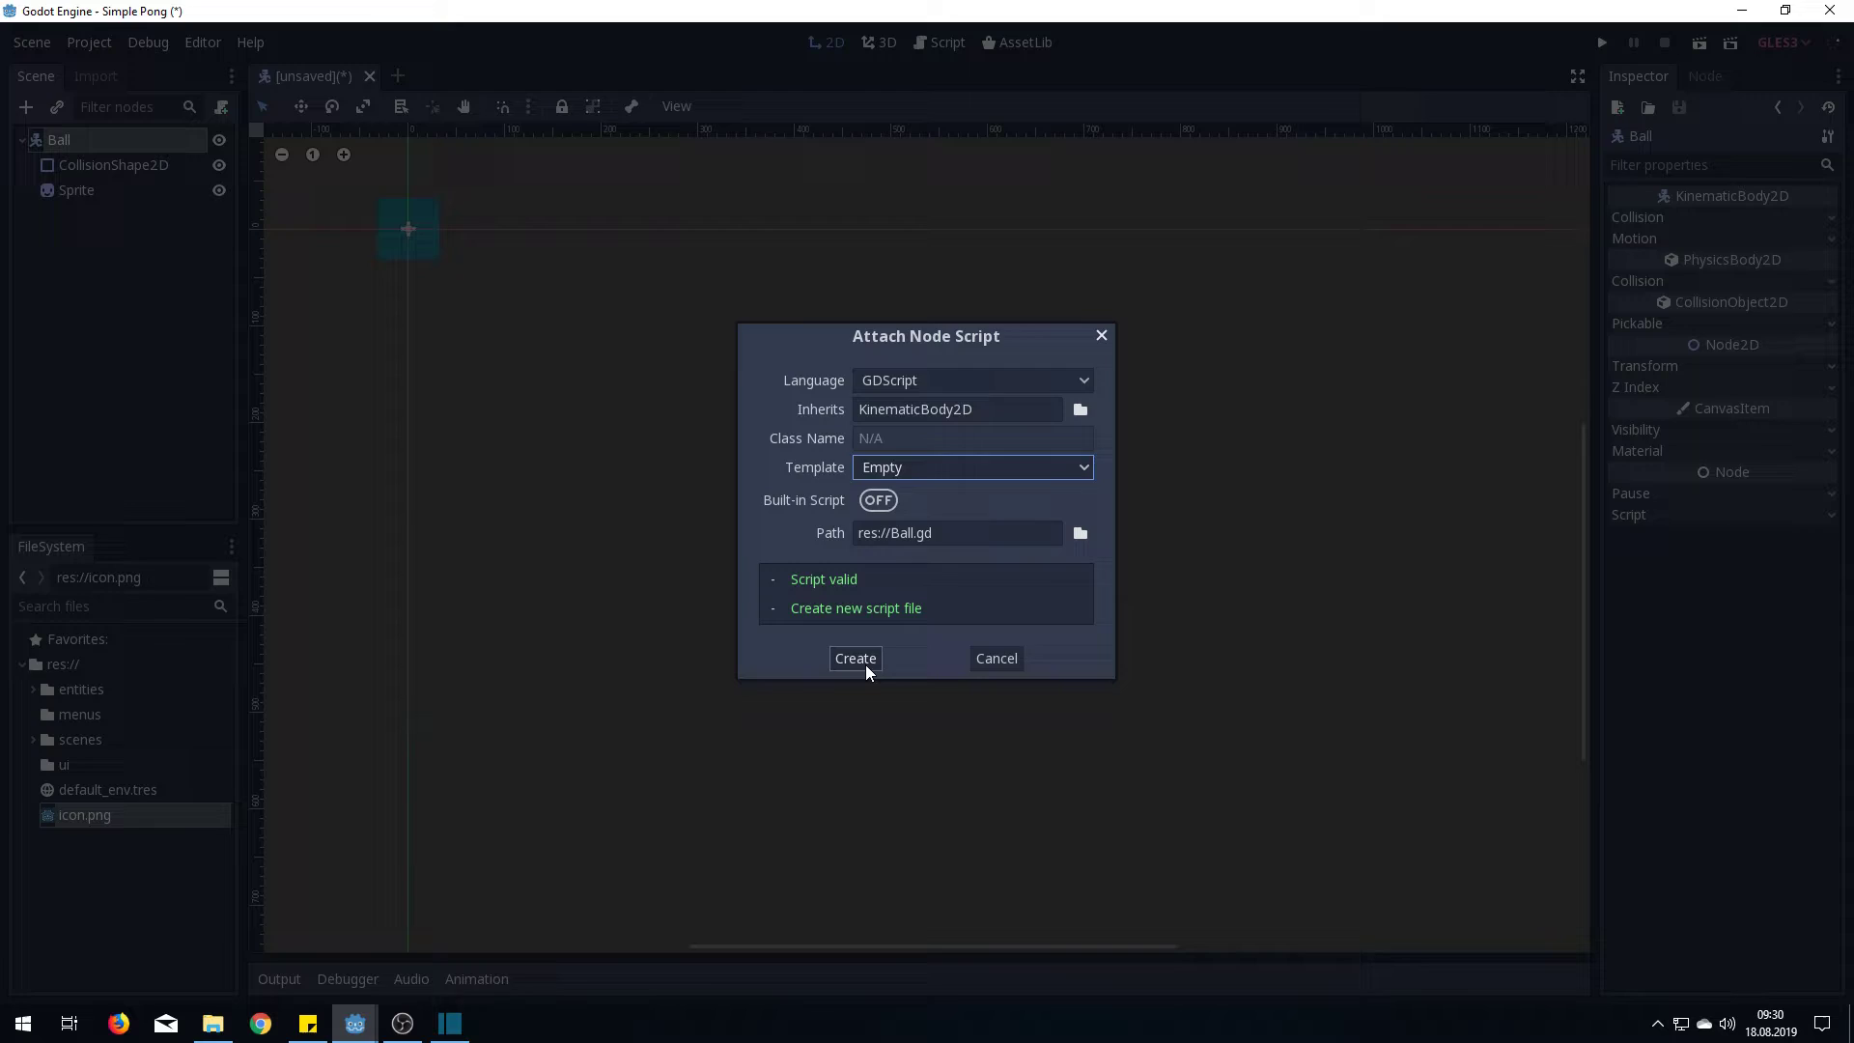
{"action": "left_click", "coordinate": [865, 665]}
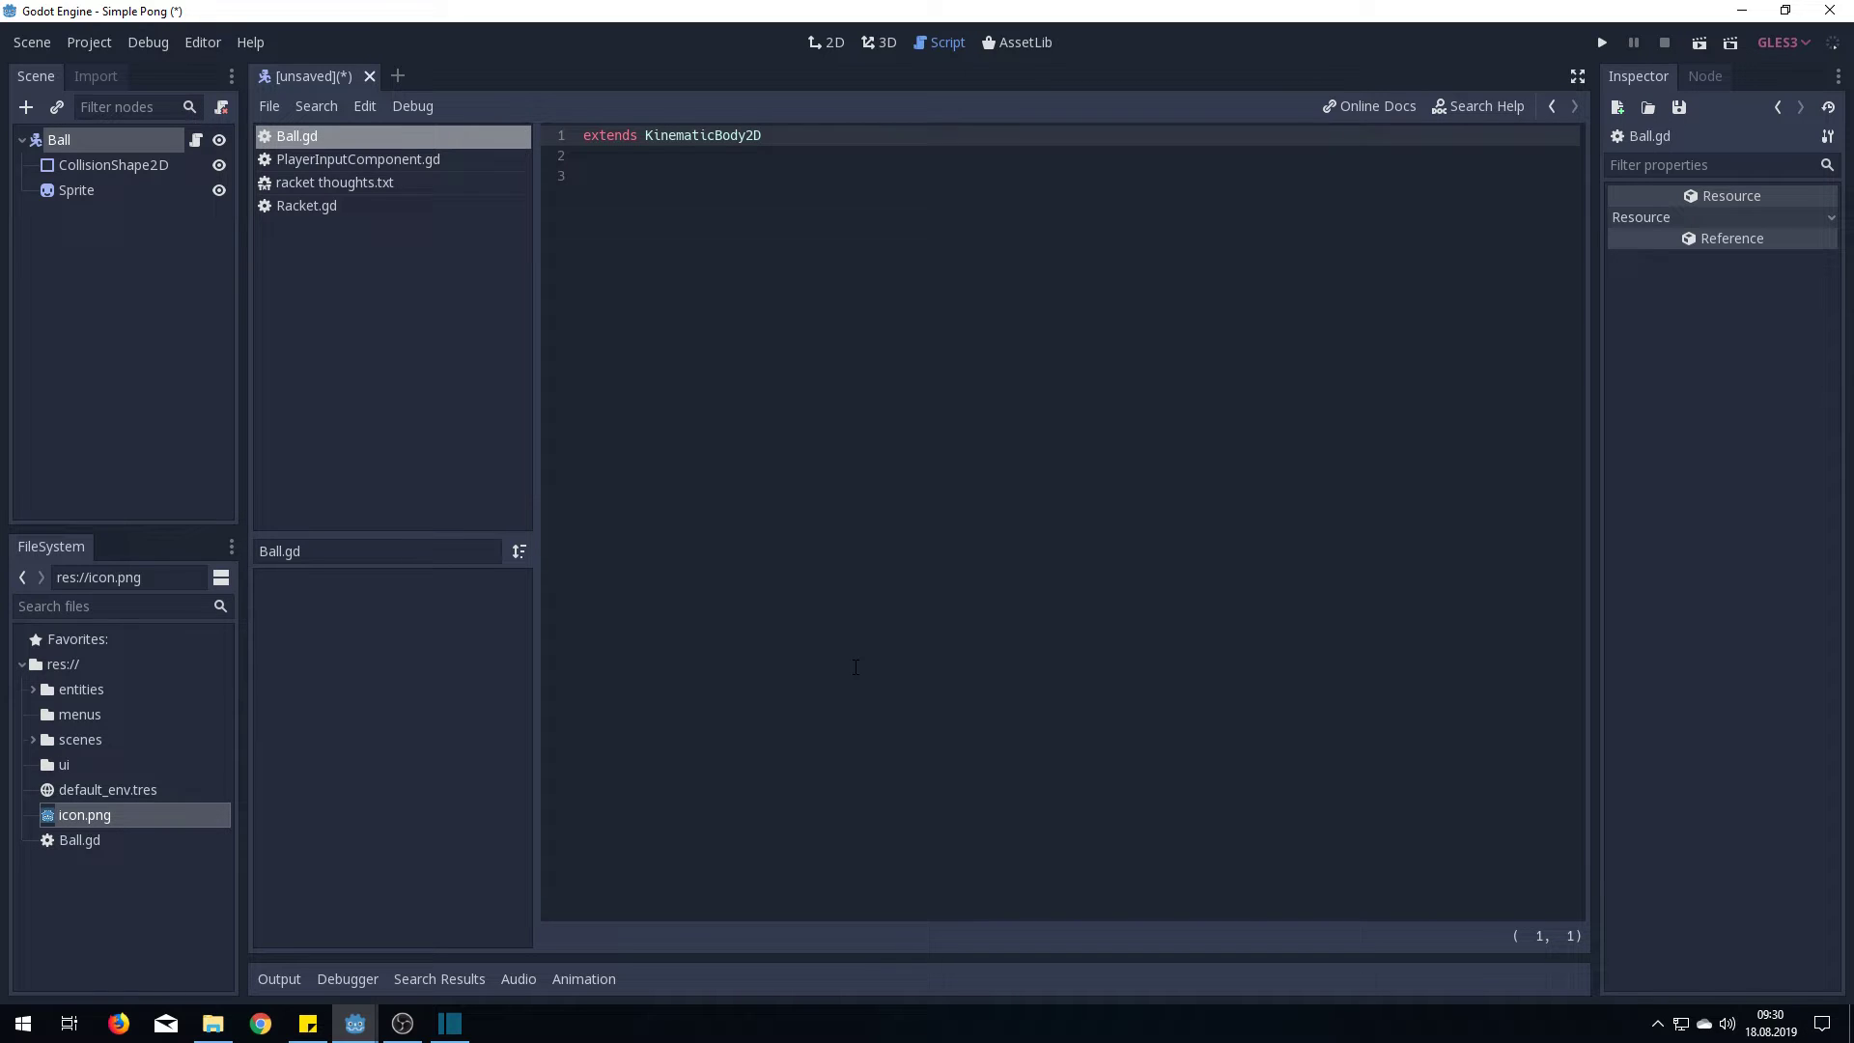
Declare initial_ball_speed, speed_commulator and ball_speed below the extends line
{"action": "key", "text": "Down"}
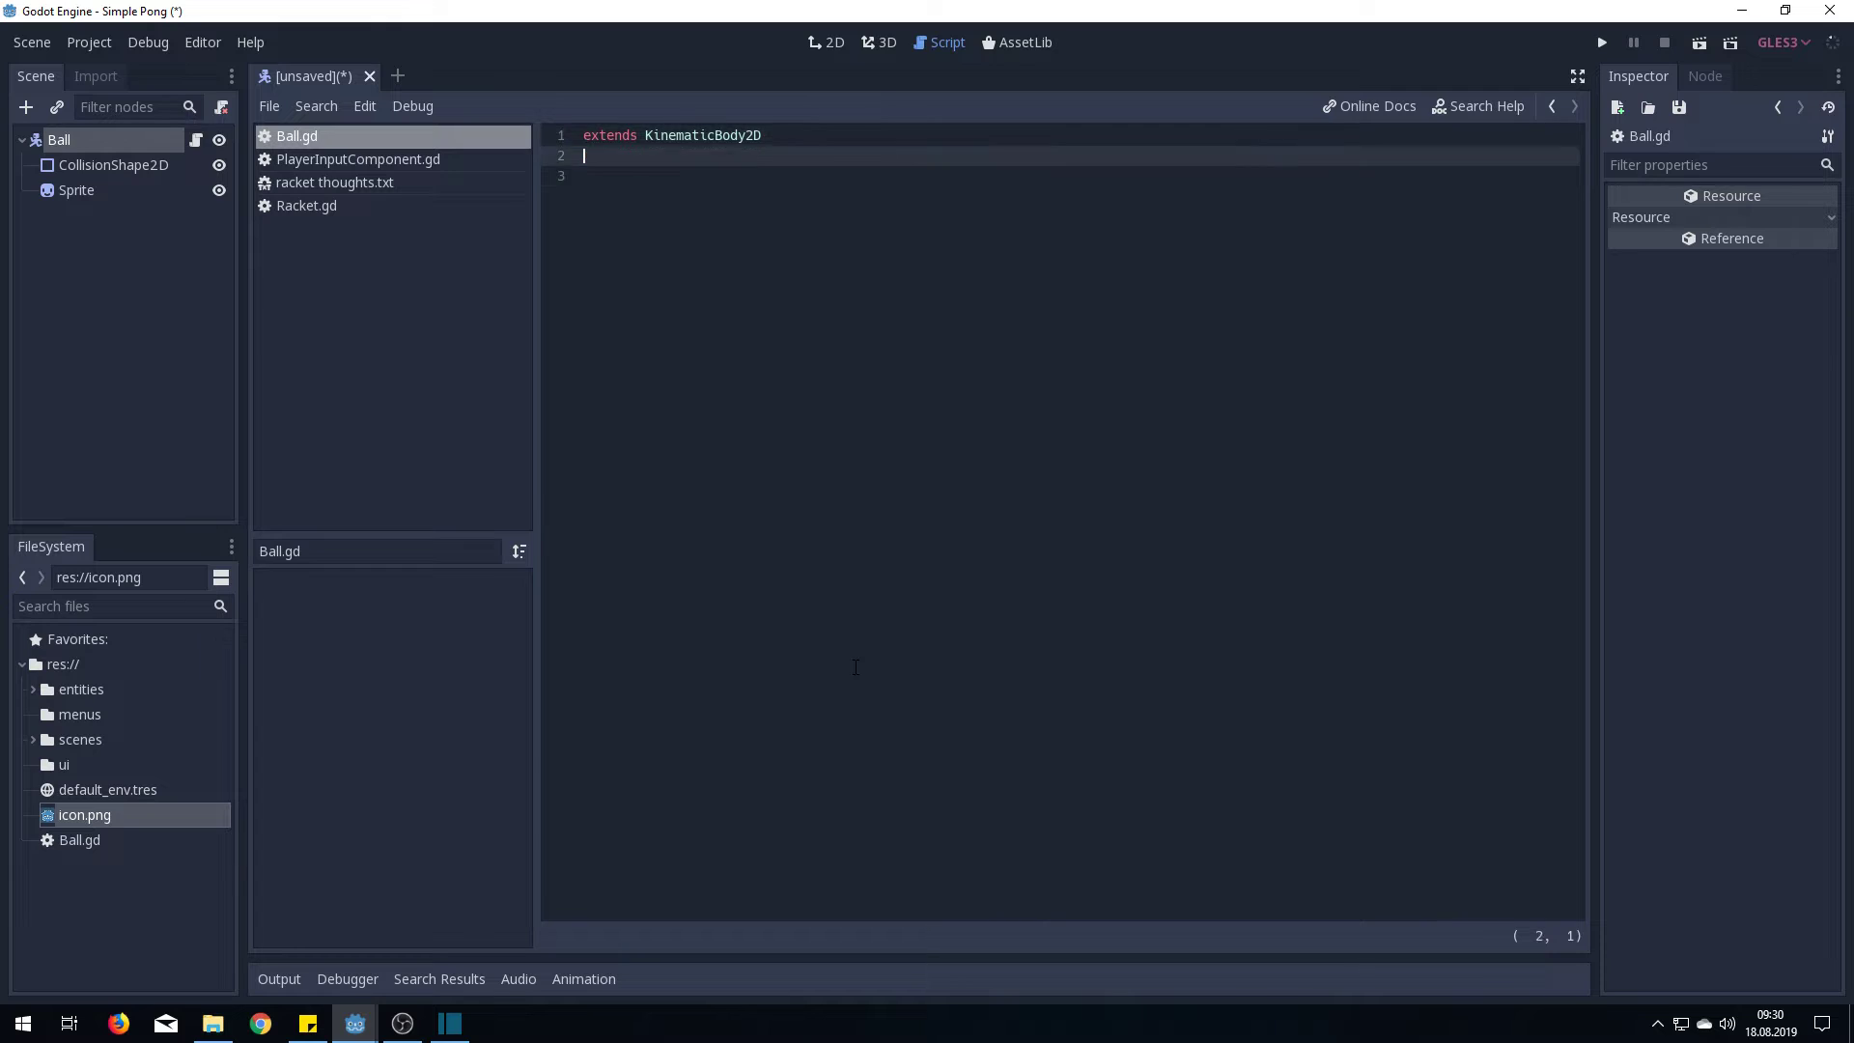
{"action": "key", "text": "Down"}
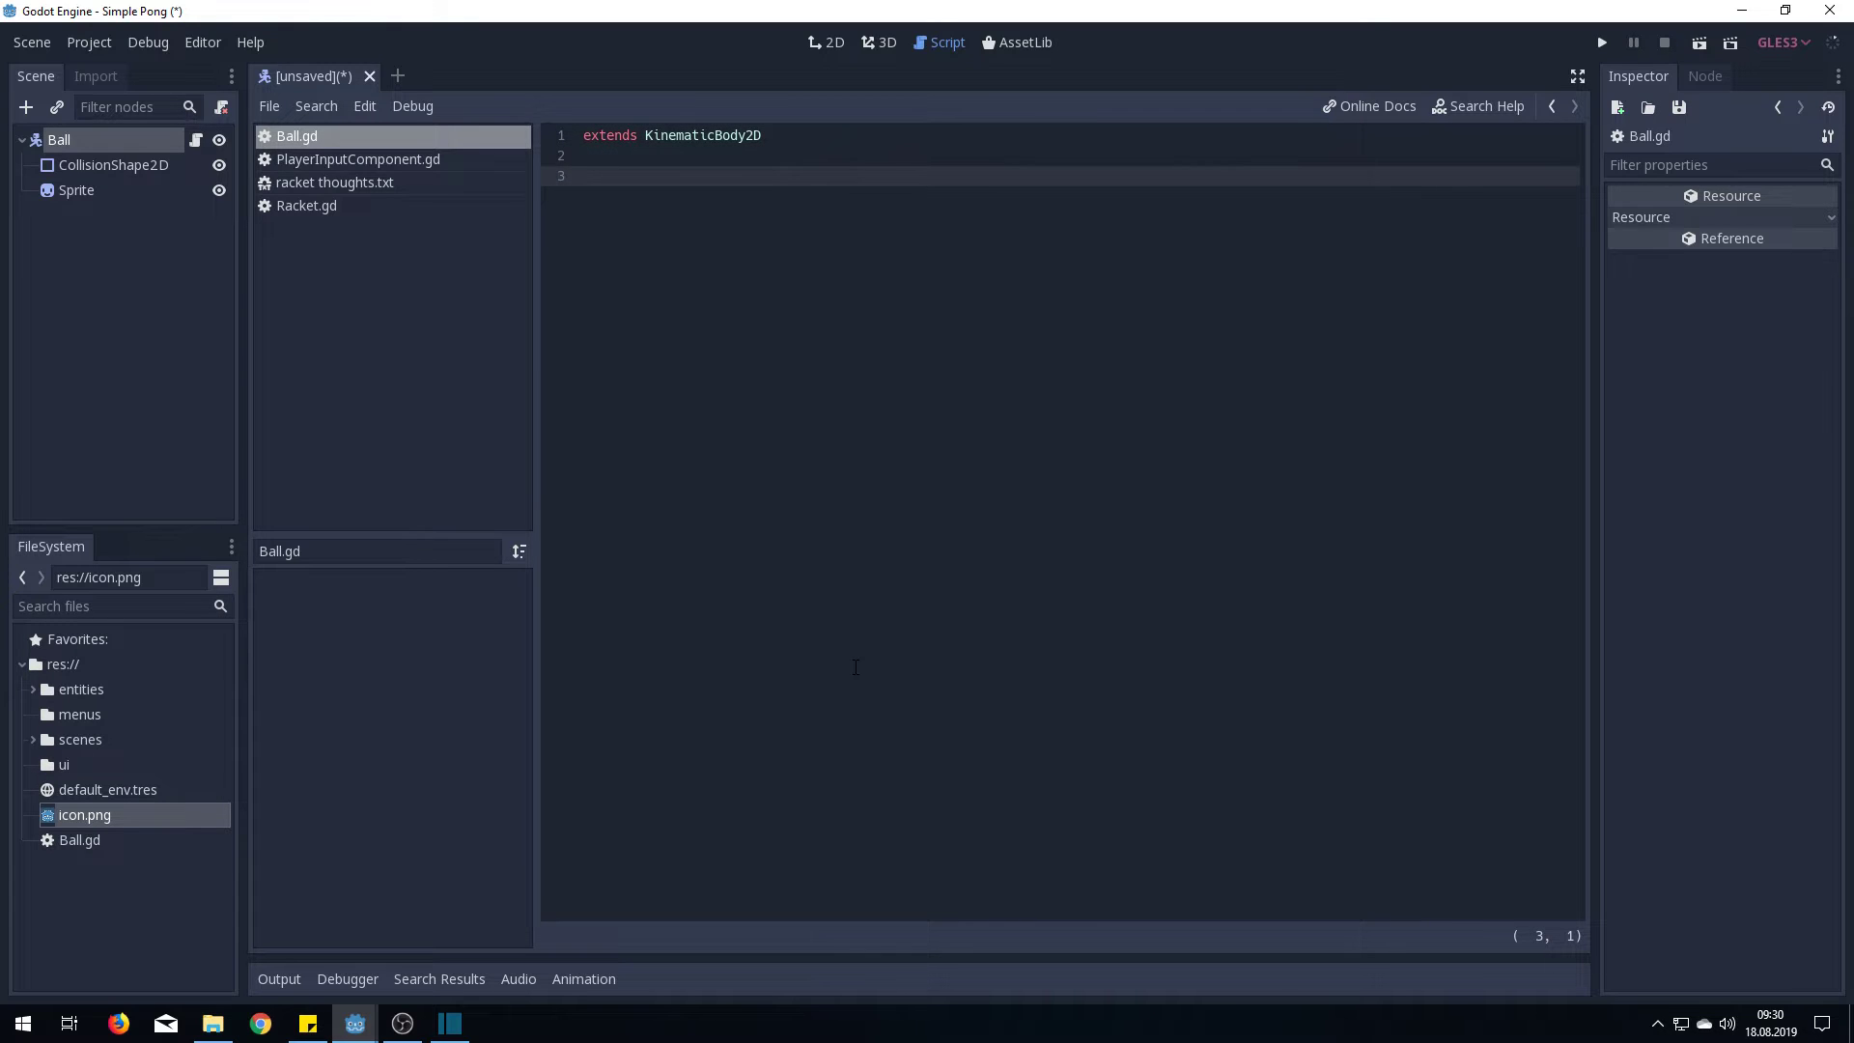
{"action": "type", "text": "var "}
{"action": "type", "text": "in"}
{"action": "type", "text": "i"}
{"action": "type", "text": "tial"}
{"action": "type", "text": "_c"}
{"action": "type", "text": "a"}
{"action": "key", "text": "BackSpace"}
{"action": "key", "text": "BackSpace"}
{"action": "type", "text": "ba"}
{"action": "type", "text": "ll_speed"}
{"action": "key", "text": "Return"}
{"action": "type", "text": "var "}
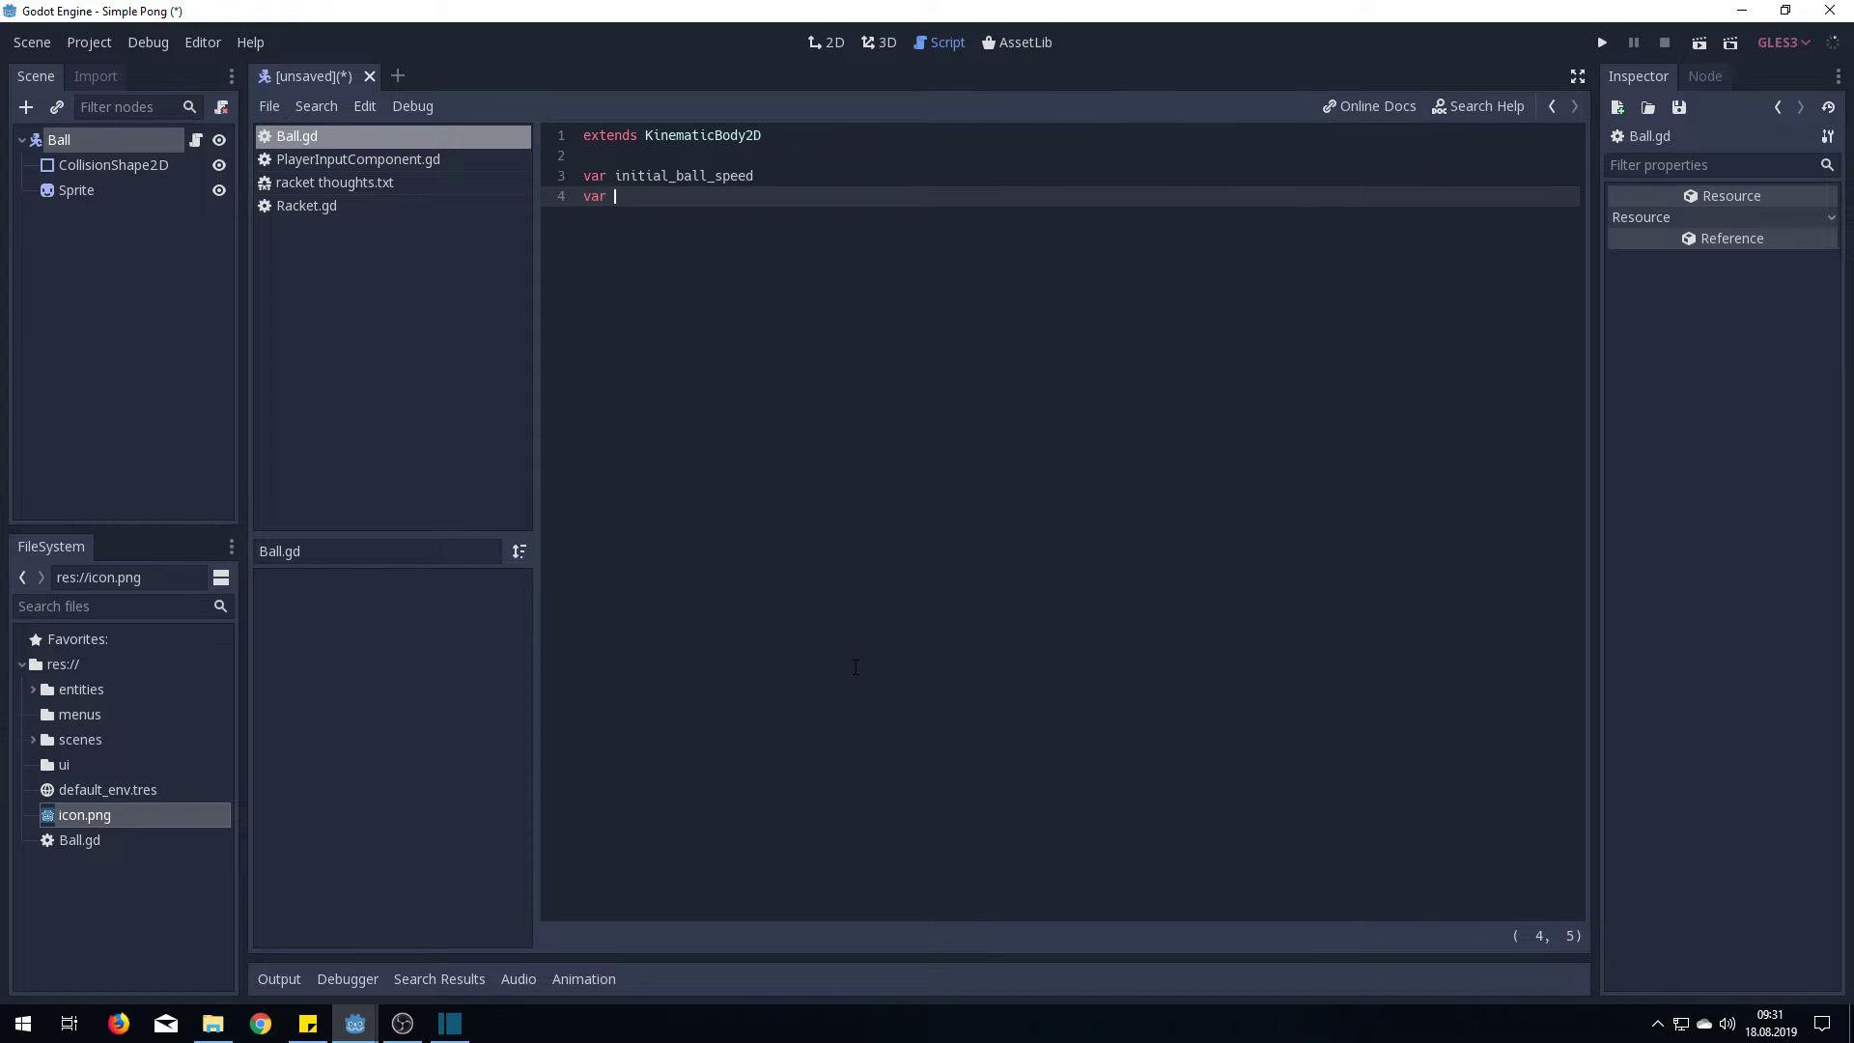
{"action": "type", "text": "speed"}
{"action": "type", "text": "_commu"}
{"action": "type", "text": "lator"}
{"action": "key", "text": "Return"}
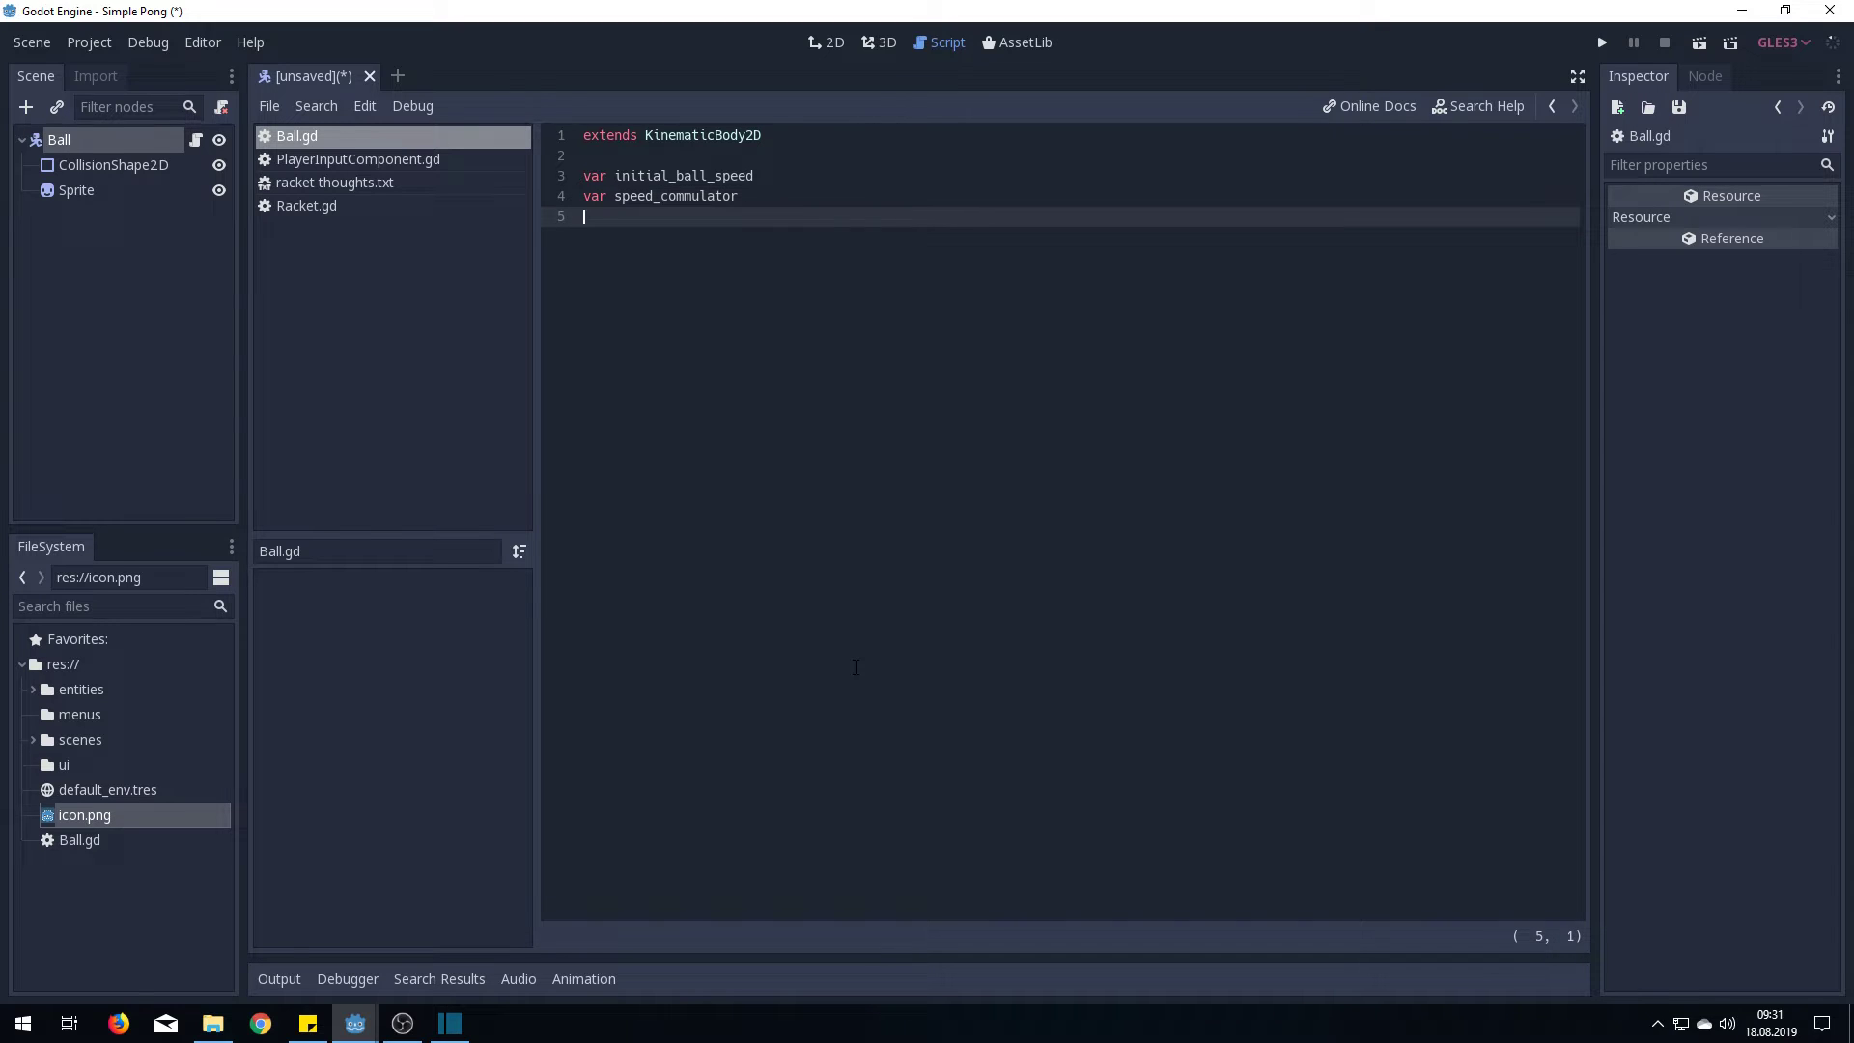
{"action": "type", "text": "var bal"}
{"action": "type", "text": "l_speed"}
After a blank line, declare var hitcounter, var max_hitcounter and var direction
{"action": "key", "text": "Return"}
{"action": "key", "text": "Return"}
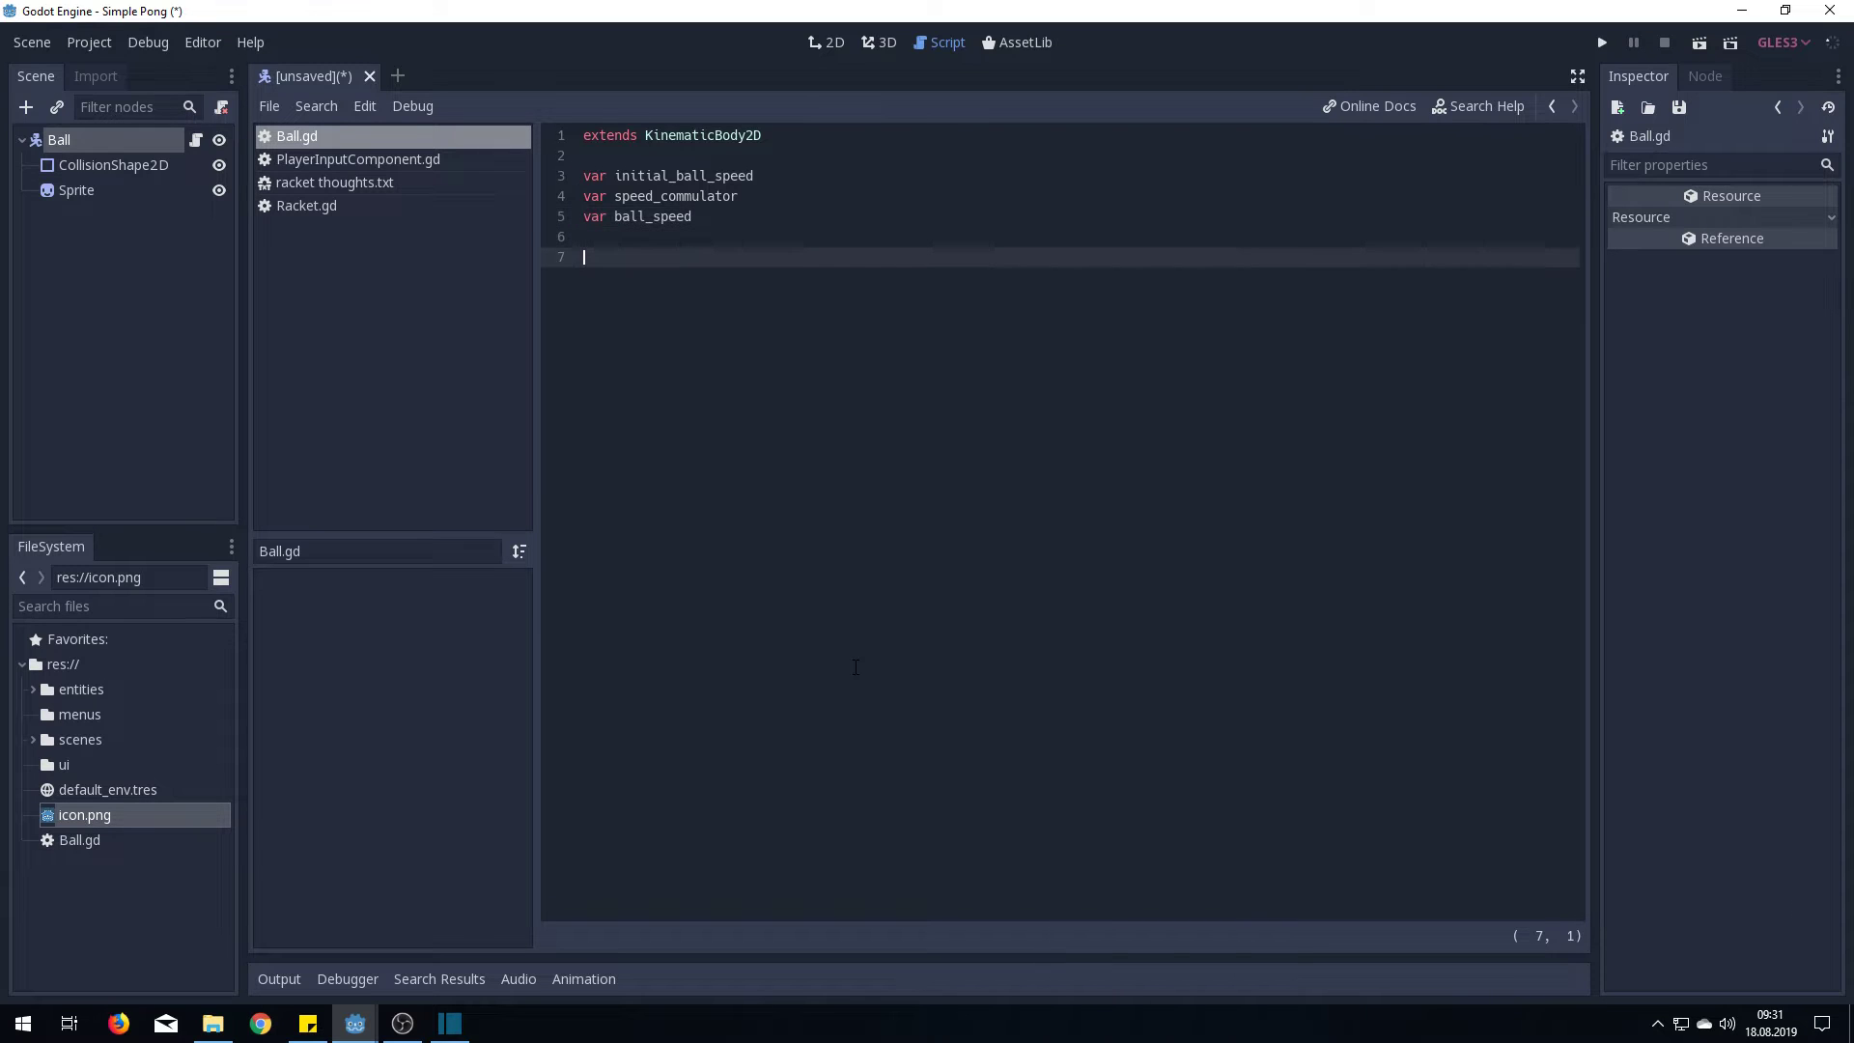
{"action": "type", "text": "var hit"}
{"action": "type", "text": "counter"}
{"action": "key", "text": "Return"}
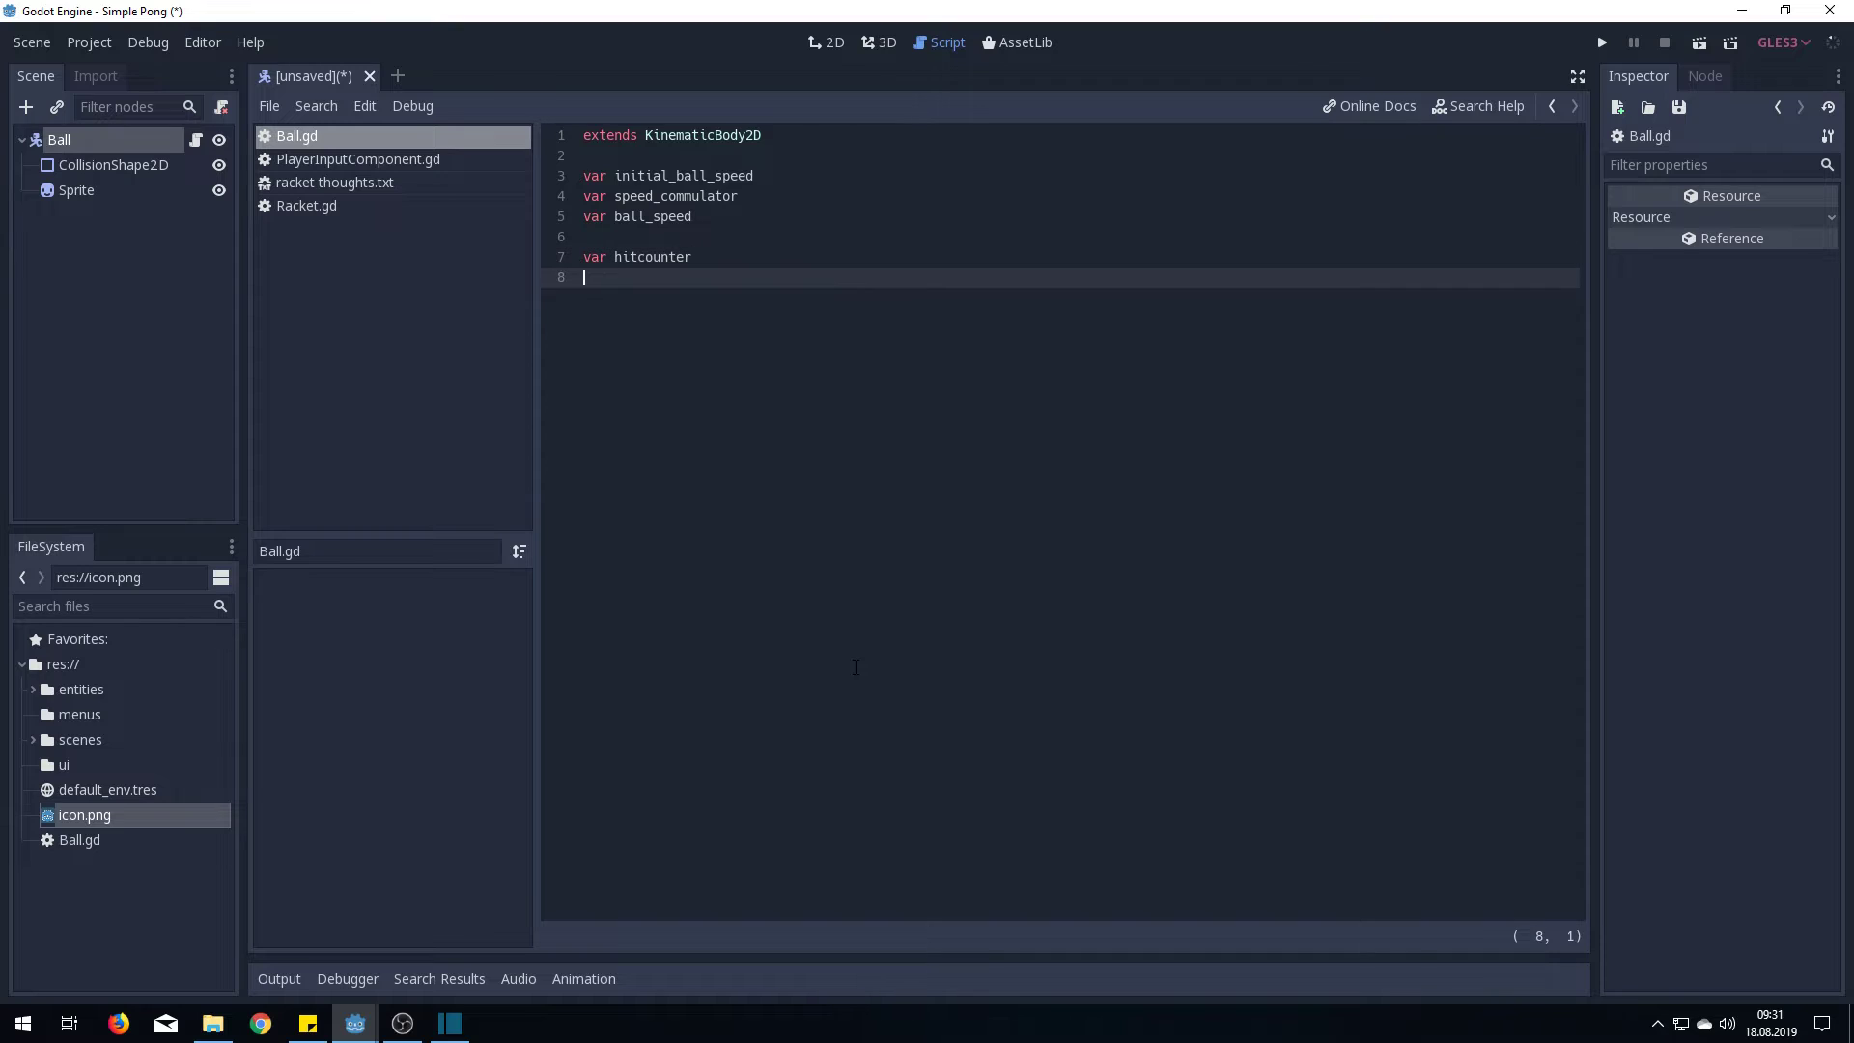
{"action": "type", "text": "var max"}
{"action": "type", "text": "_hitco"}
{"action": "type", "text": "unter"}
{"action": "key", "text": "Return"}
{"action": "type", "text": "va"}
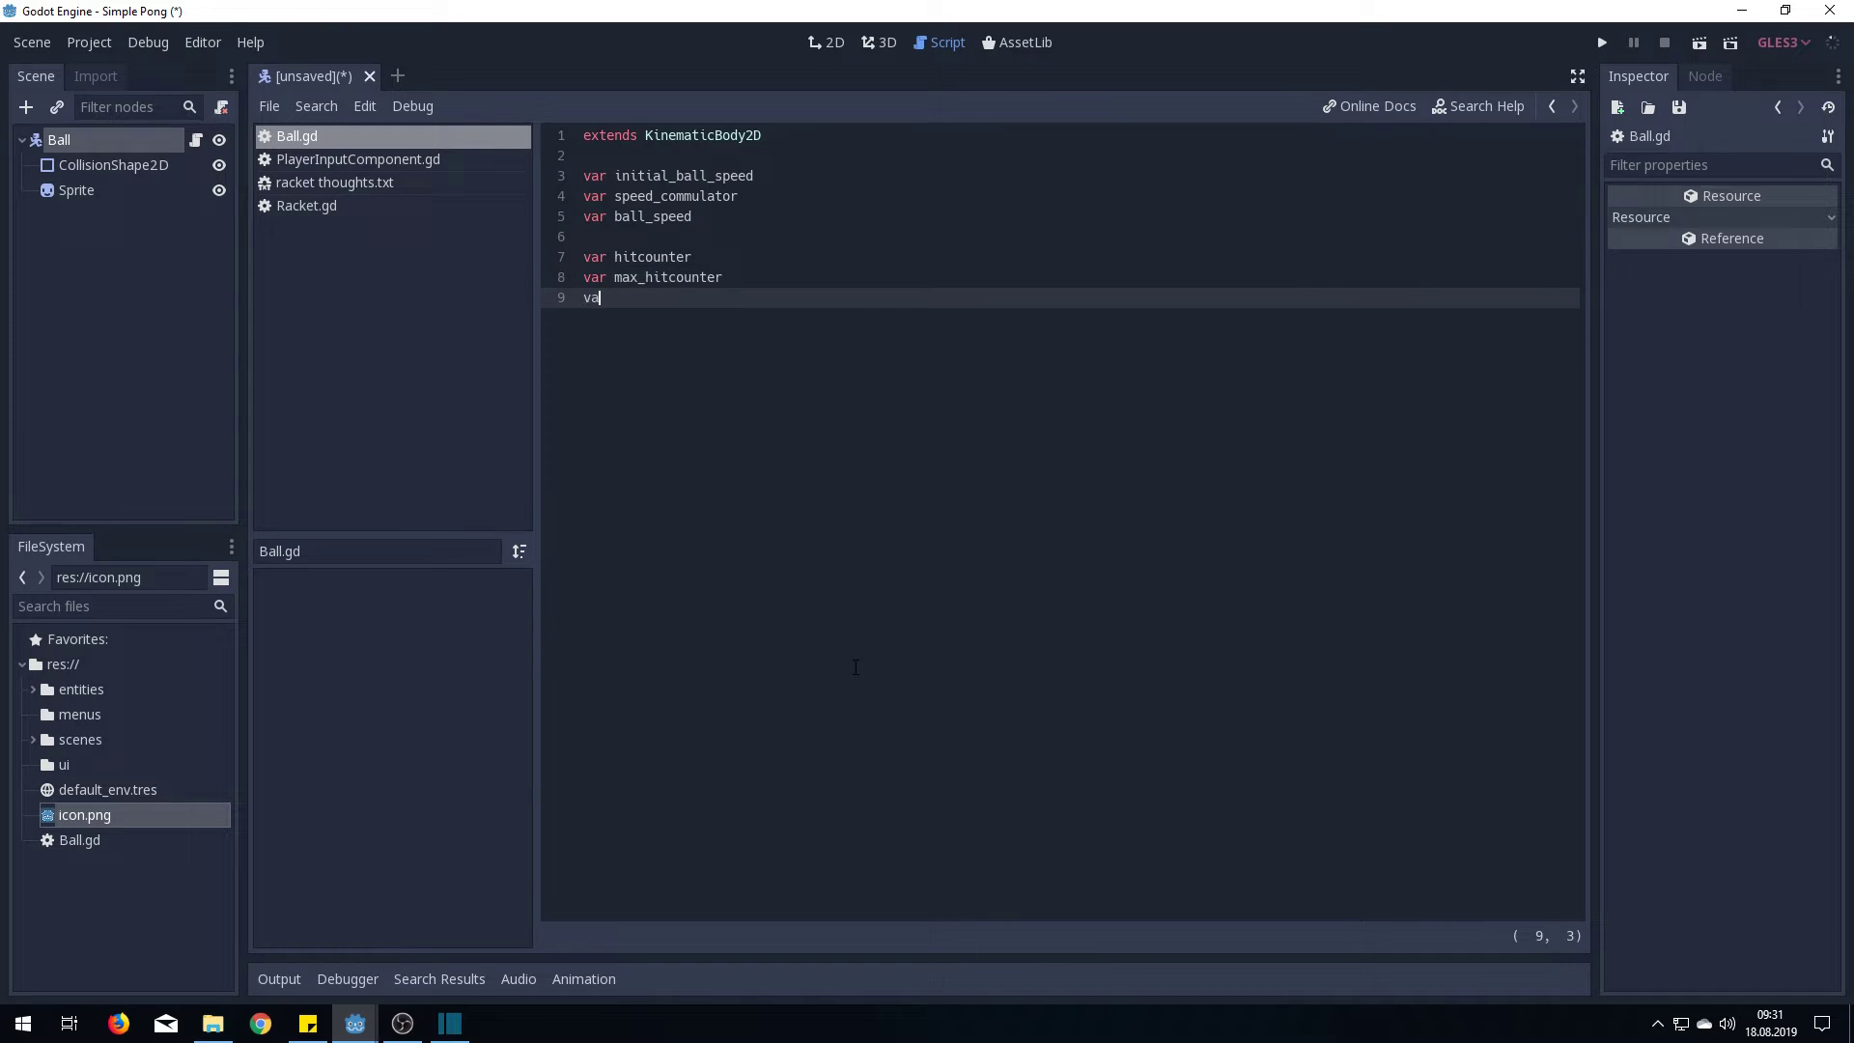
{"action": "type", "text": "r direct"}
{"action": "type", "text": "ion"}
Set initial_ball_speed to 300, speed_commulator to 50 and ball_speed to initial_ball_speed
{"action": "key", "text": "Up"}
{"action": "key", "text": "Up"}
{"action": "key", "text": "Up"}
{"action": "key", "text": "Up"}
{"action": "key", "text": "Up"}
{"action": "key", "text": "Up"}
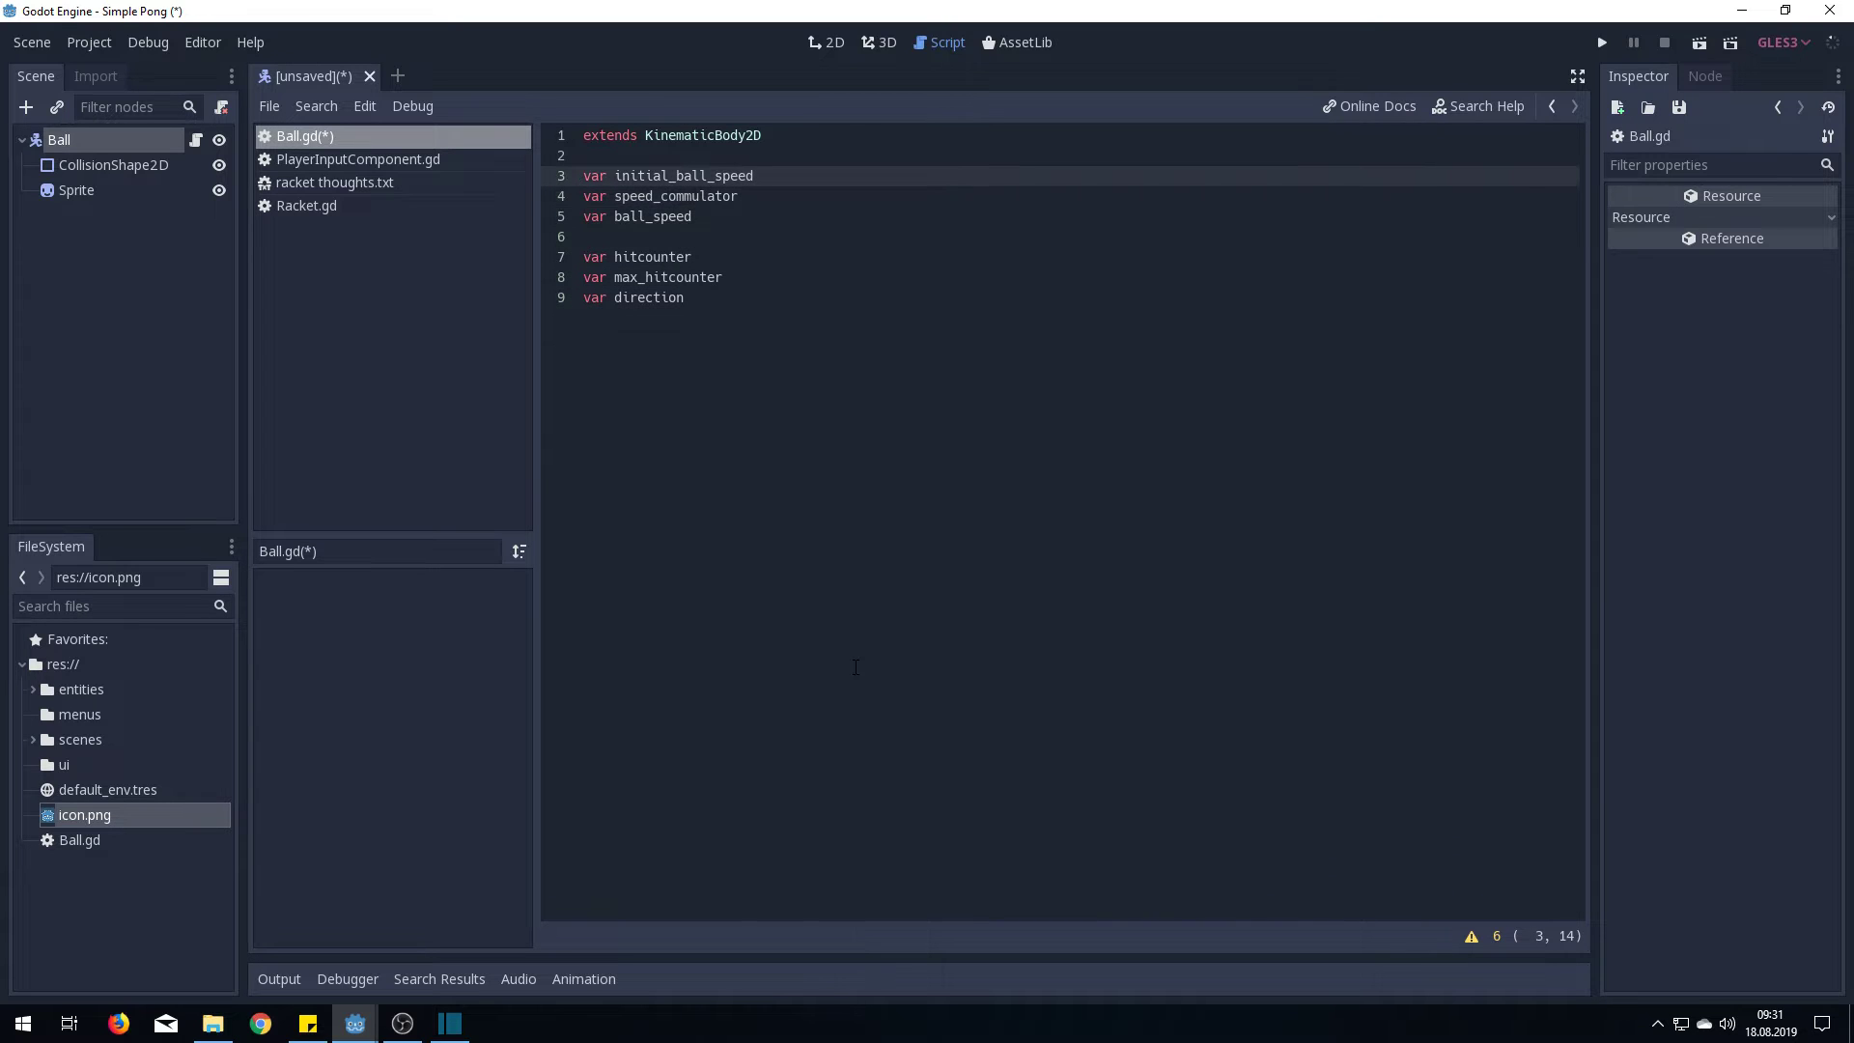
{"action": "type", "text": " = 300"}
{"action": "key", "text": "Down"}
{"action": "type", "text": "= "}
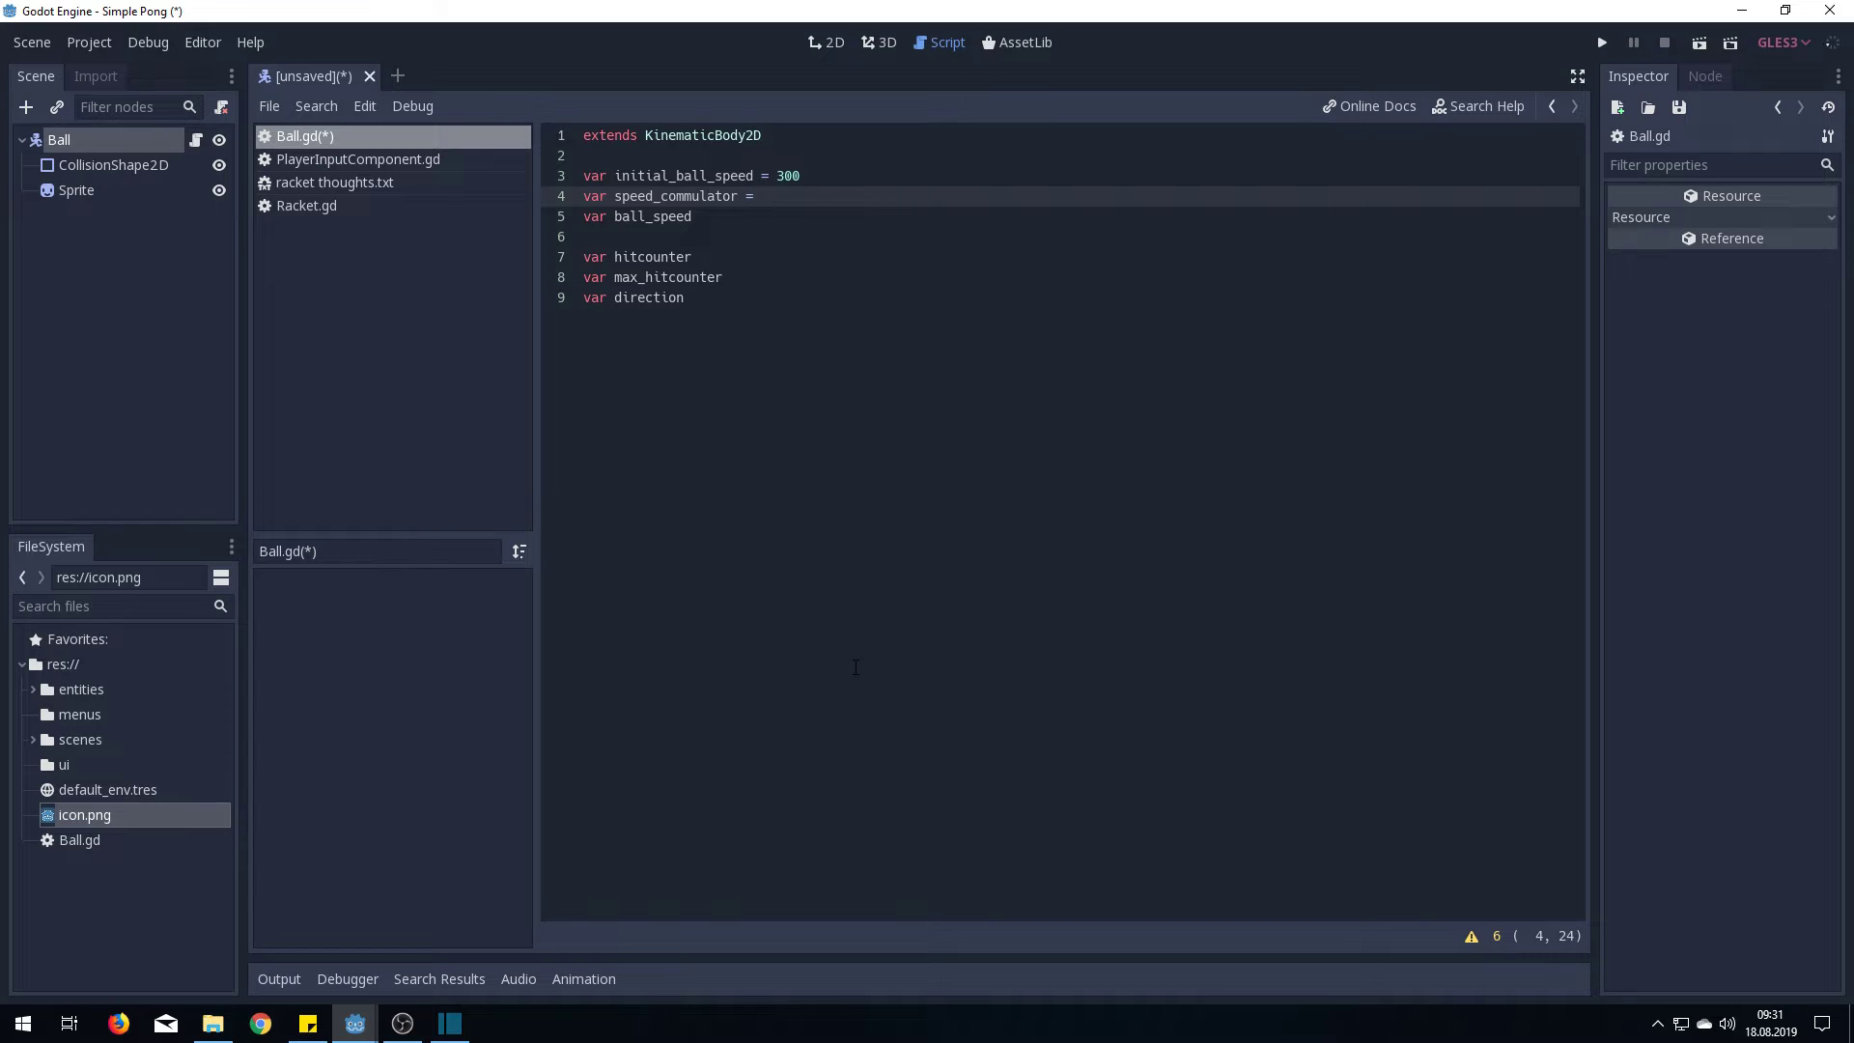
{"action": "type", "text": "50"}
{"action": "key", "text": "Down"}
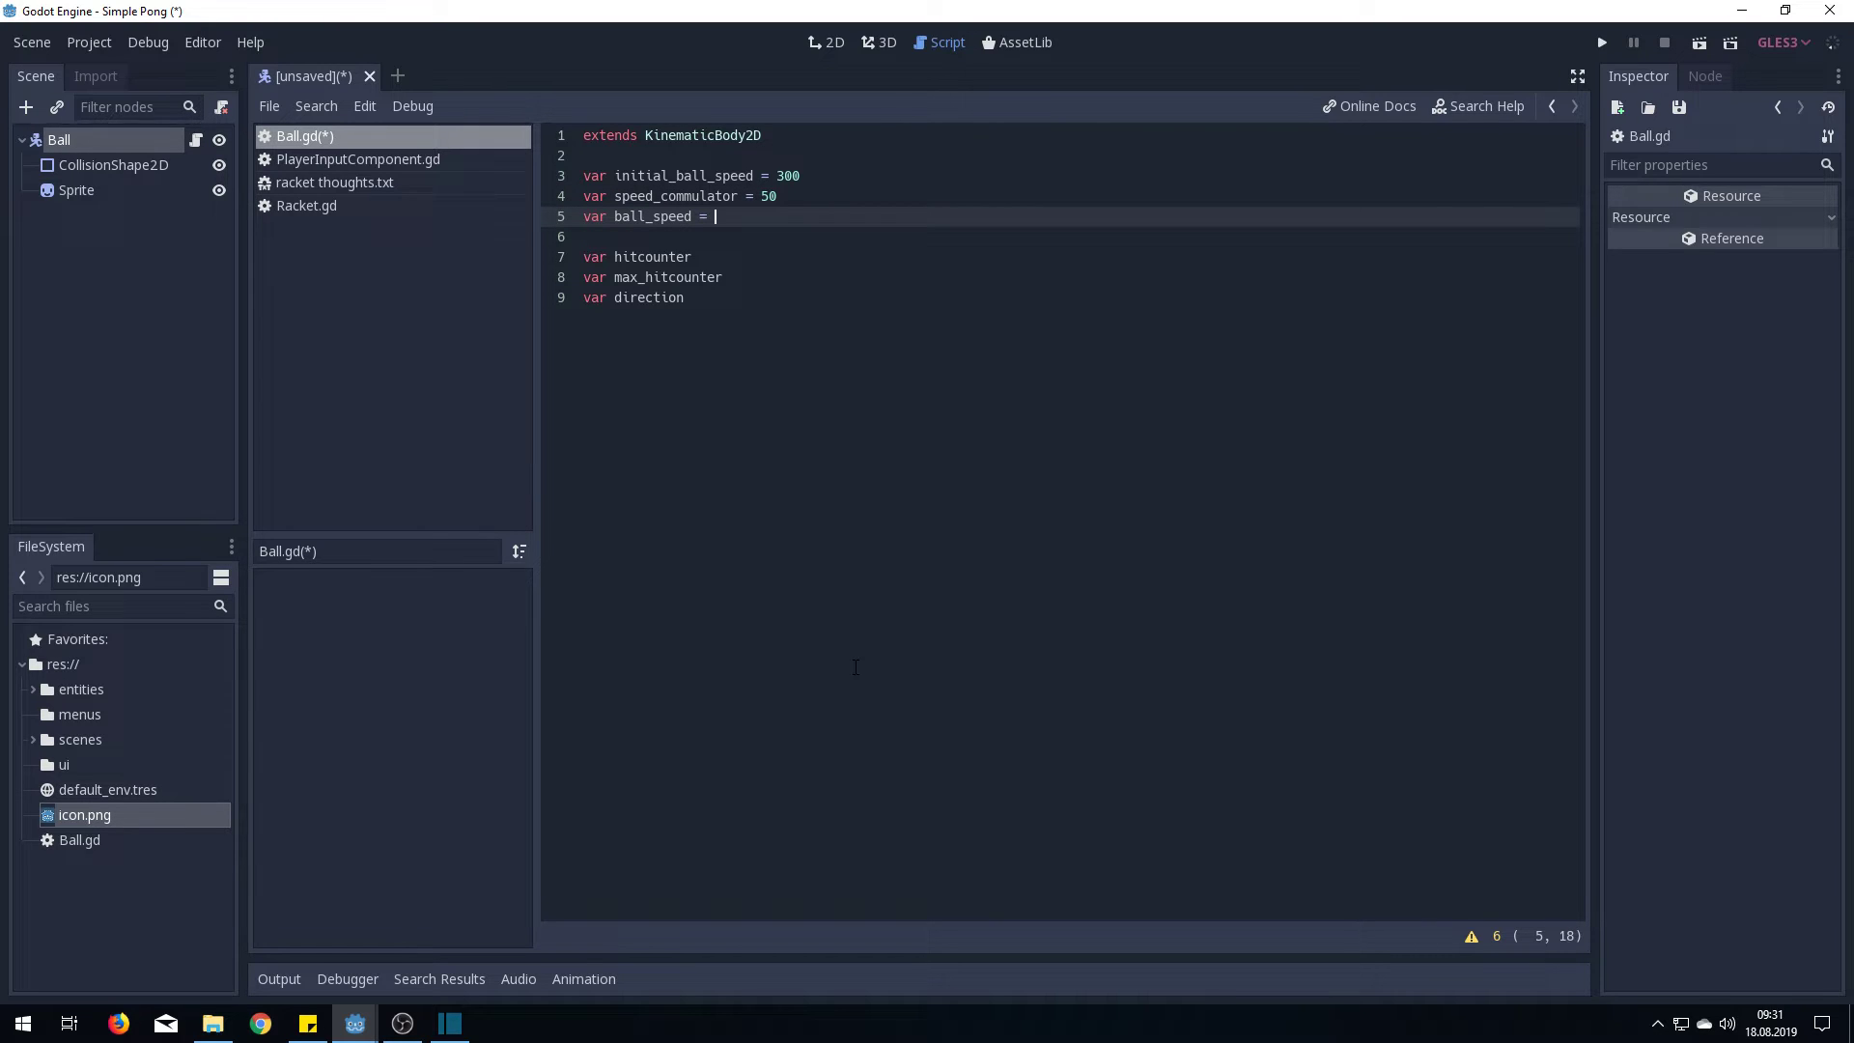
{"action": "type", "text": "initial"}
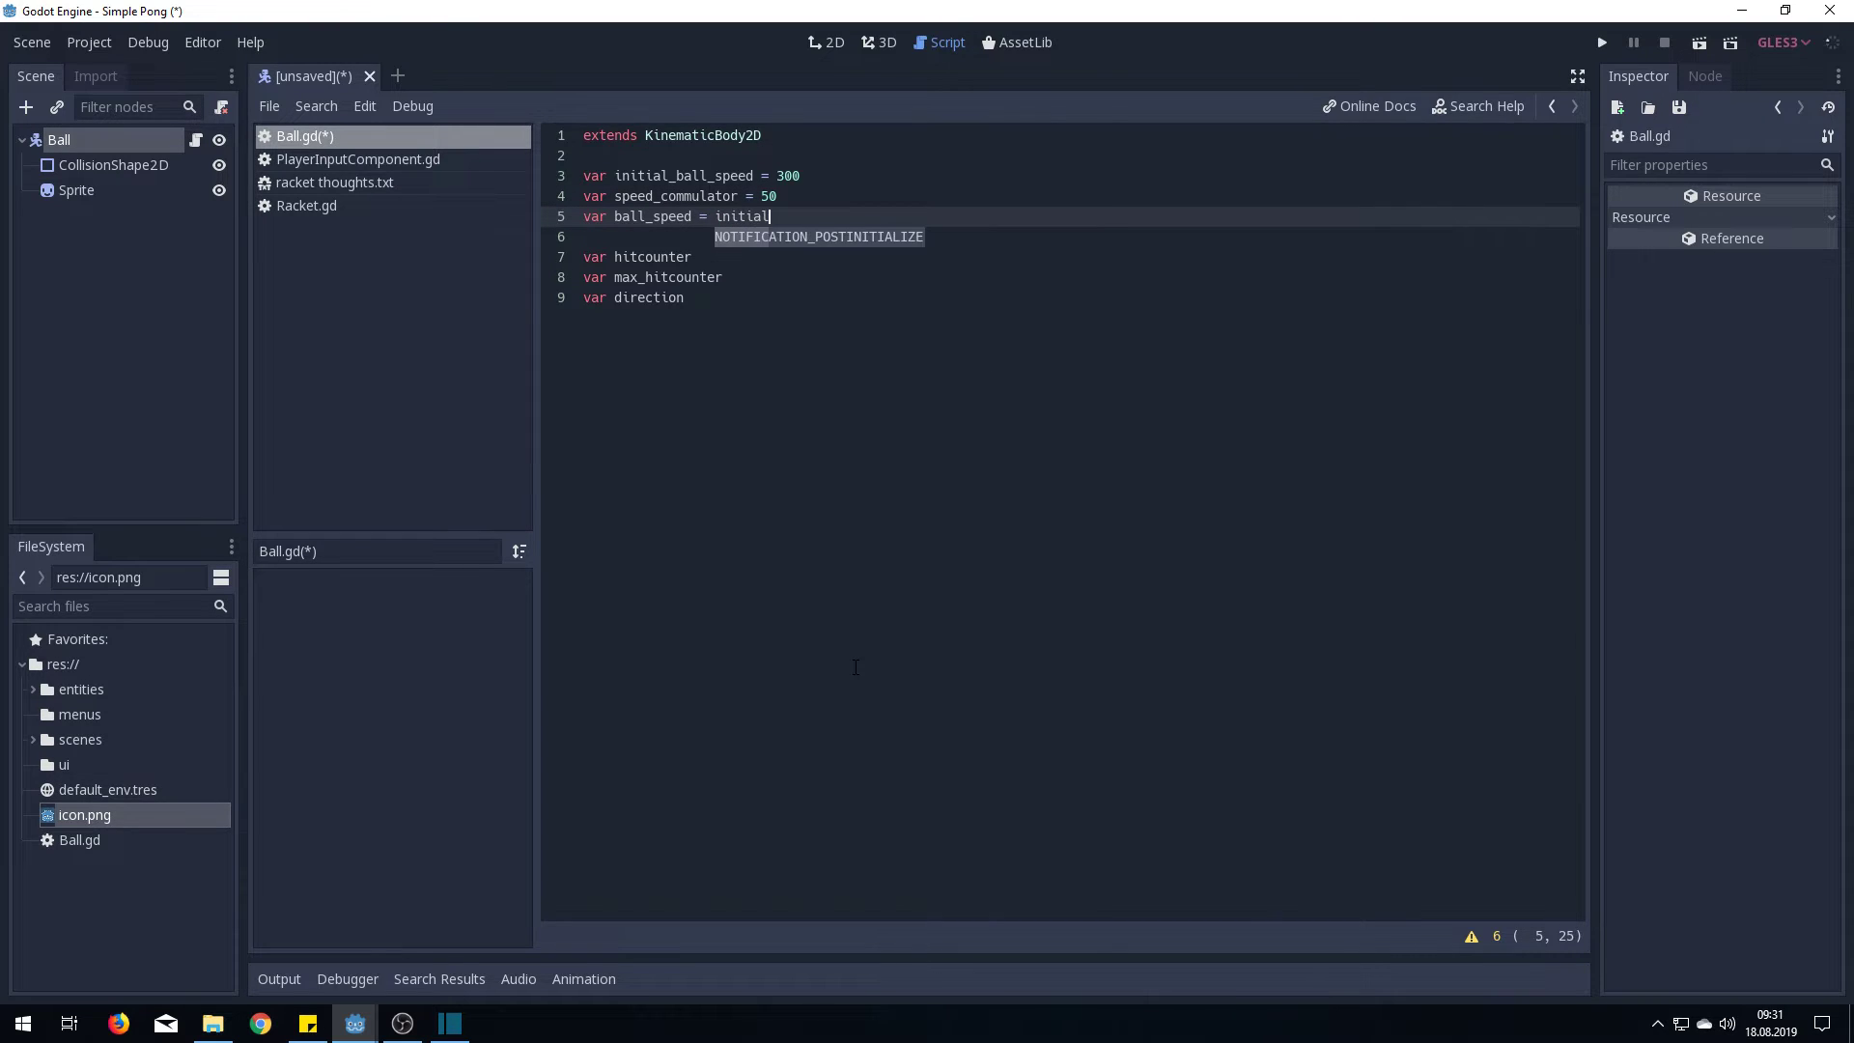
{"action": "type", "text": "_sp"}
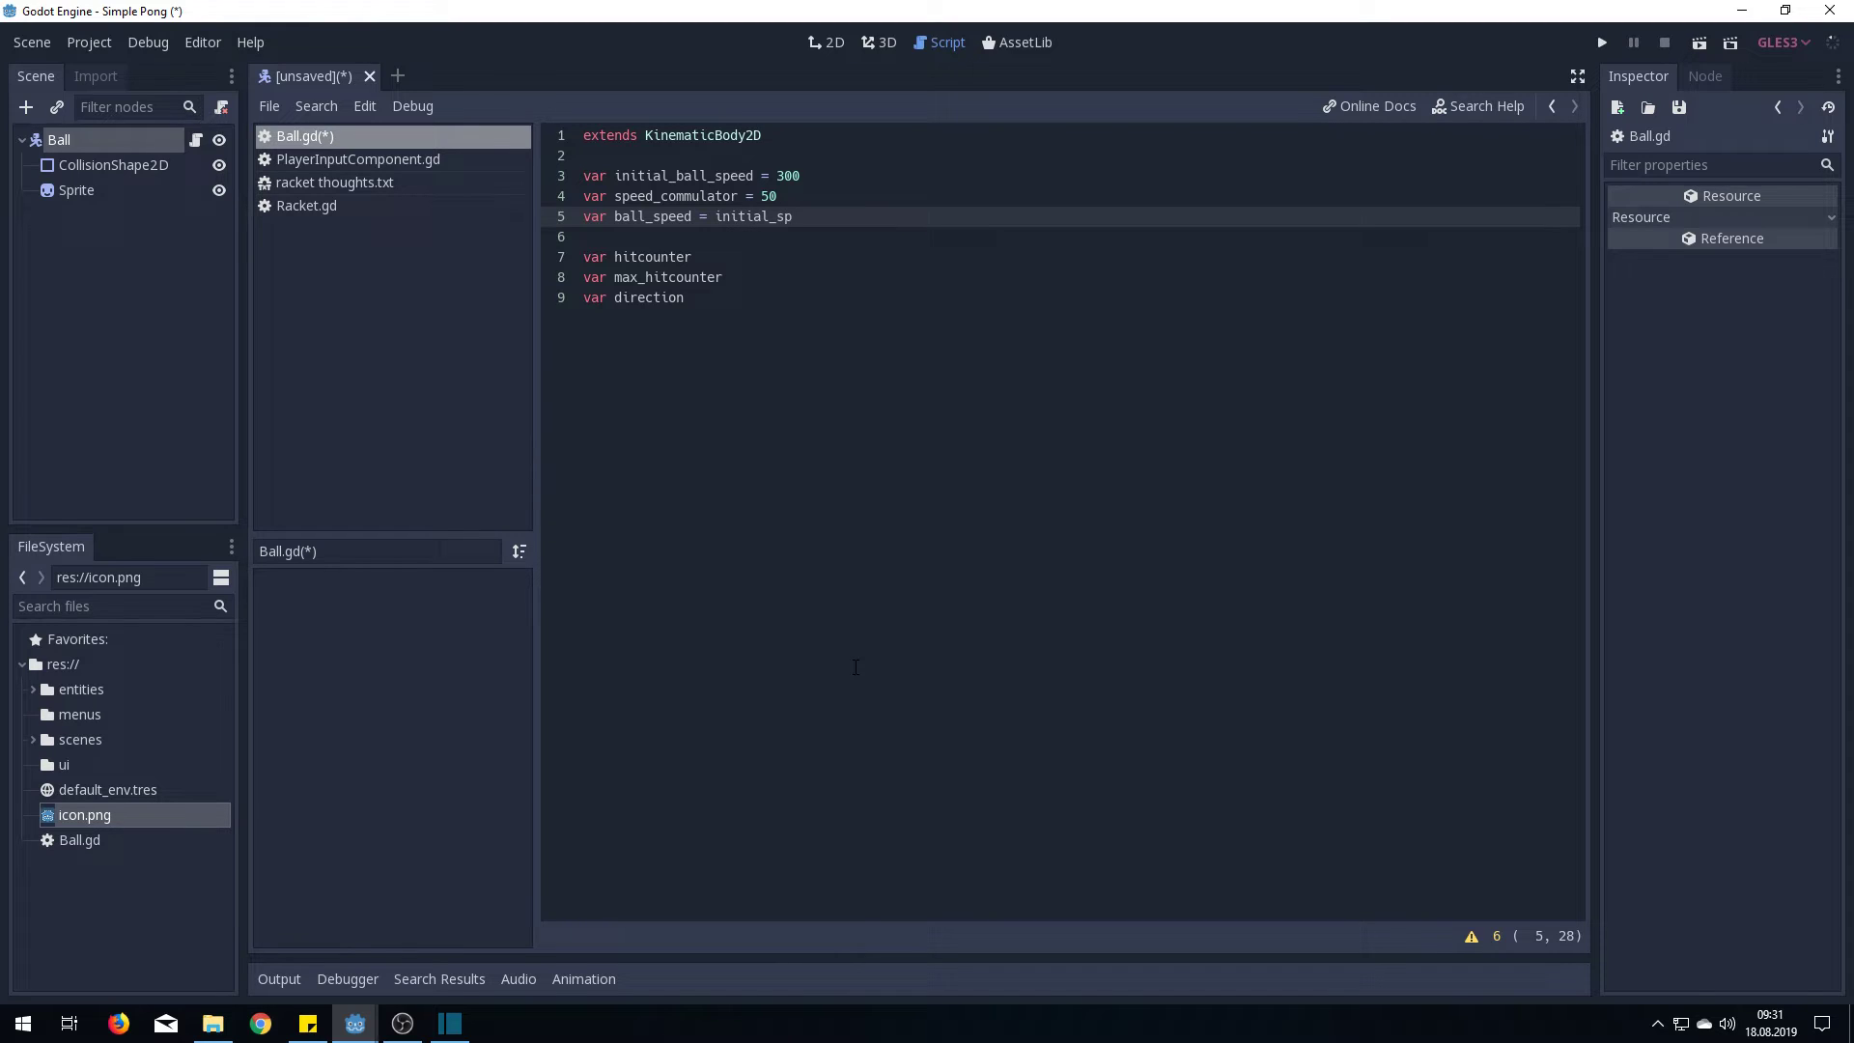
{"action": "key", "text": "BackSpace"}
{"action": "key", "text": "BackSpace"}
{"action": "type", "text": "ball_spe"}
{"action": "type", "text": "ed"}
Set hitcounter = 0, max_hitcounter = 12, direction = Vector2(), and export both speed variables
{"action": "key", "text": "Down"}
{"action": "key", "text": "Down"}
{"action": "type", "text": "= "}
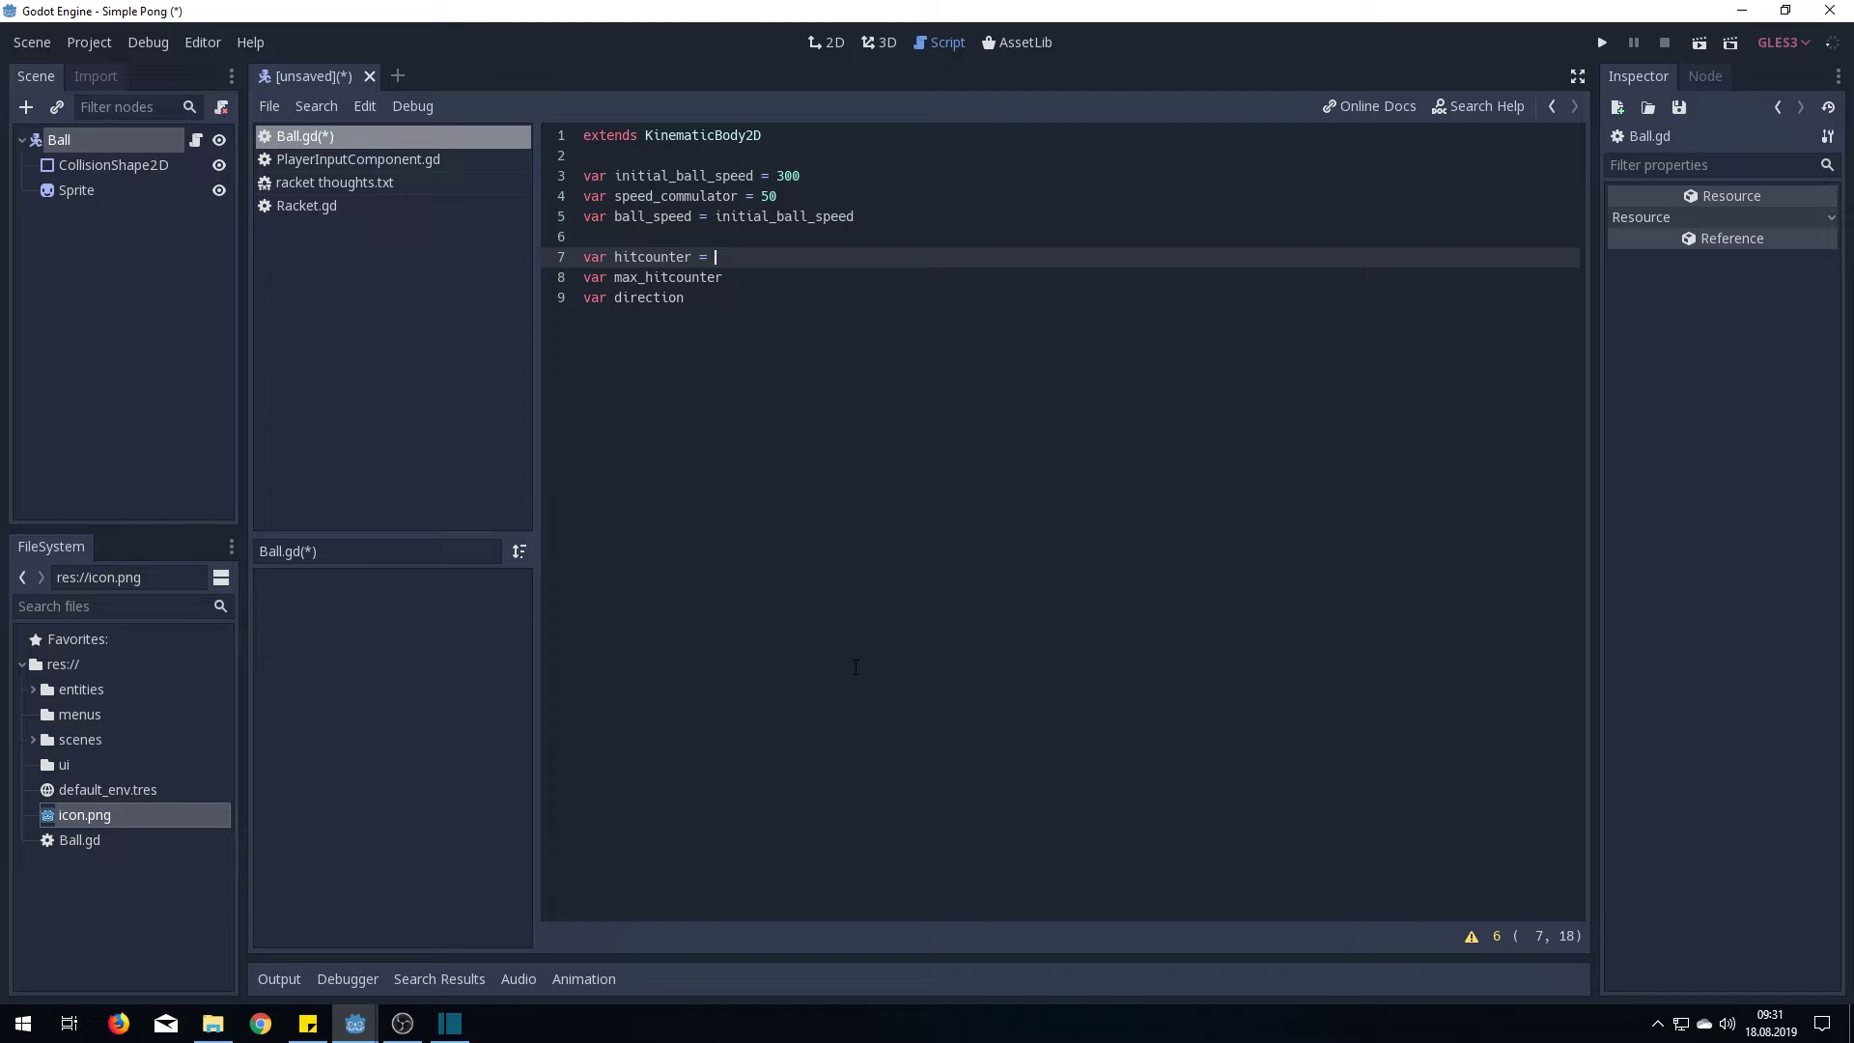
{"action": "type", "text": "12"}
{"action": "key", "text": "BackSpace"}
{"action": "key", "text": "BackSpace"}
{"action": "type", "text": "0"}
{"action": "key", "text": "Down"}
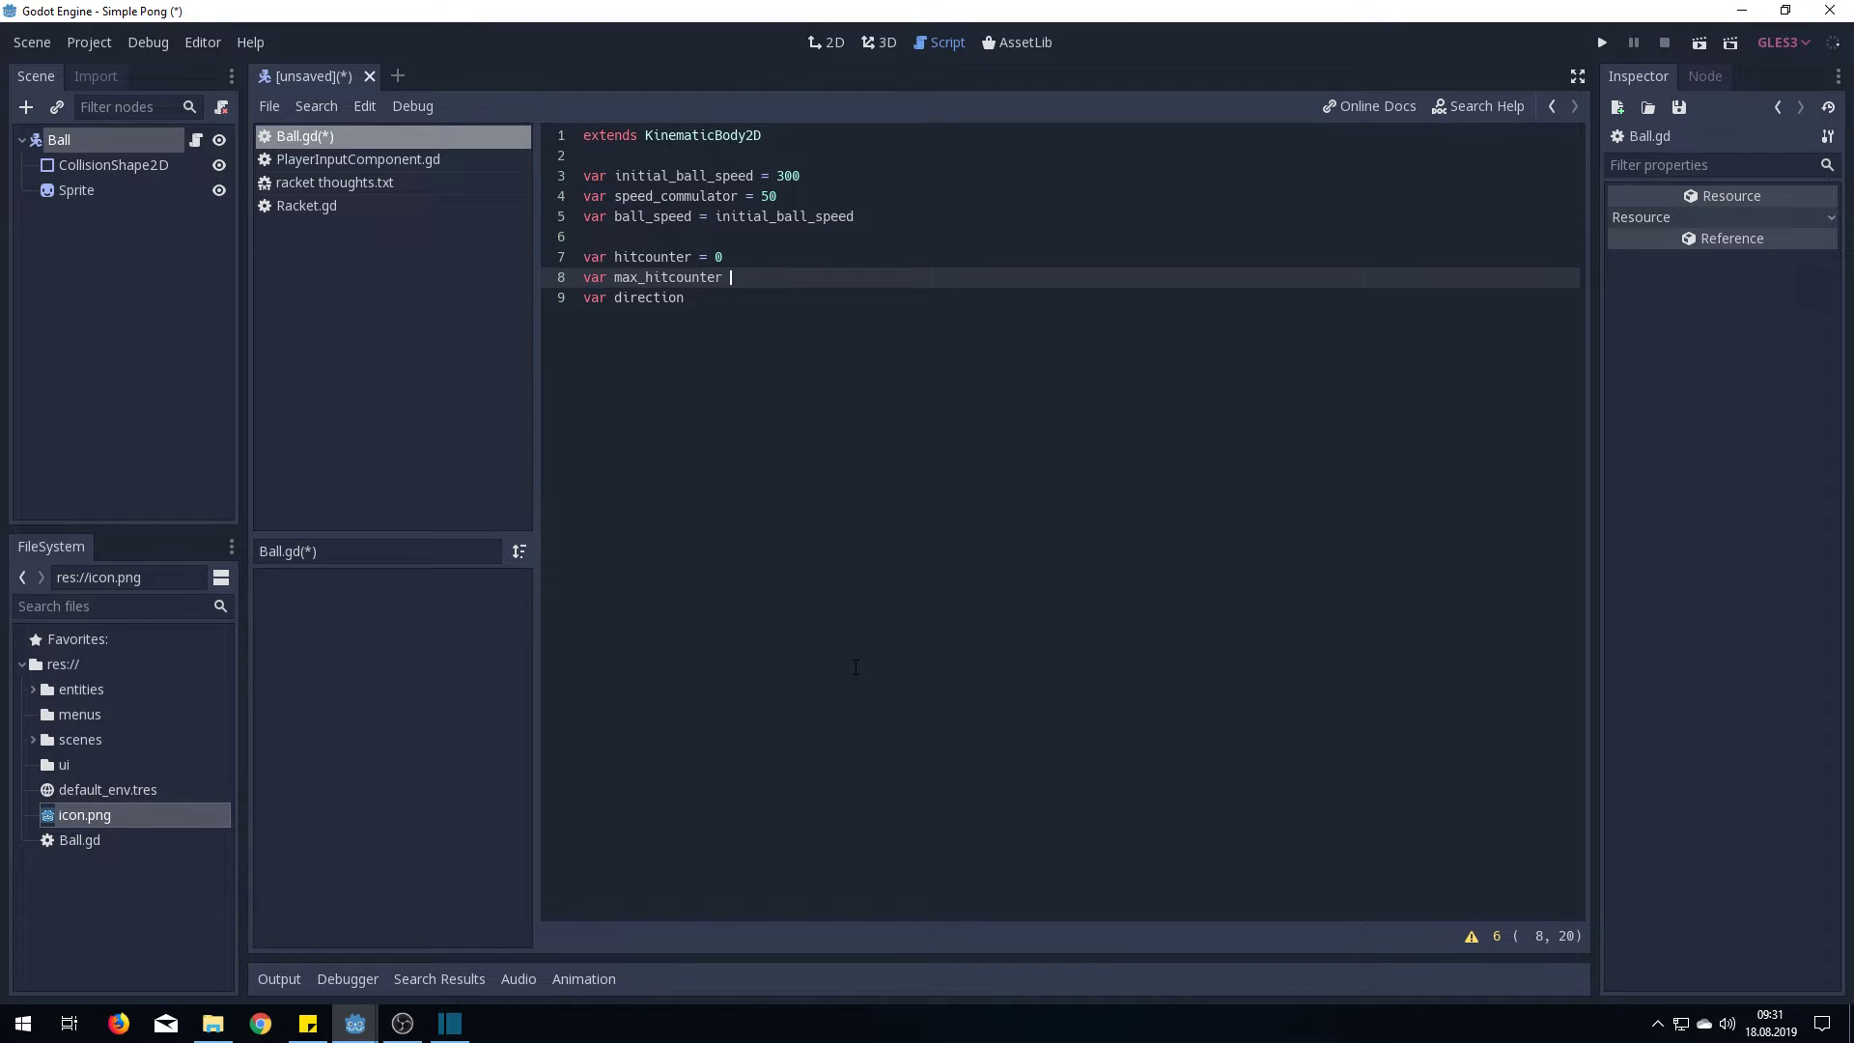
{"action": "type", "text": "= 12"}
{"action": "key", "text": "Down"}
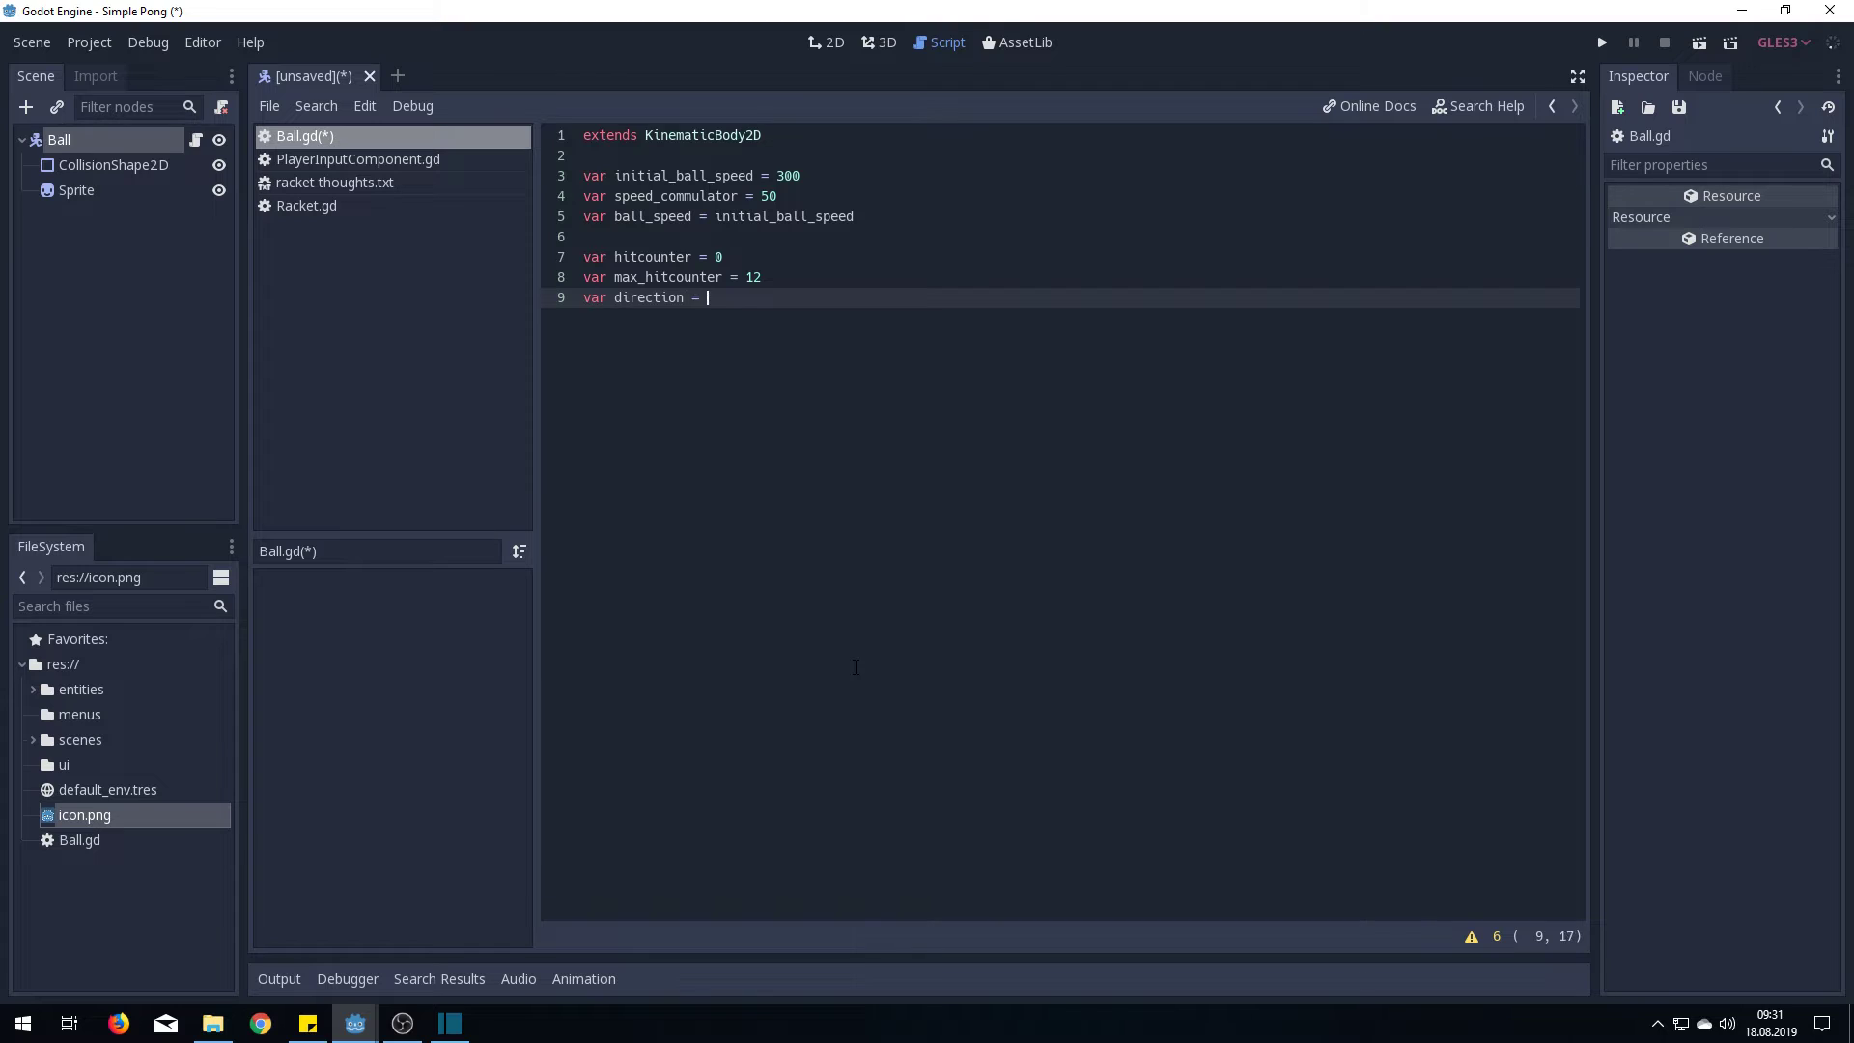
{"action": "type", "text": "= Vector2"}
{"action": "type", "text": "()"}
{"action": "key", "text": "Up"}
{"action": "key", "text": "Up"}
{"action": "key", "text": "Up"}
{"action": "key", "text": "Up"}
{"action": "key", "text": "Up"}
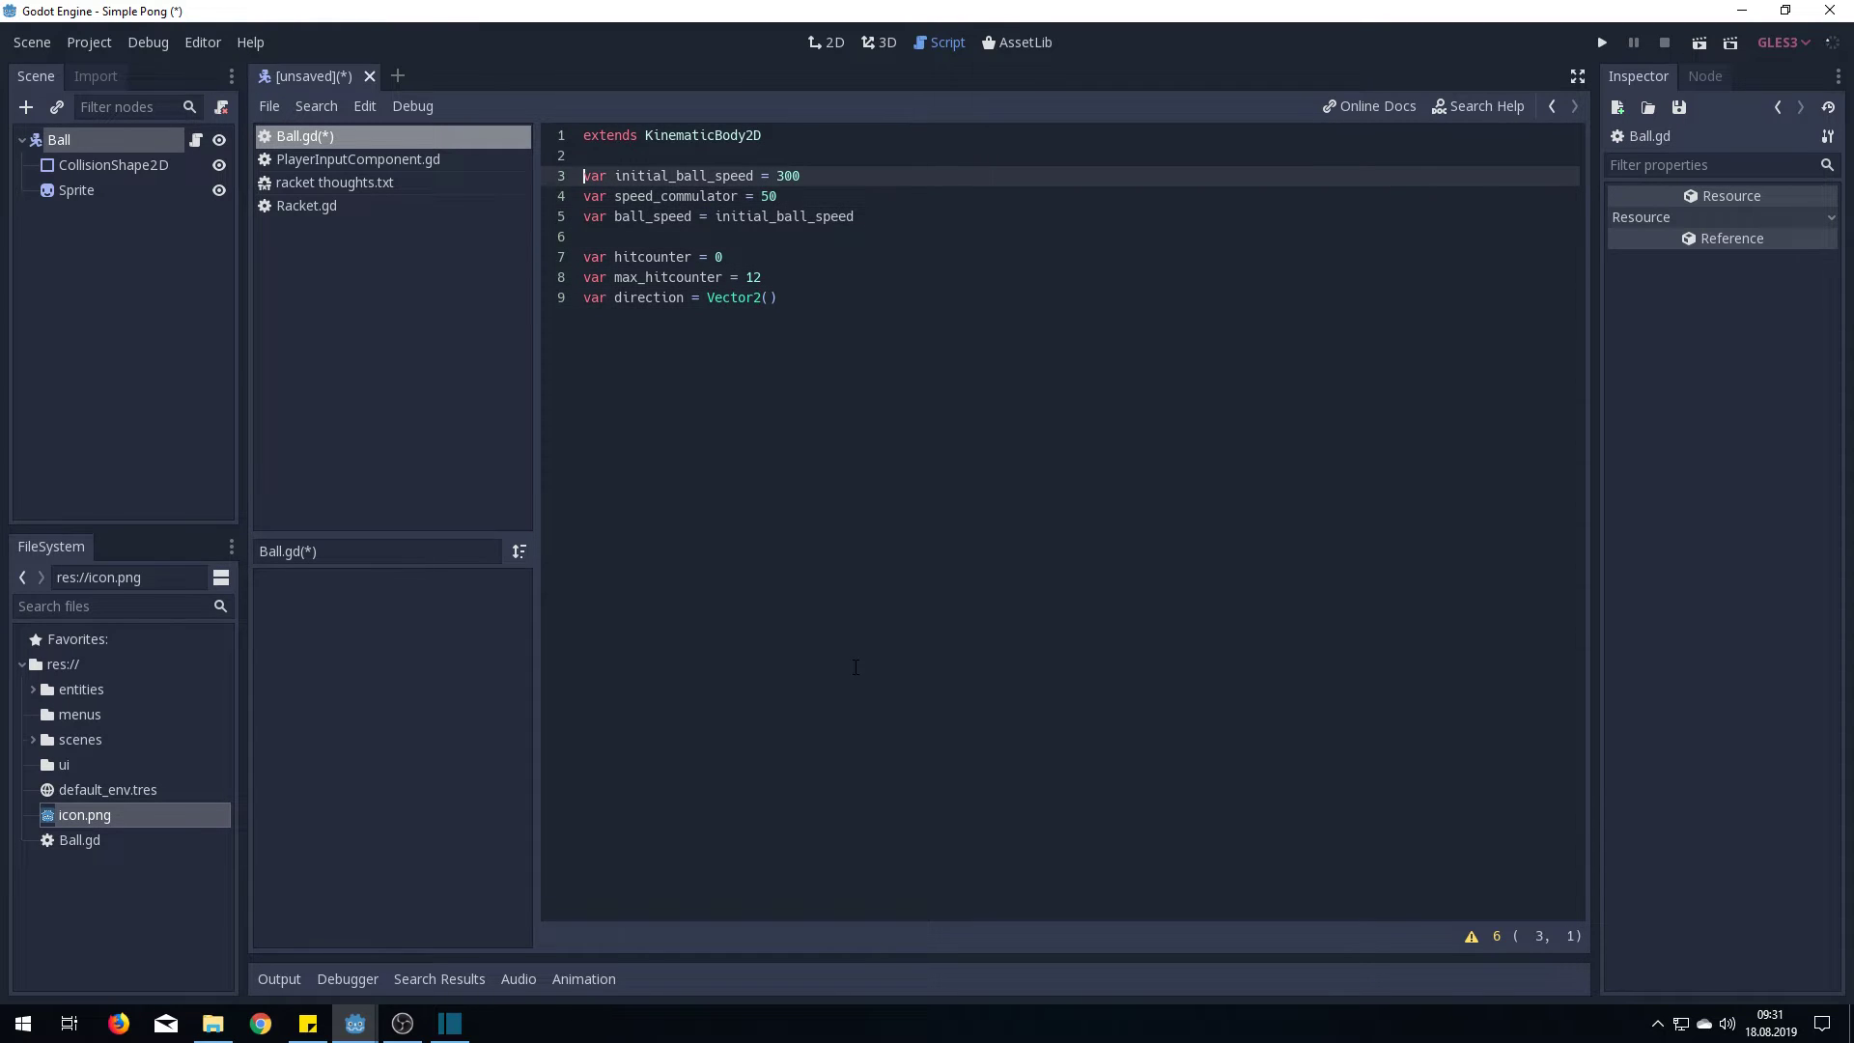
{"action": "type", "text": "exportvar"}
{"action": "key", "text": "Down"}
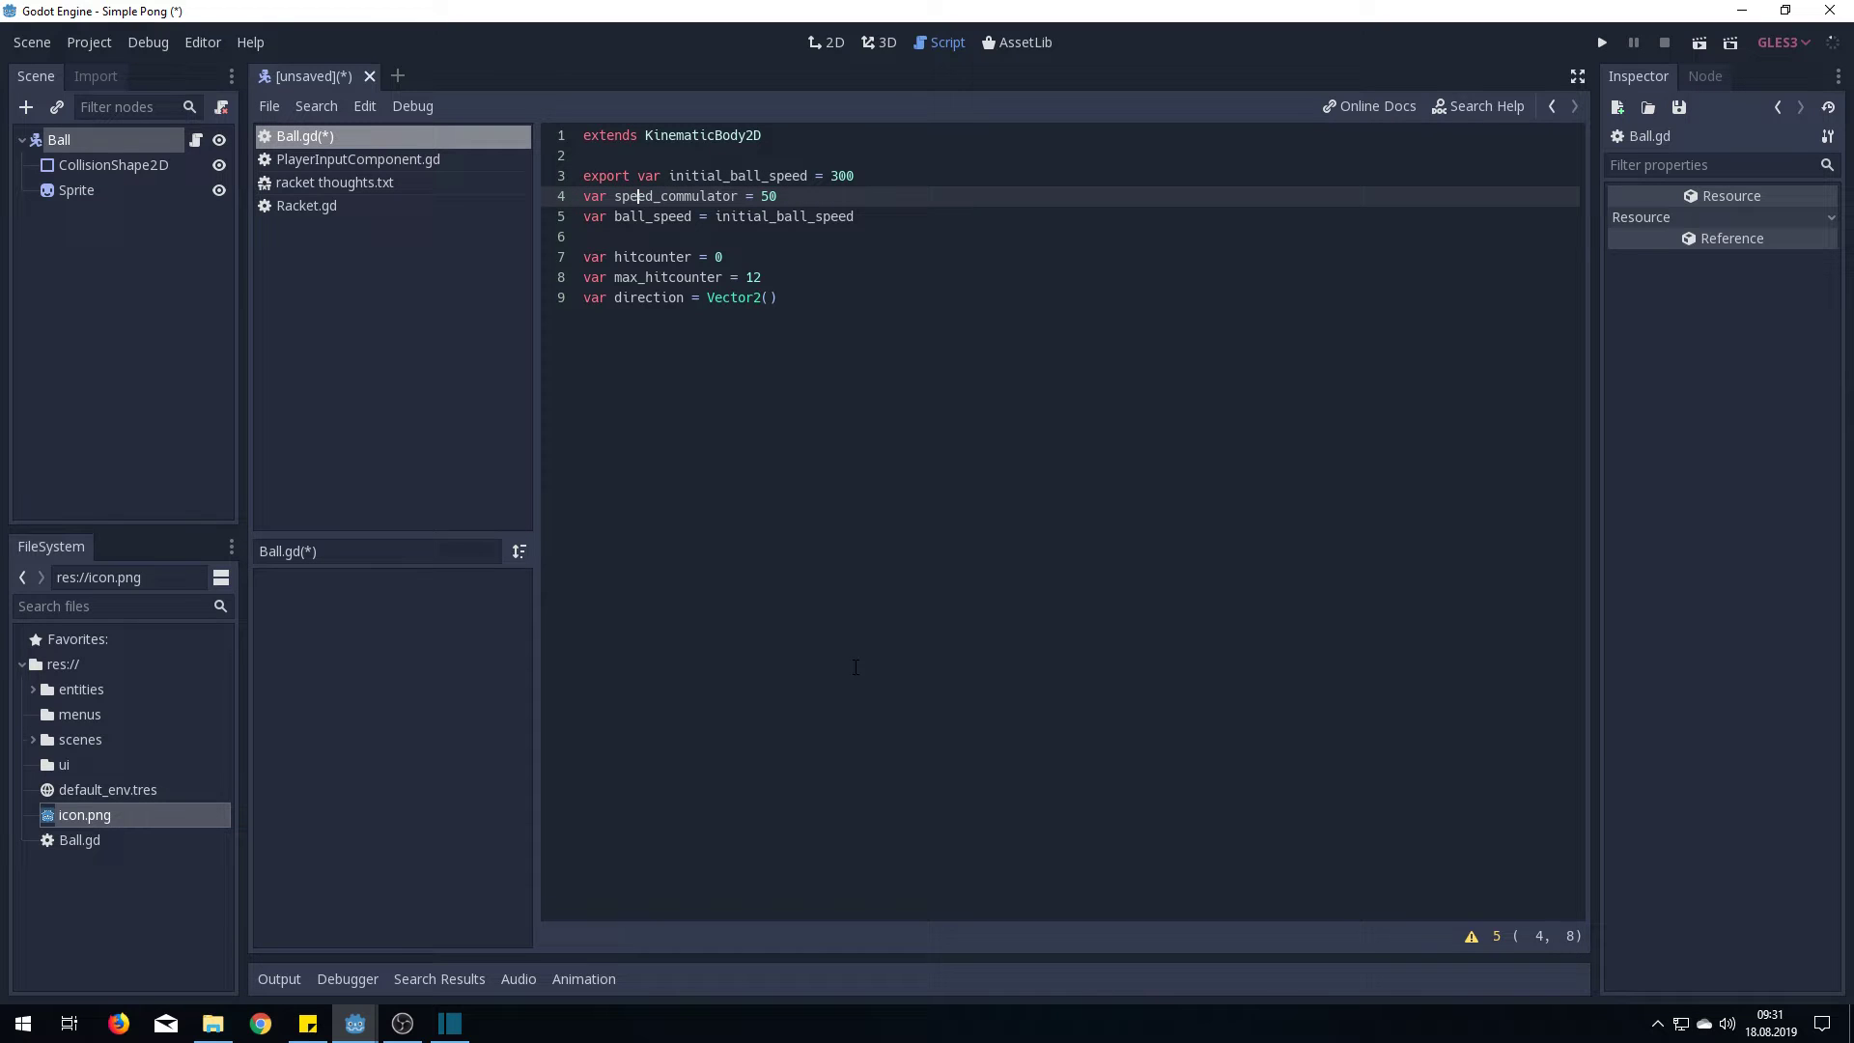
{"action": "type", "text": "ec"}
{"action": "type", "text": "port"}
Fix the export typo and add func set_start_direction() whose body declares var random_x = 0
{"action": "key", "text": "Down"}
{"action": "key", "text": "Down"}
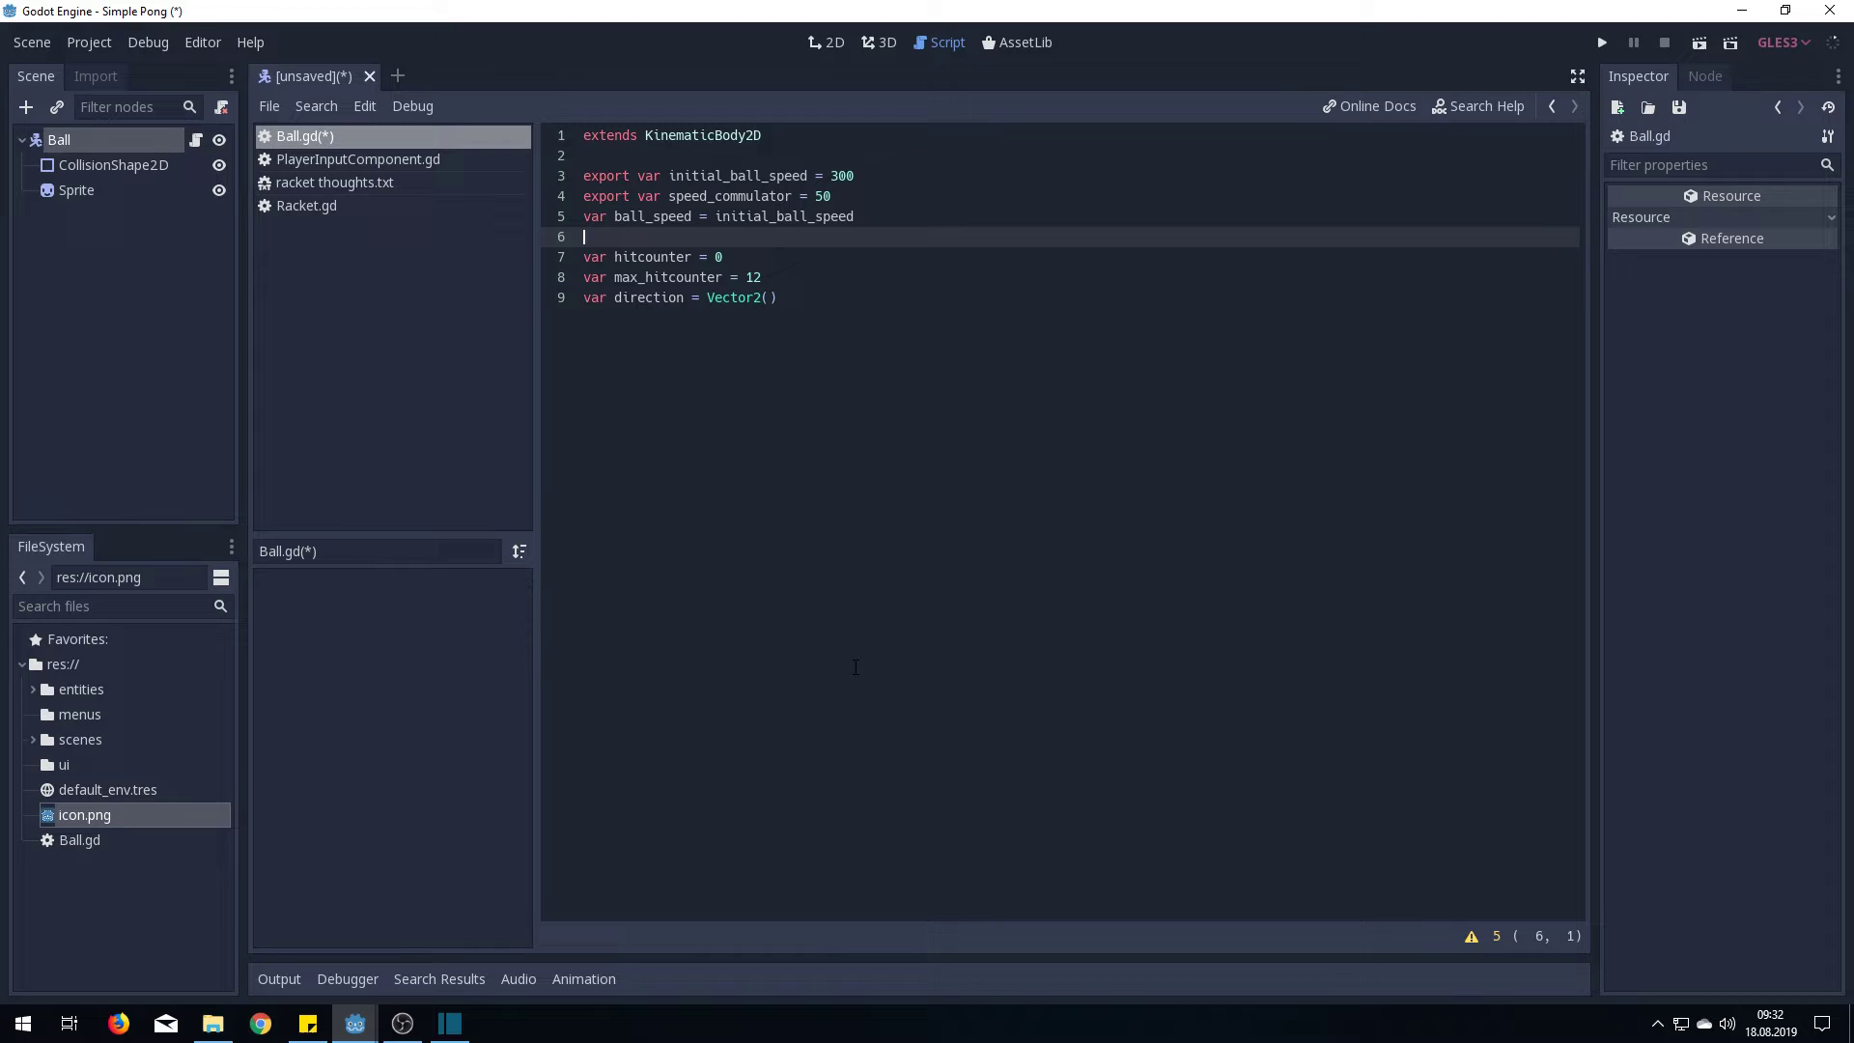
{"action": "key", "text": "Down"}
{"action": "key", "text": "Down"}
{"action": "key", "text": "Down"}
{"action": "key", "text": "Return"}
{"action": "key", "text": "Return"}
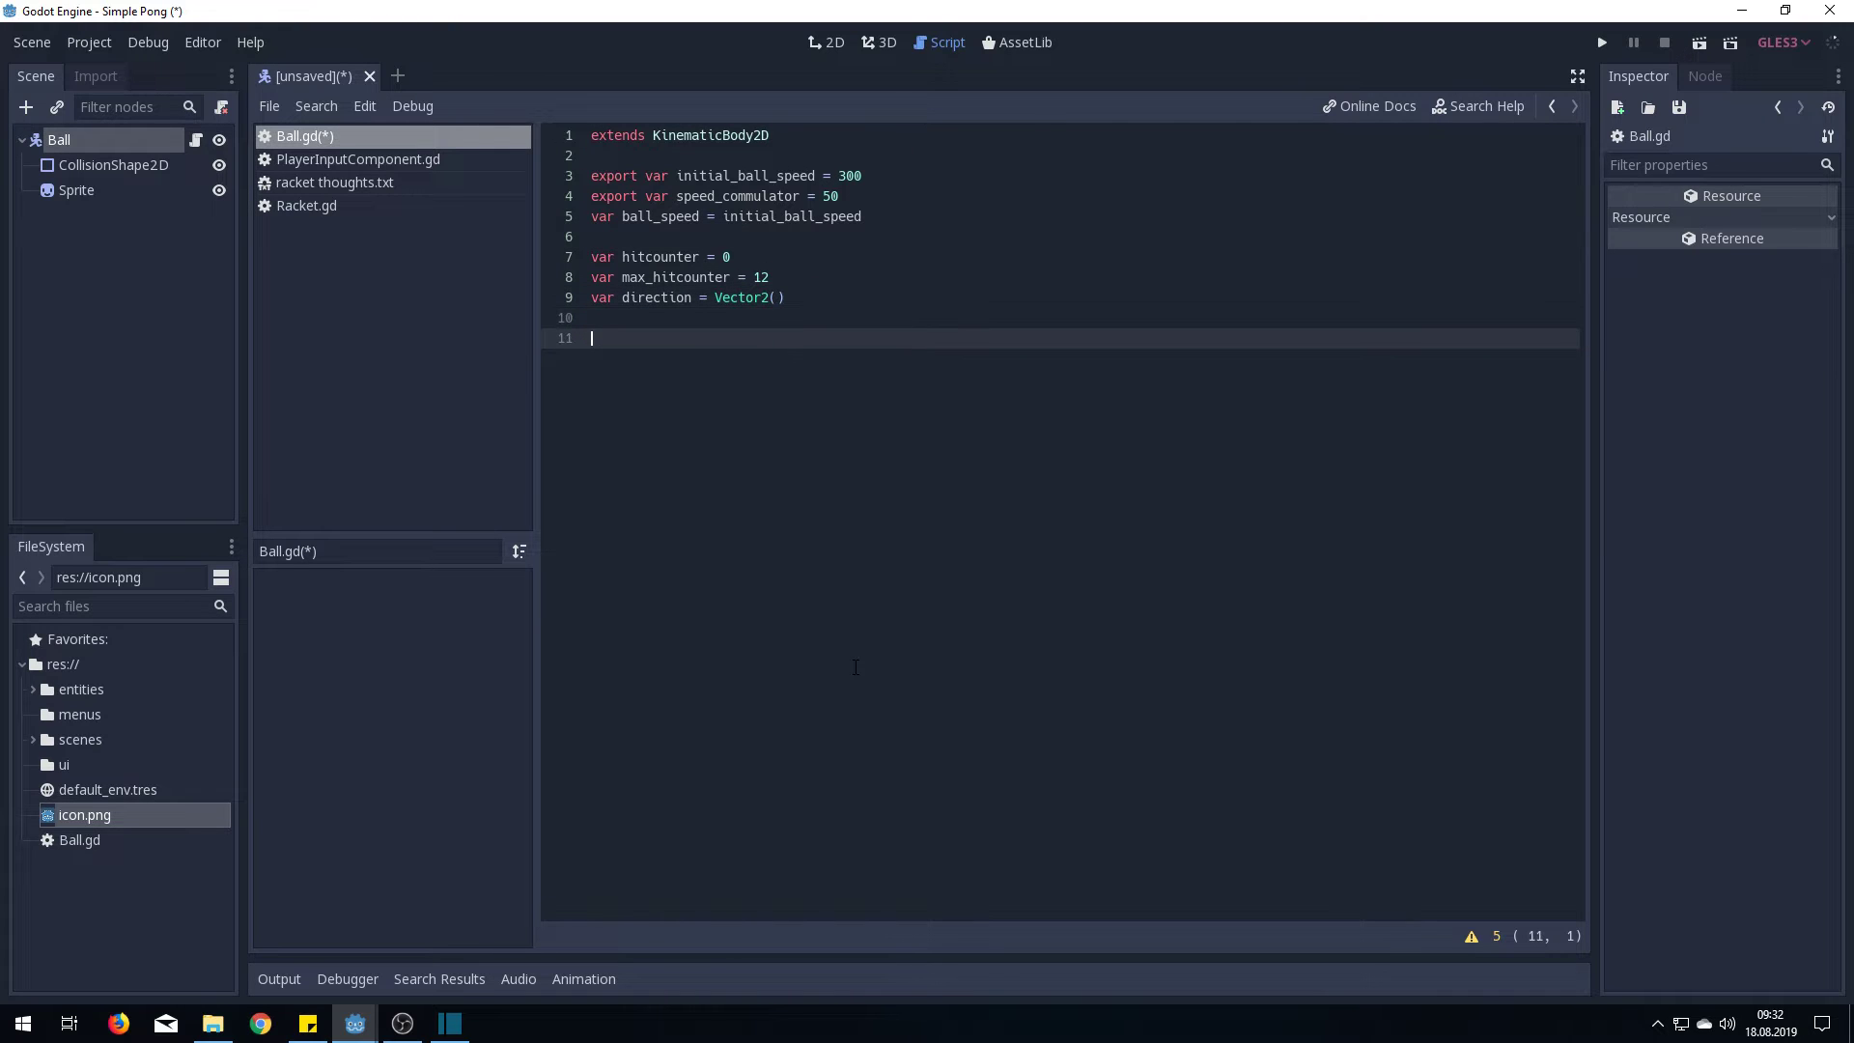
{"action": "type", "text": "func s"}
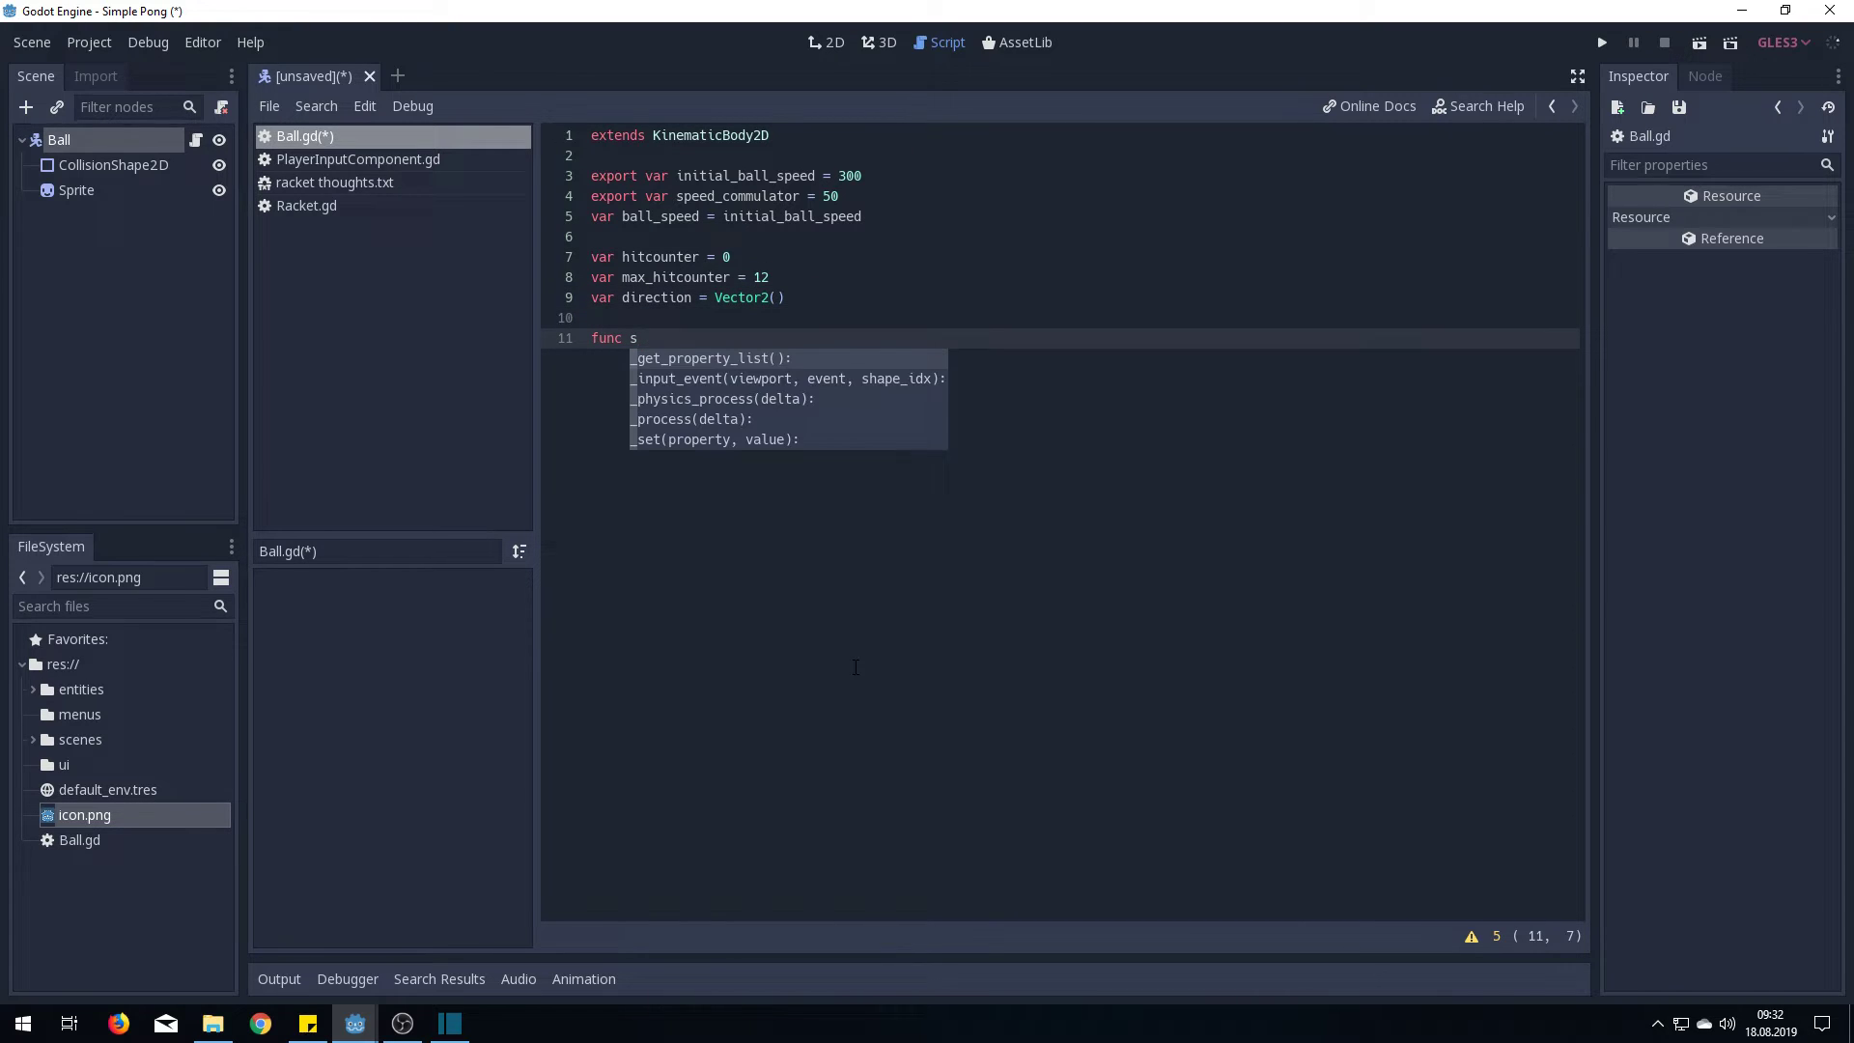
{"action": "type", "text": "et_start_"}
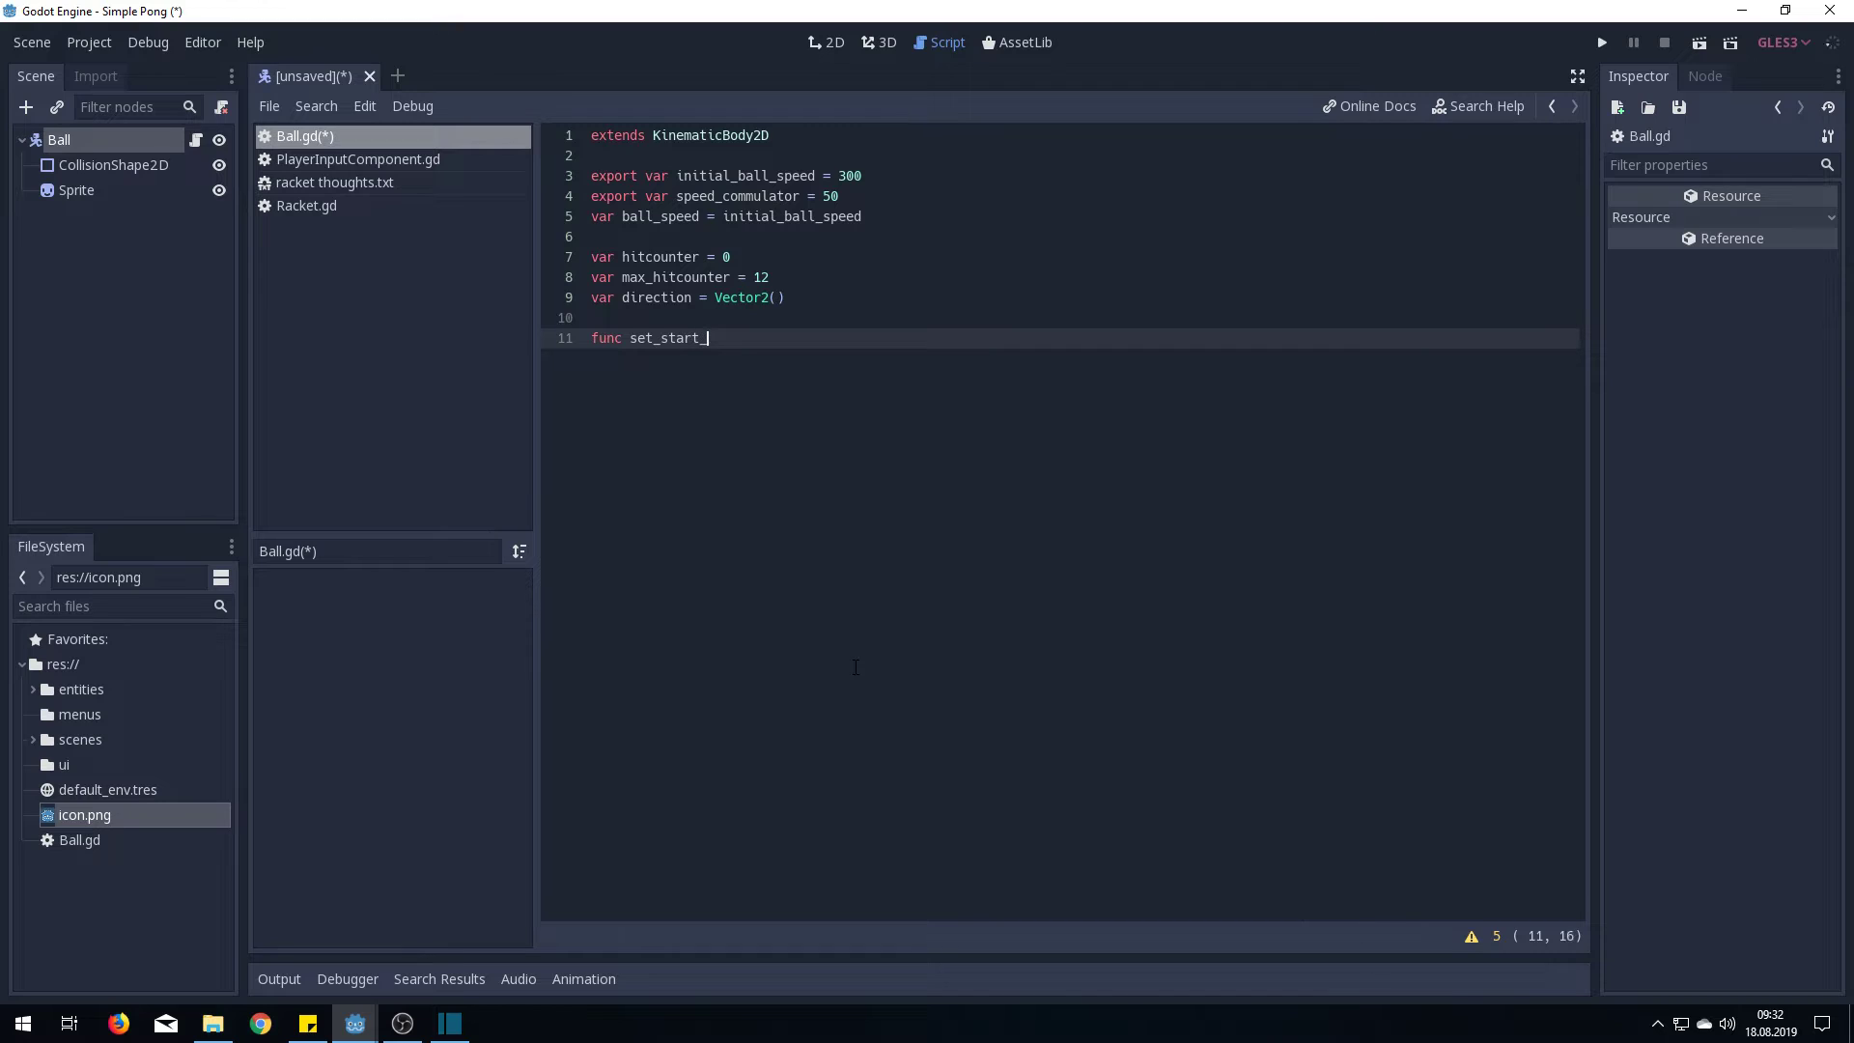
{"action": "type", "text": "direction"}
{"action": "type", "text": "():"}
{"action": "key", "text": "Return"}
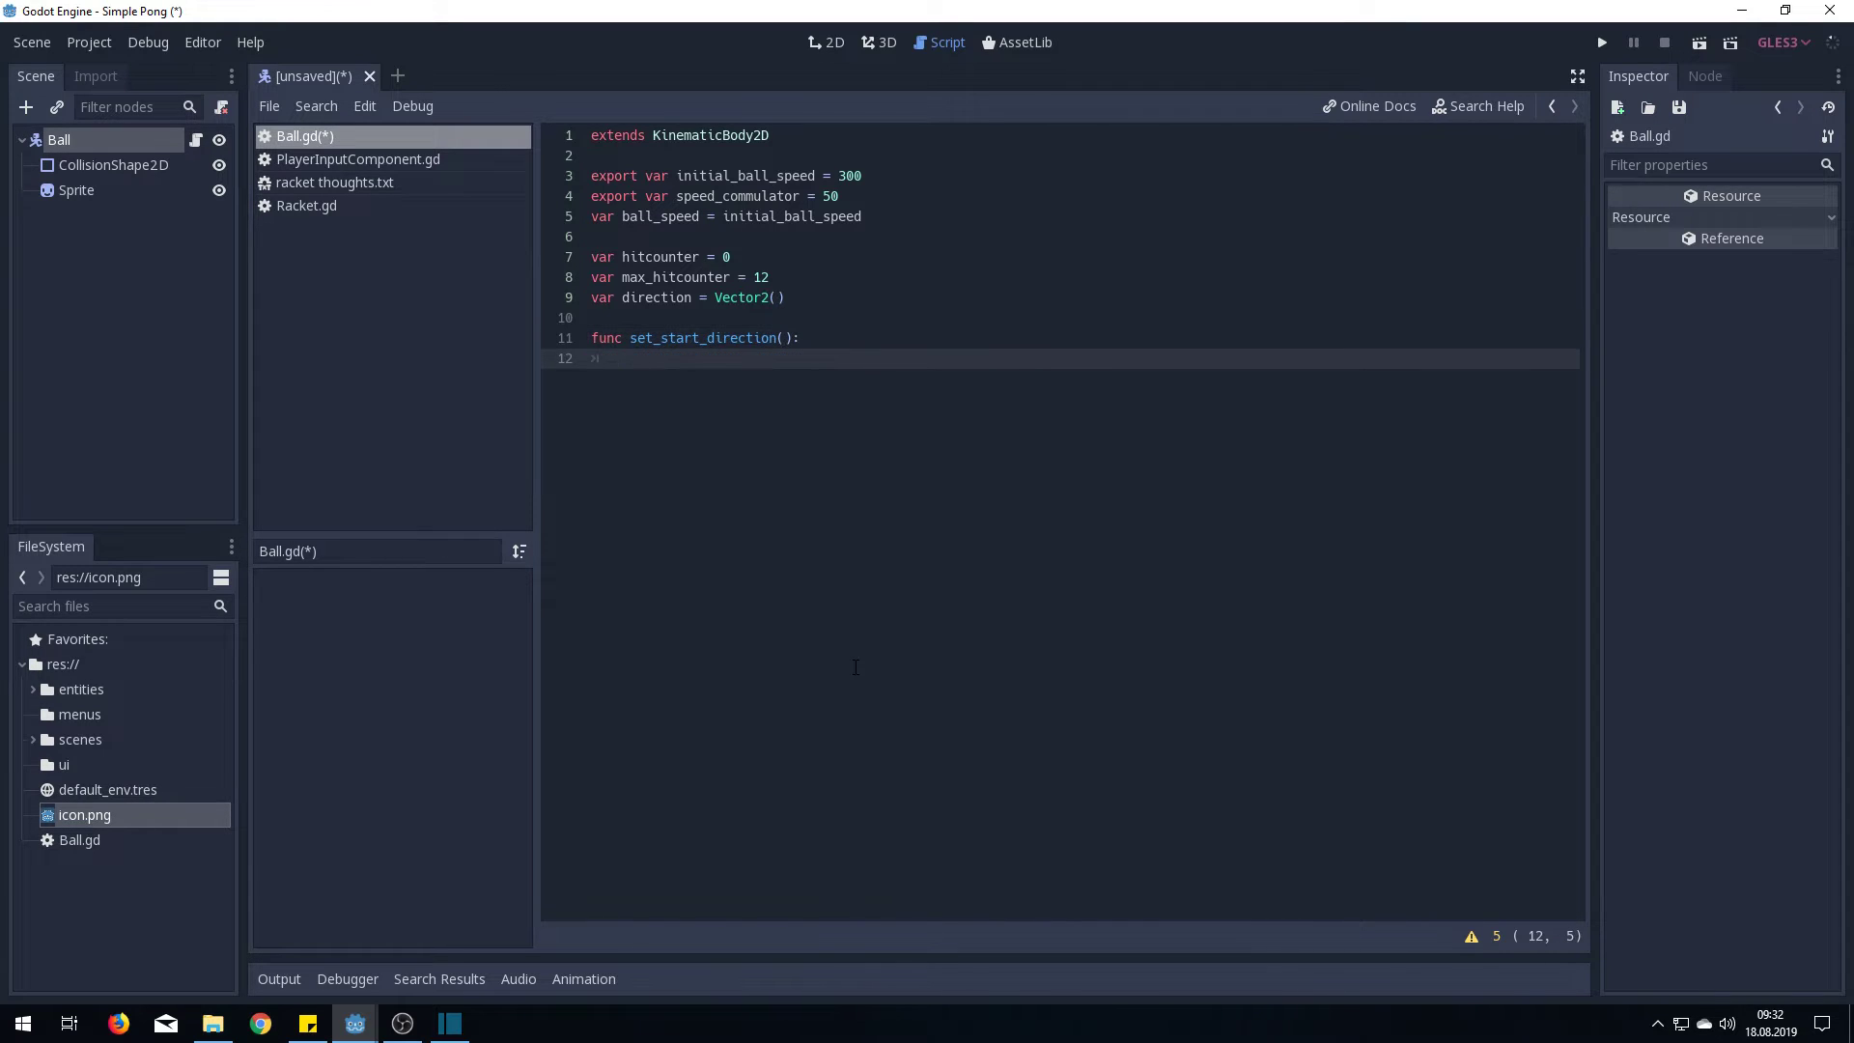
{"action": "type", "text": "var"}
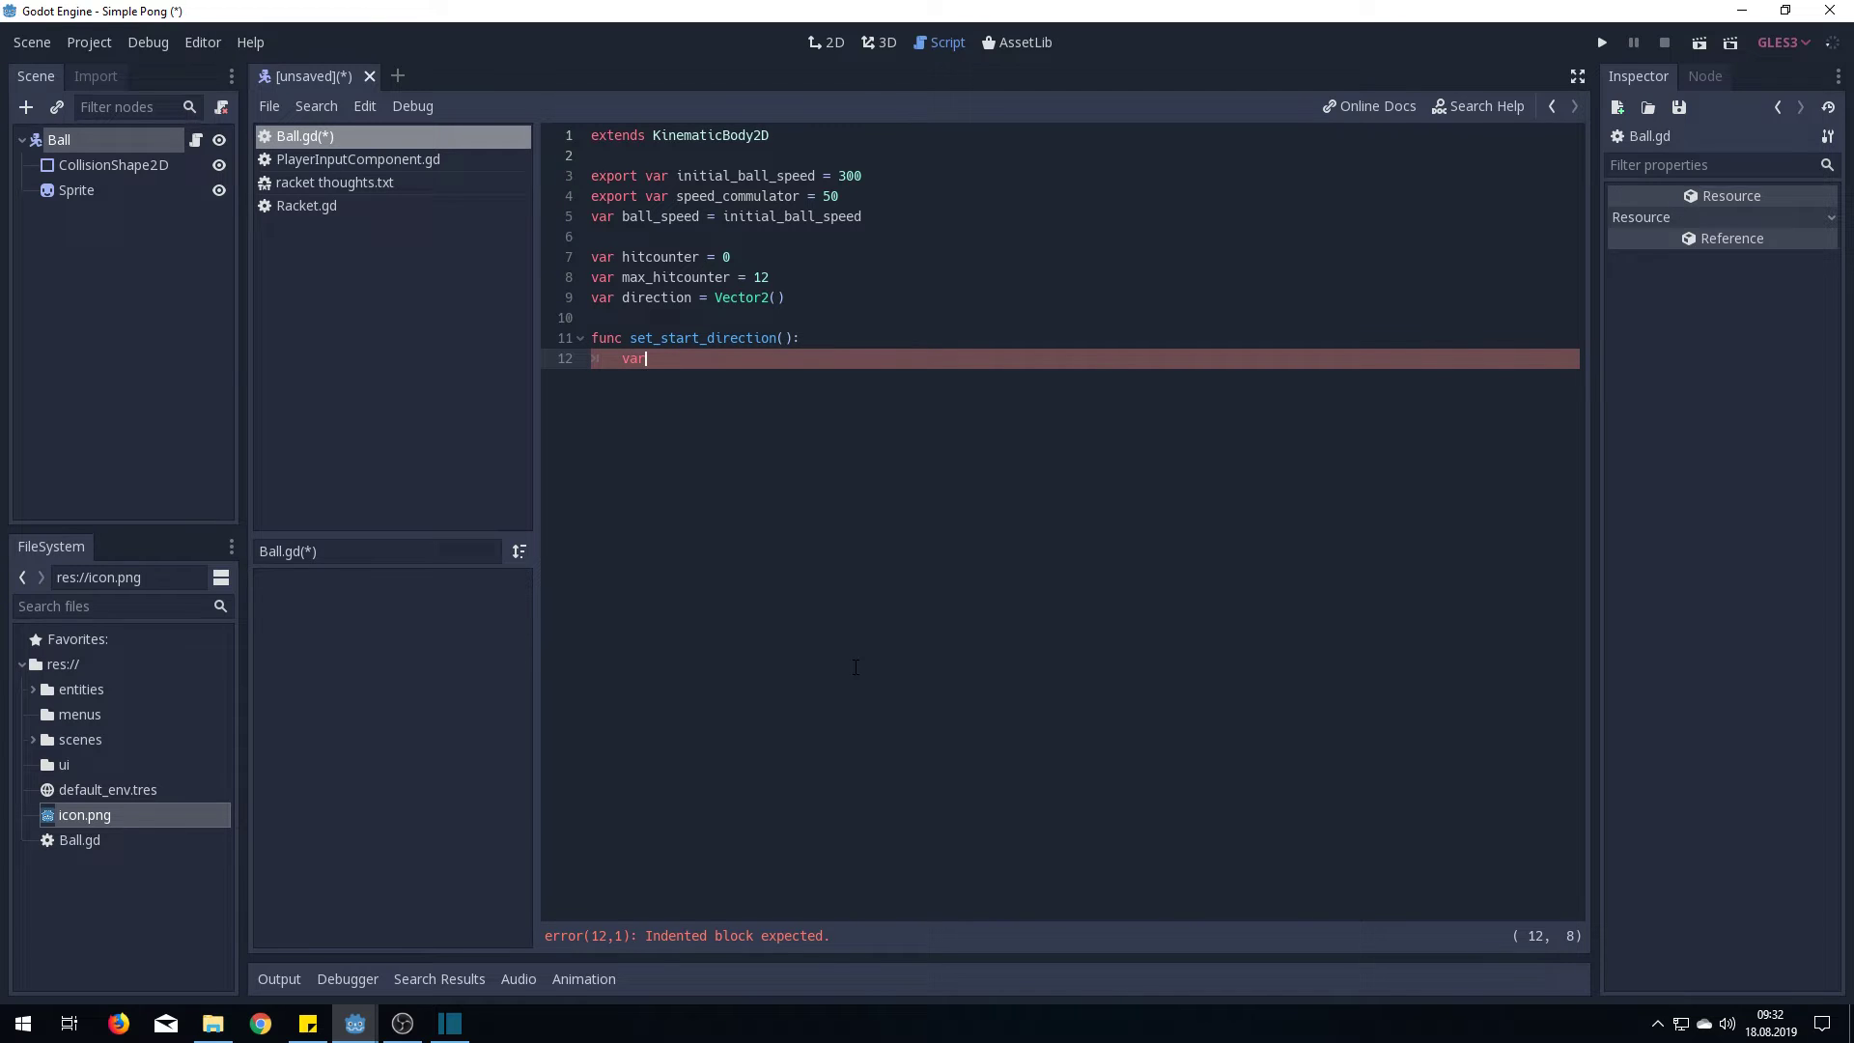
{"action": "type", "text": " random"}
{"action": "type", "text": "text(\"= \""}
{"action": "type", "text": "0"}
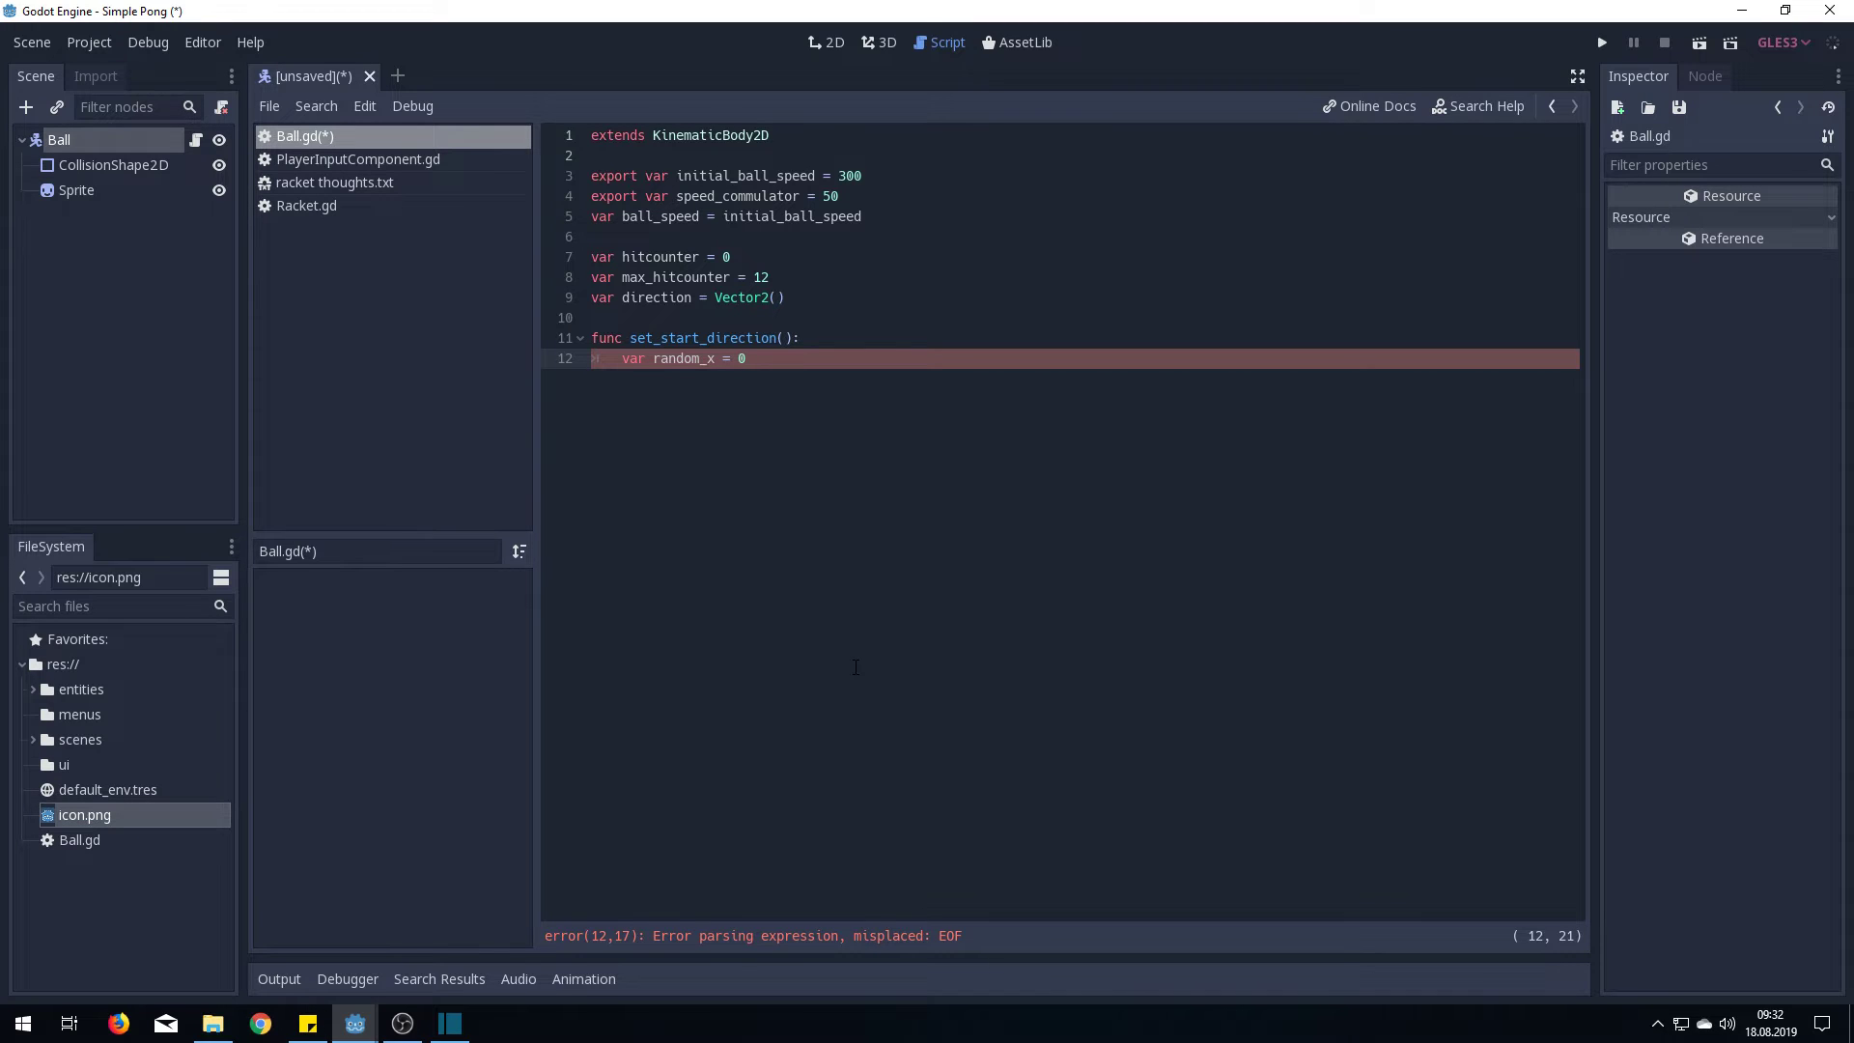
{"action": "key", "text": "Return"}
{"action": "key", "text": "Return"}
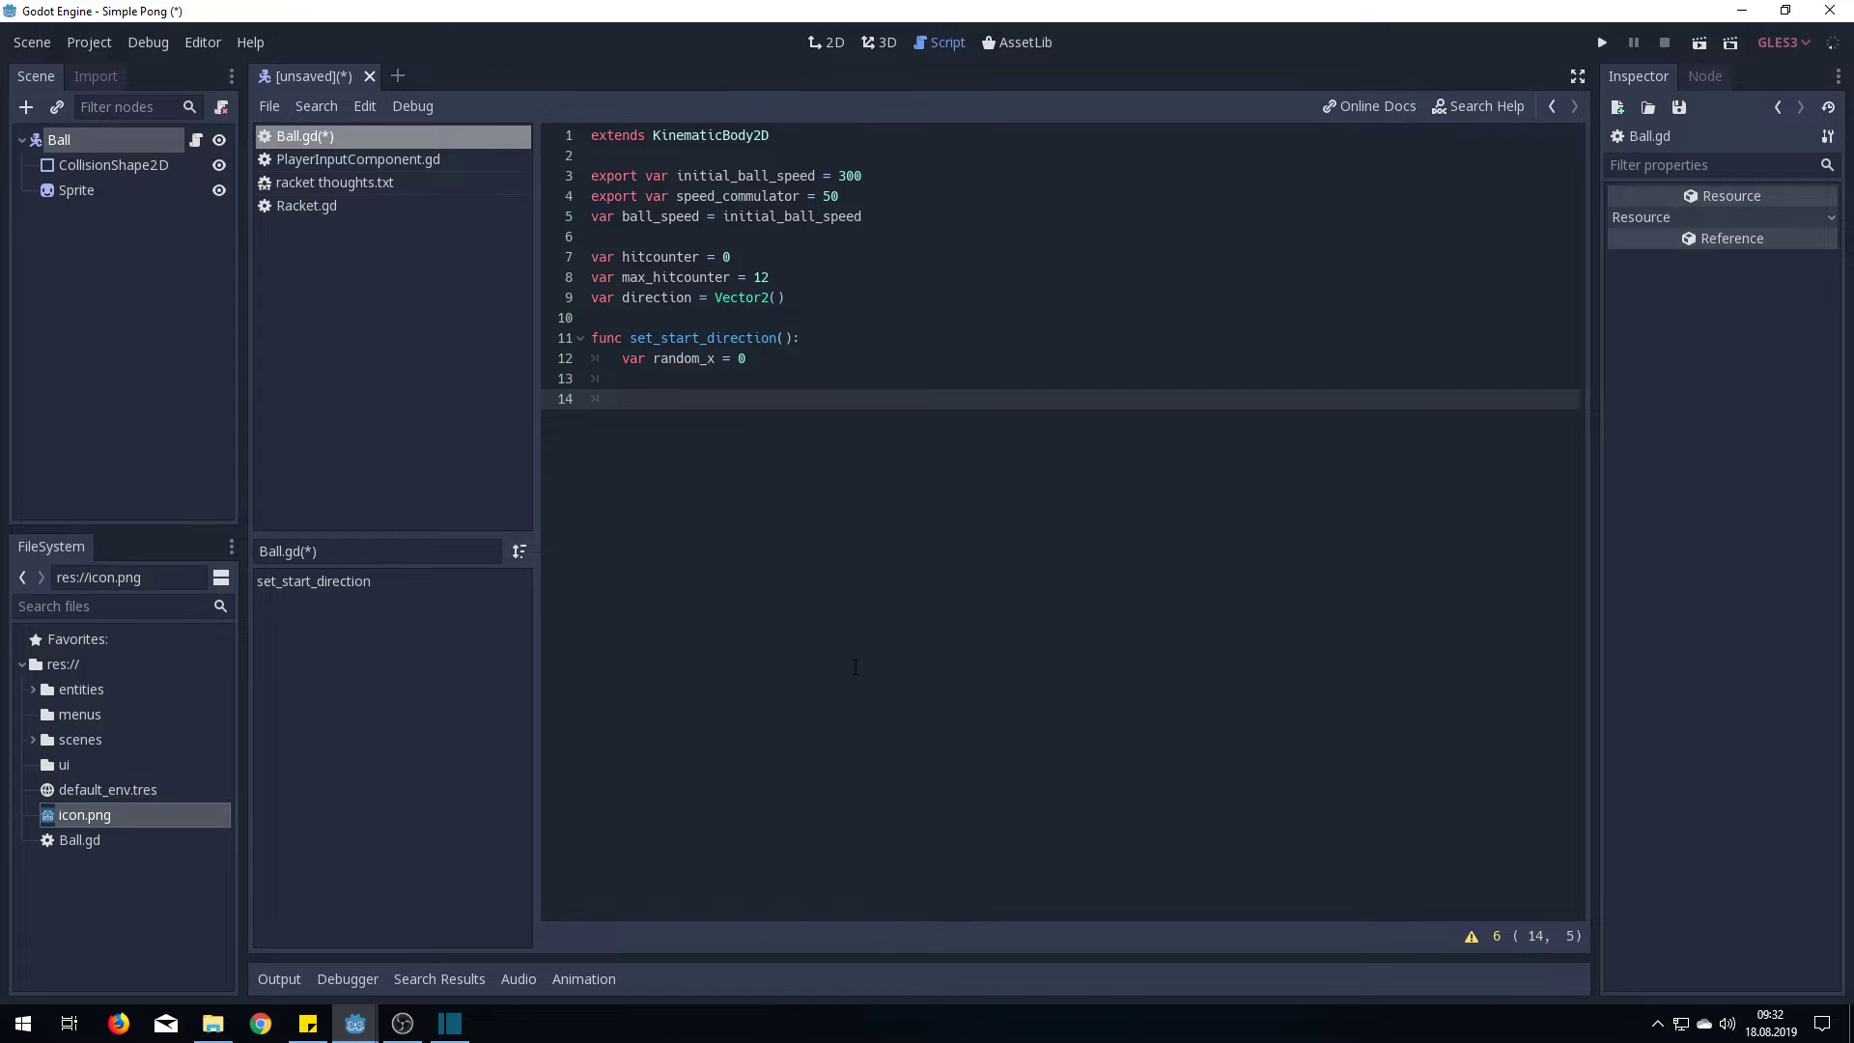
{"action": "type", "text": "if ran"}
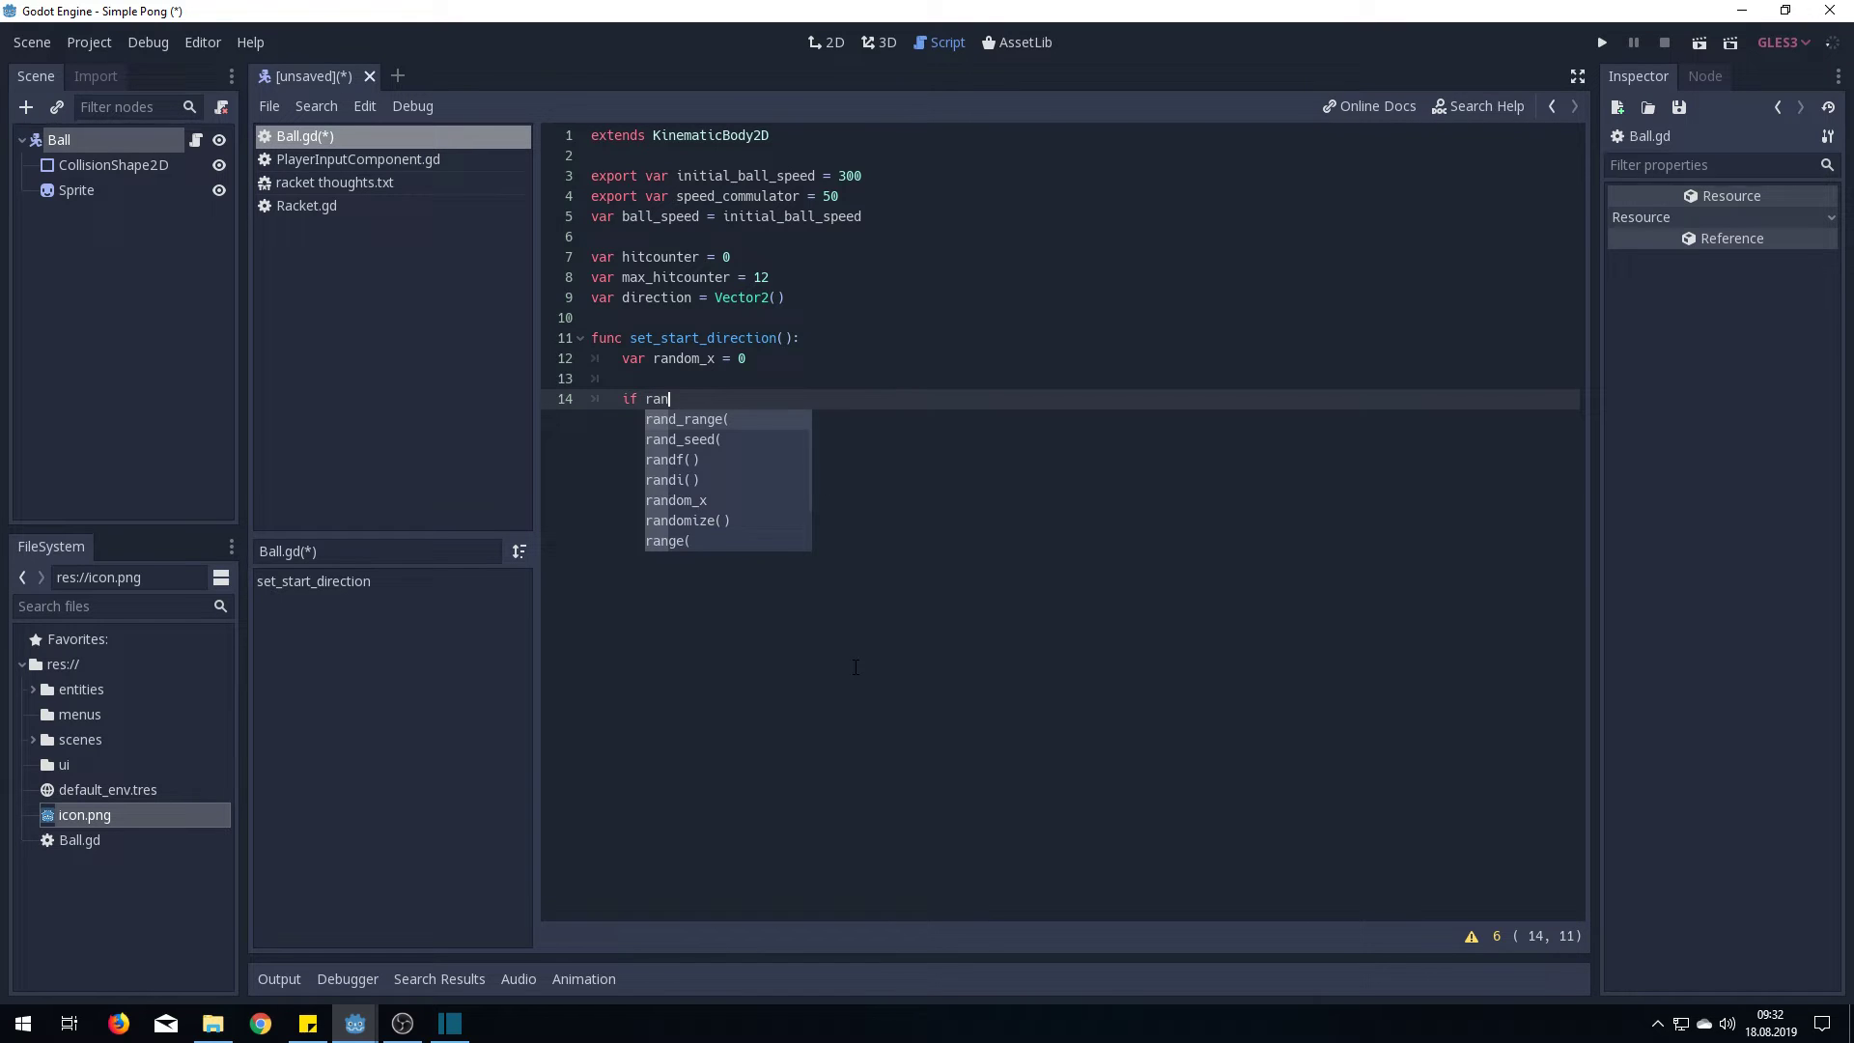
{"action": "type", "text": "di"}
Add an if randi()%10 < 5 branch setting random_x = 1, else random_x = -1
{"action": "key", "text": "Return"}
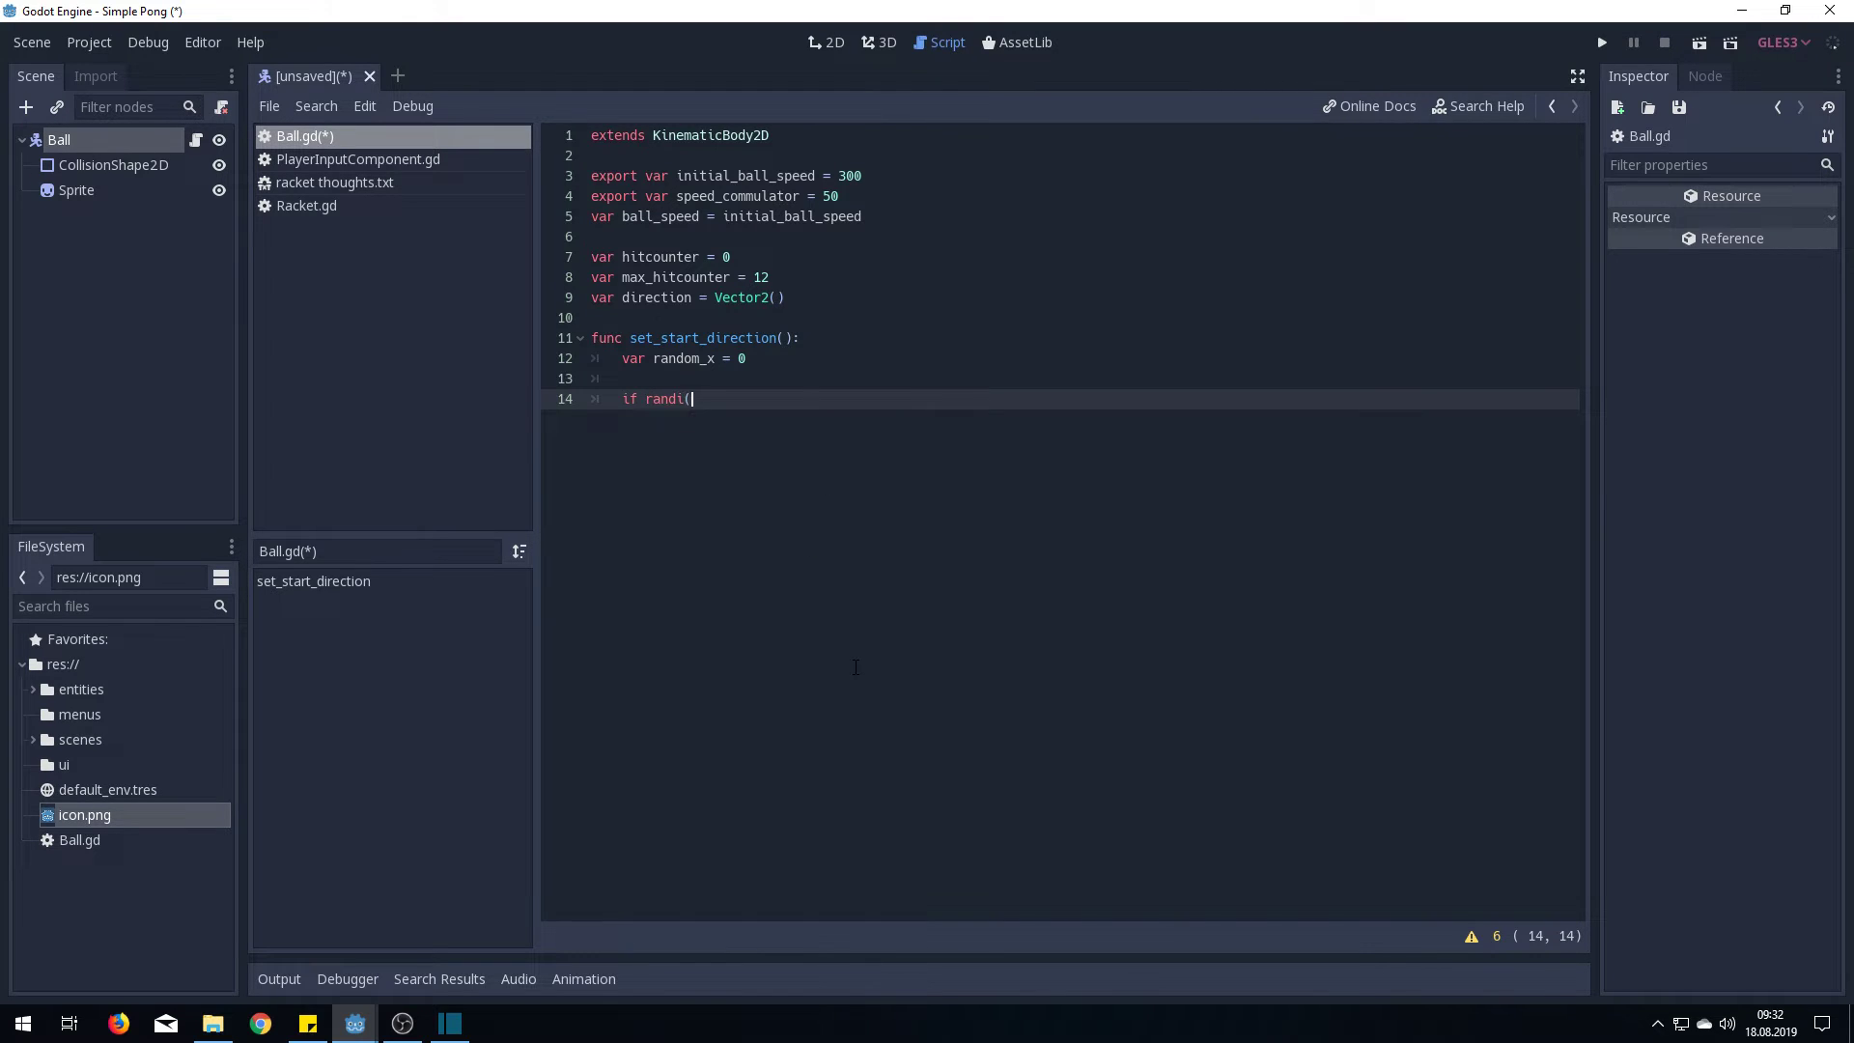
{"action": "type", "text": ")"}
{"action": "type", "text": "%10 < "}
{"action": "type", "text": "5:"}
{"action": "key", "text": "Return"}
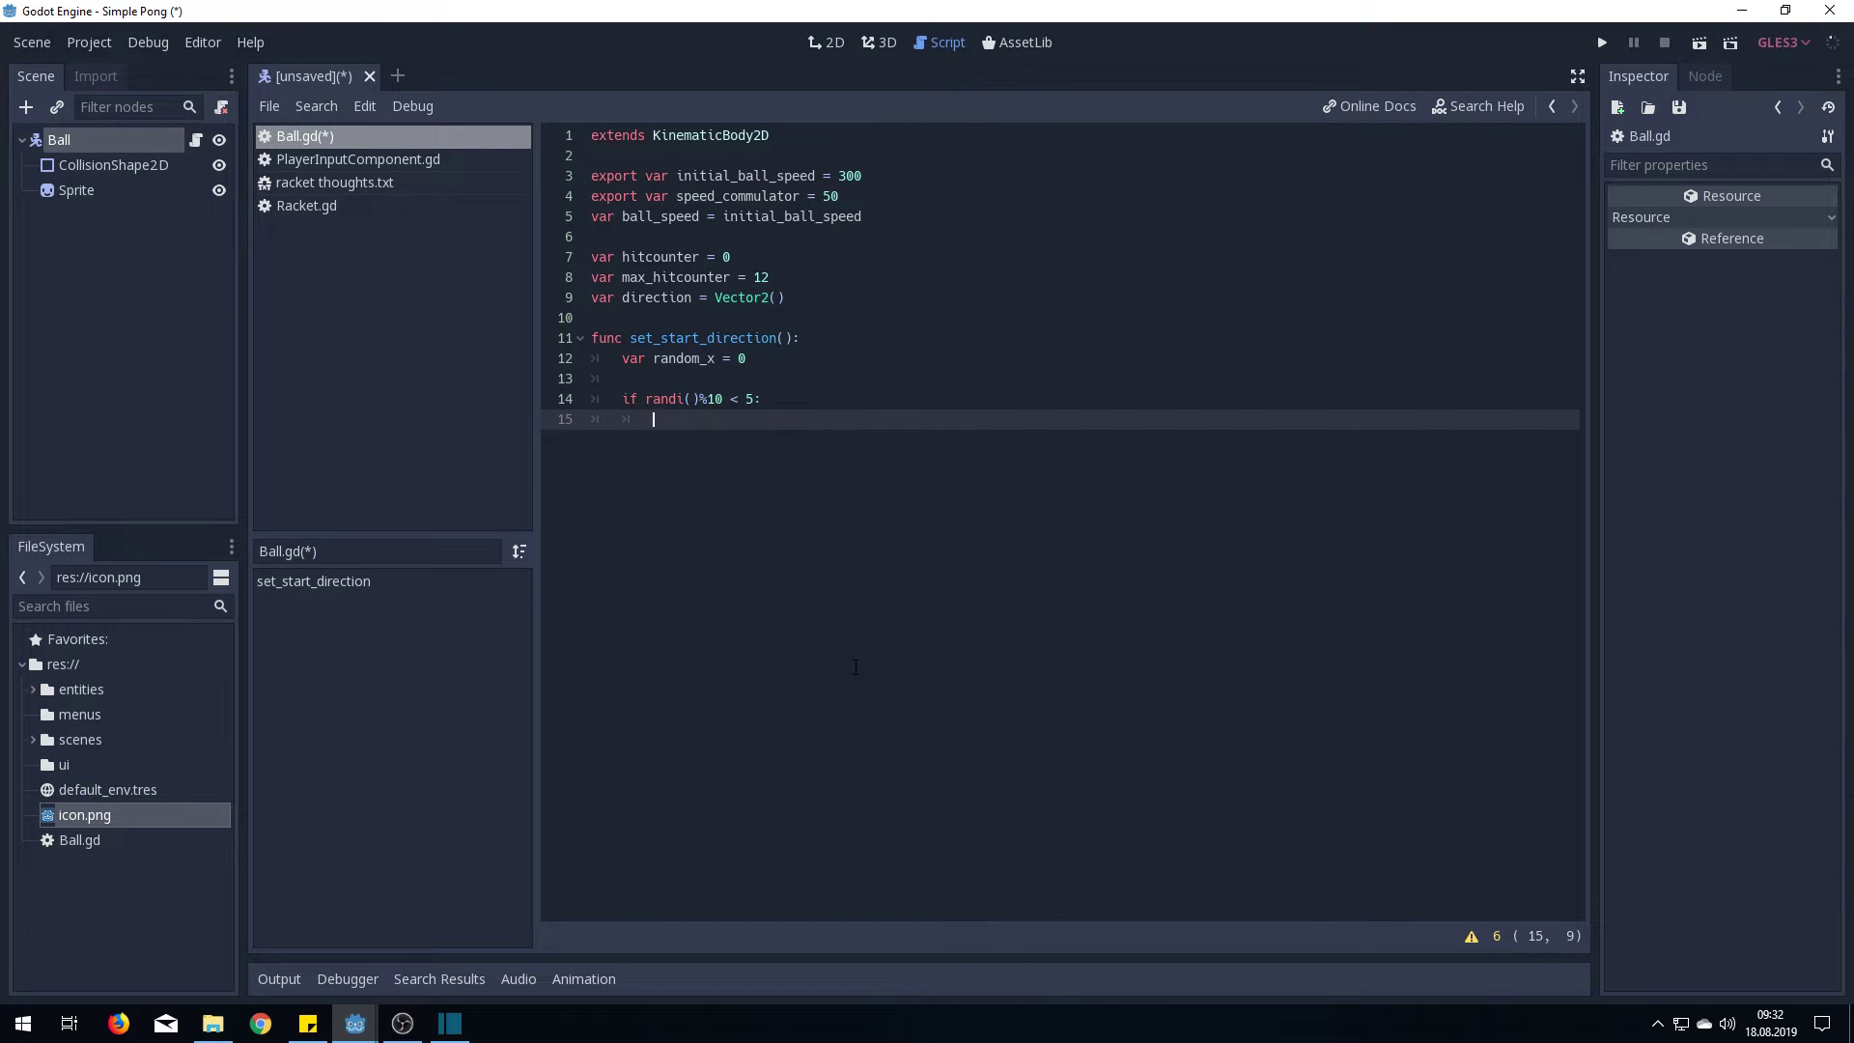
{"action": "type", "text": "random_x"}
{"action": "type", "text": " = "}
{"action": "type", "text": "1"}
{"action": "key", "text": "Return"}
{"action": "key", "text": "BackSpace"}
{"action": "type", "text": "els"}
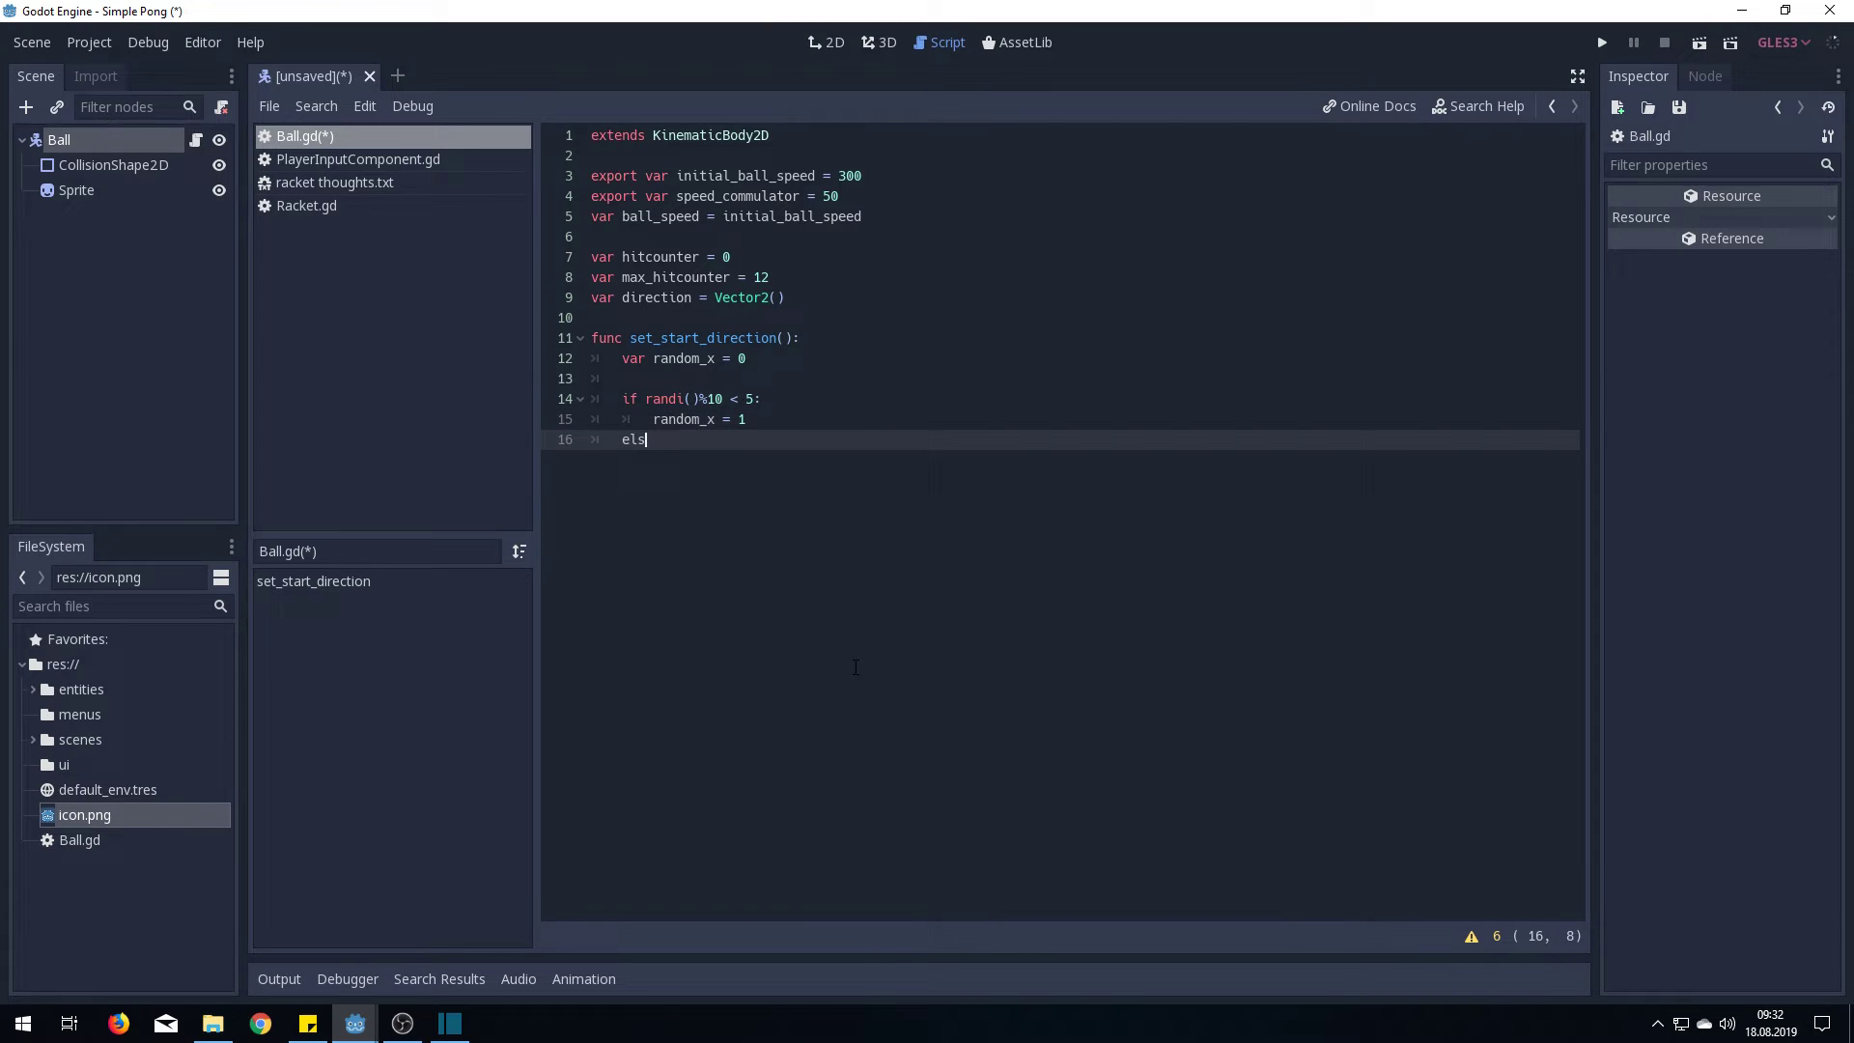
{"action": "type", "text": "e "}
{"action": "type", "text": ":"}
{"action": "key", "text": "Return"}
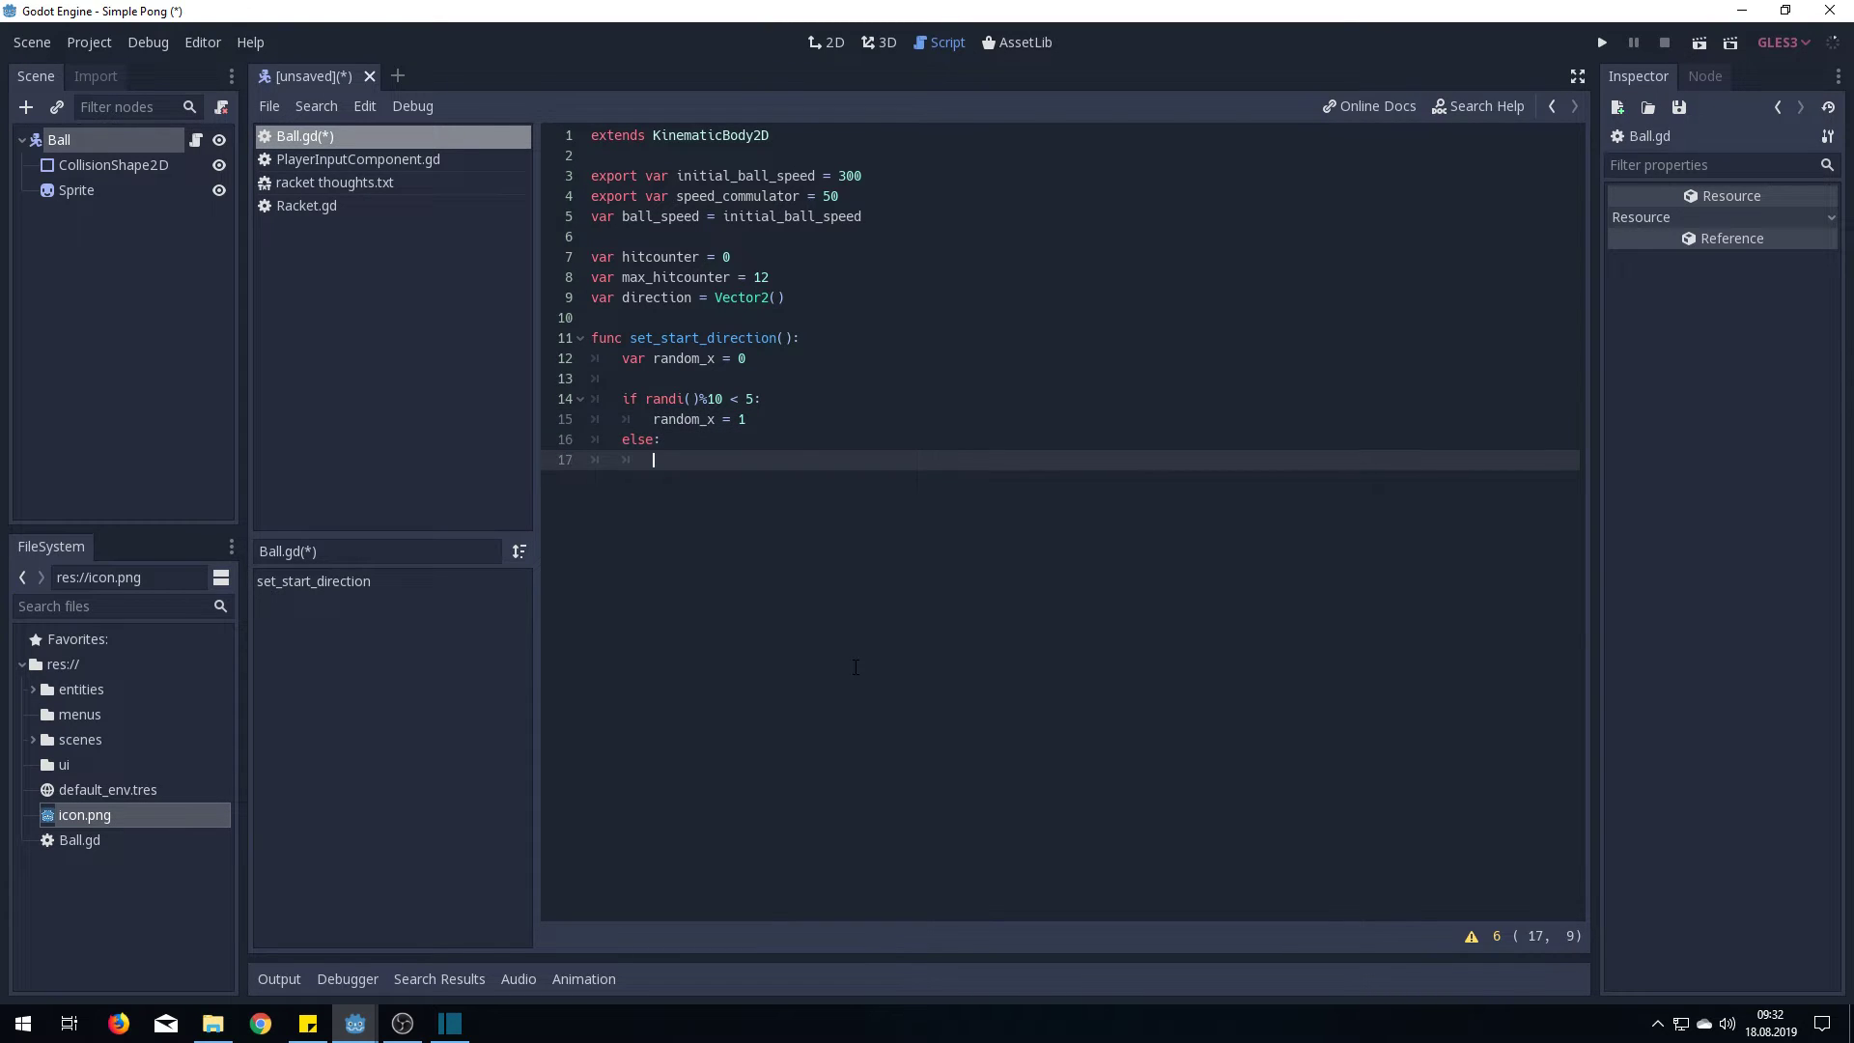
{"action": "type", "text": "ando"}
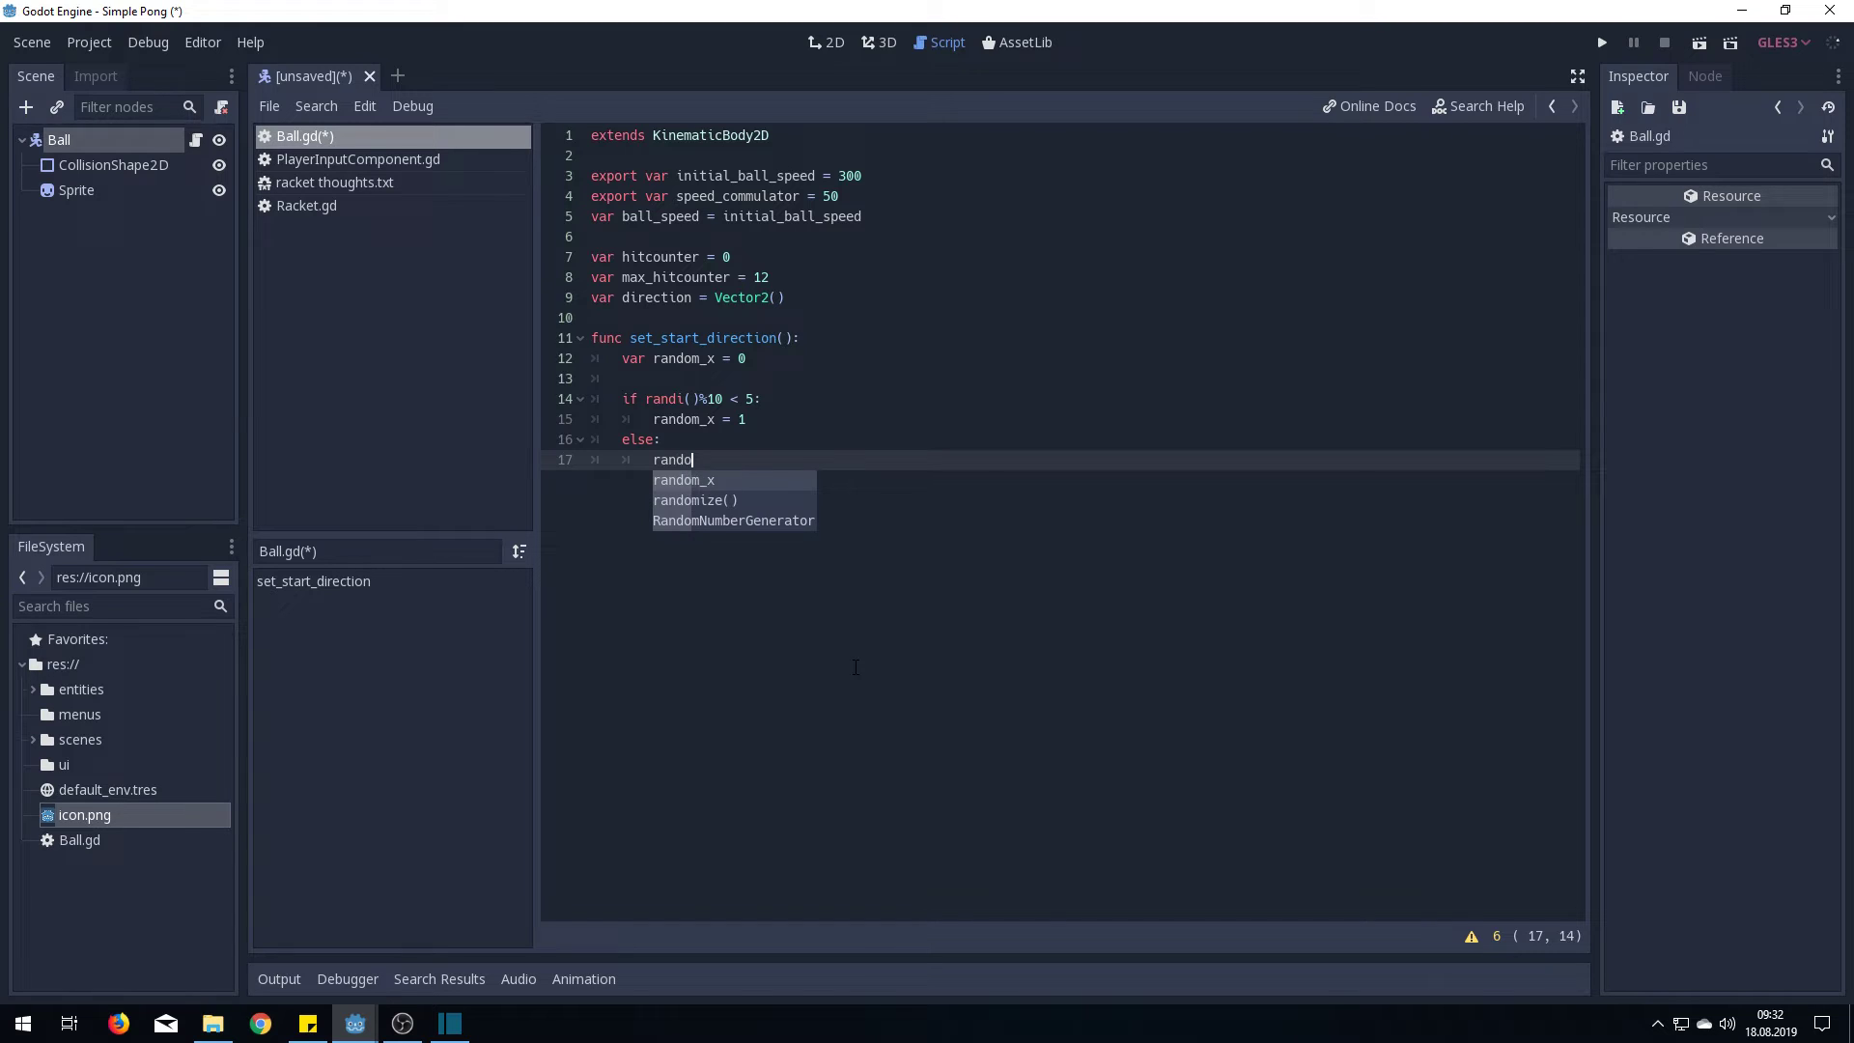
{"action": "type", "text": "m"}
{"action": "key", "text": "Return"}
{"action": "type", "text": "= -1"}
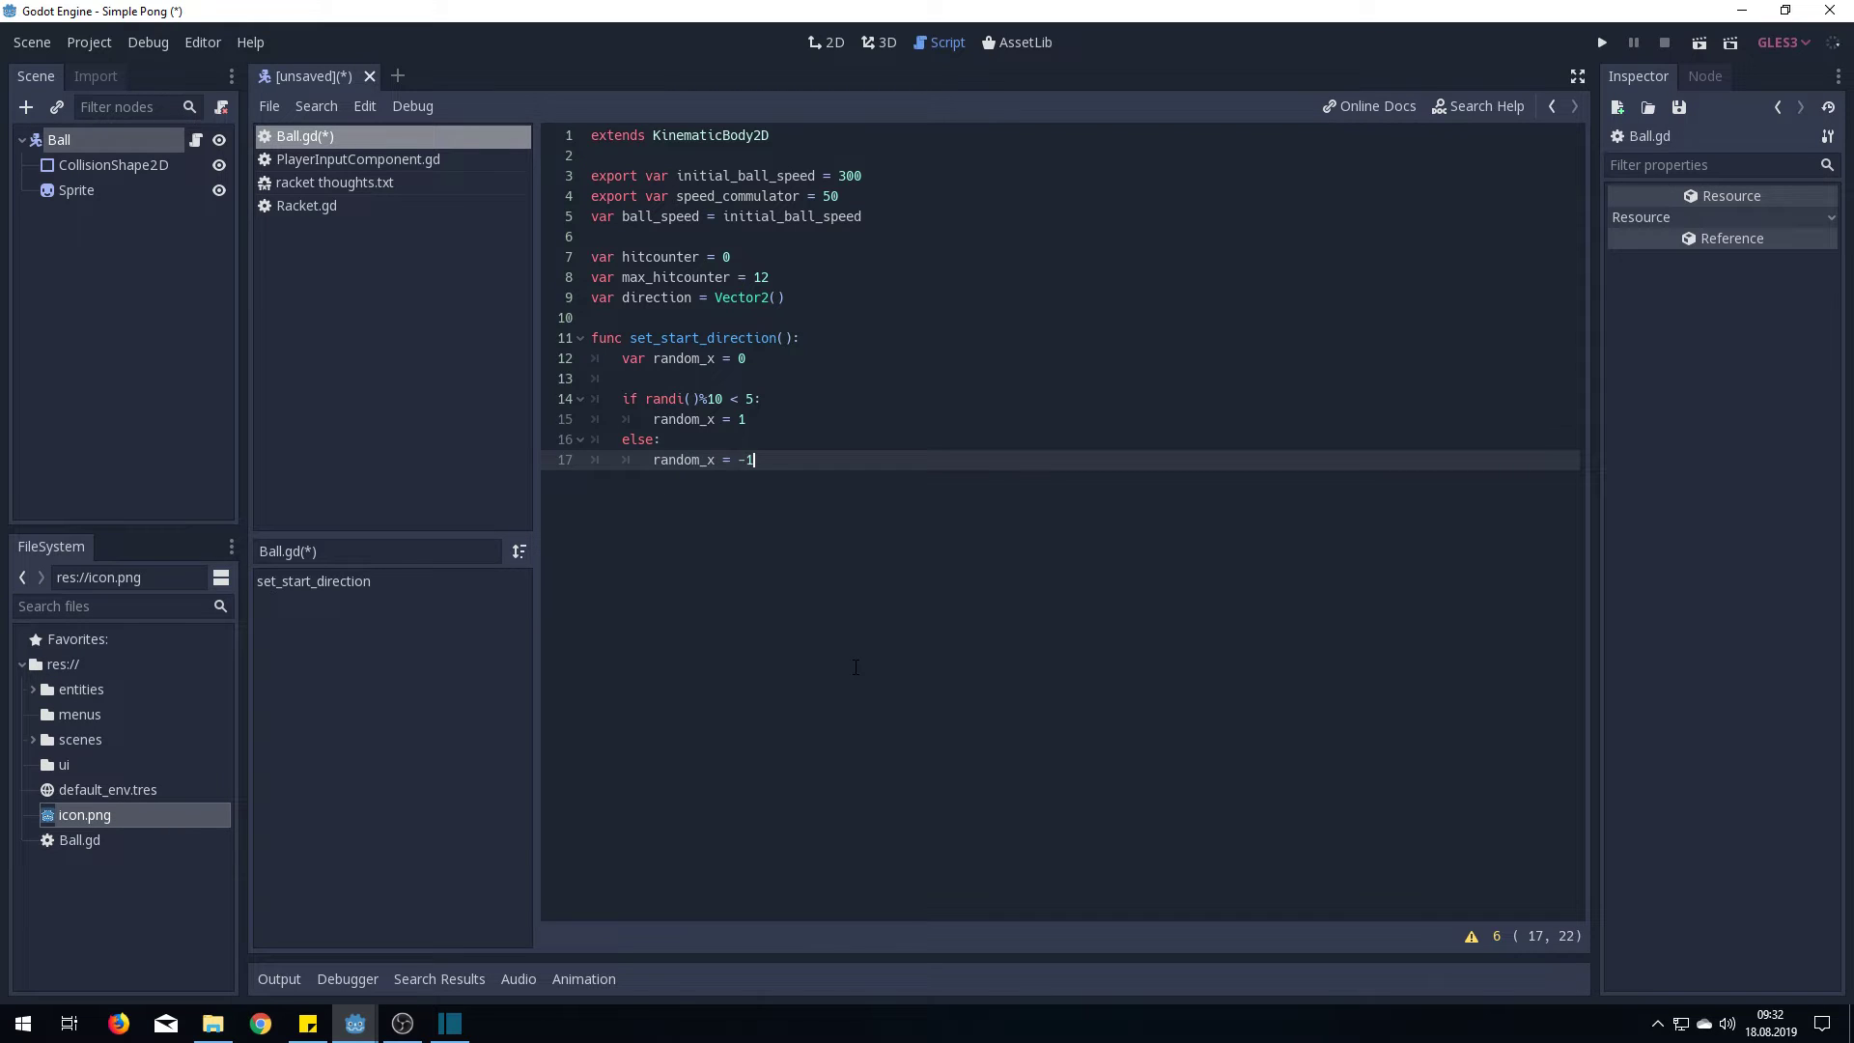
{"action": "key", "text": "Return"}
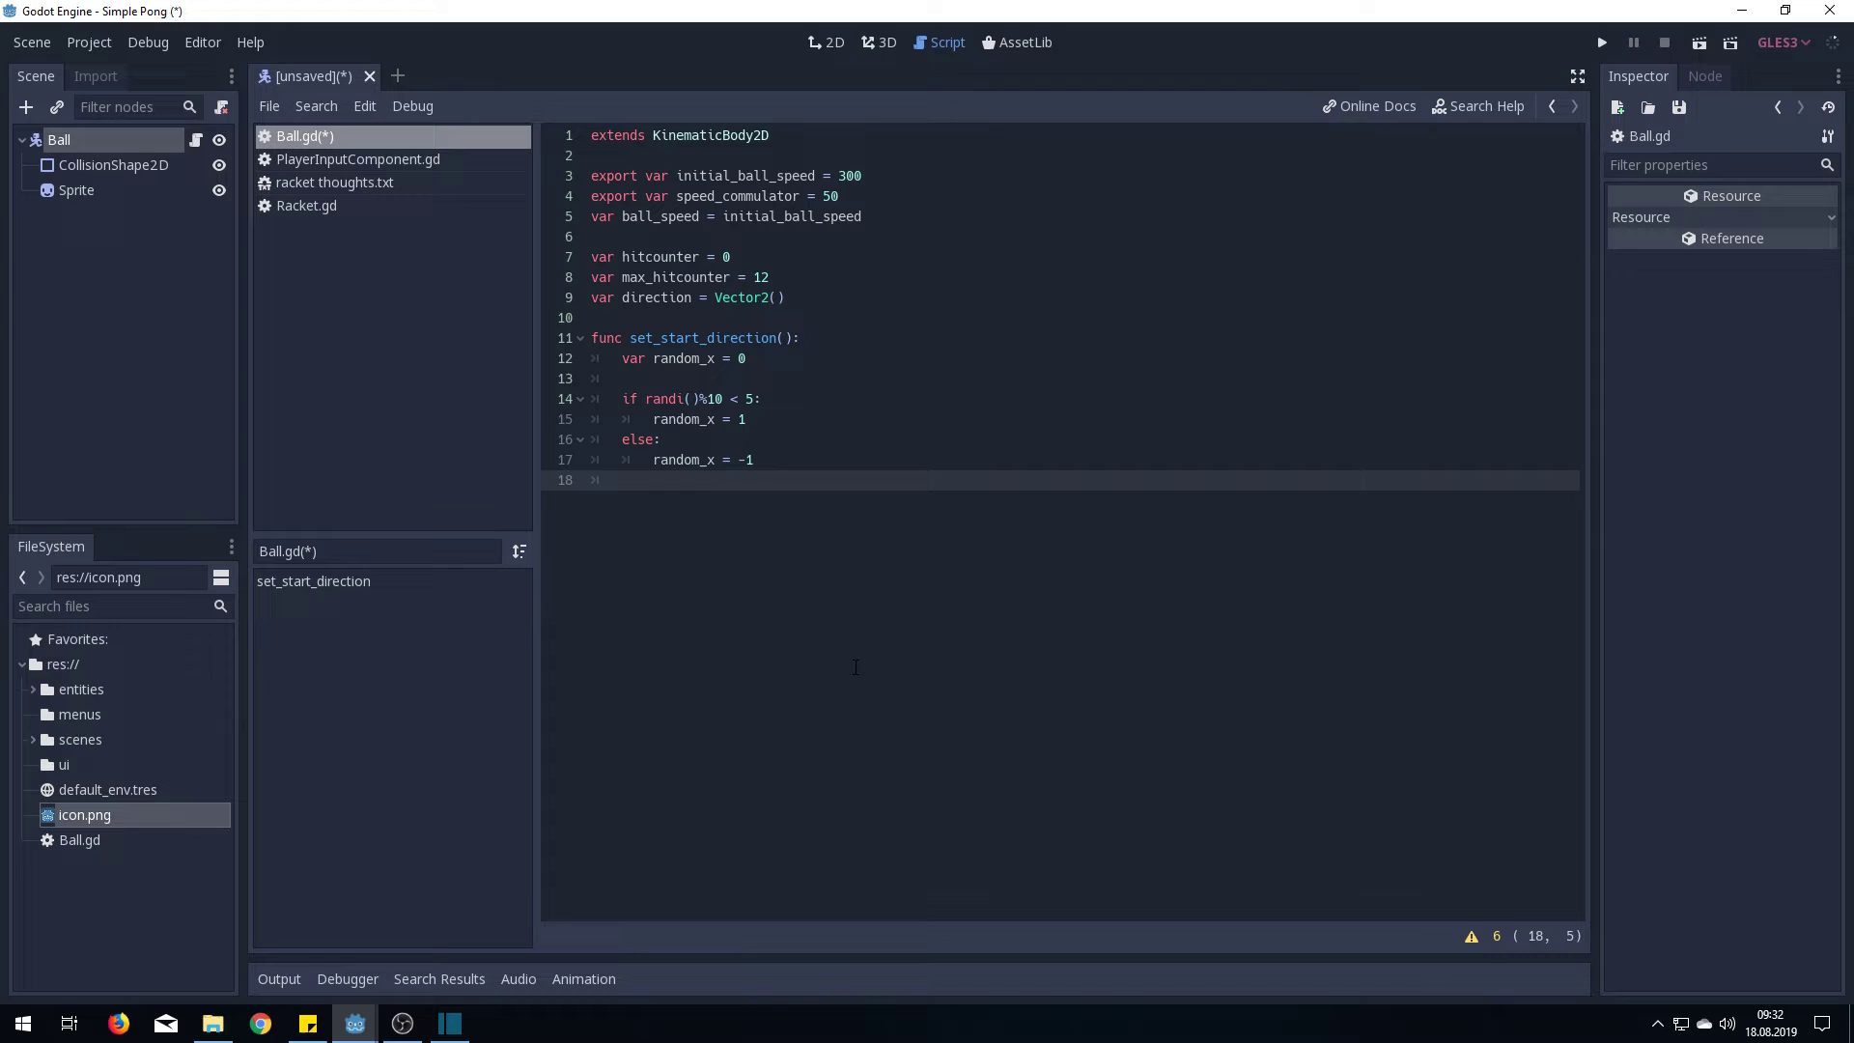
{"action": "key", "text": "Return"}
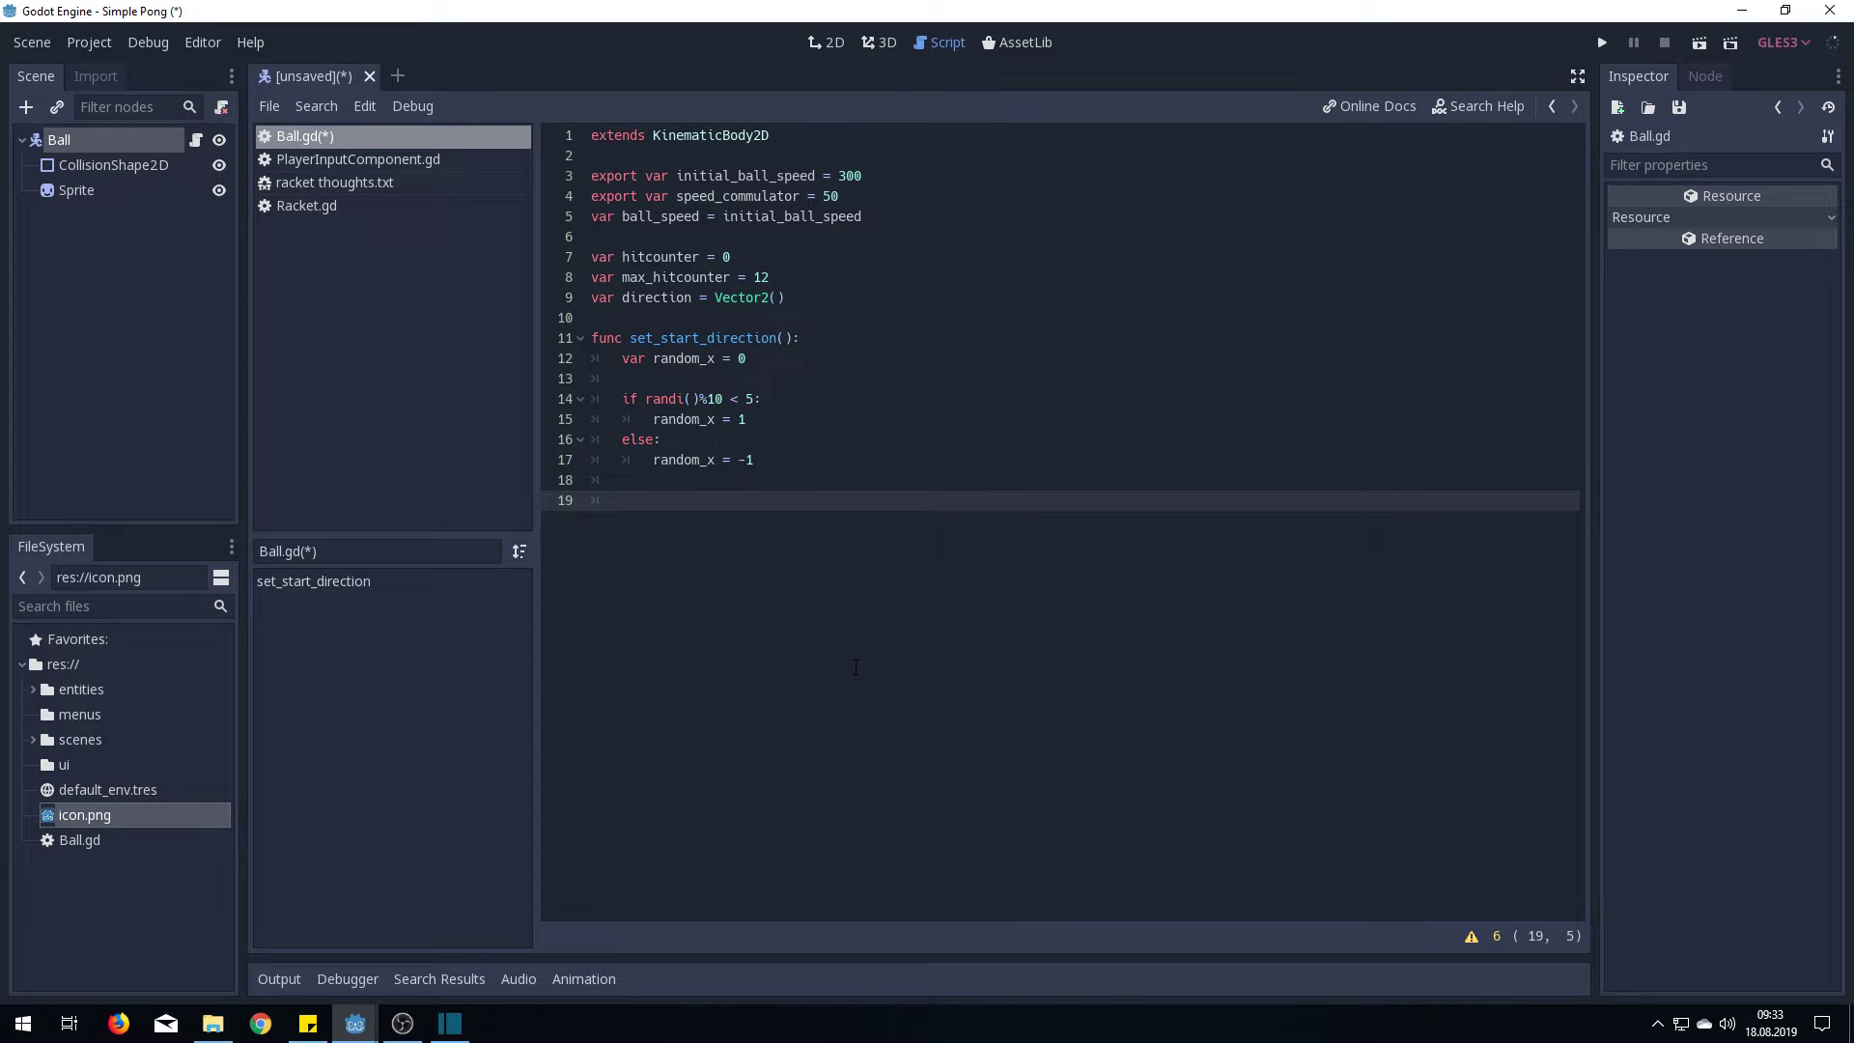
{"action": "type", "text": "direc"}
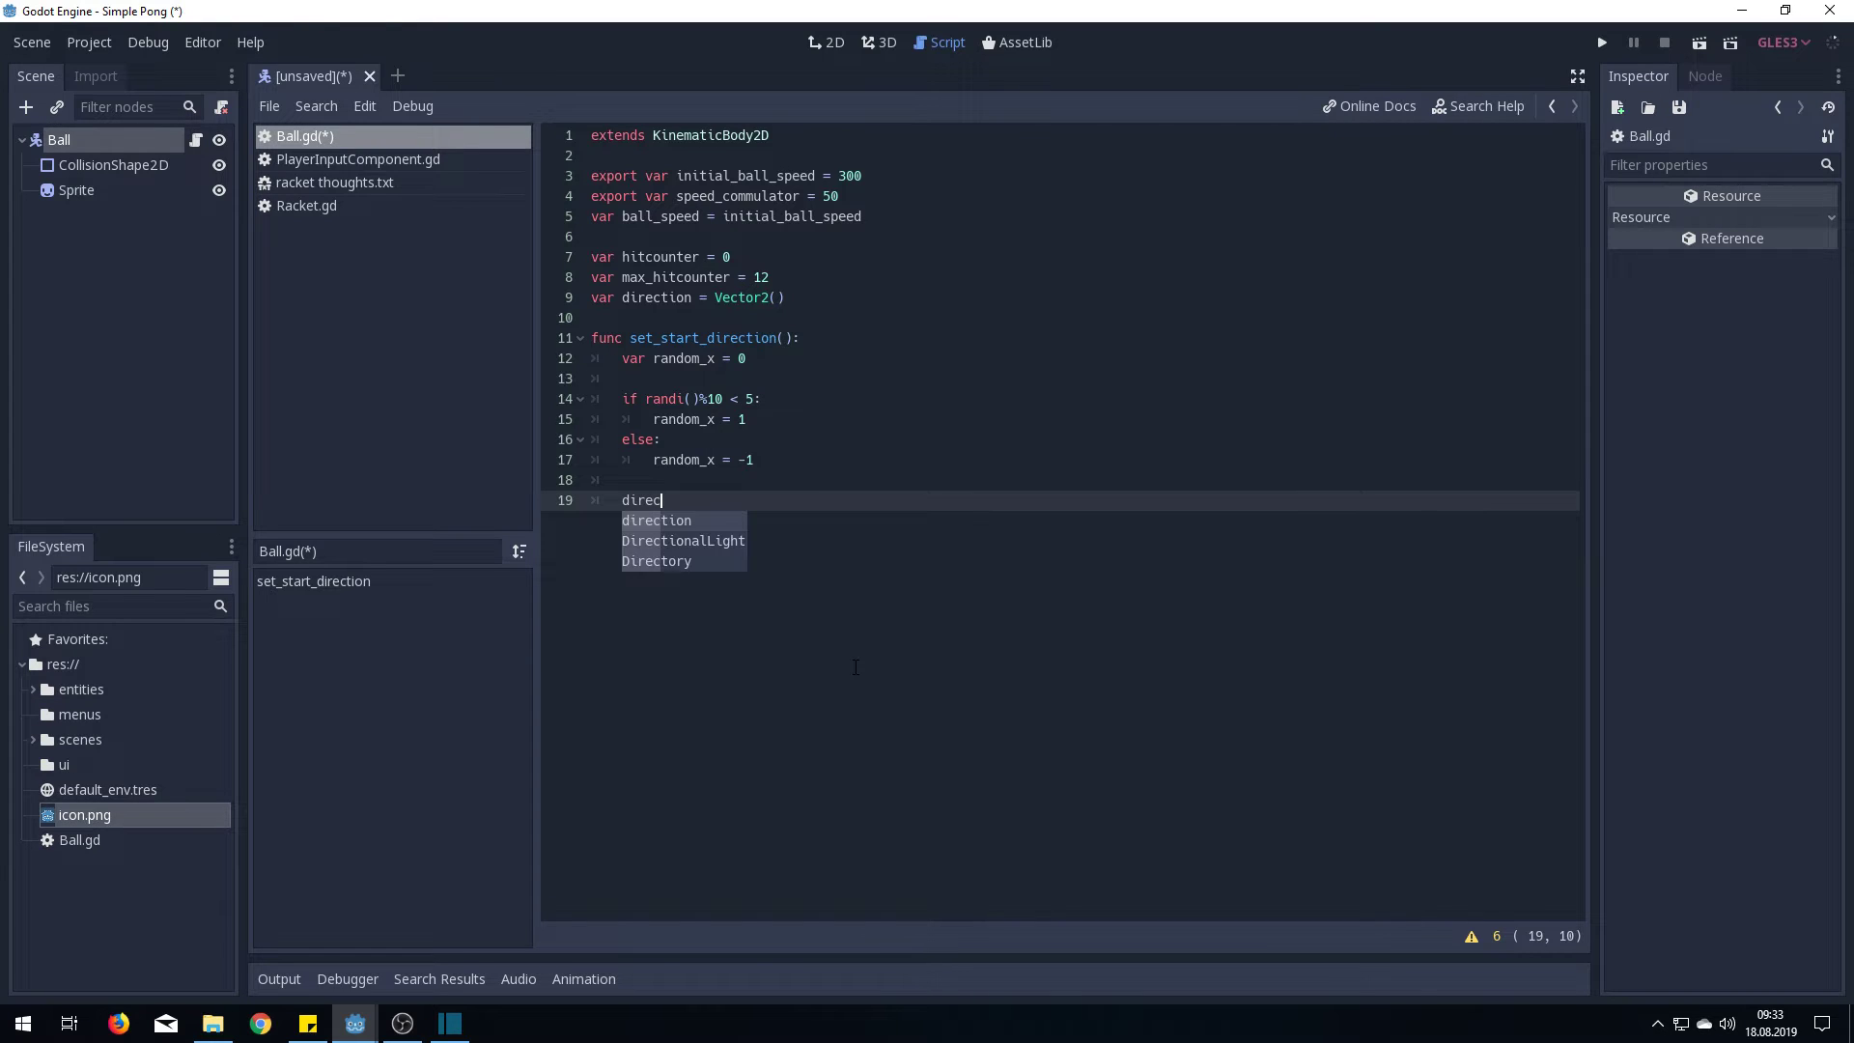
{"action": "type", "text": "tion ="}
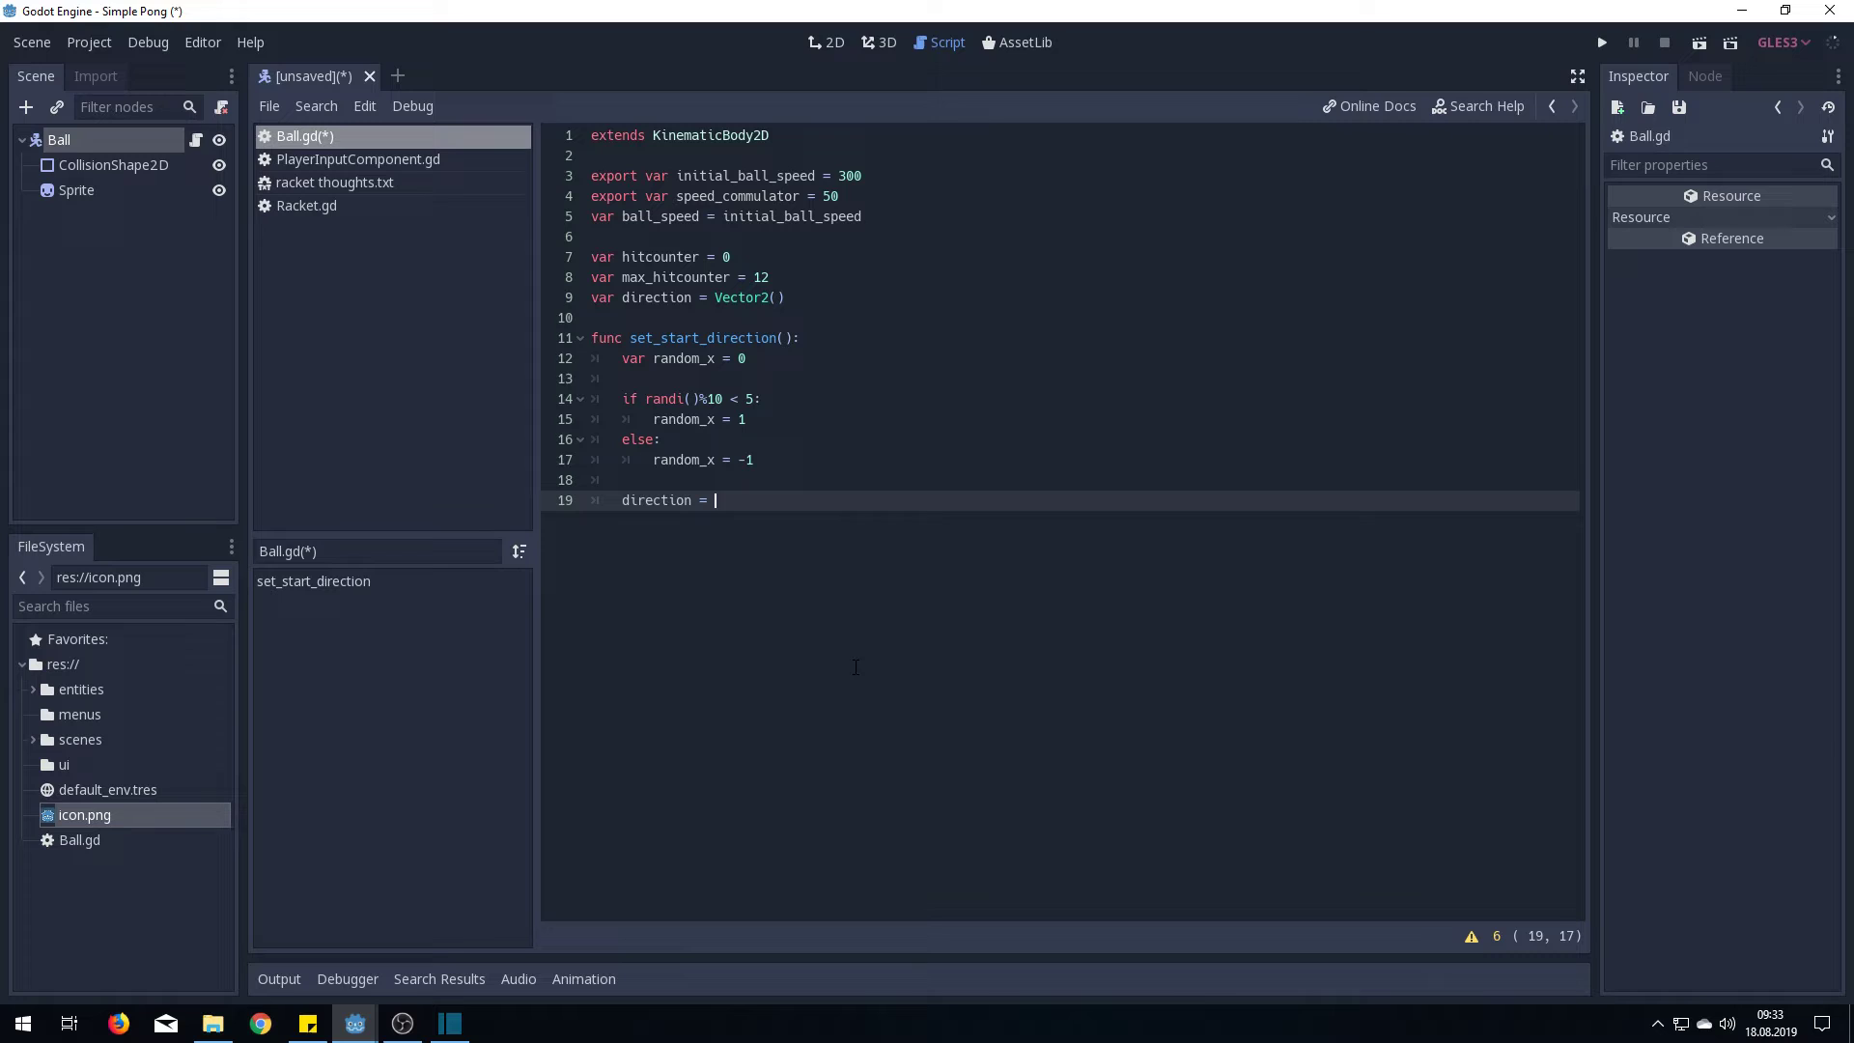
Assign direction = Vector2(random_x, rand_range(-1, 1)) in set_start_direction
{"action": "key", "text": "ctrl+space"}
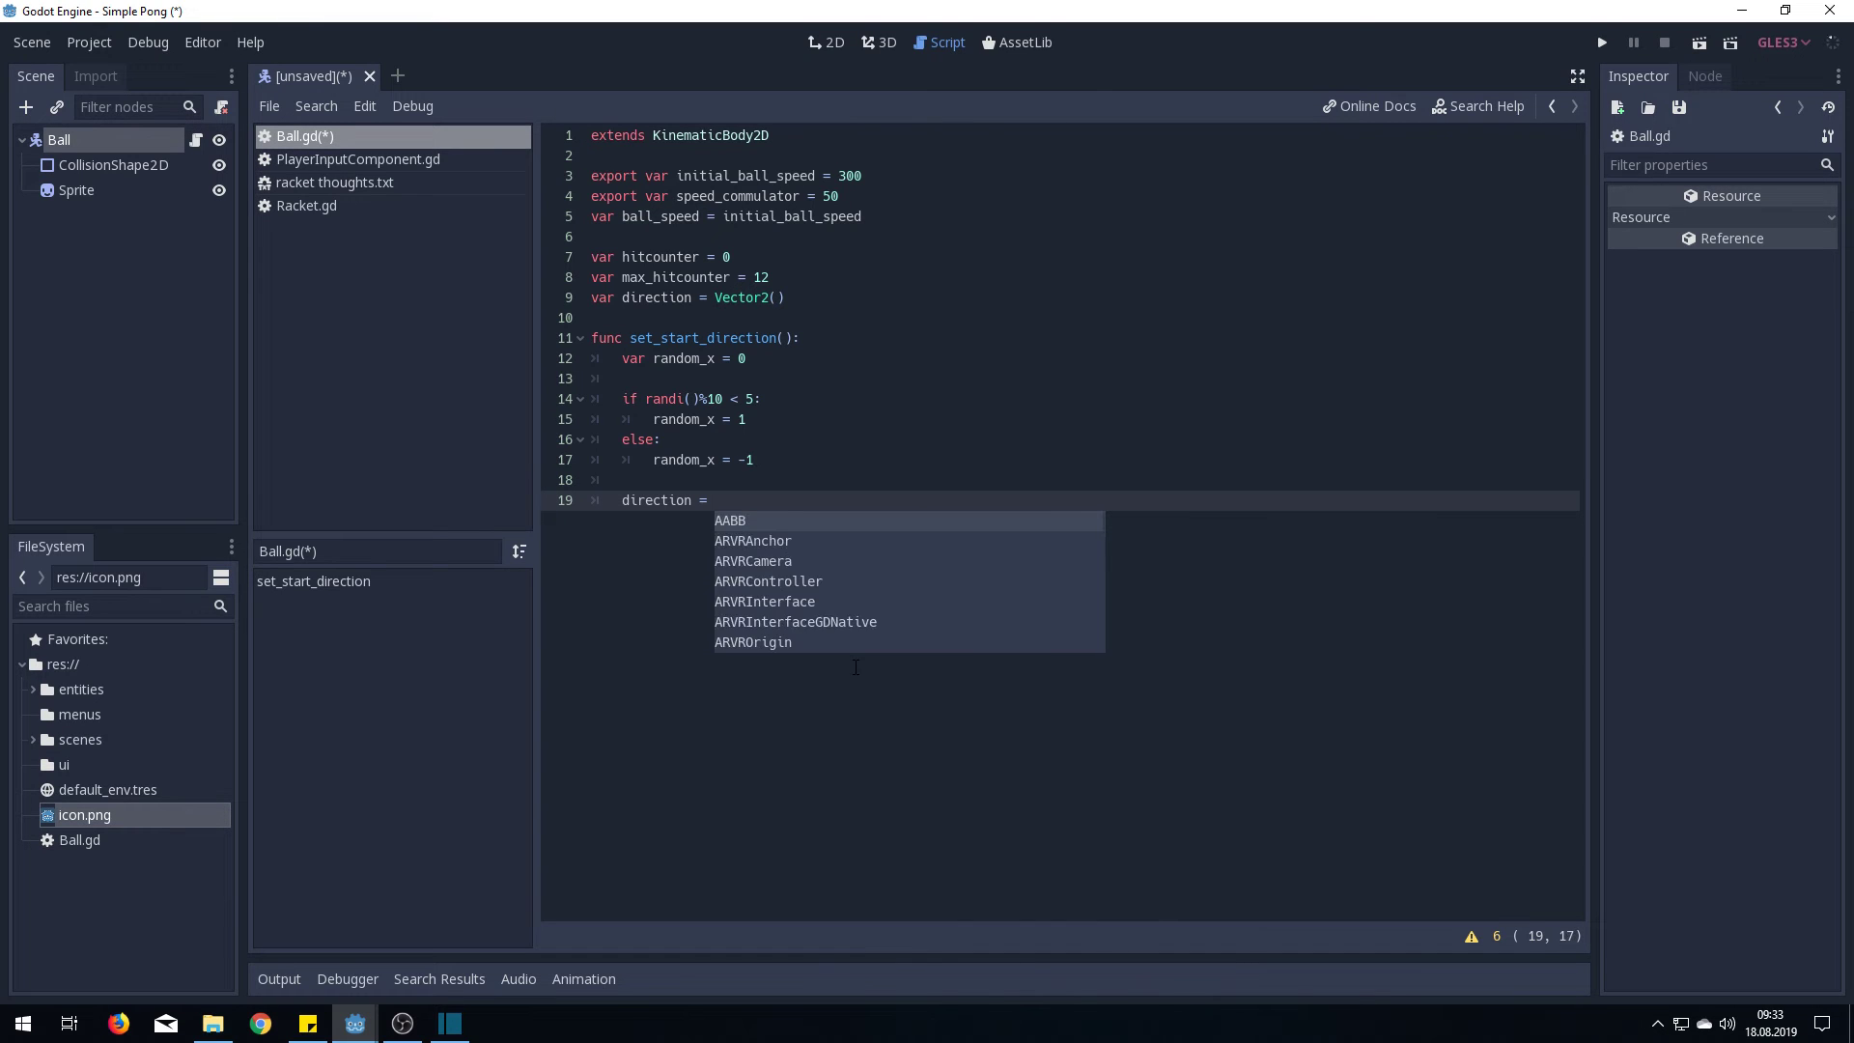
{"action": "type", "text": "Vec"}
{"action": "key", "text": "Return"}
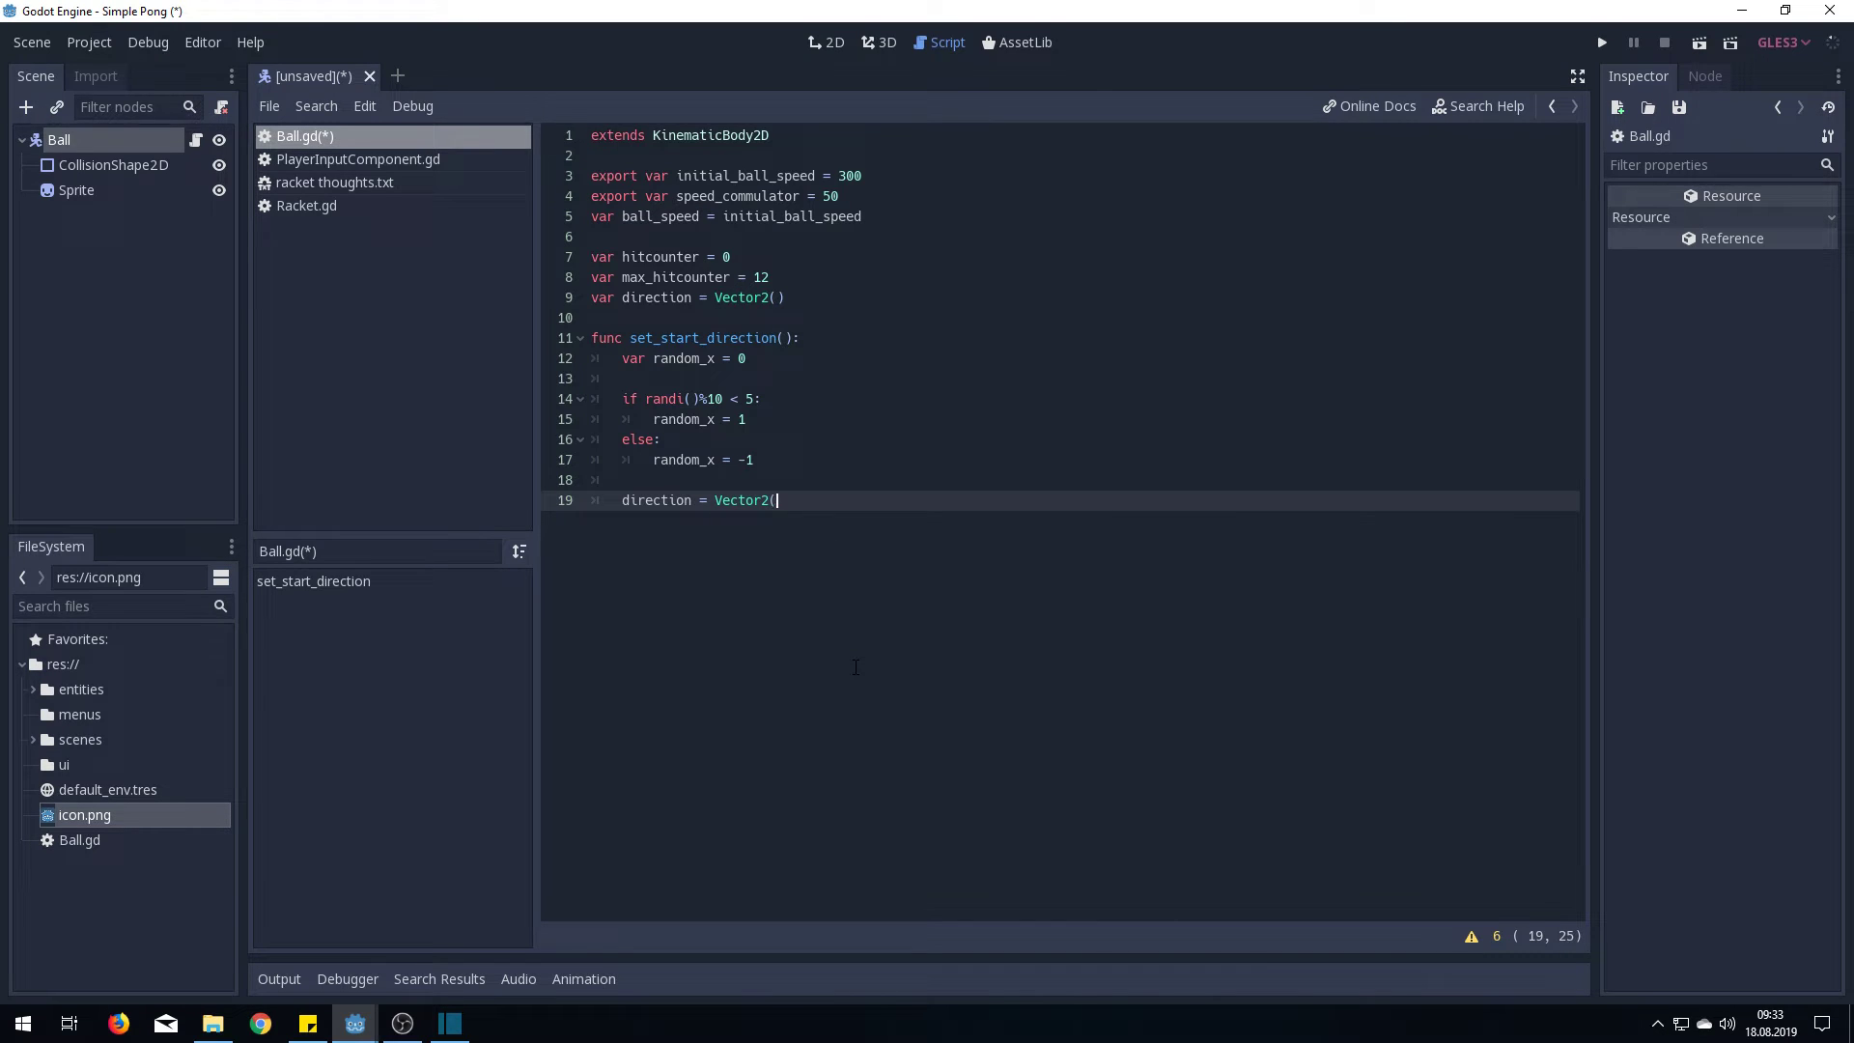
{"action": "type", "text": "rand"}
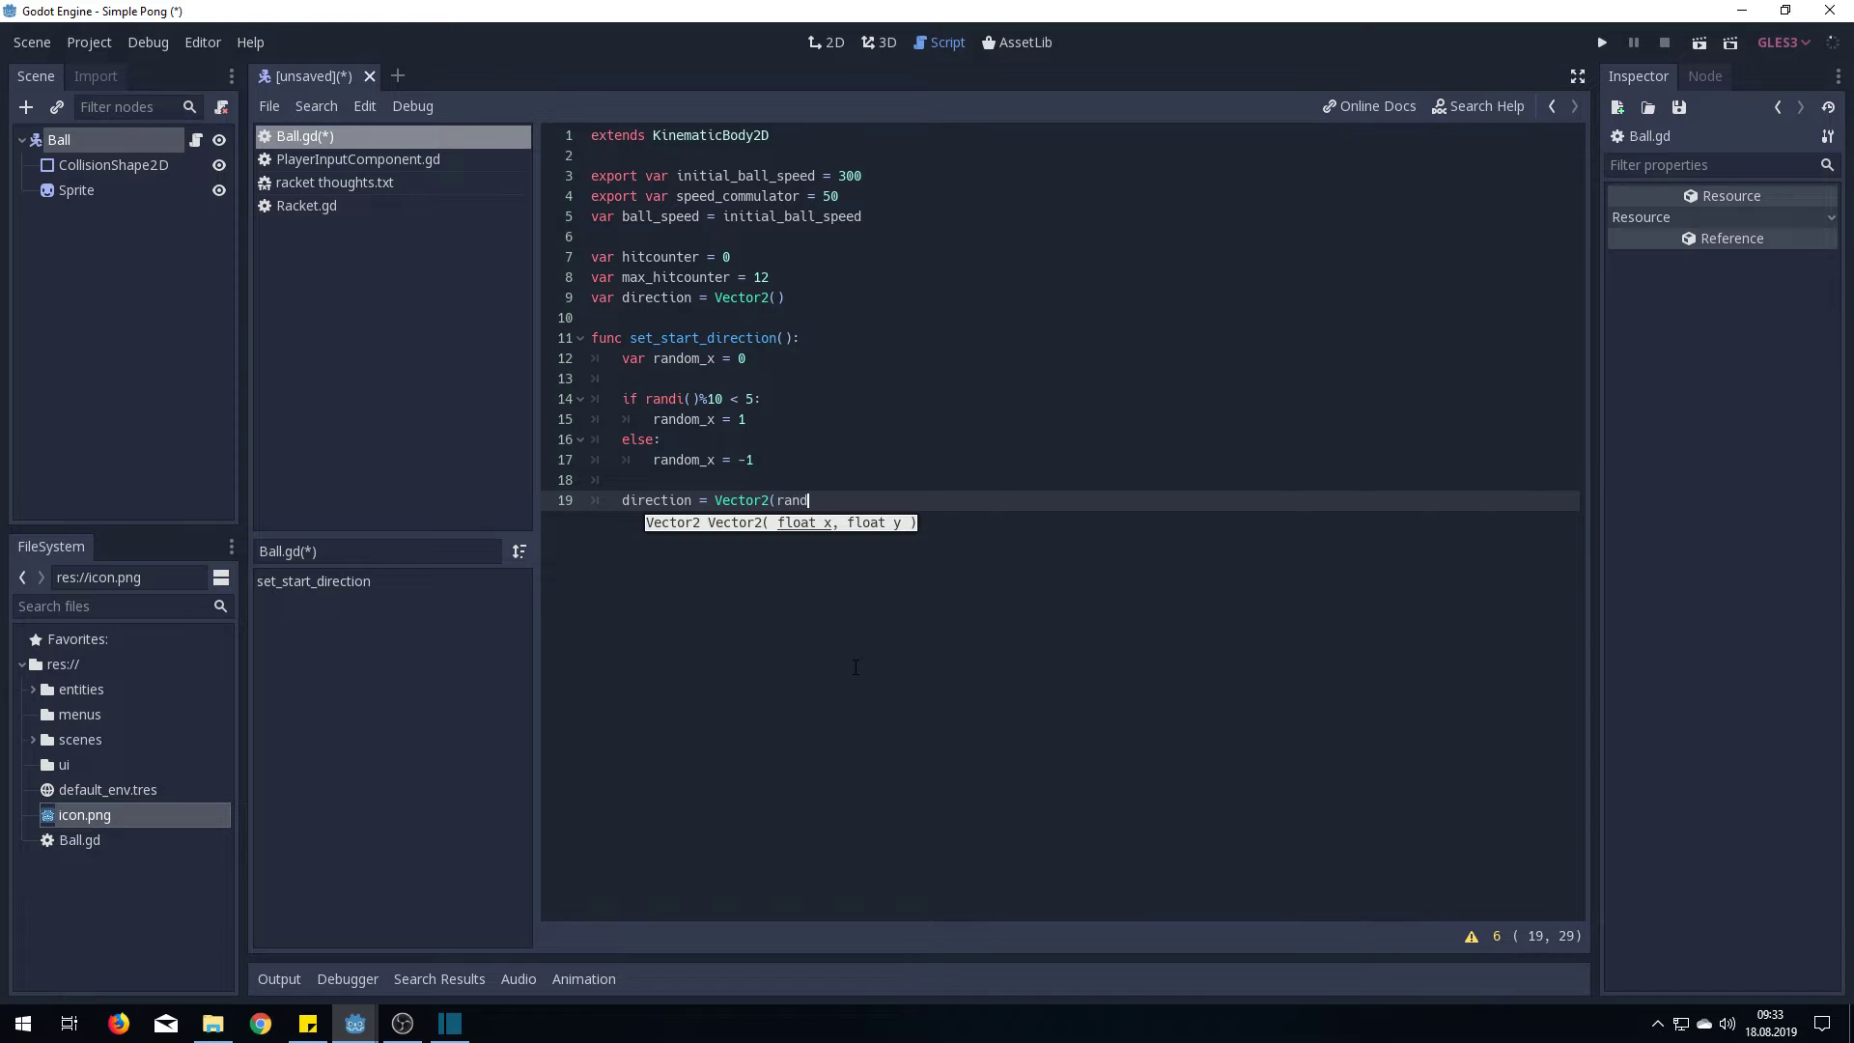
{"action": "type", "text": "om"}
{"action": "key", "text": "Return"}
{"action": "type", "text": ", "}
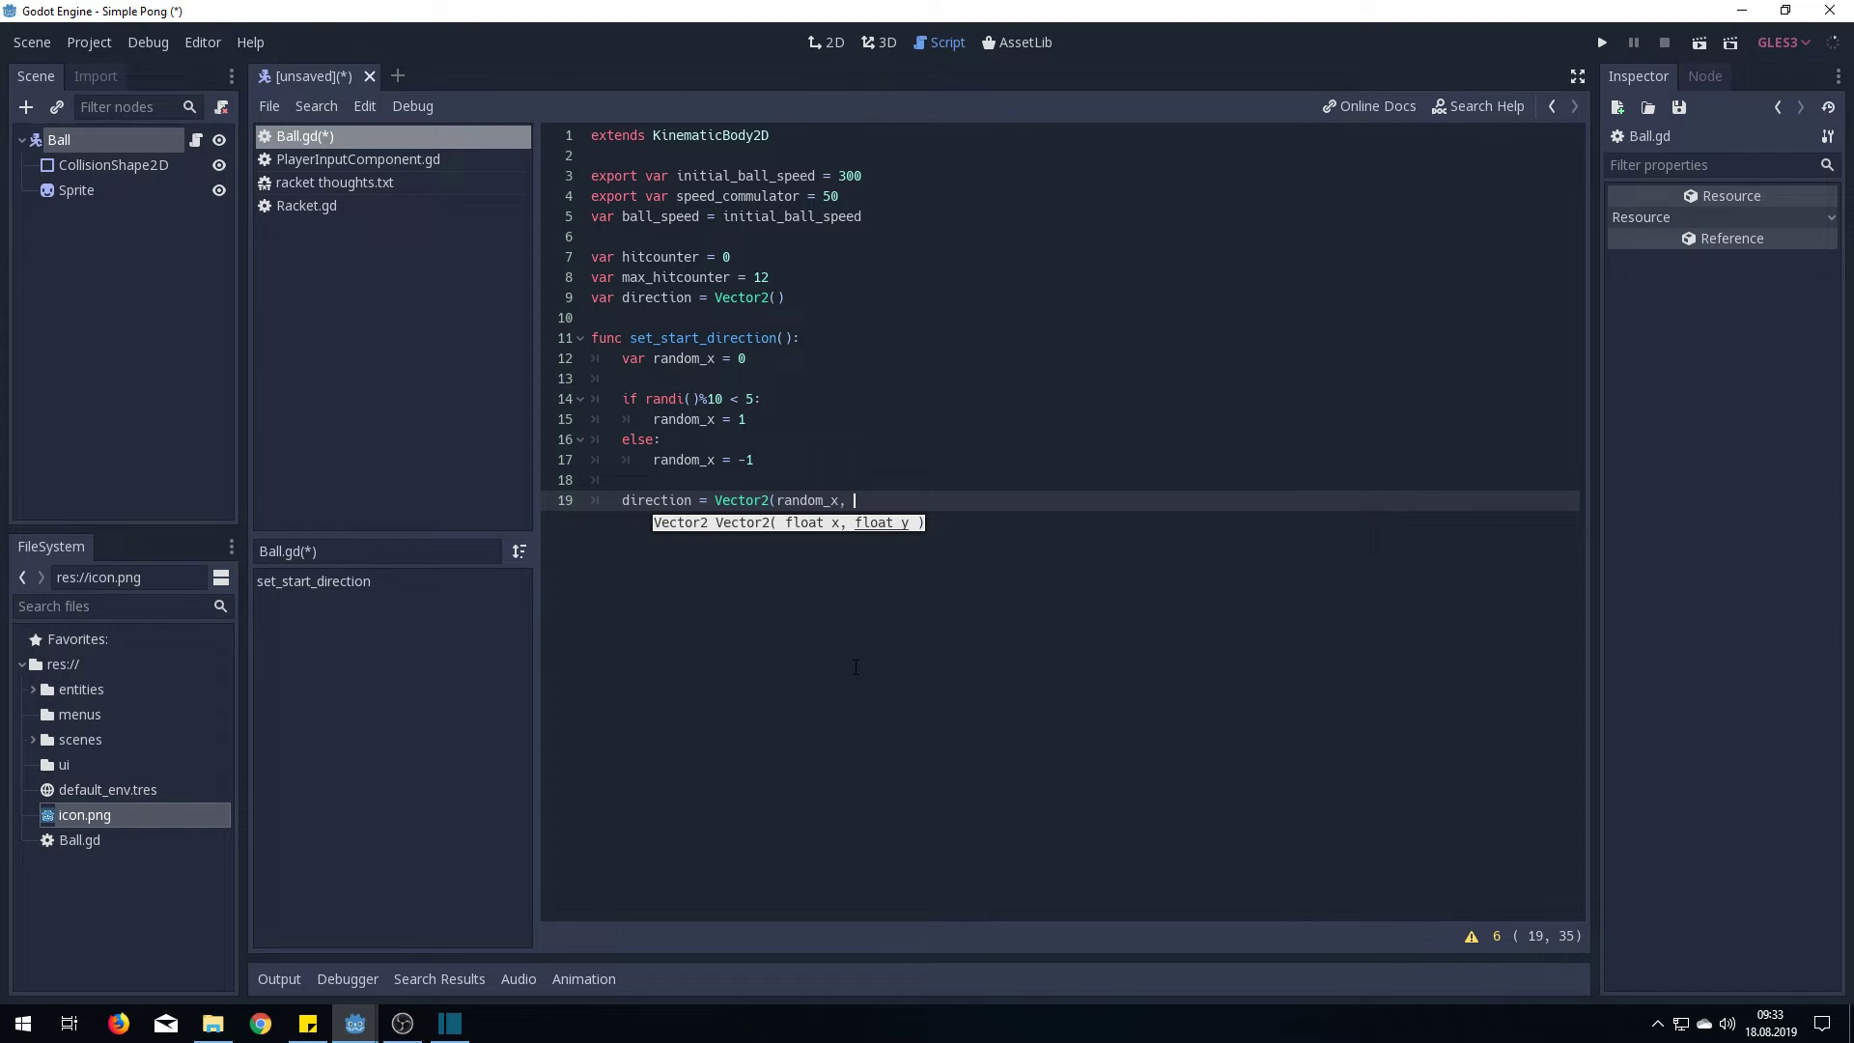
{"action": "type", "text": "rand"}
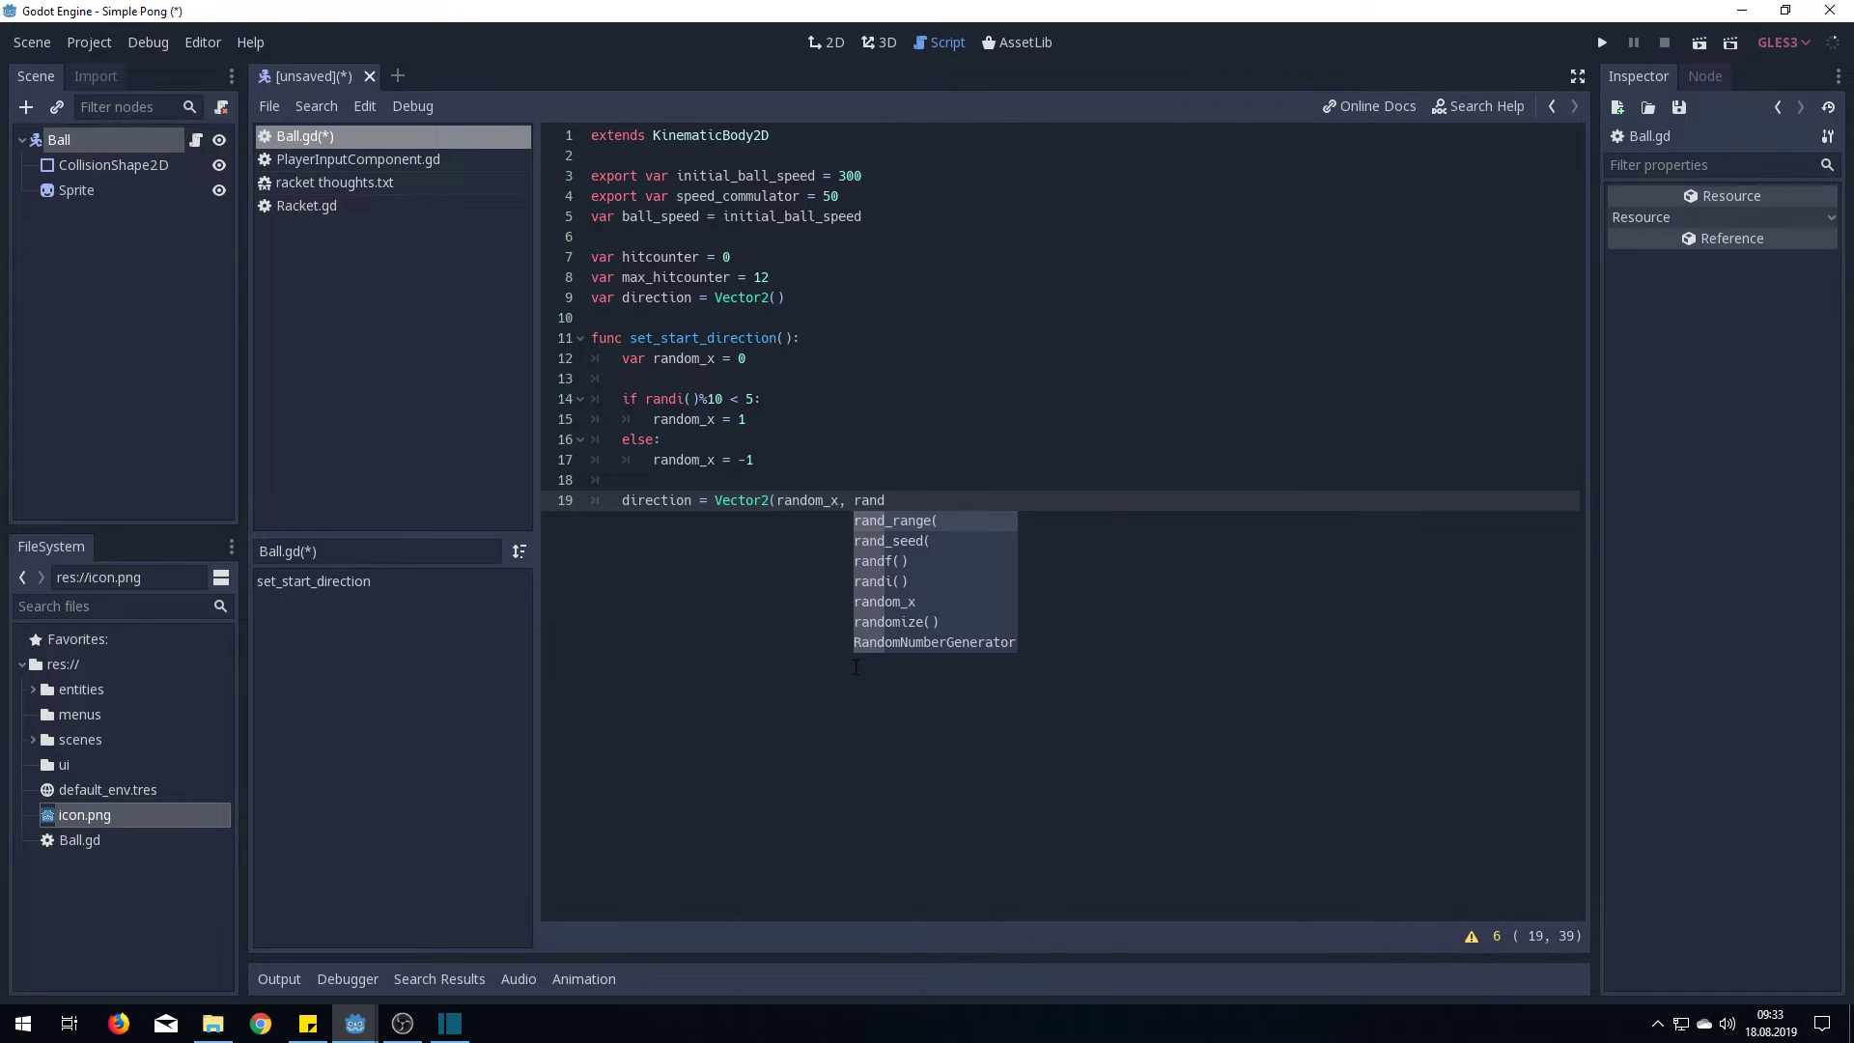
{"action": "key", "text": "Return"}
{"action": "type", "text": "-1, "}
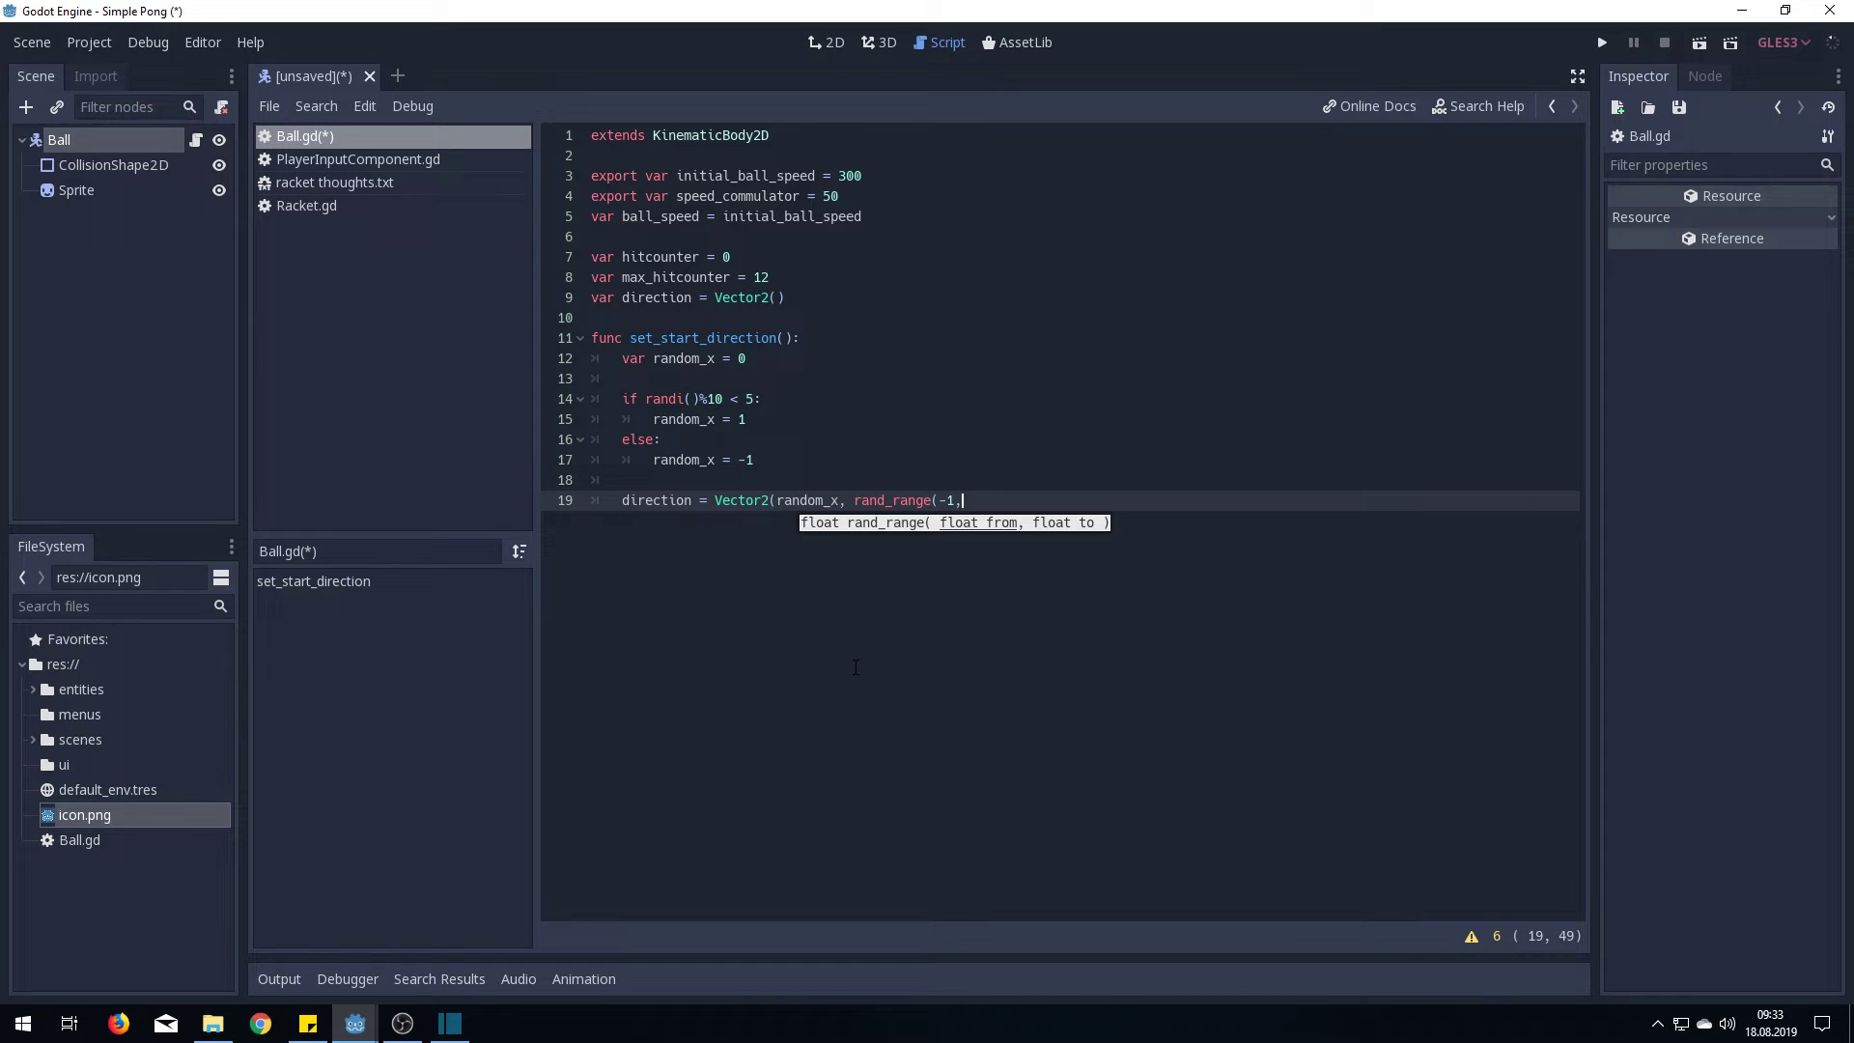
{"action": "type", "text": "1))"}
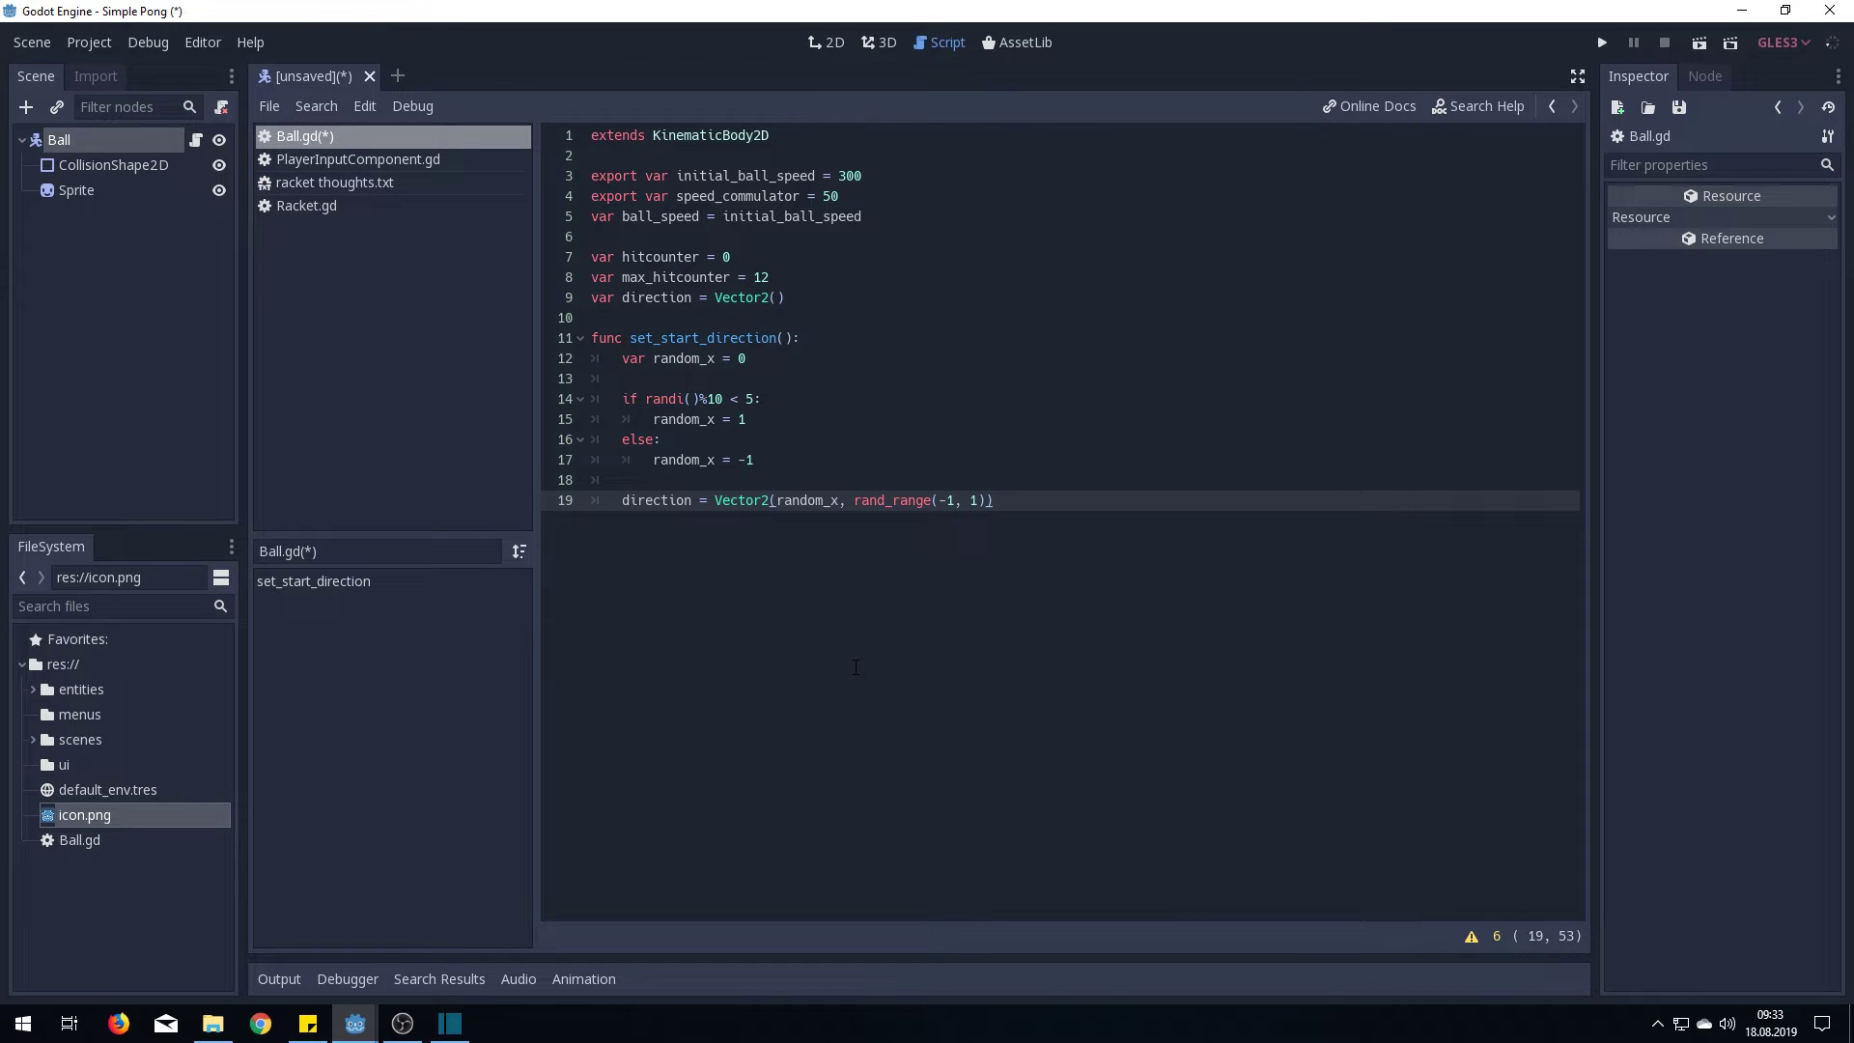
{"action": "key", "text": "Return"}
{"action": "type", "text": "direc"}
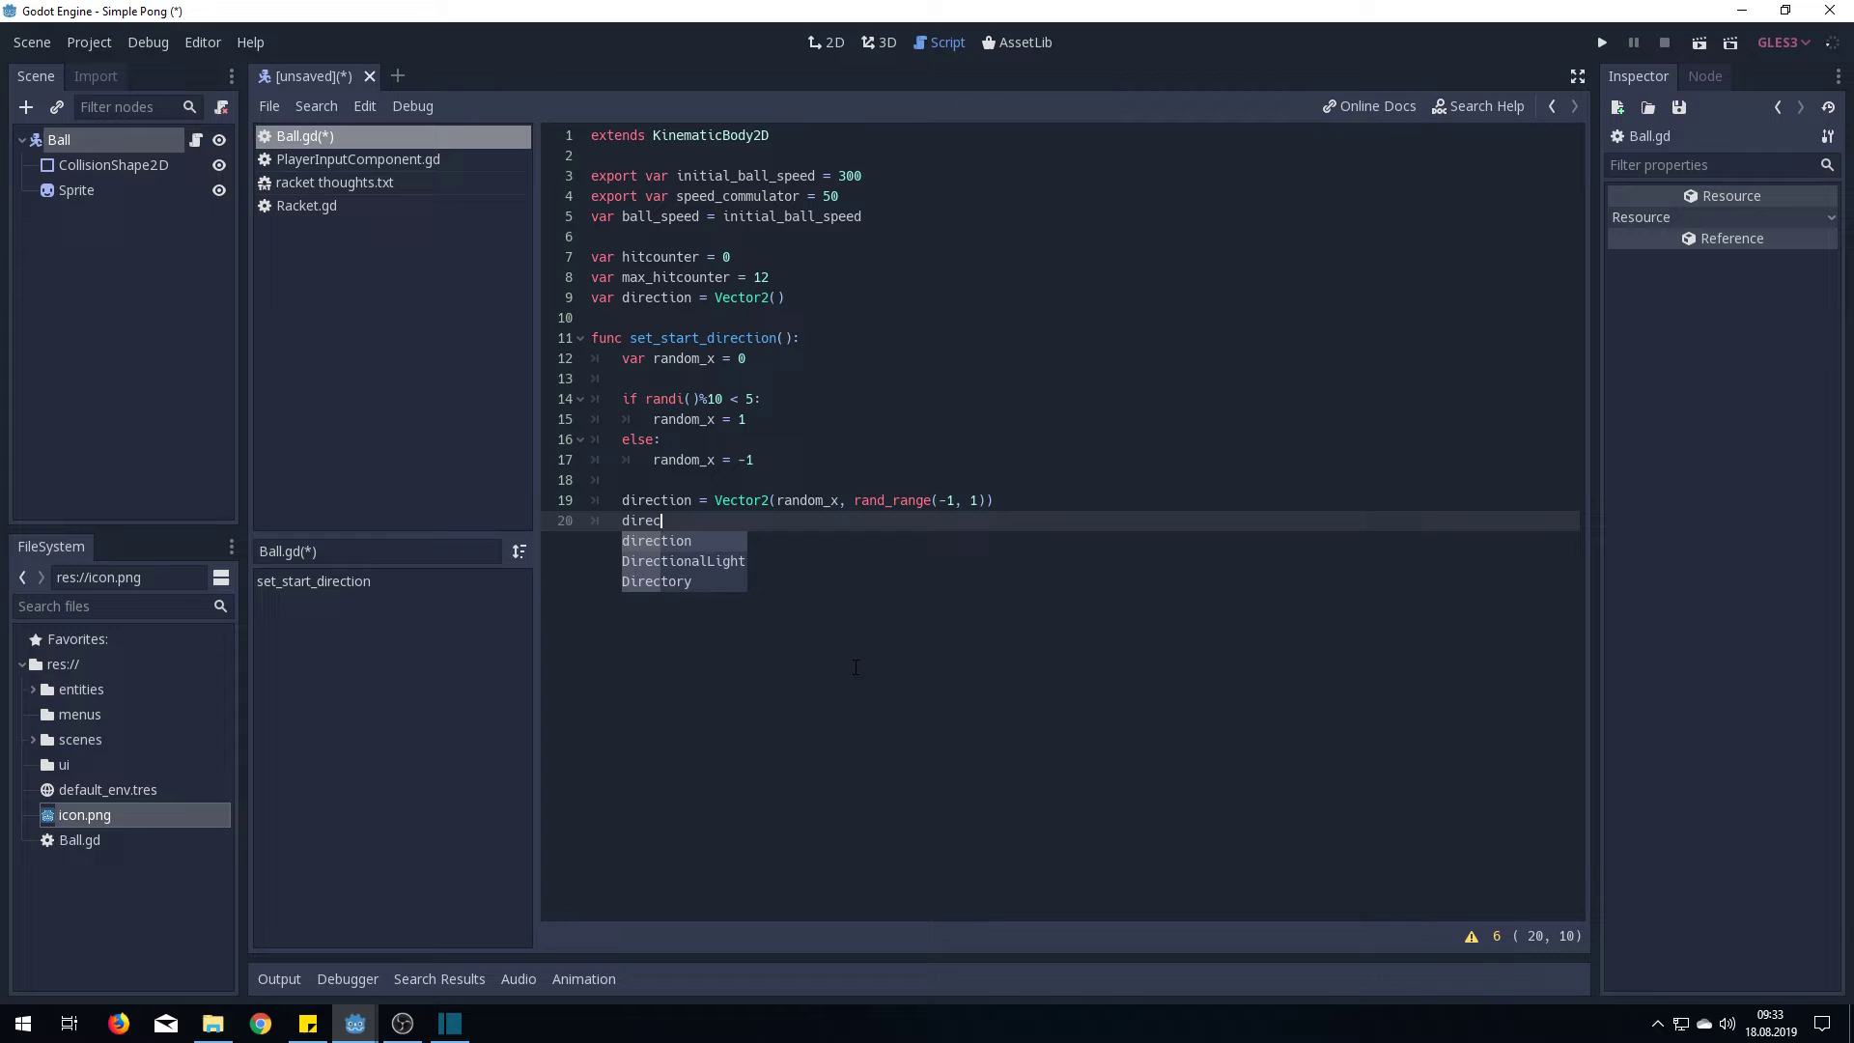
Set direction = direction.normalized() * ball_speed, closing set_start_direction
{"action": "key", "text": "Return"}
{"action": "type", "text": "= dire"}
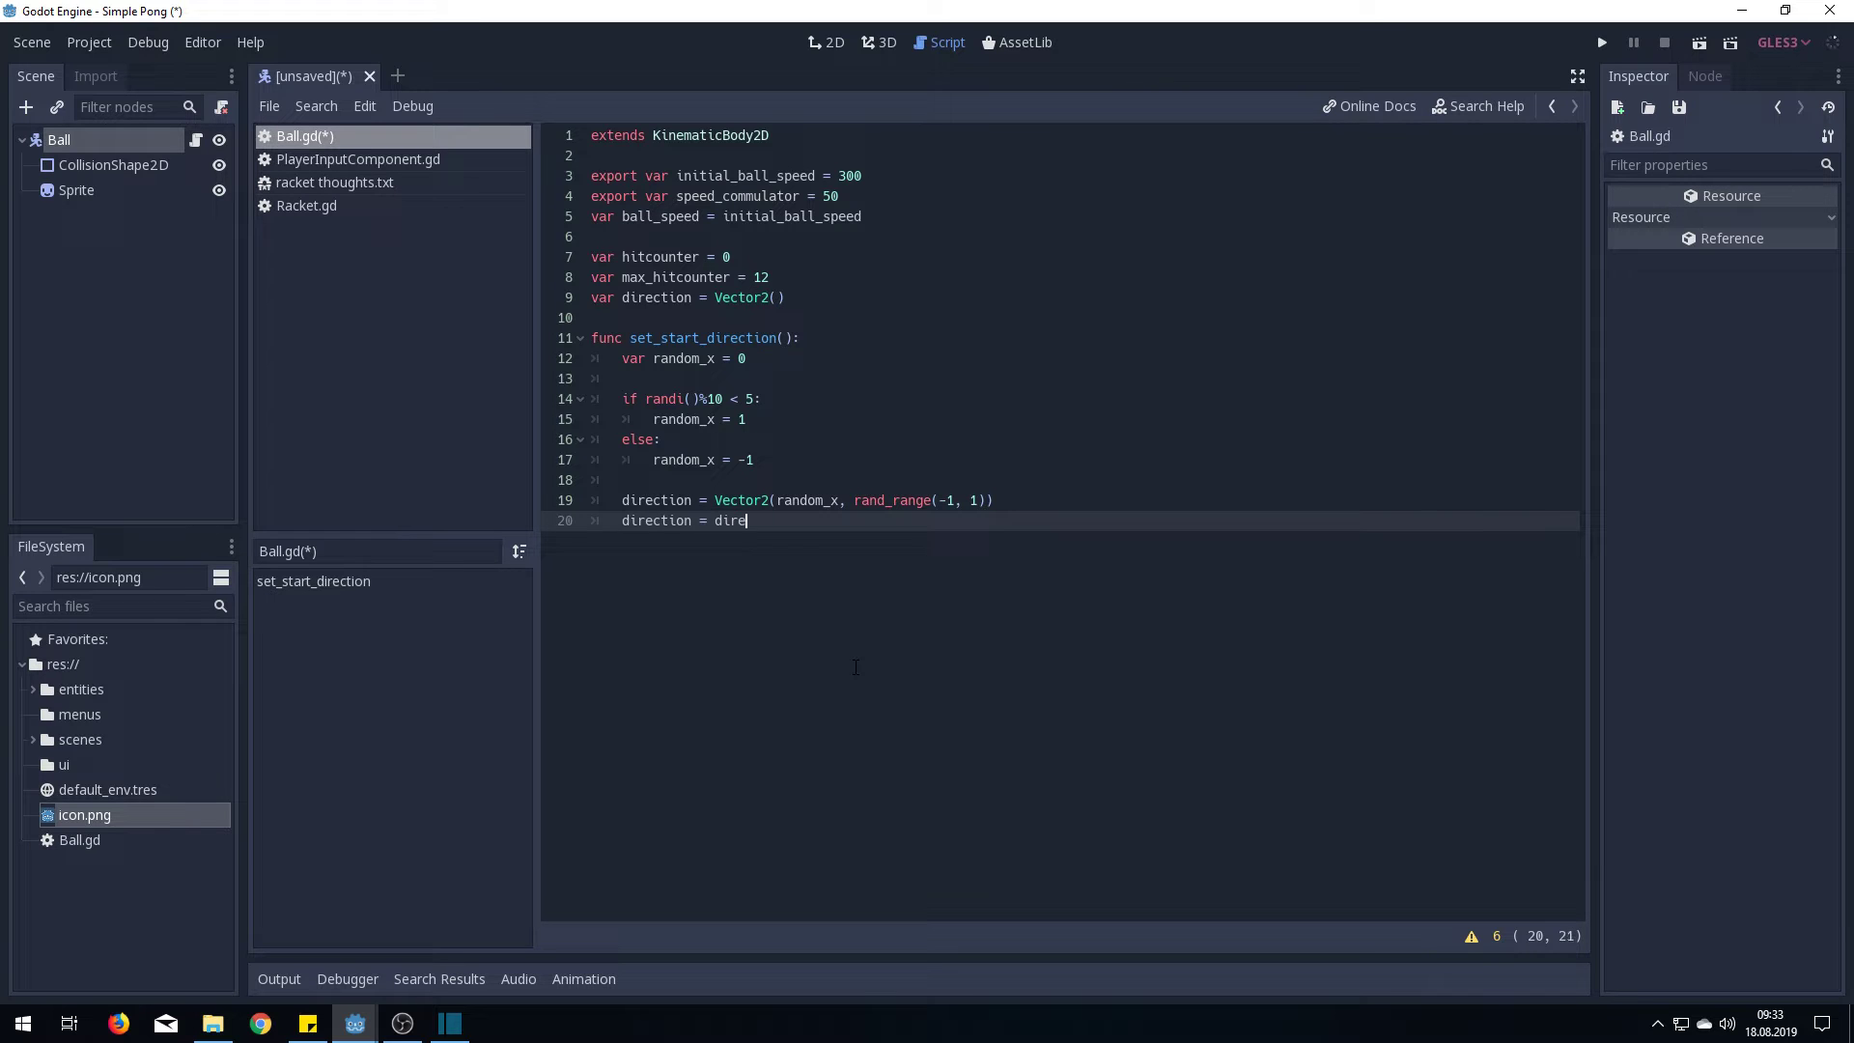
{"action": "type", "text": "c"}
{"action": "key", "text": "Return"}
{"action": "type", "text": ".no"}
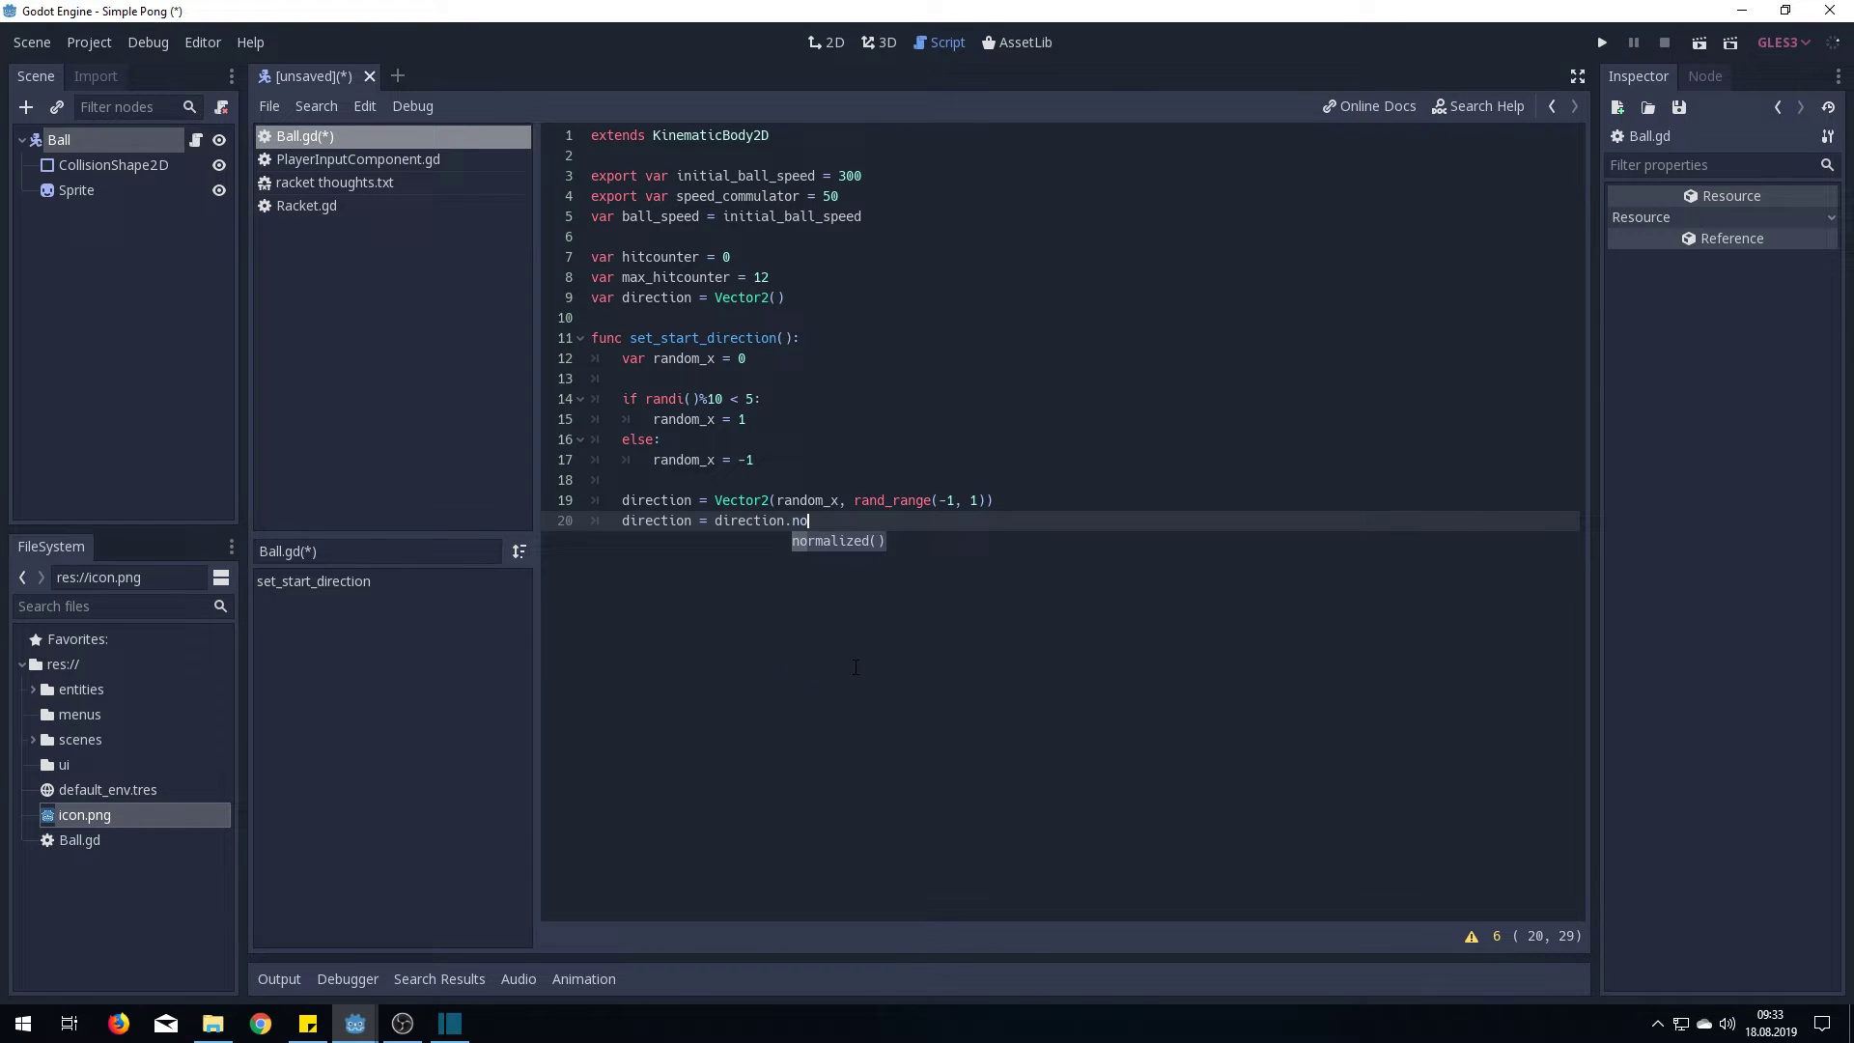
{"action": "key", "text": "Return"}
{"action": "type", "text": "*"}
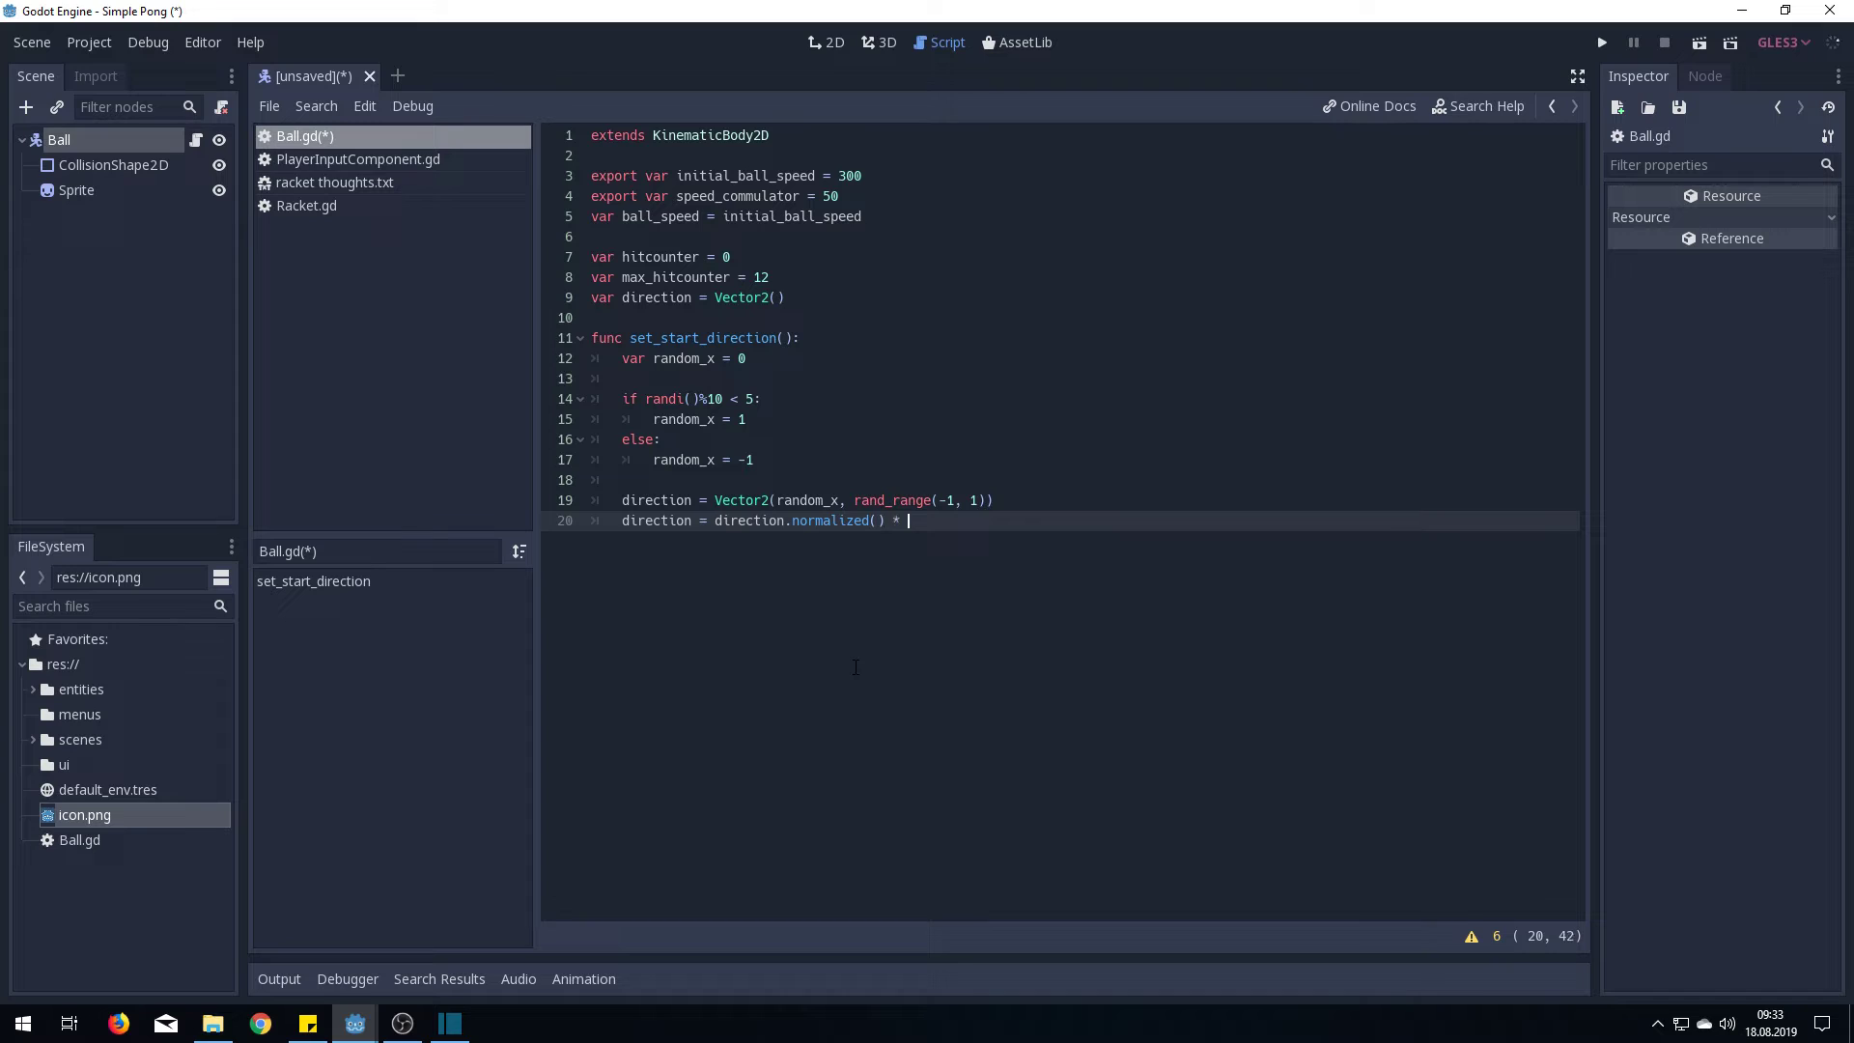
{"action": "type", "text": " ball"}
{"action": "key", "text": "Return"}
{"action": "key", "text": "Return"}
{"action": "key", "text": "BackSpace"}
{"action": "key", "text": "Return"}
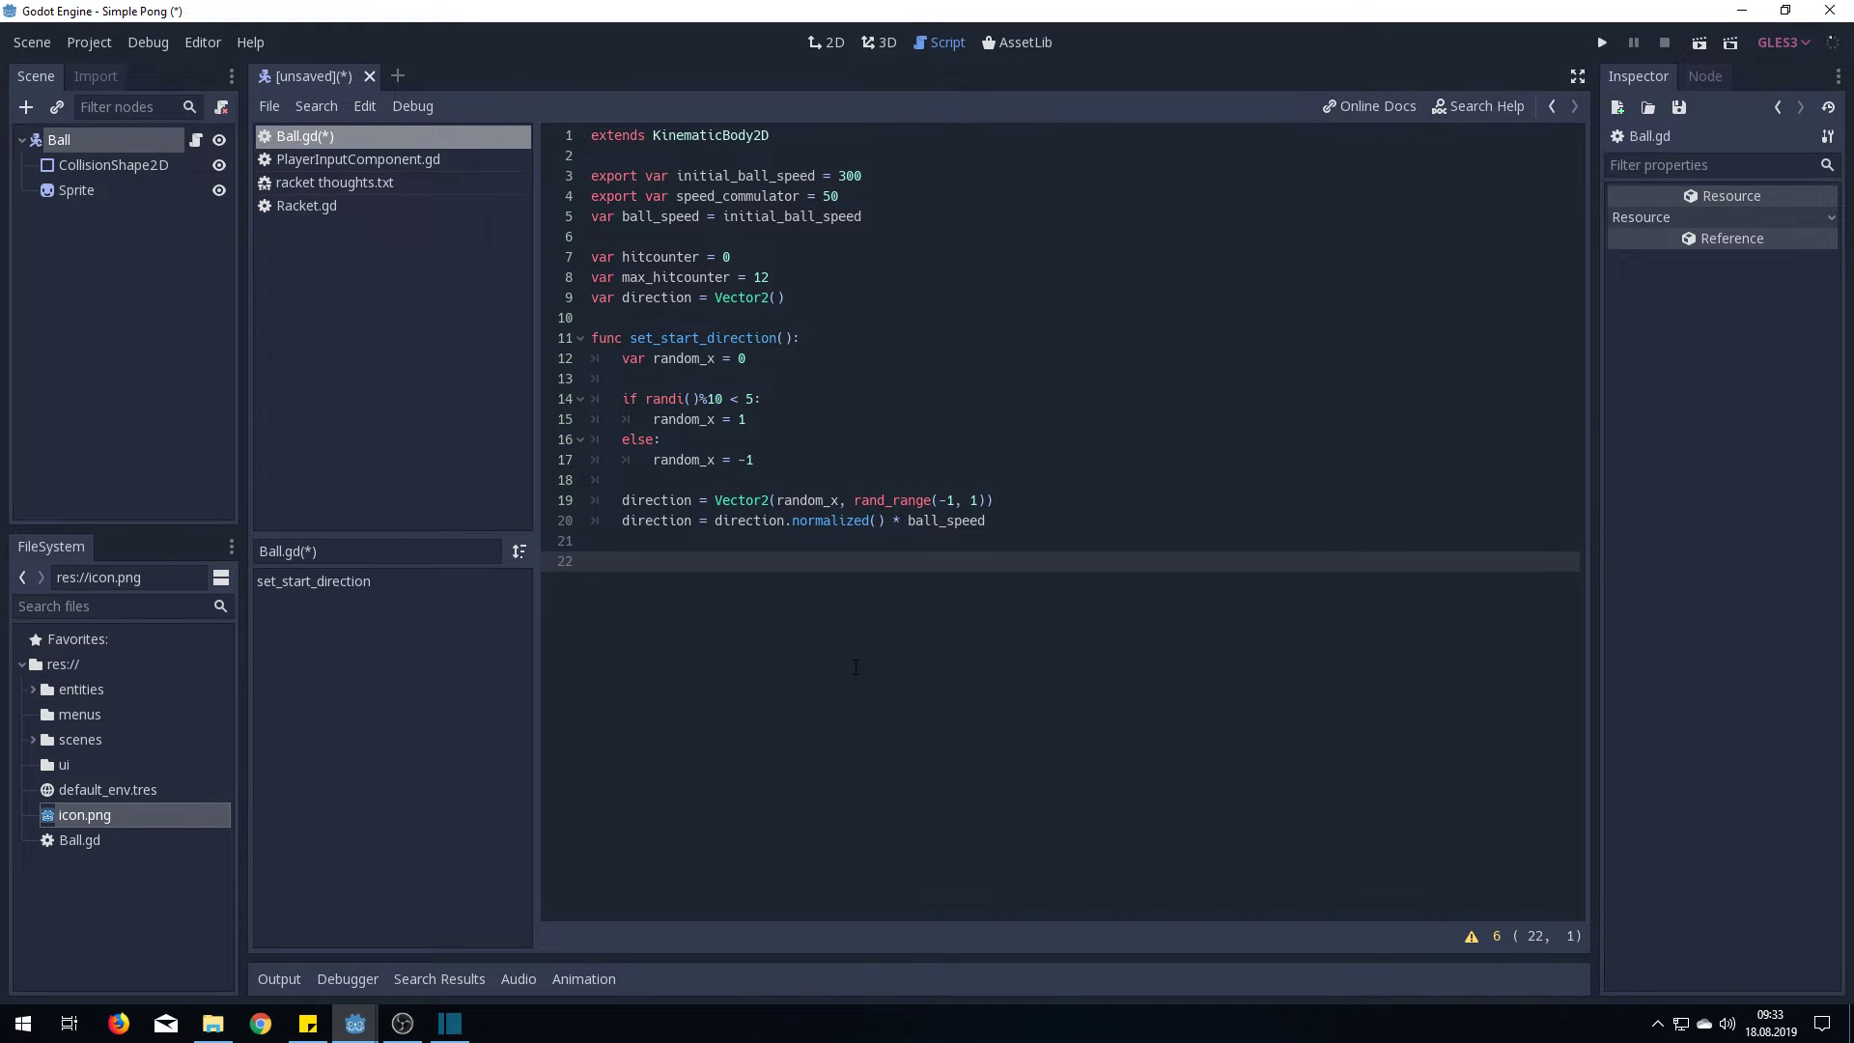
{"action": "type", "text": "func _p"}
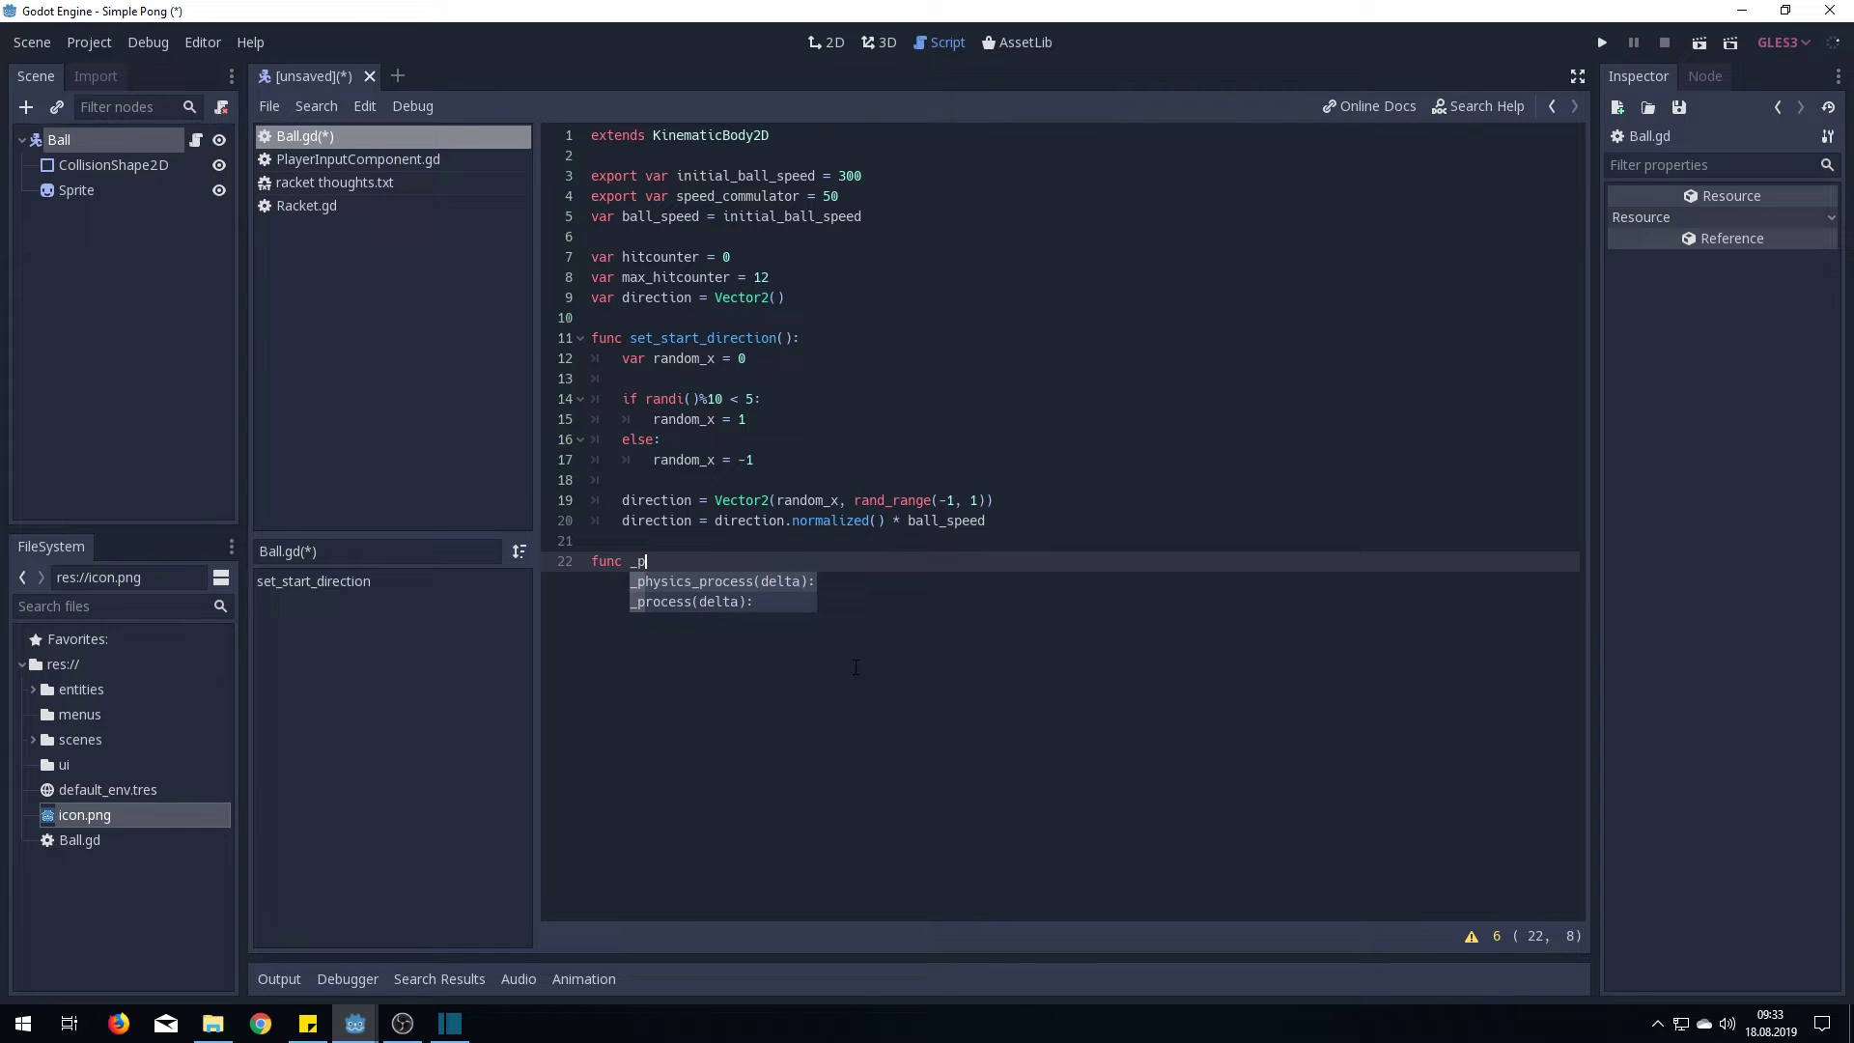
Add func _physics_process(delta) that calls move_and_collide(direction * delta)
{"action": "key", "text": "Return"}
{"action": "key", "text": "Return"}
{"action": "type", "text": "move"}
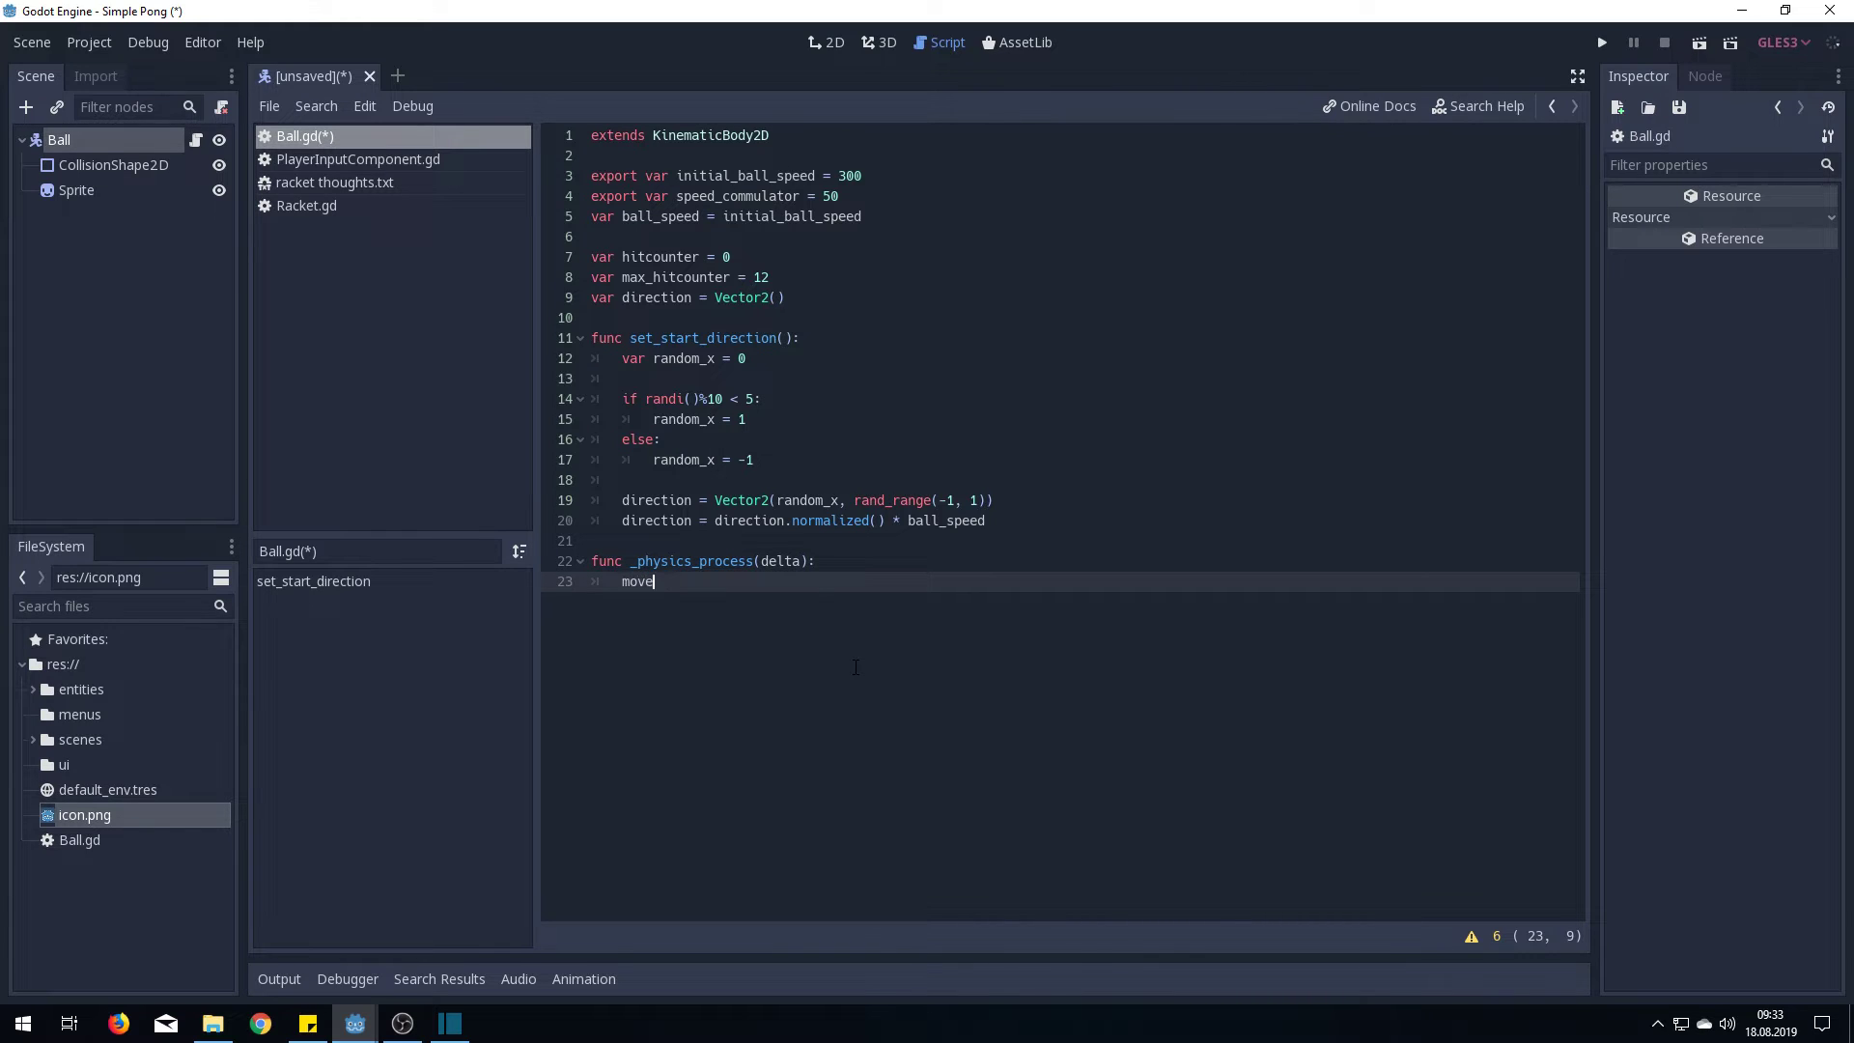
{"action": "key", "text": "Return"}
{"action": "type", "text": "d"}
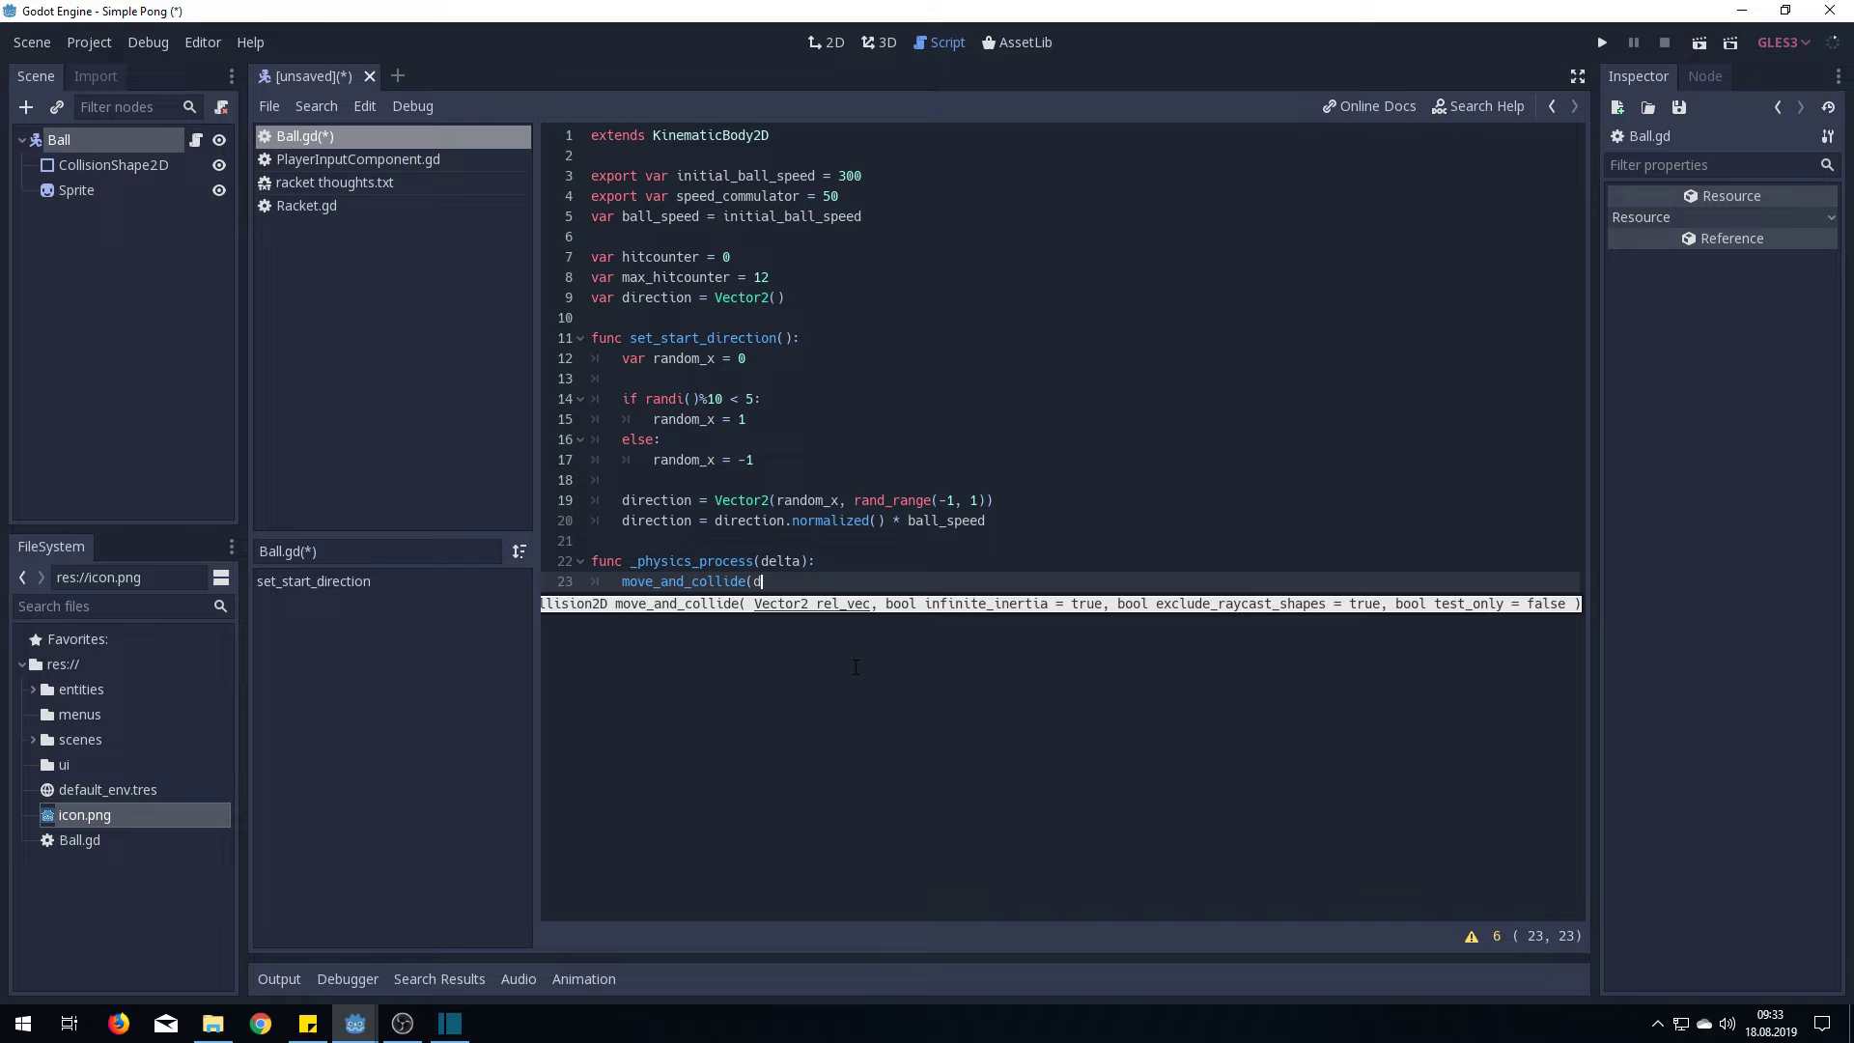
{"action": "type", "text": "irection "}
{"action": "type", "text": "* d"}
{"action": "type", "text": "elta)"}
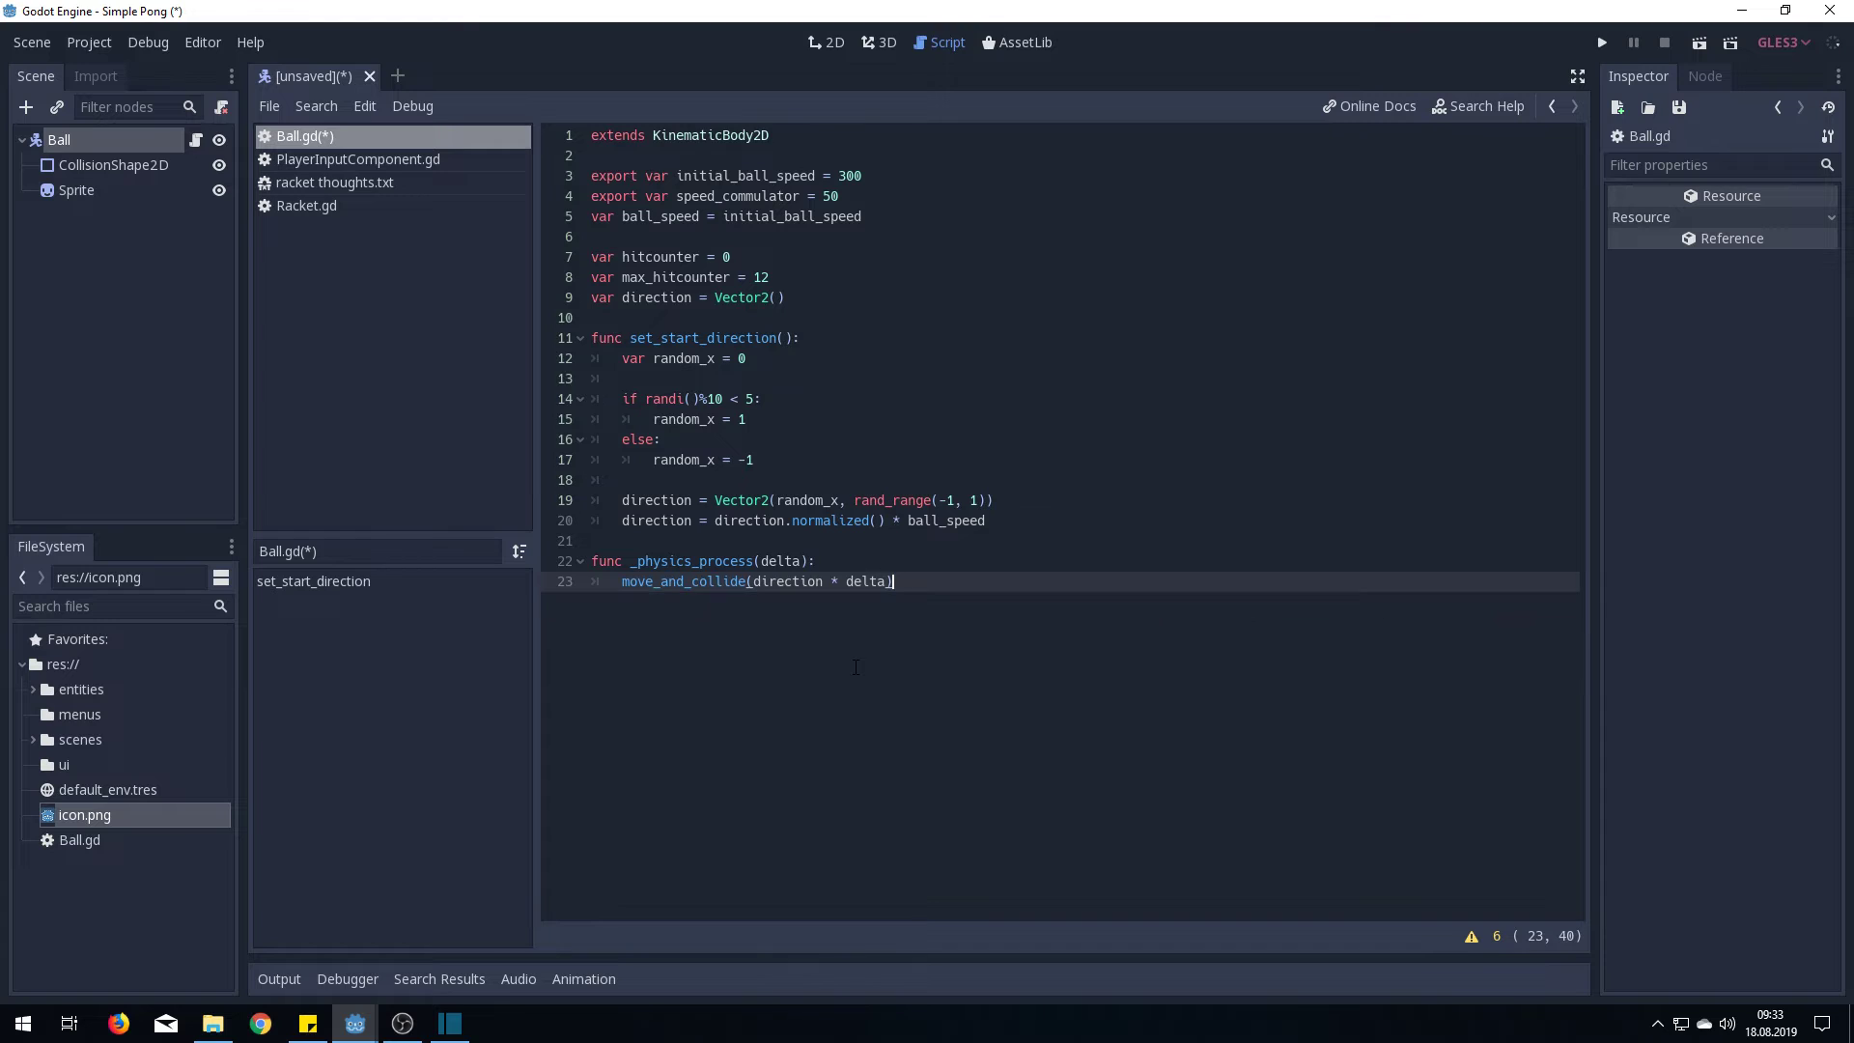
{"action": "key", "text": "Up"}
{"action": "key", "text": "Up"}
{"action": "key", "text": "Up"}
{"action": "key", "text": "Up"}
{"action": "key", "text": "Up"}
{"action": "key", "text": "Up"}
{"action": "key", "text": "Up"}
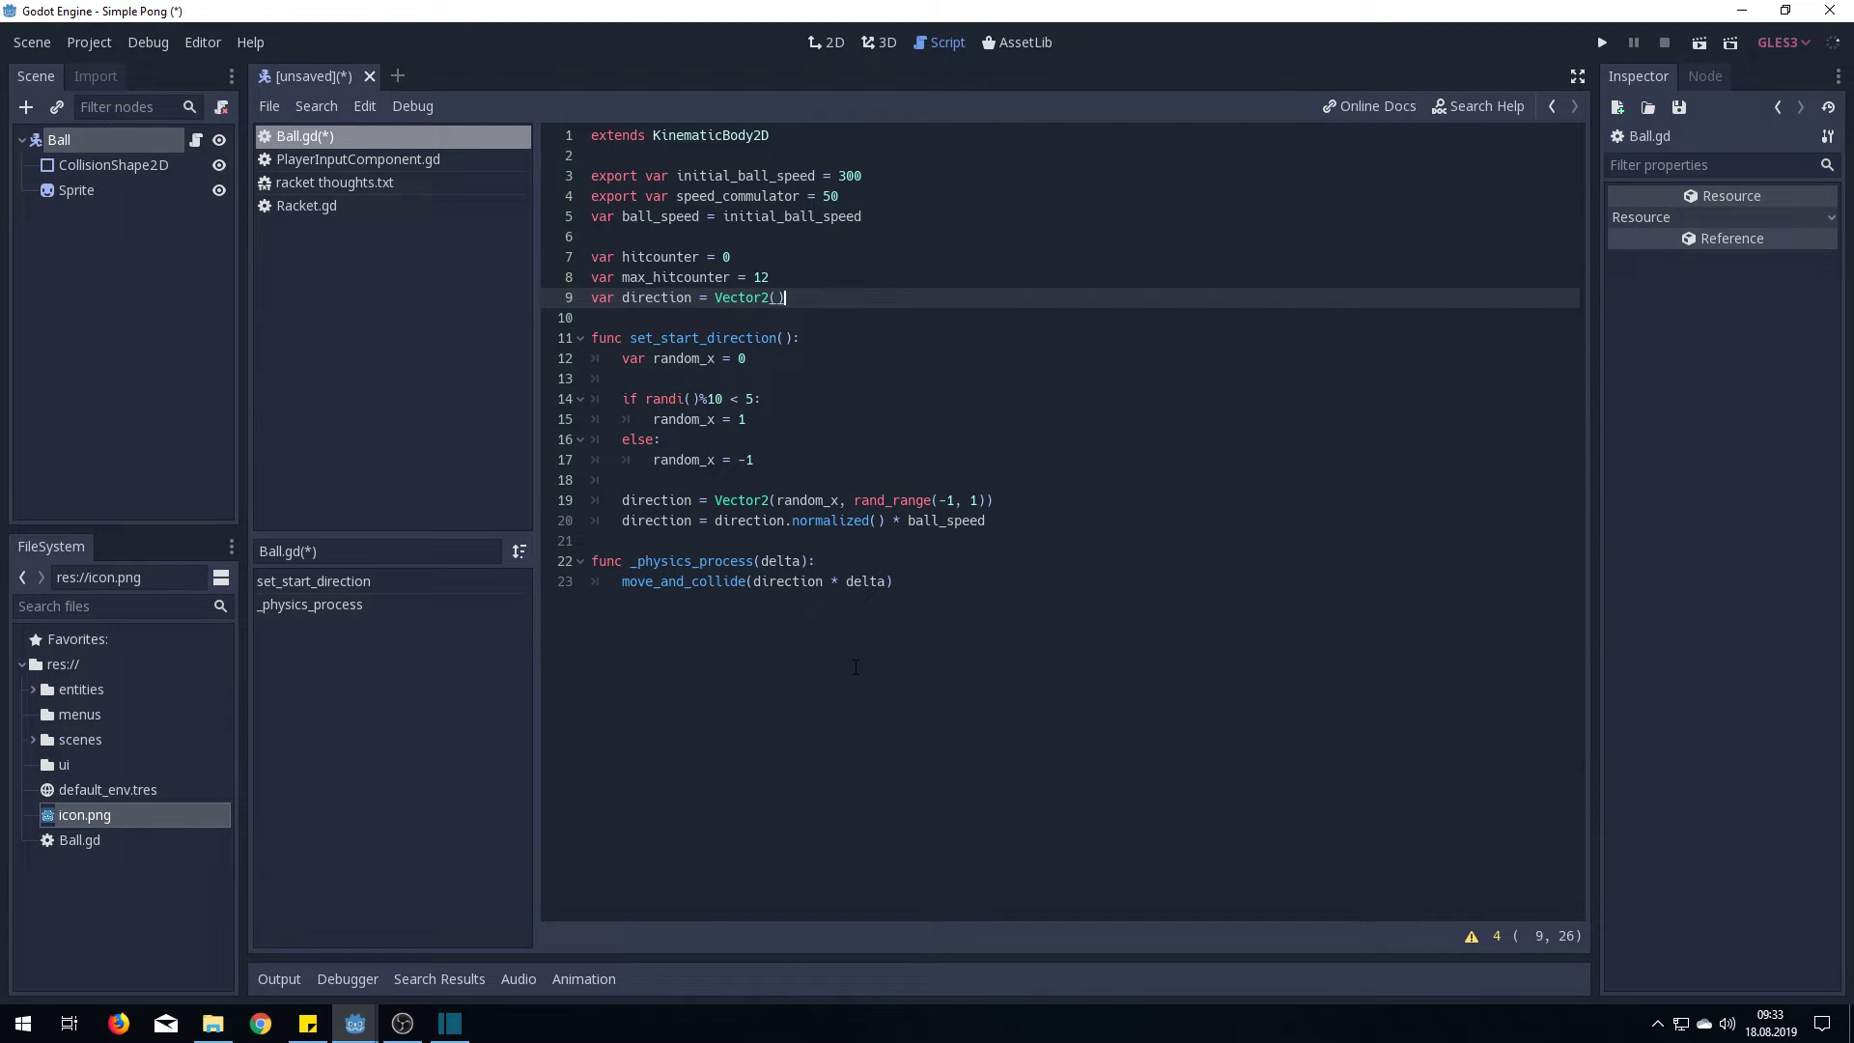
Insert func _ready(): calling set_start_direction() below the variable declarations in Ball.gd
{"action": "key", "text": "Down"}
{"action": "key", "text": "Return"}
{"action": "key", "text": "Return"}
{"action": "key", "text": "Up"}
{"action": "type", "text": "func"}
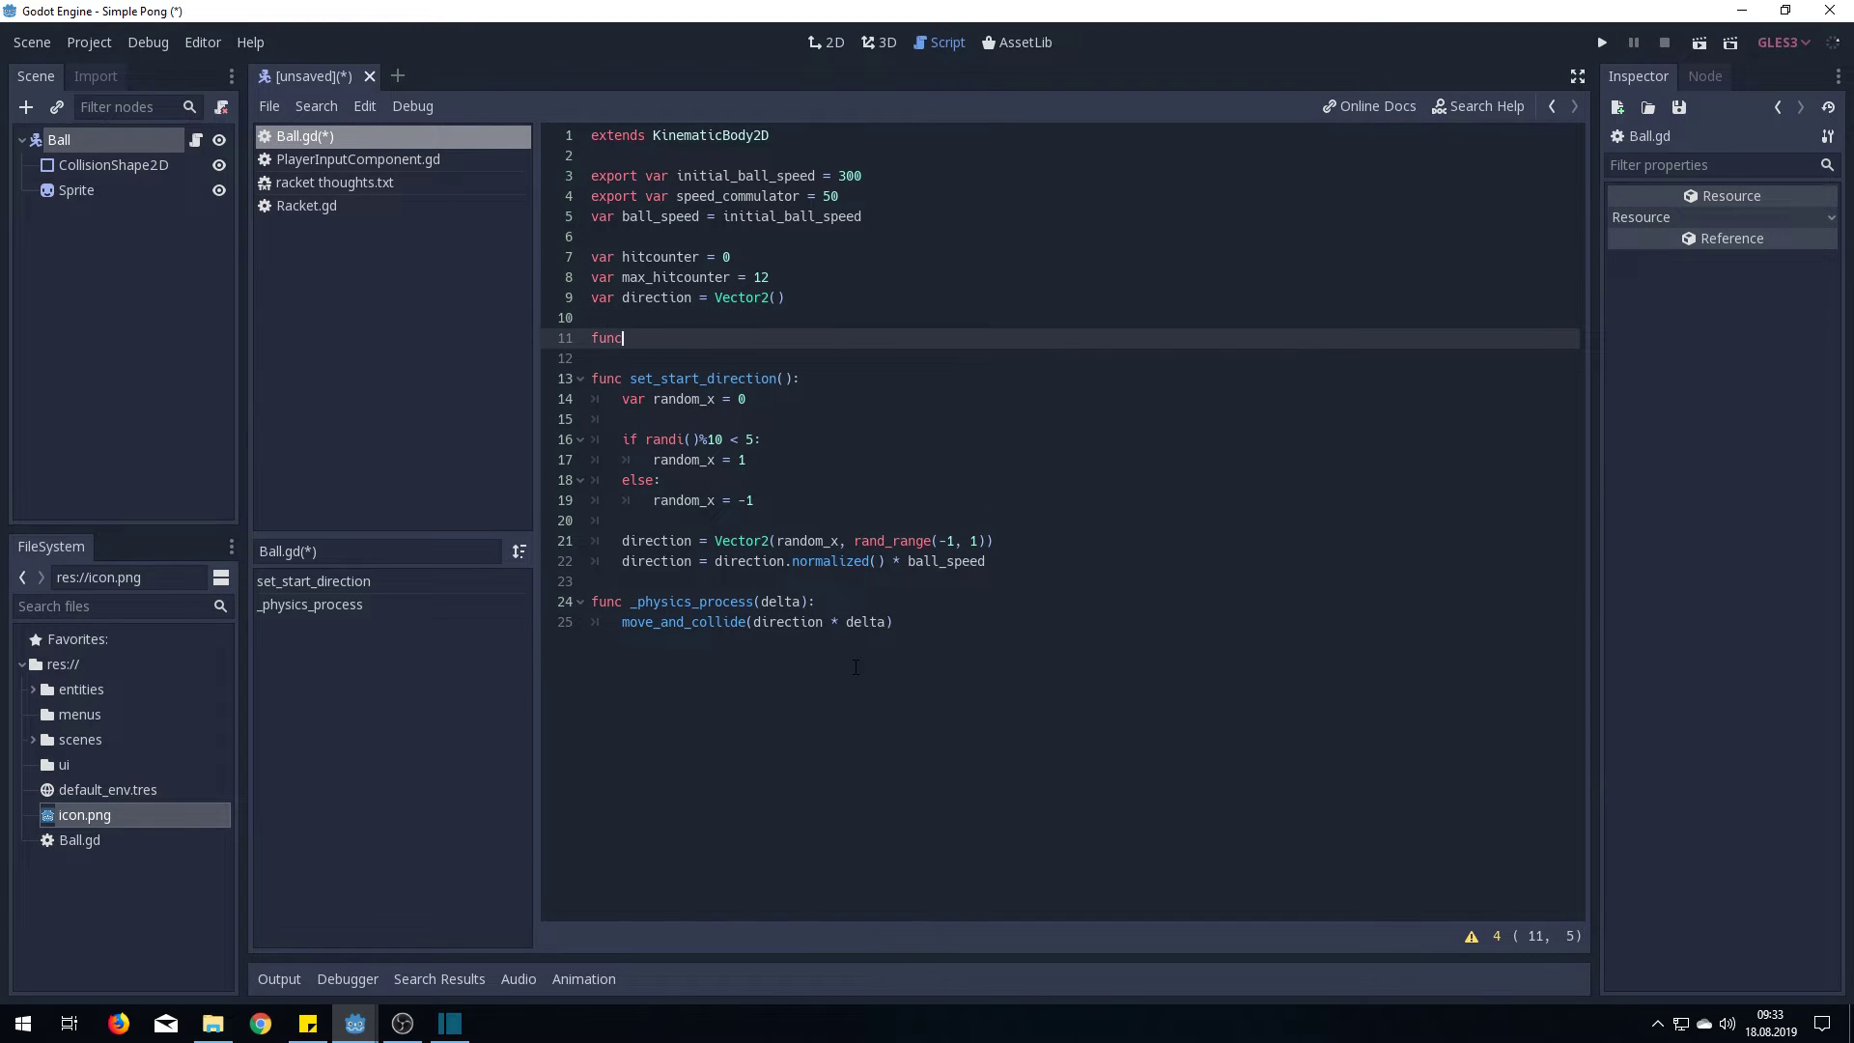
{"action": "type", "text": " _re"}
{"action": "key", "text": "Return"}
{"action": "key", "text": "Return"}
{"action": "type", "text": "s"}
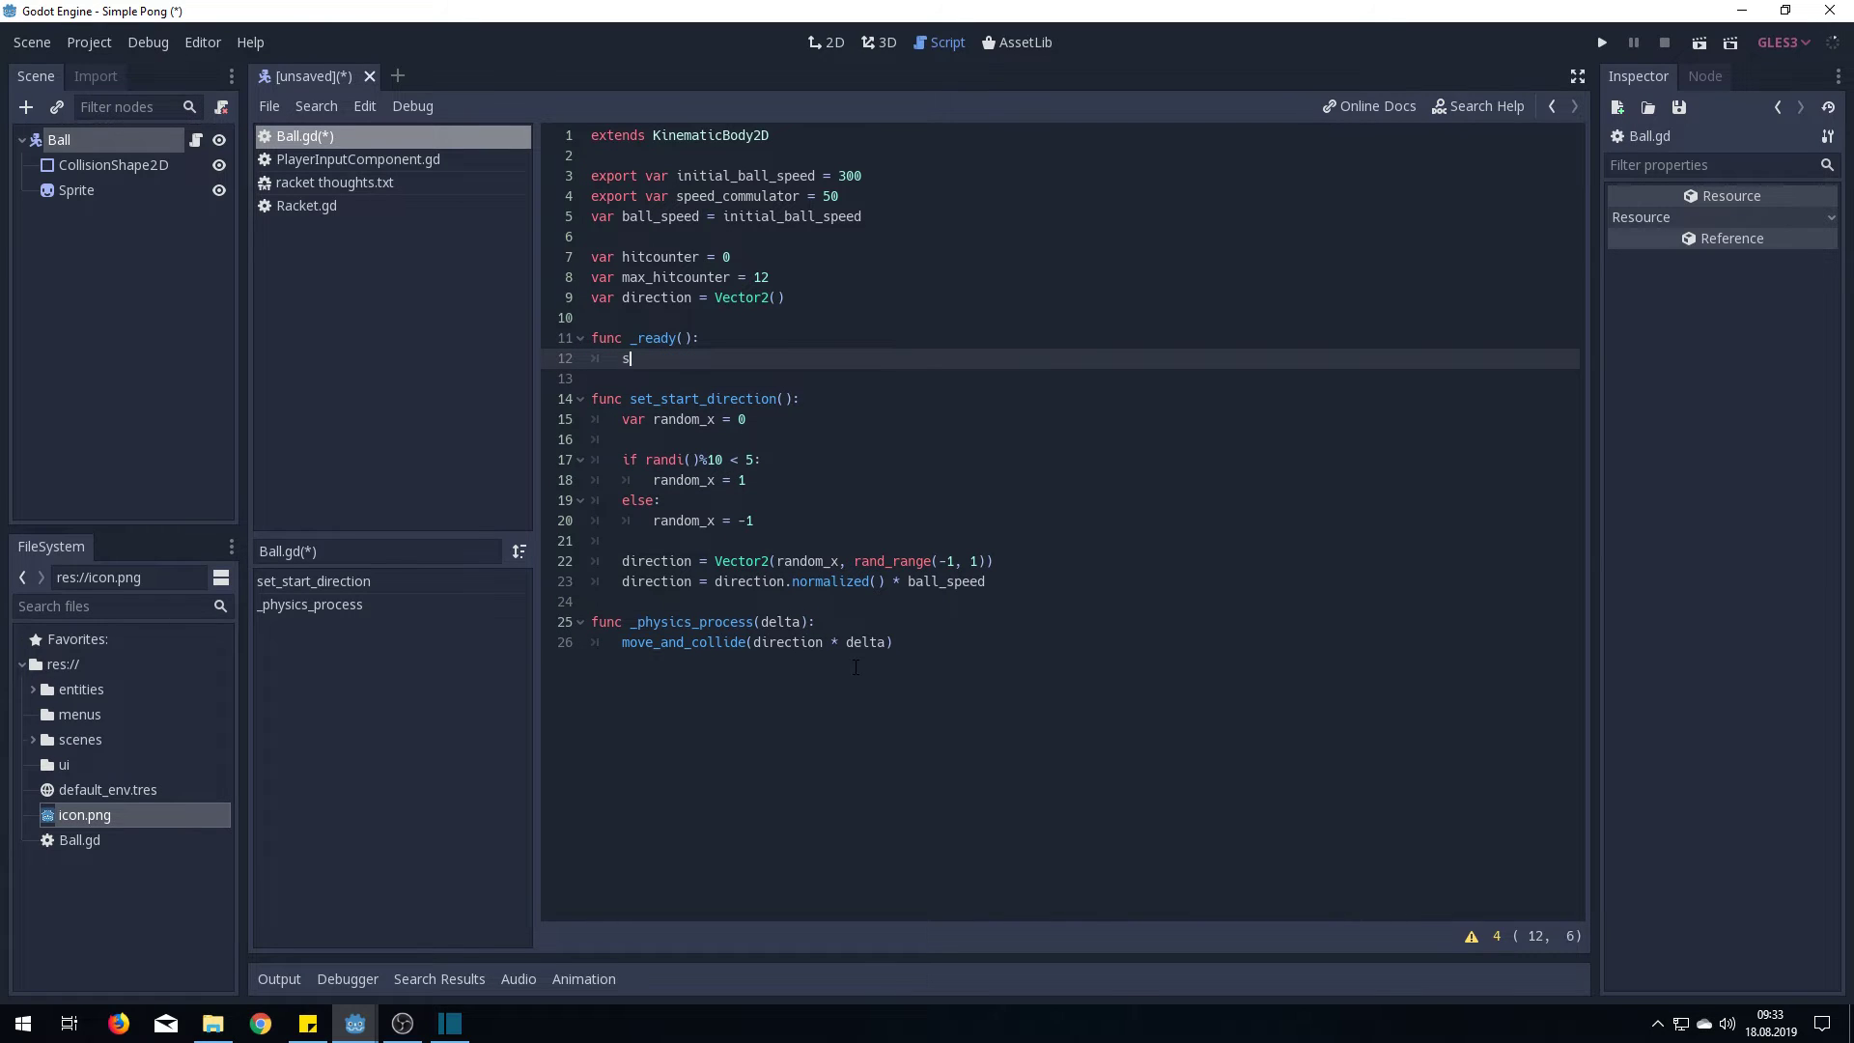
{"action": "type", "text": "et_st"}
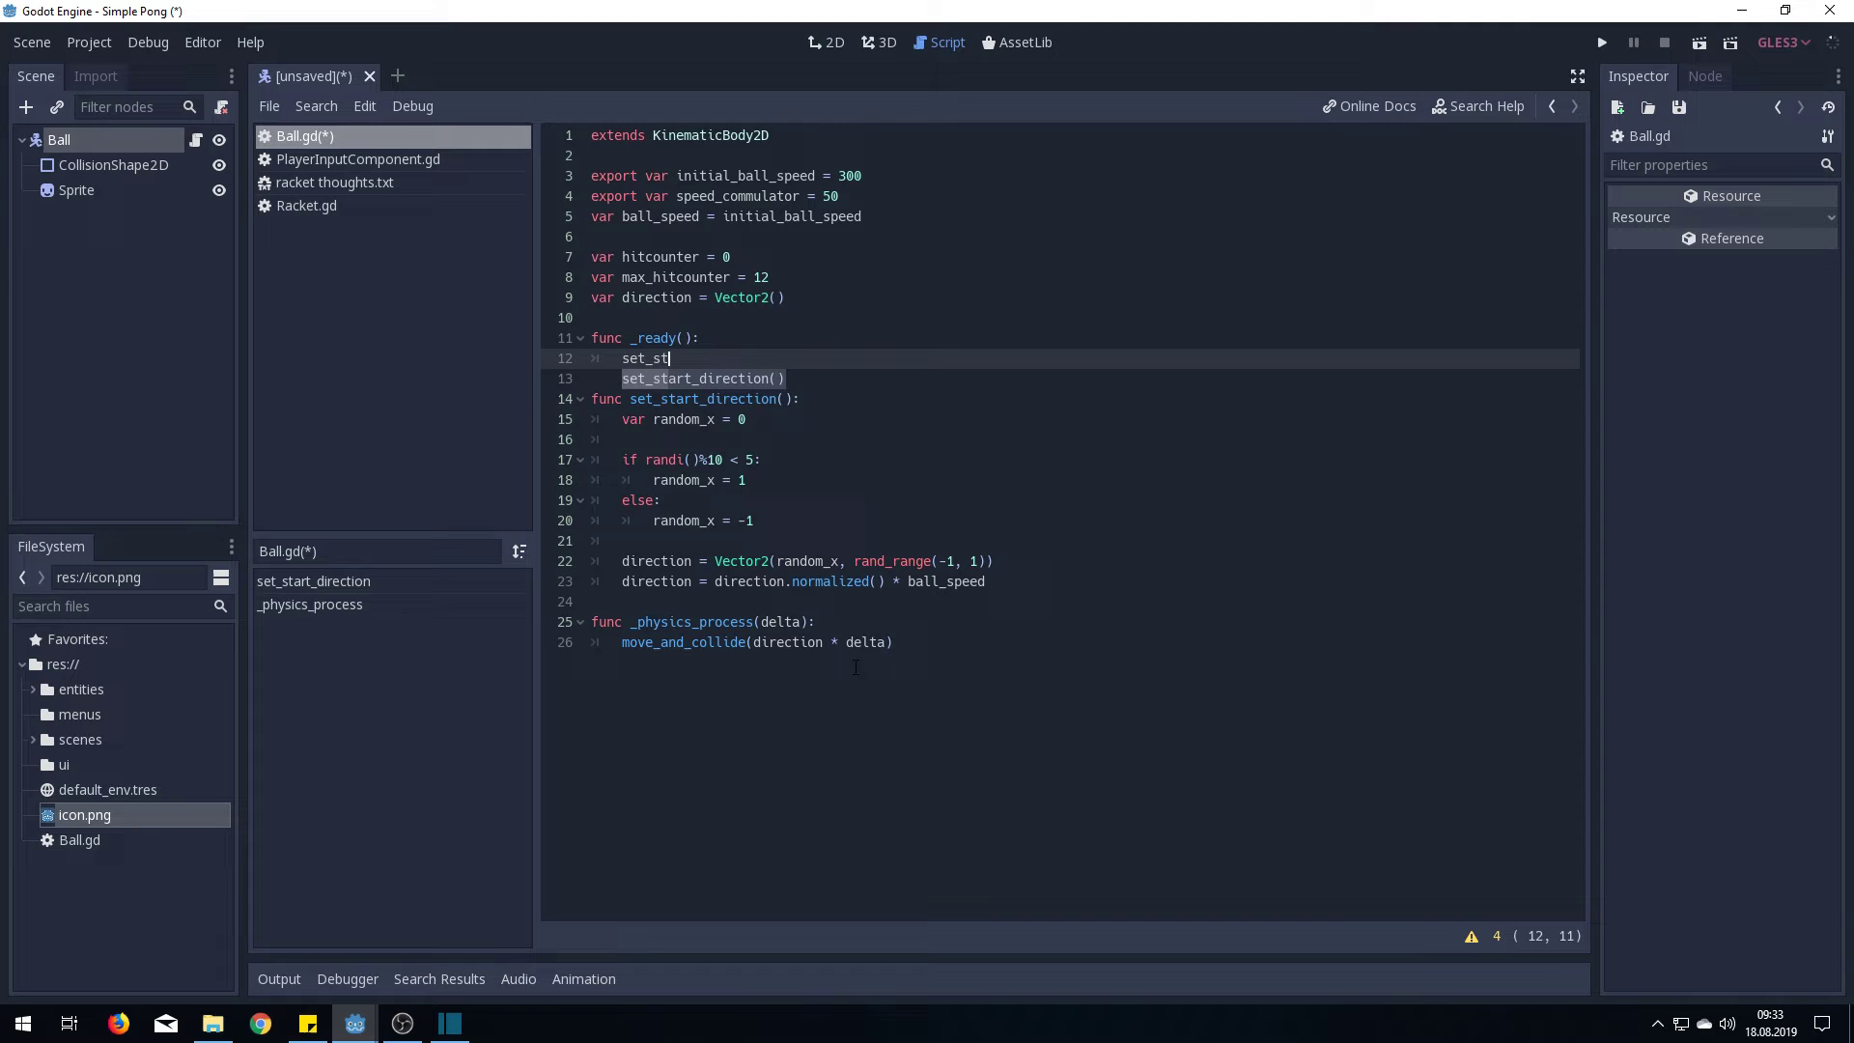
{"action": "key", "text": "Return"}
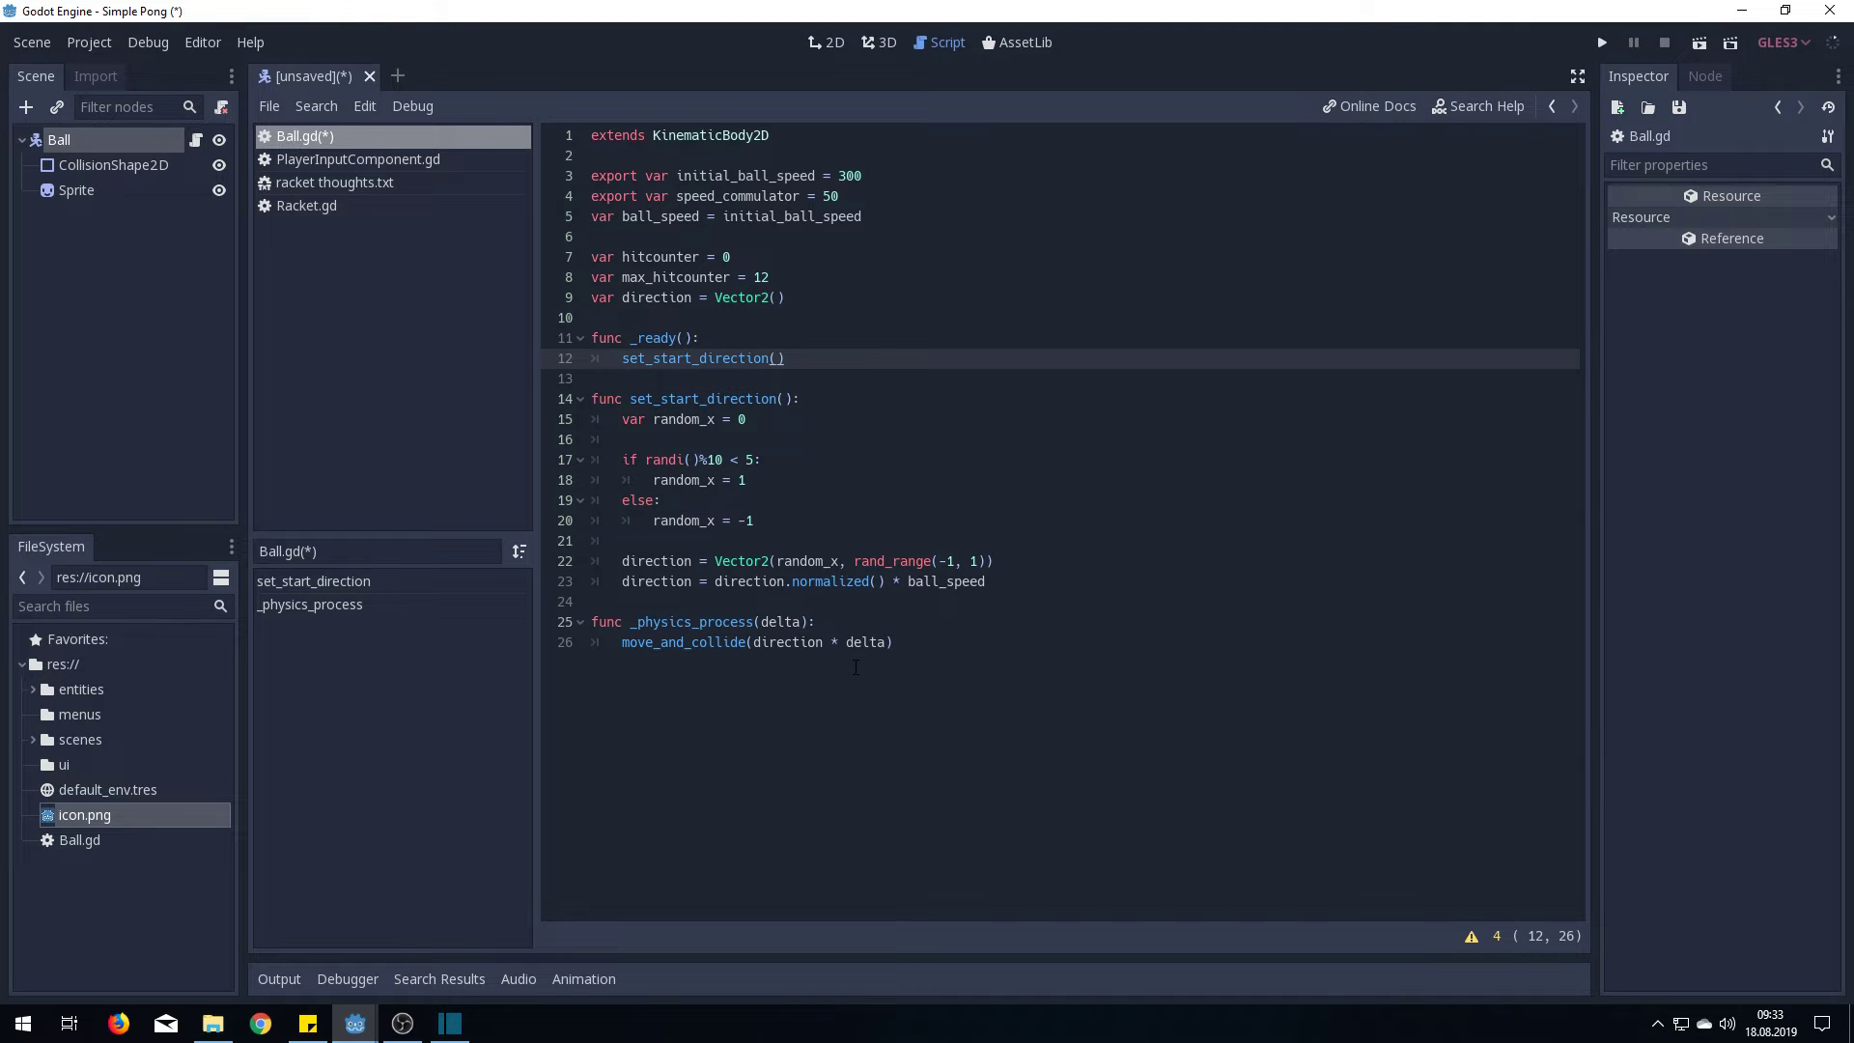
Run the ball scene, saving it as Ball.tscn in a new entities/Ball folder
{"action": "left_click", "coordinate": [1698, 42]}
{"action": "left_click", "coordinate": [862, 530]}
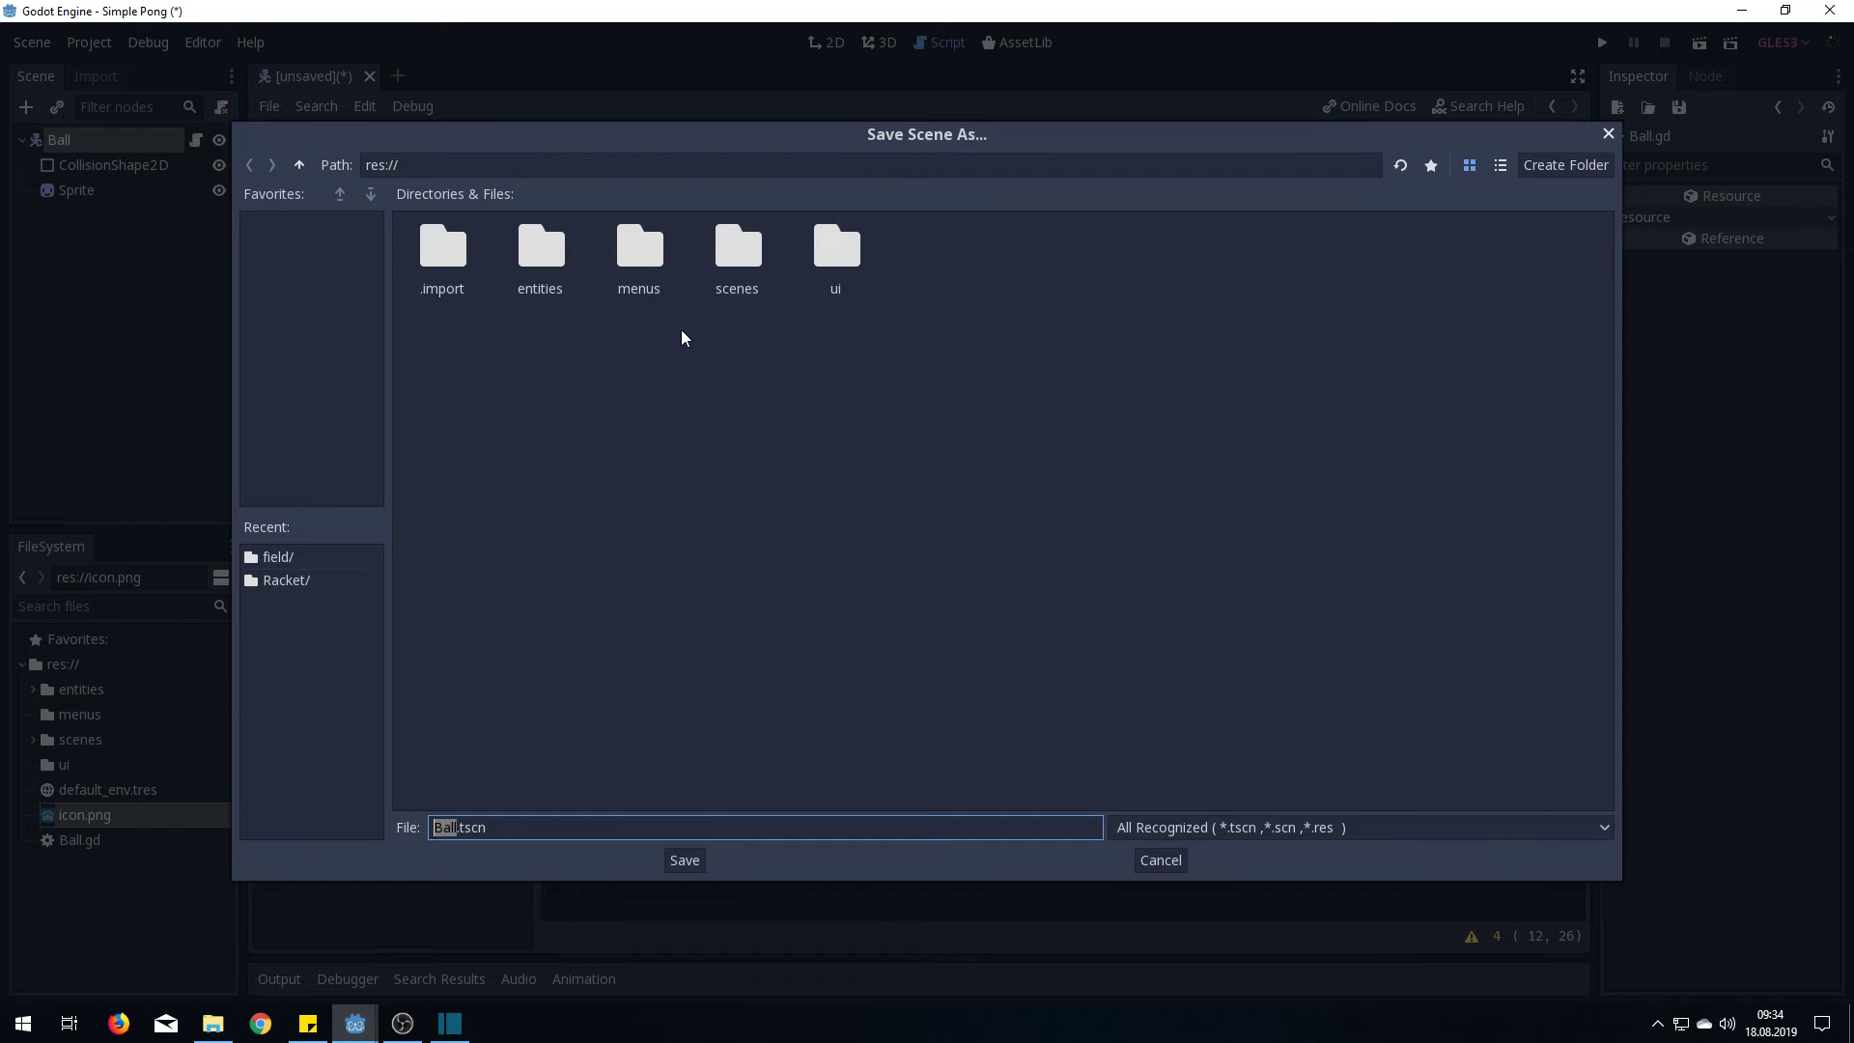
{"action": "double_click", "coordinate": [538, 254]}
{"action": "left_click", "coordinate": [1584, 171]}
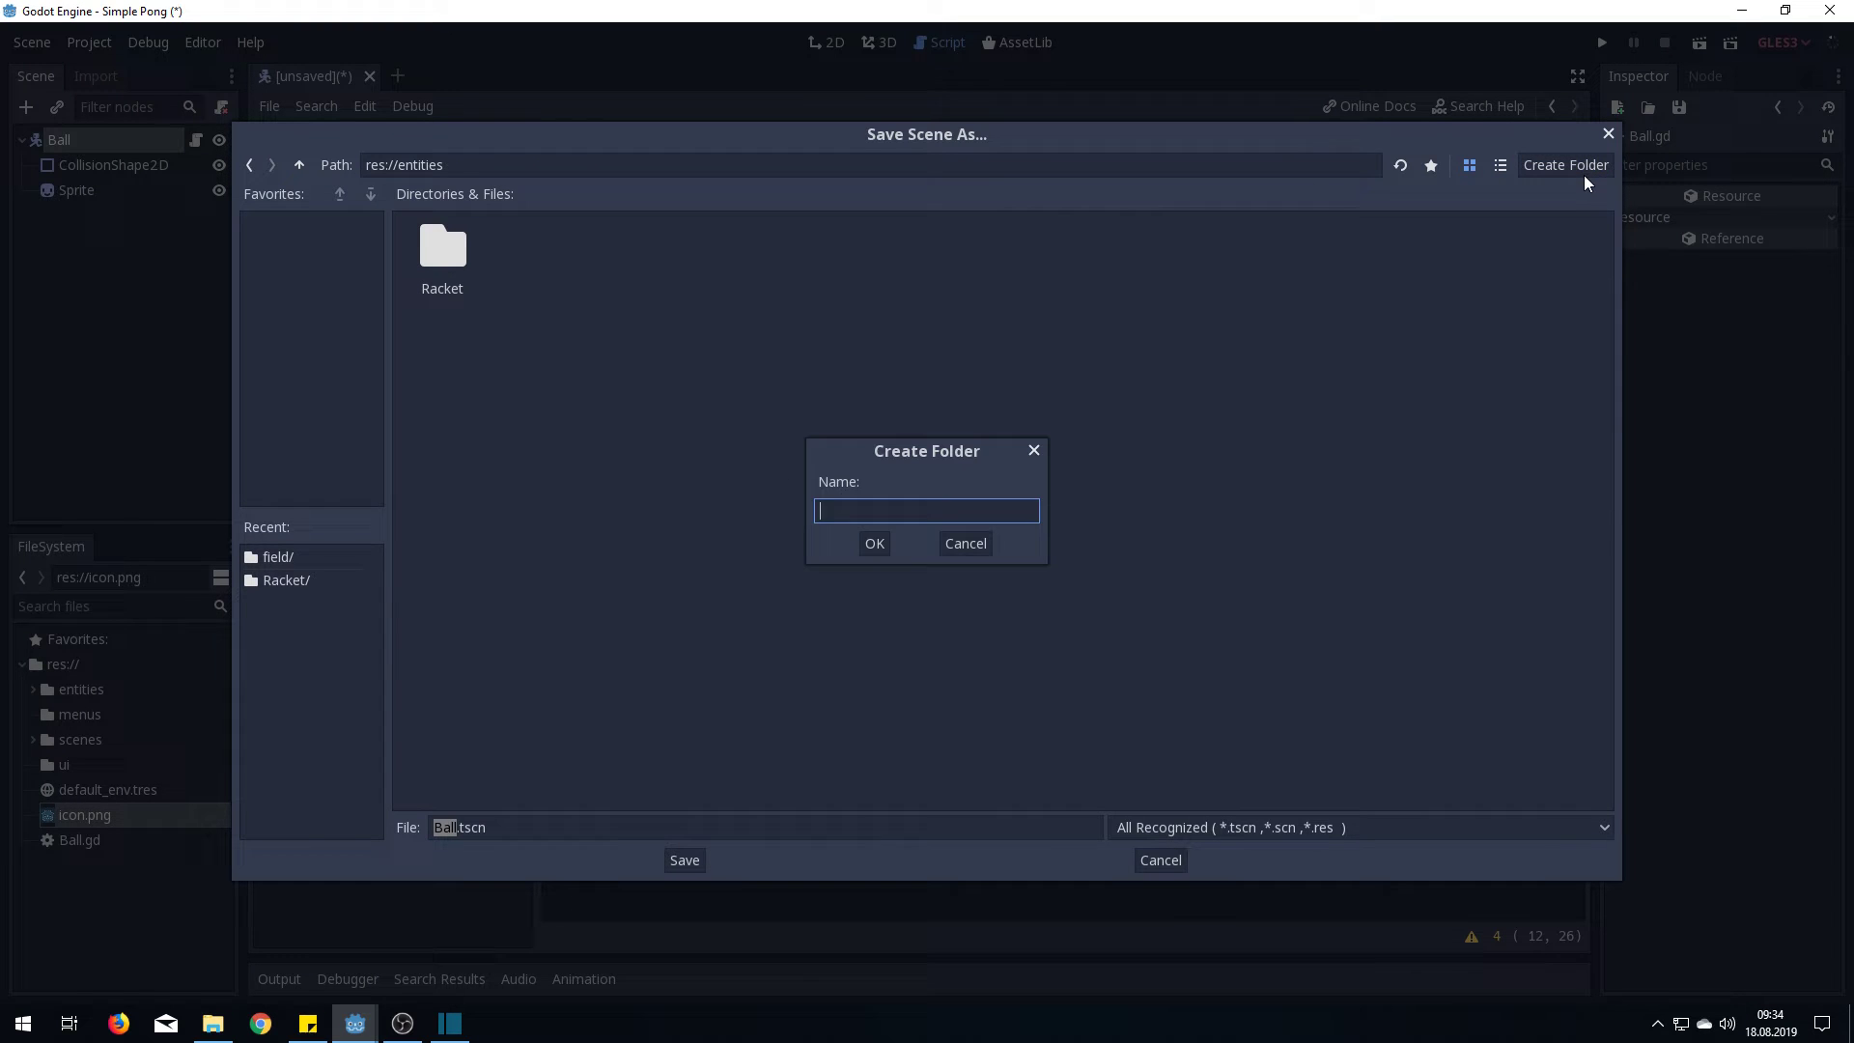
{"action": "type", "text": "Ball"}
{"action": "key", "text": "Return"}
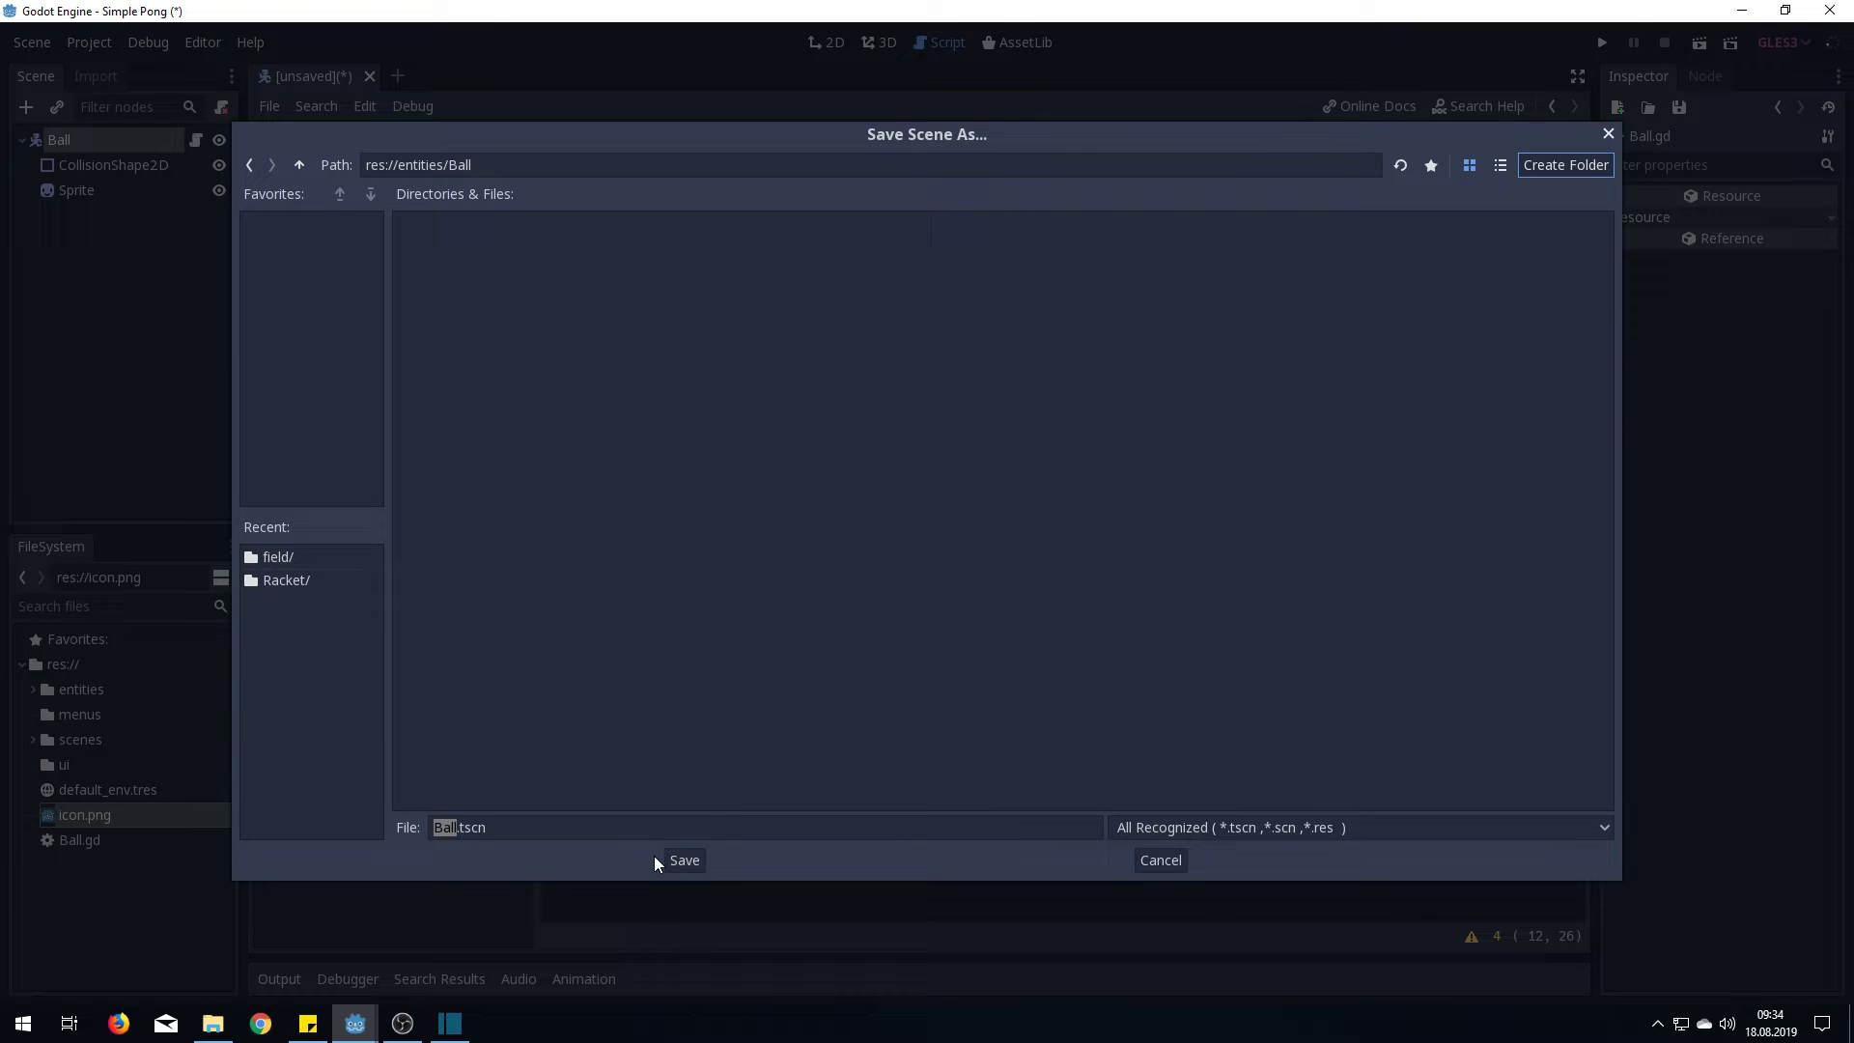
{"action": "left_click", "coordinate": [685, 860]}
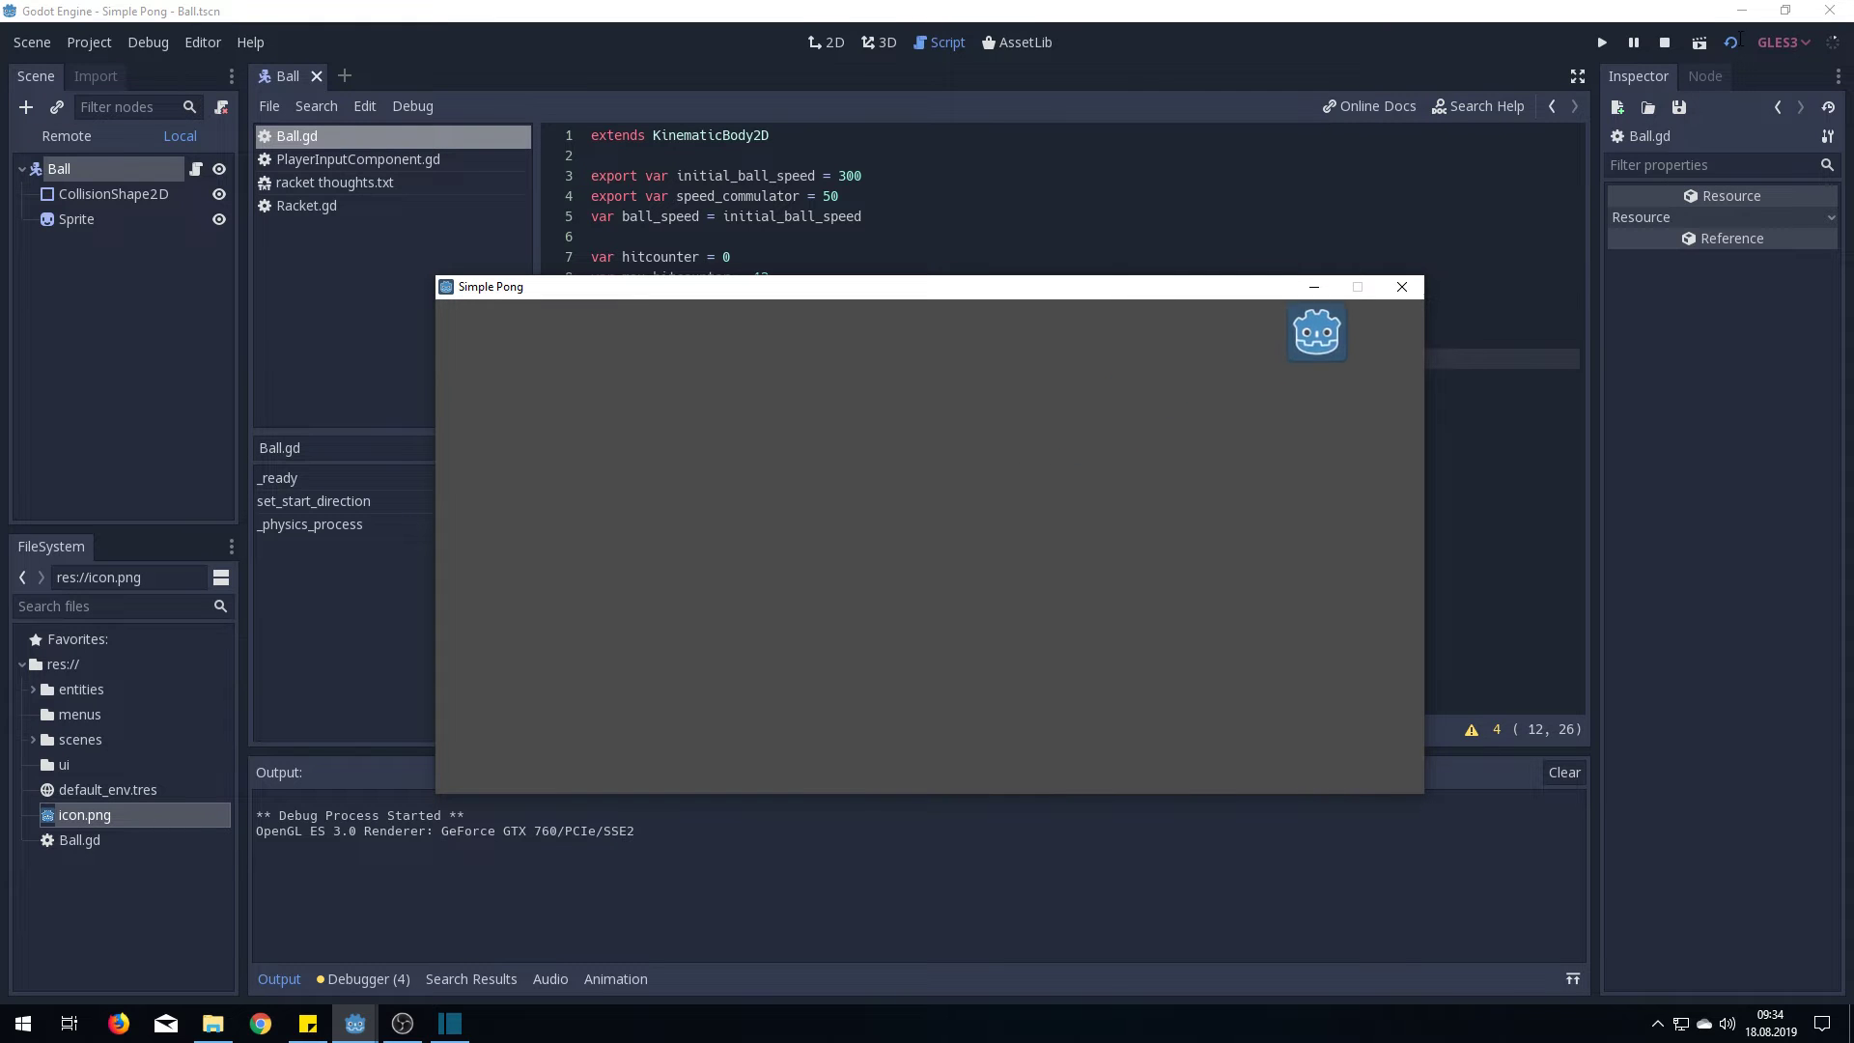
Test-run the Ball scene several times, then close the game window
{"action": "left_click", "coordinate": [1700, 41]}
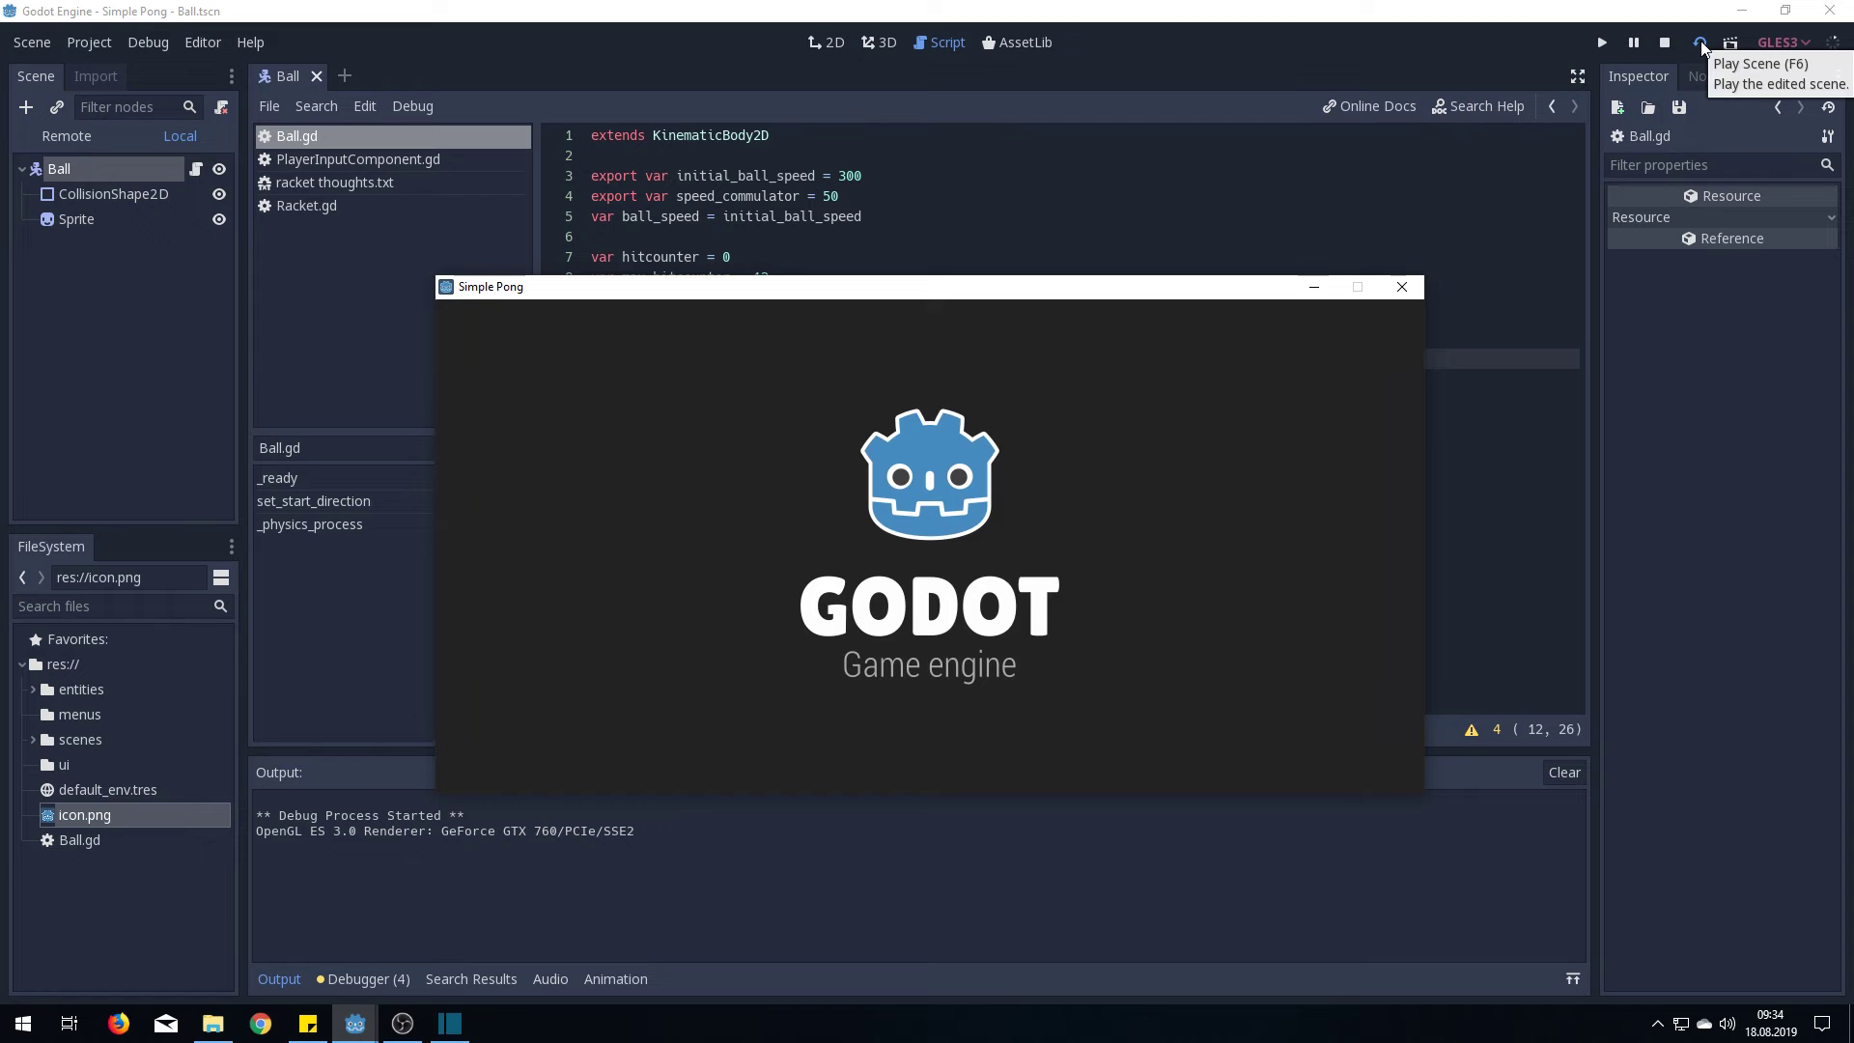
{"action": "left_click", "coordinate": [1702, 40]}
{"action": "left_click", "coordinate": [1702, 41]}
{"action": "left_click", "coordinate": [1400, 285]}
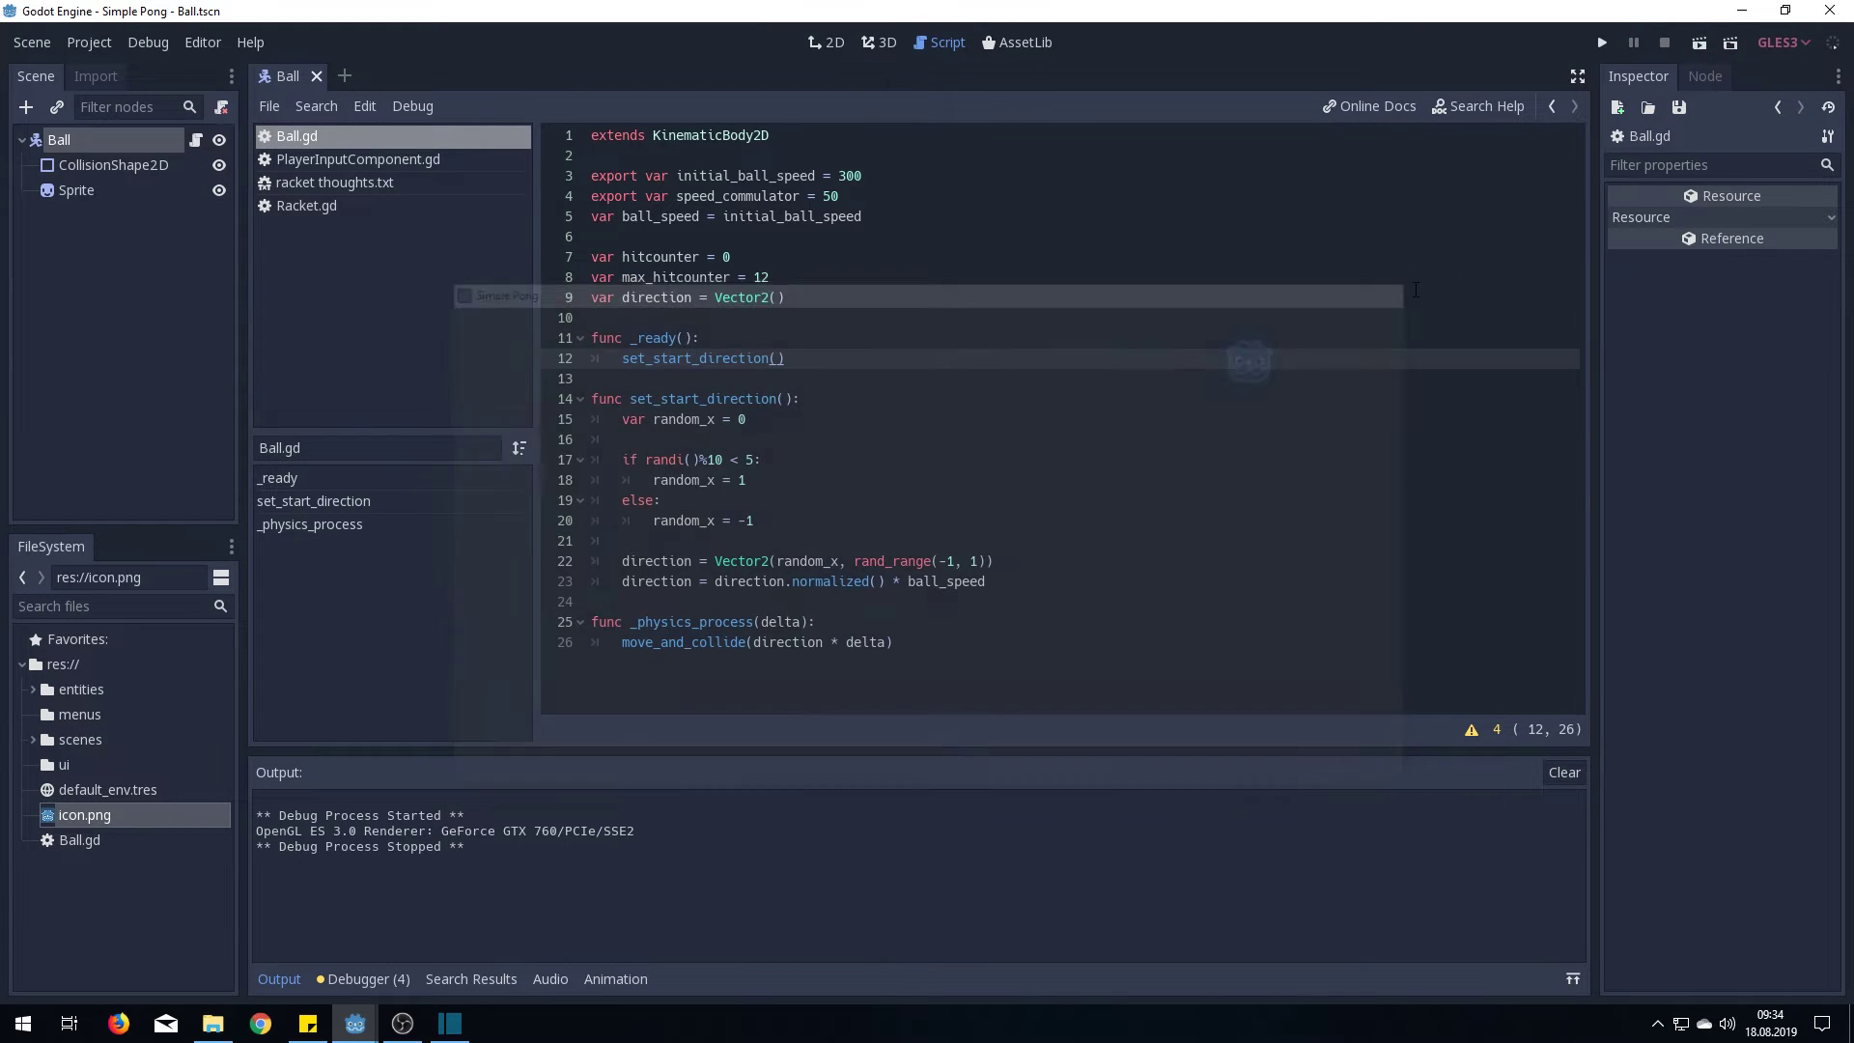
Add randomize() as the first line of the _ready() function
{"action": "left_click", "coordinate": [733, 342]}
{"action": "key", "text": "Return"}
{"action": "type", "text": "randomi"}
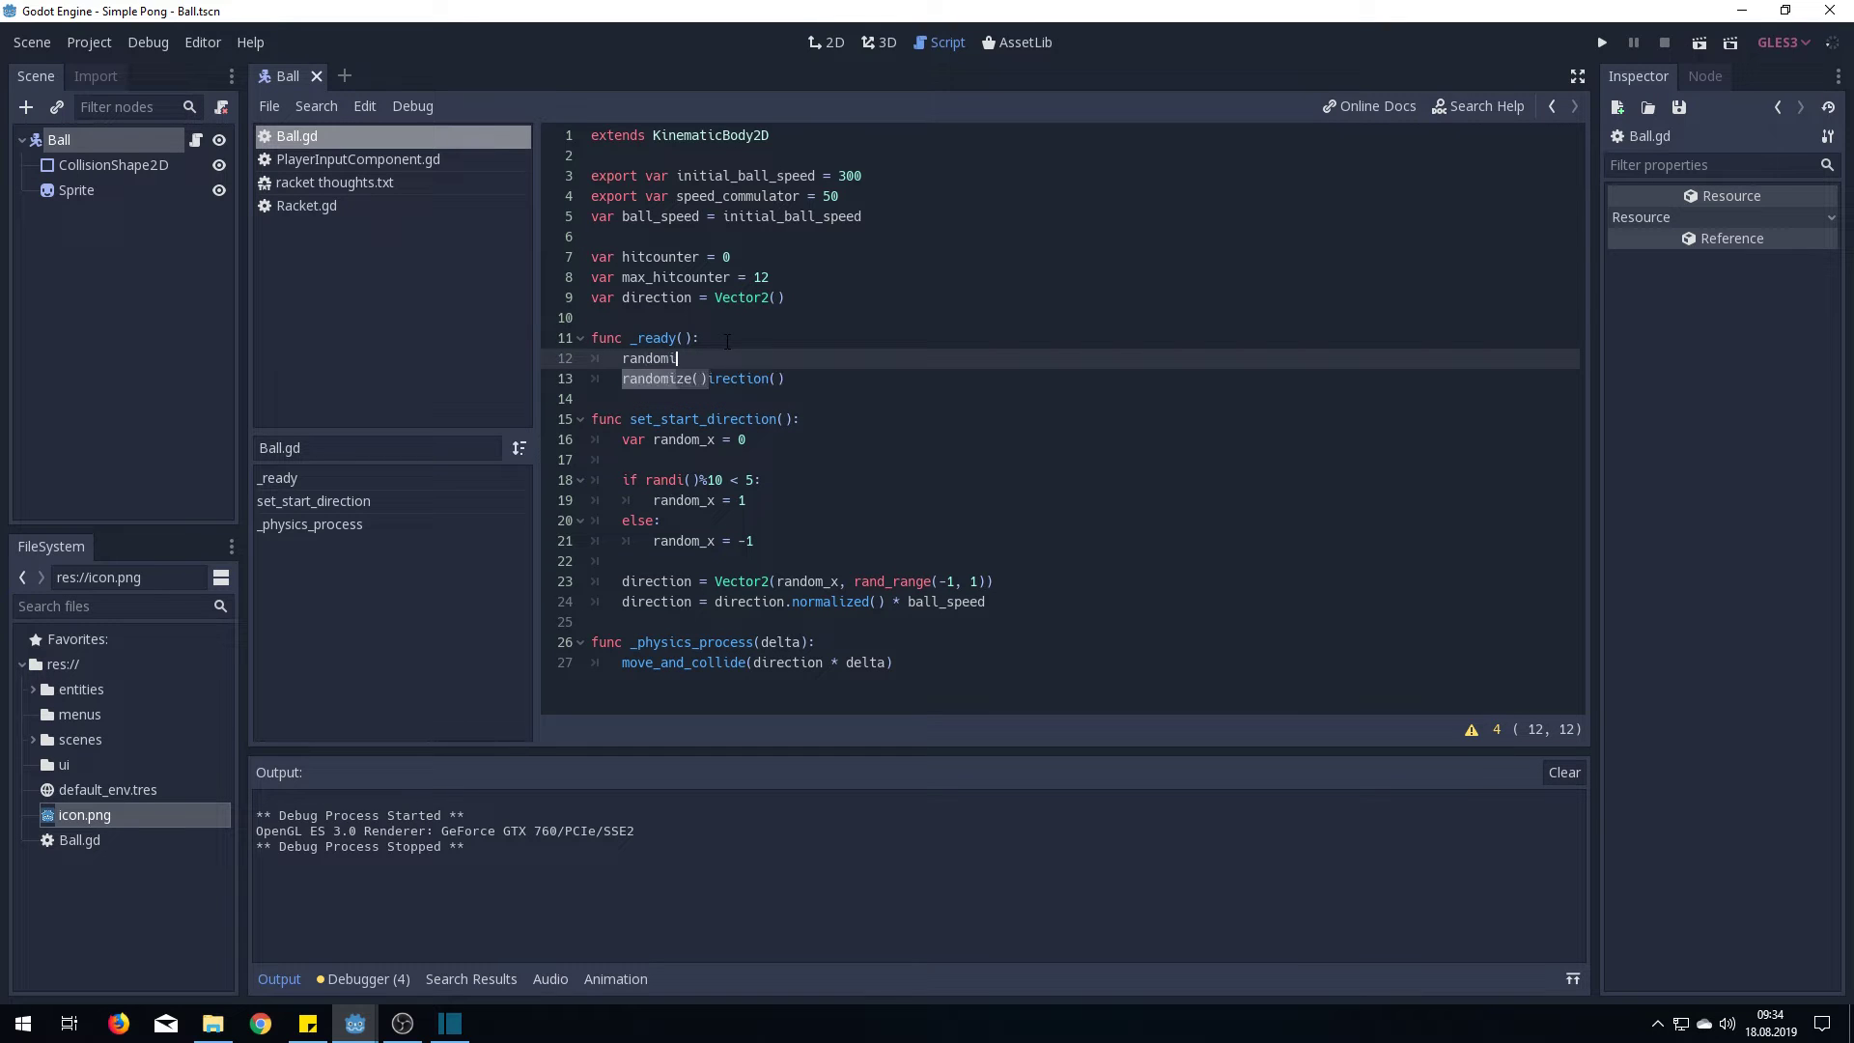
{"action": "type", "text": "ze"}
{"action": "key", "text": "Return"}
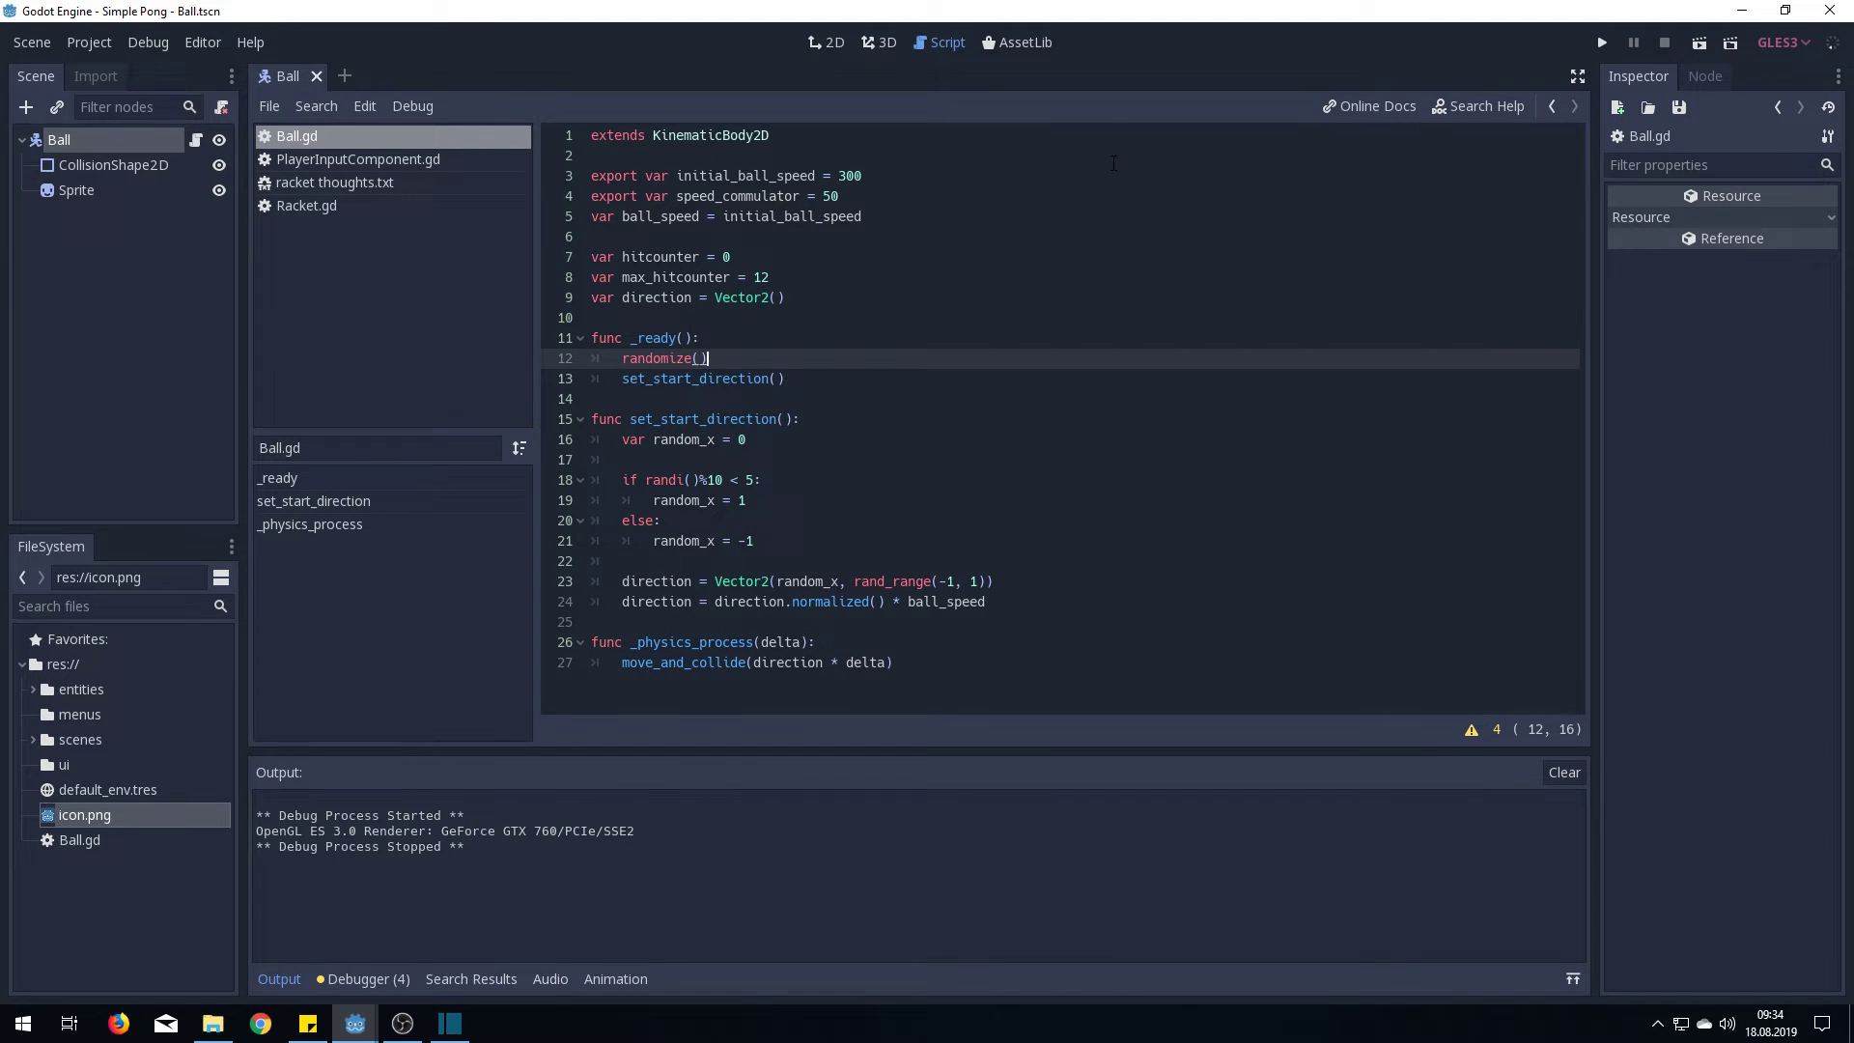
{"action": "left_click", "coordinate": [1696, 45]}
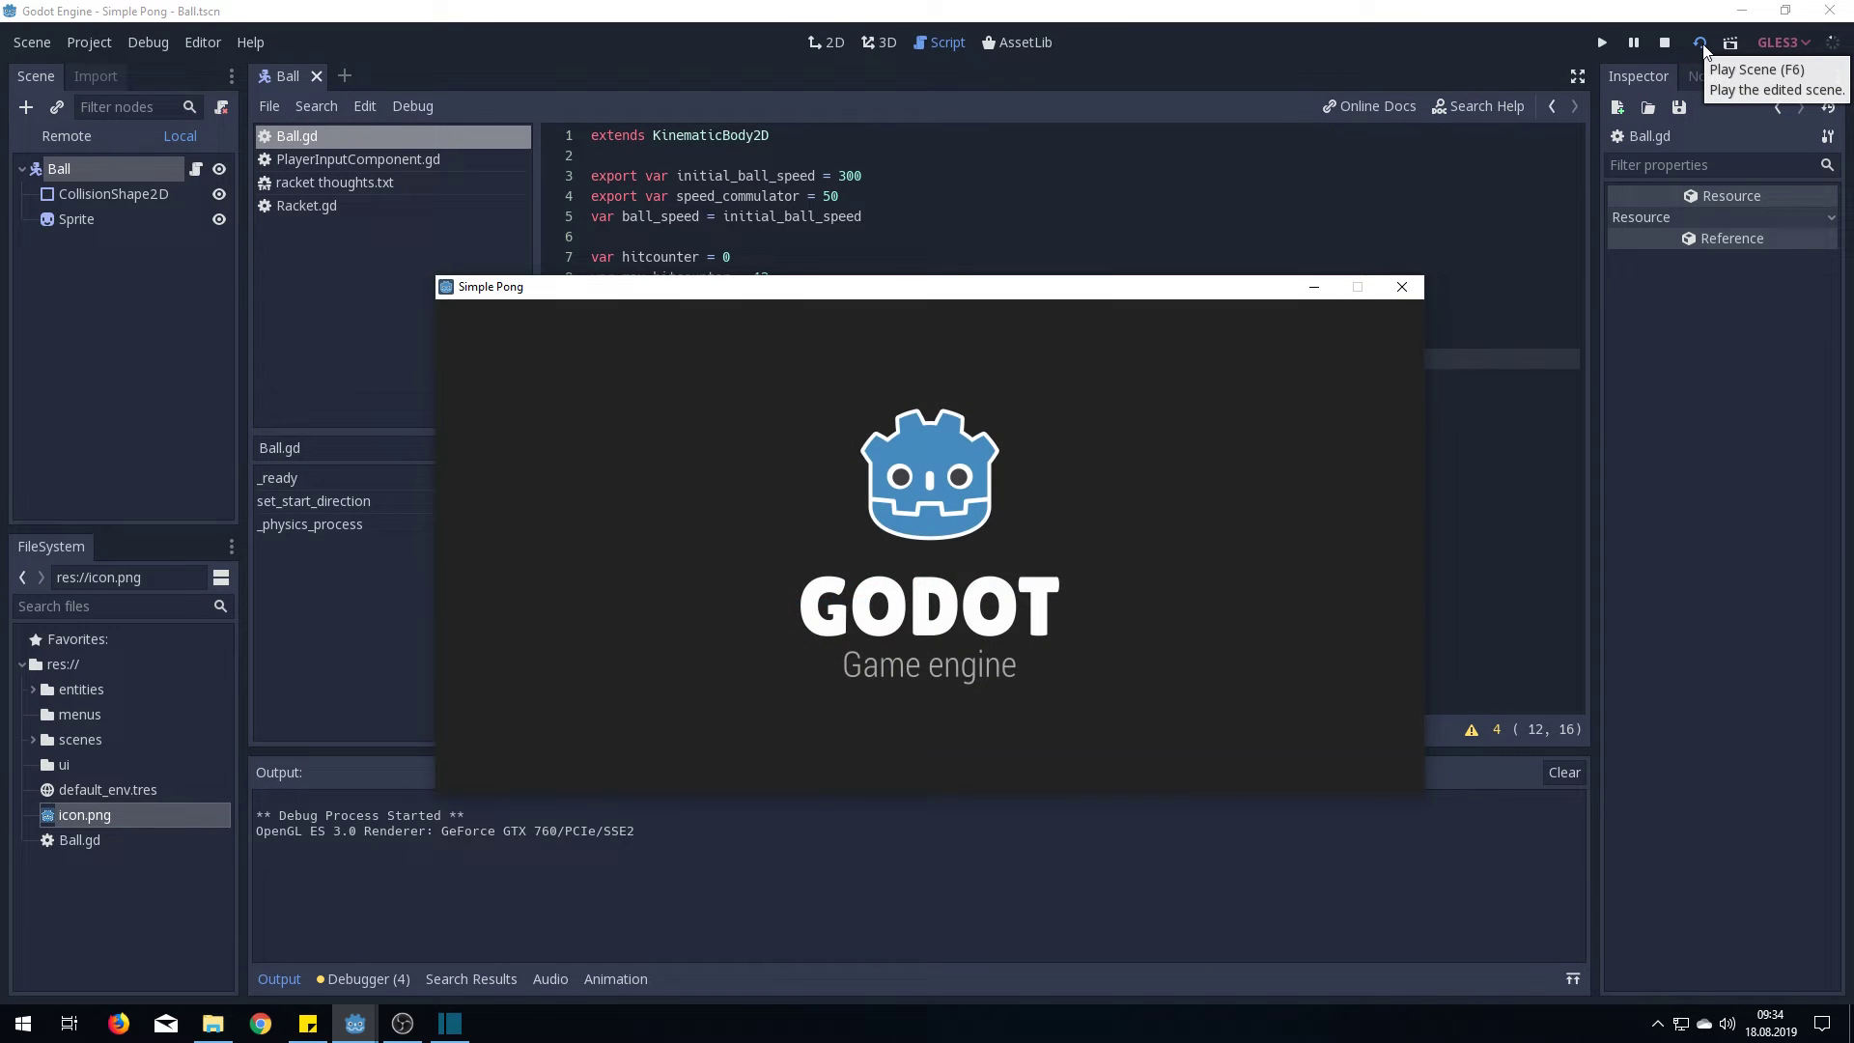
{"action": "left_click", "coordinate": [1703, 44]}
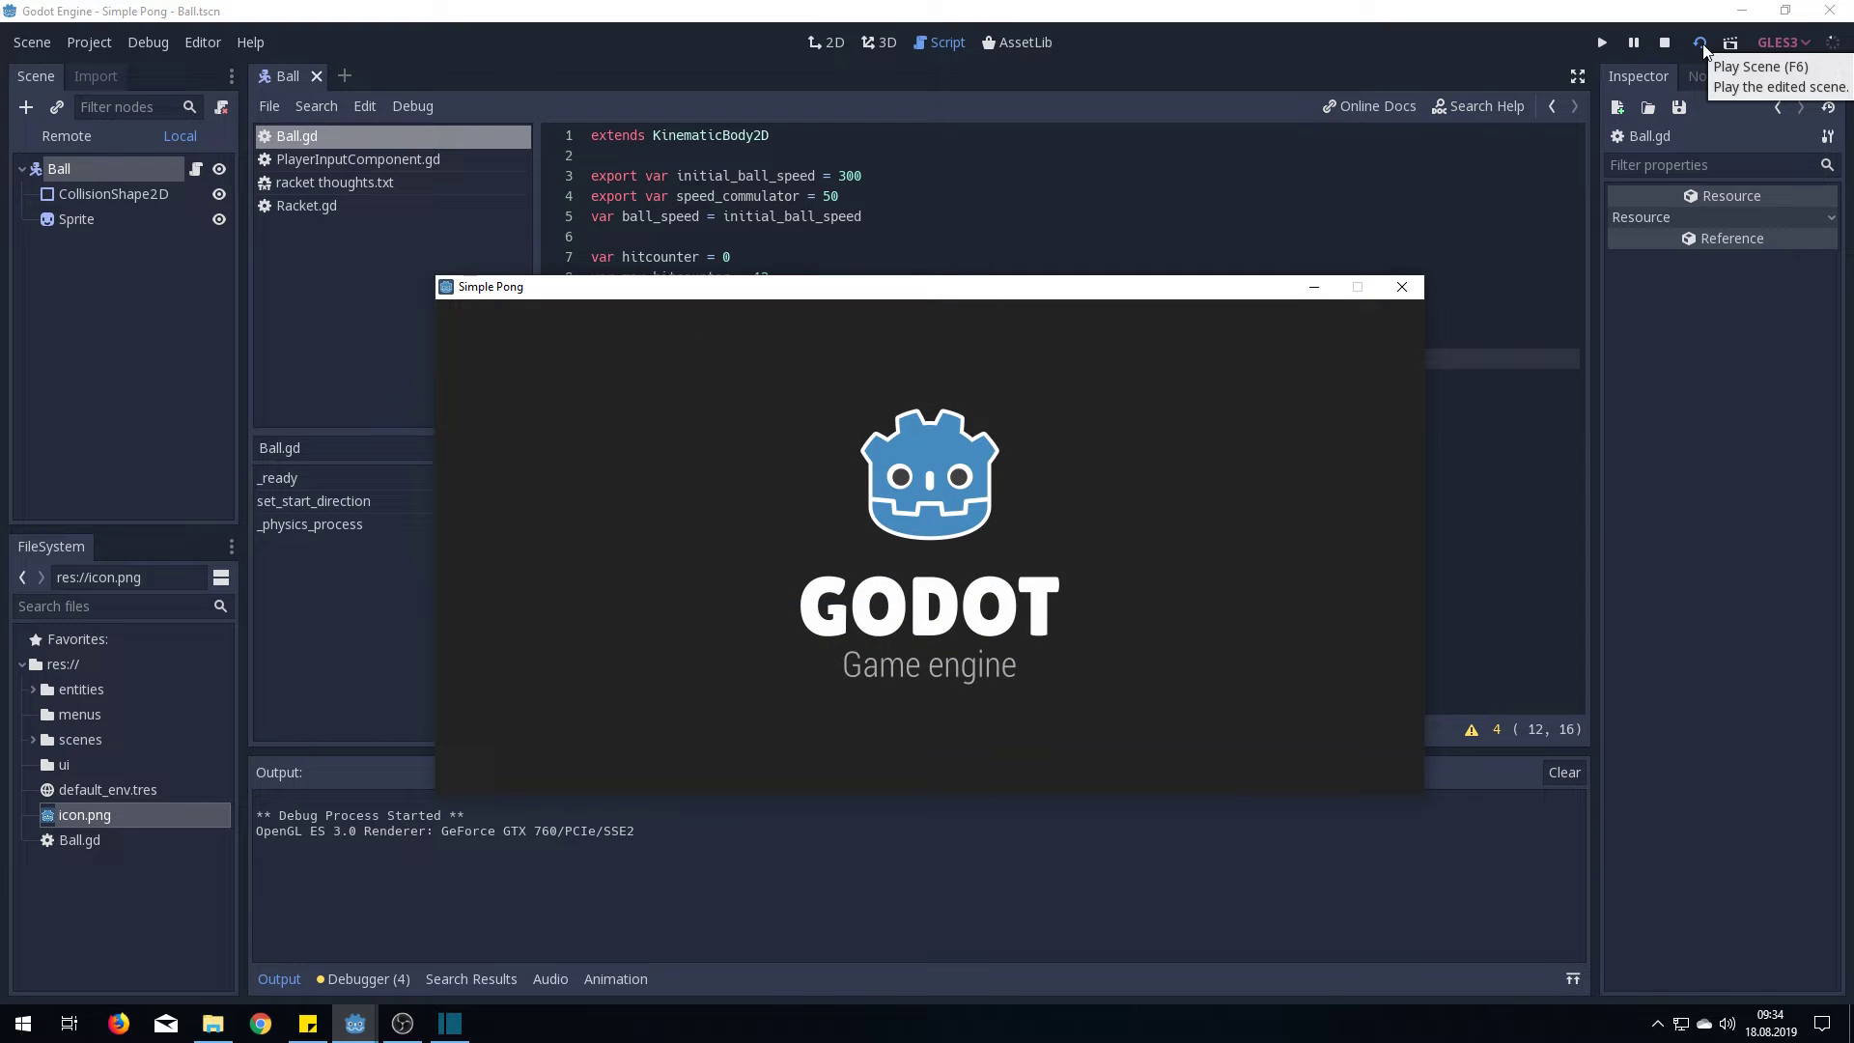
{"action": "left_click", "coordinate": [1703, 44]}
{"action": "left_click", "coordinate": [1703, 44]}
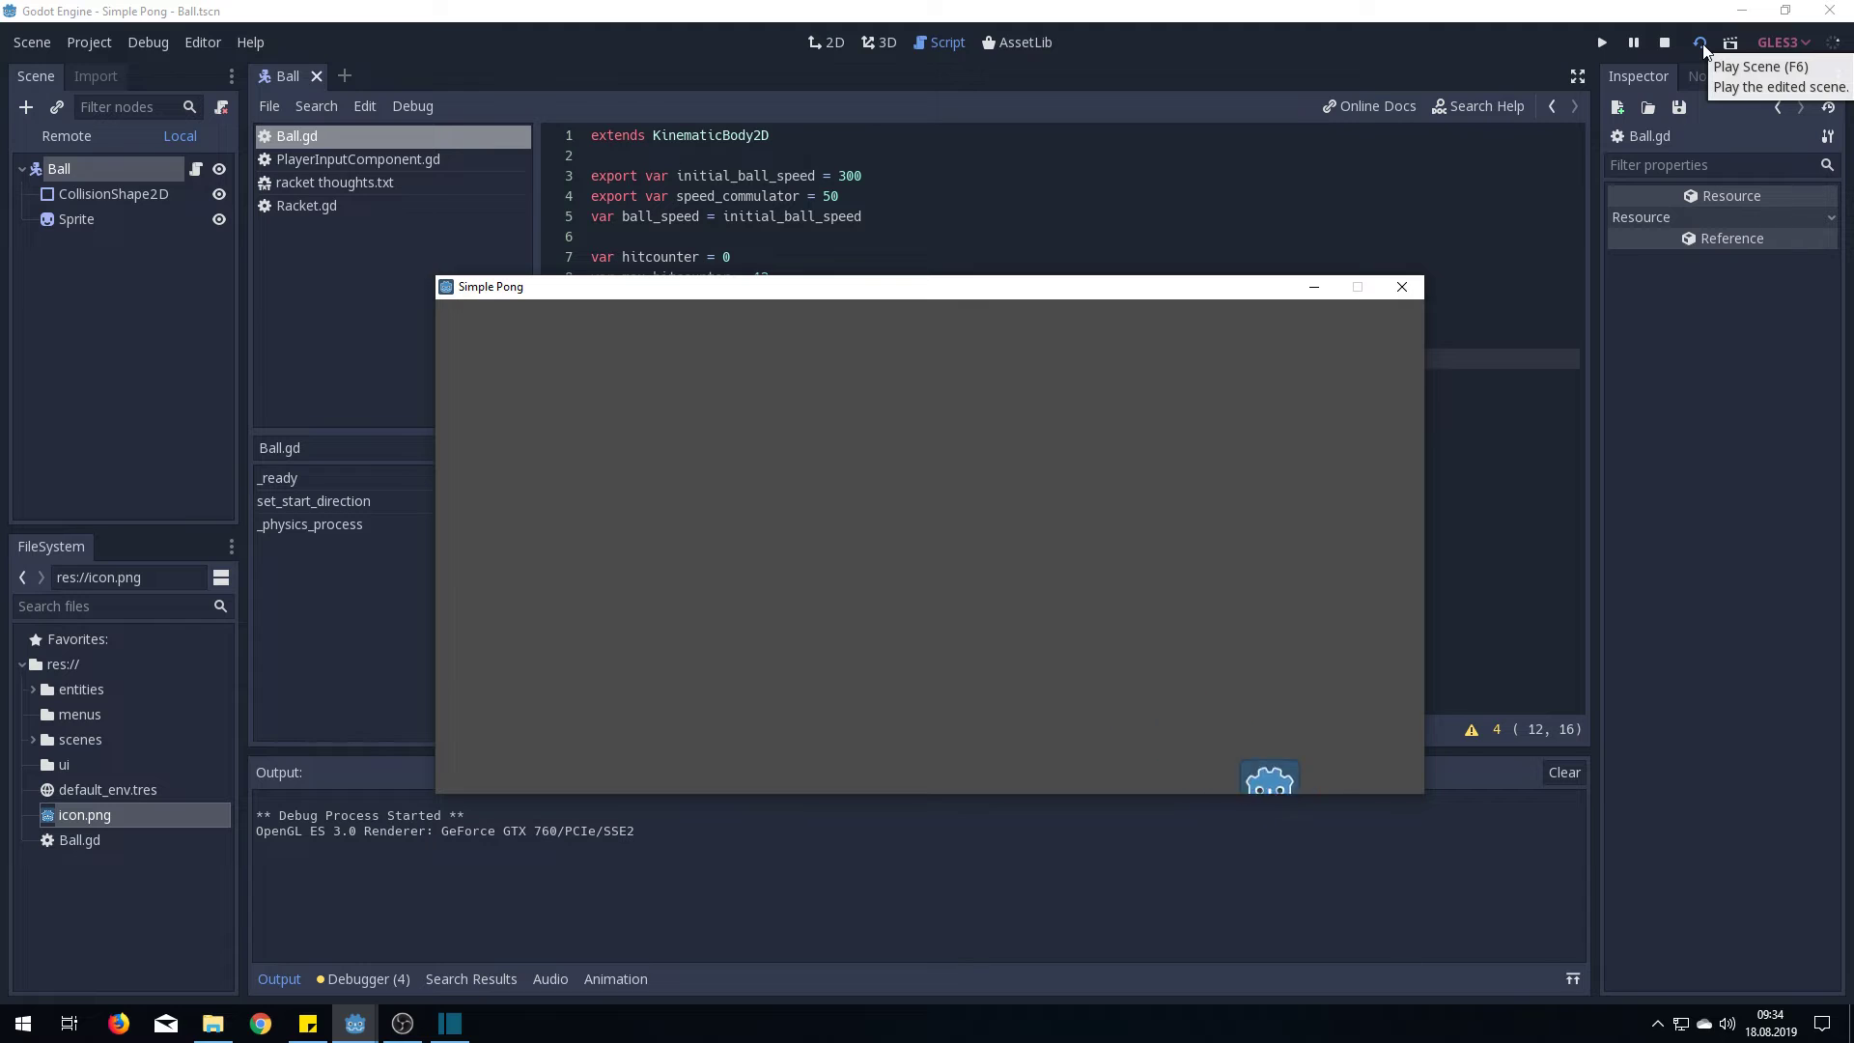
{"action": "left_click", "coordinate": [1400, 285]}
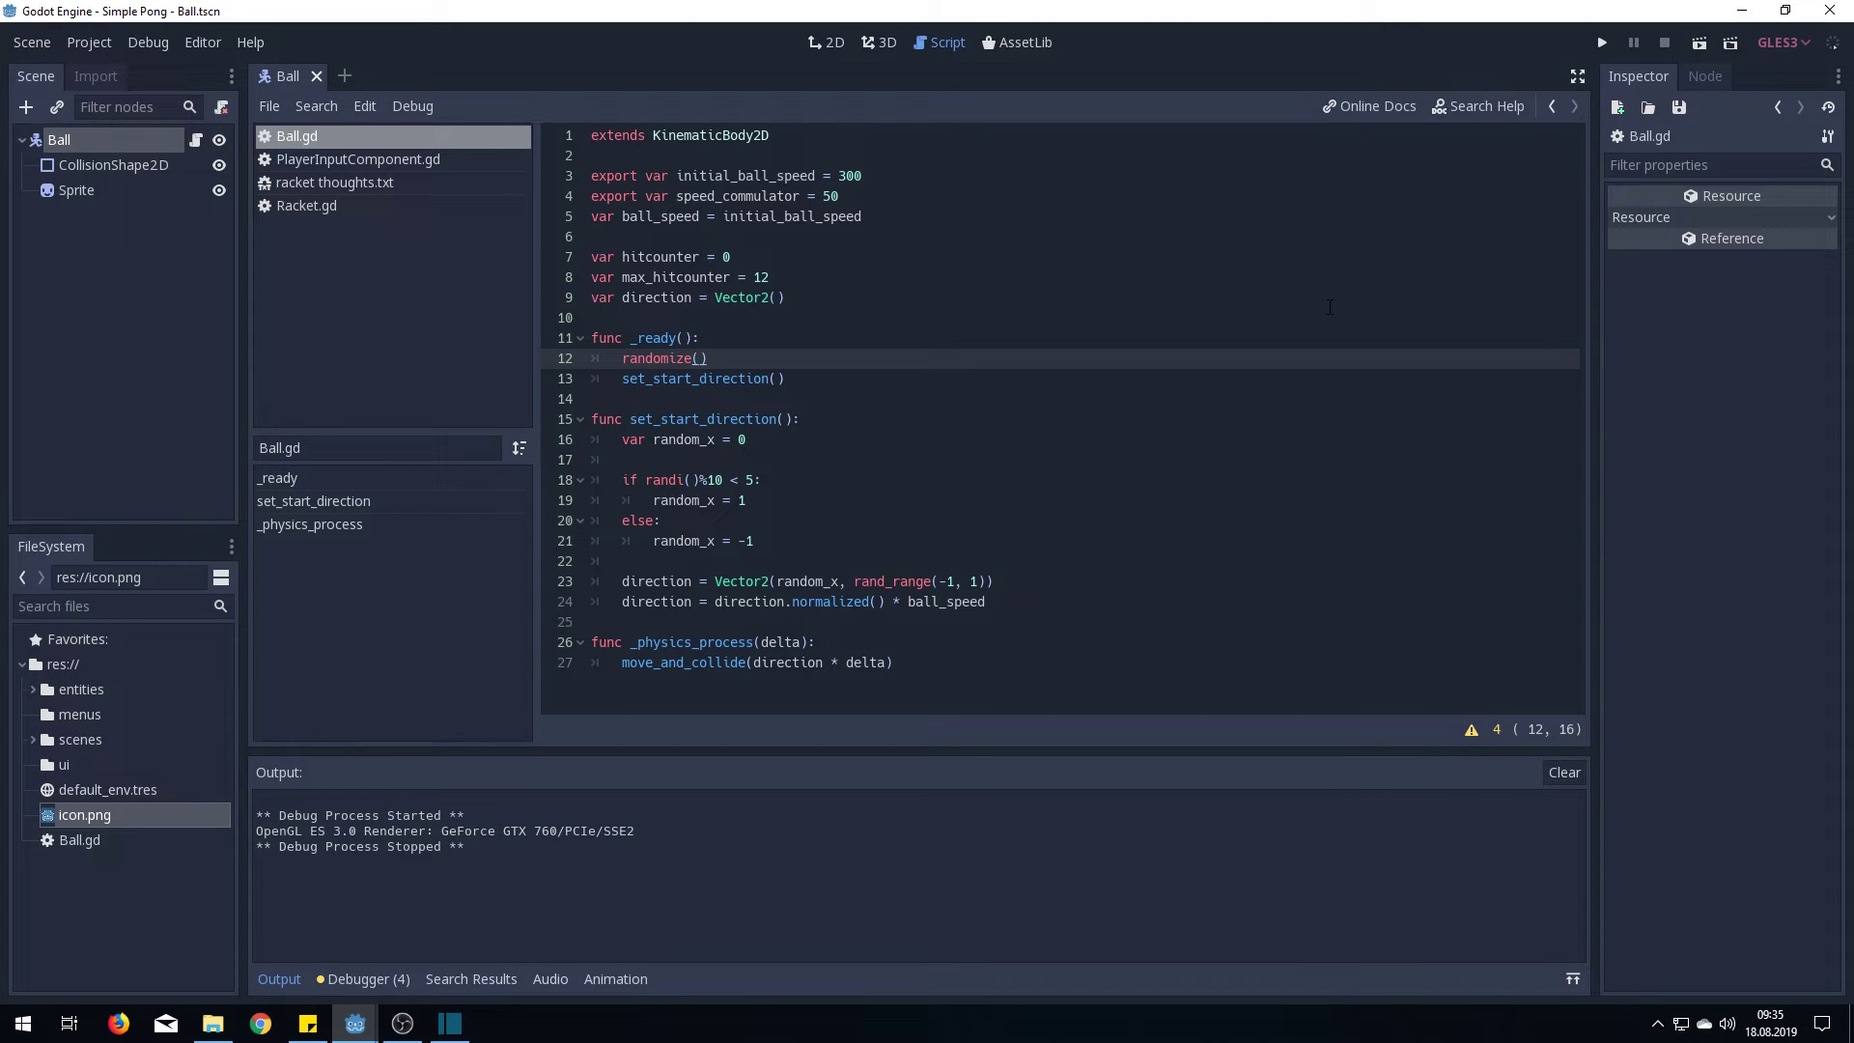
Add an 'if collision:' branch setting direction = direction.bounce(collision.normal)
{"action": "left_click", "coordinate": [974, 655]}
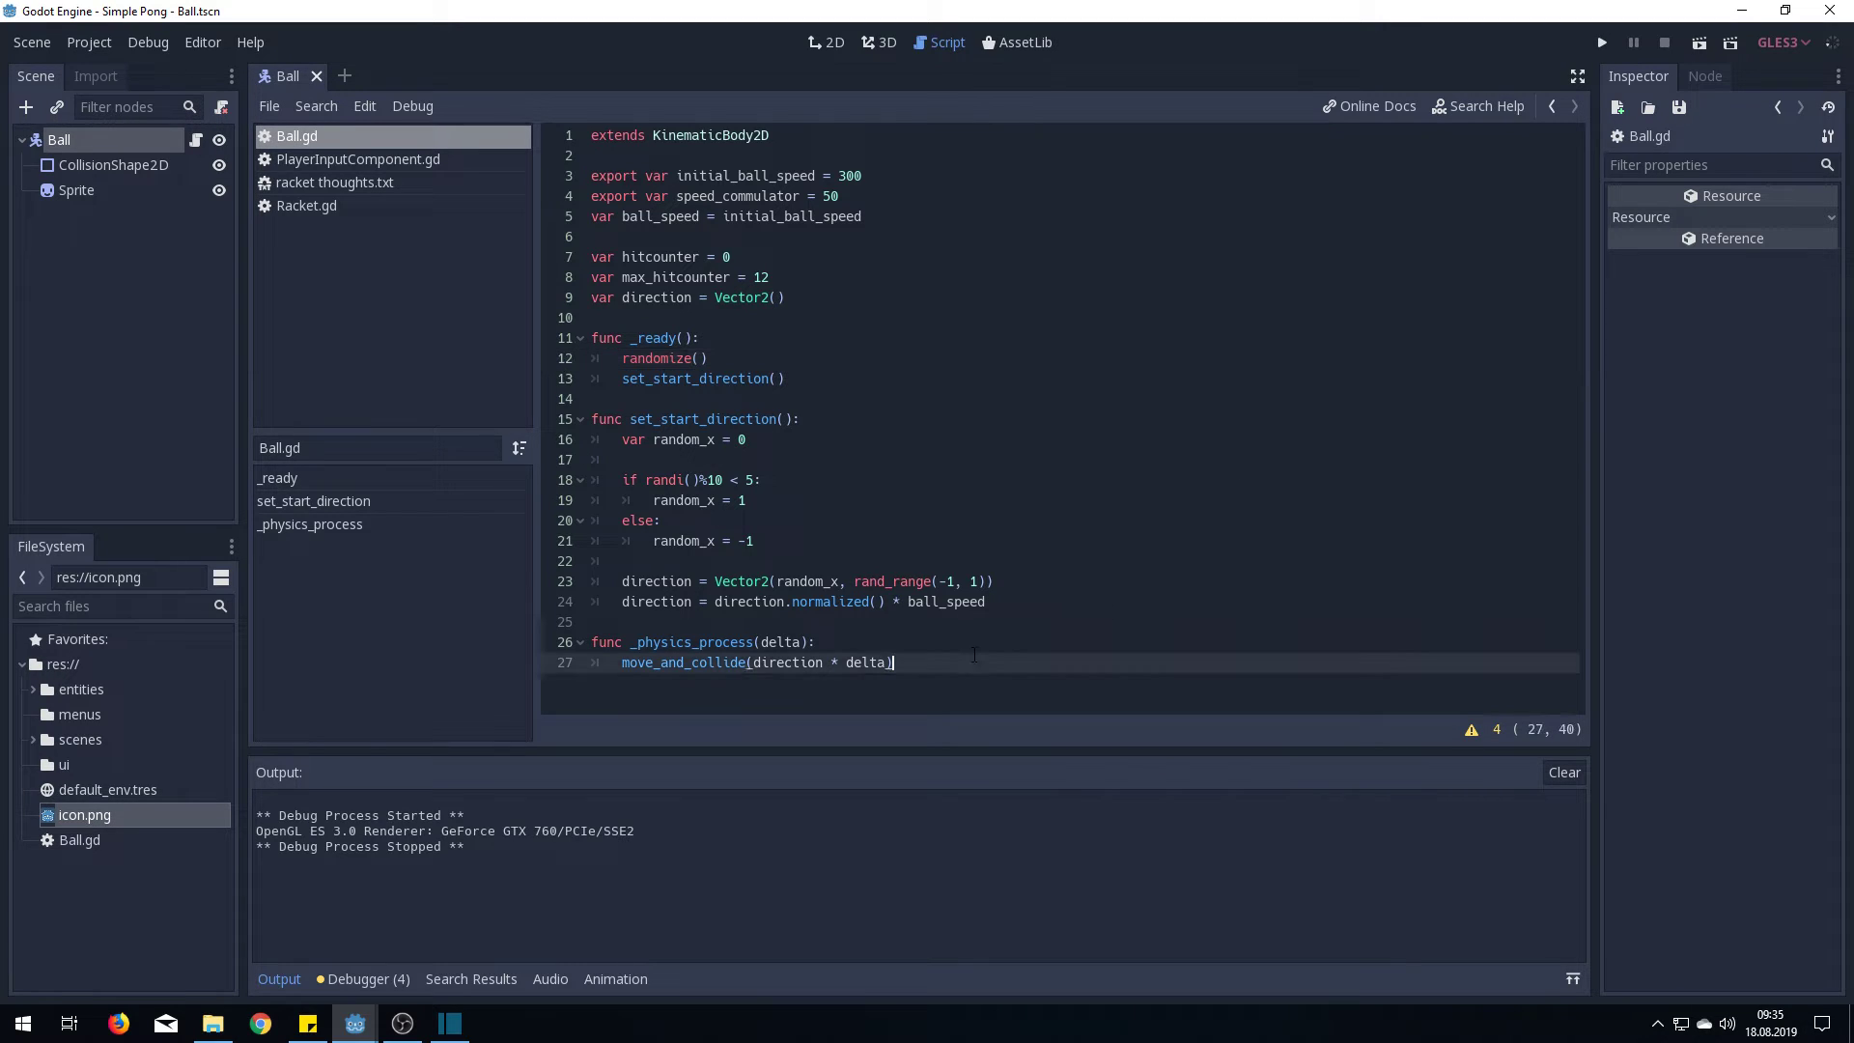
{"action": "key", "text": "Home"}
{"action": "type", "text": "var collisi"}
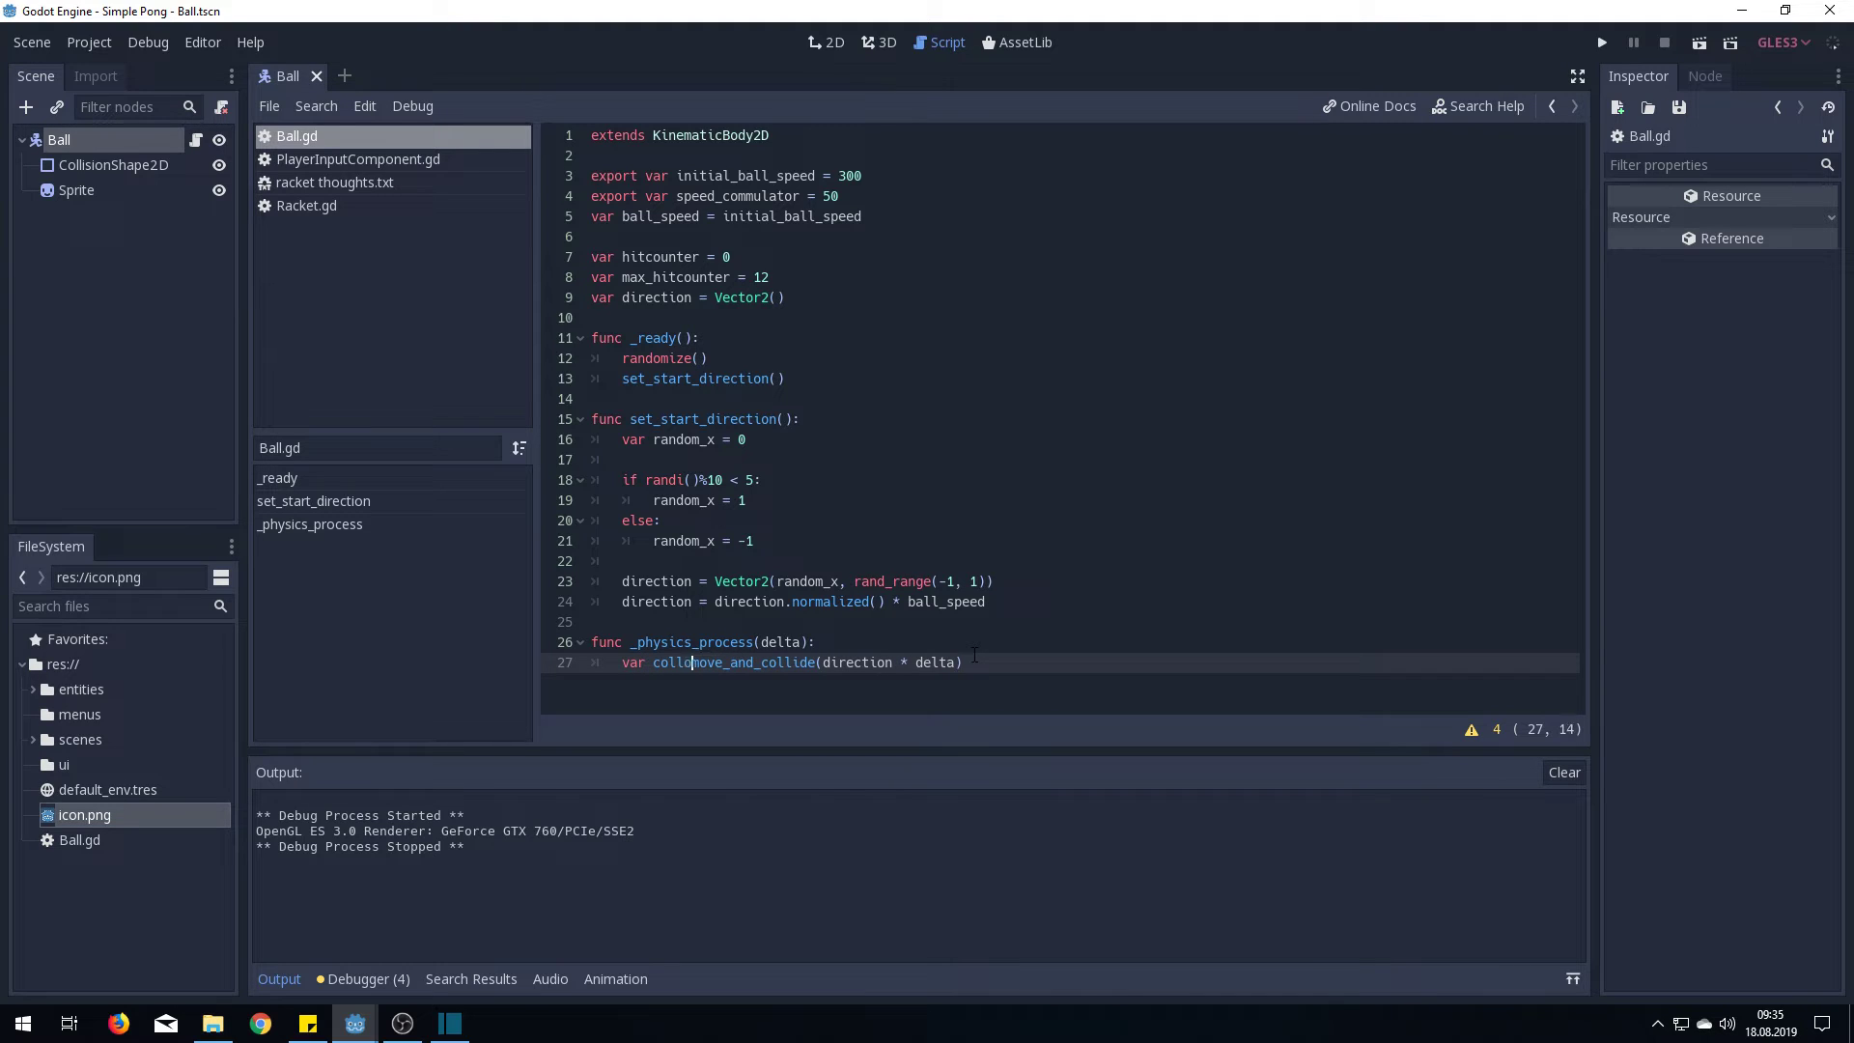
{"action": "type", "text": "on ="}
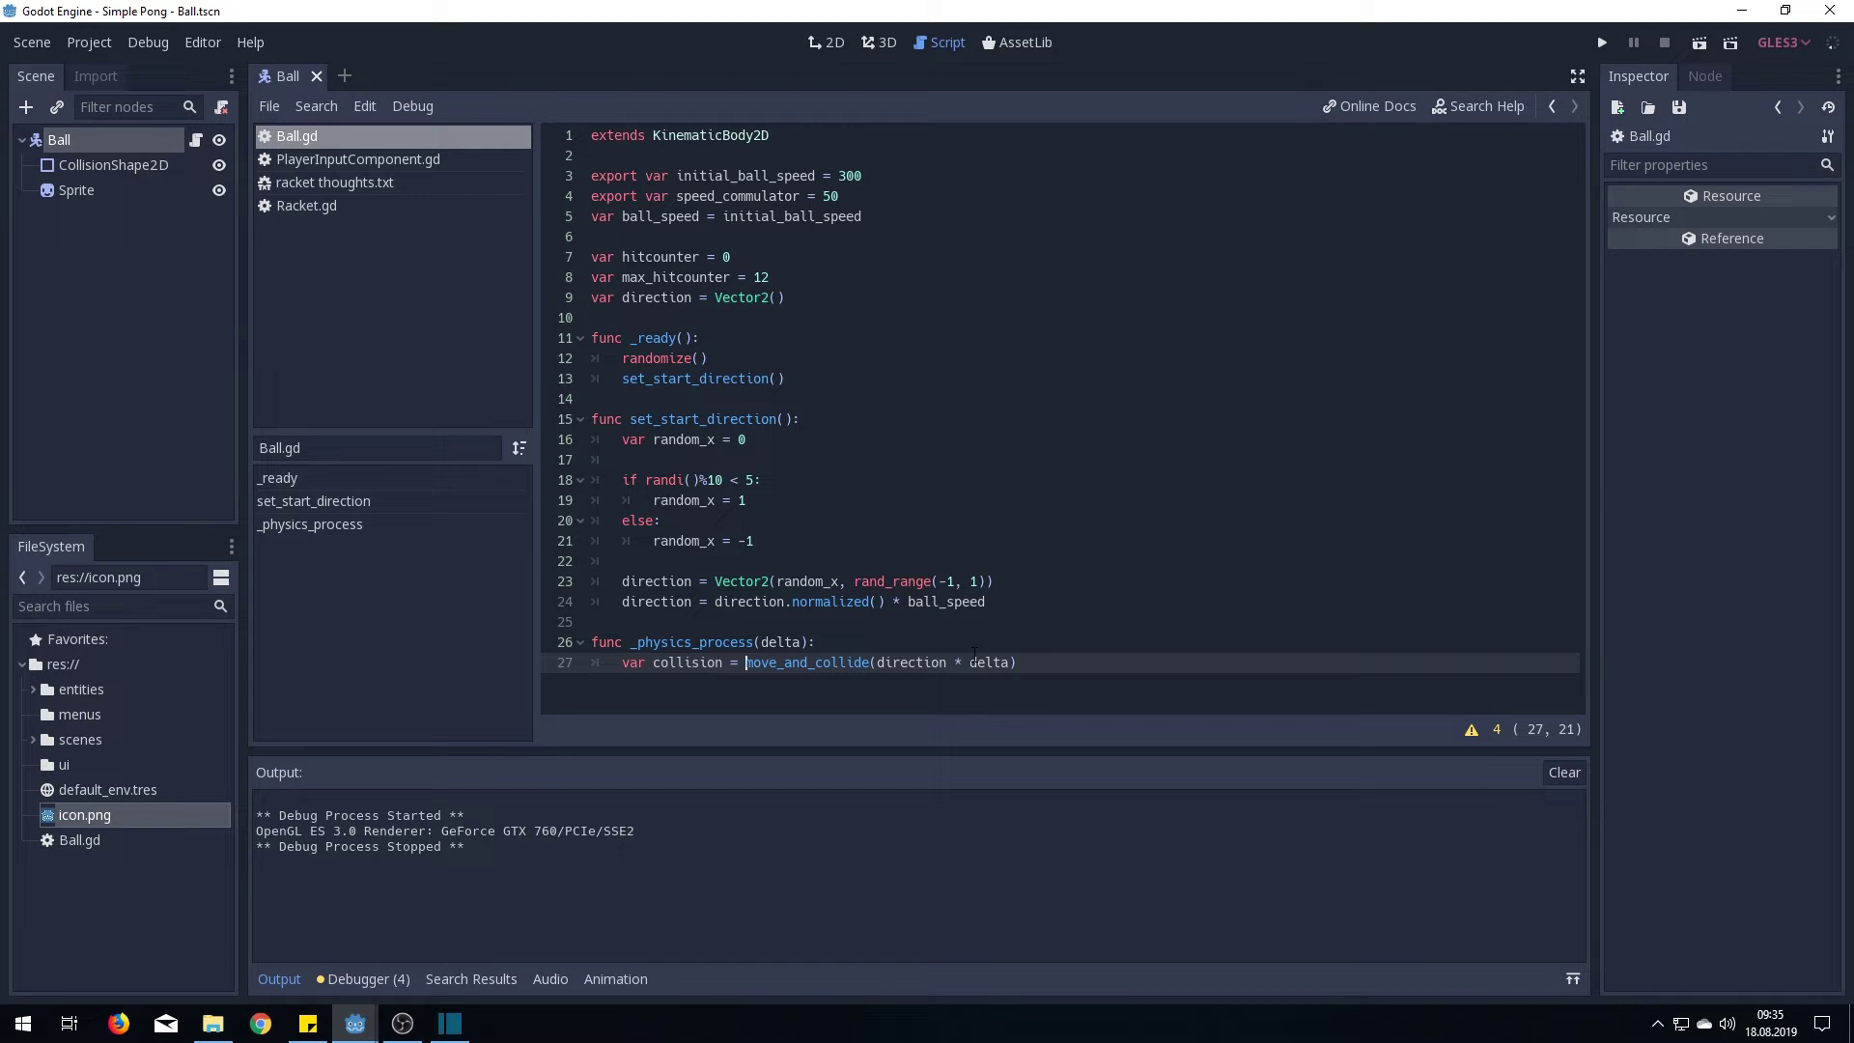
{"action": "key", "text": "End"}
{"action": "key", "text": "Return"}
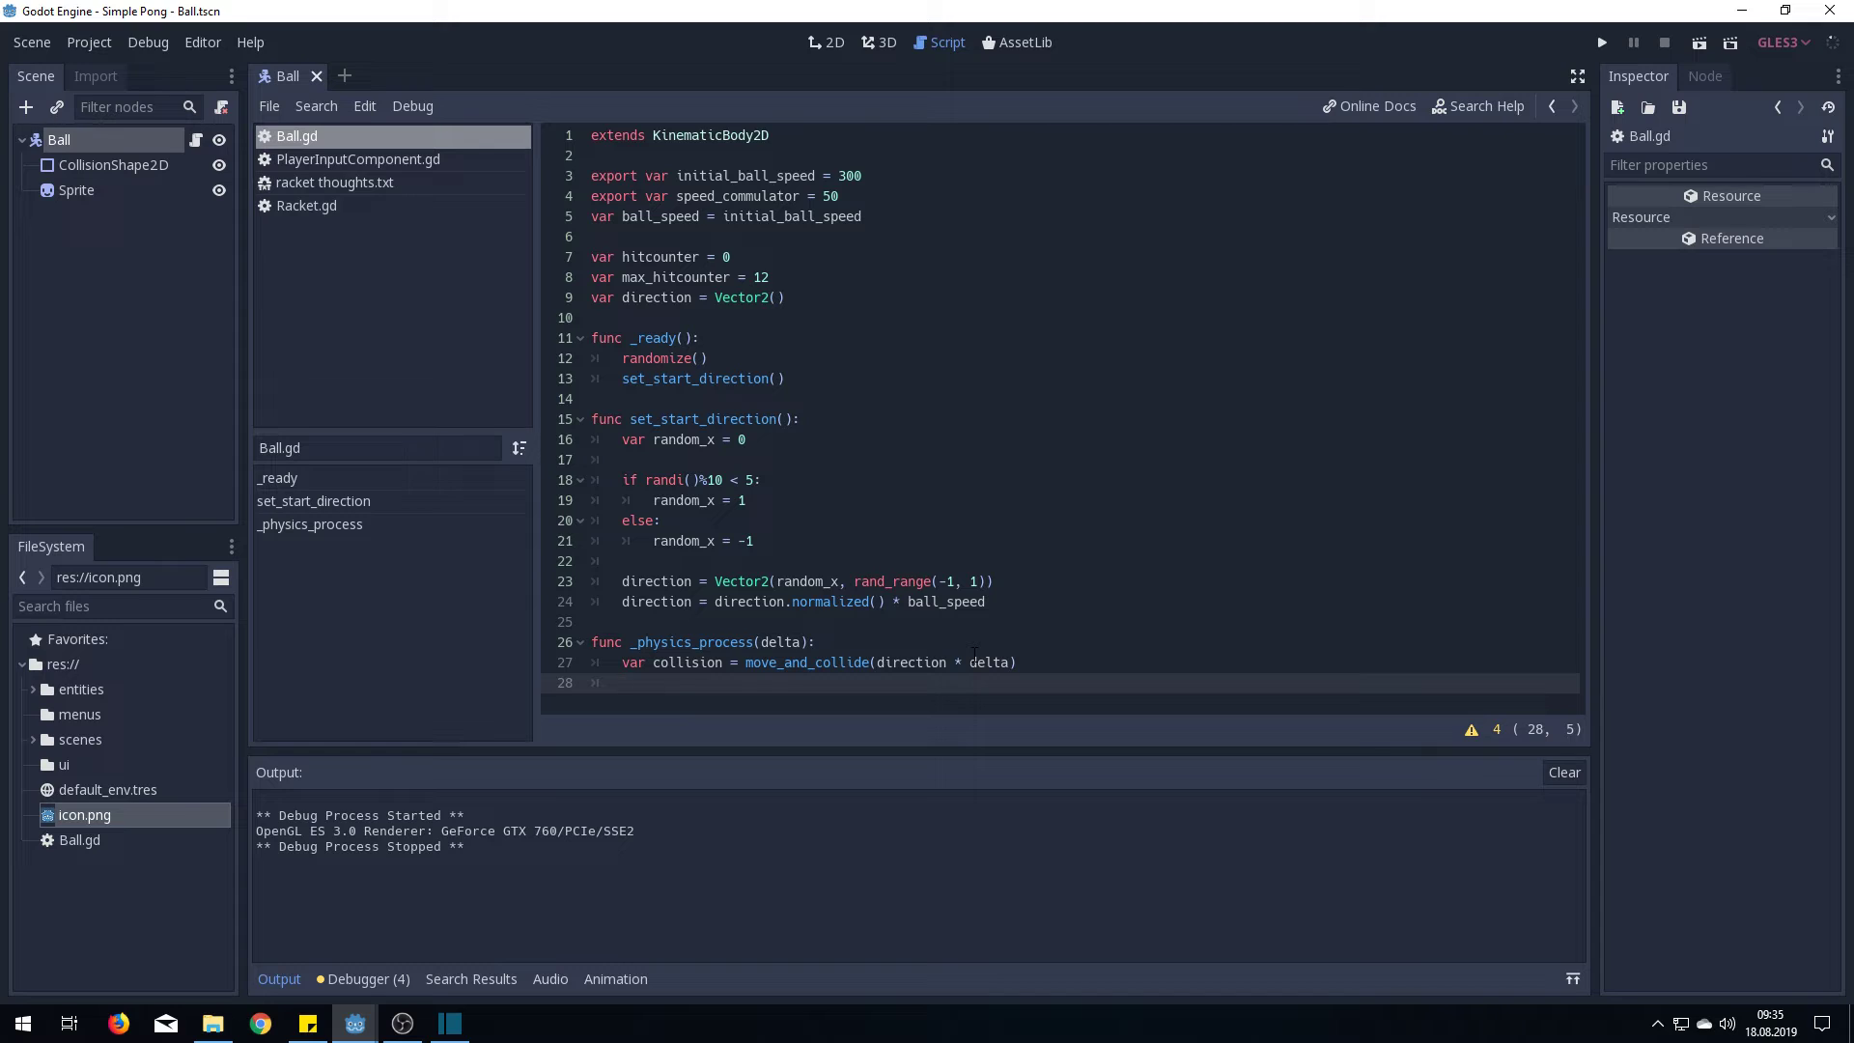
{"action": "type", "text": "if collision"}
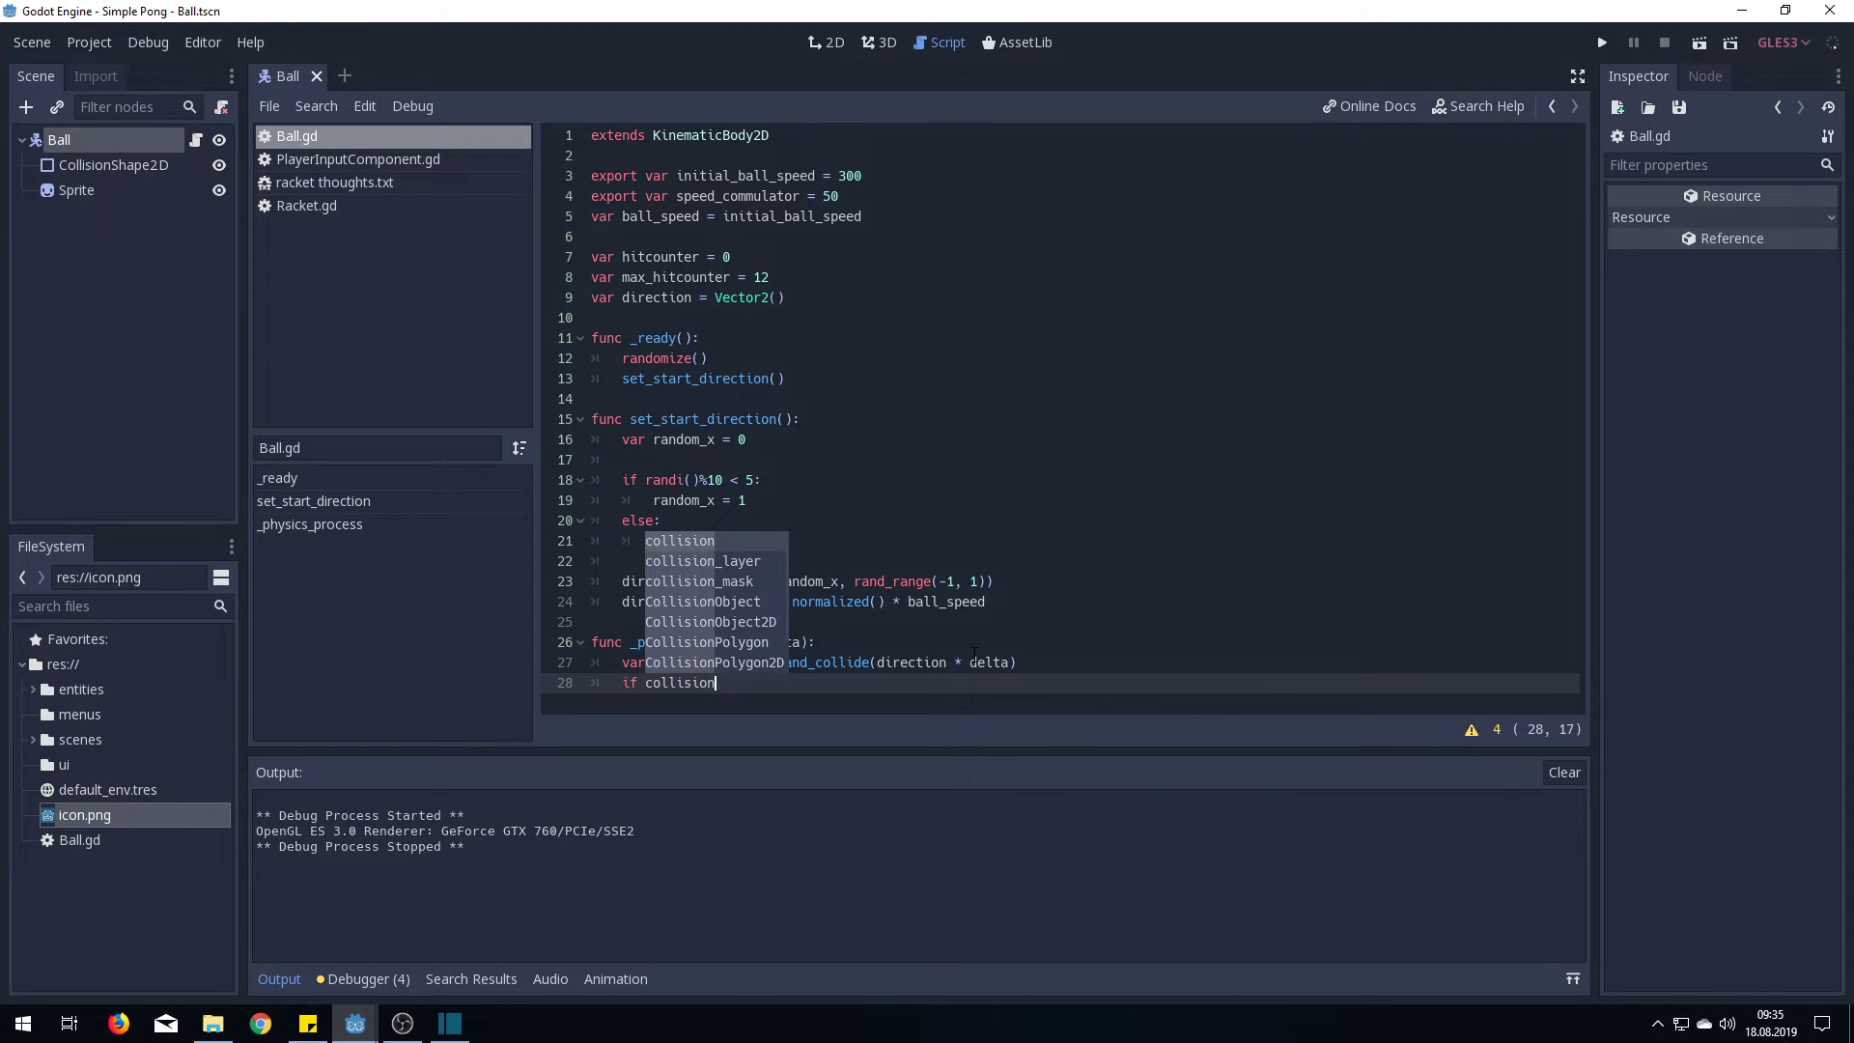
{"action": "type", "text": ":"}
{"action": "key", "text": "Return"}
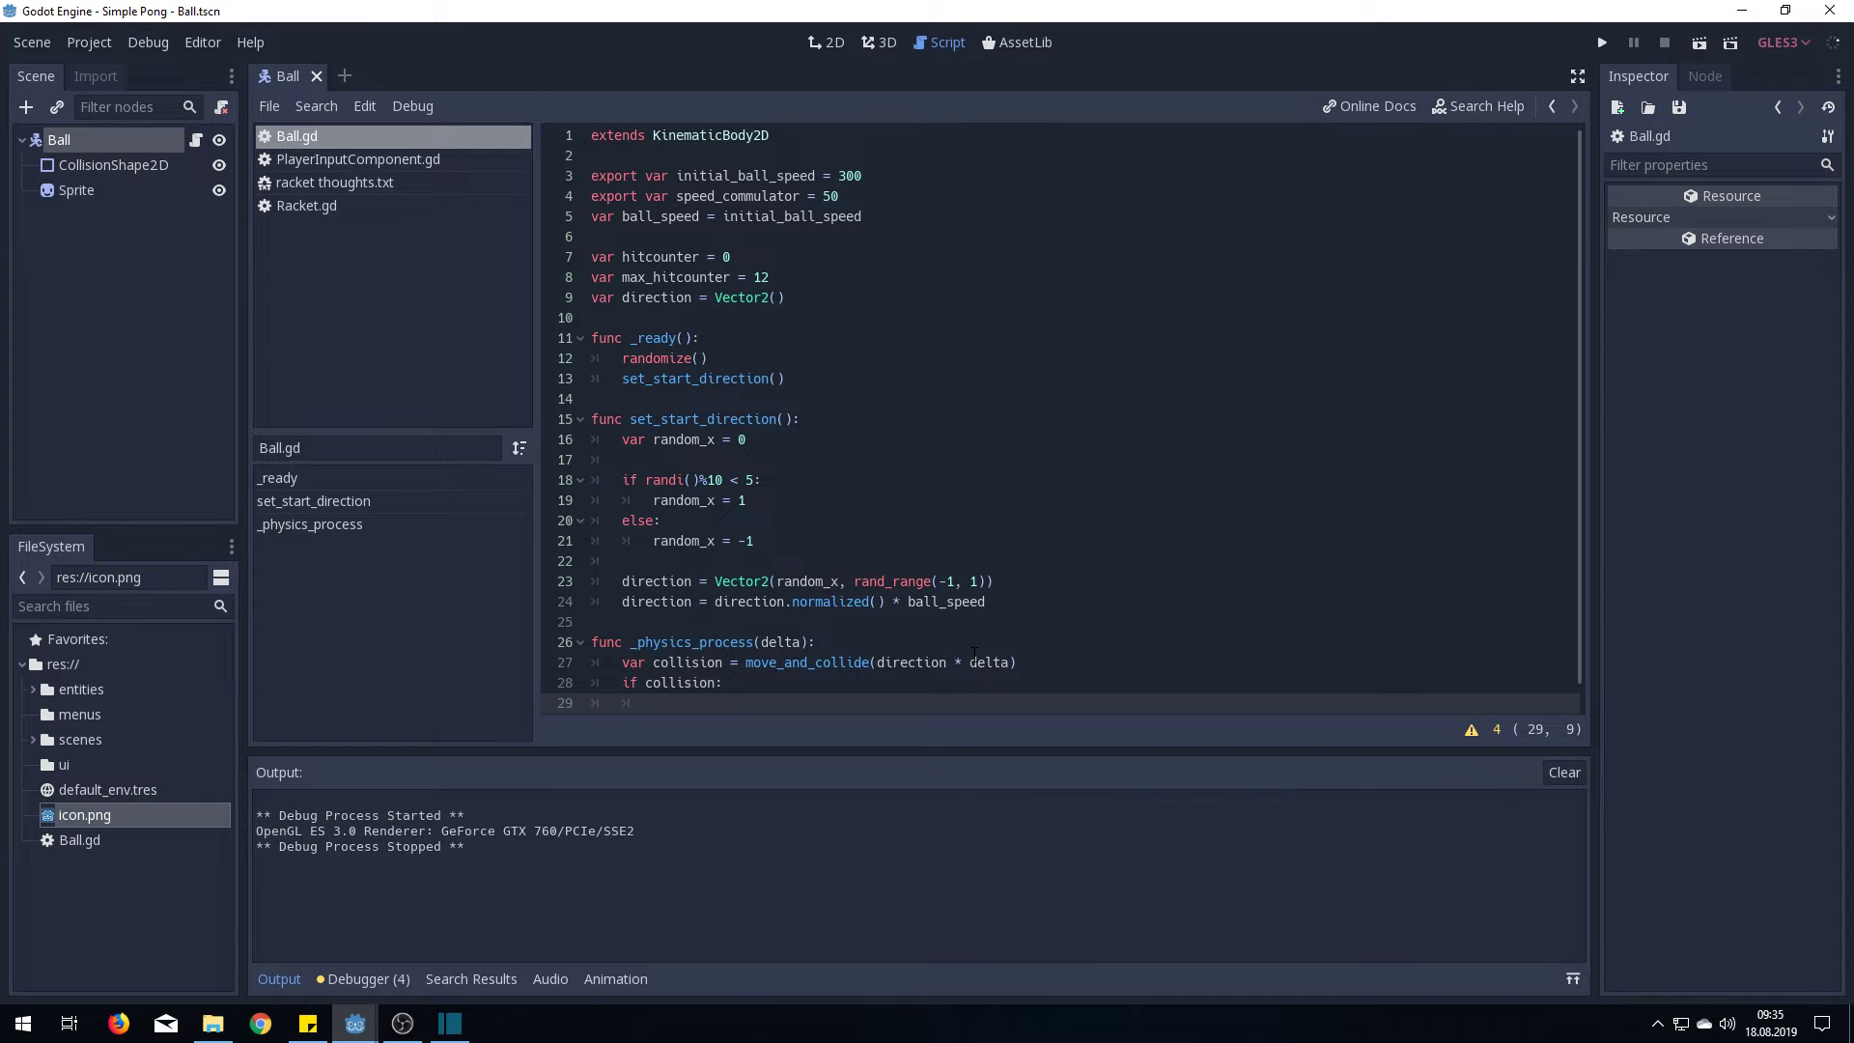
{"action": "type", "text": "direction"}
{"action": "type", "text": " = d"}
{"action": "type", "text": "irection."}
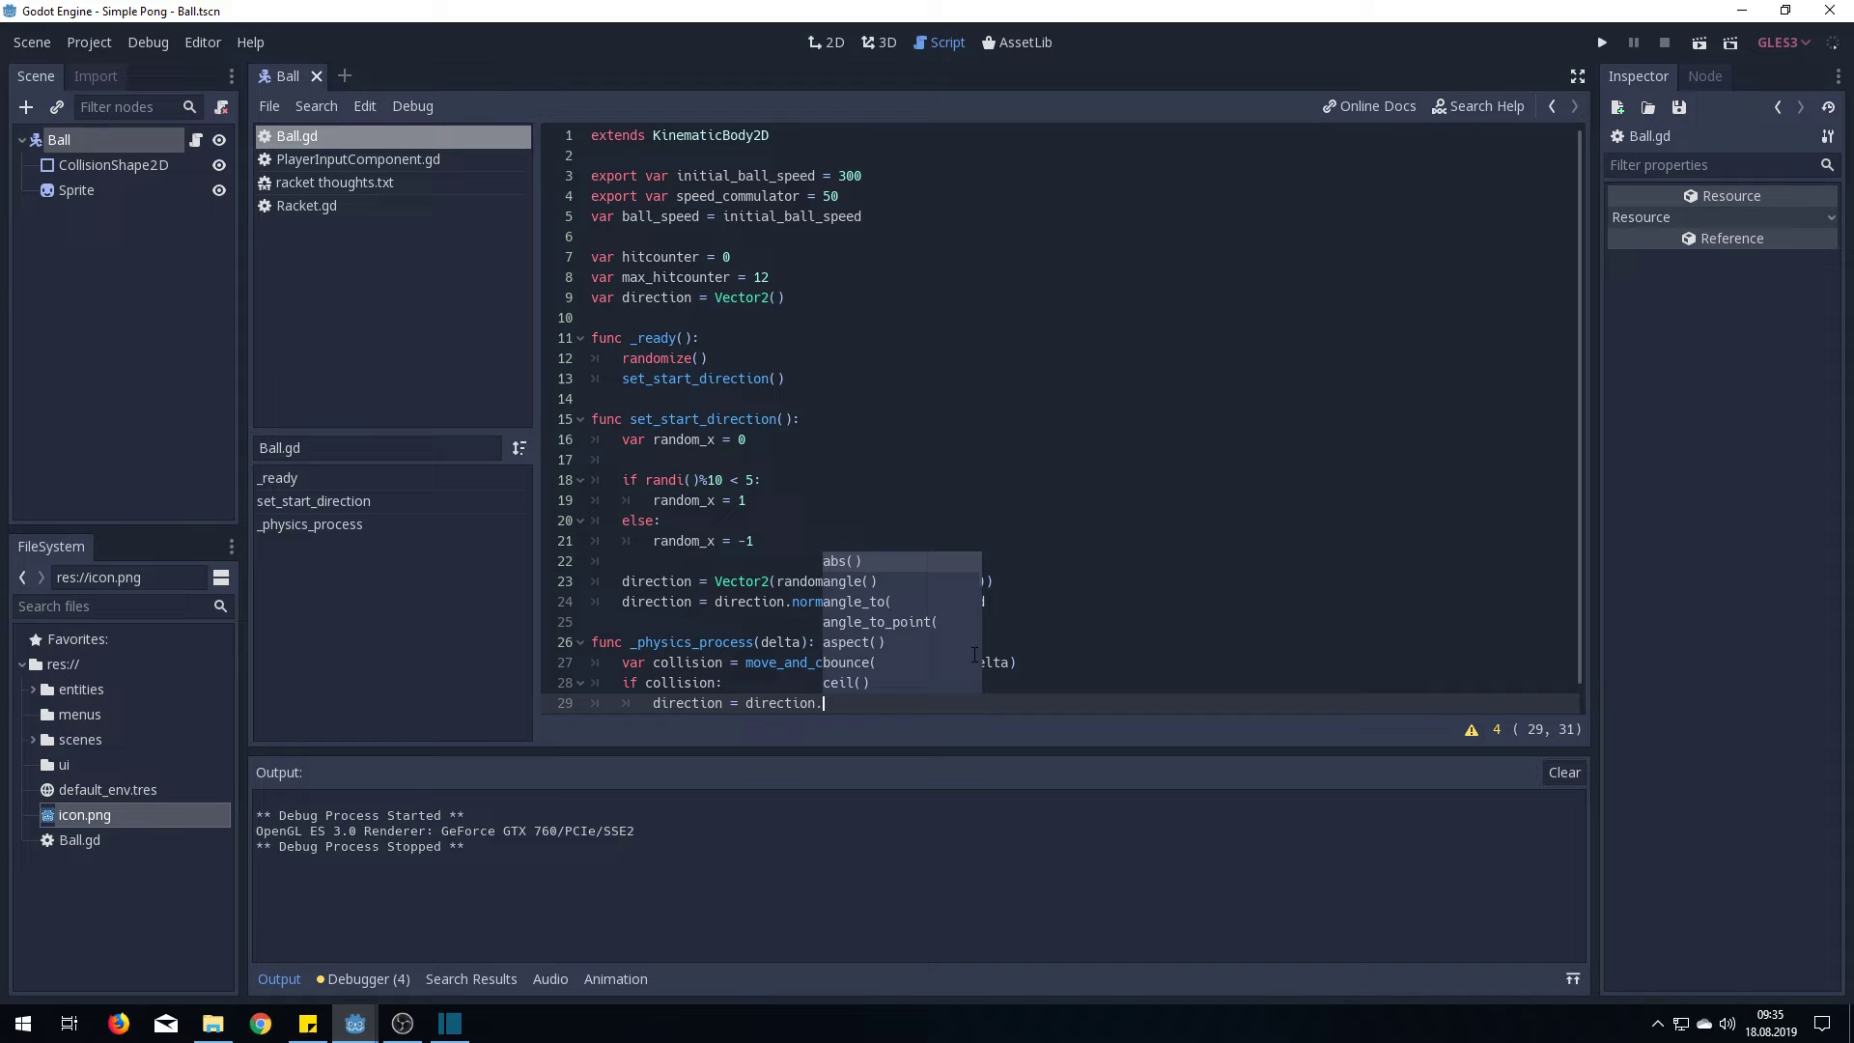
{"action": "type", "text": "bounce("}
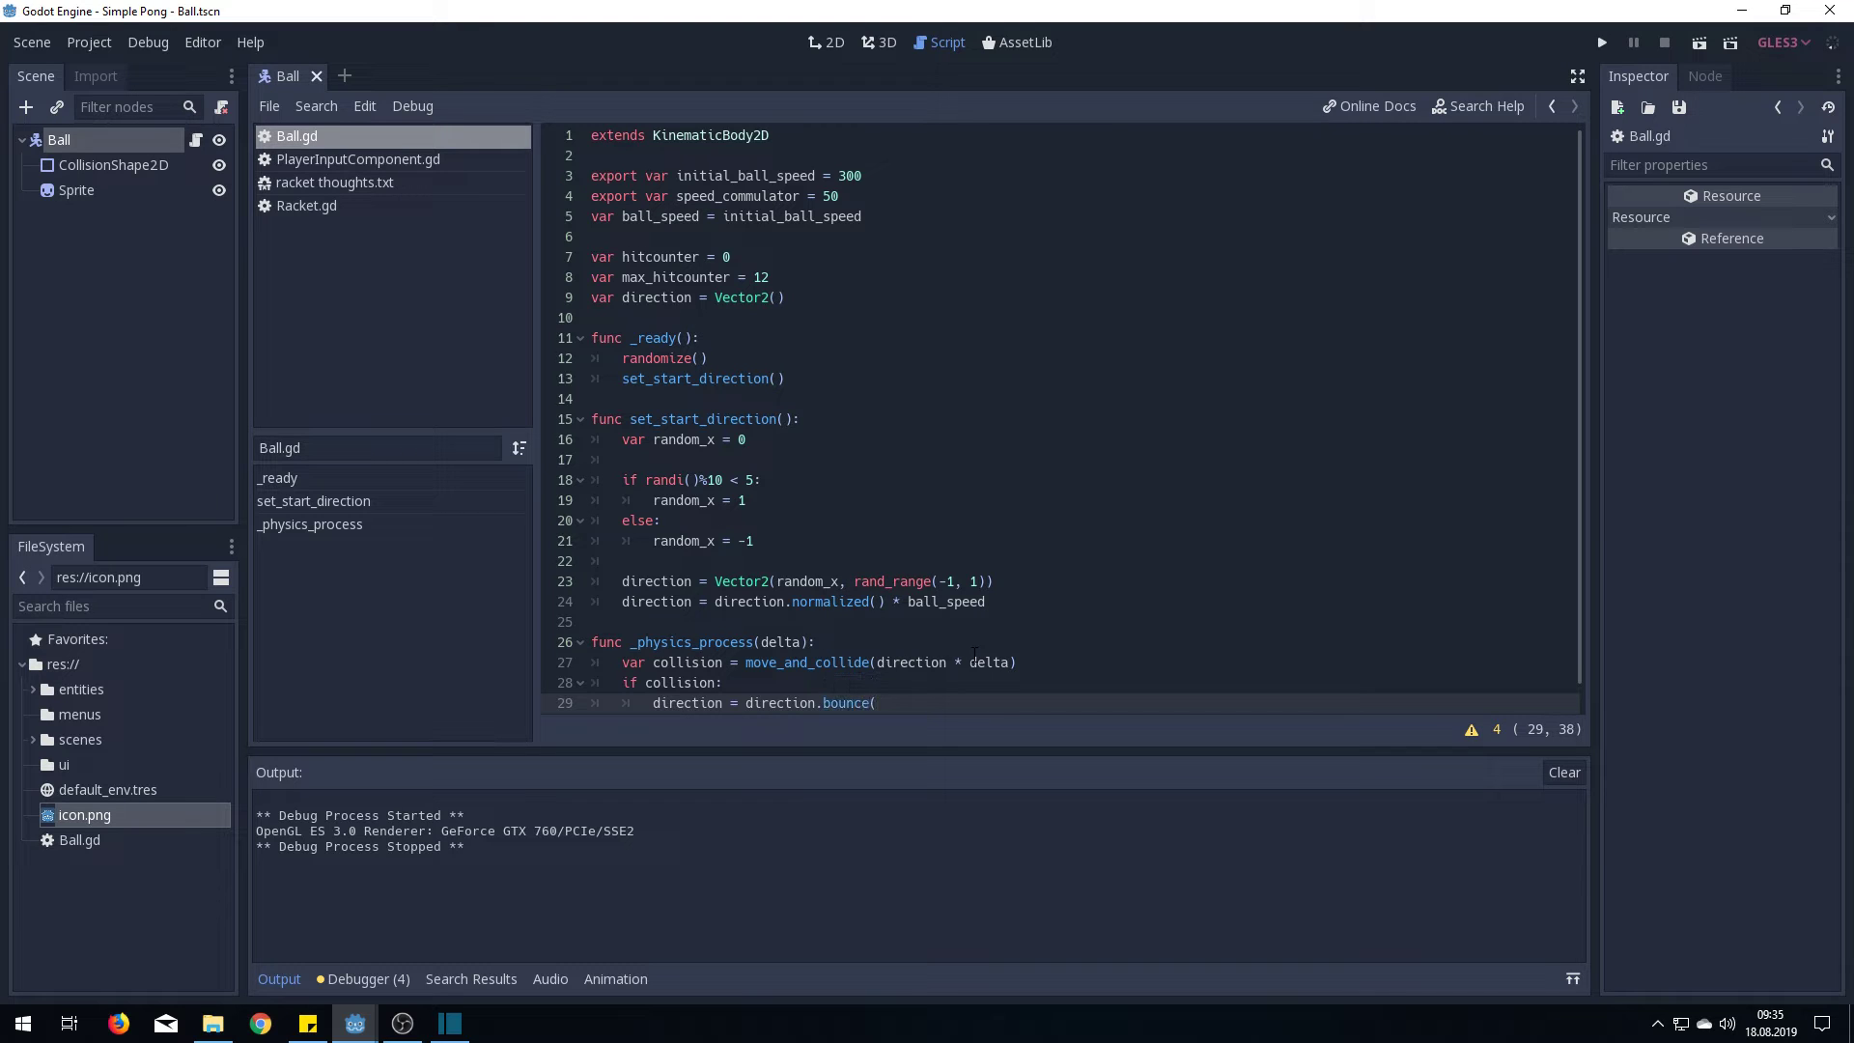
{"action": "type", "text": "collisi"}
{"action": "type", "text": "on.b"}
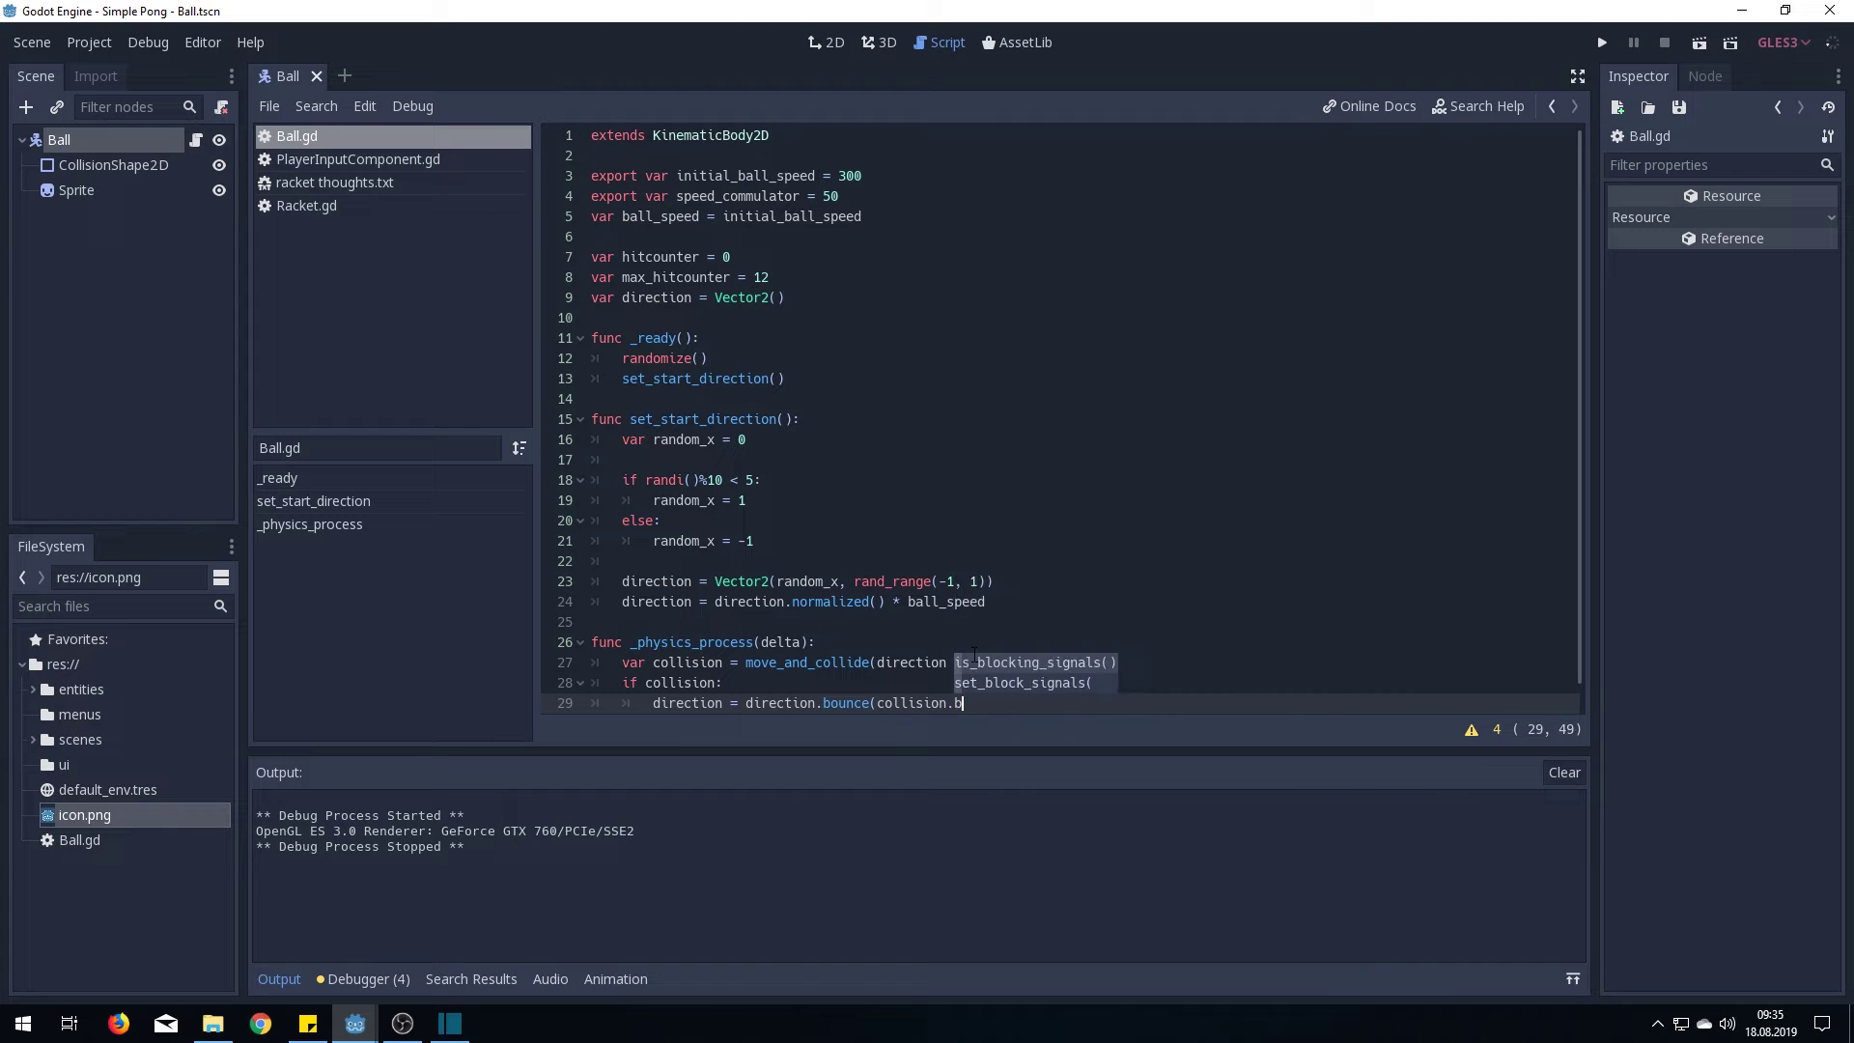
{"action": "key", "text": "BackSpace"}
{"action": "type", "text": "n"}
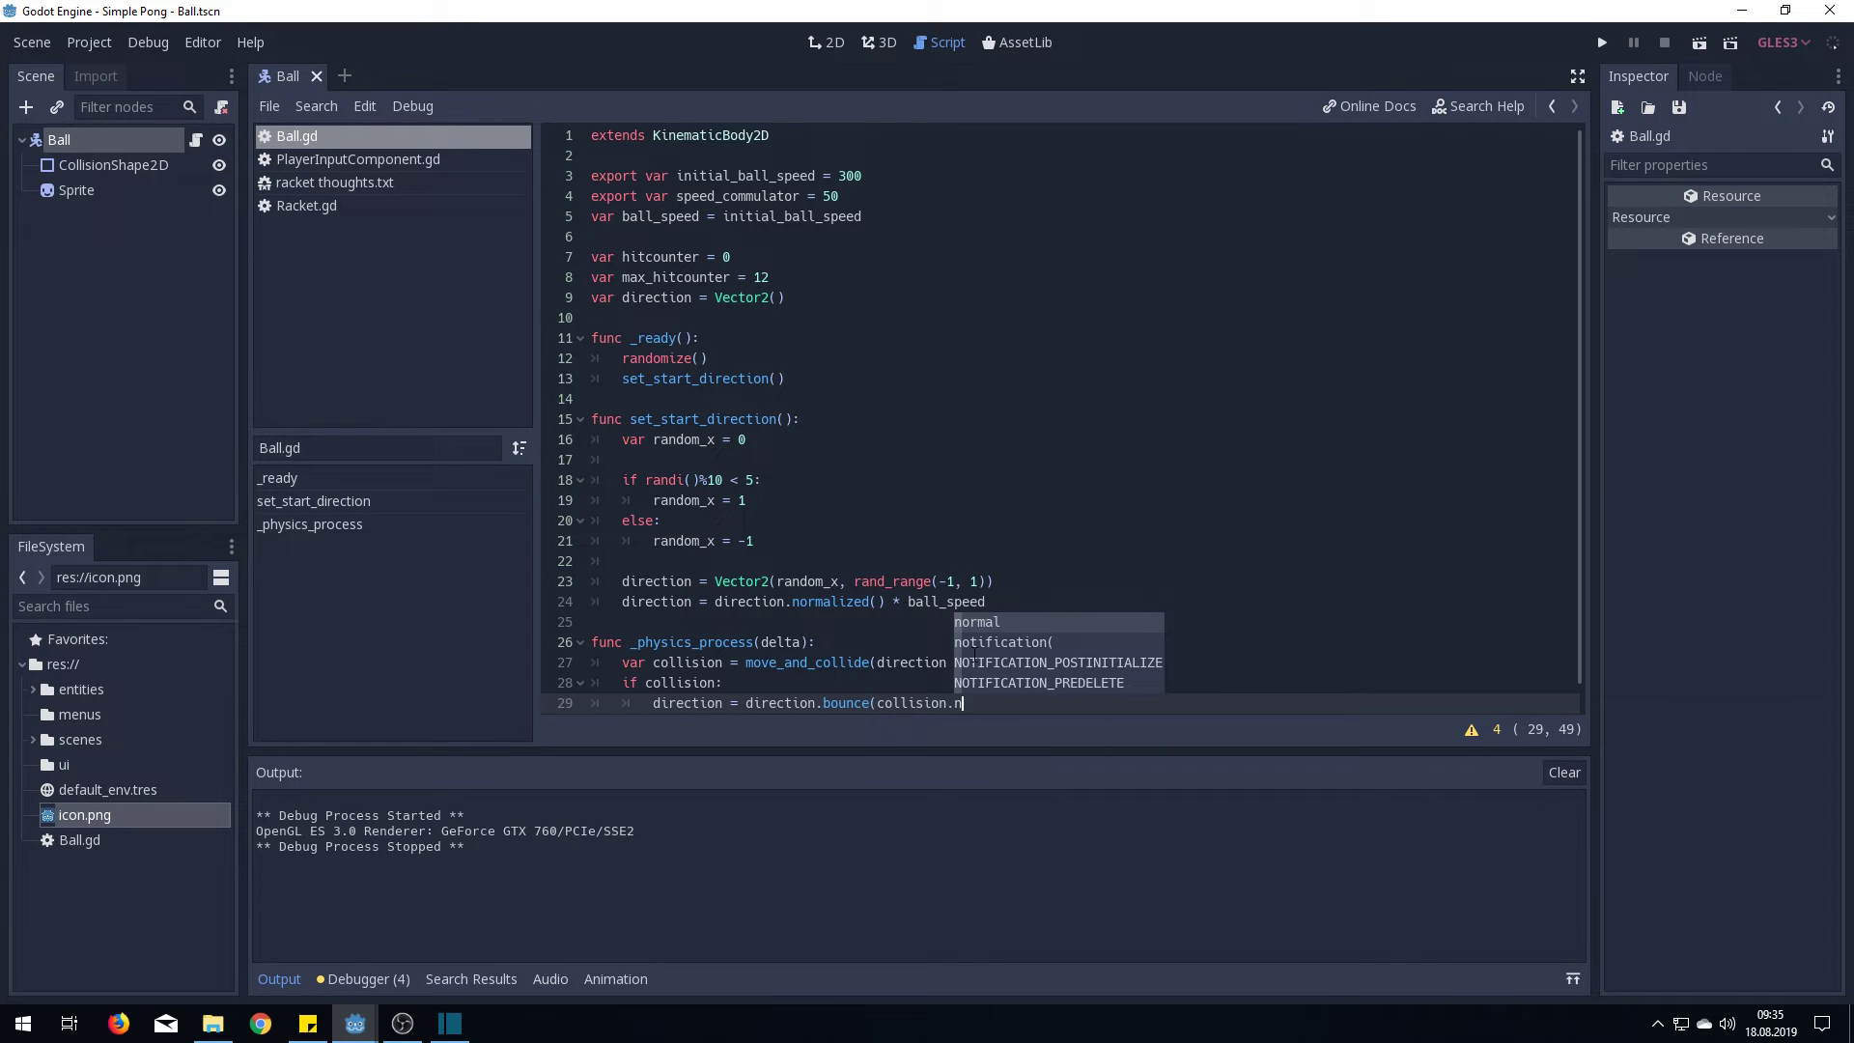
{"action": "type", "text": "ormal)"}
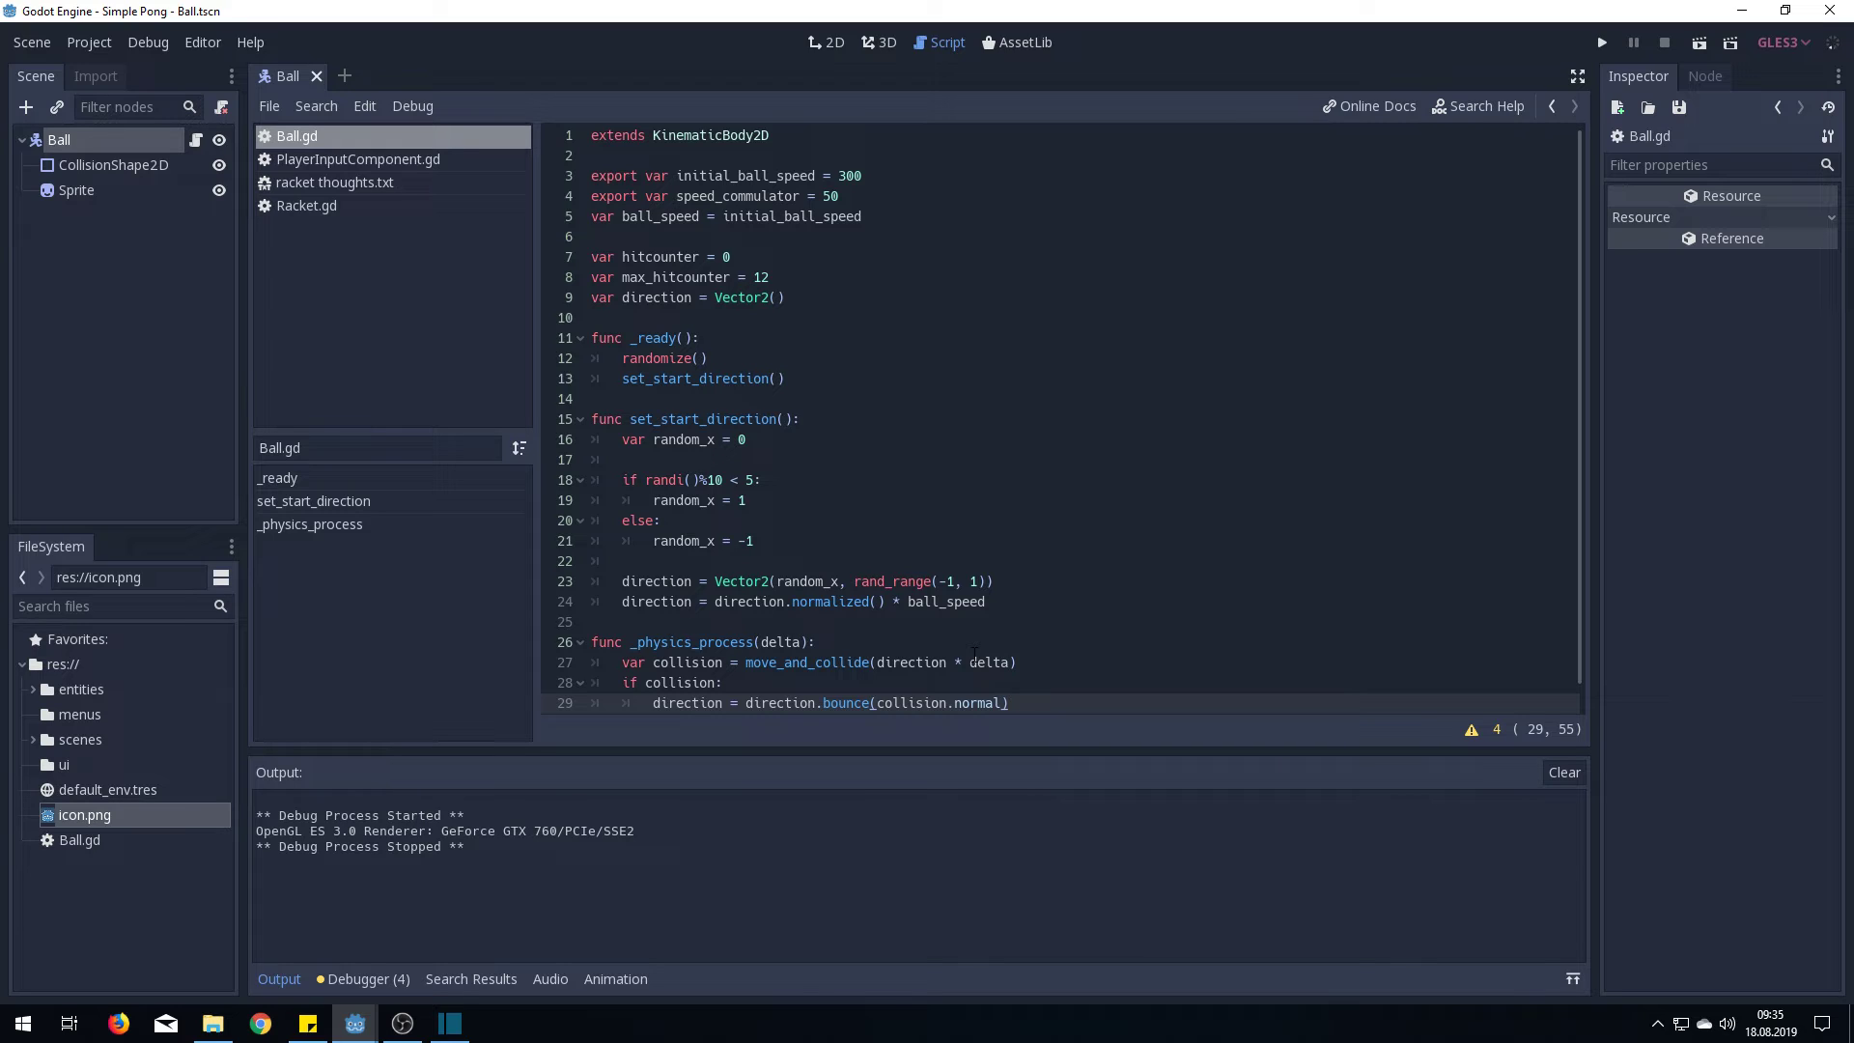
{"action": "type", "text": ")"}
Add 'if collision.collider.is_in_group("rackets"):' inside the collision branch, with a pass body
{"action": "key", "text": "Return"}
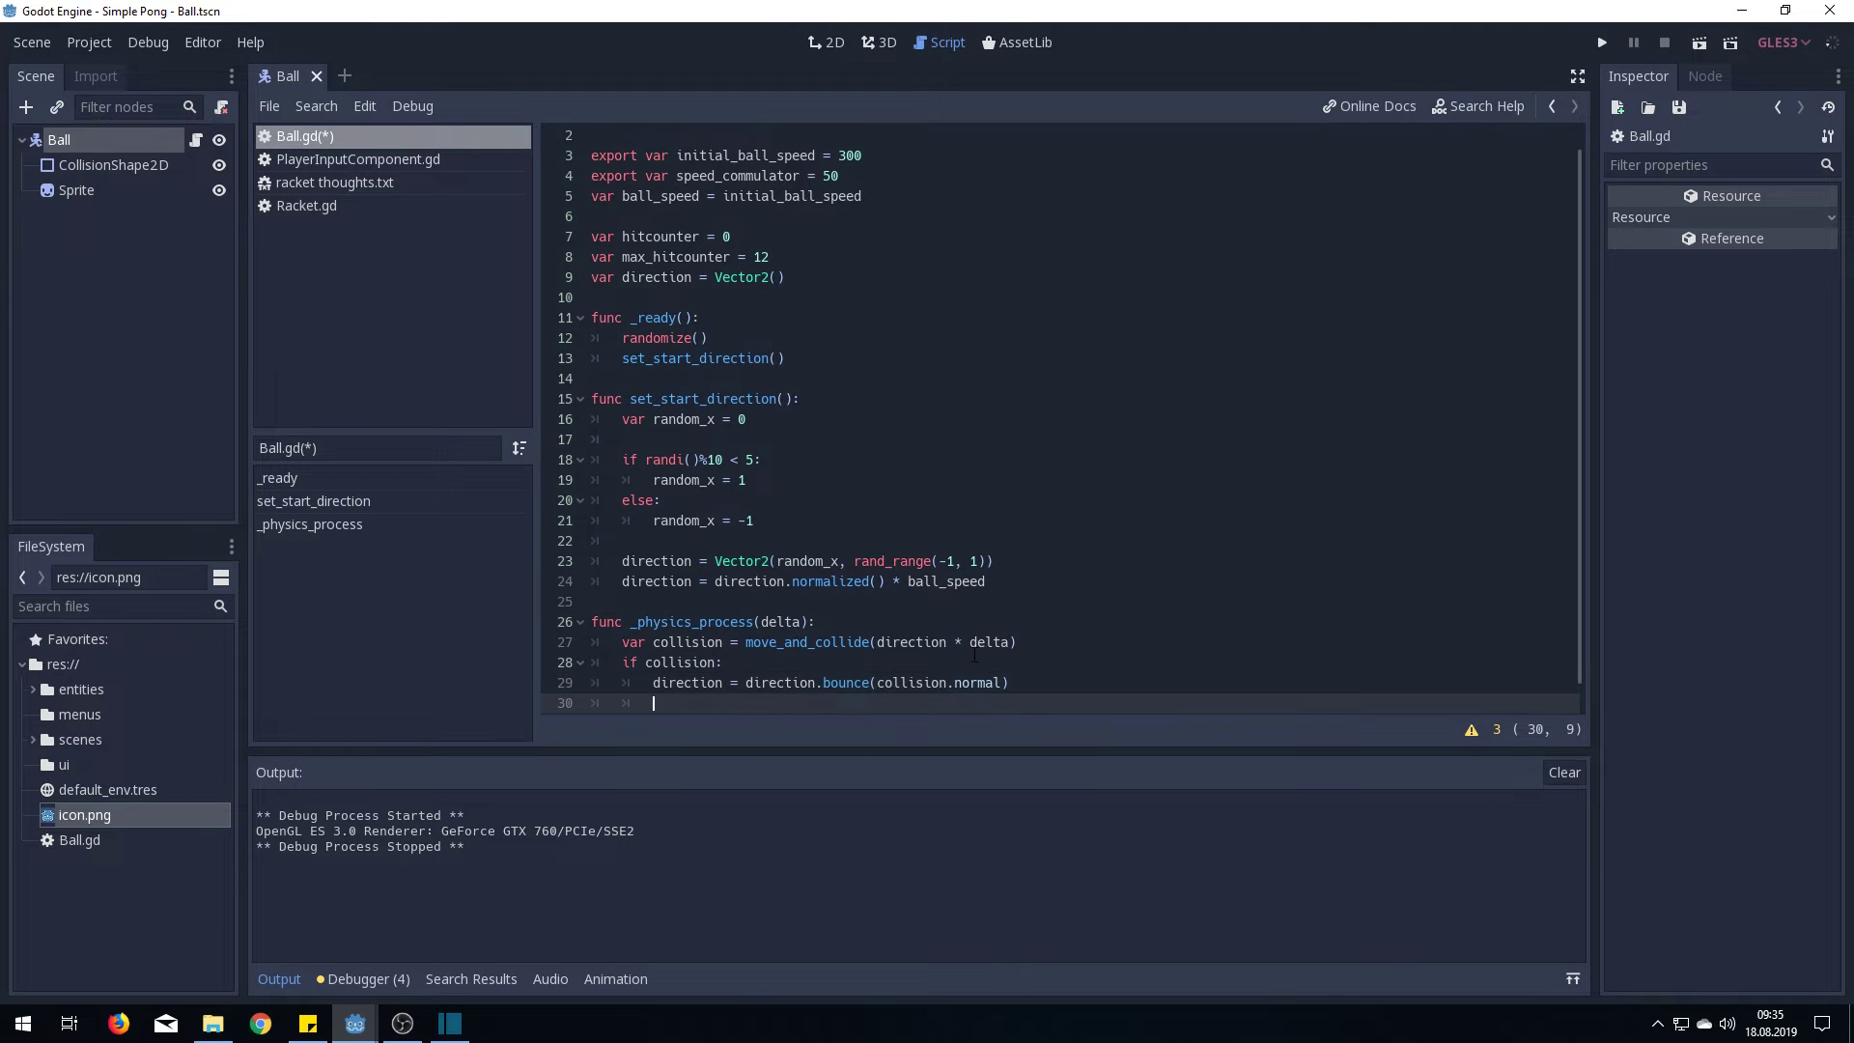
{"action": "type", "text": "if "}
{"action": "type", "text": "co"}
{"action": "type", "text": "lli"}
{"action": "key", "text": "Return"}
{"action": "type", "text": ".coll"}
{"action": "key", "text": "Return"}
{"action": "type", "text": ".is_"}
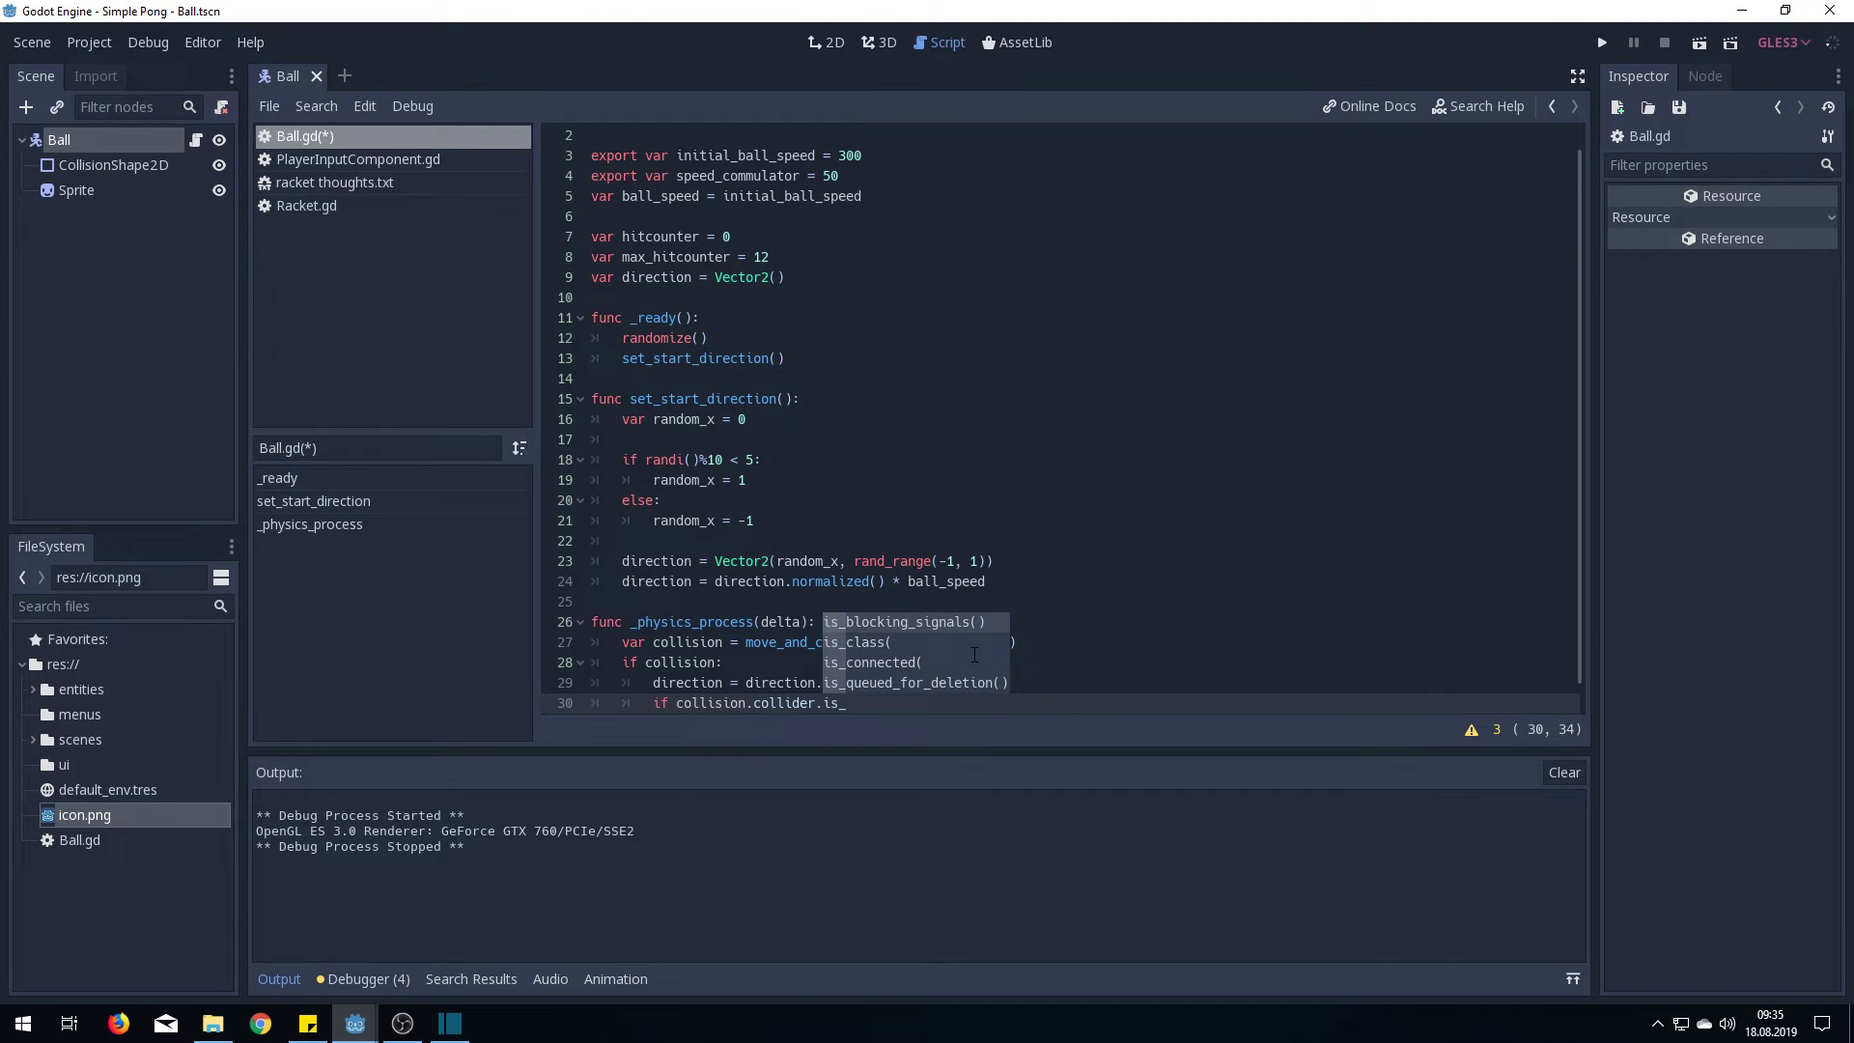
{"action": "type", "text": "in_grou"}
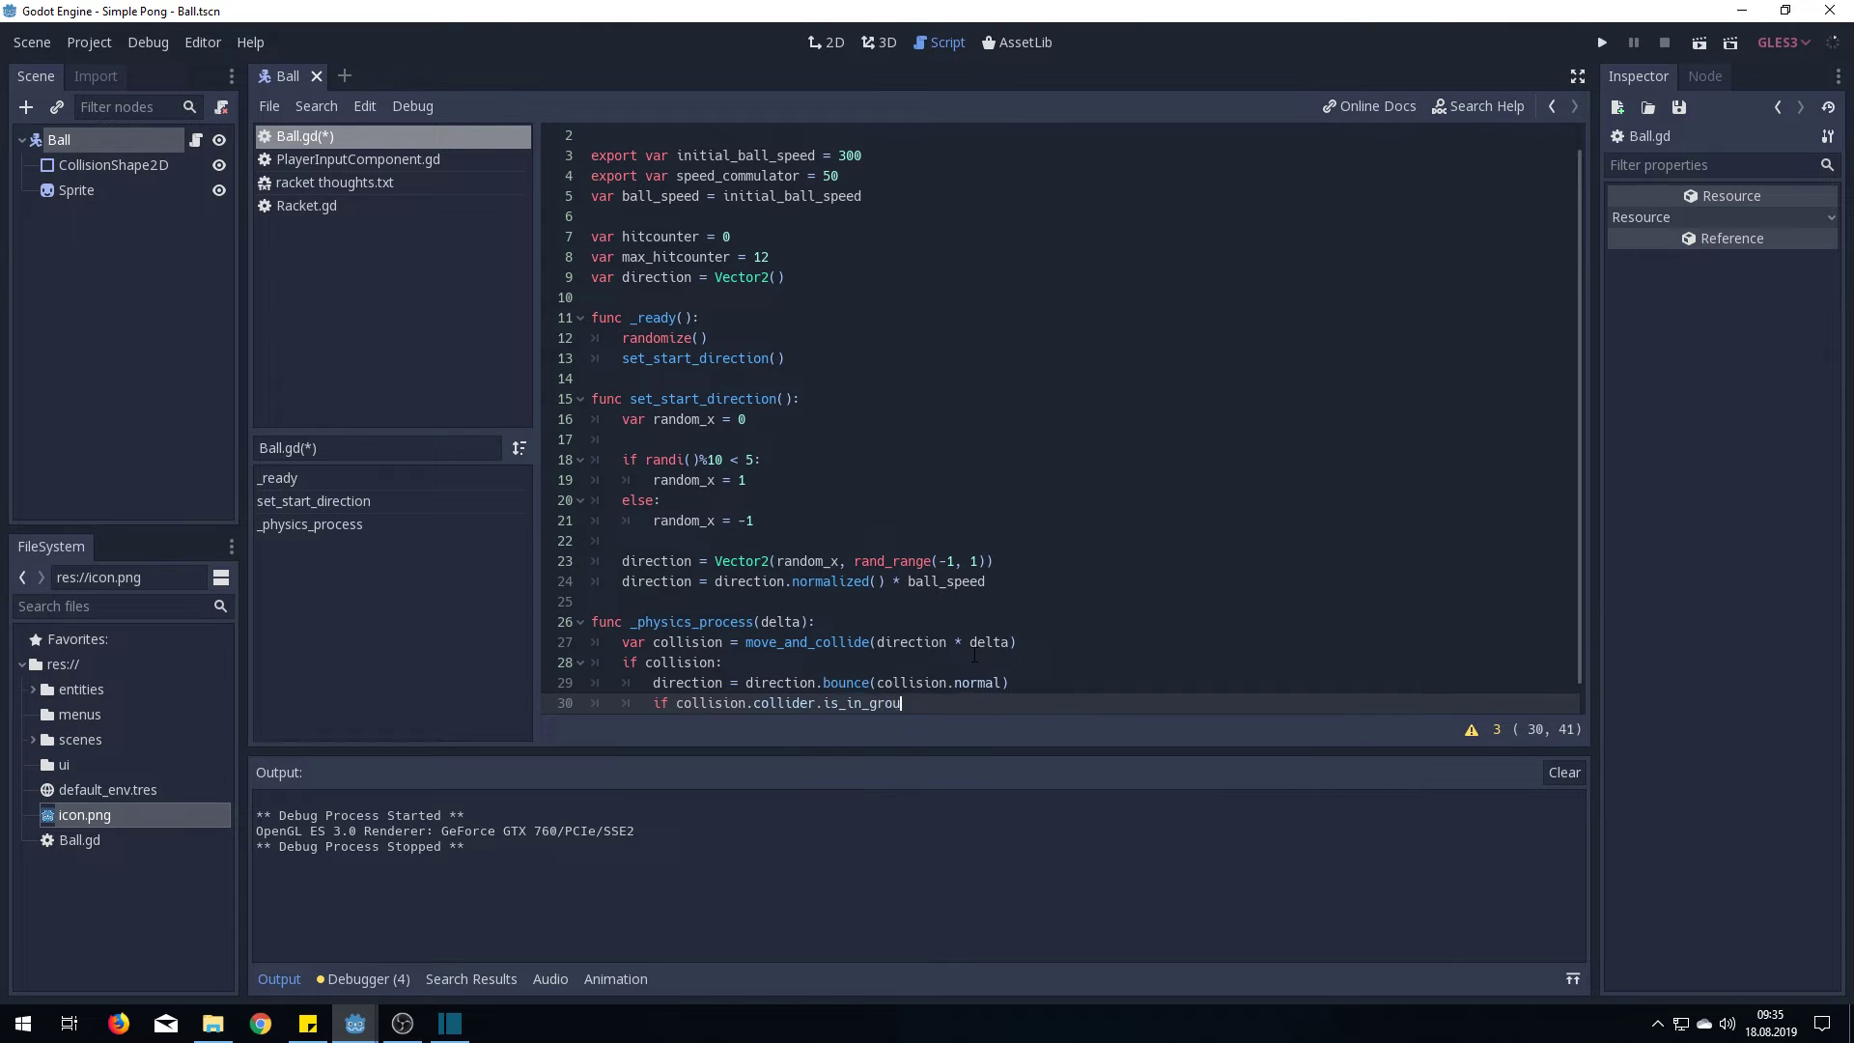
{"action": "type", "text": "p("}
{"action": "type", "text": "\"rackets"}
{"action": "type", "text": "\"):"}
{"action": "key", "text": "Return"}
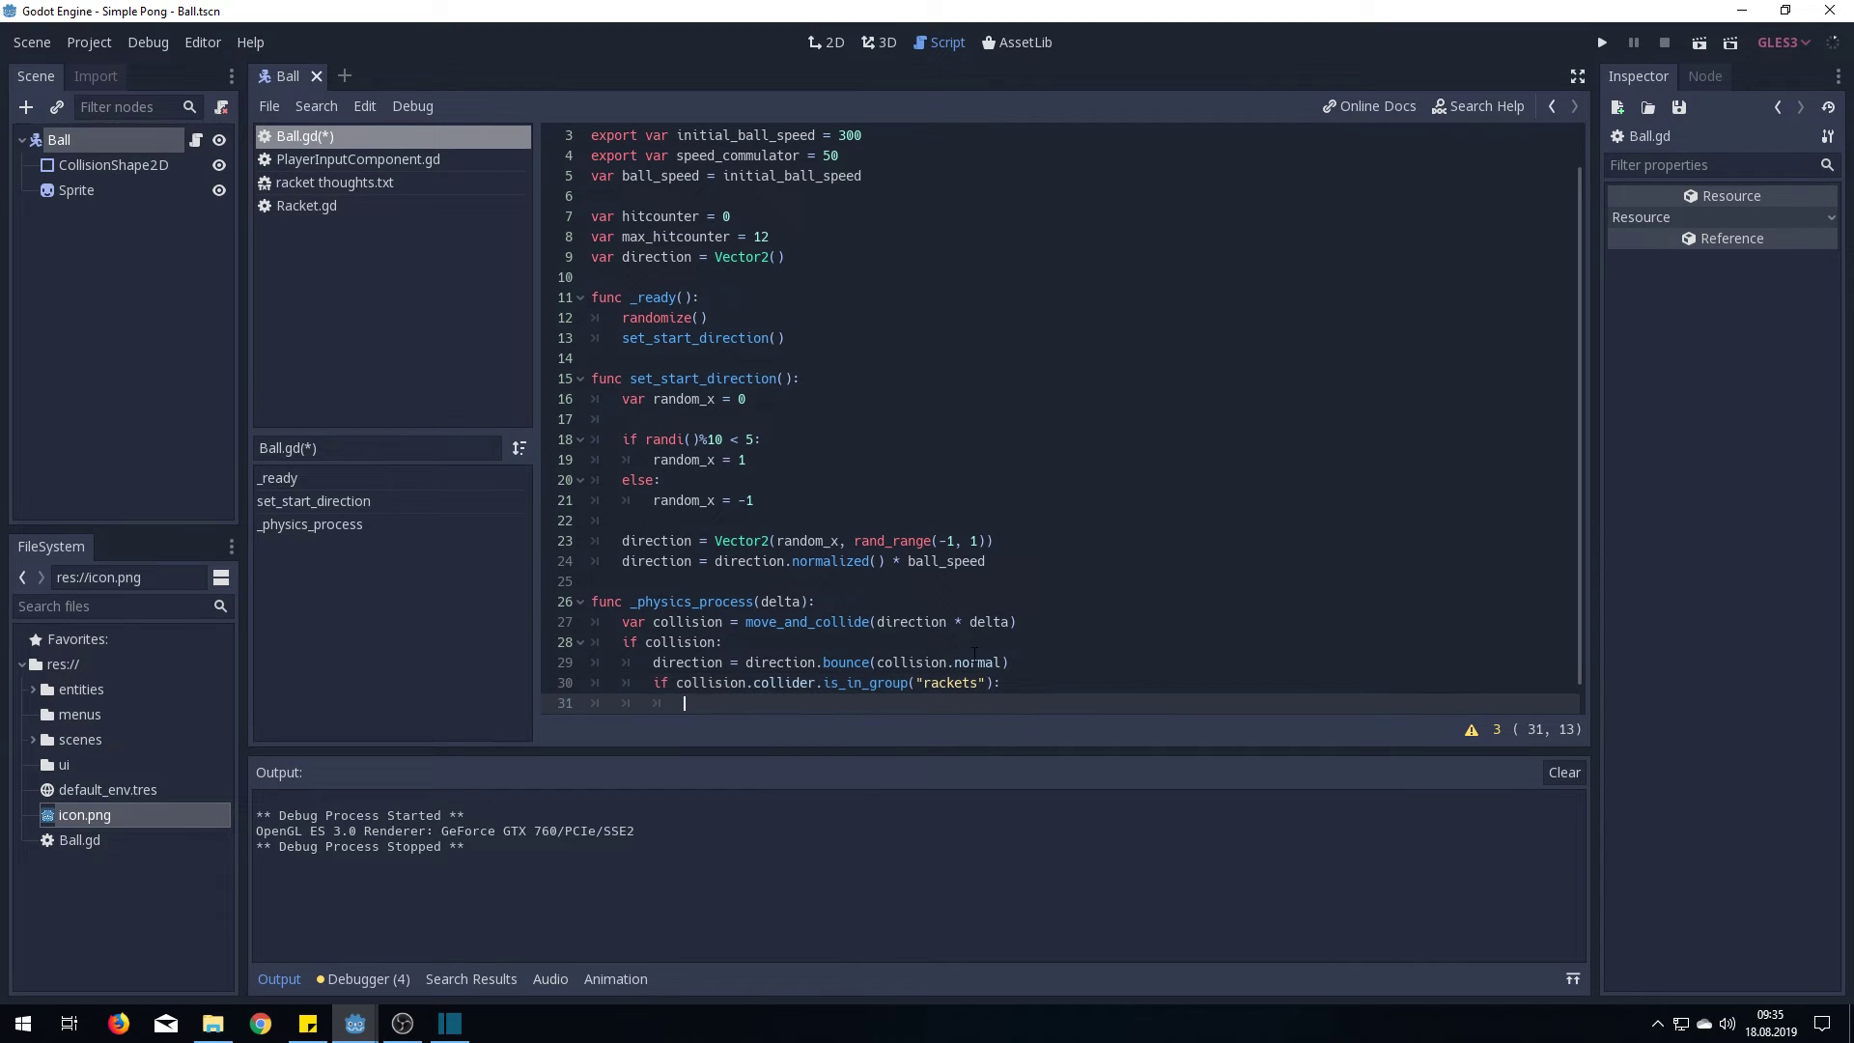
{"action": "type", "text": "p"}
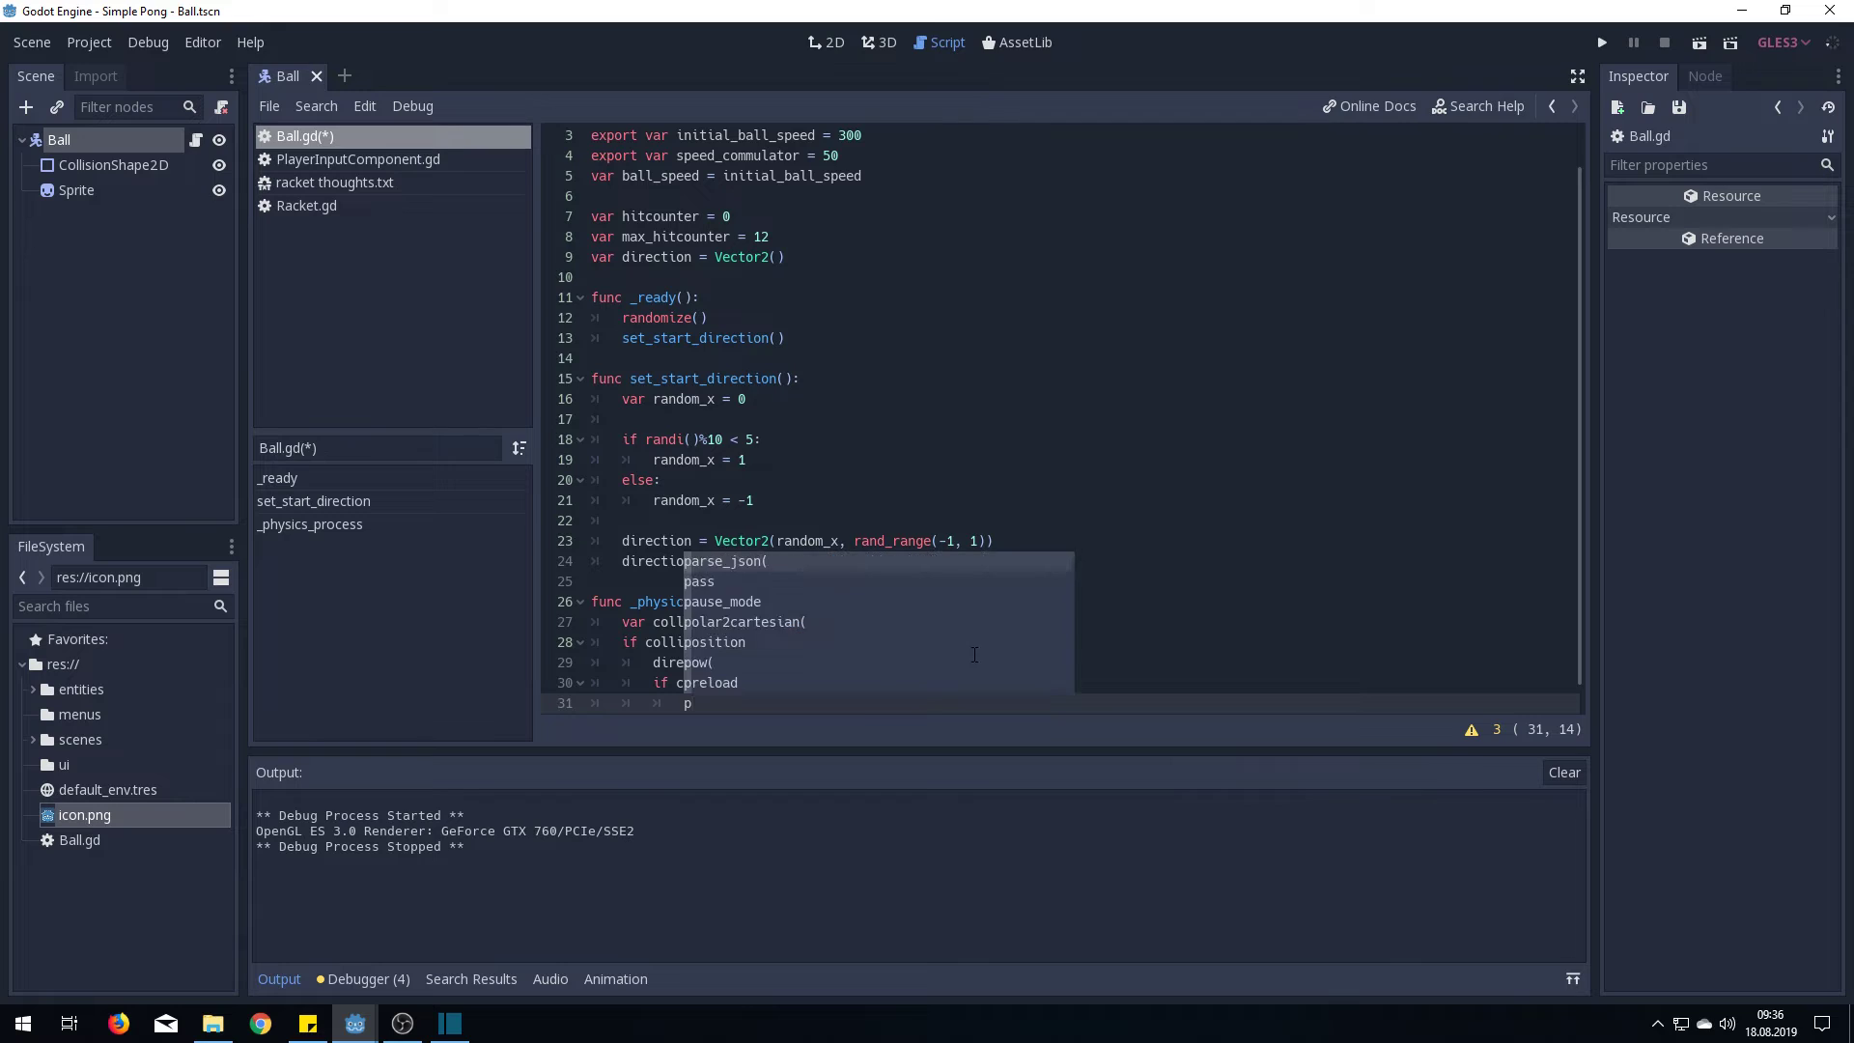
{"action": "type", "text": "ass"}
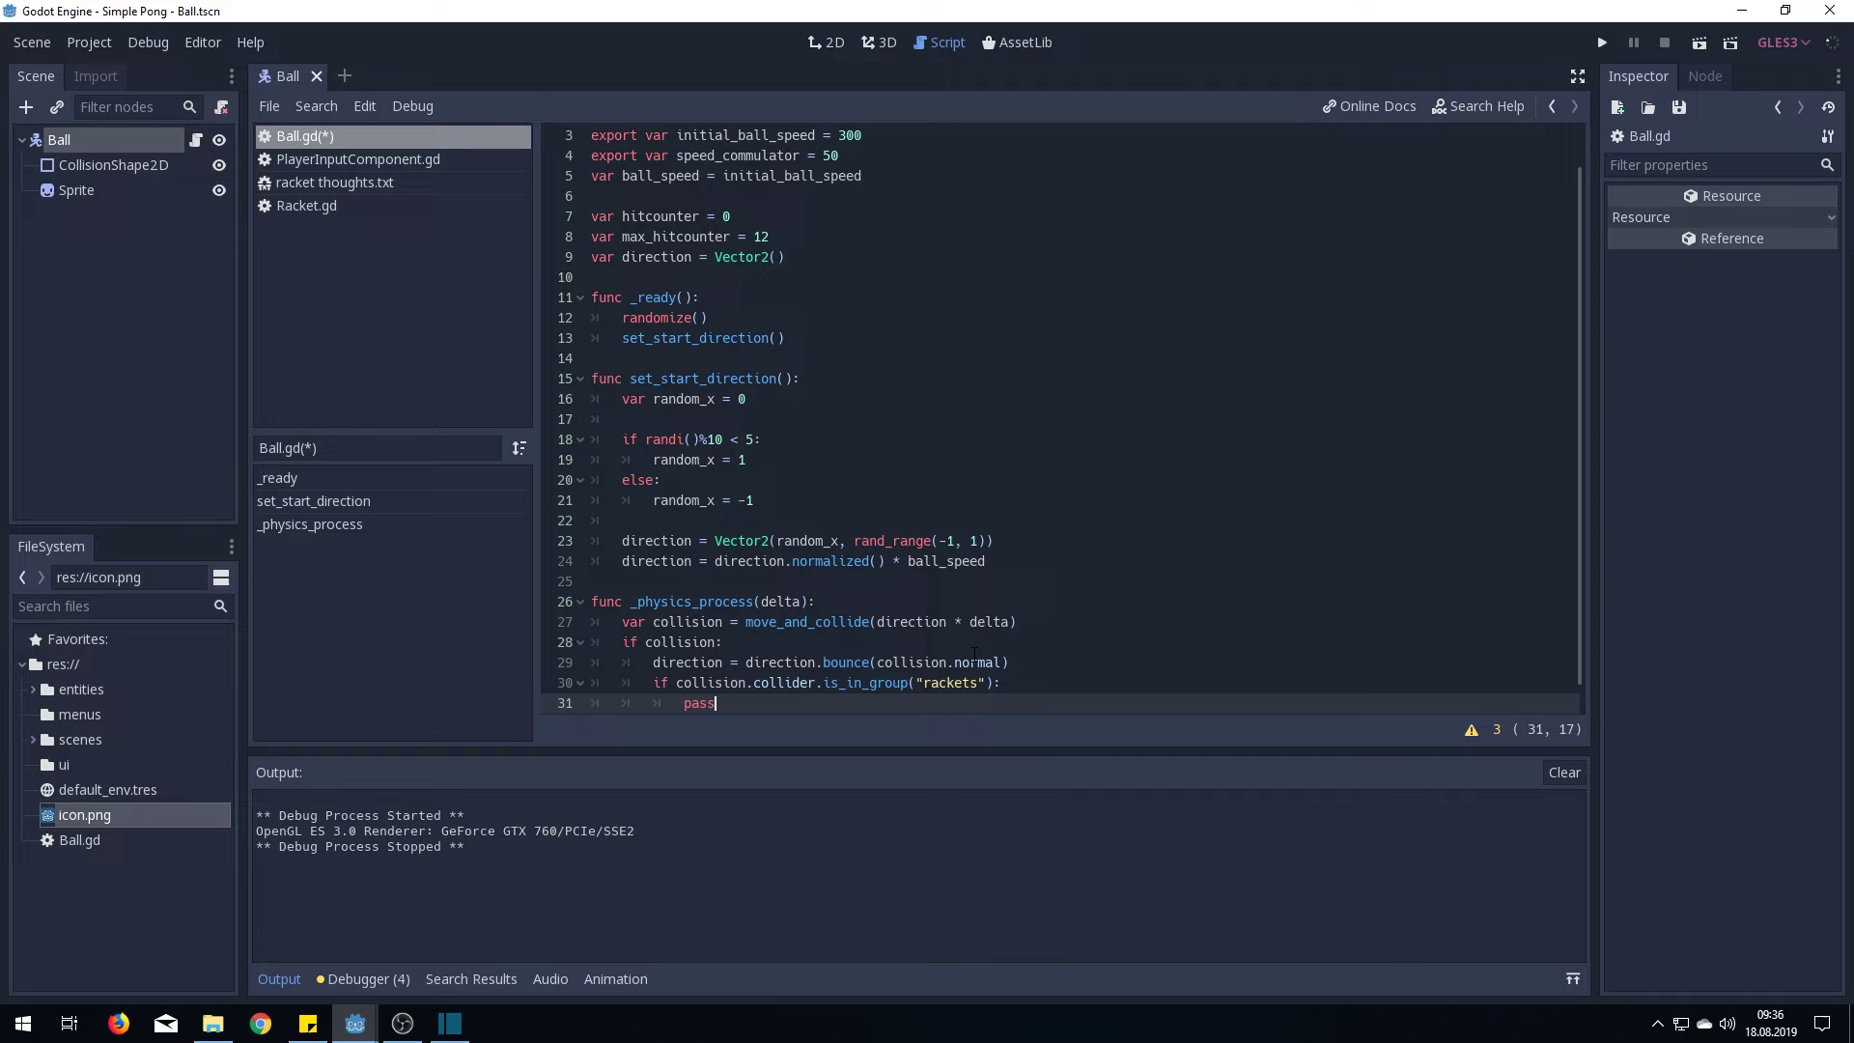
Open Racket.tscn from the entities folder and select its Racket root node
{"action": "left_click", "coordinate": [34, 690]}
{"action": "left_click", "coordinate": [56, 745]}
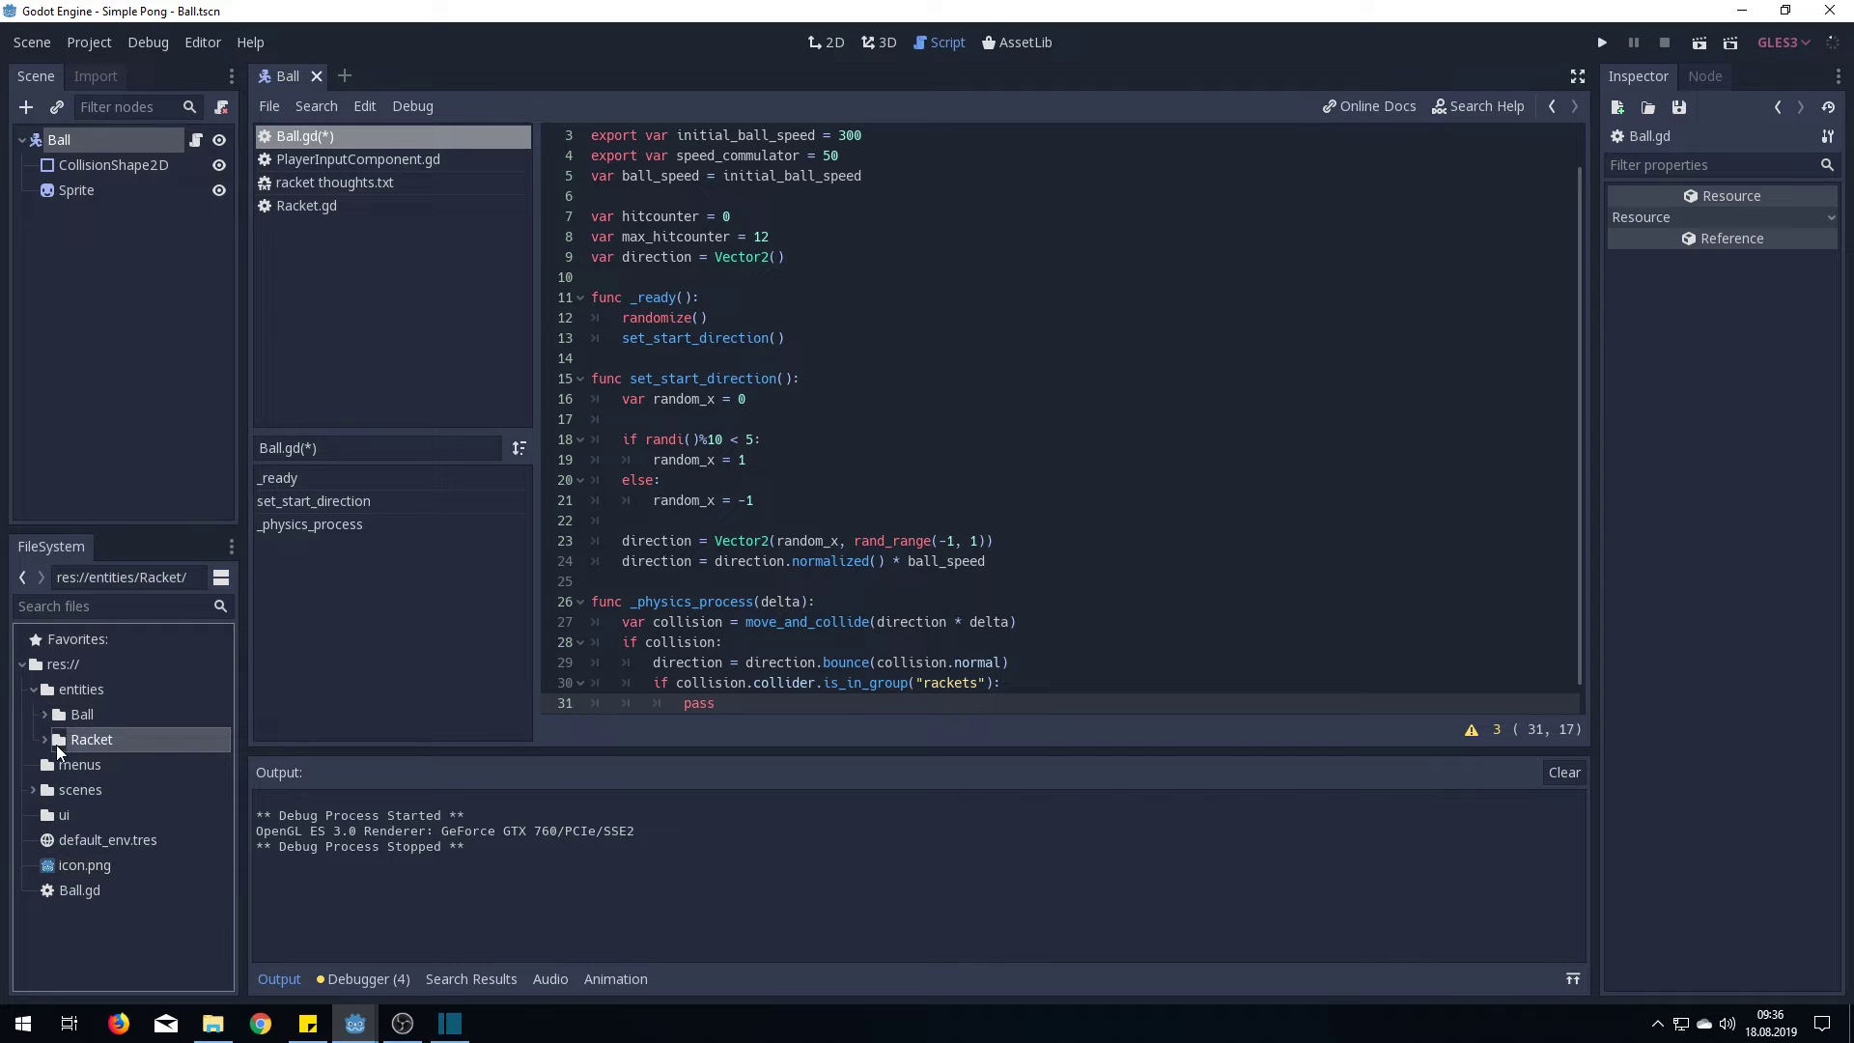
{"action": "double_click", "coordinate": [106, 846]}
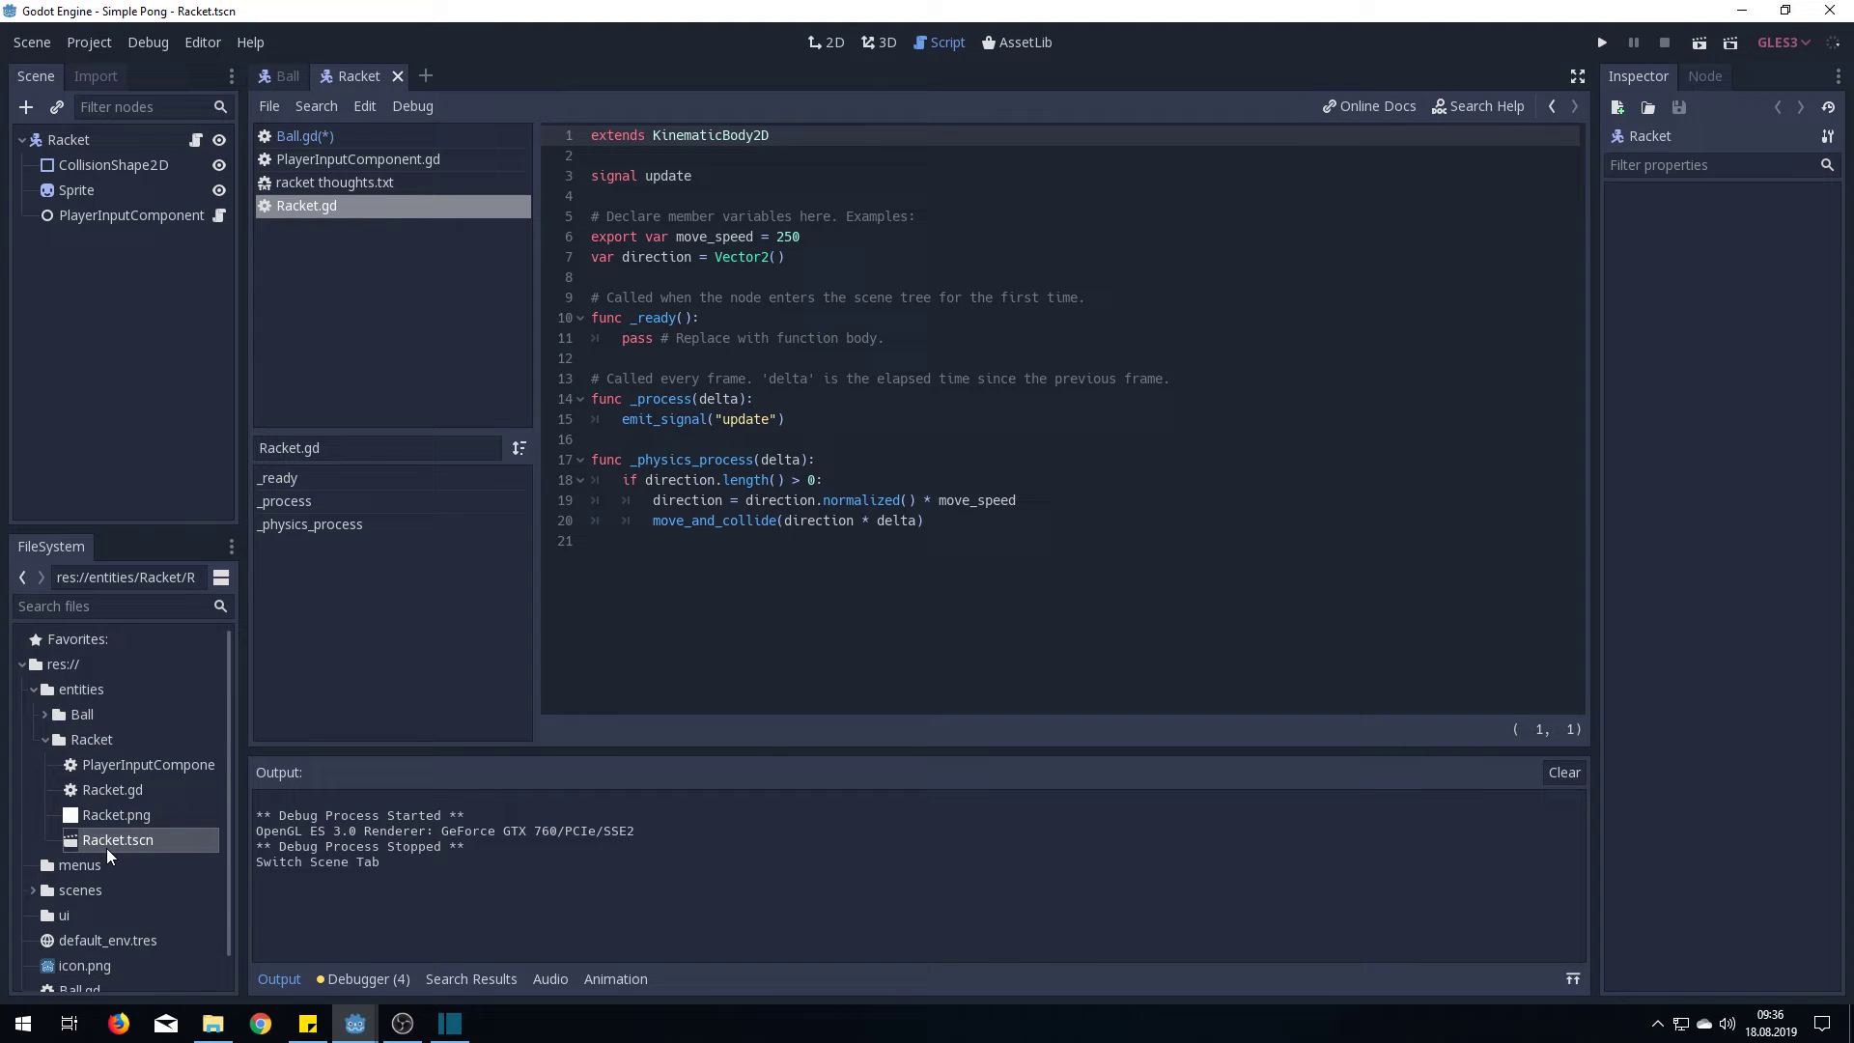
{"action": "left_click", "coordinate": [63, 141]}
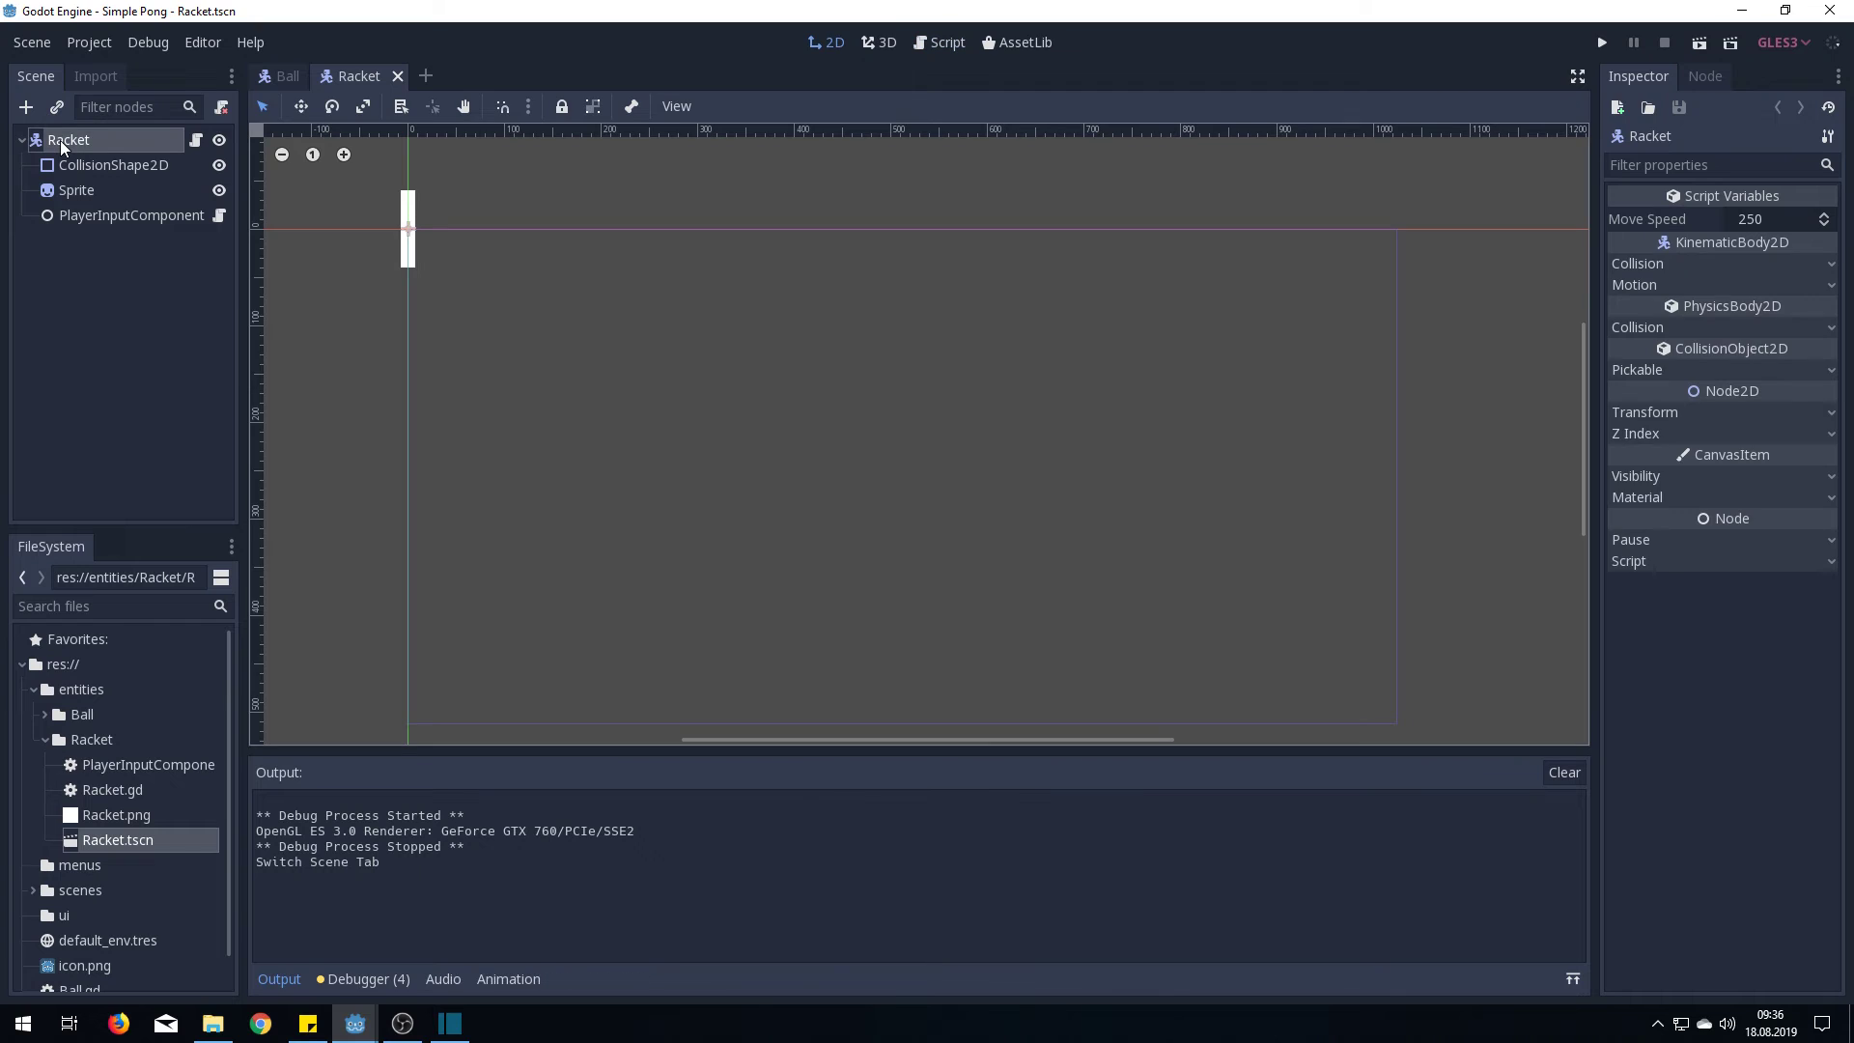
Add the Racket node to the 'rackets' group and open the Group Editor
{"action": "left_click", "coordinate": [1711, 84]}
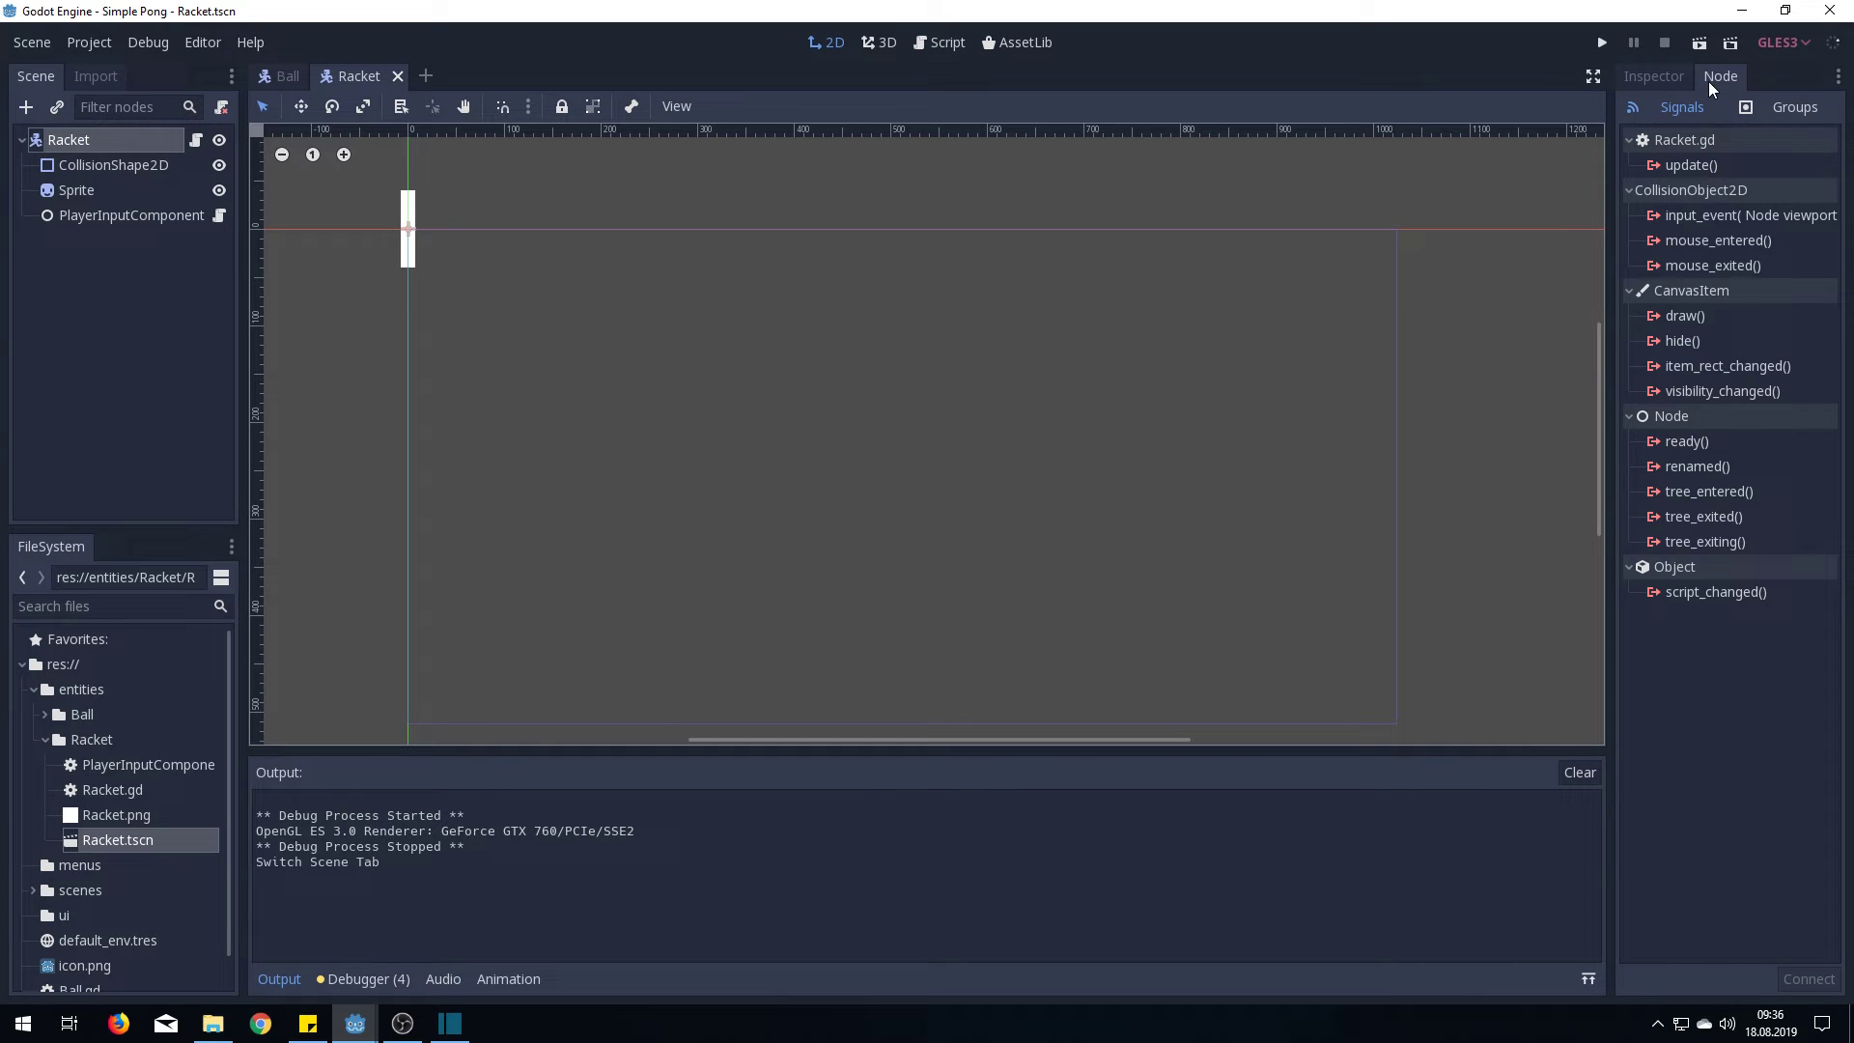
{"action": "left_click", "coordinate": [1794, 111]}
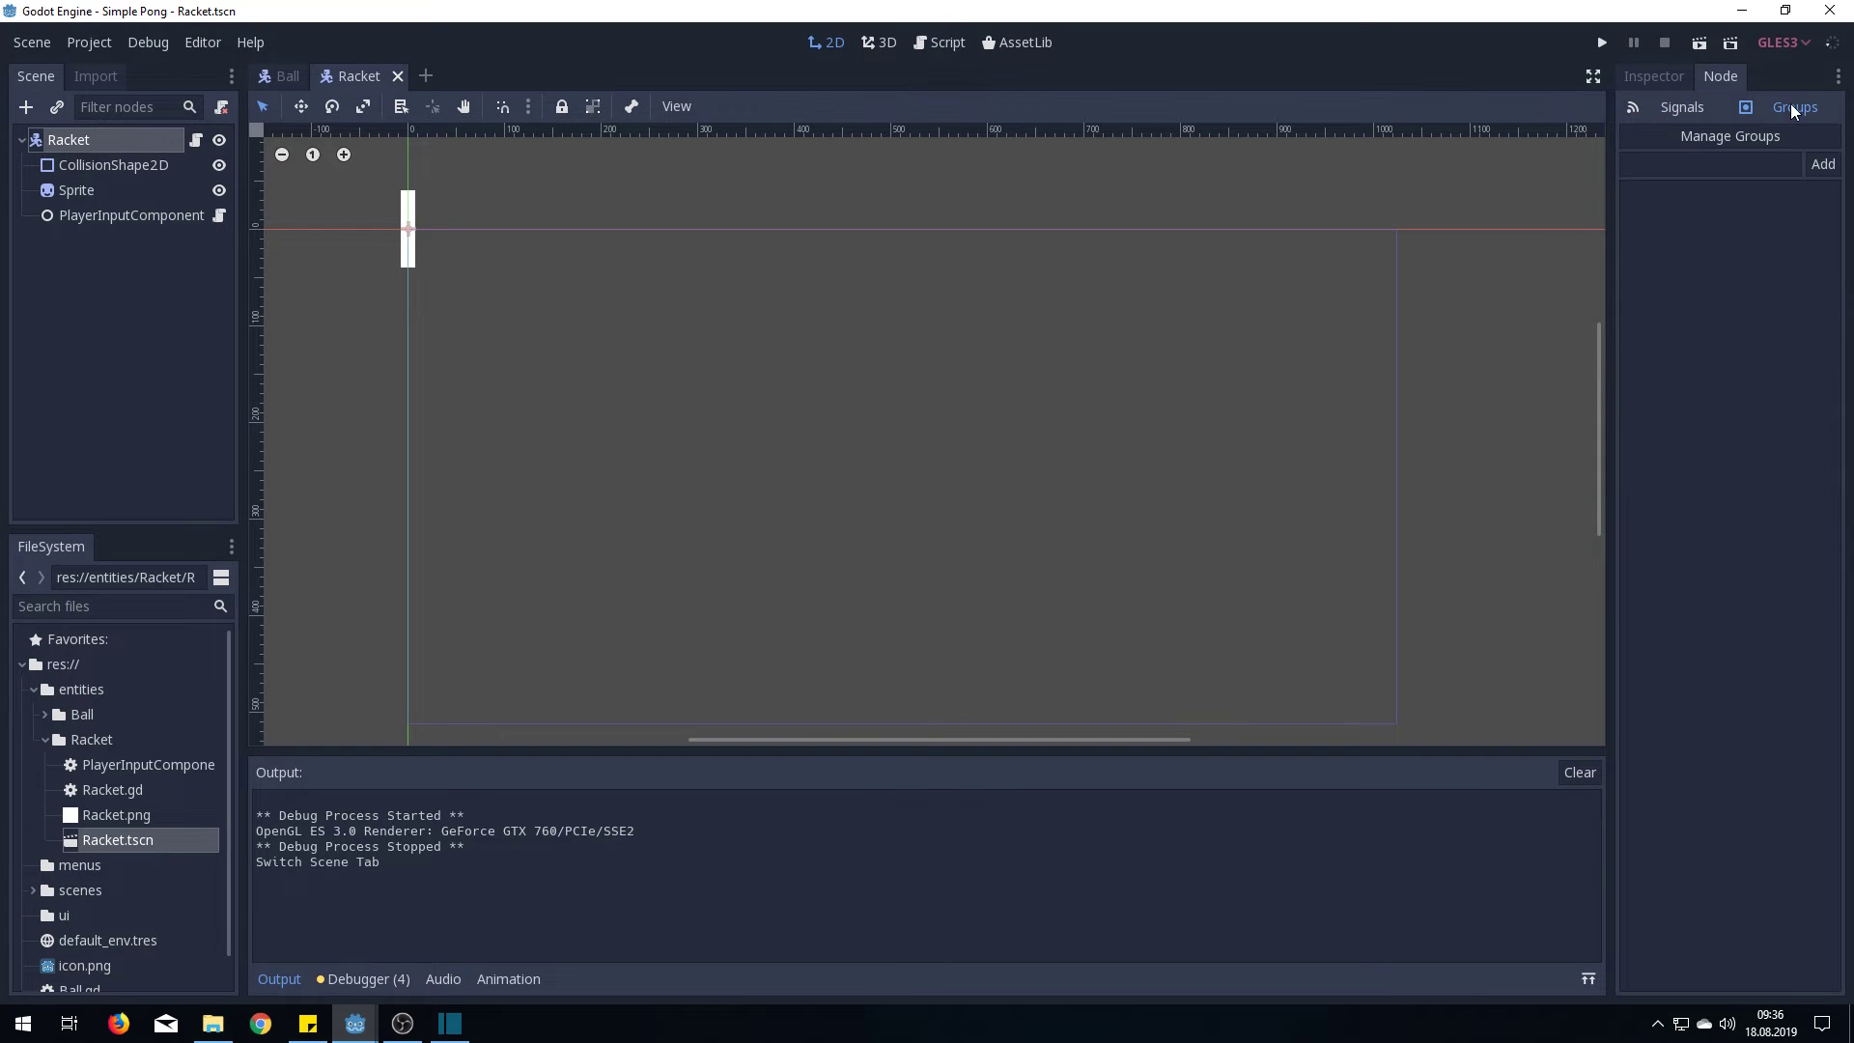
{"action": "left_click", "coordinate": [1768, 159]}
{"action": "type", "text": "ra"}
{"action": "type", "text": "ckets"}
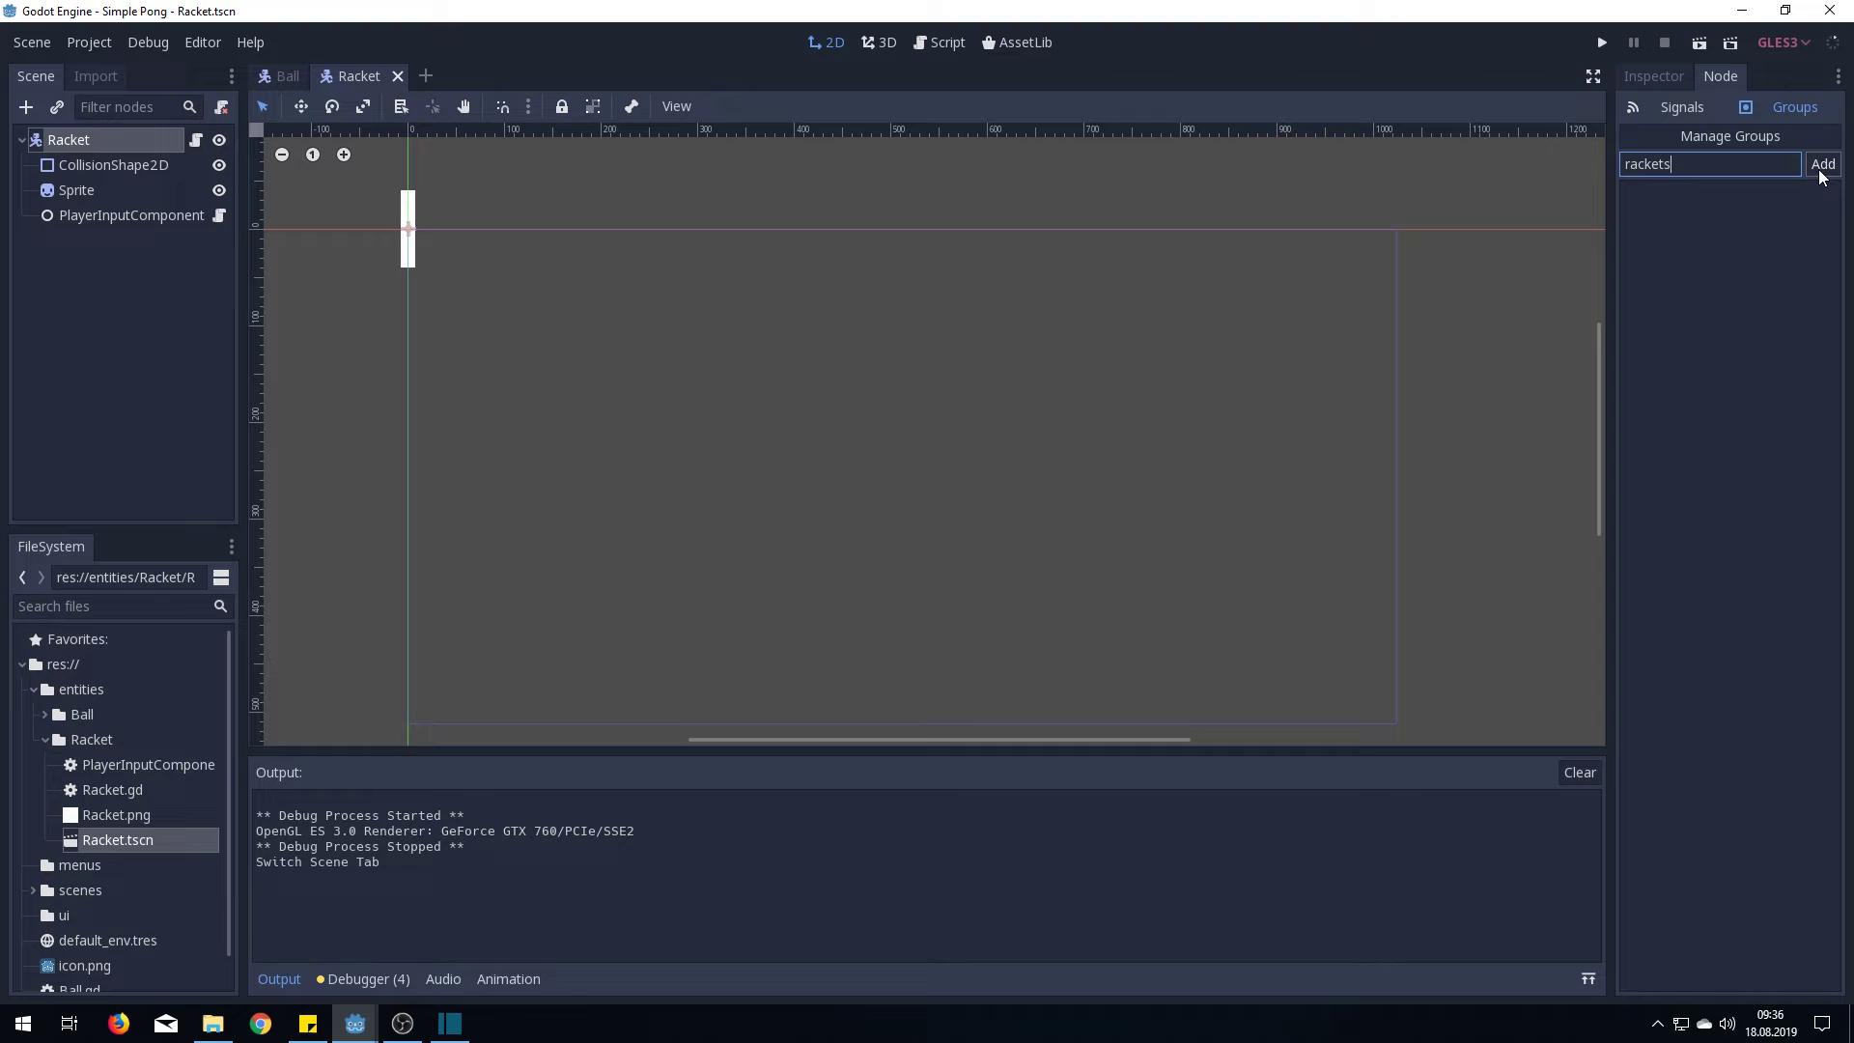
{"action": "left_click", "coordinate": [1822, 166]}
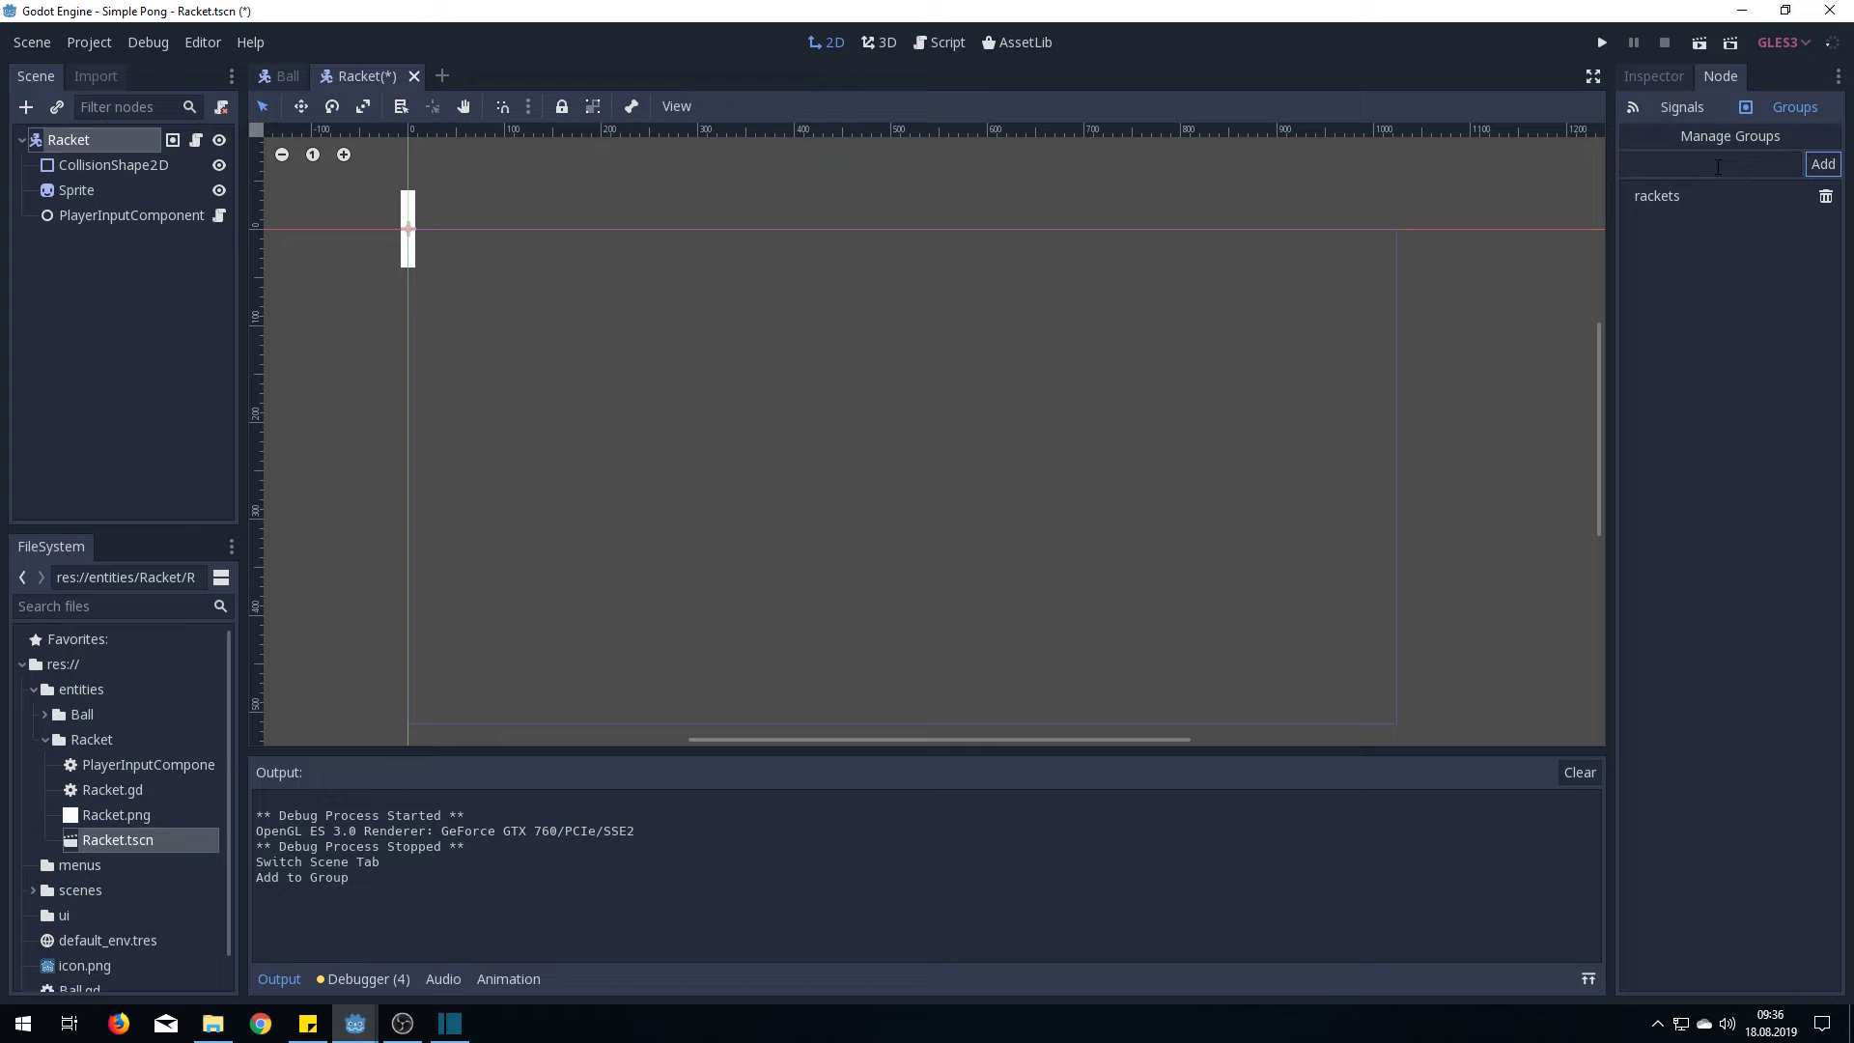
{"action": "left_click", "coordinate": [1719, 141]}
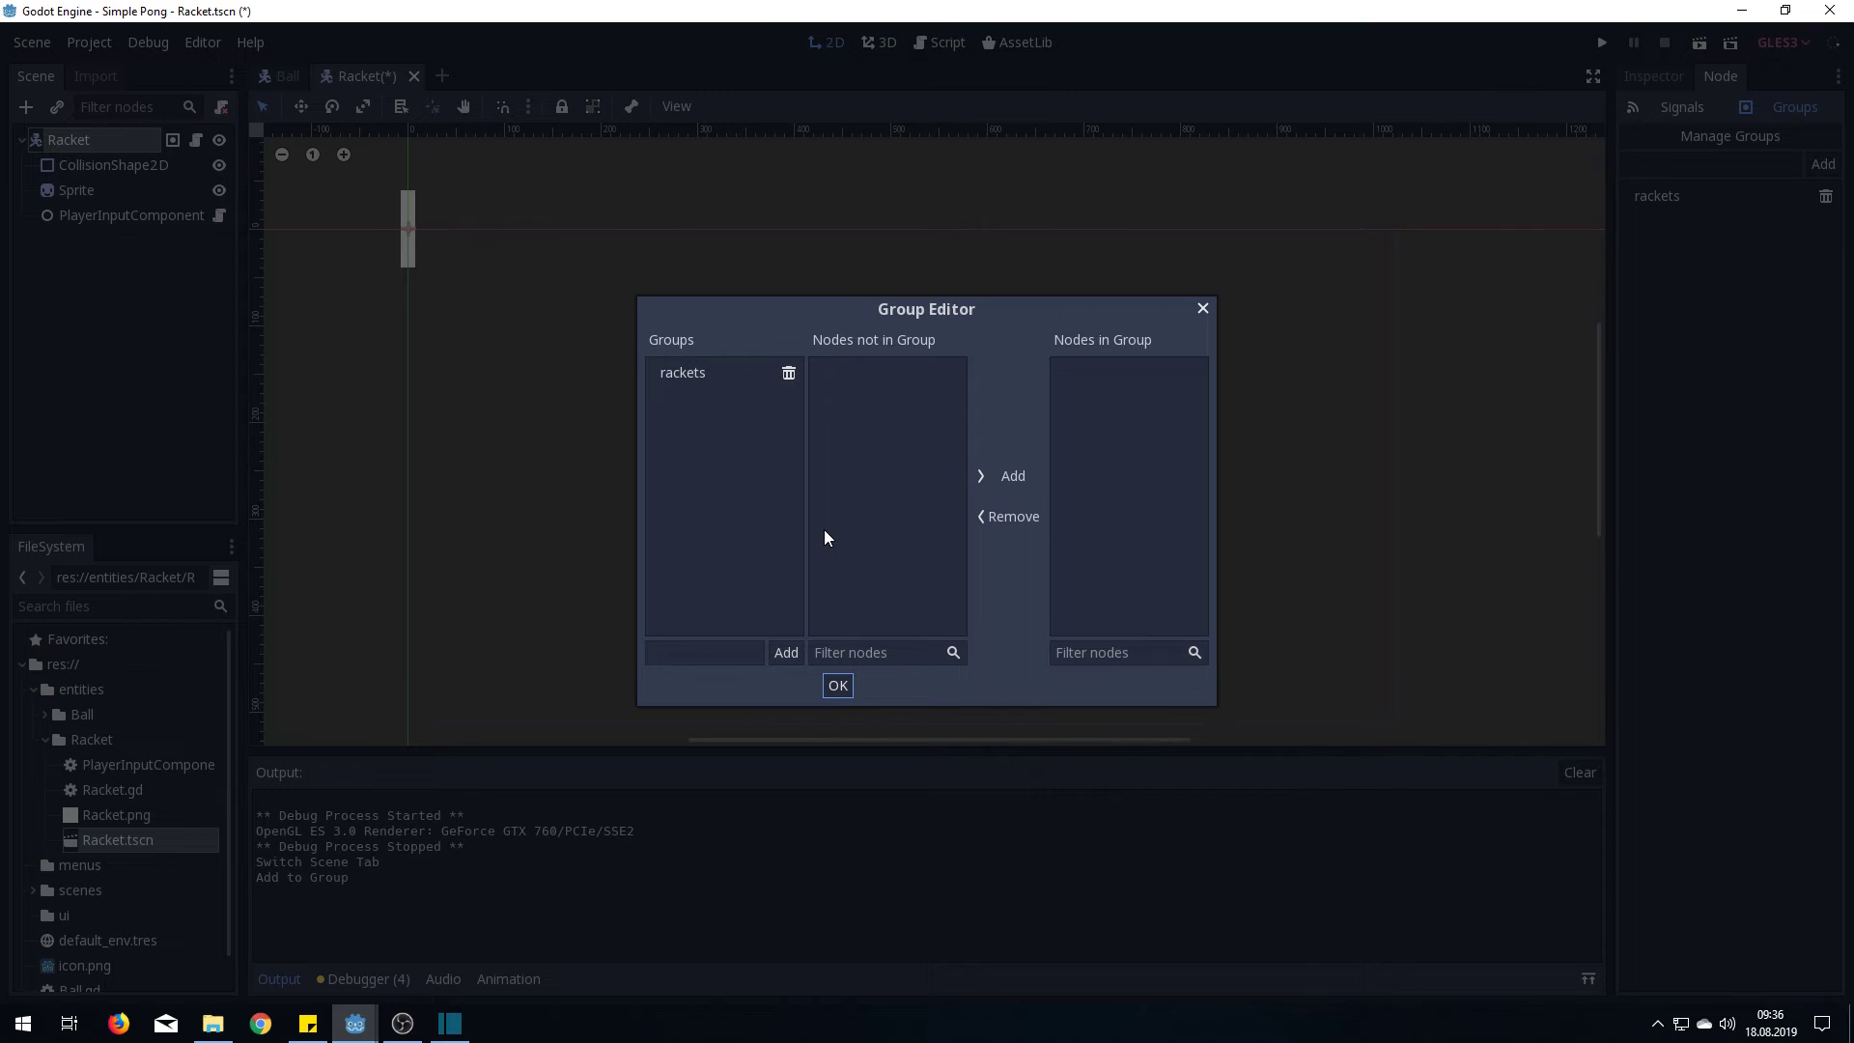
Check the rackets group's members, then close the Group Editor
{"action": "left_click", "coordinate": [707, 374]}
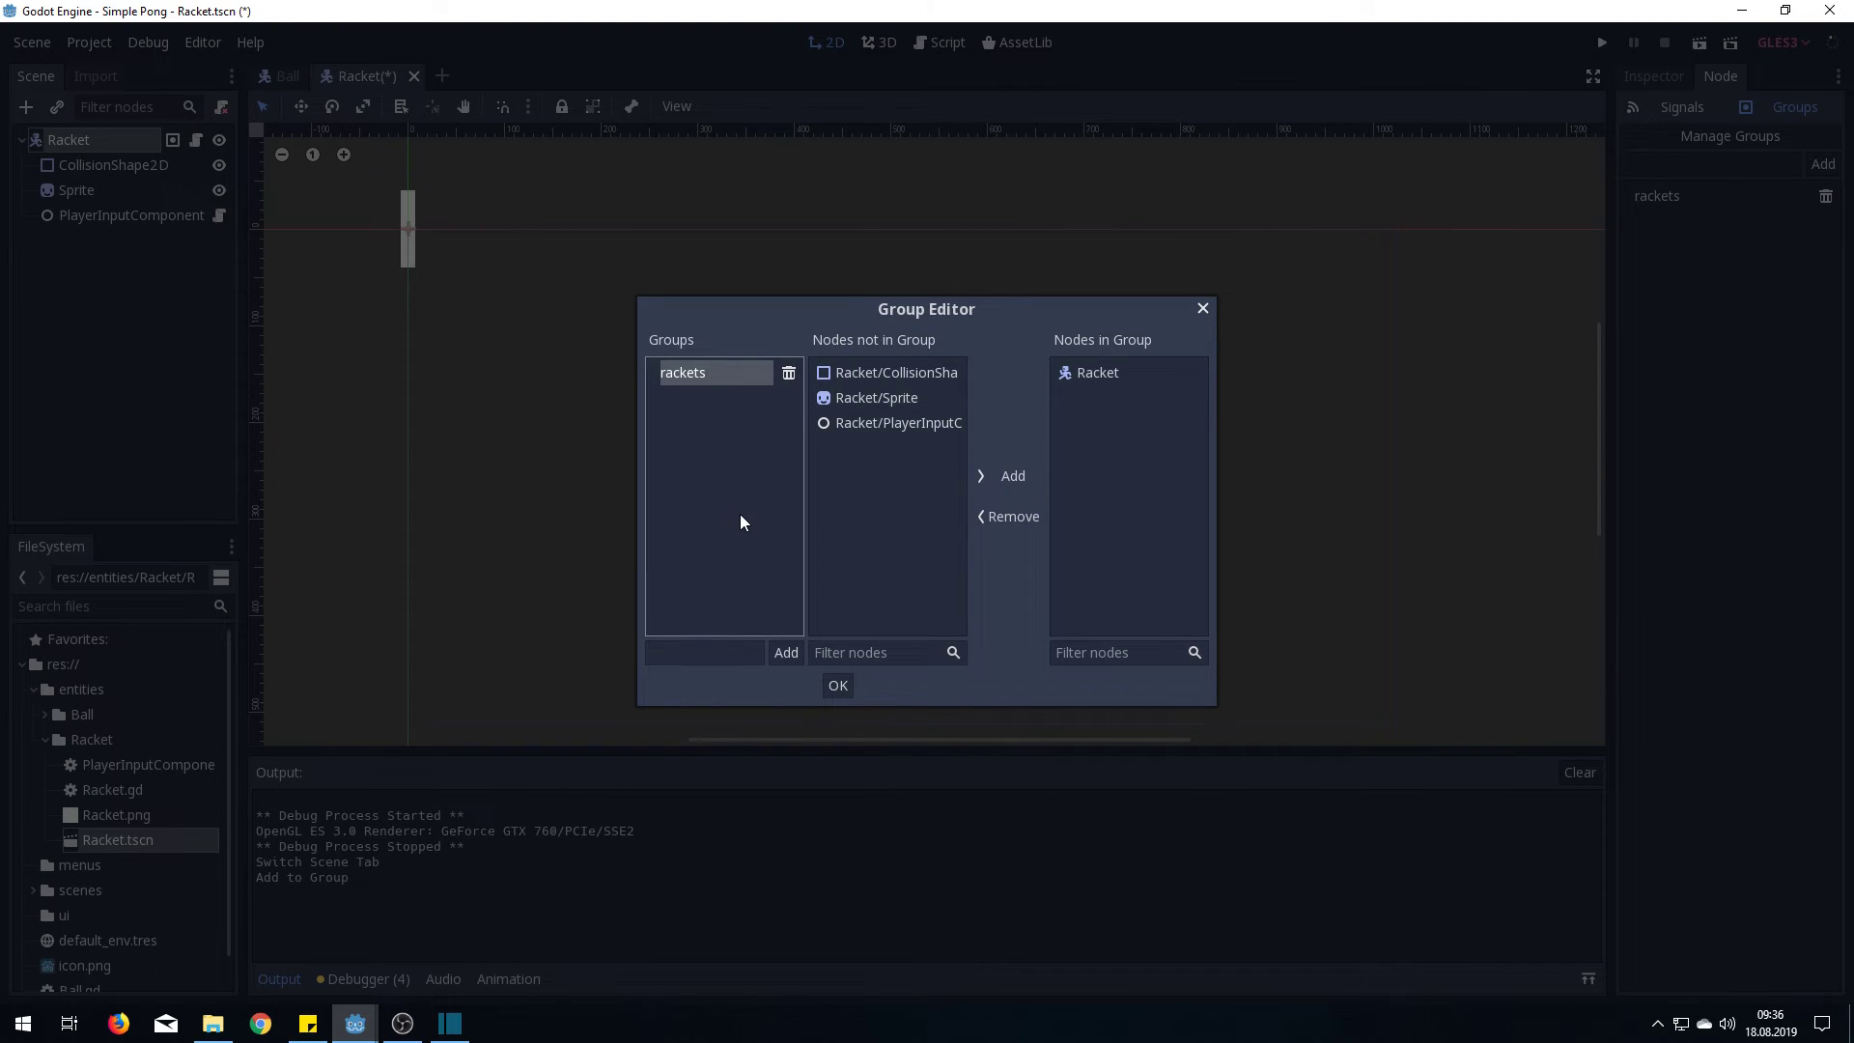
{"action": "left_click", "coordinate": [838, 691]}
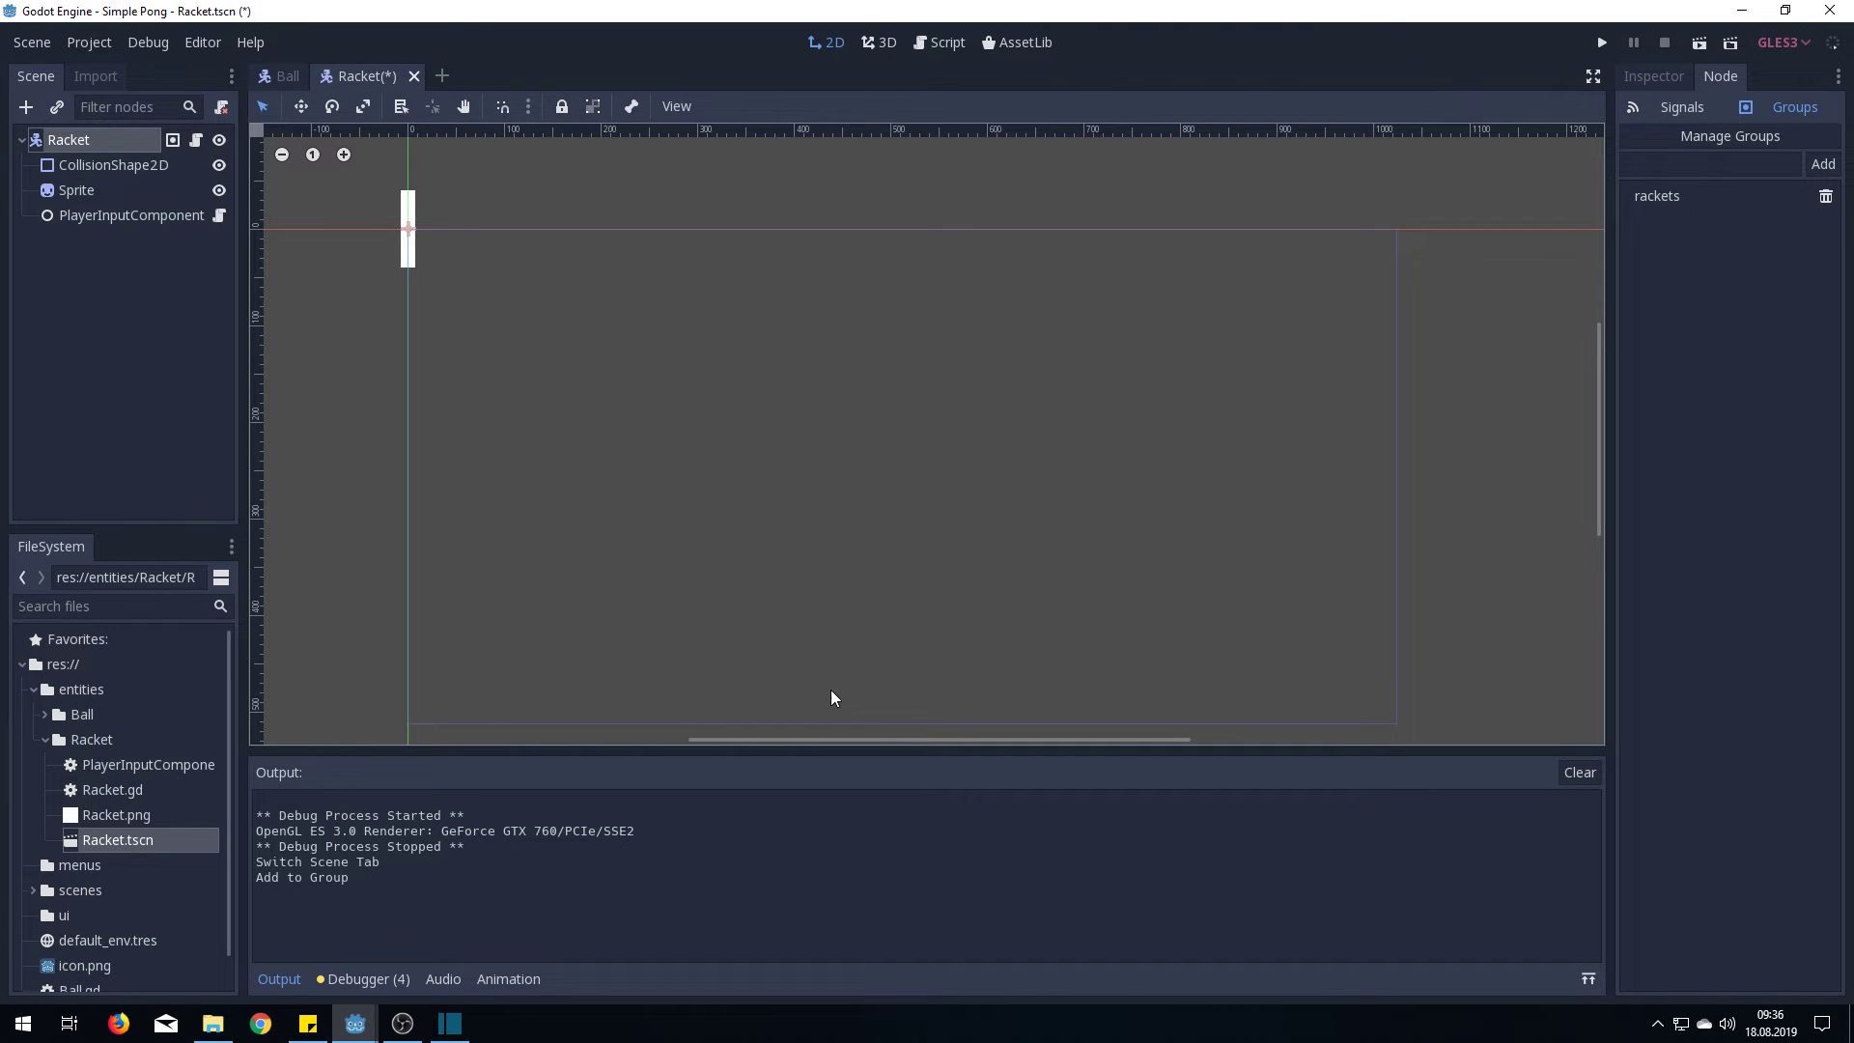
Save and close Racket.tscn, move Ball.gd into the Ball folder, and return to its code
{"action": "left_click", "coordinate": [413, 76]}
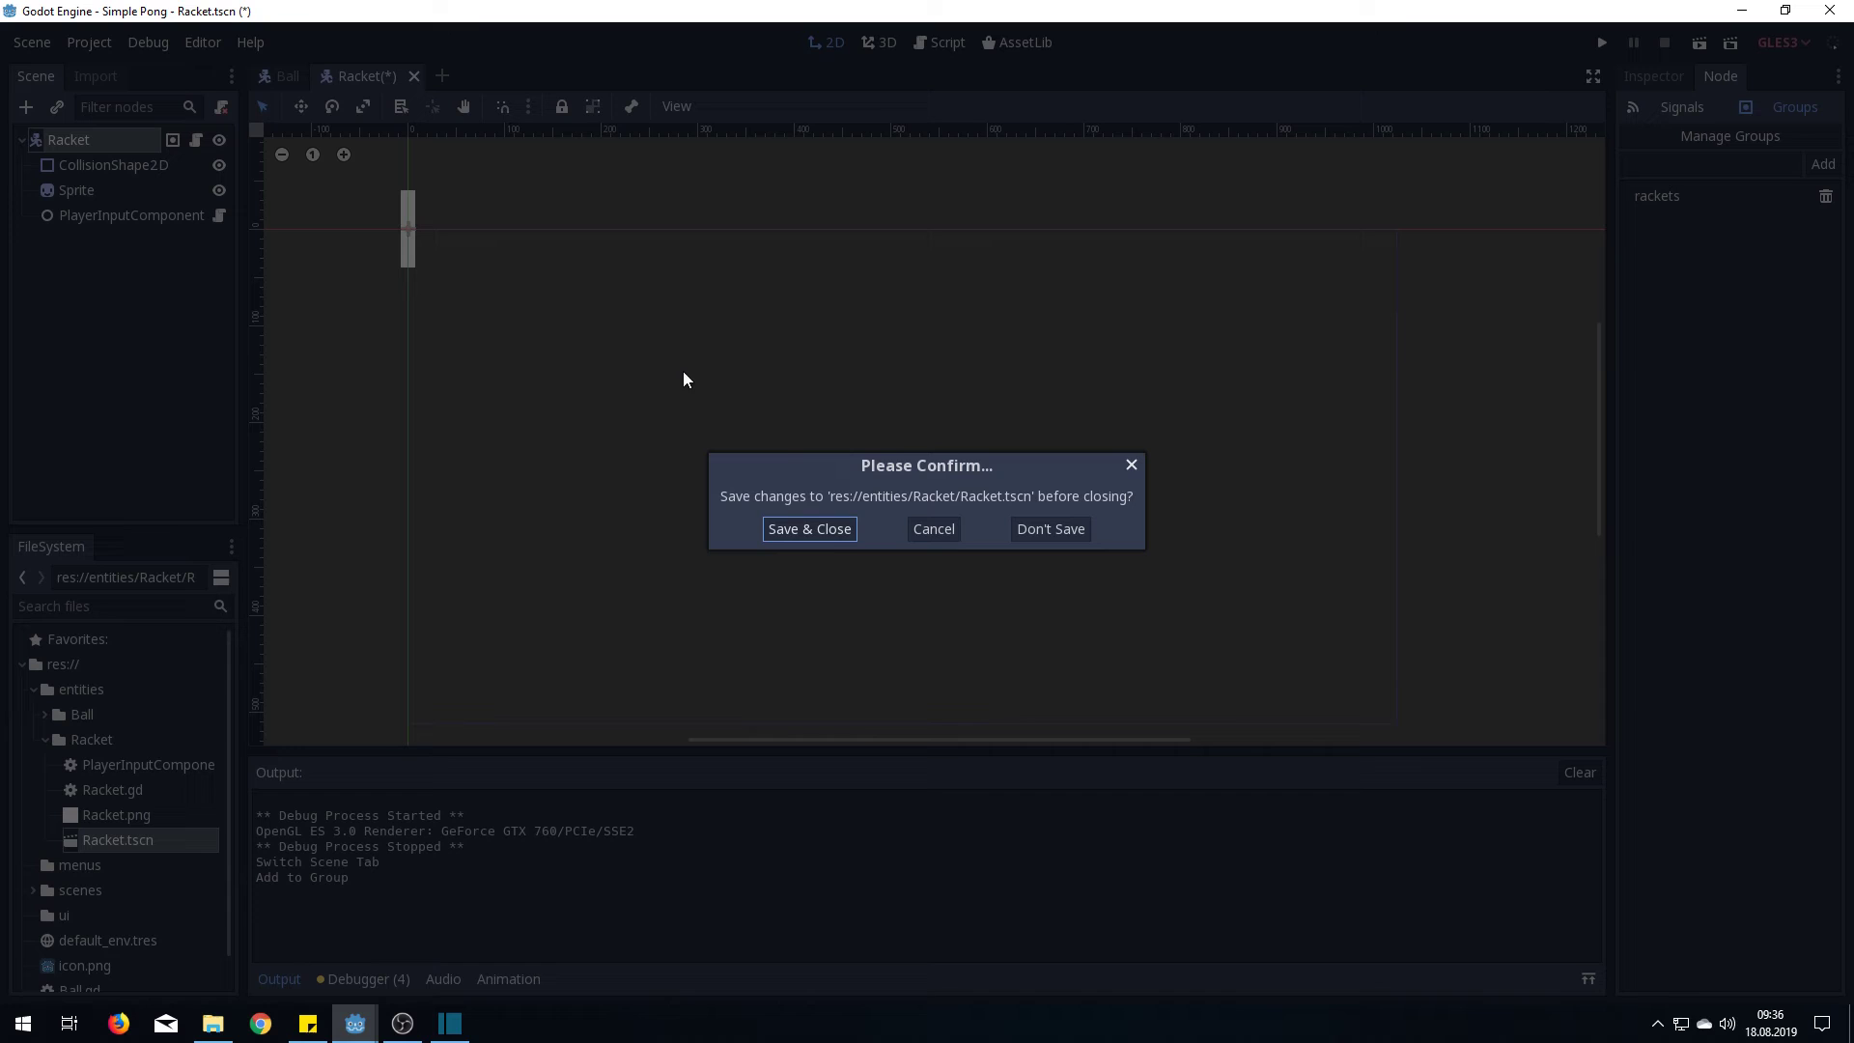
{"action": "left_click", "coordinate": [817, 533]}
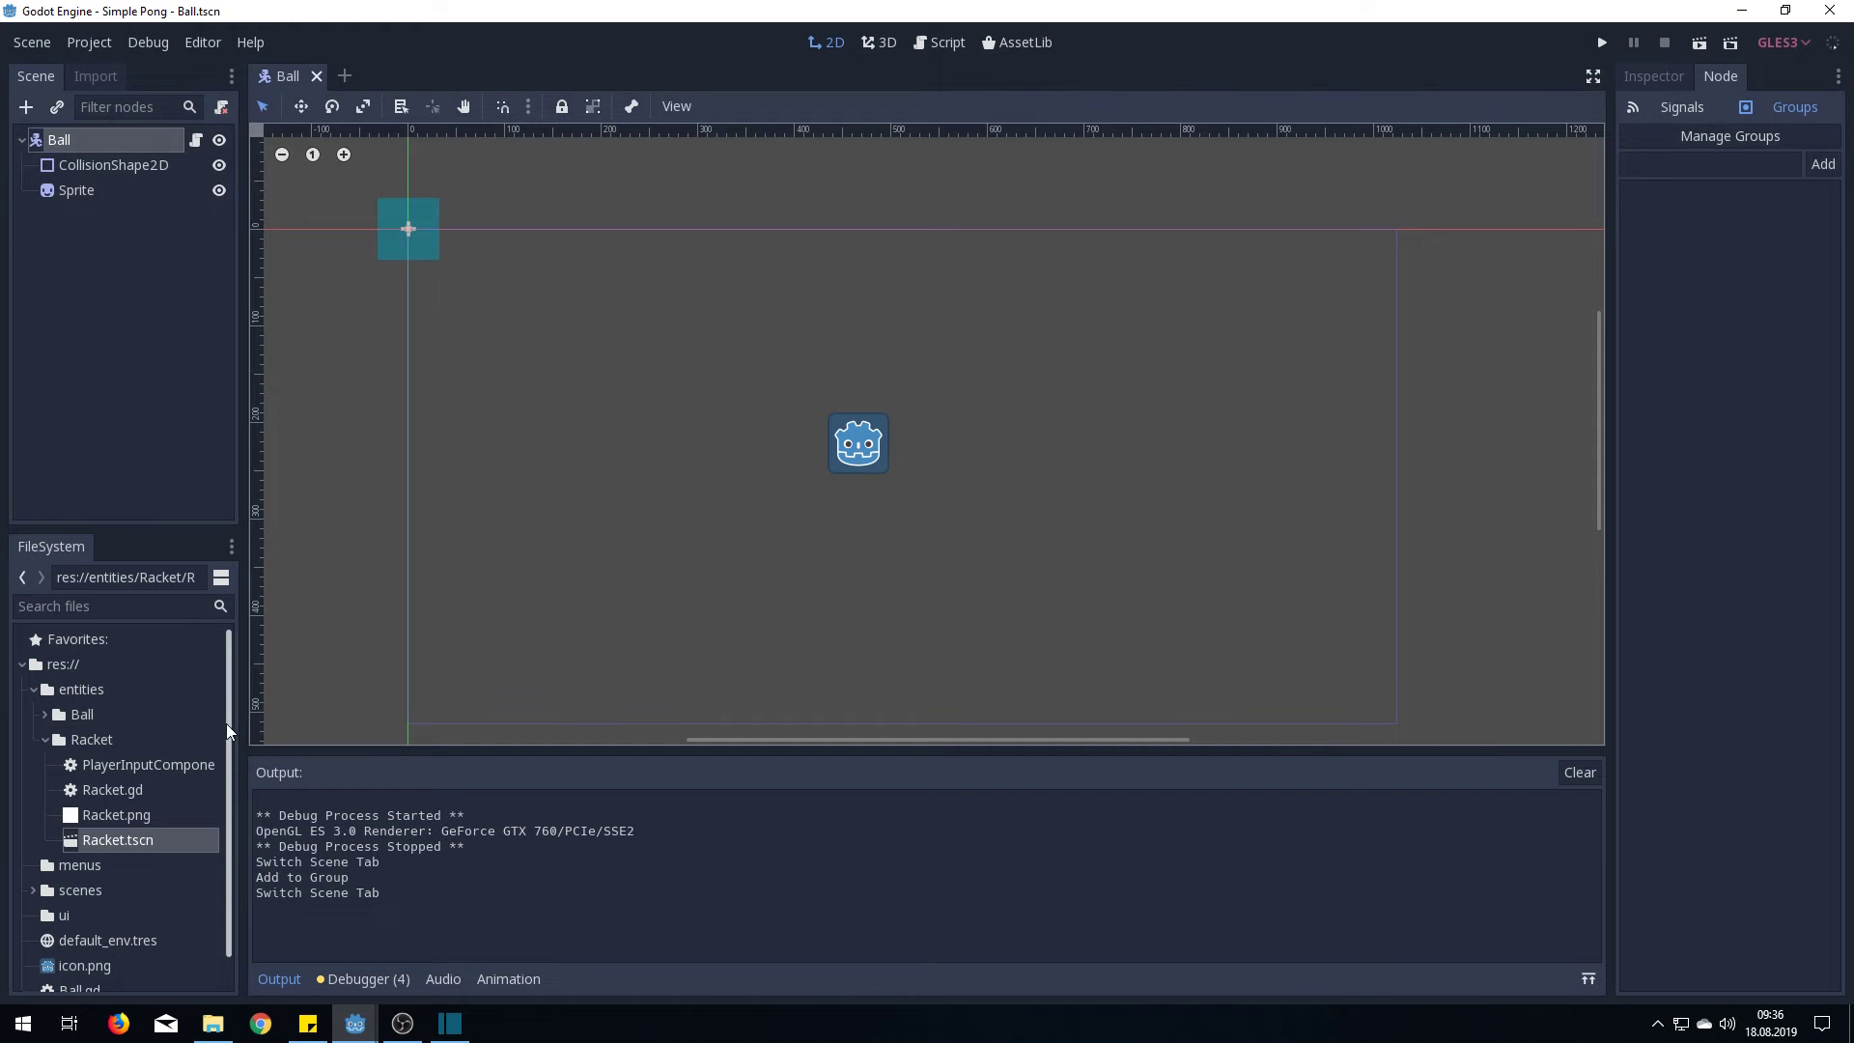
{"action": "left_click", "coordinate": [43, 706]}
{"action": "scroll", "coordinate": [118, 928], "scroll_direction": "down", "scroll_amount": 2}
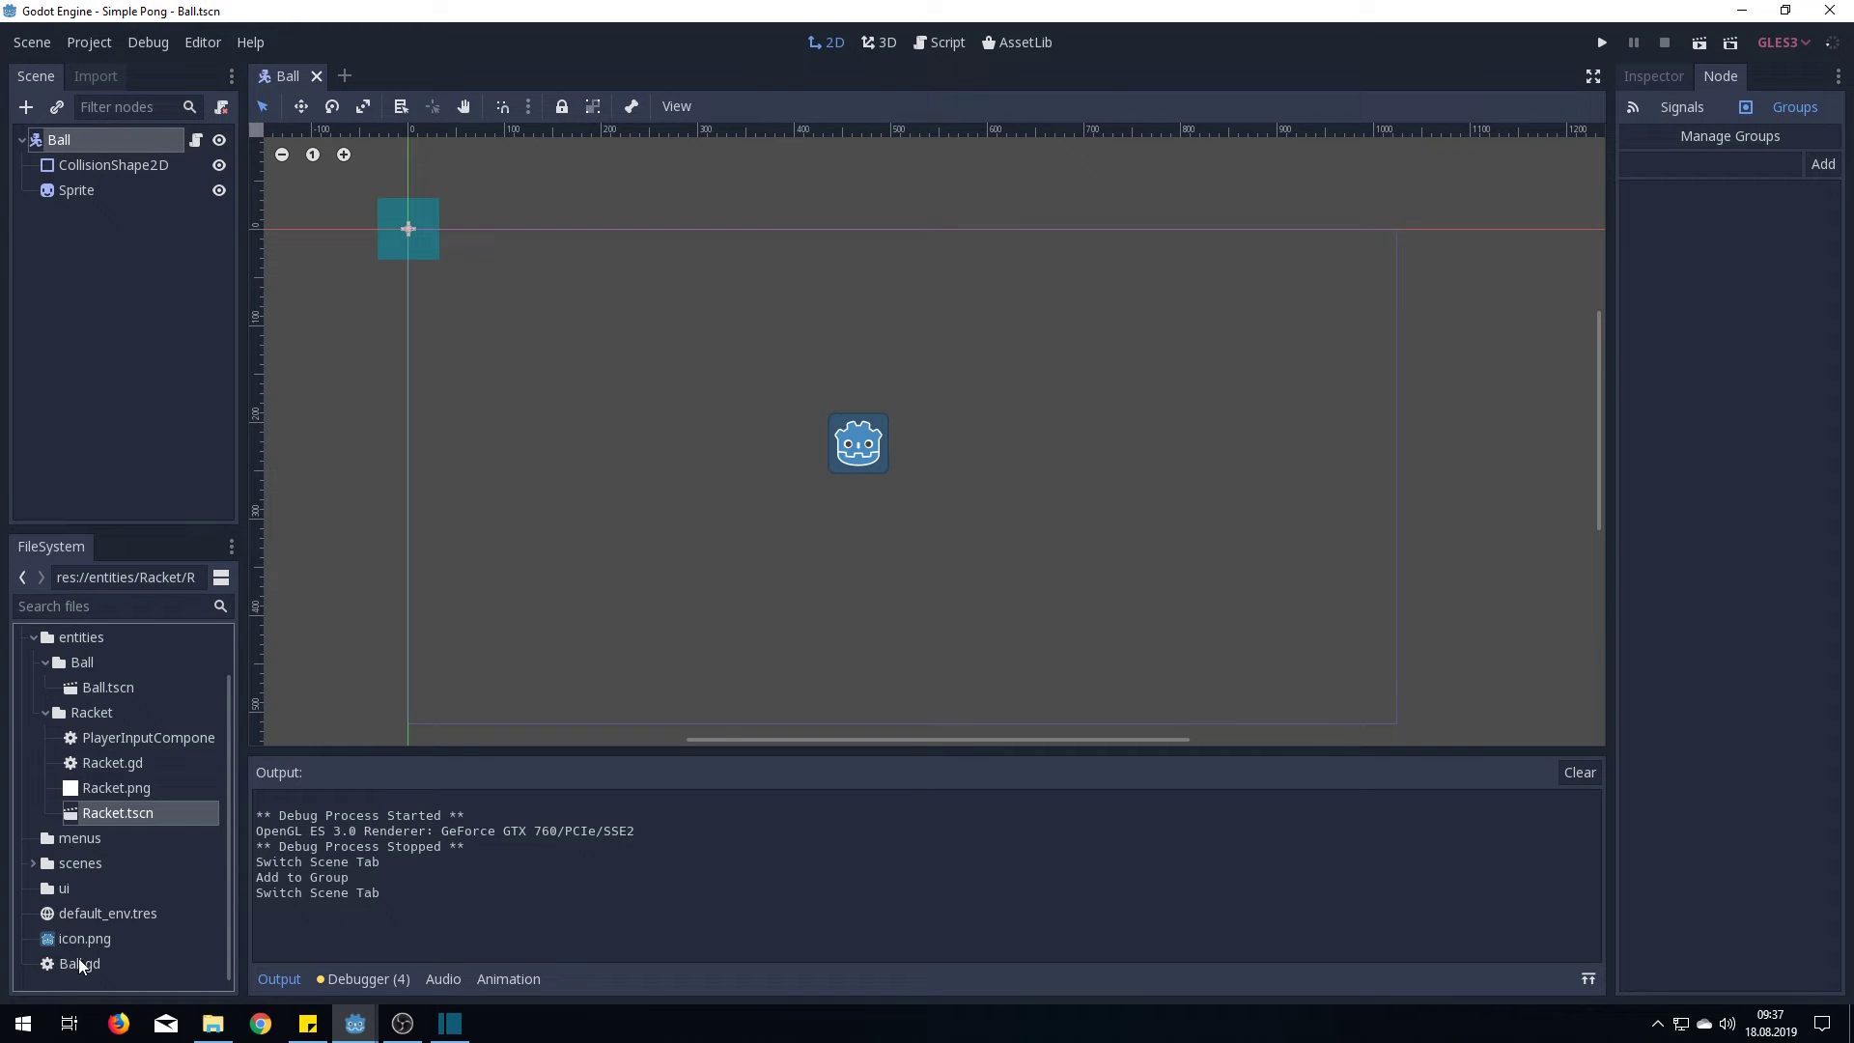
{"action": "left_click_drag", "start_coordinate": [79, 963], "coordinate": [91, 659]}
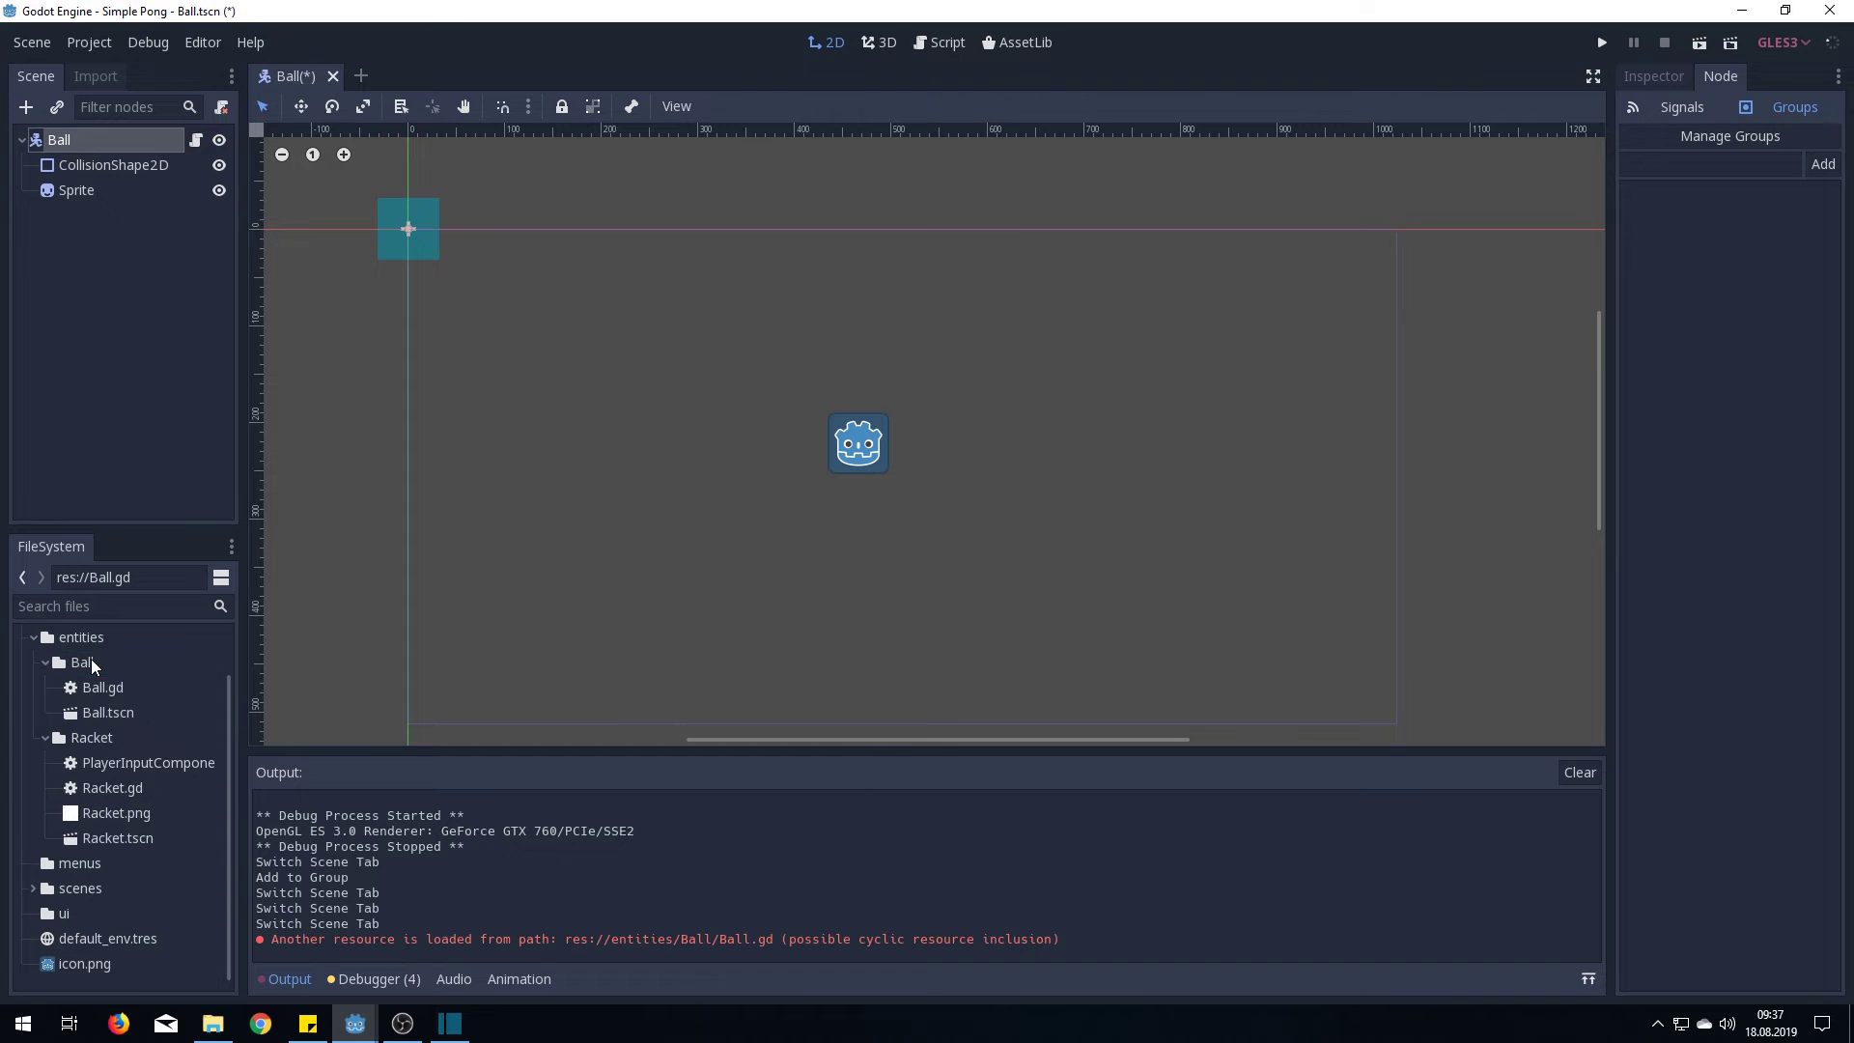
{"action": "scroll", "coordinate": [124, 714], "scroll_direction": "up", "scroll_amount": 2}
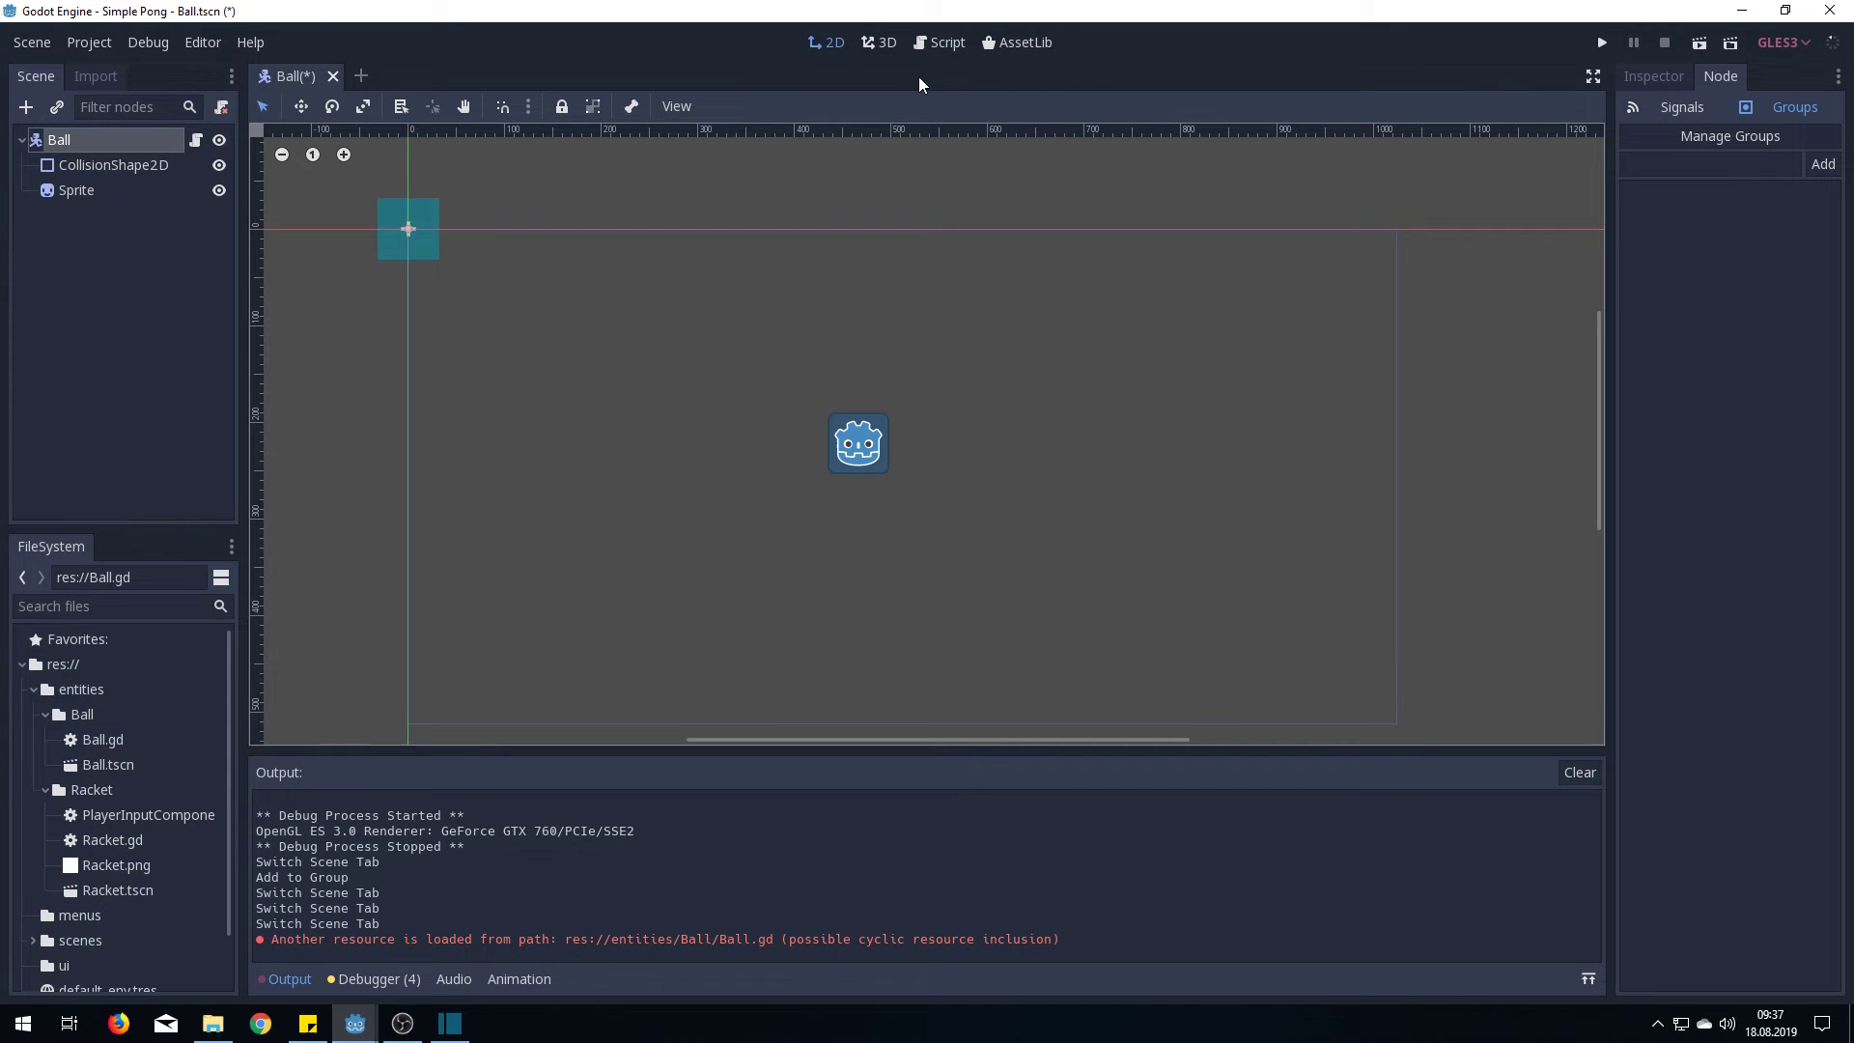
{"action": "left_click", "coordinate": [932, 48]}
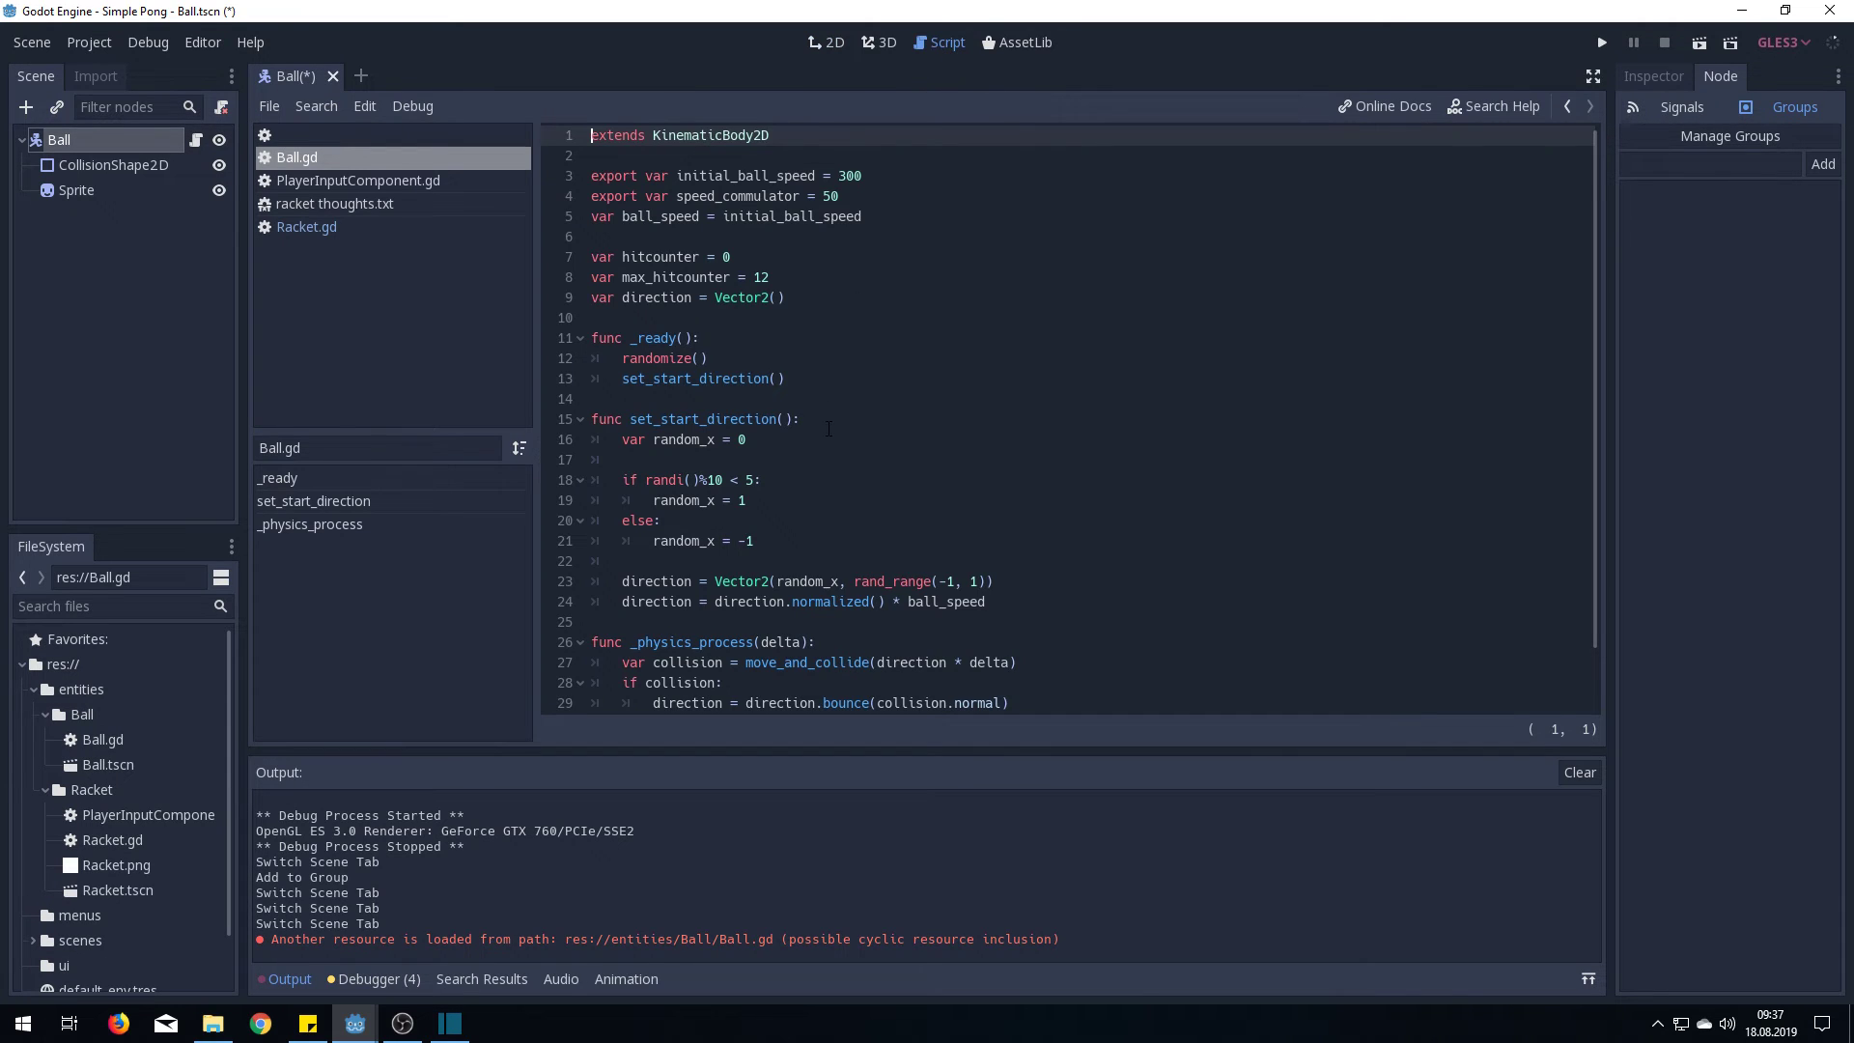
{"action": "scroll", "coordinate": [830, 430], "scroll_direction": "down", "scroll_amount": 1}
Replace pass with direction.normalized() scaled by ball_speed plus hitcounter times speed_commulator
{"action": "left_click", "coordinate": [753, 685]}
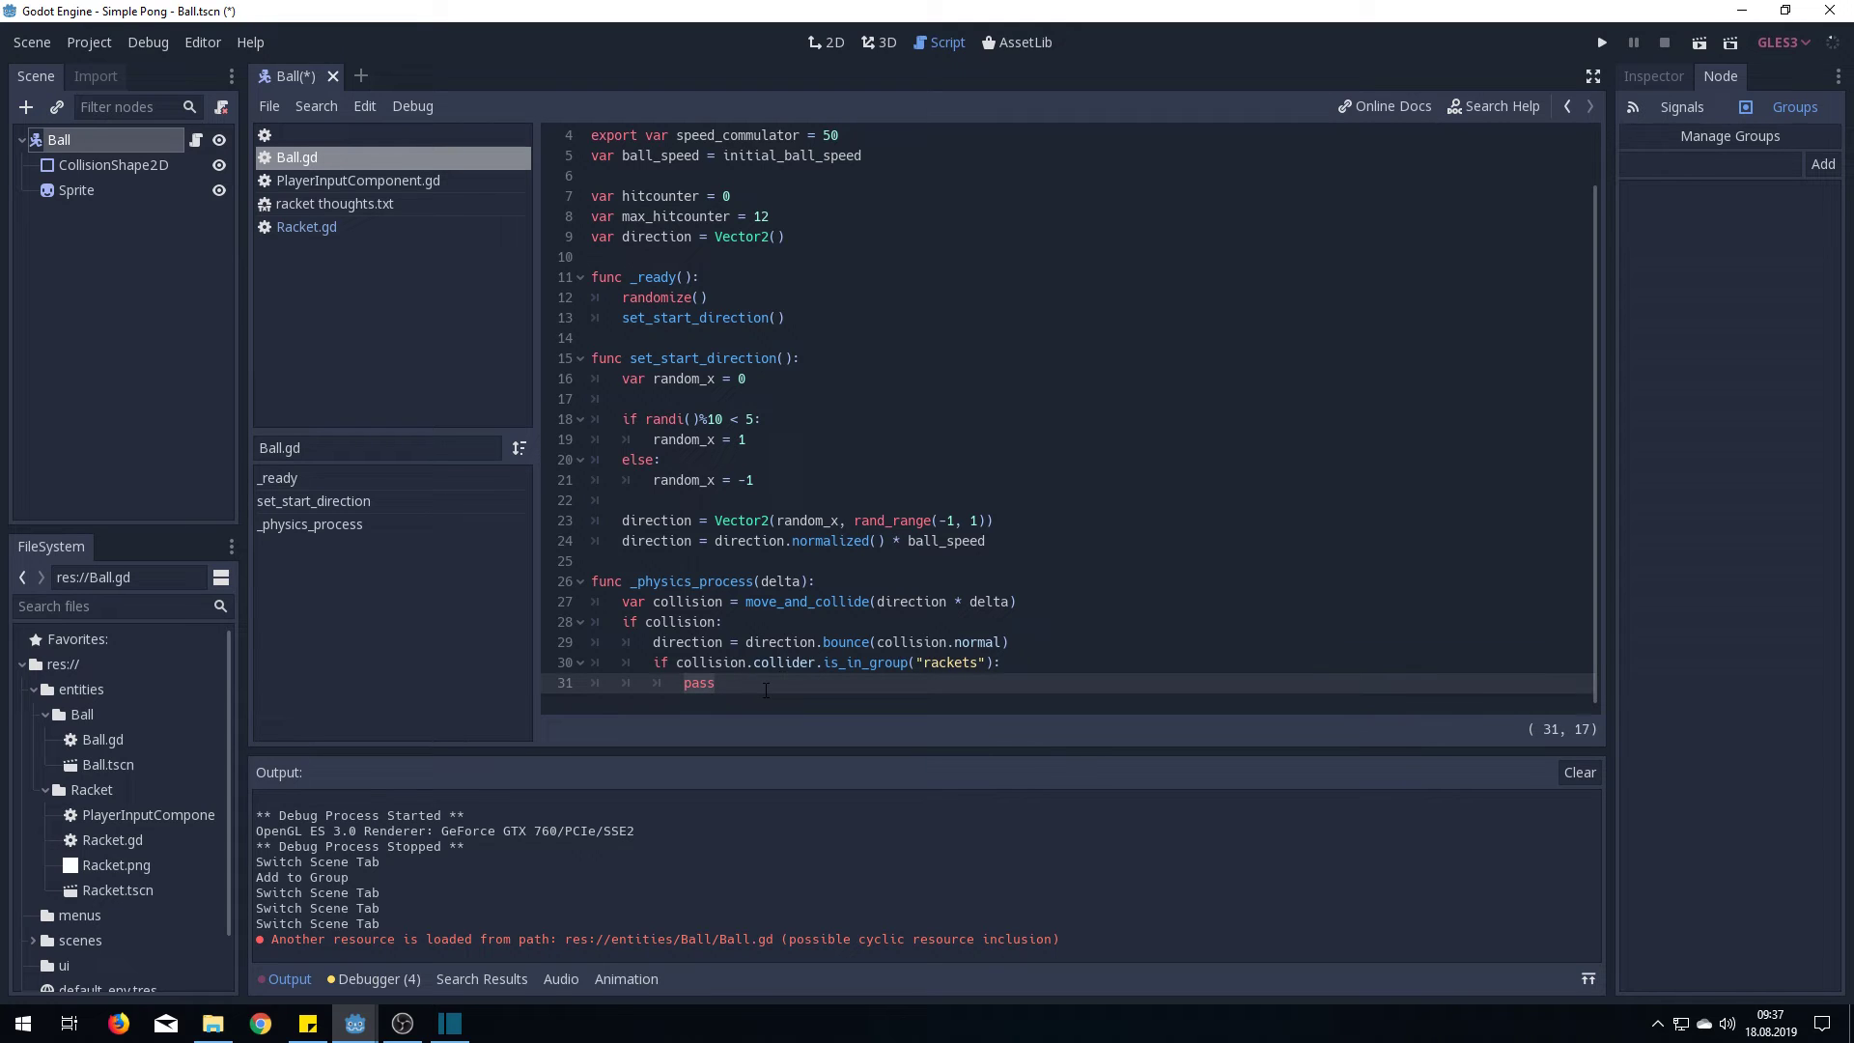
{"action": "key", "text": "BackSpace"}
{"action": "key", "text": "BackSpace"}
{"action": "key", "text": "BackSpace"}
{"action": "type", "text": "direction "}
{"action": "type", "text": "= dir"}
{"action": "type", "text": "ection.no"}
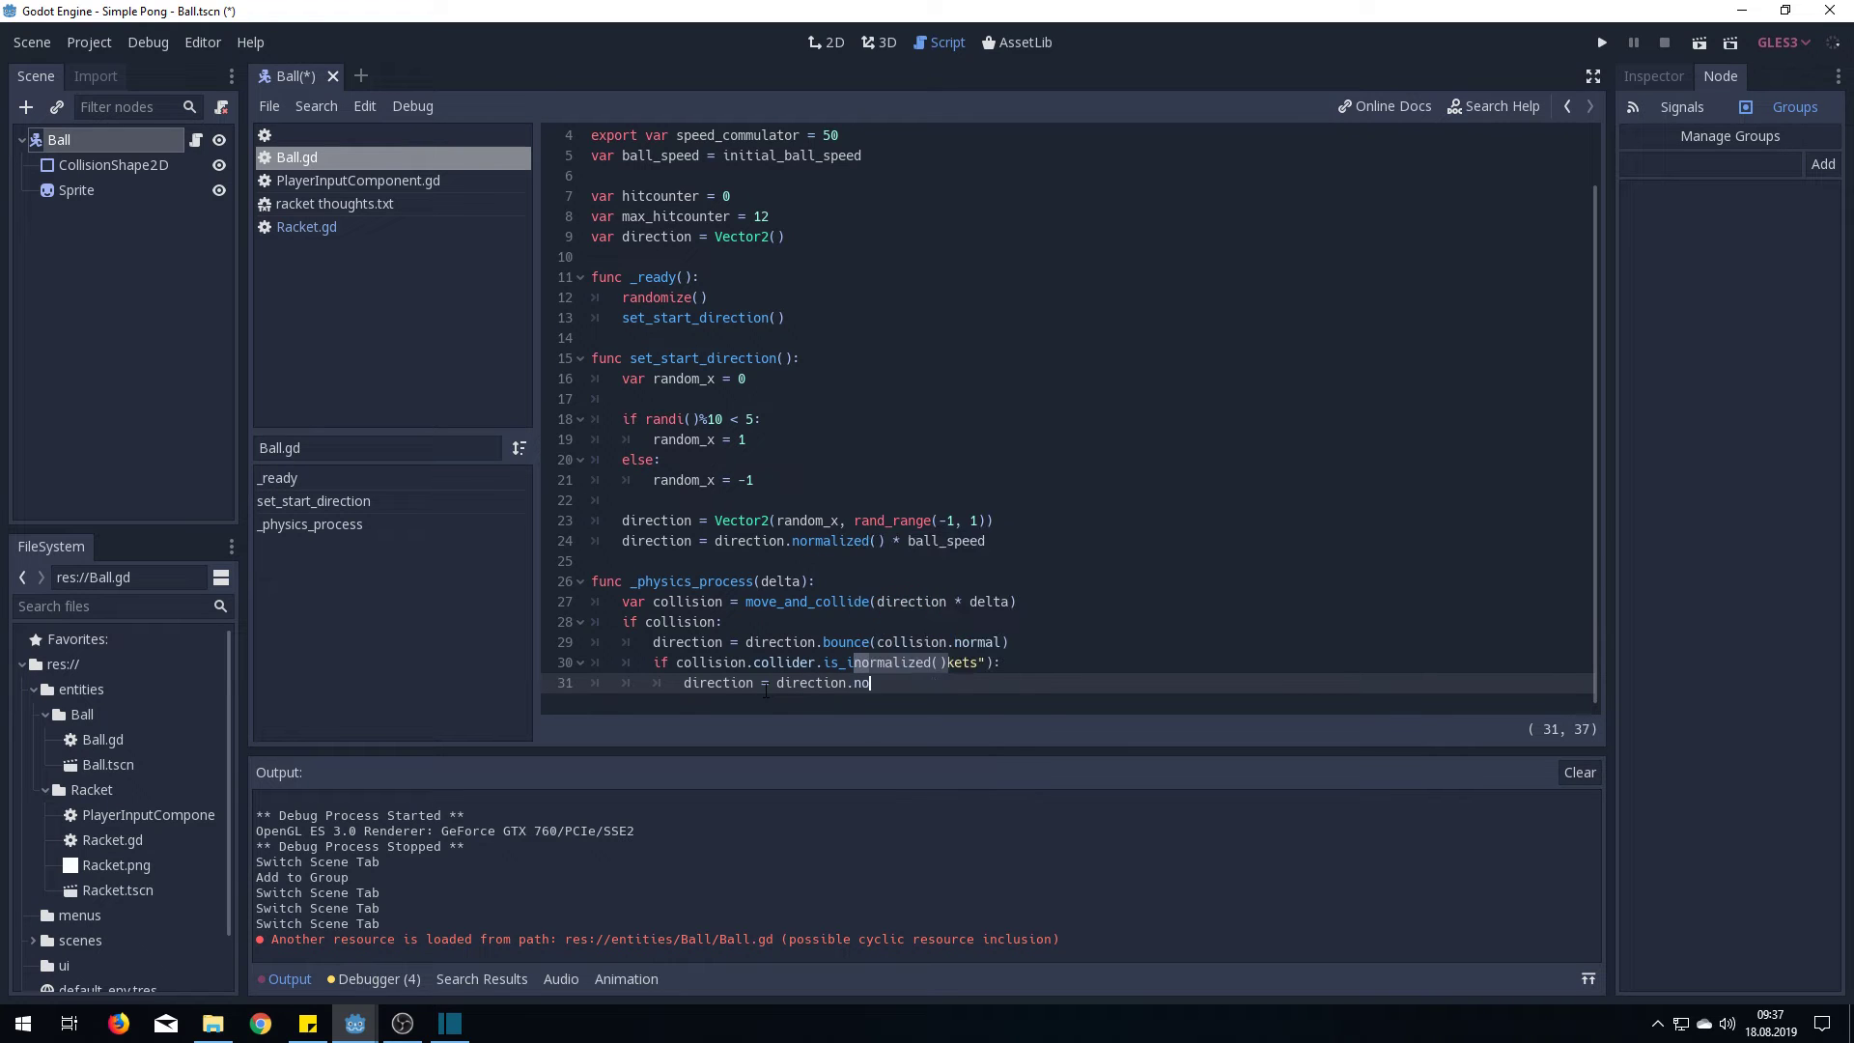
{"action": "key", "text": "Return"}
{"action": "type", "text": "* "}
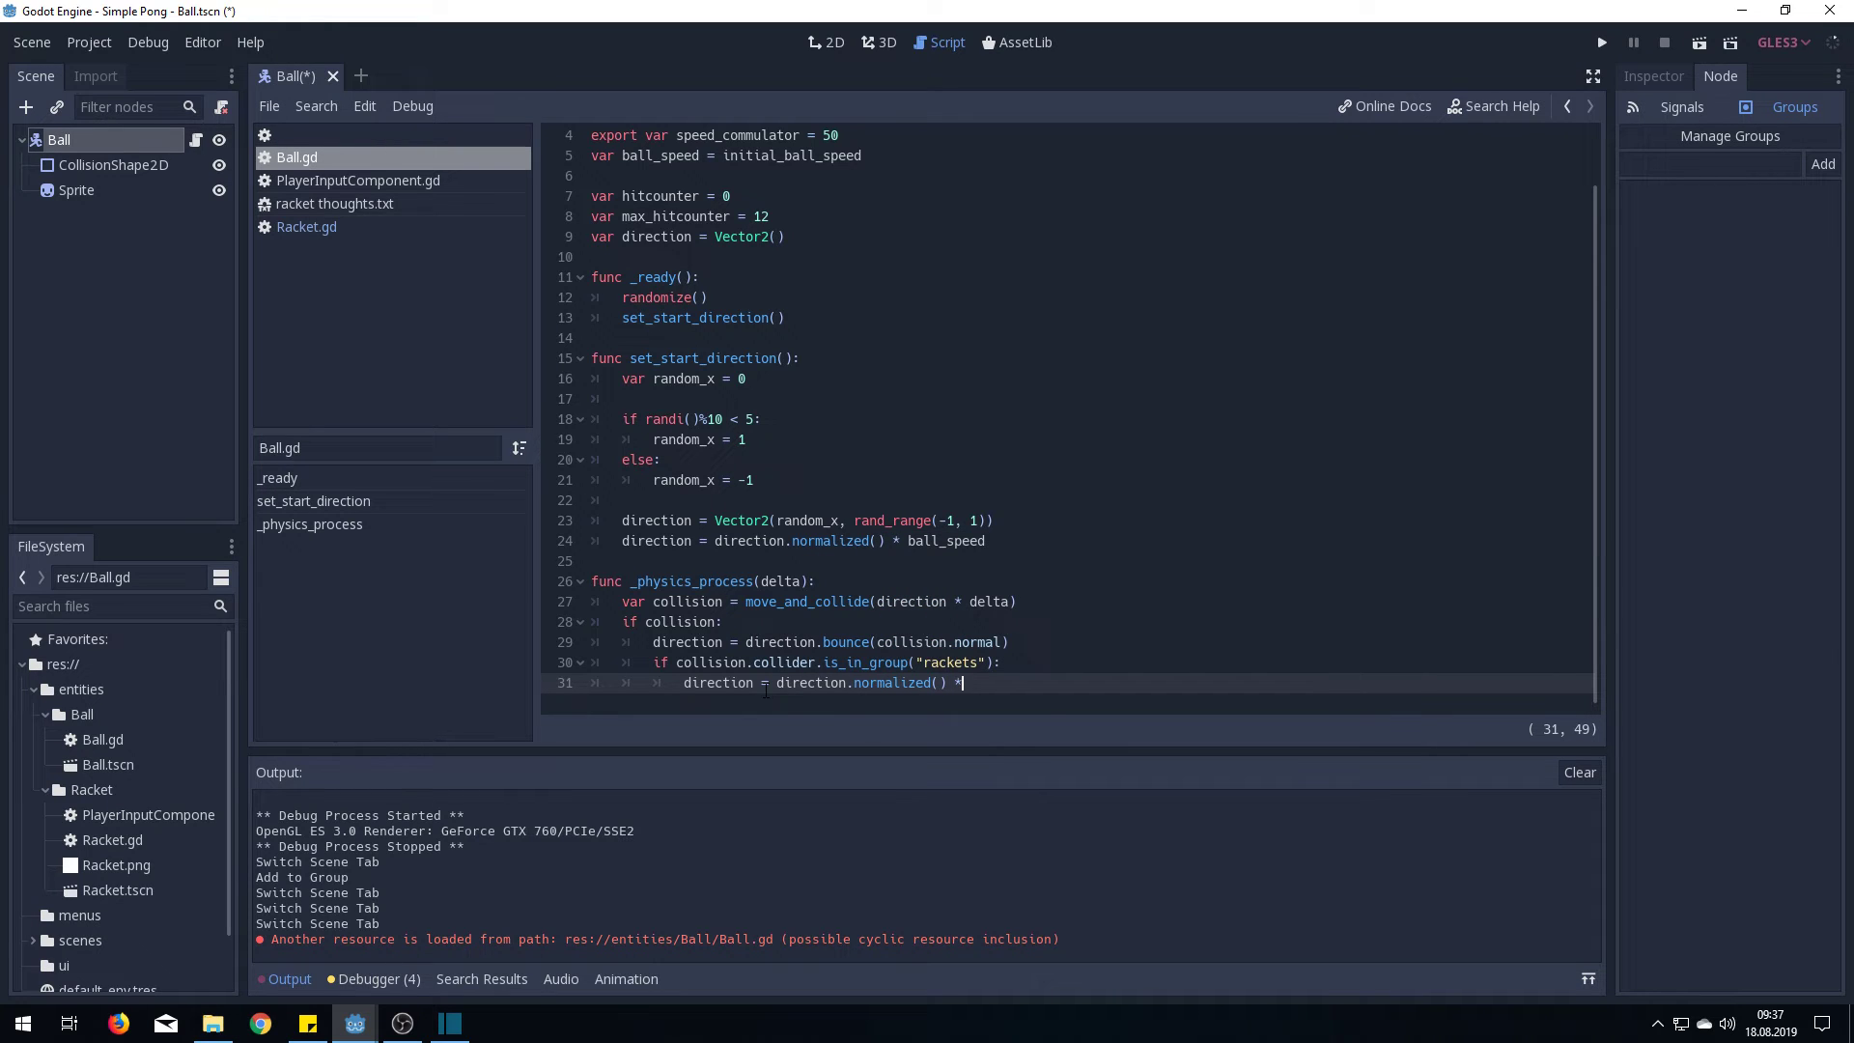
{"action": "type", "text": "(ba"}
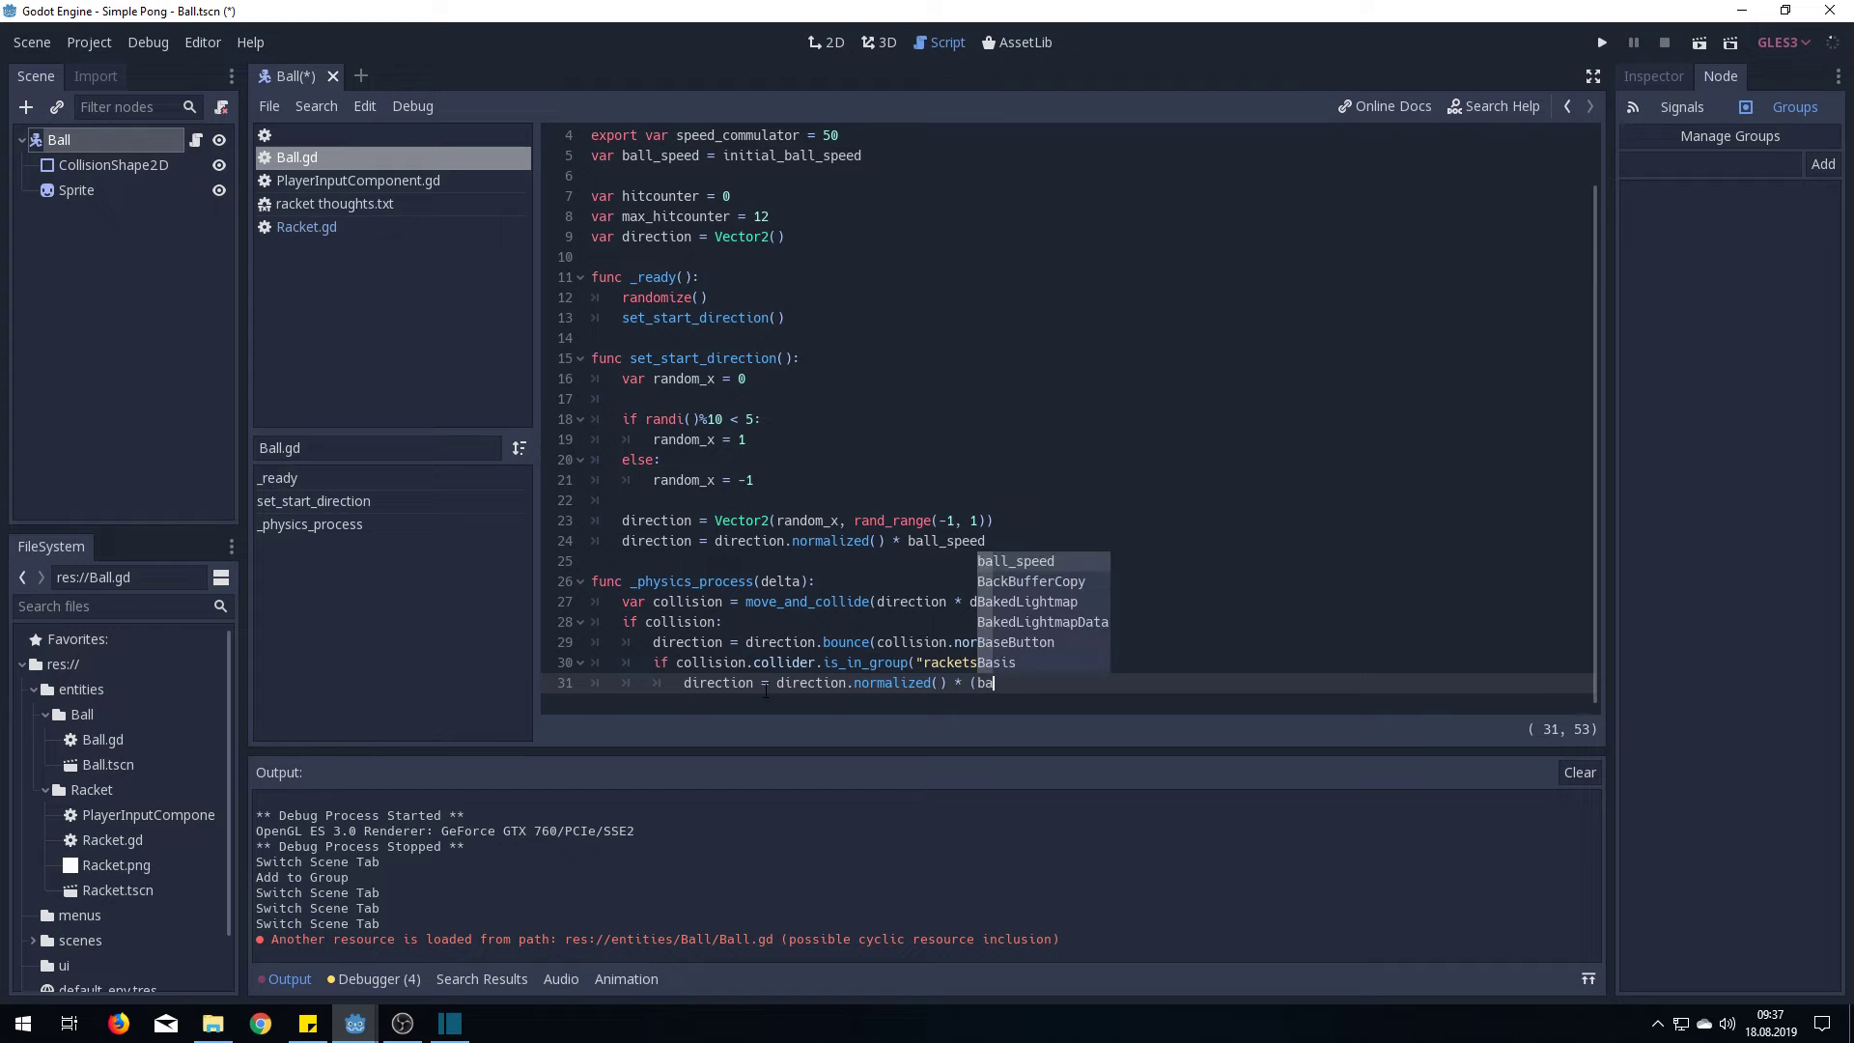
{"action": "key", "text": "Return"}
{"action": "type", "text": "+ "}
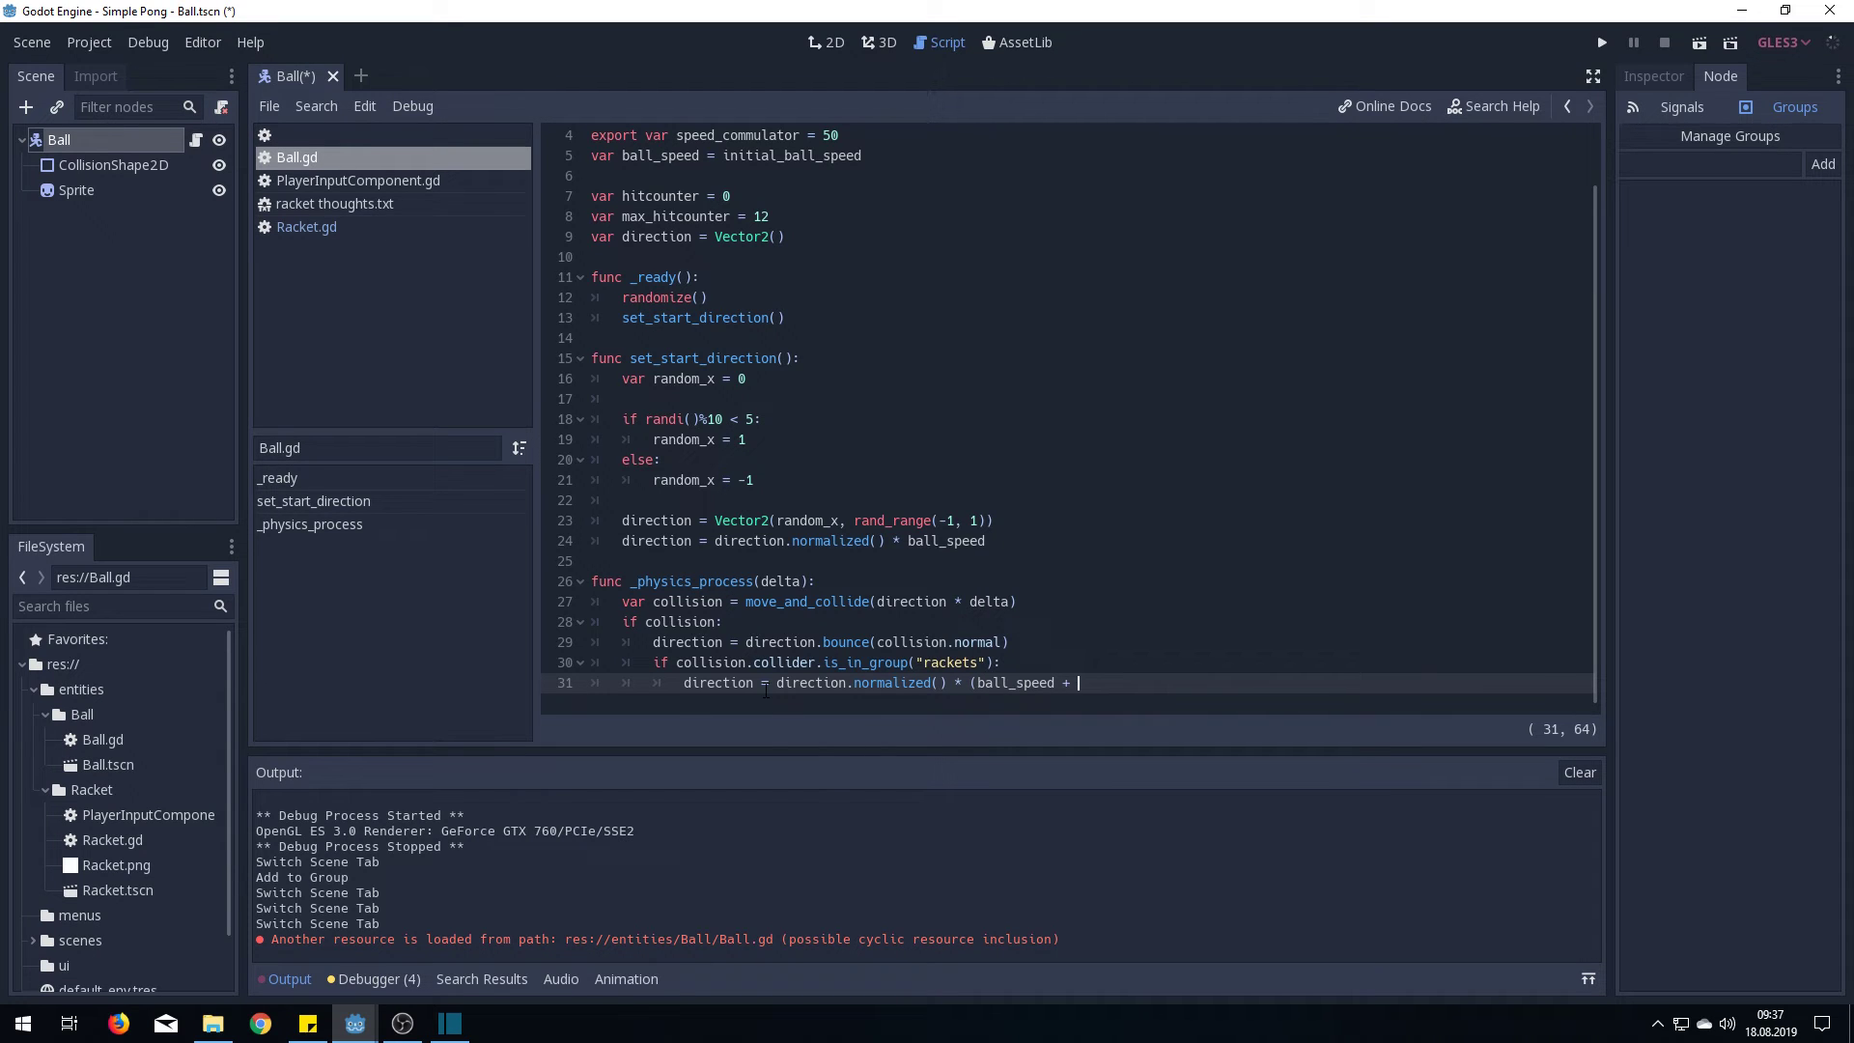
{"action": "type", "text": "hit"}
{"action": "key", "text": "Return"}
{"action": "type", "text": "* spee"}
{"action": "key", "text": "Return"}
{"action": "type", "text": ")"}
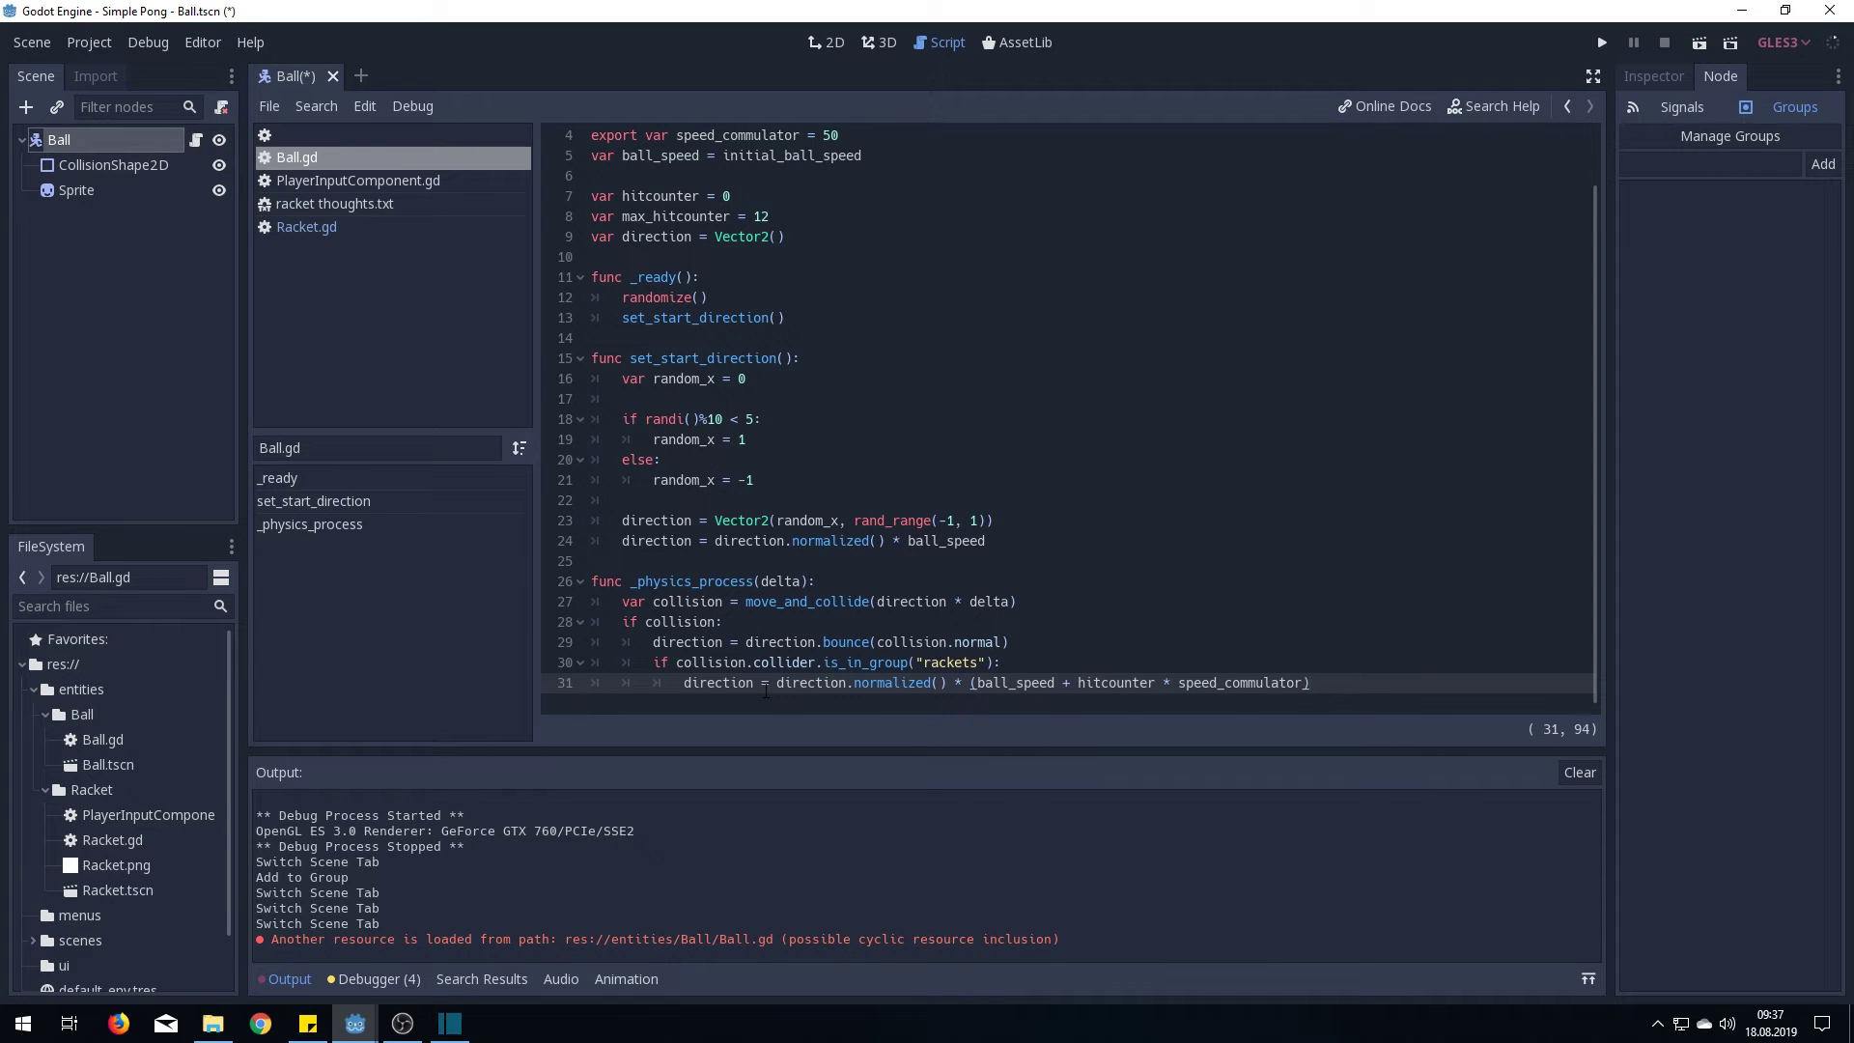
Add 'if hitcounter < max_hitcounter:' with a body incrementing hitcounter by 1
{"action": "key", "text": "Return"}
{"action": "key", "text": "Return"}
{"action": "type", "text": "if "}
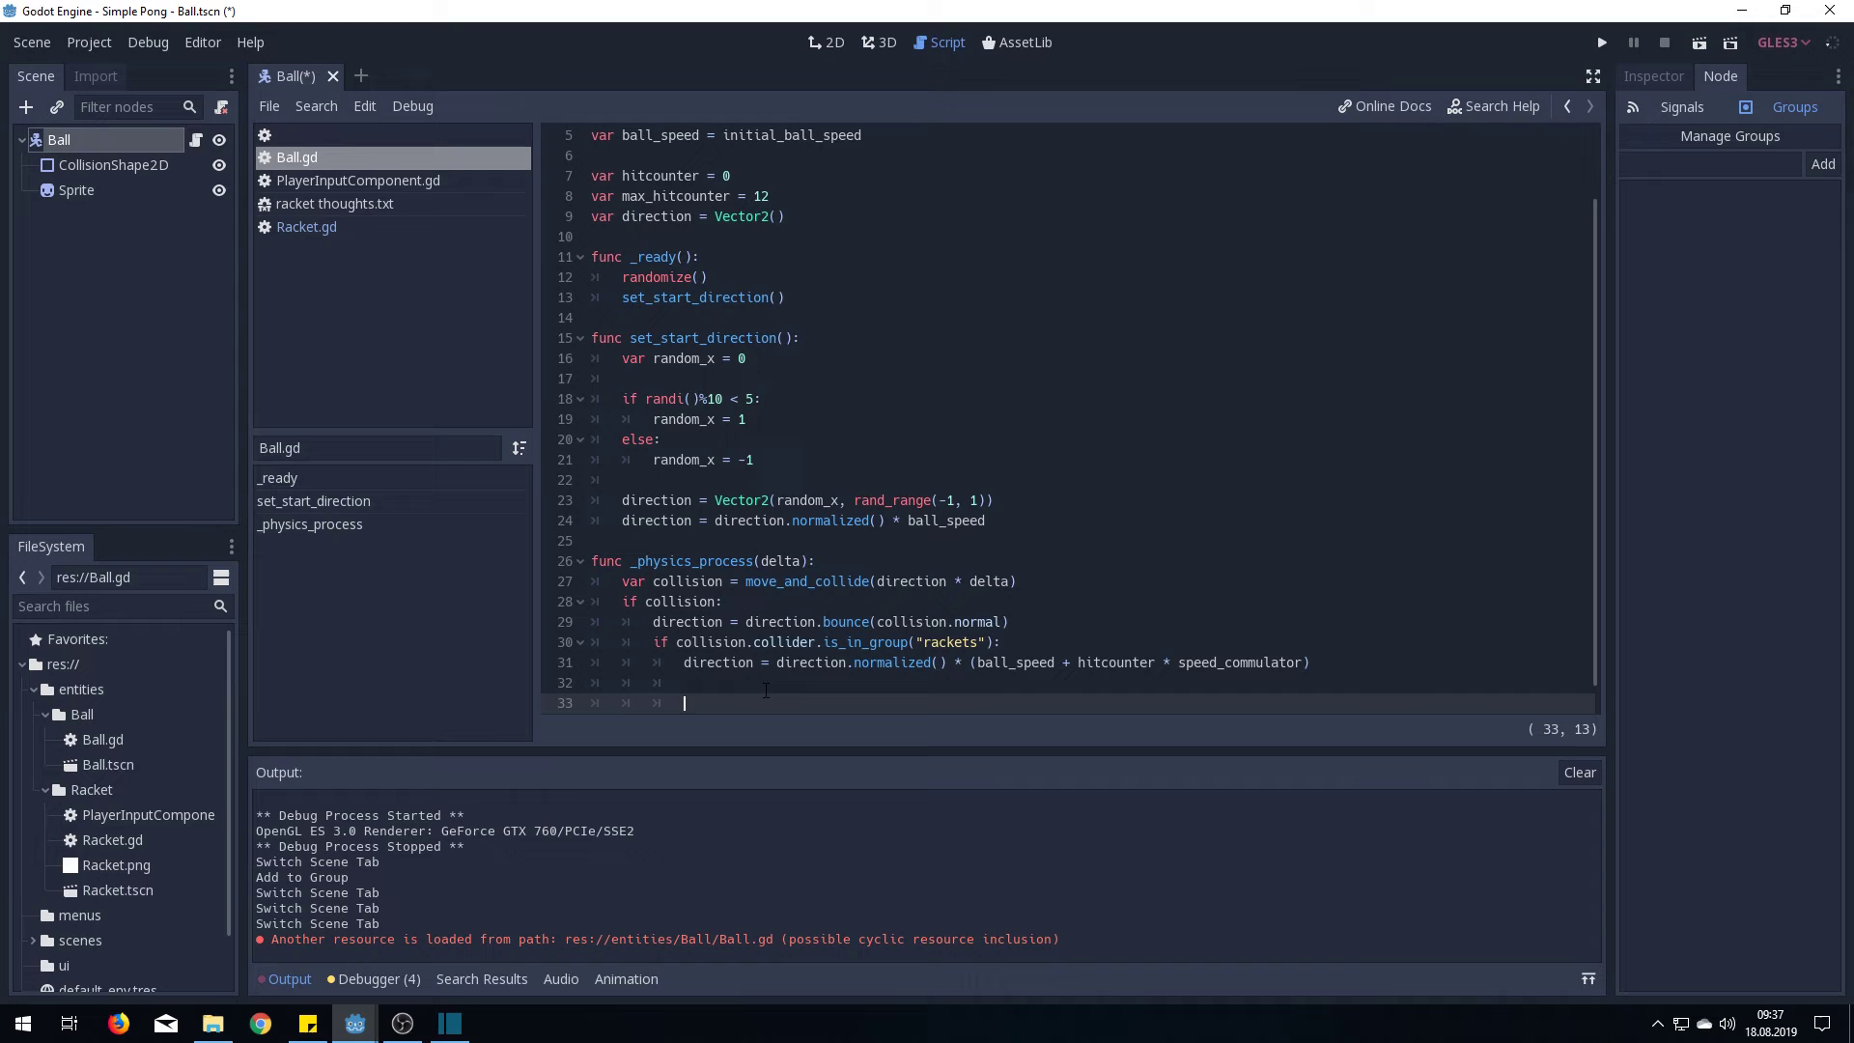
{"action": "type", "text": "hit"}
{"action": "key", "text": "Return"}
{"action": "type", "text": "max"}
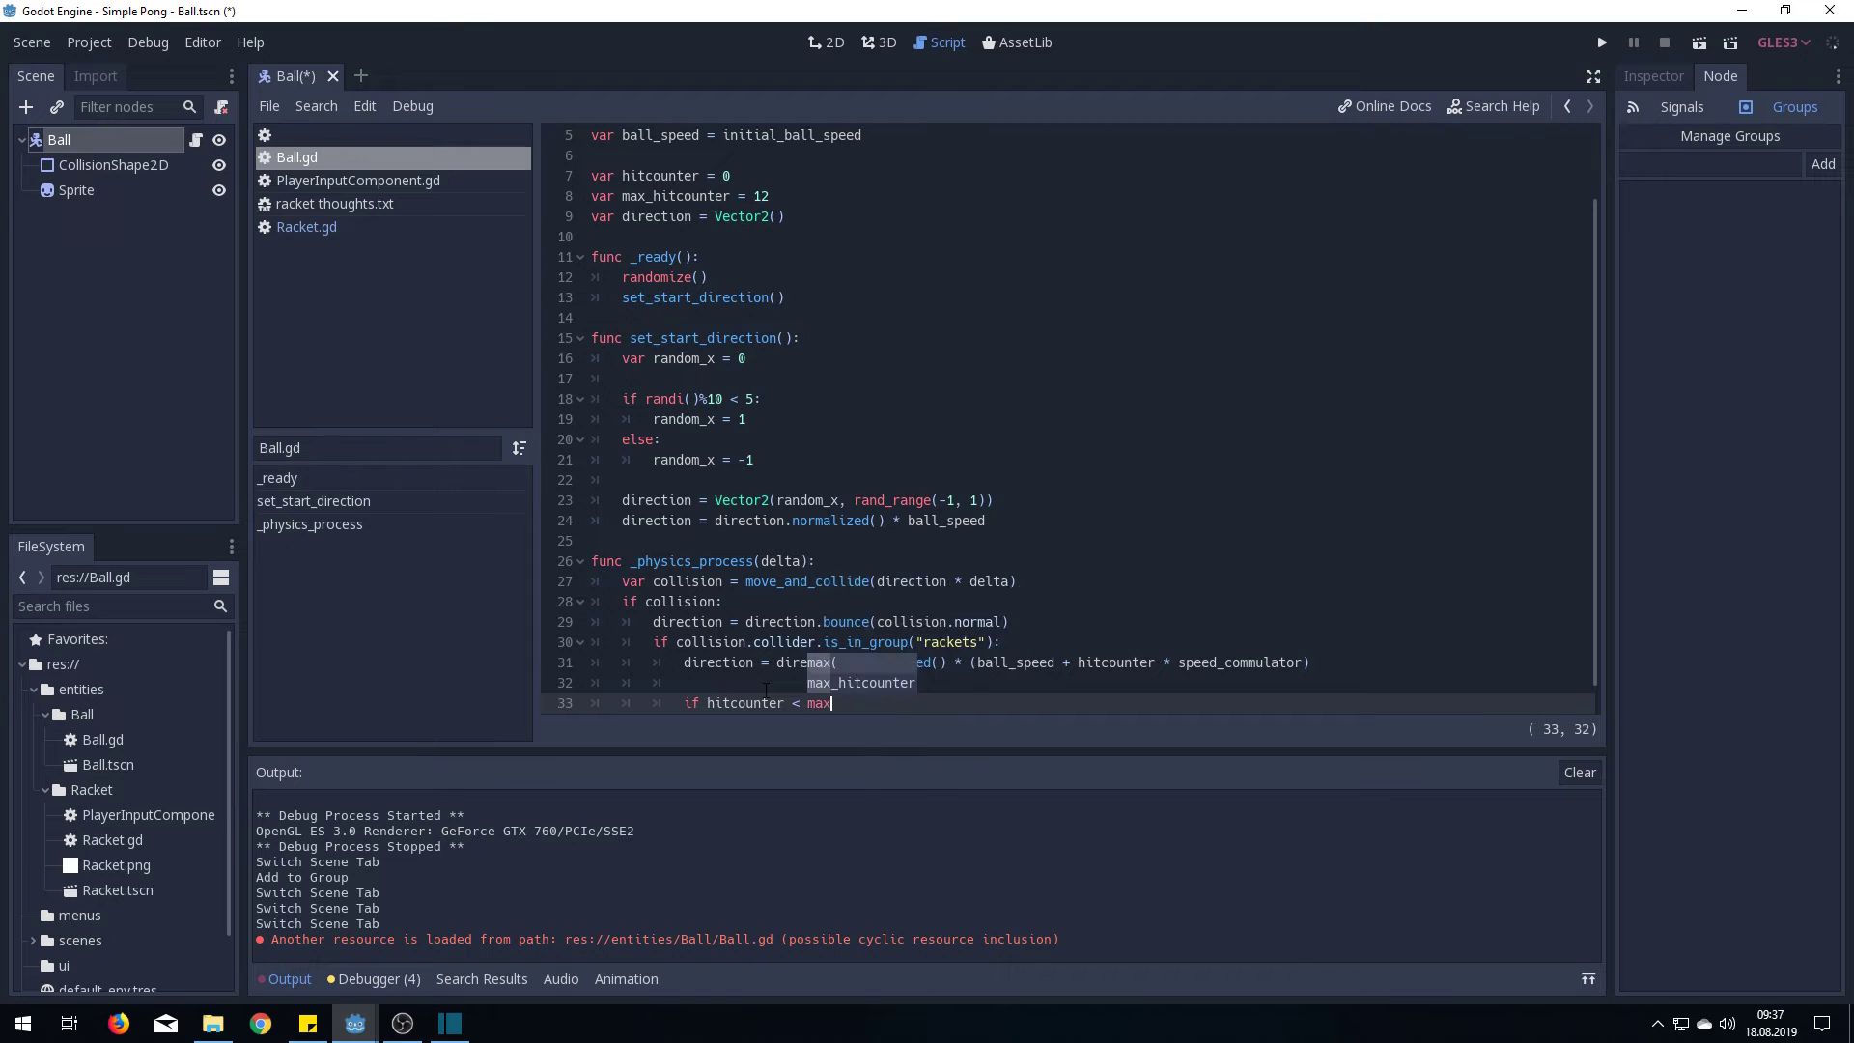
{"action": "key", "text": "Return"}
{"action": "type", "text": ":"}
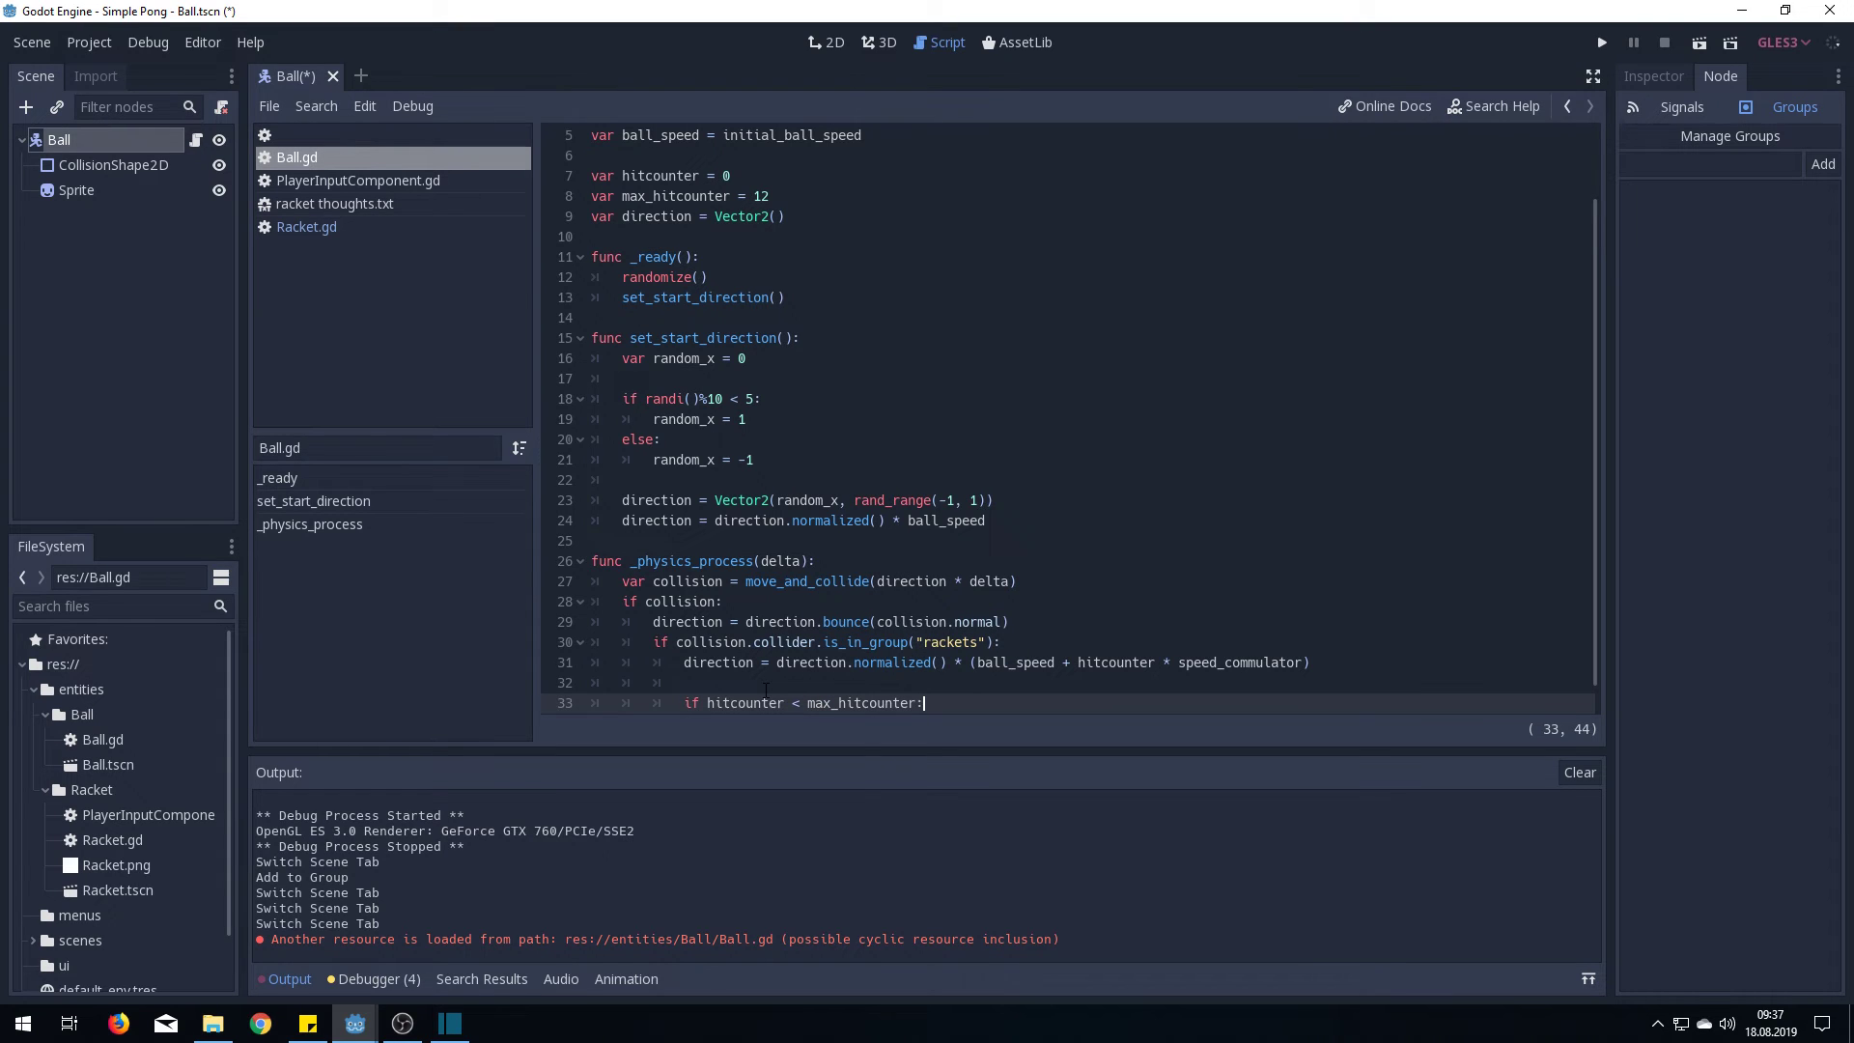
{"action": "key", "text": "Return"}
{"action": "type", "text": "hit"}
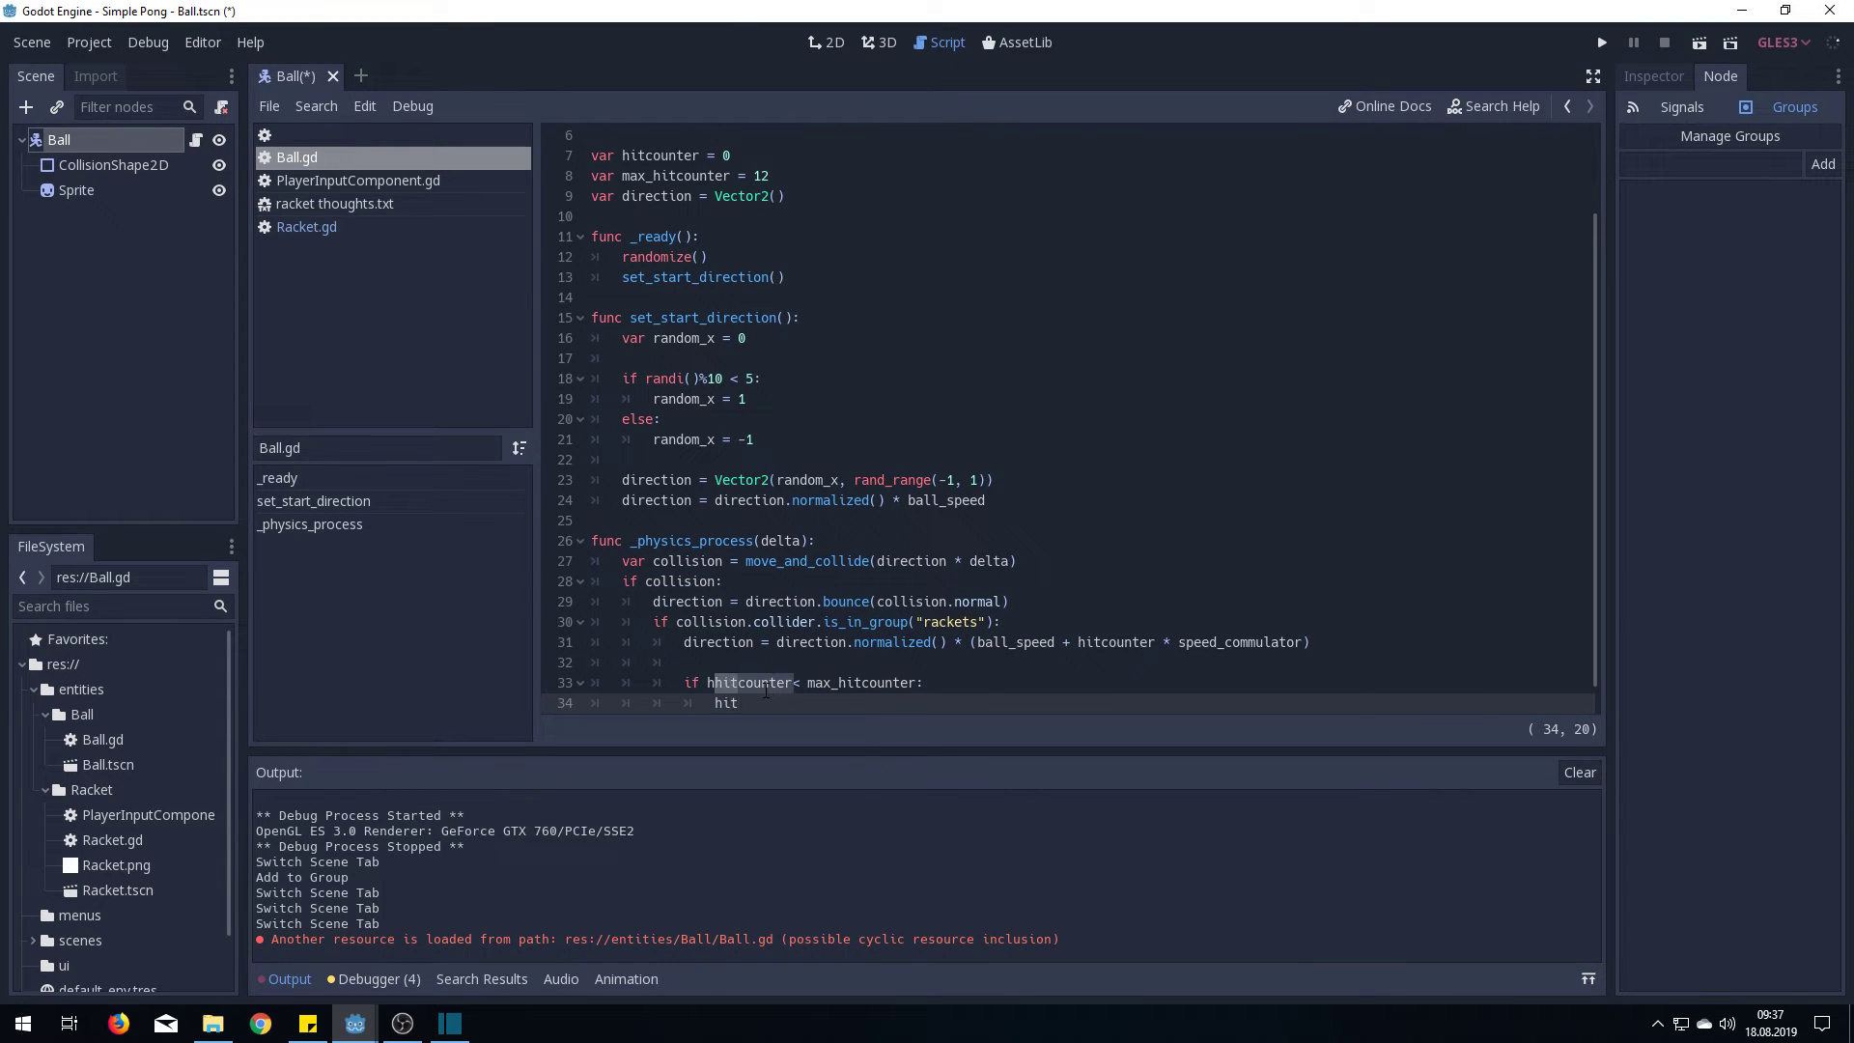
{"action": "type", "text": "counter +="}
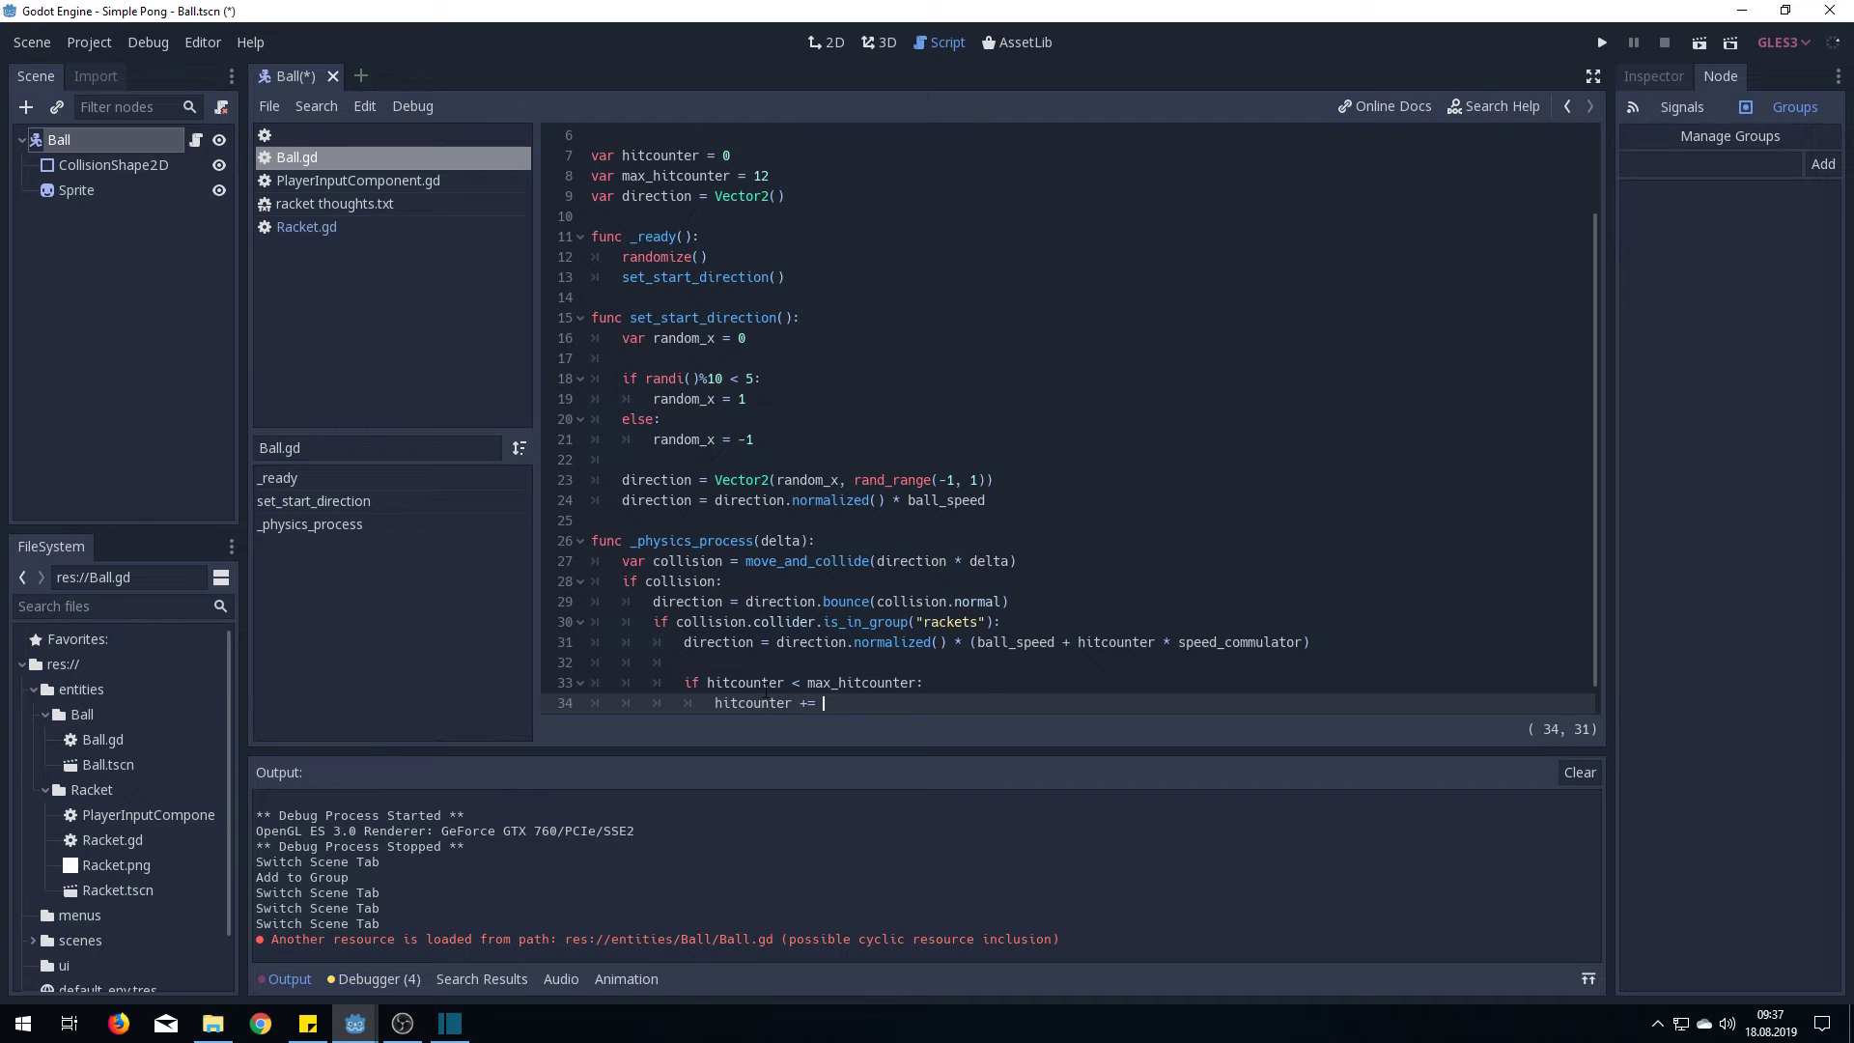
{"action": "type", "text": " 1"}
{"action": "scroll", "coordinate": [766, 693], "scroll_direction": "down", "scroll_amount": 1}
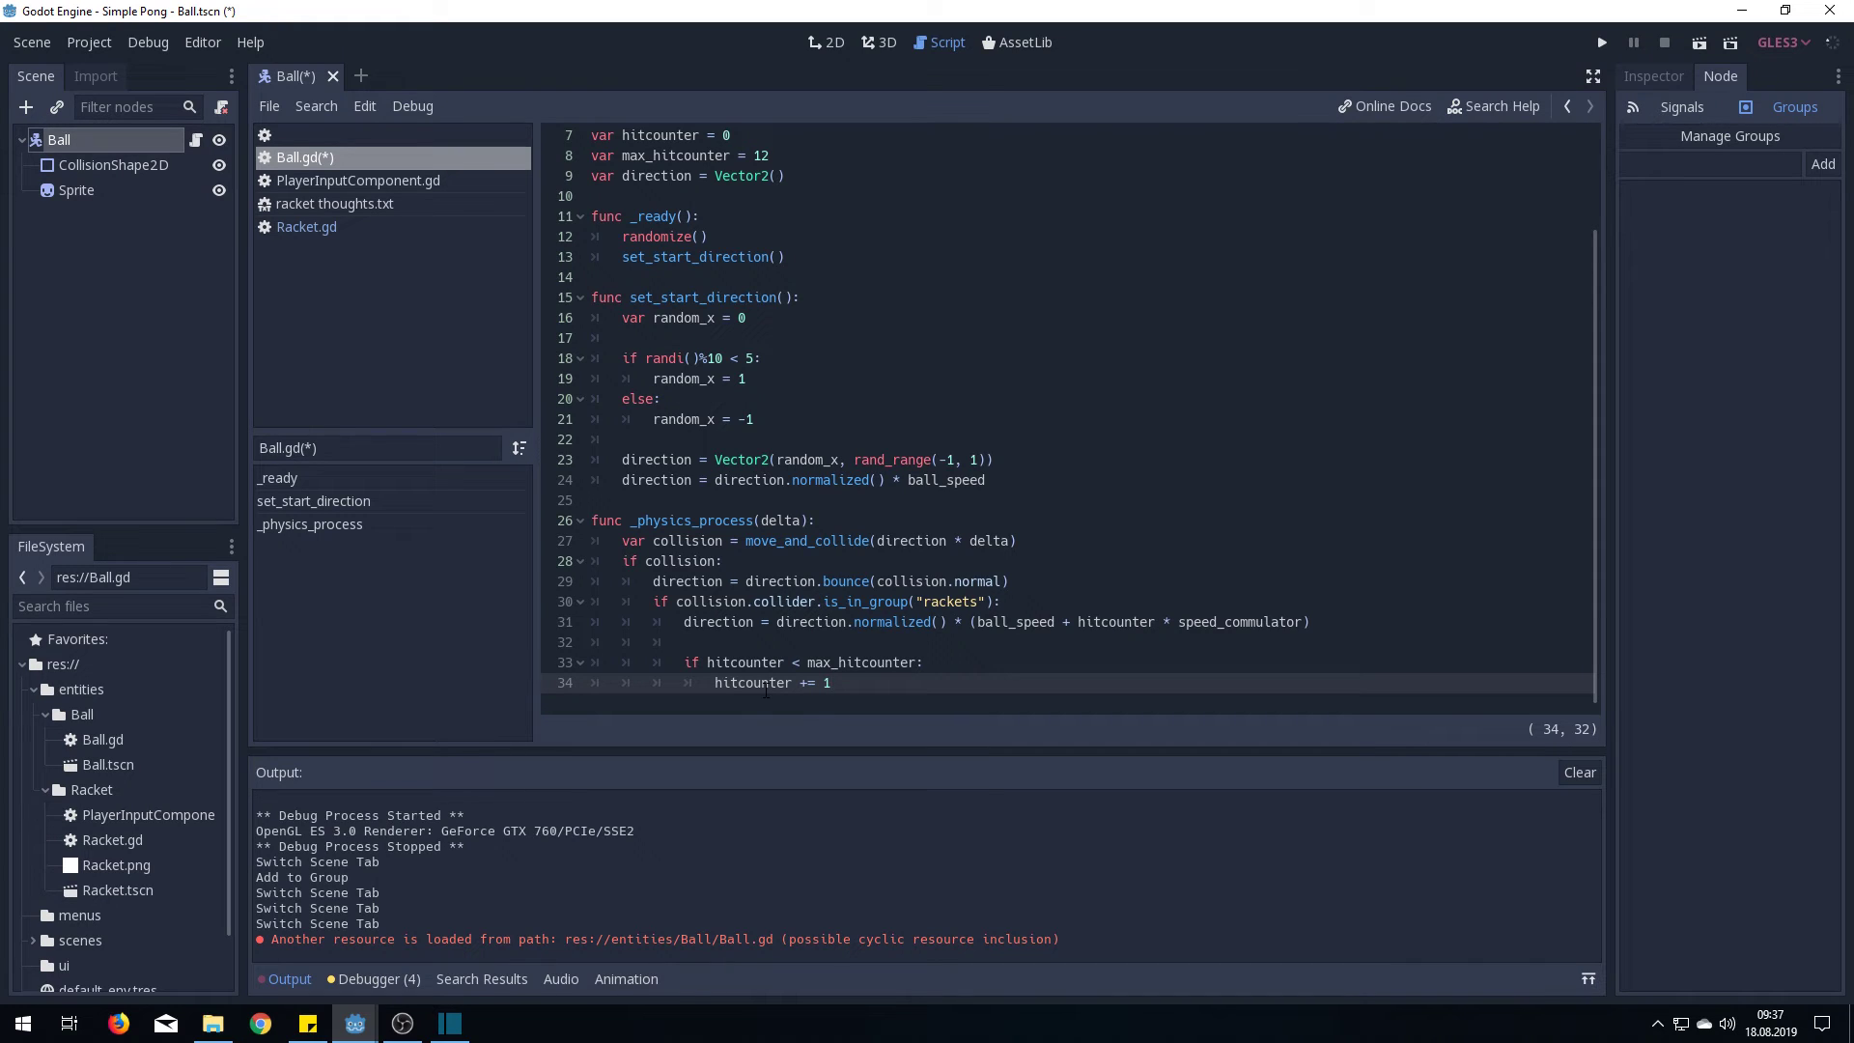
Create a new scene with a plain Node as its root
{"action": "left_click", "coordinate": [33, 43]}
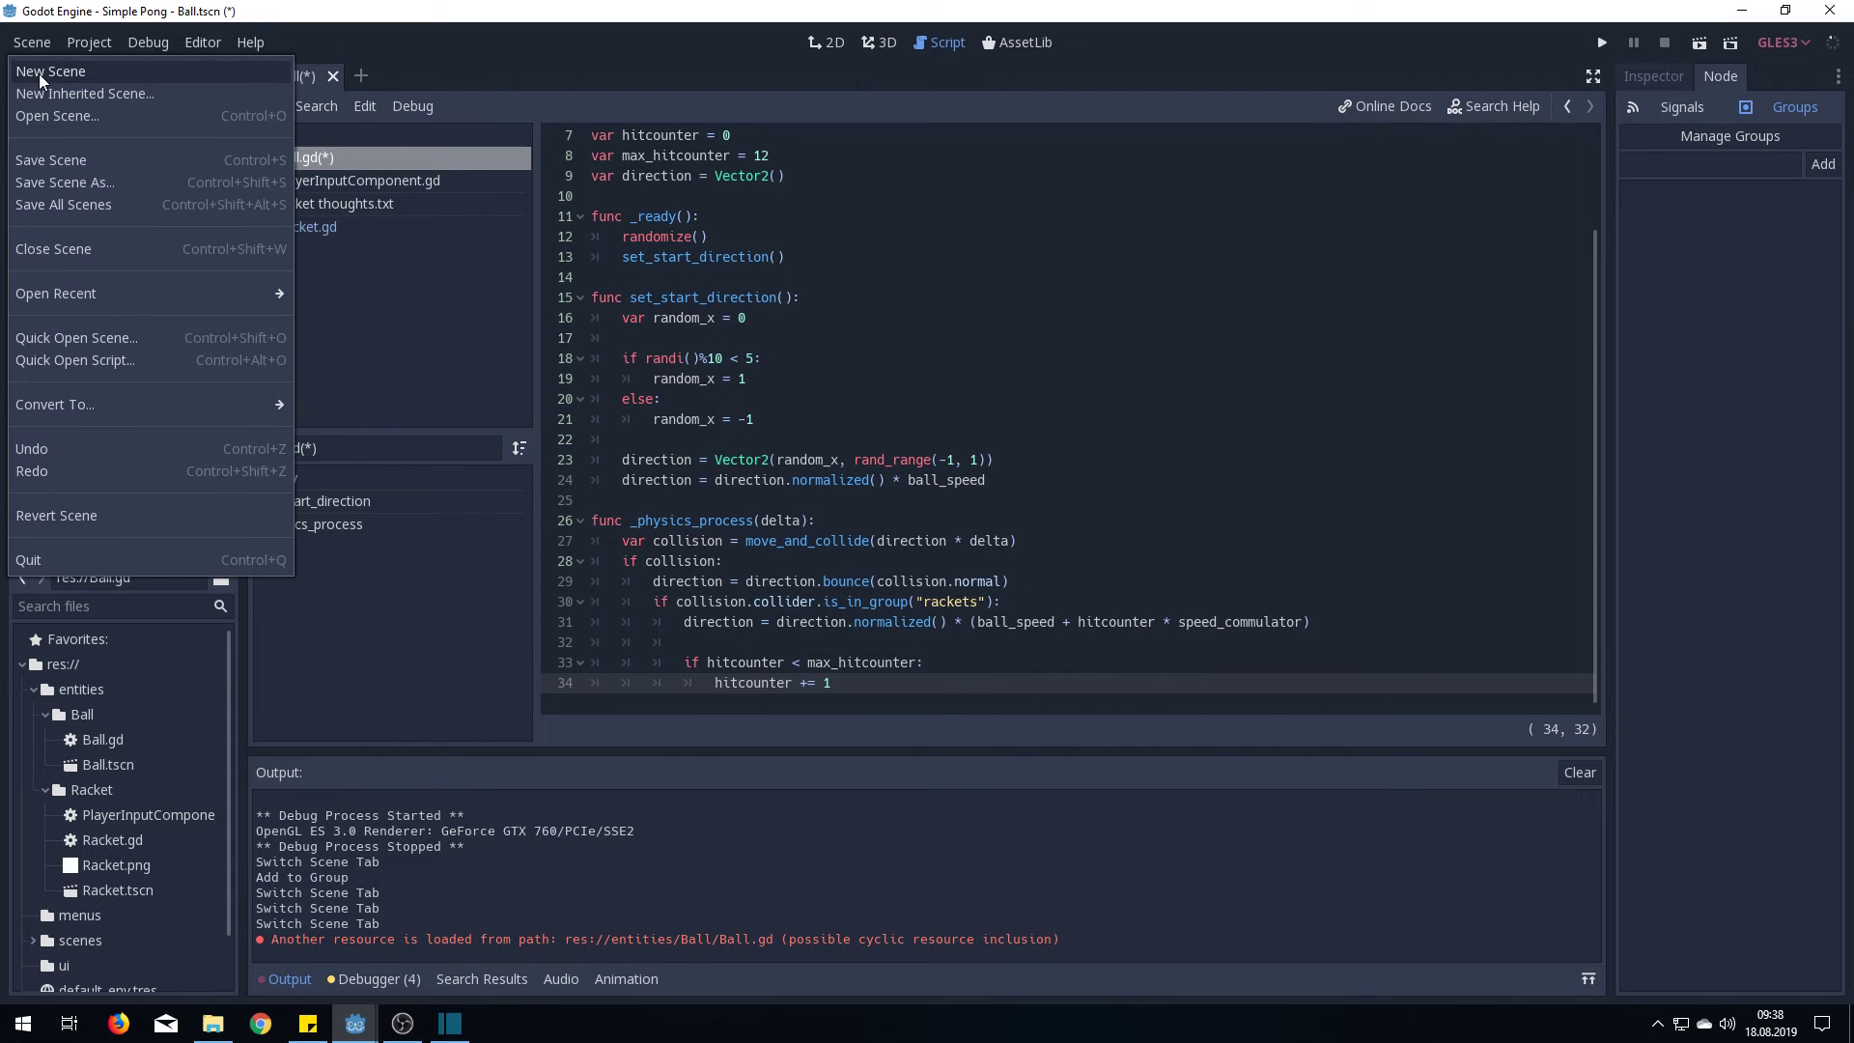
{"action": "left_click", "coordinate": [39, 73]}
{"action": "left_click", "coordinate": [25, 106]}
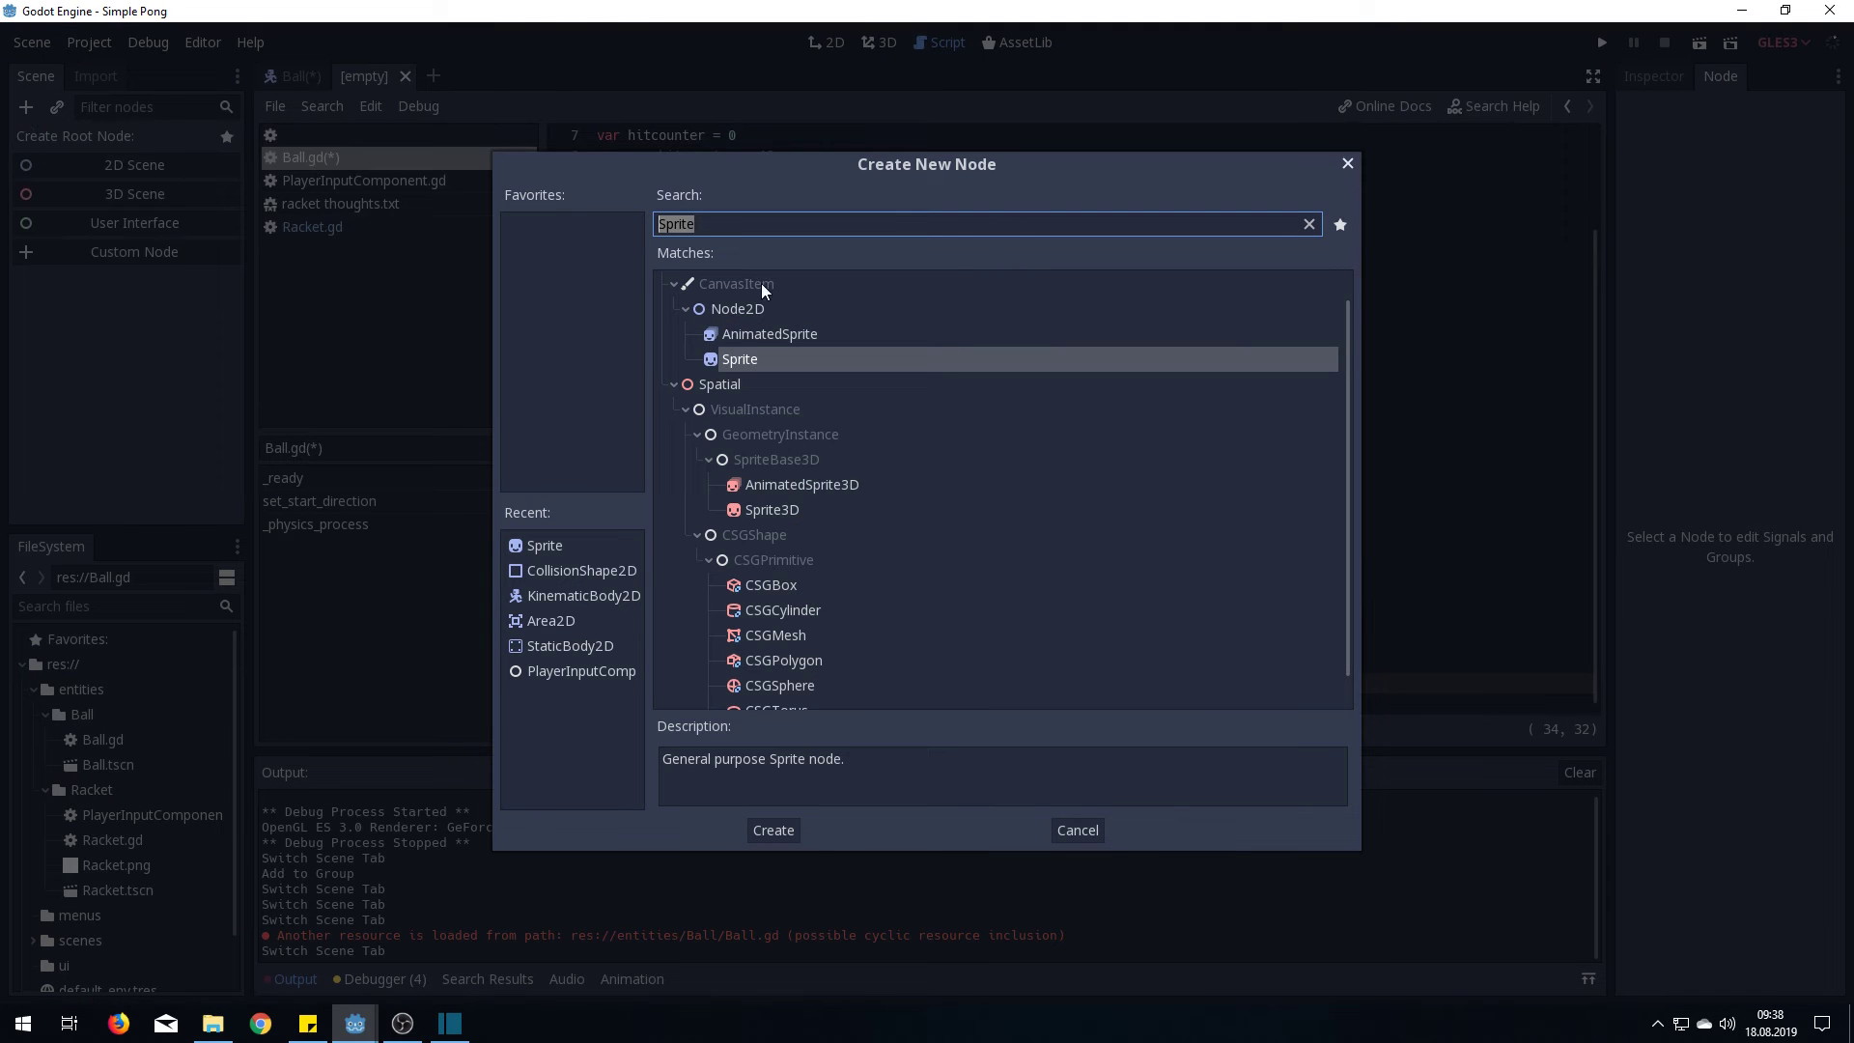
{"action": "key", "text": "BackSpace"}
{"action": "double_click", "coordinate": [704, 286]}
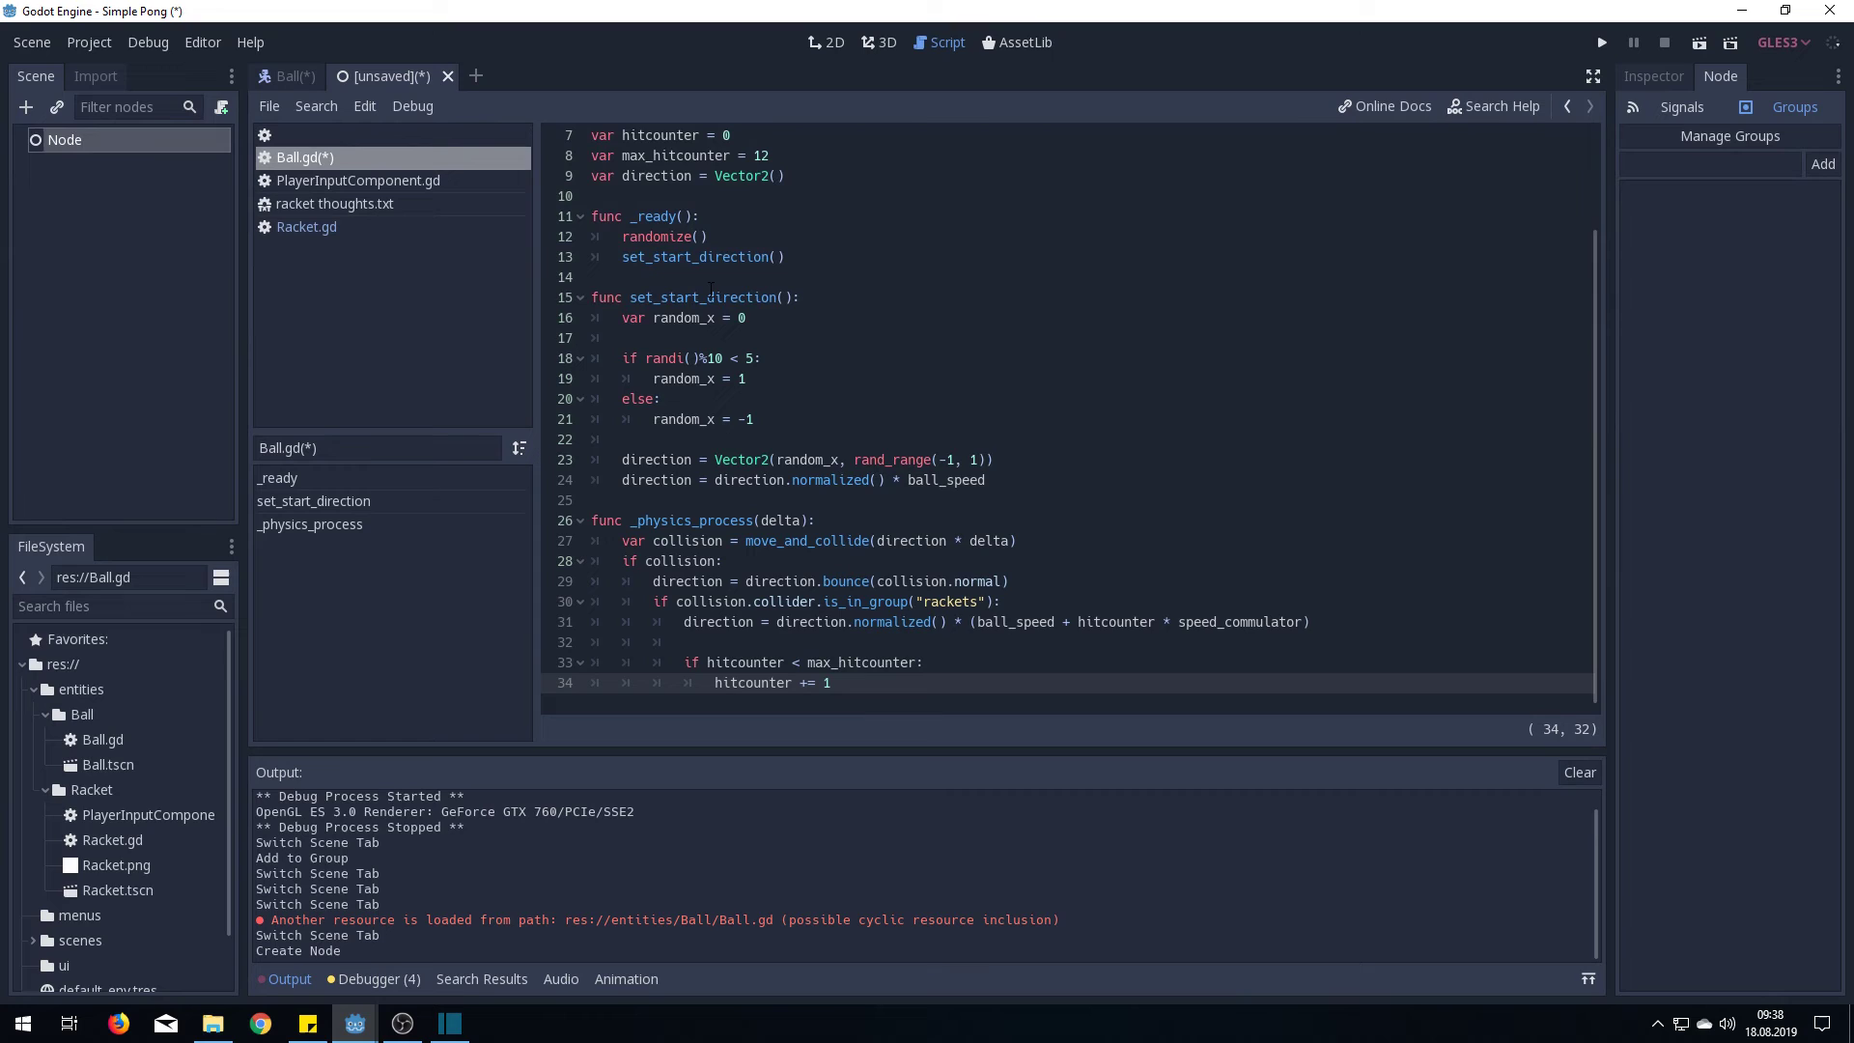
Rename the root node to Game and browse to scenes/field for Field.tscn
{"action": "double_click", "coordinate": [81, 141]}
{"action": "type", "text": "Game"}
{"action": "key", "text": "Return"}
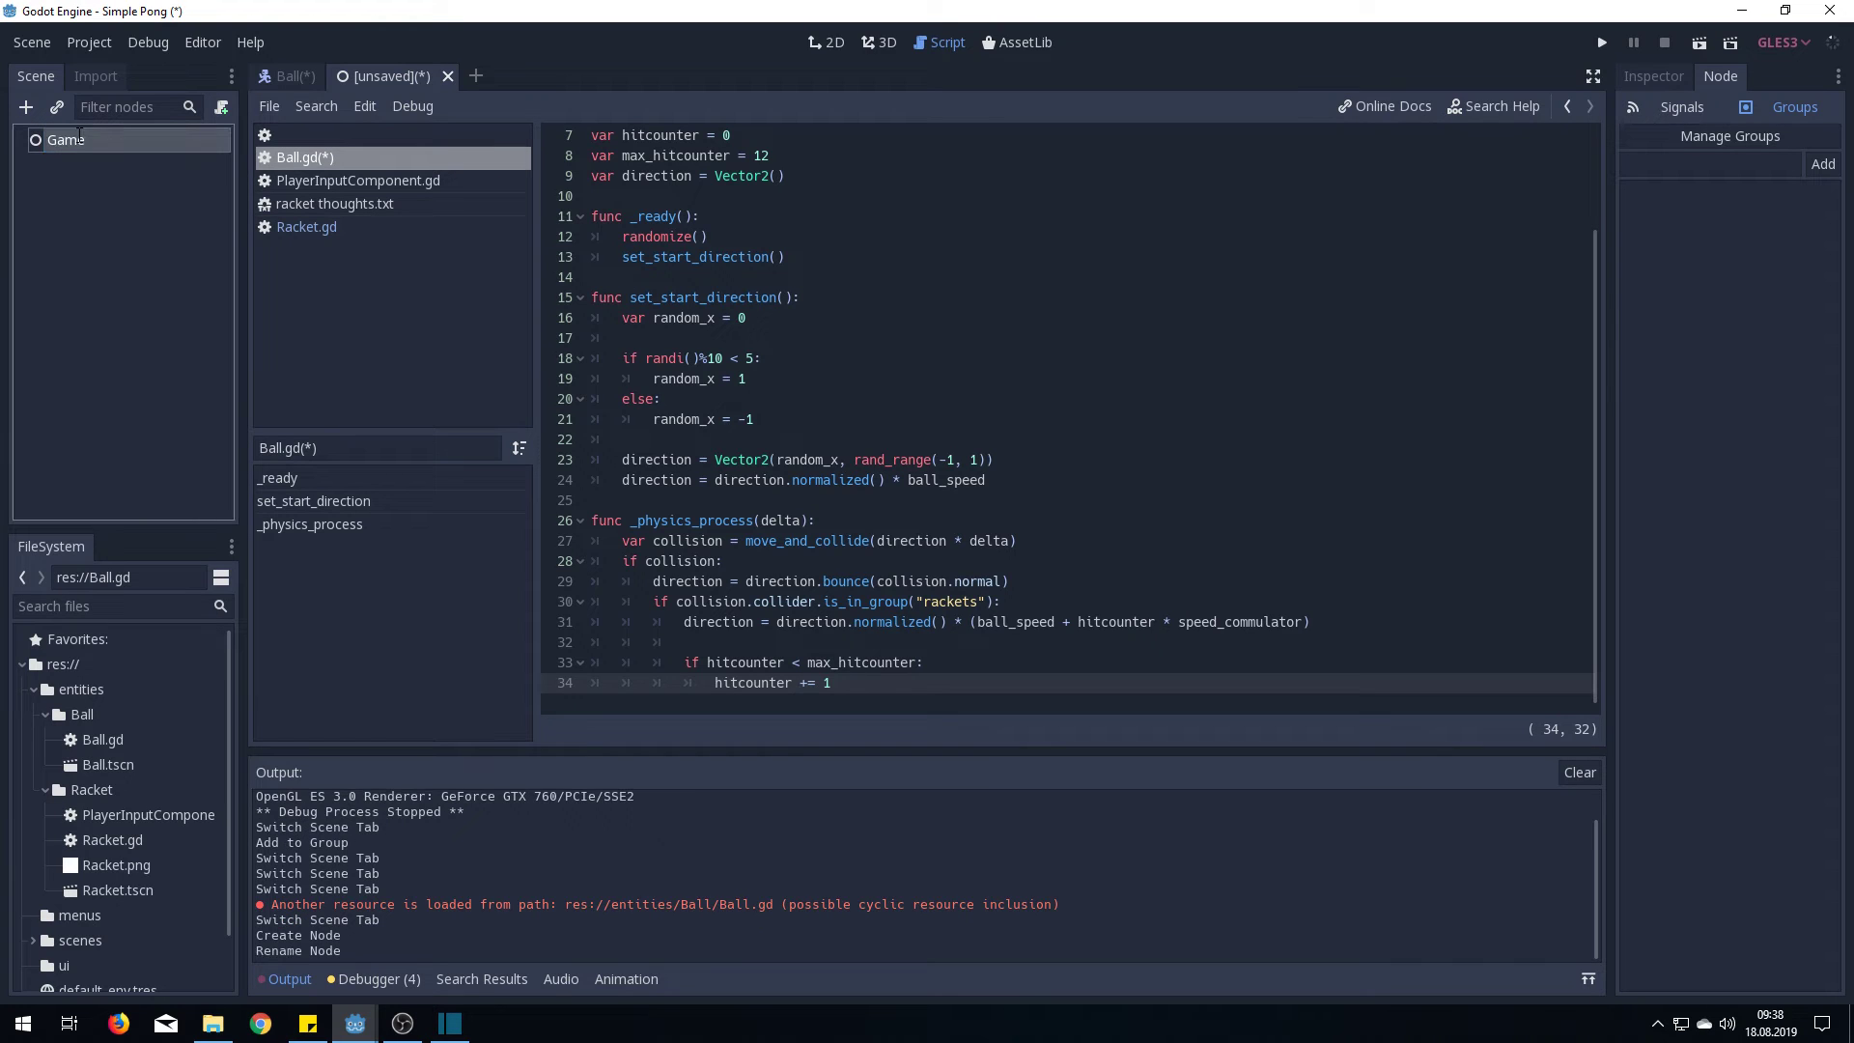
{"action": "scroll", "coordinate": [69, 816], "scroll_direction": "down", "scroll_amount": 2}
{"action": "left_click", "coordinate": [34, 887]}
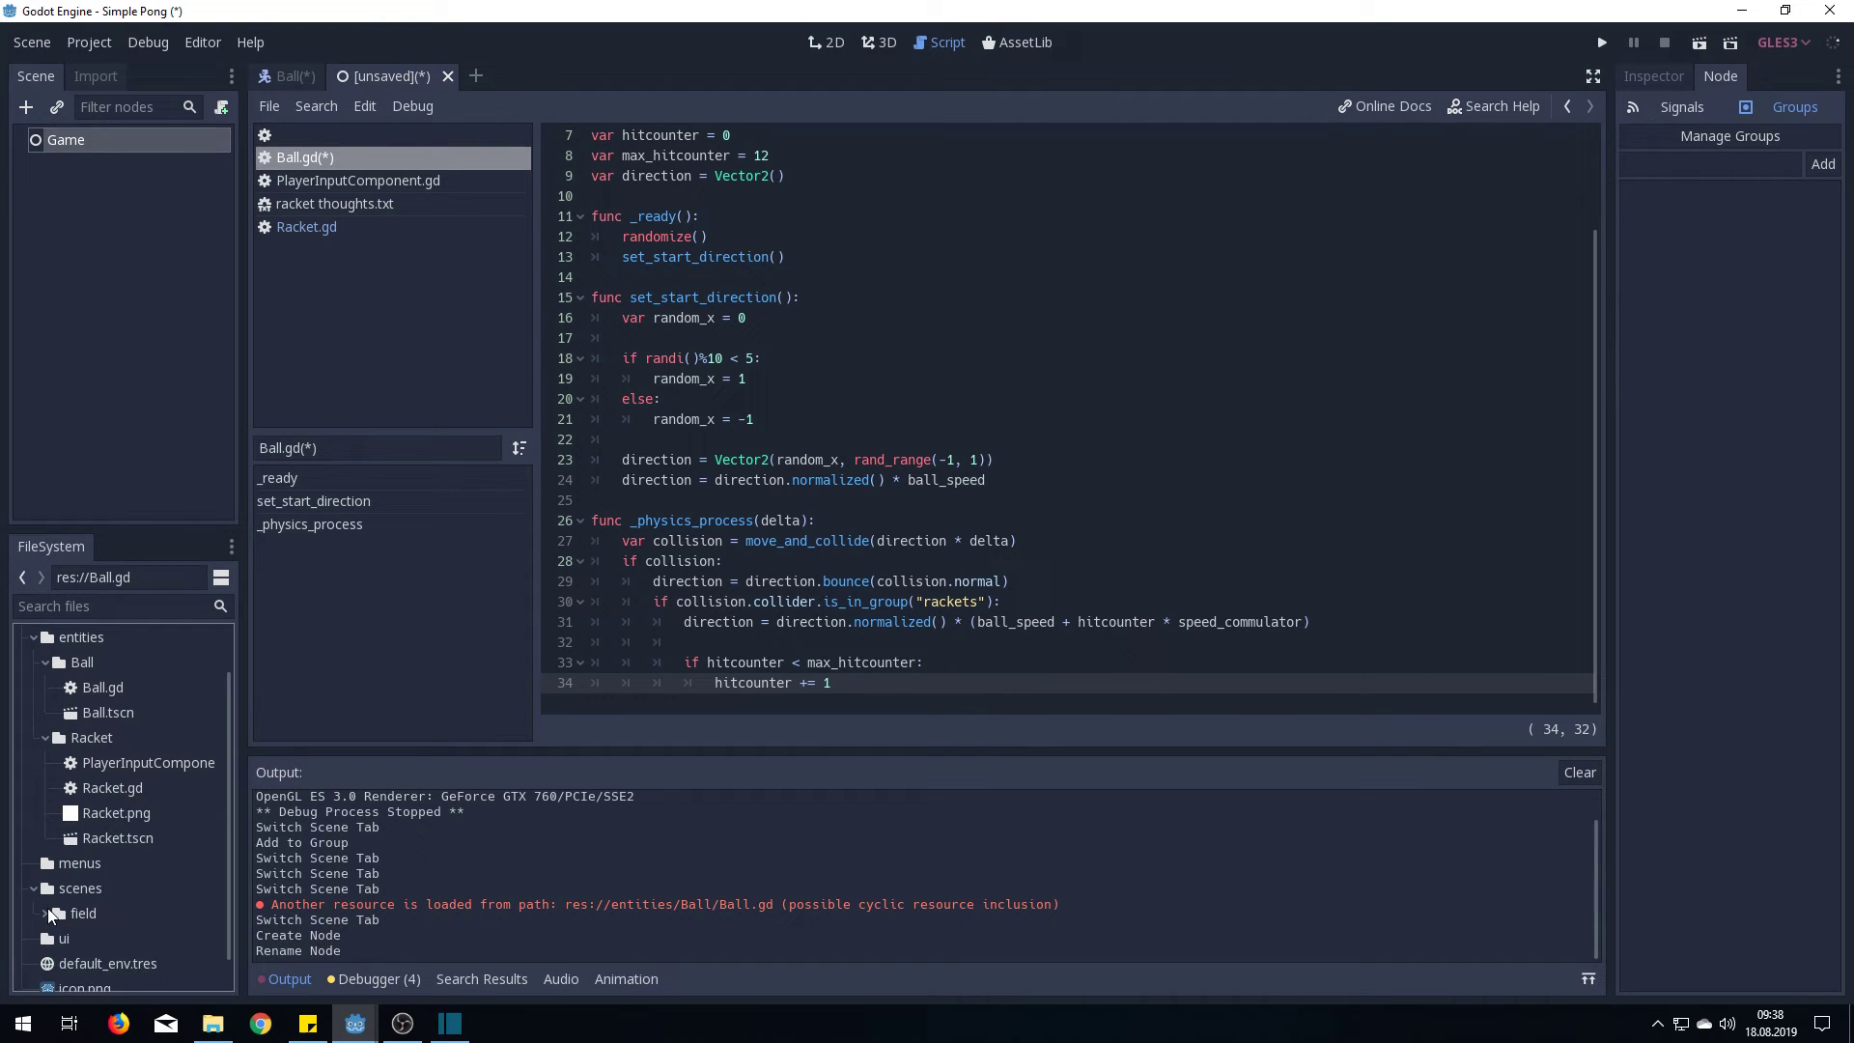
{"action": "left_click", "coordinate": [48, 912]}
Add Racket2 and Ball instances under Game in the Scene dock
{"action": "left_click_drag", "start_coordinate": [87, 964], "coordinate": [55, 140]}
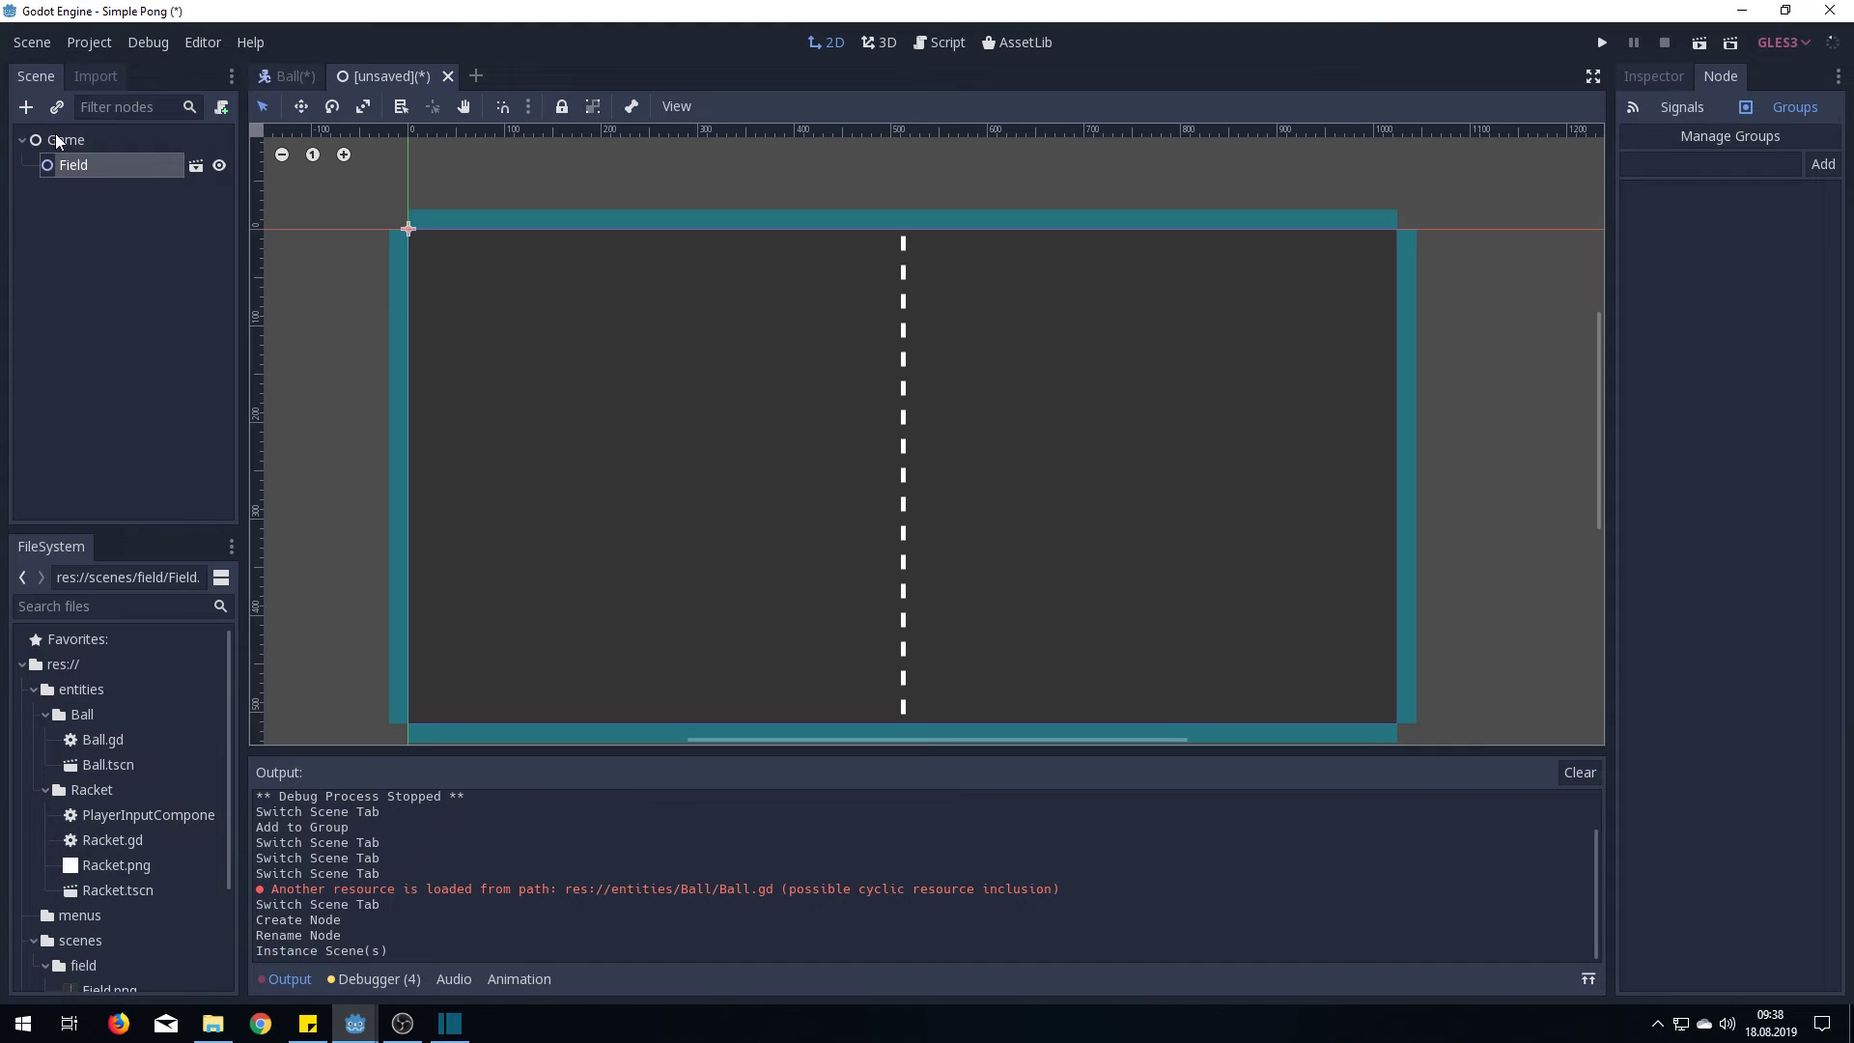
{"action": "mouse_move", "coordinate": [100, 891]}
{"action": "left_mouse_down"}
{"action": "mouse_move", "coordinate": [138, 829]}
{"action": "mouse_move", "coordinate": [80, 145]}
{"action": "left_mouse_up"}
{"action": "left_click_drag", "start_coordinate": [146, 895], "coordinate": [78, 171]}
{"action": "left_click_drag", "start_coordinate": [108, 765], "coordinate": [70, 142]}
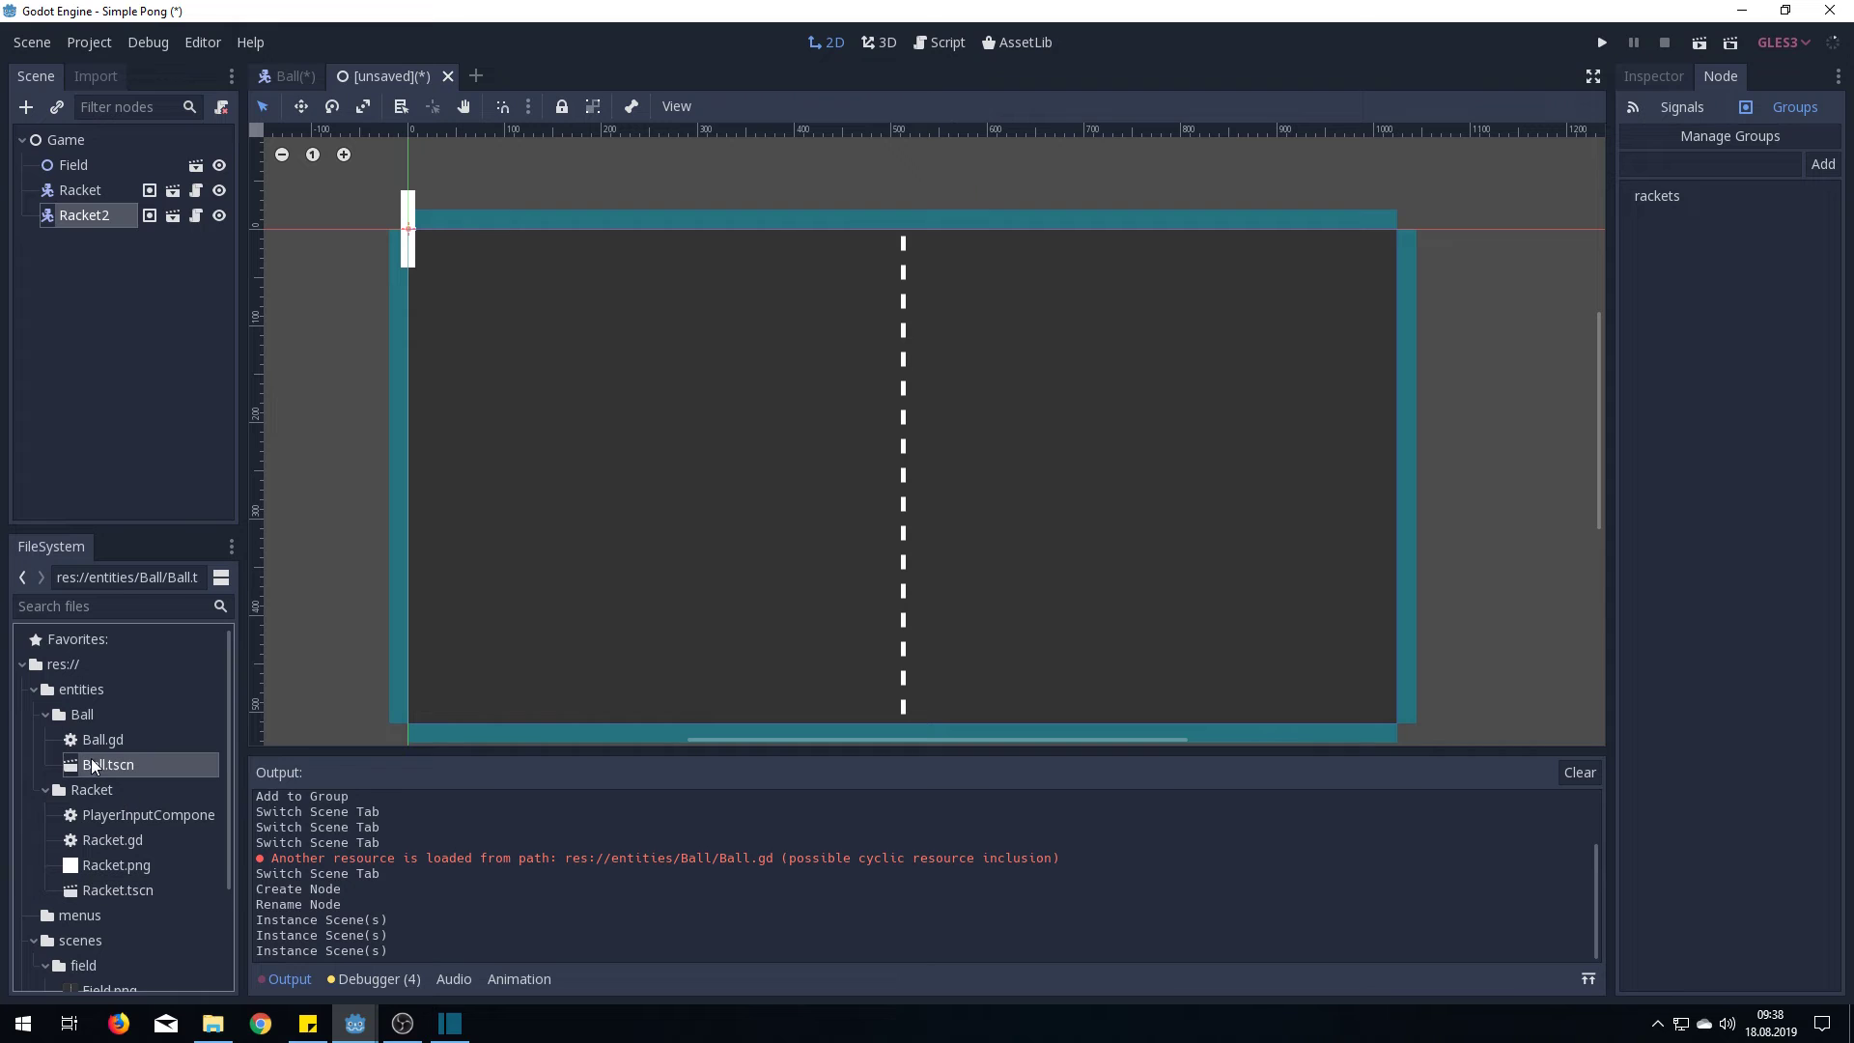
{"action": "left_click", "coordinate": [67, 194]}
{"action": "left_click_drag", "start_coordinate": [69, 195], "coordinate": [286, 76]}
Reset the Ball scene's sprite position to 0, 0, then go back to the unsaved Game tab
{"action": "left_click", "coordinate": [841, 438]}
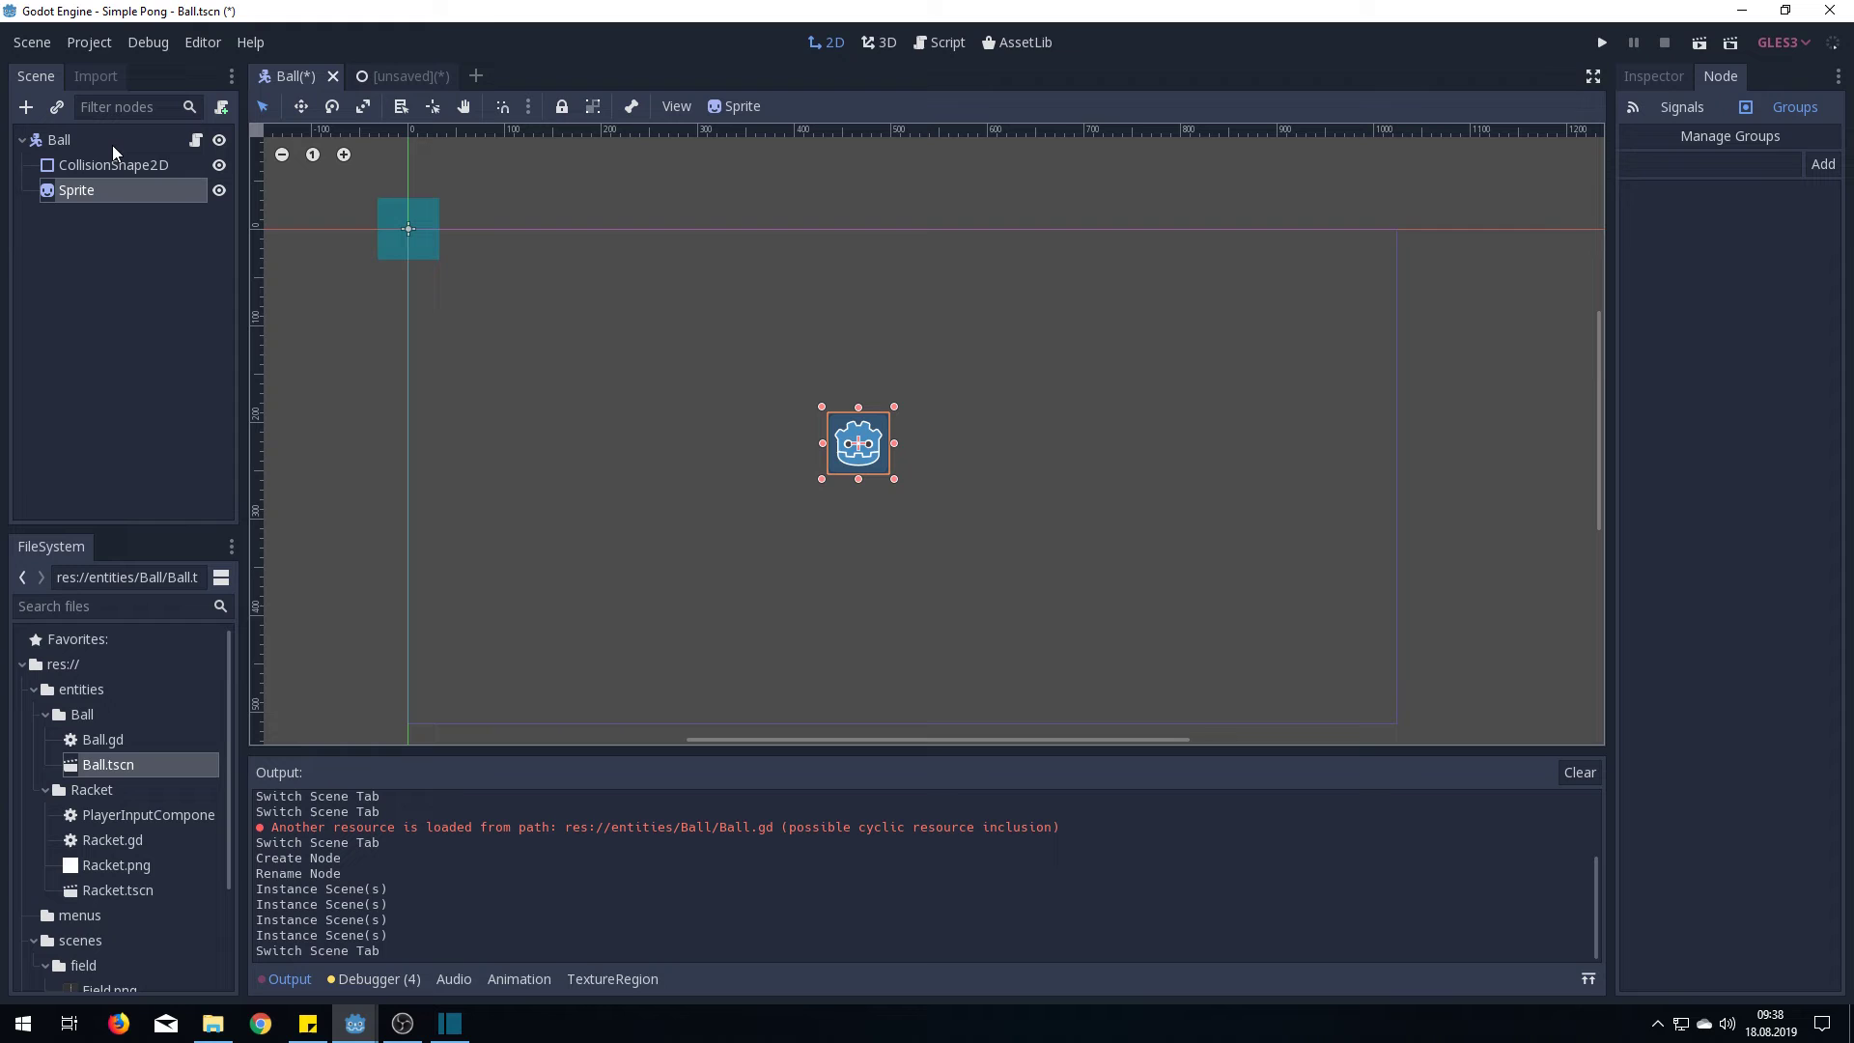
{"action": "left_click", "coordinate": [1652, 77]}
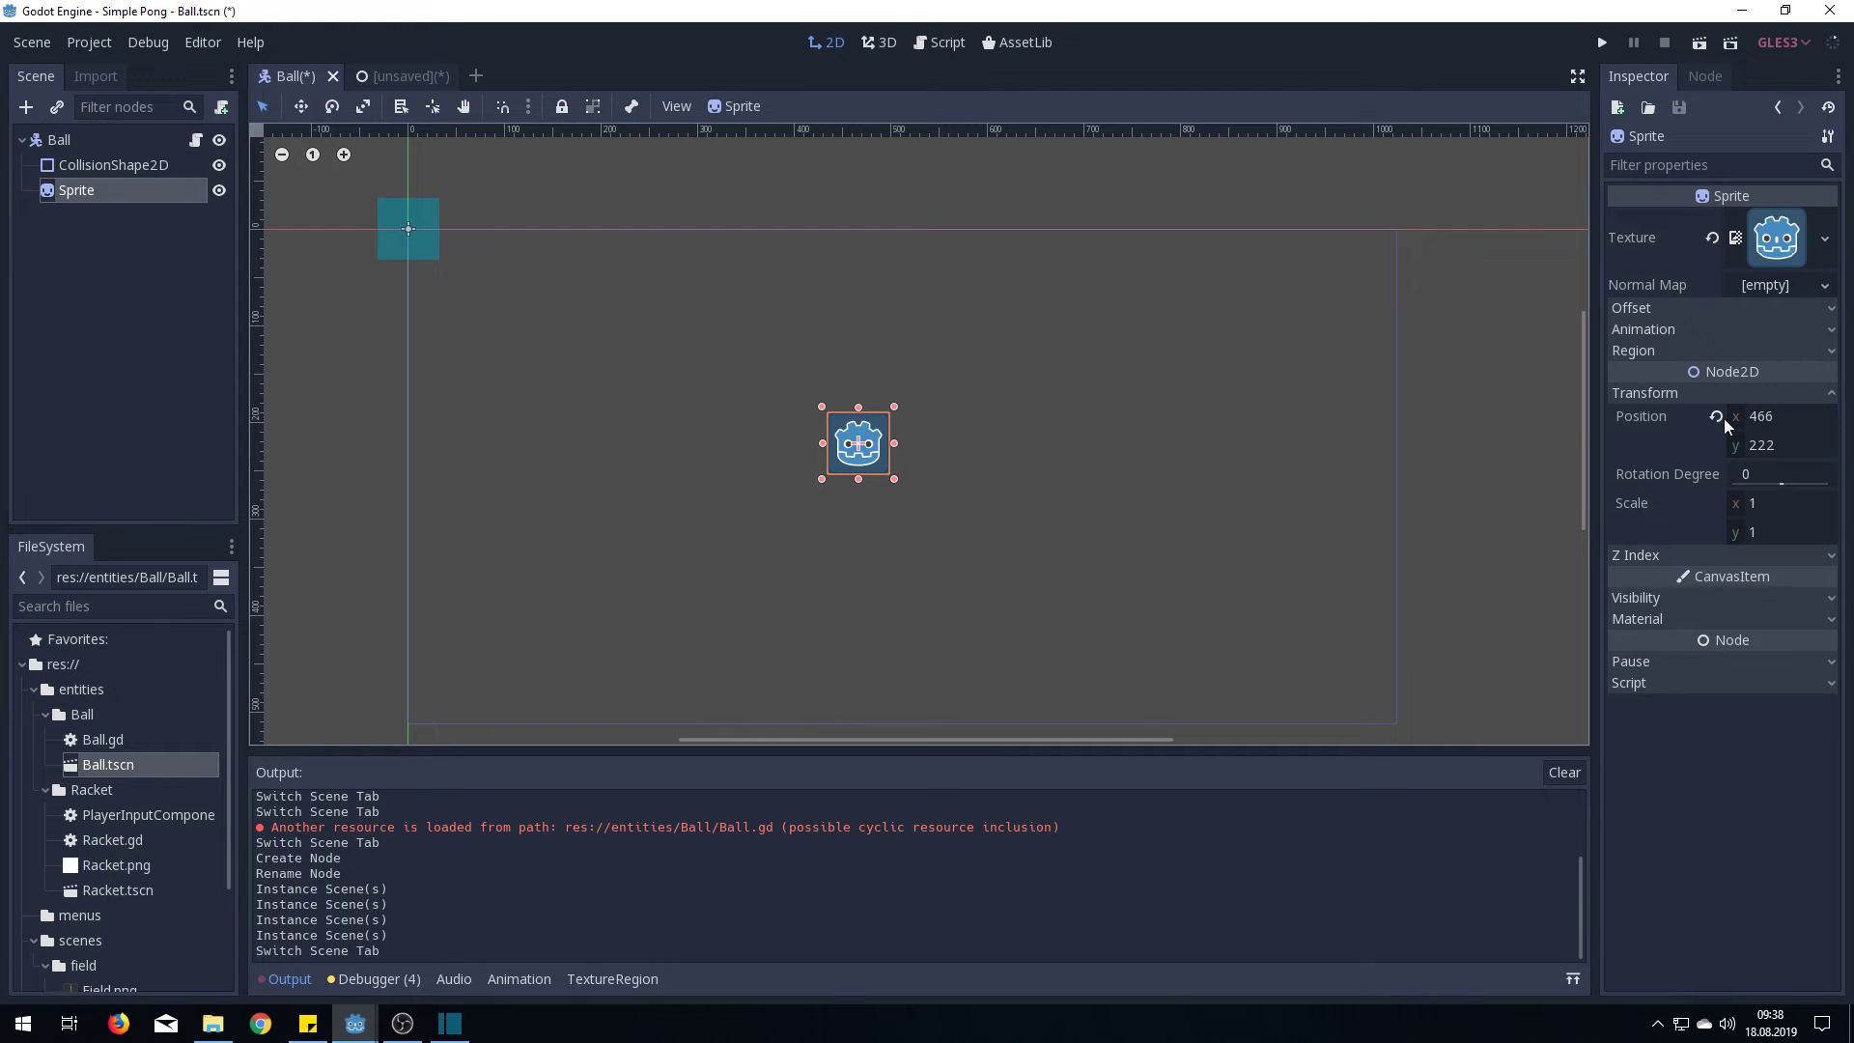
{"action": "left_click", "coordinate": [1715, 417]}
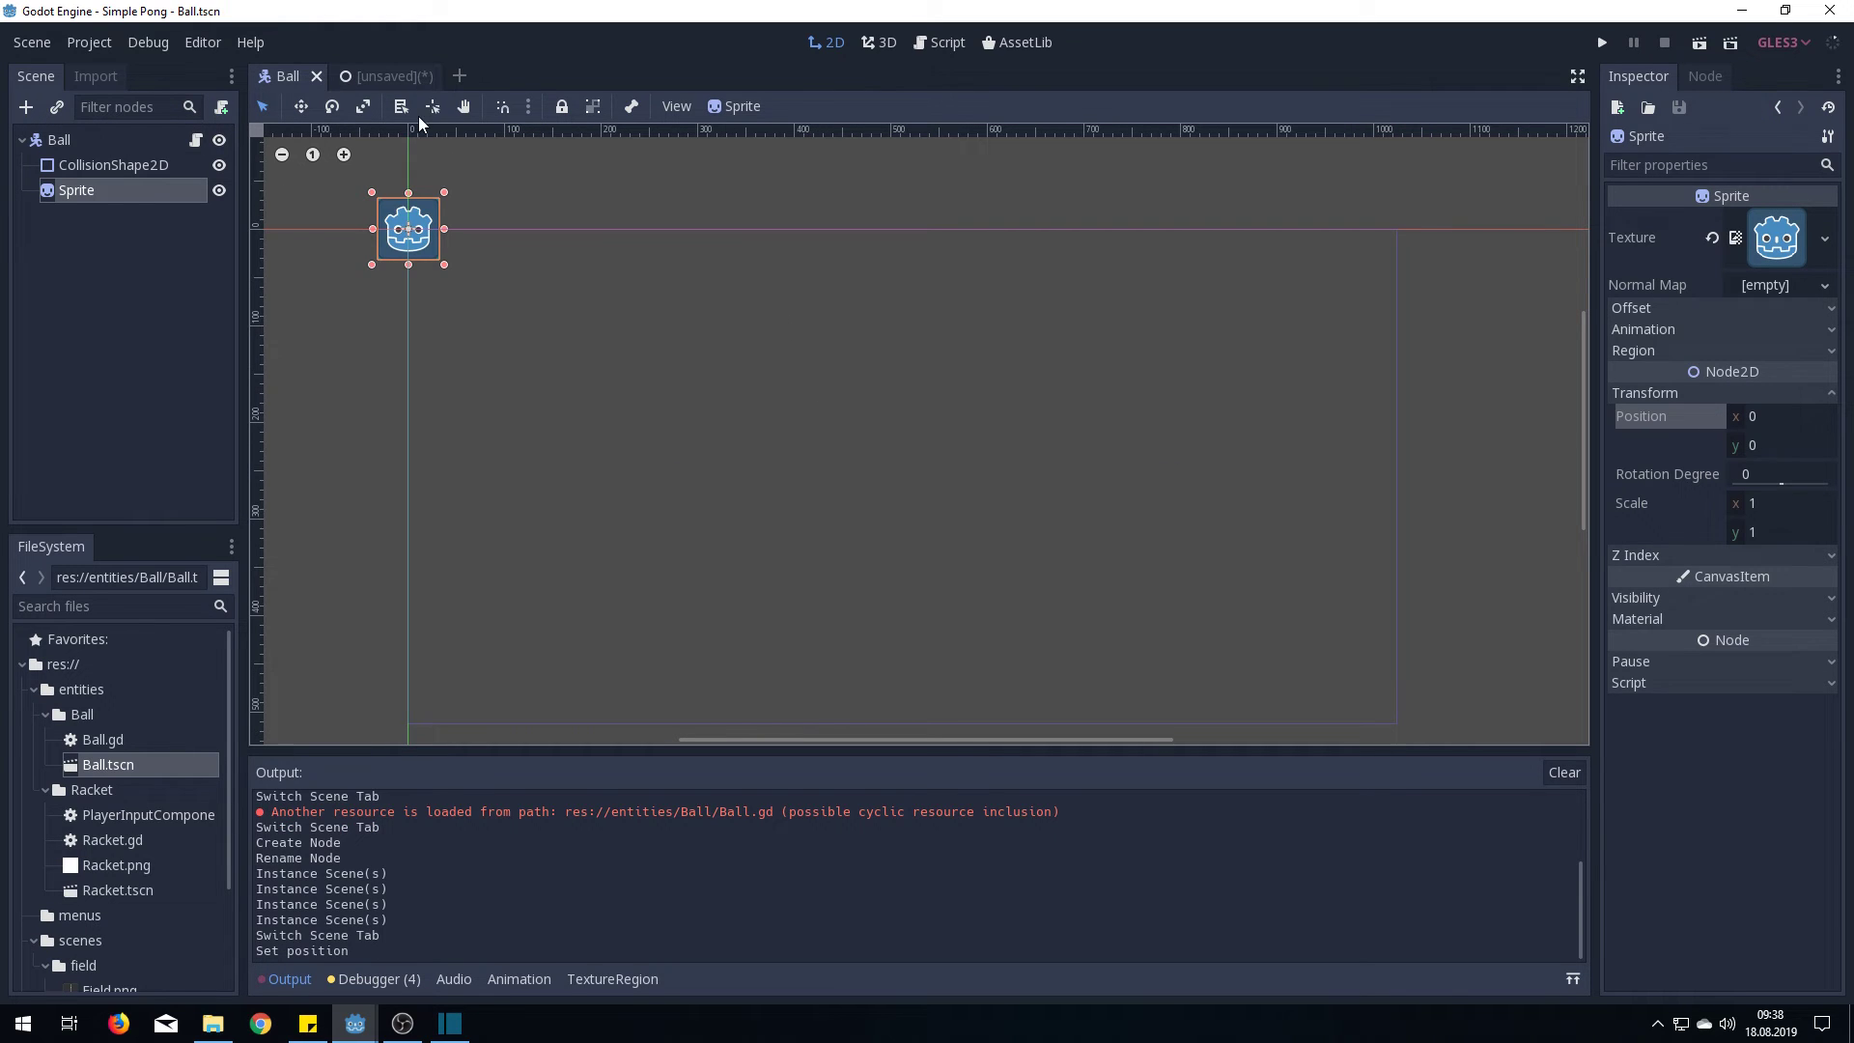
{"action": "left_click", "coordinate": [368, 74]}
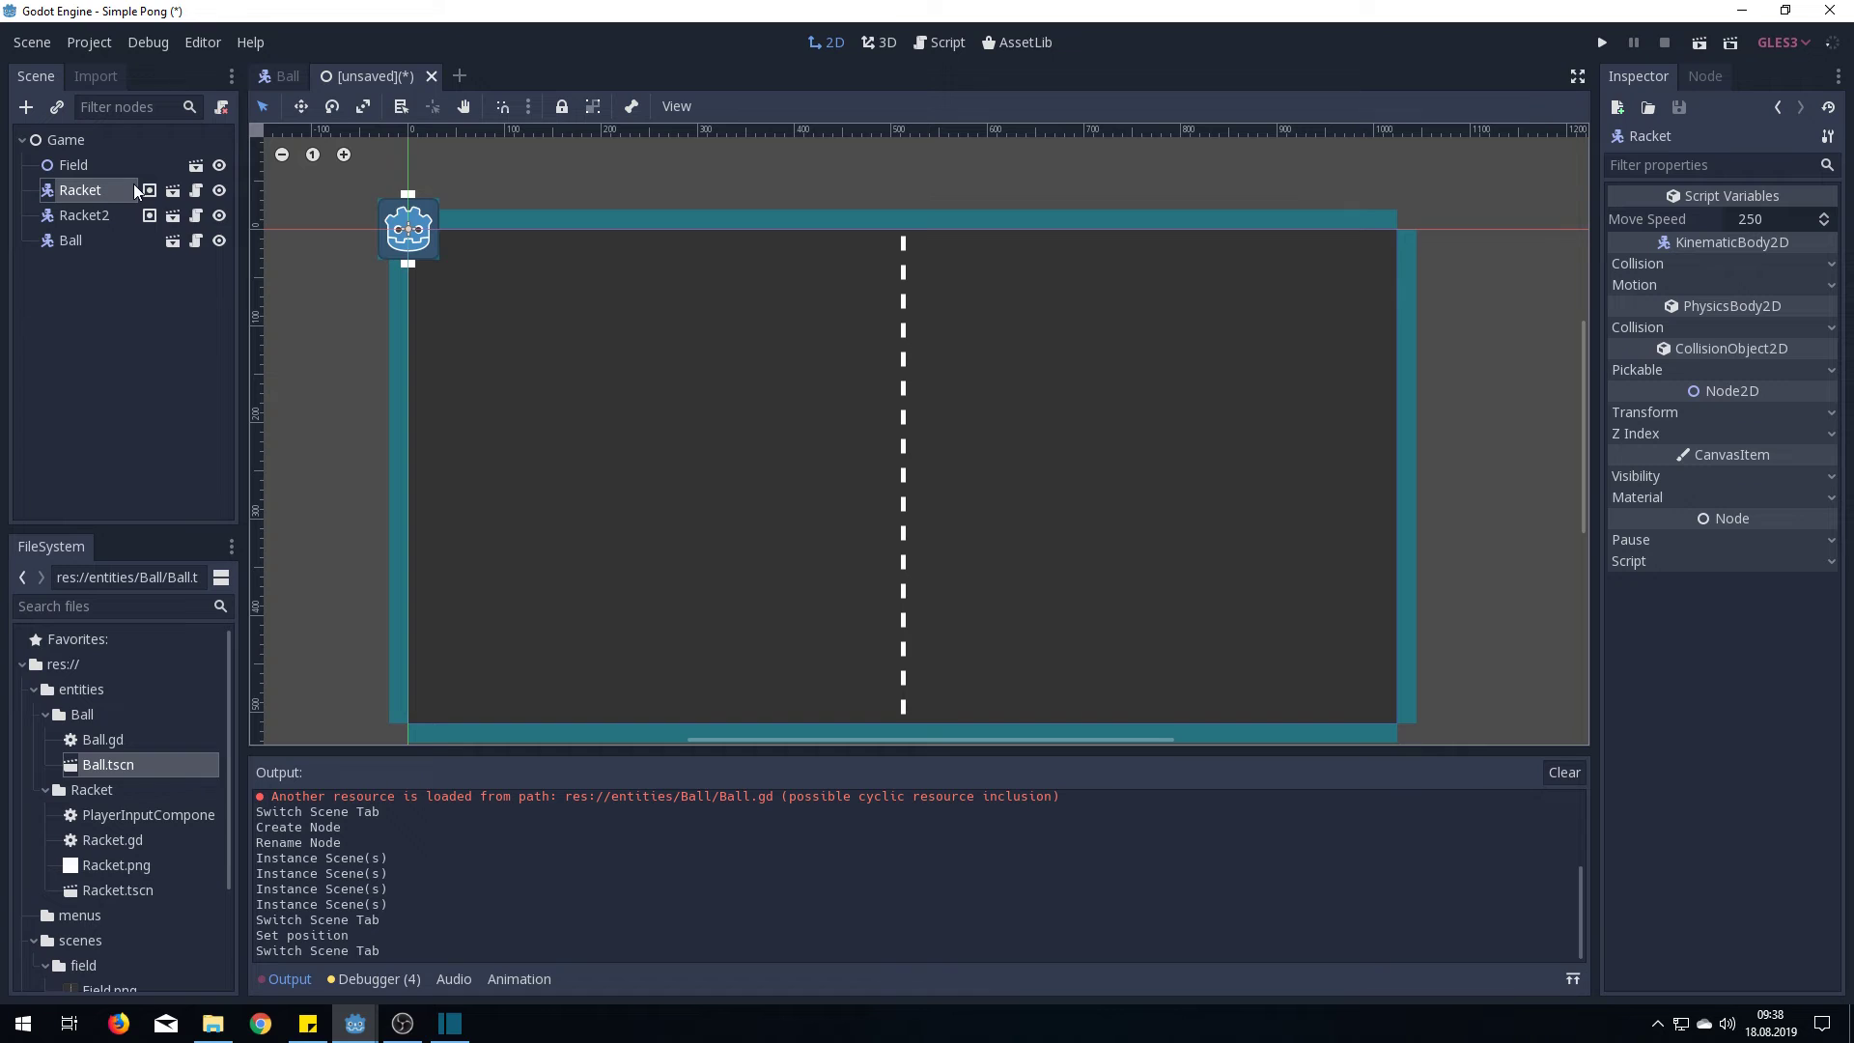
Set the first racket's x position near 50 and place the ball at 512, 256
{"action": "left_click", "coordinate": [1645, 413]}
{"action": "left_click", "coordinate": [1798, 437]}
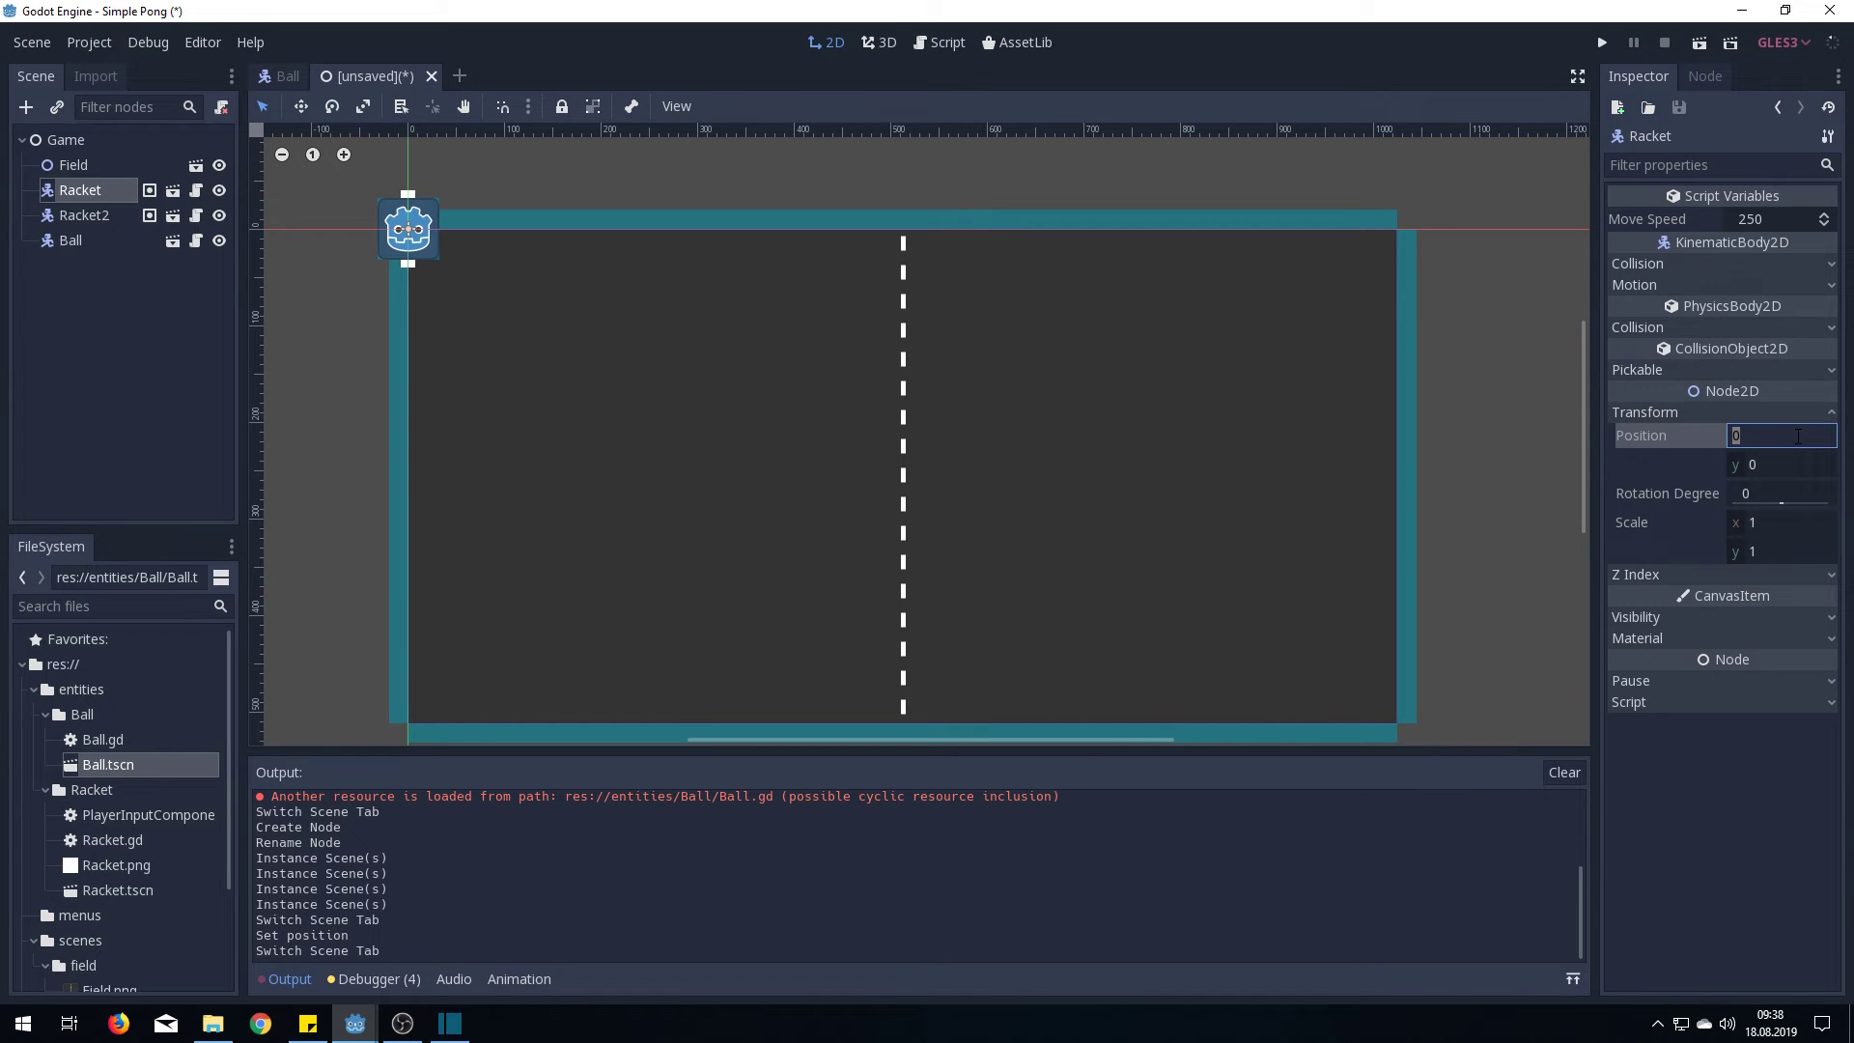
{"action": "type", "text": "512"}
{"action": "key", "text": "Return"}
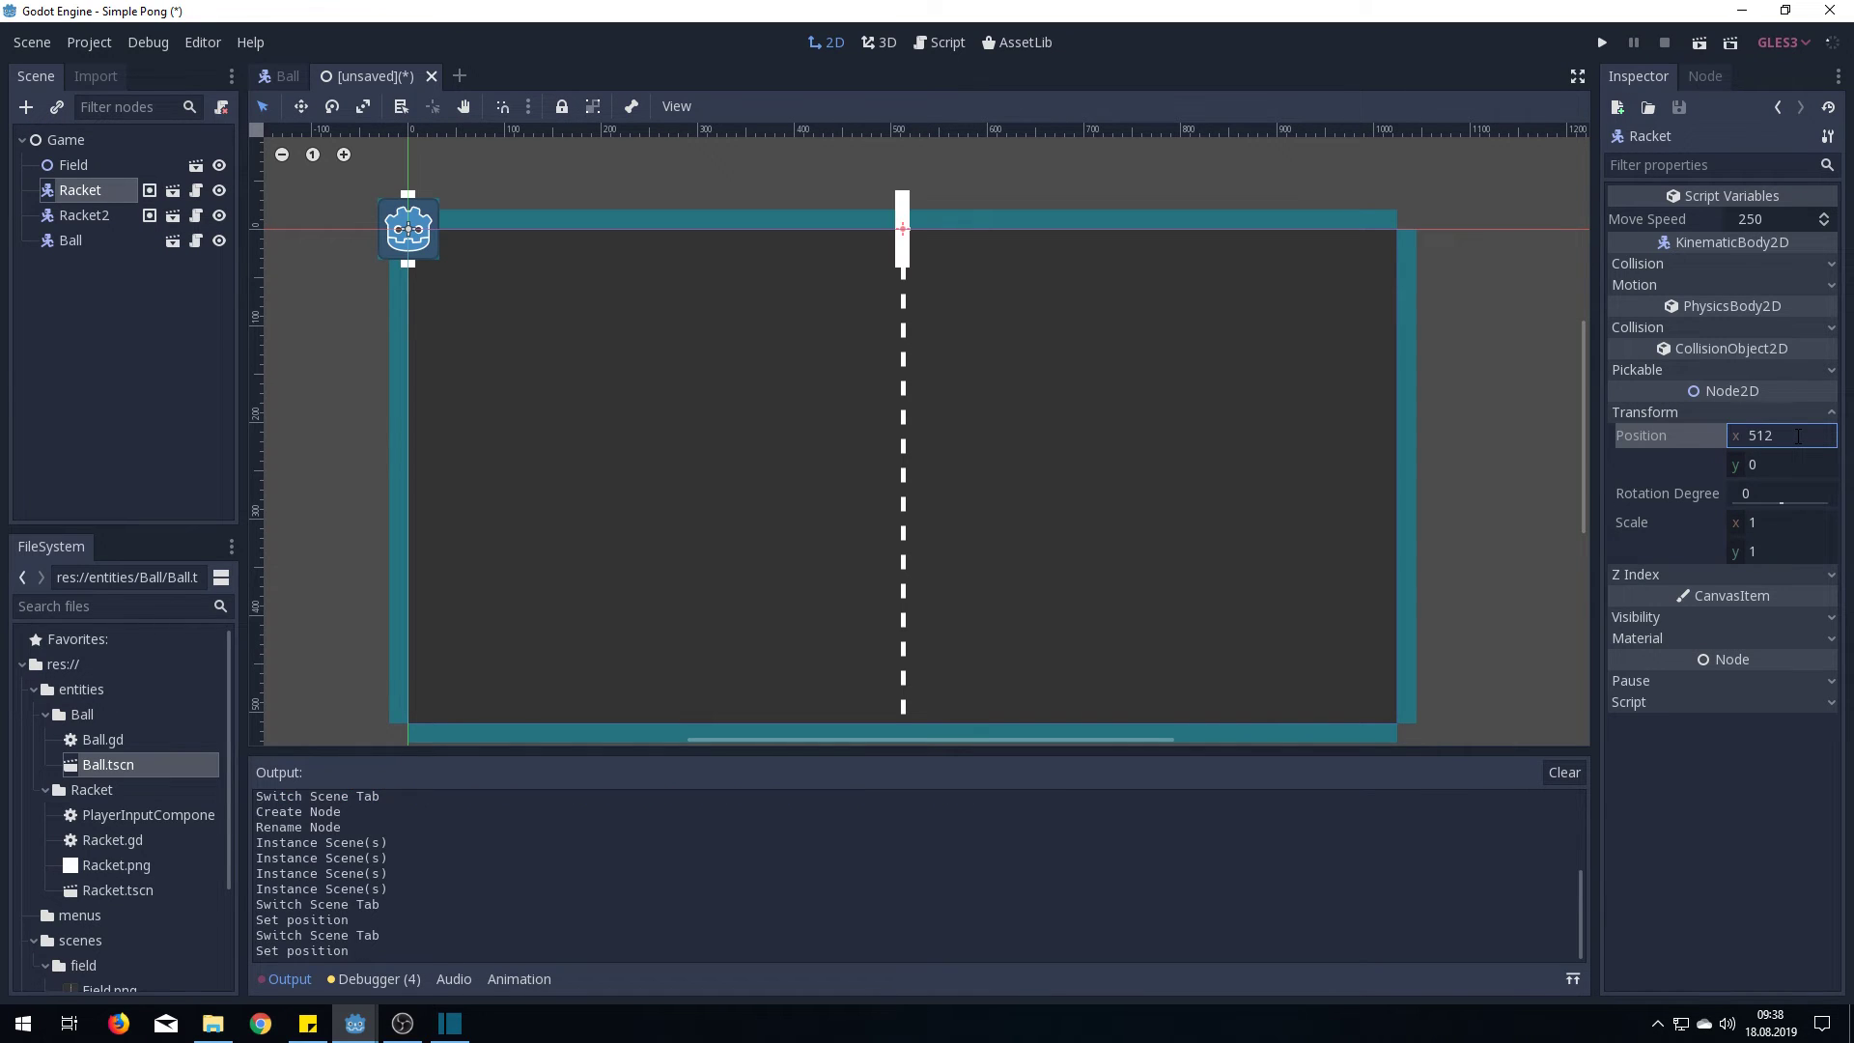
{"action": "left_click", "coordinate": [432, 214]}
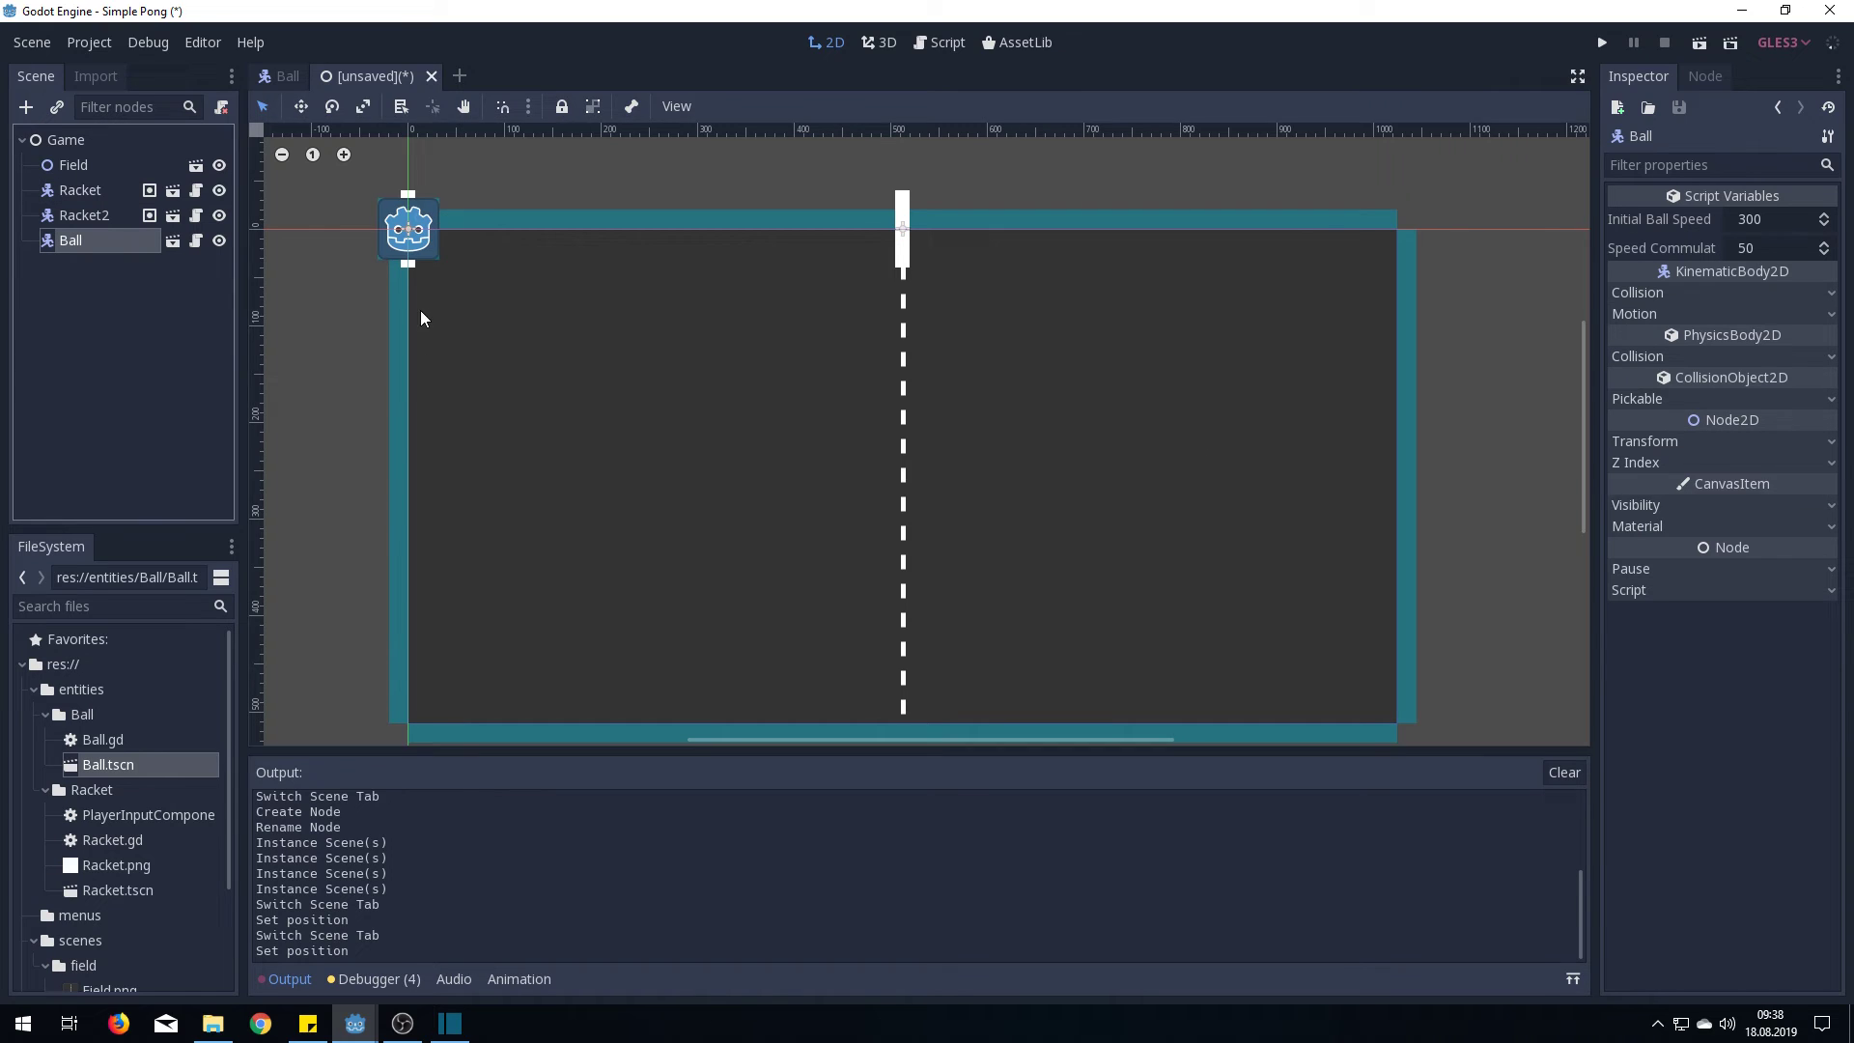
{"action": "left_click", "coordinate": [1763, 465]}
{"action": "type", "text": "512"}
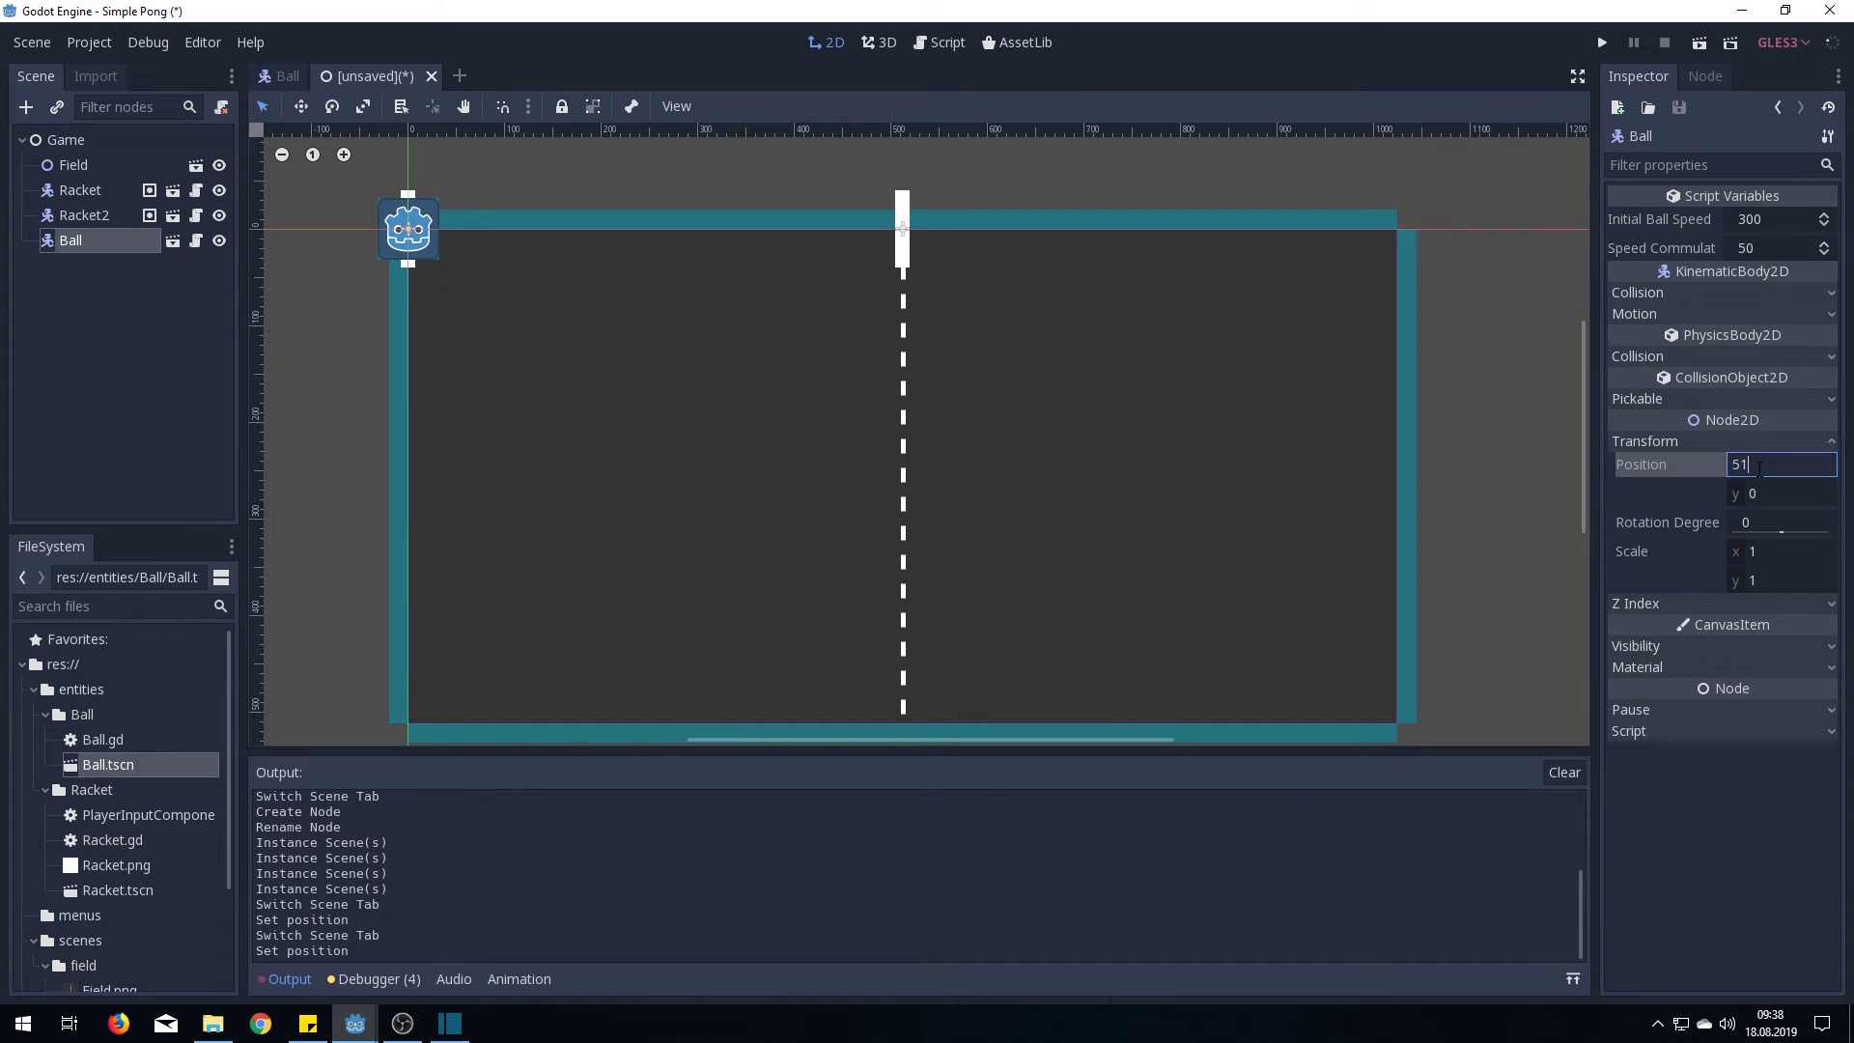
{"action": "key", "text": "Return"}
{"action": "left_click", "coordinate": [1781, 495]}
{"action": "type", "text": "250"}
{"action": "key", "text": "Return"}
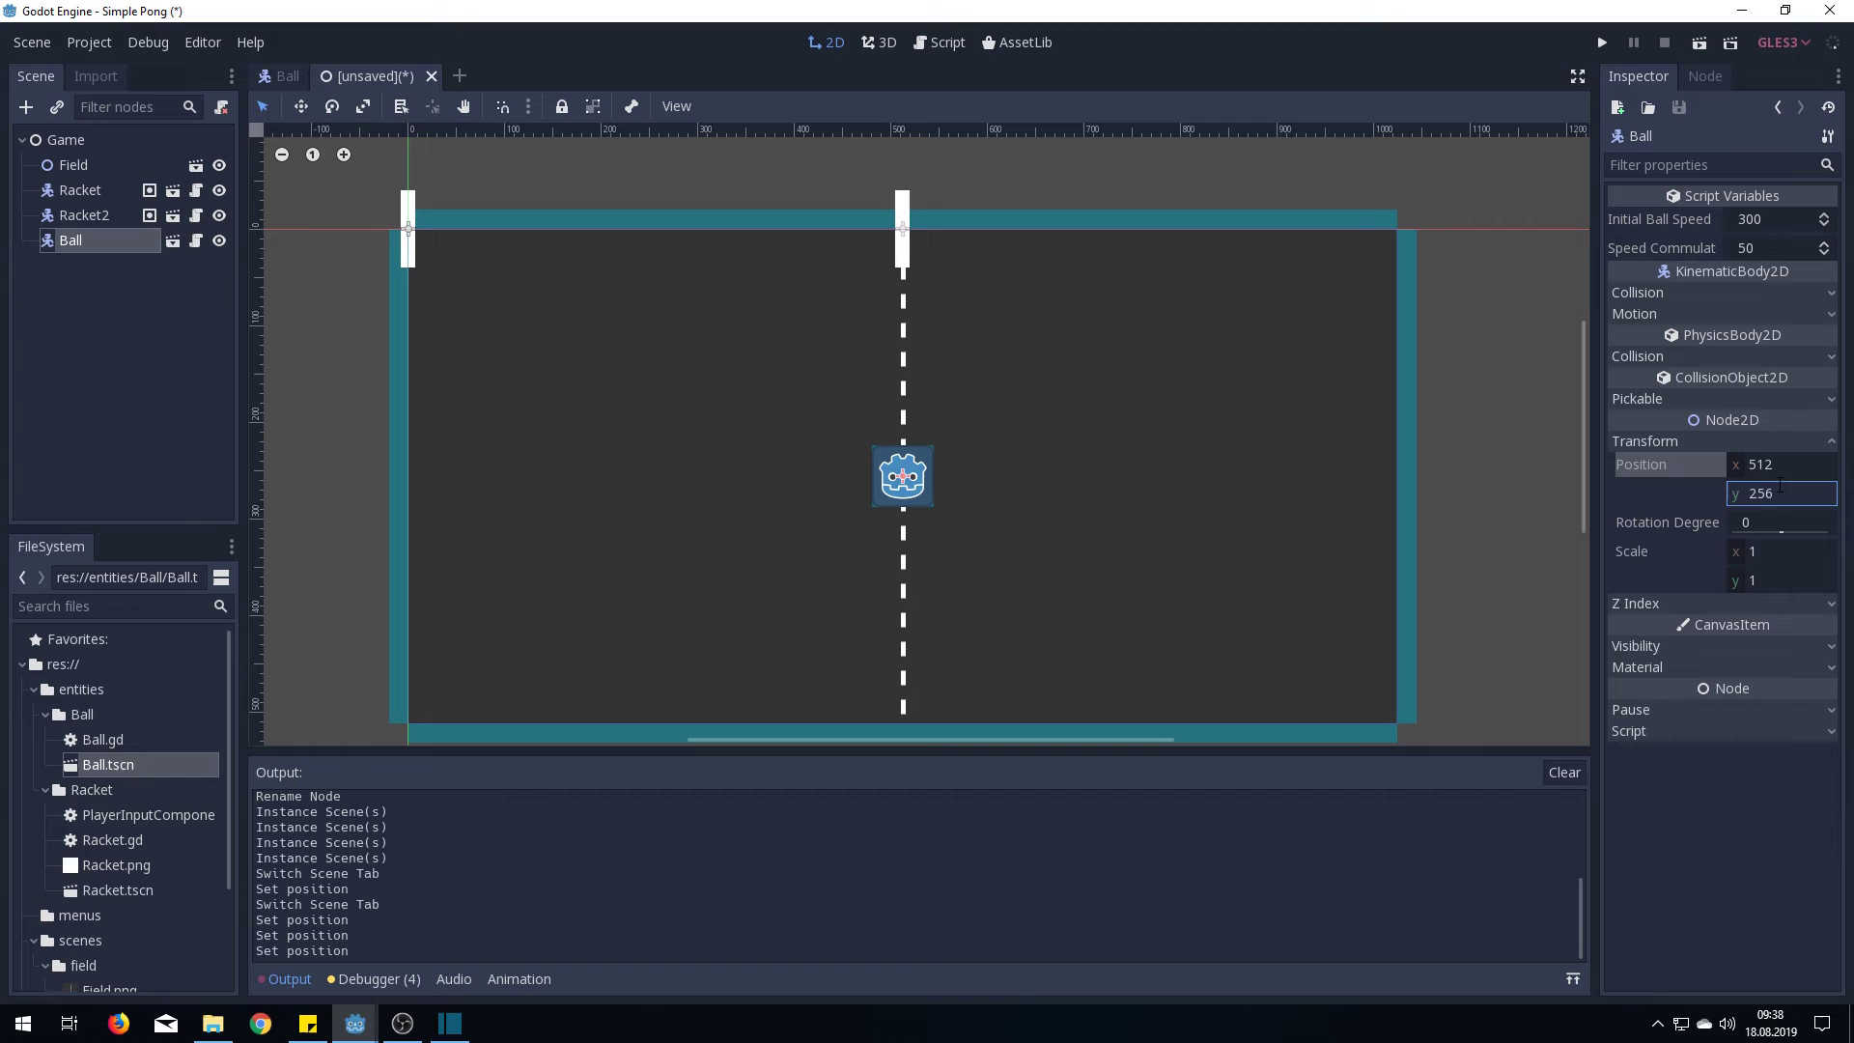
Put the first racket at mid-height and Racket2 at 974, 256
{"action": "left_click", "coordinate": [1778, 440]}
{"action": "type", "text": "50"}
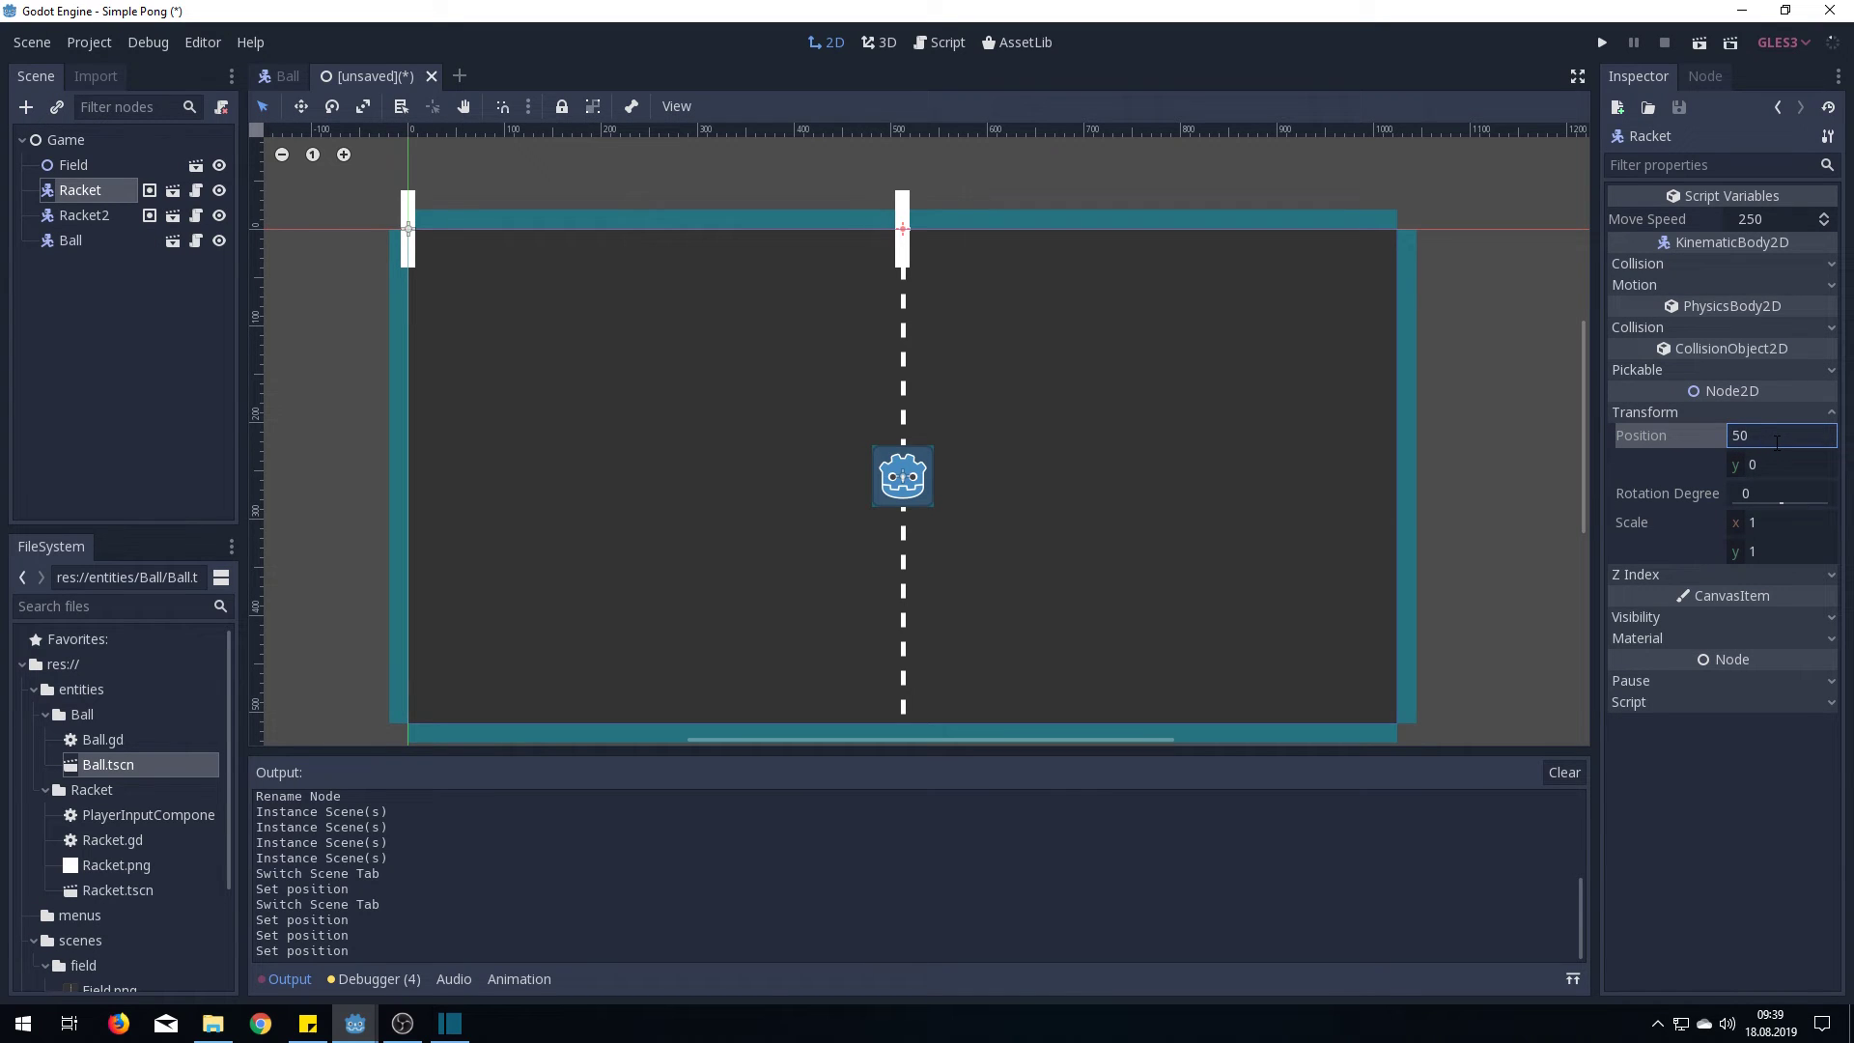
{"action": "key", "text": "Return"}
{"action": "left_click", "coordinate": [1778, 465]}
{"action": "type", "text": "250"}
{"action": "key", "text": "Return"}
{"action": "left_click", "coordinate": [84, 216]}
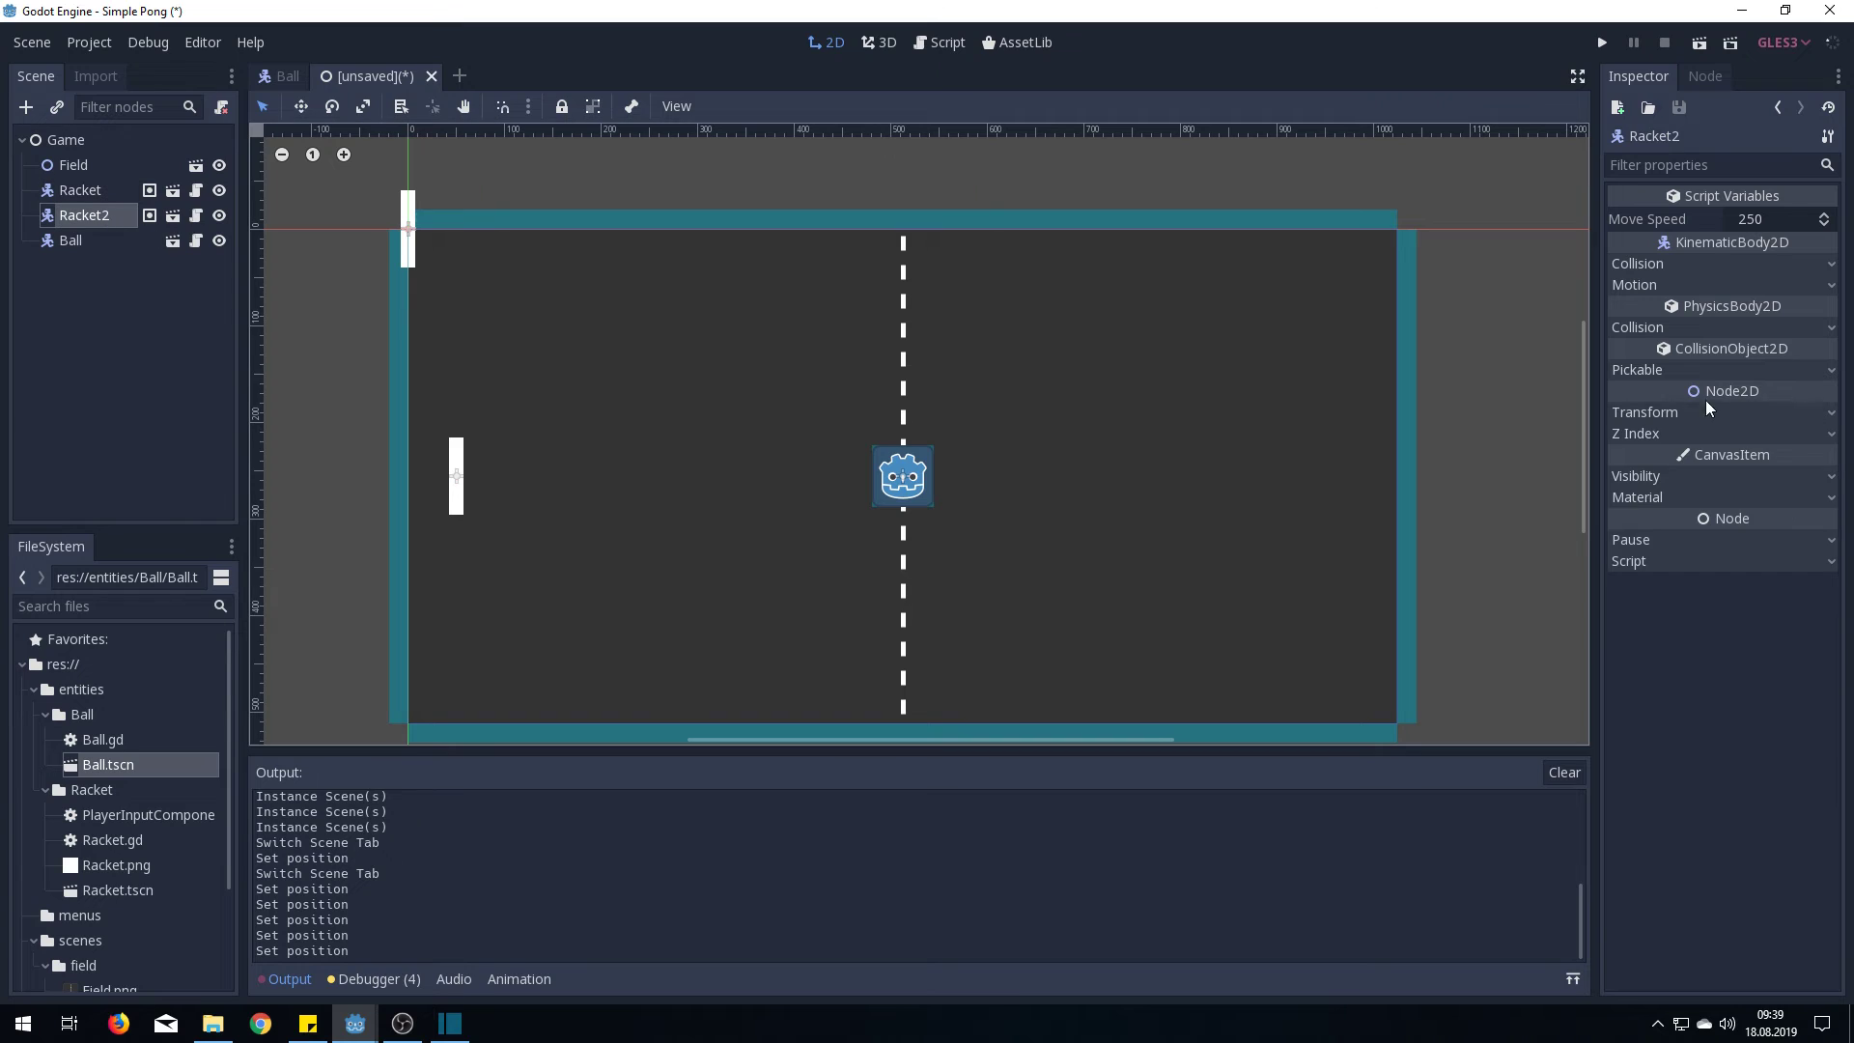
{"action": "left_click", "coordinate": [1707, 411]}
{"action": "left_click", "coordinate": [1765, 436]}
{"action": "type", "text": "9"}
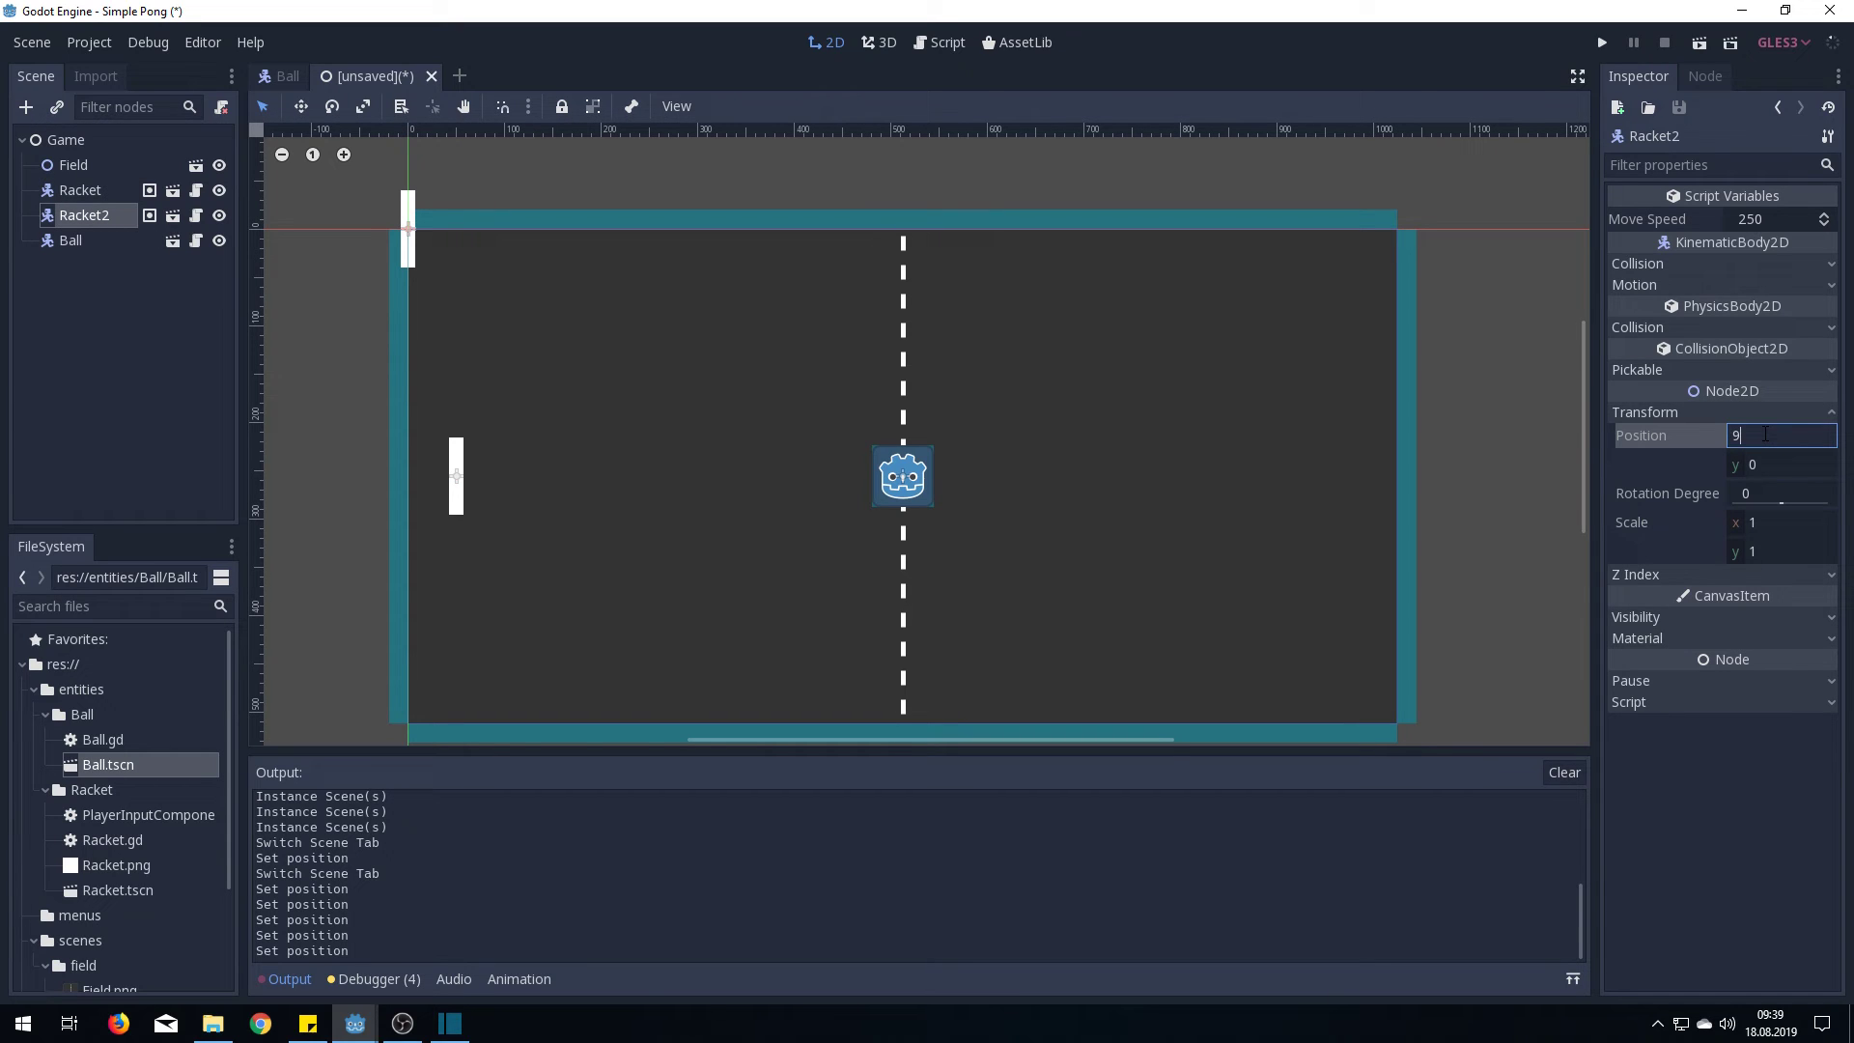
{"action": "type", "text": "74"}
{"action": "key", "text": "Tab"}
{"action": "type", "text": "50"}
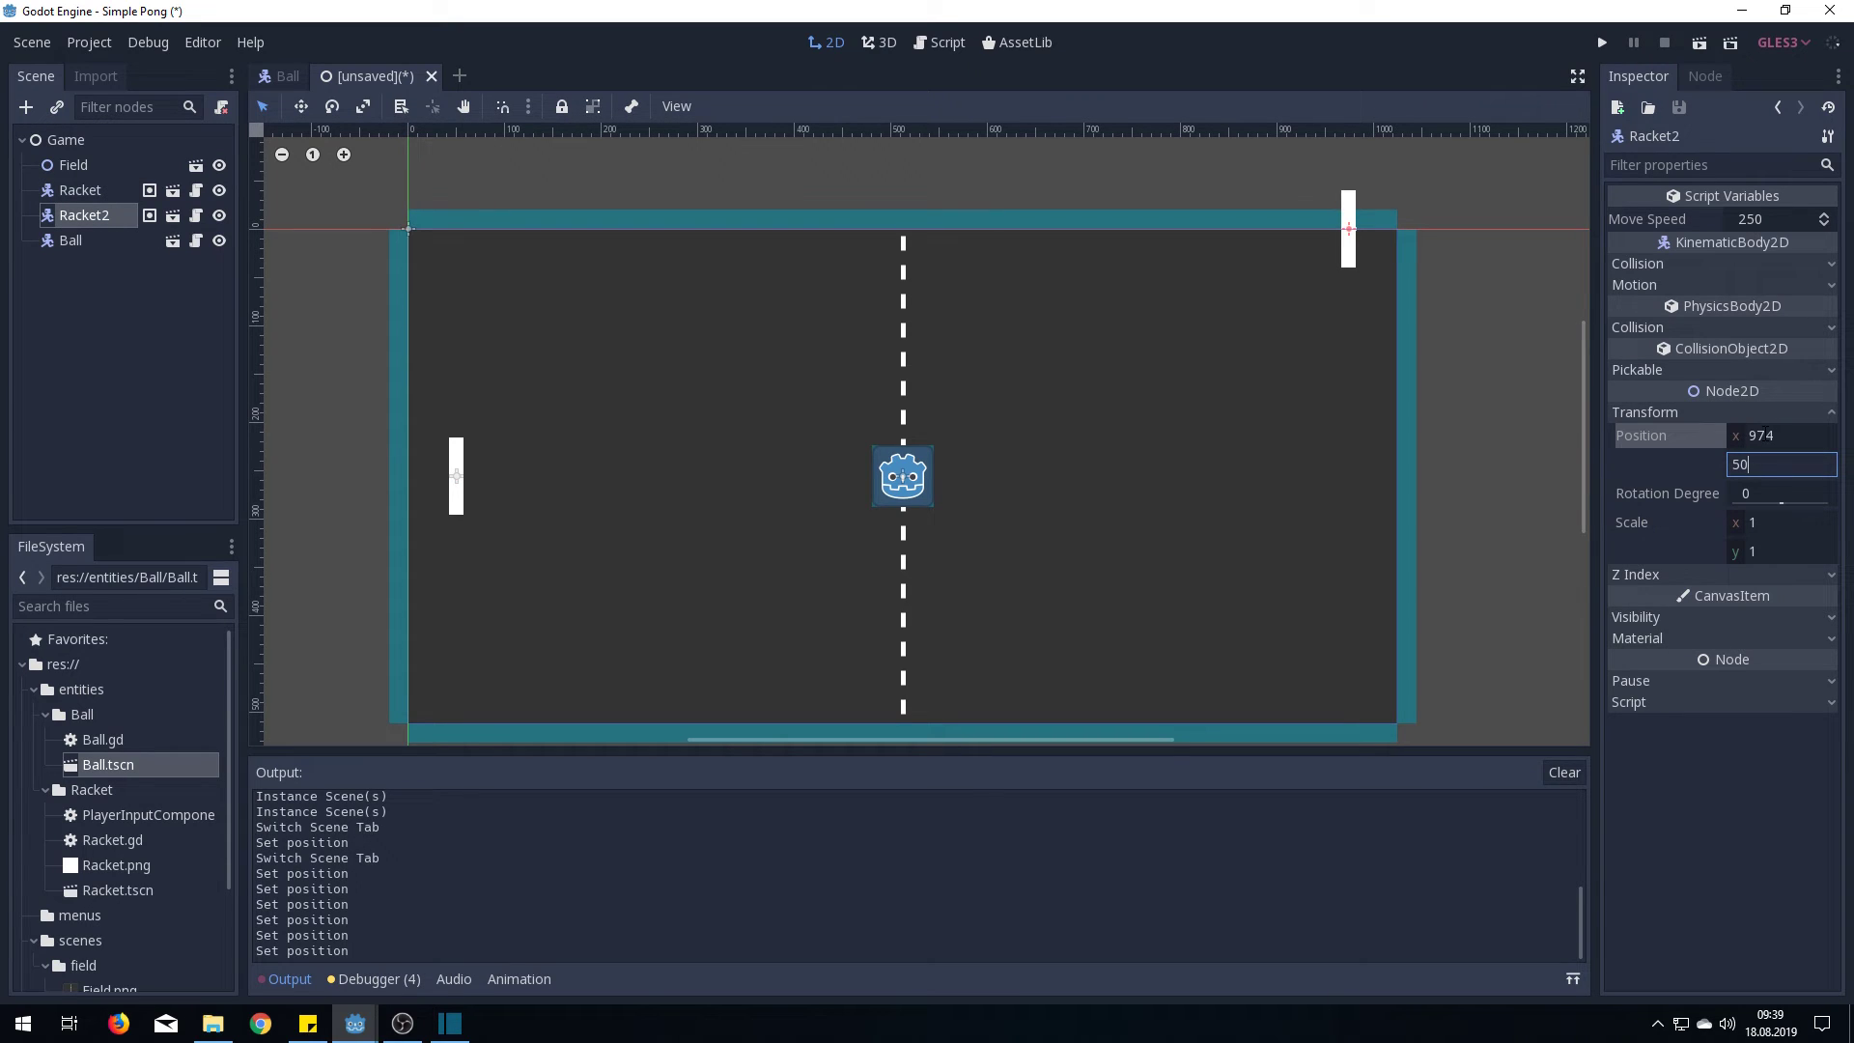
{"action": "type", "text": "256"}
{"action": "key", "text": "Return"}
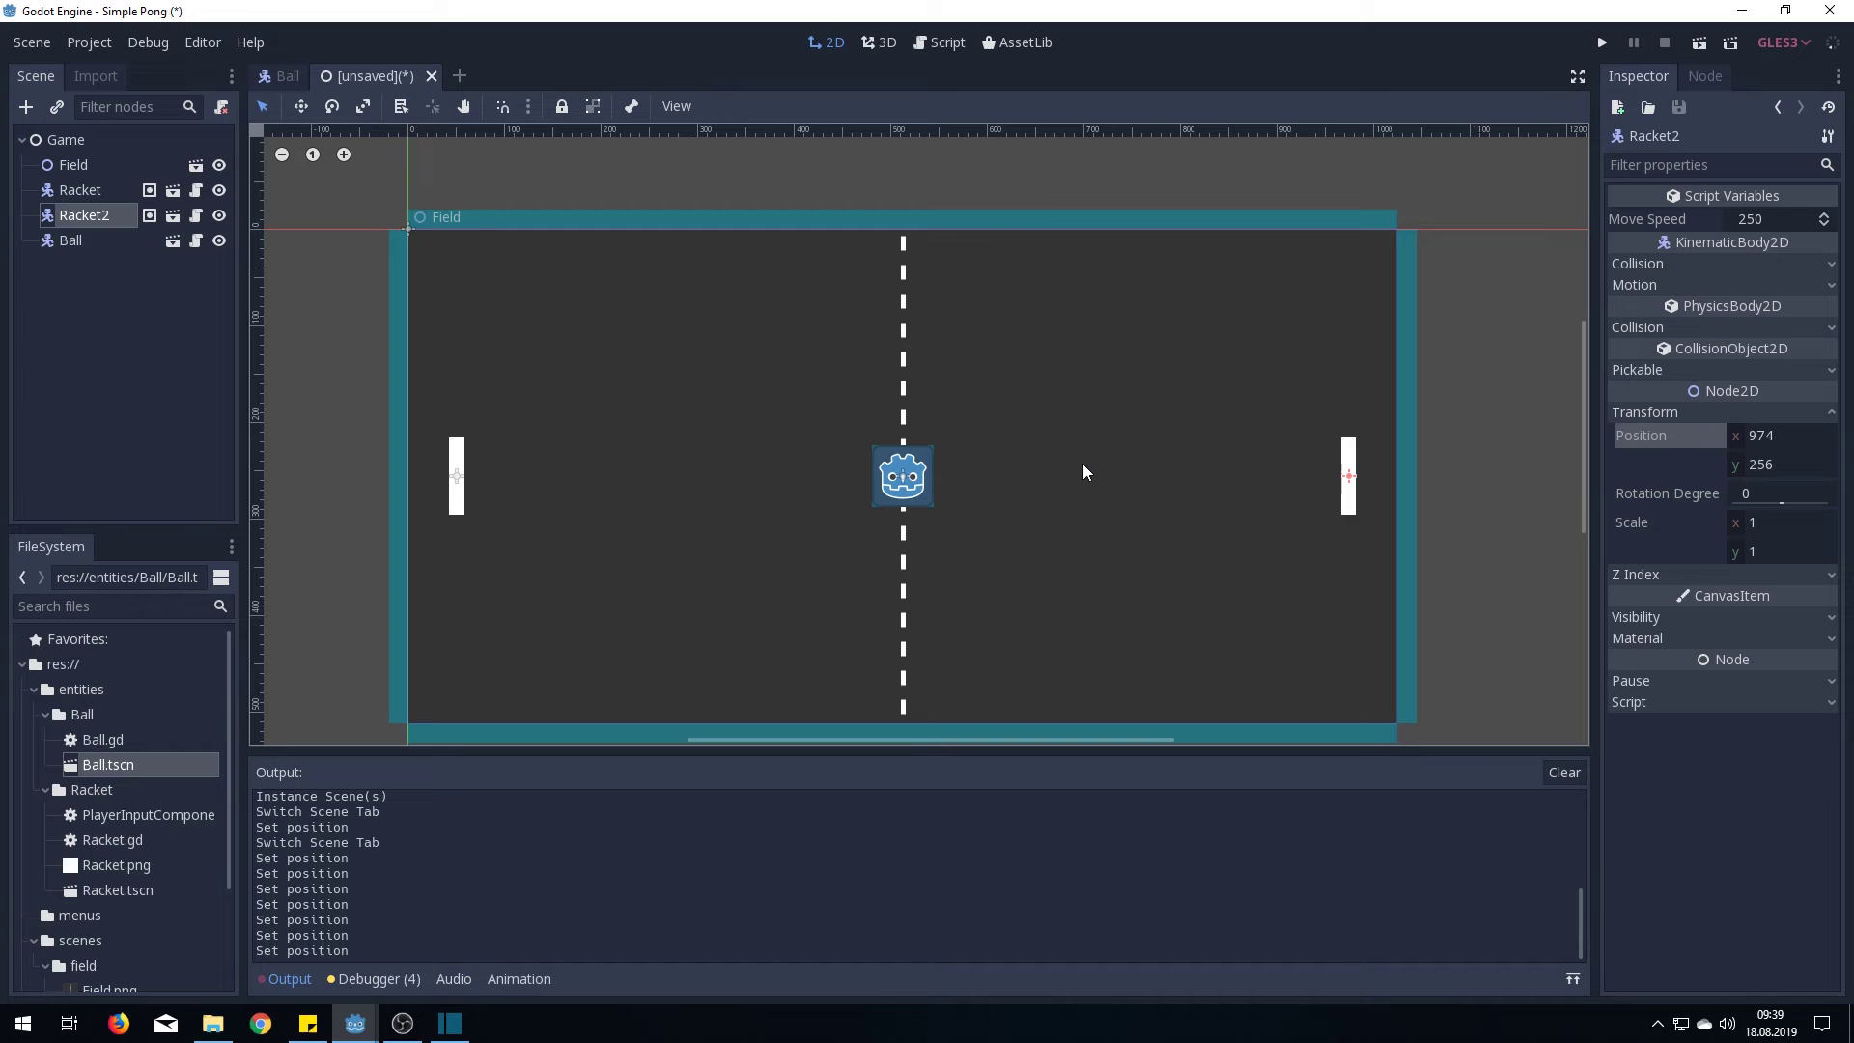
Run the scene, saving it as Game.tscn in a new res://scenes/Game folder
{"action": "left_click", "coordinate": [1699, 44]}
{"action": "left_click", "coordinate": [869, 531]}
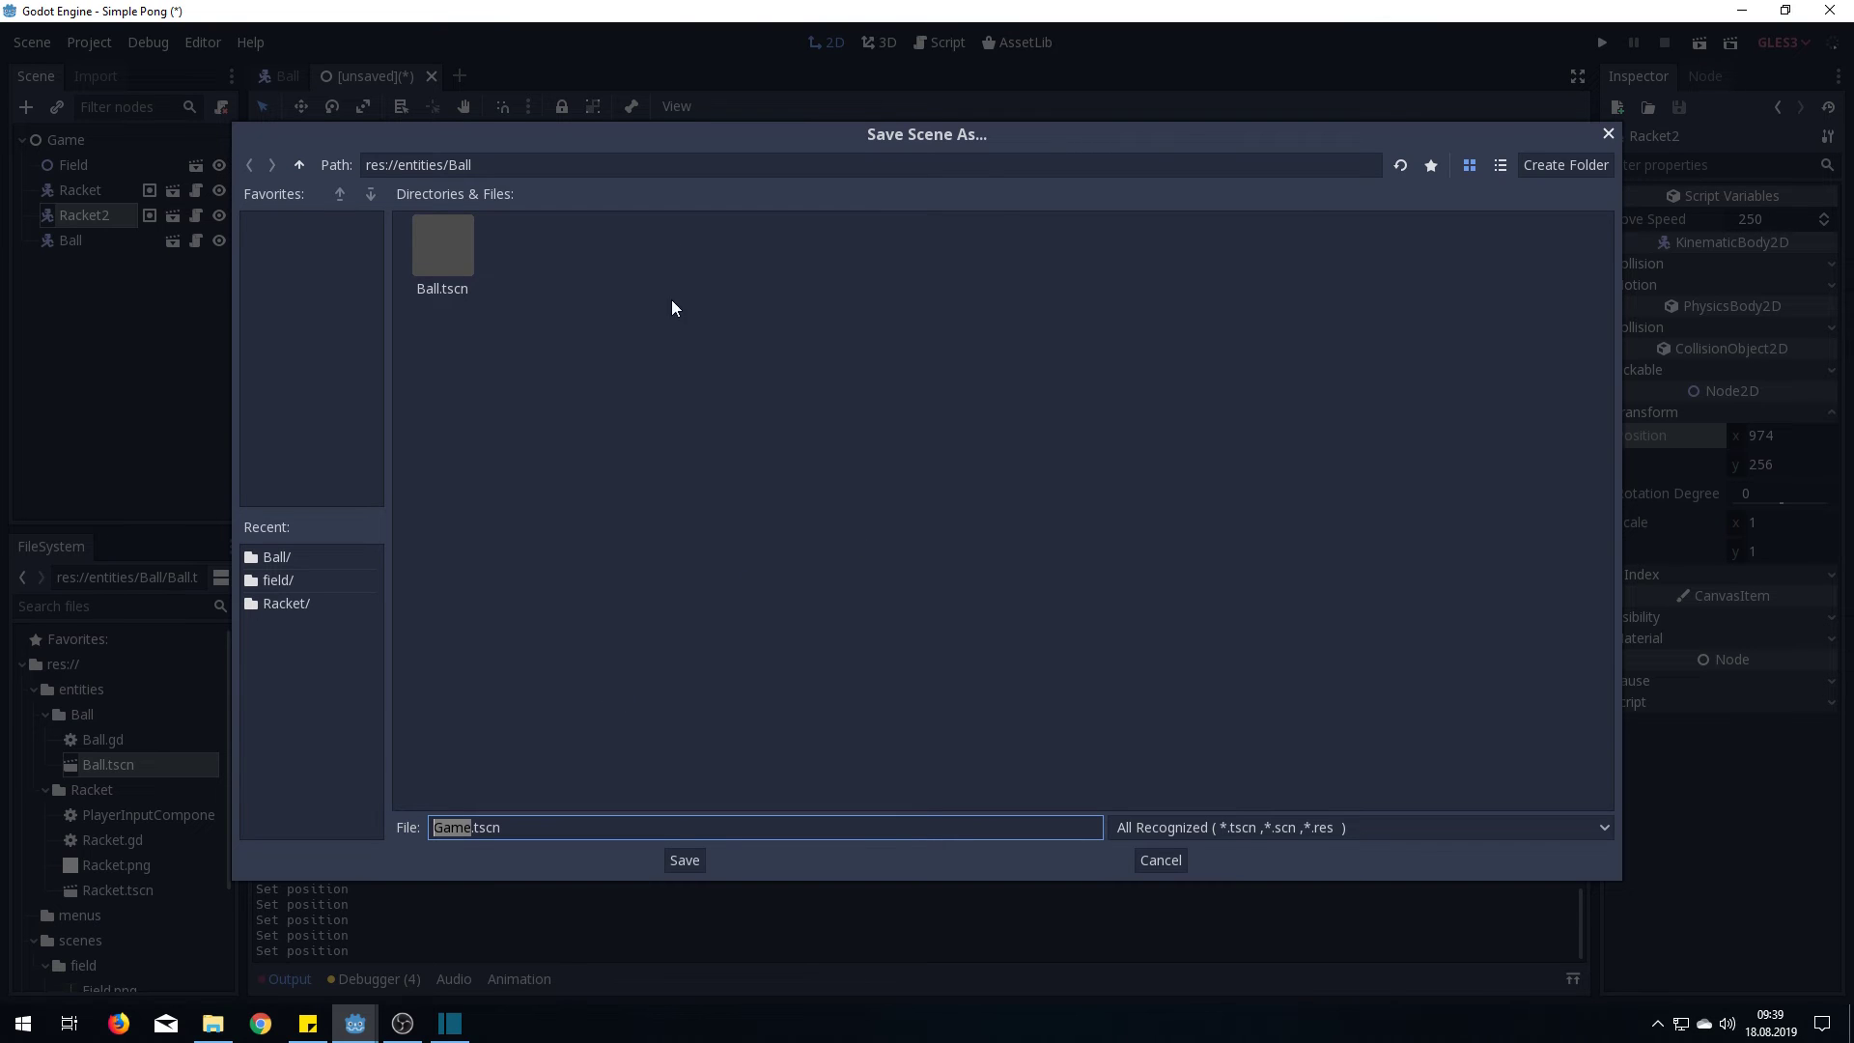
{"action": "left_click", "coordinate": [300, 166]}
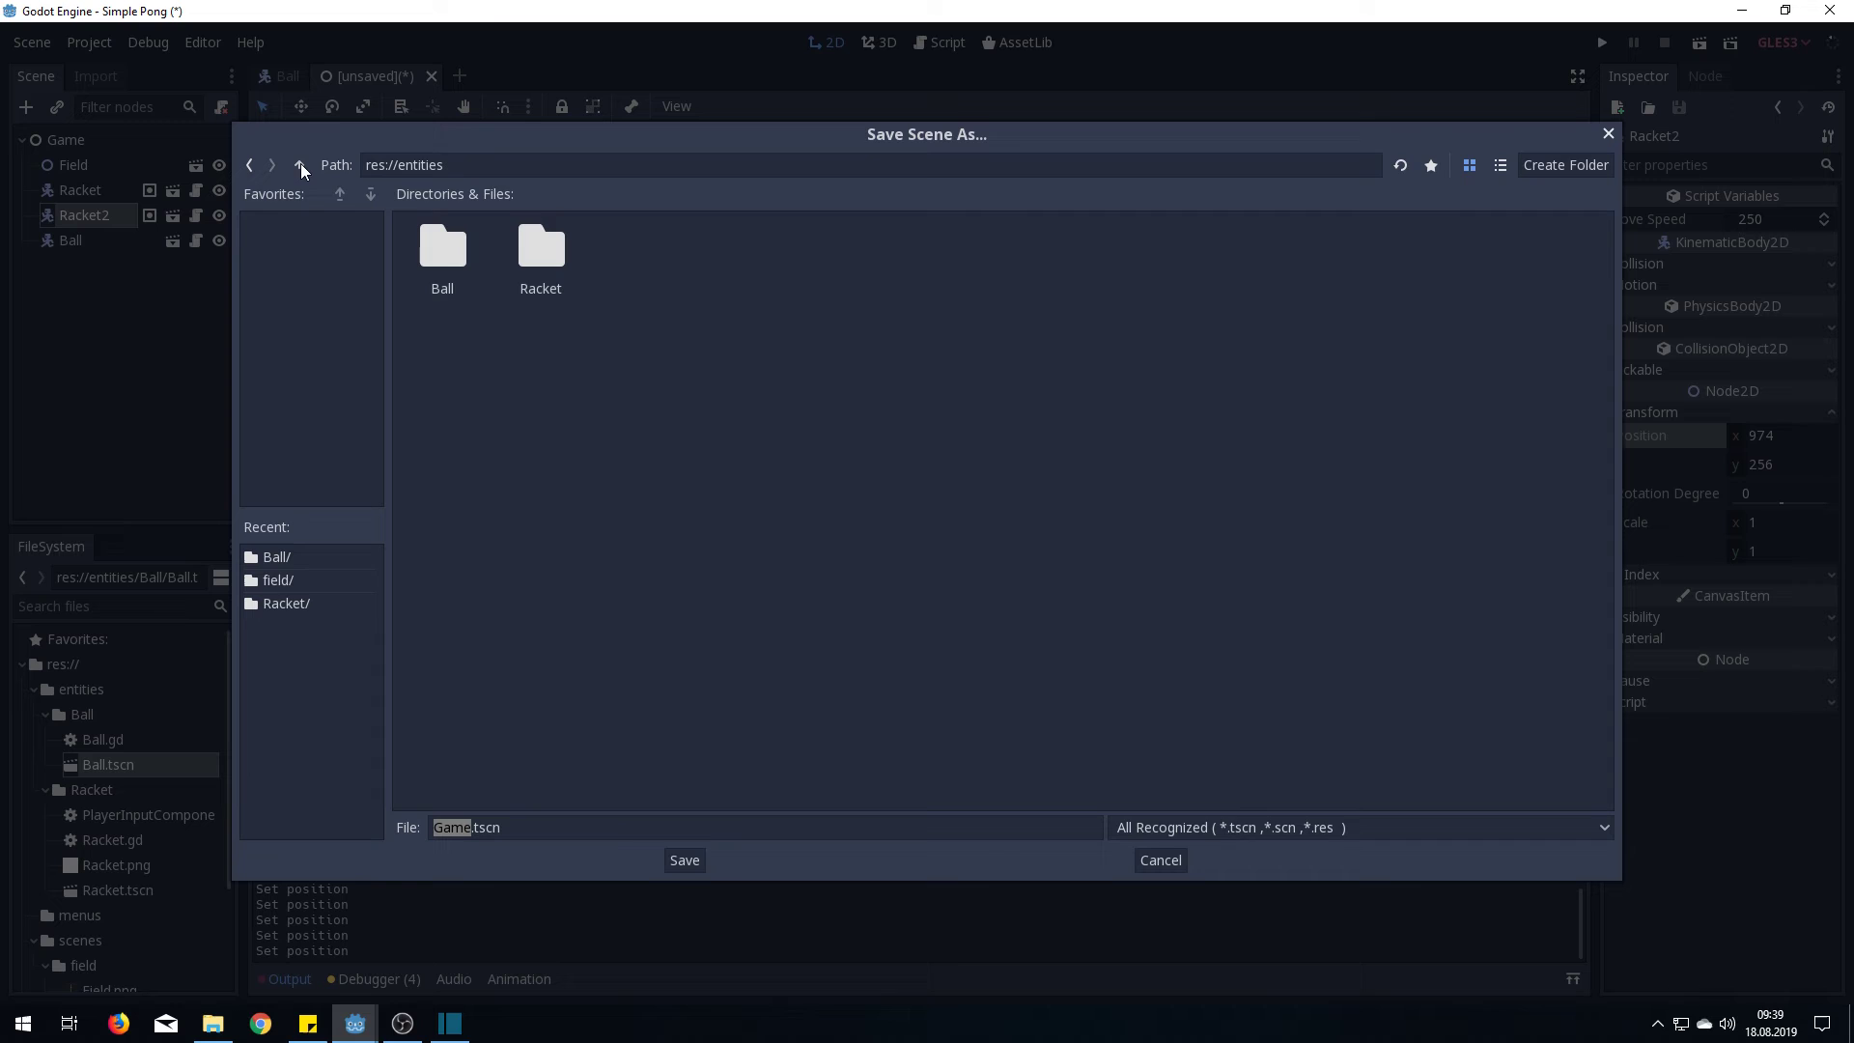
{"action": "left_click", "coordinate": [299, 166]}
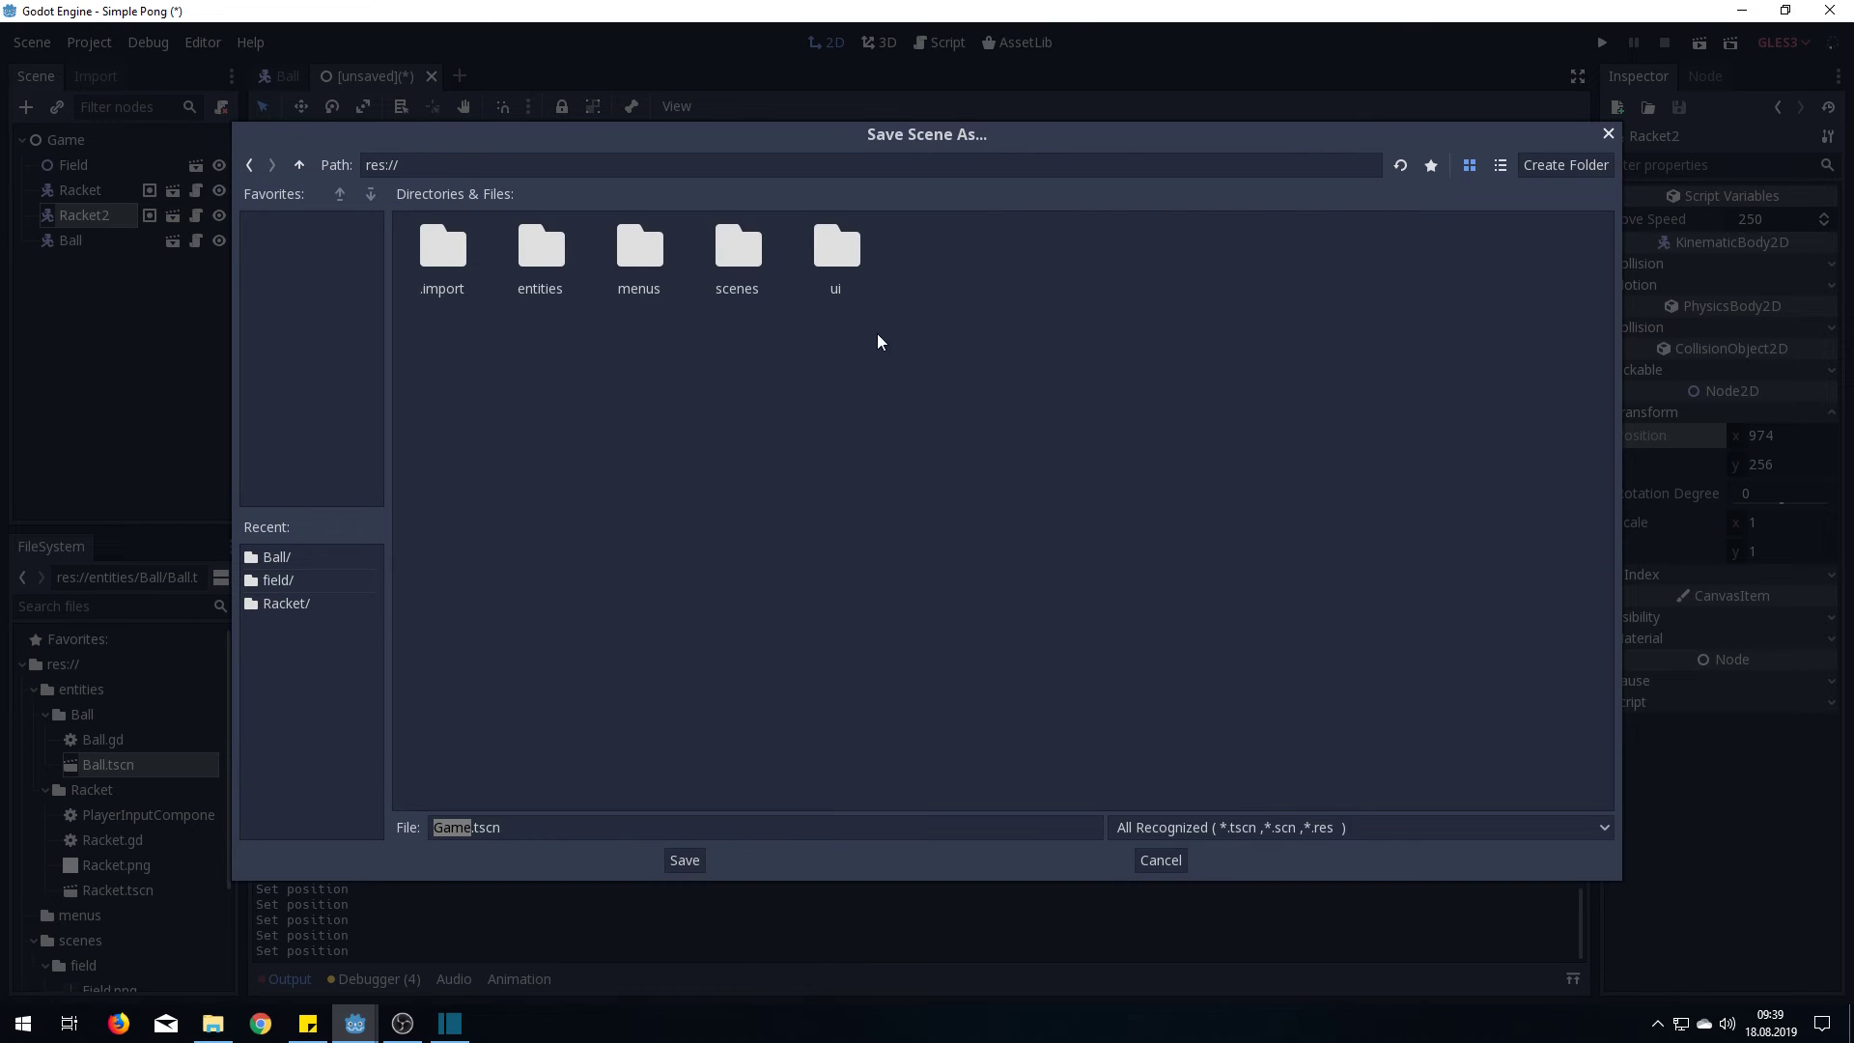
{"action": "left_click", "coordinate": [753, 265]}
{"action": "double_click", "coordinate": [753, 266]}
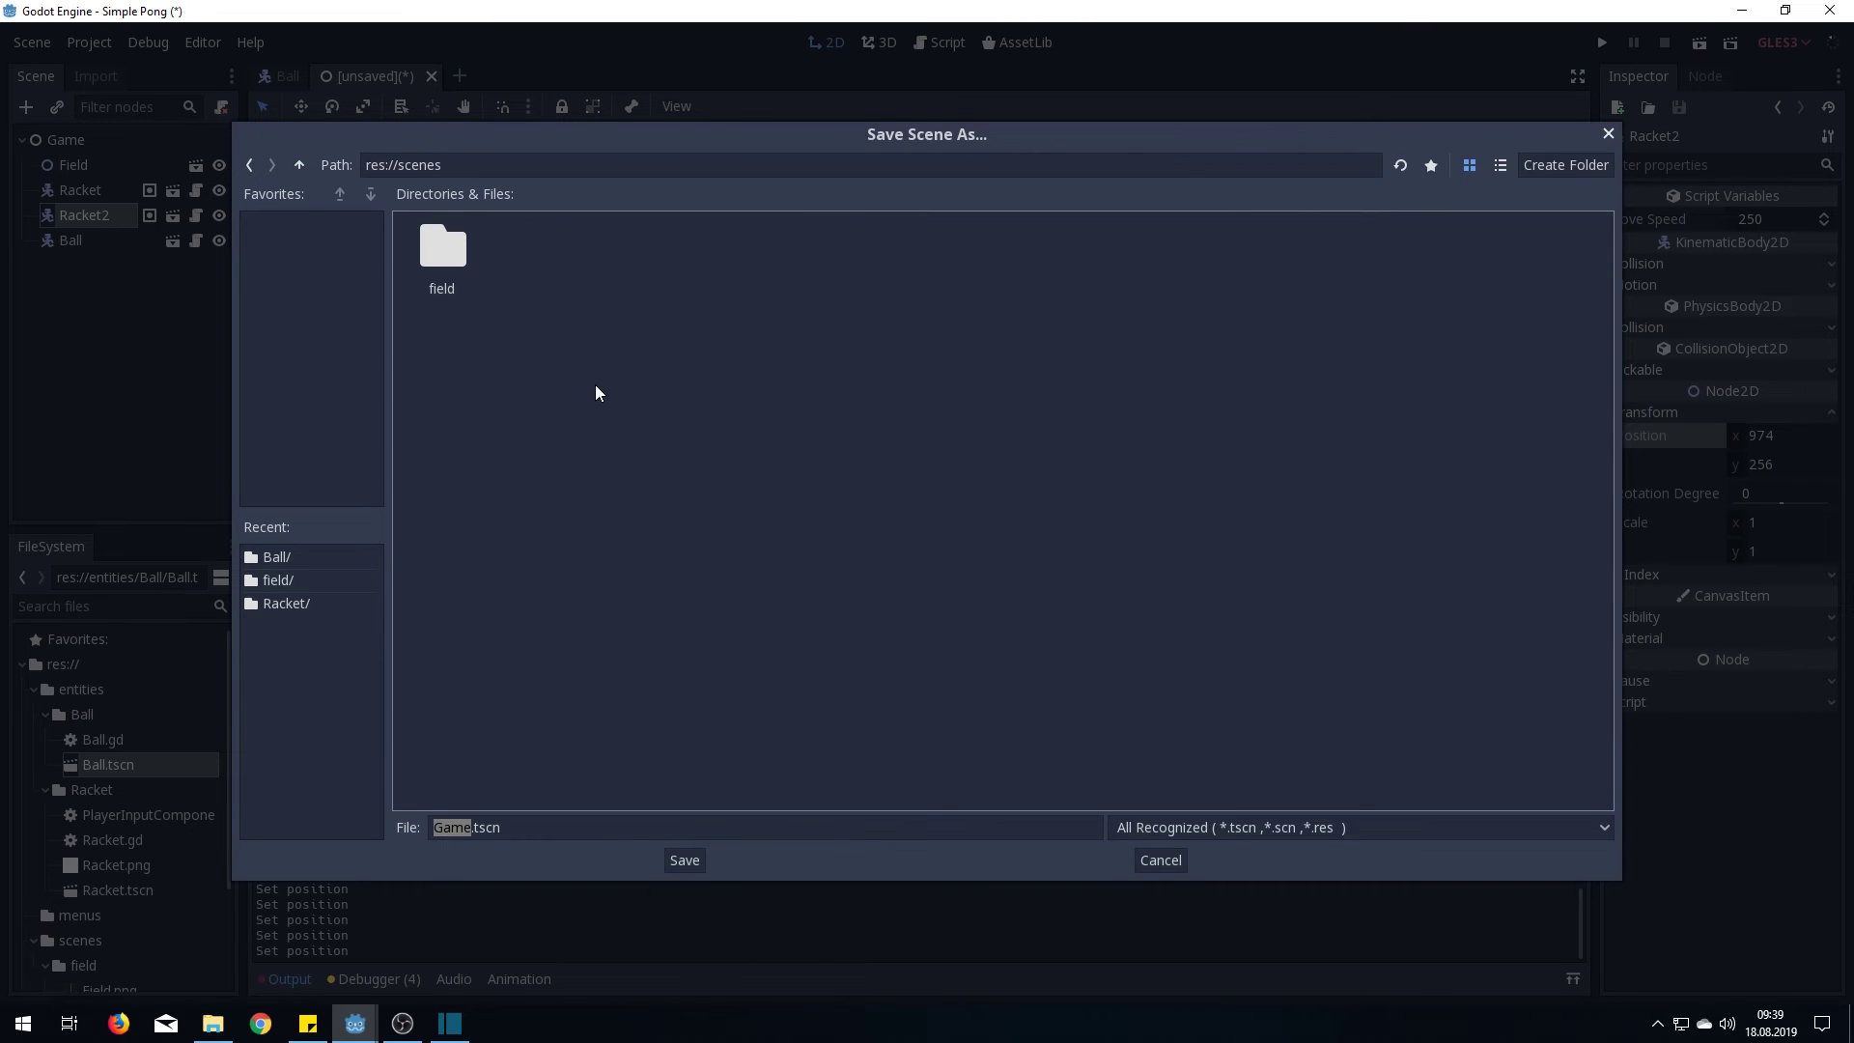
{"action": "left_click", "coordinate": [1537, 166]}
{"action": "type", "text": "Game"}
{"action": "key", "text": "Return"}
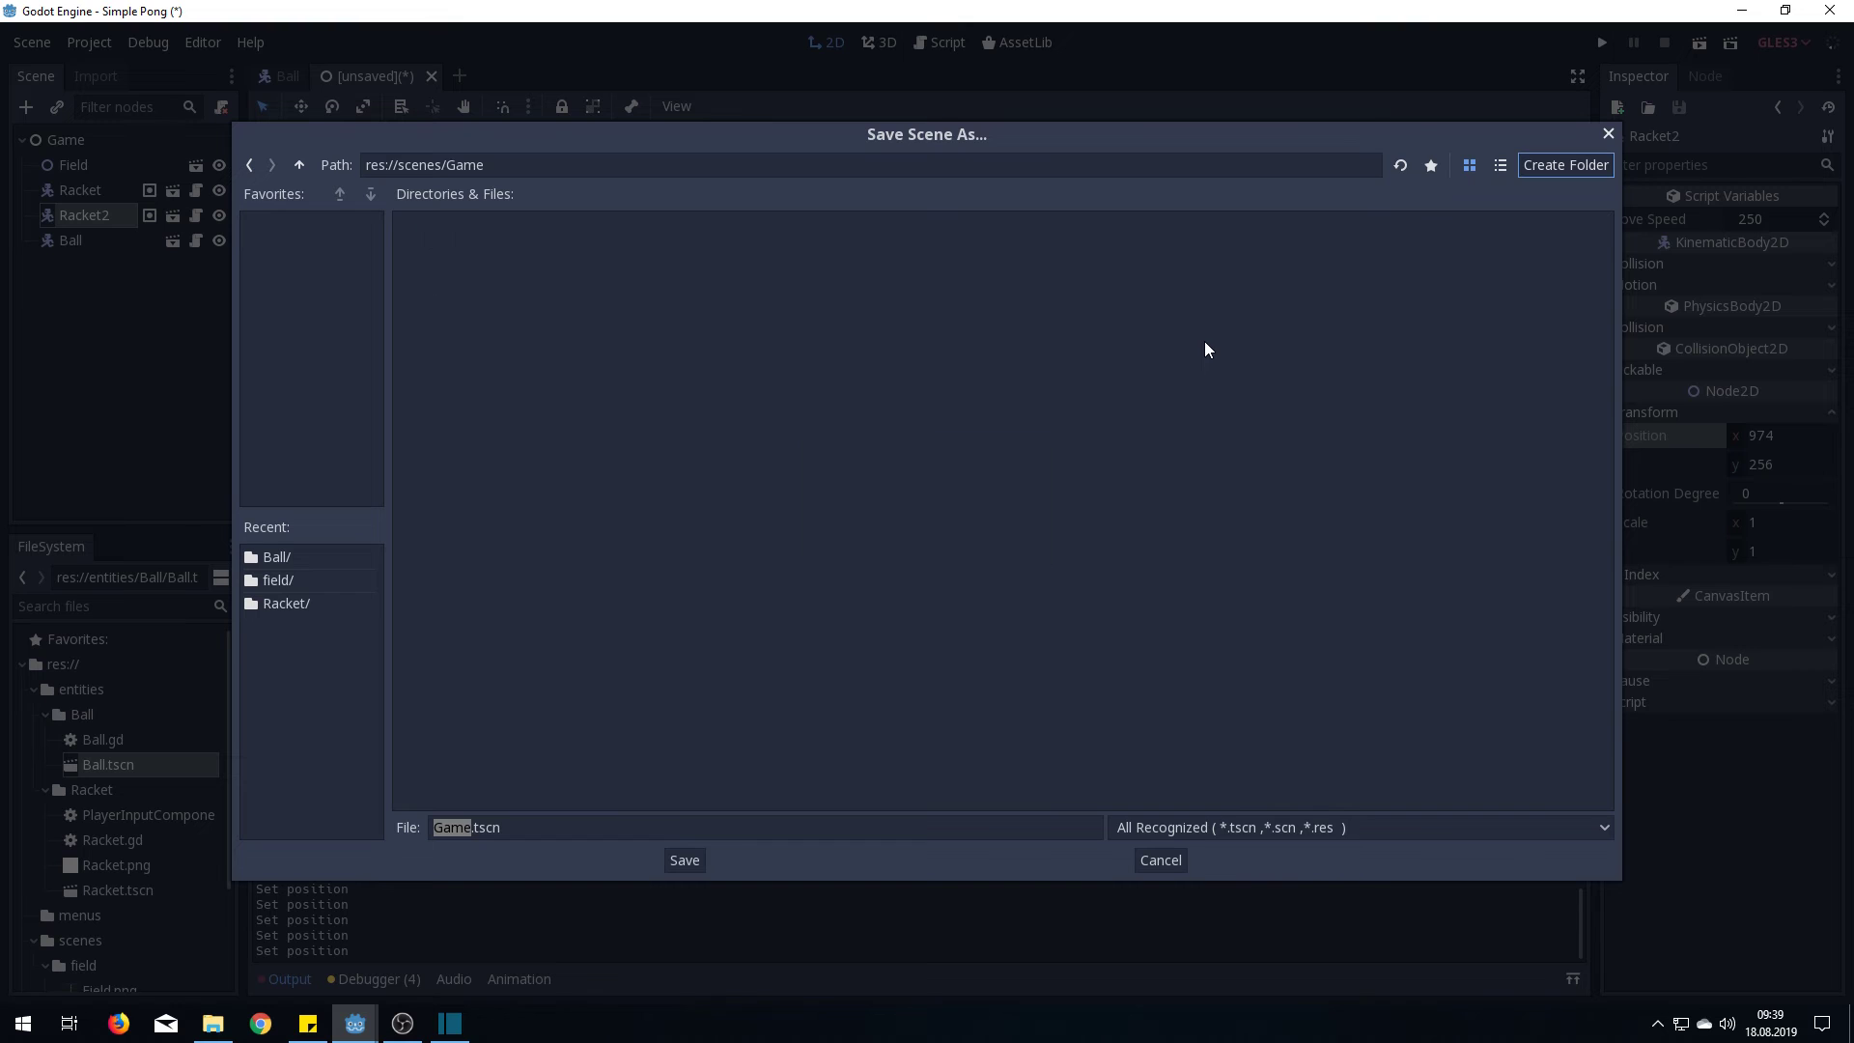
{"action": "left_click", "coordinate": [688, 858]}
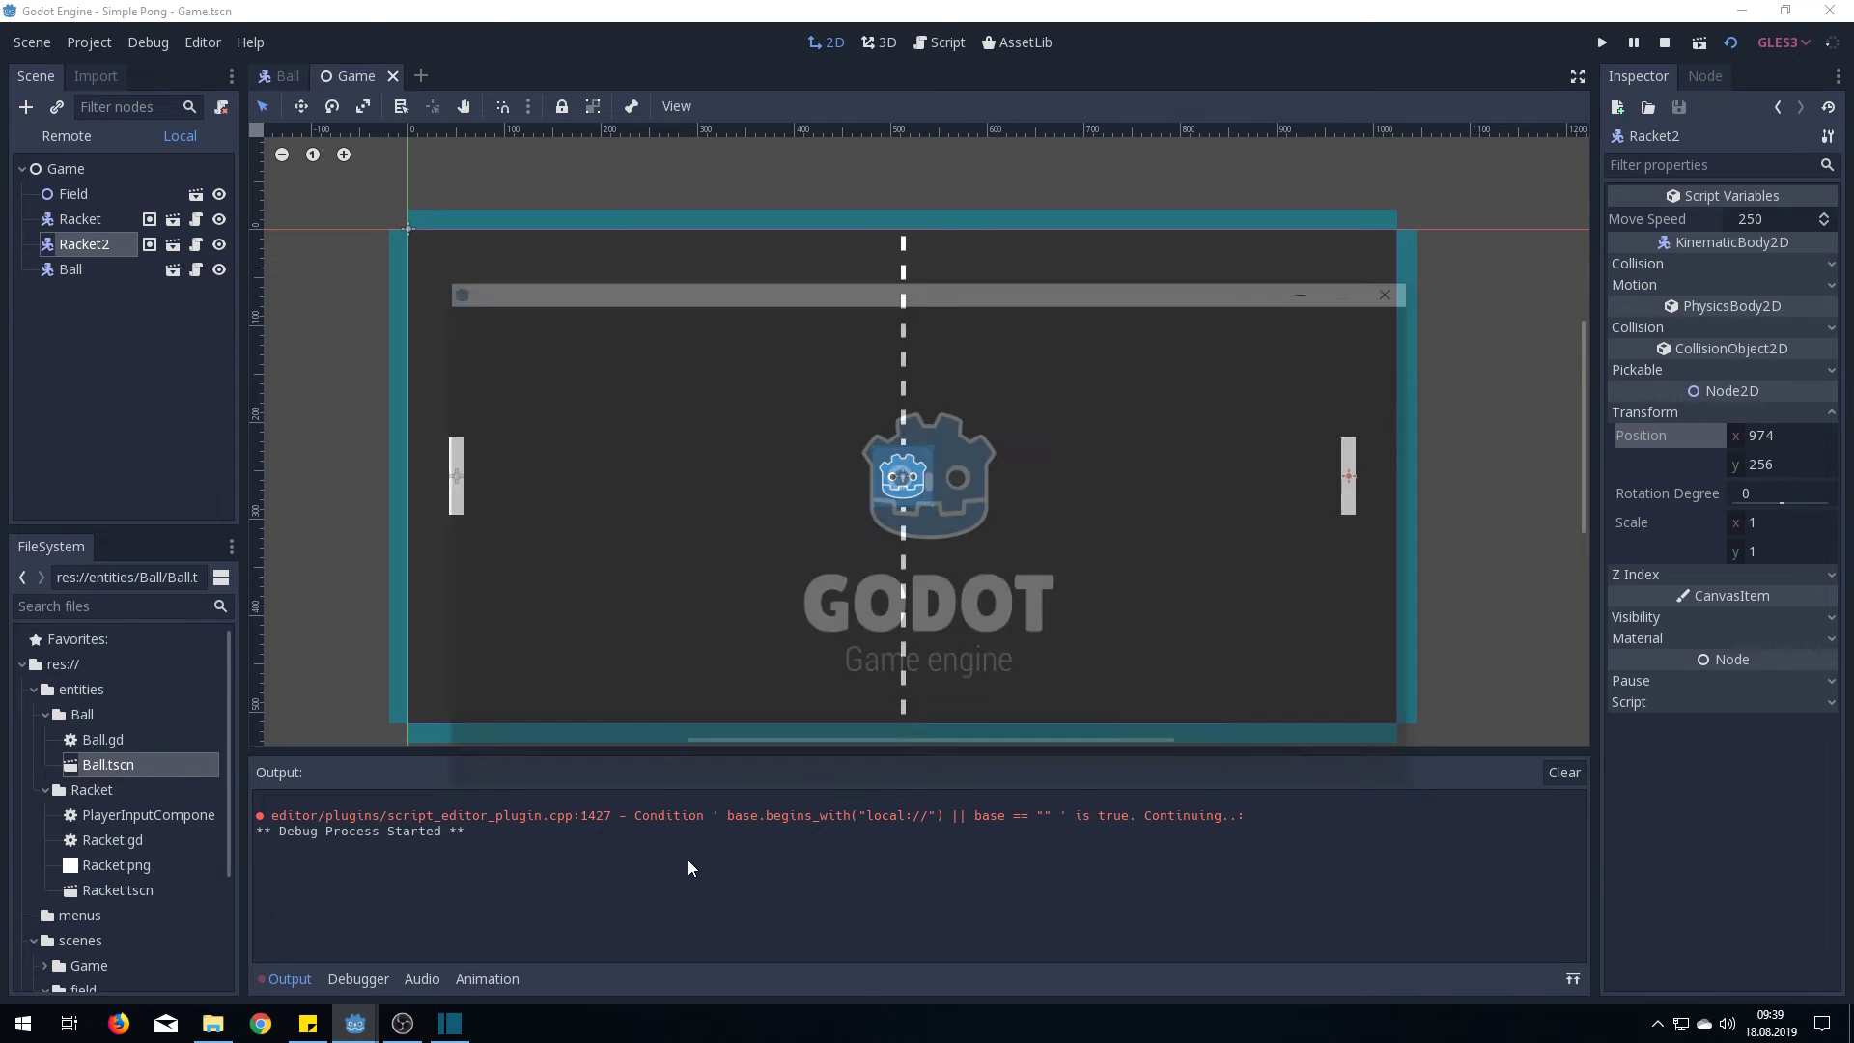
Move the rackets with the Up/Down keys, then restart the game
{"action": "key", "text": "Down"}
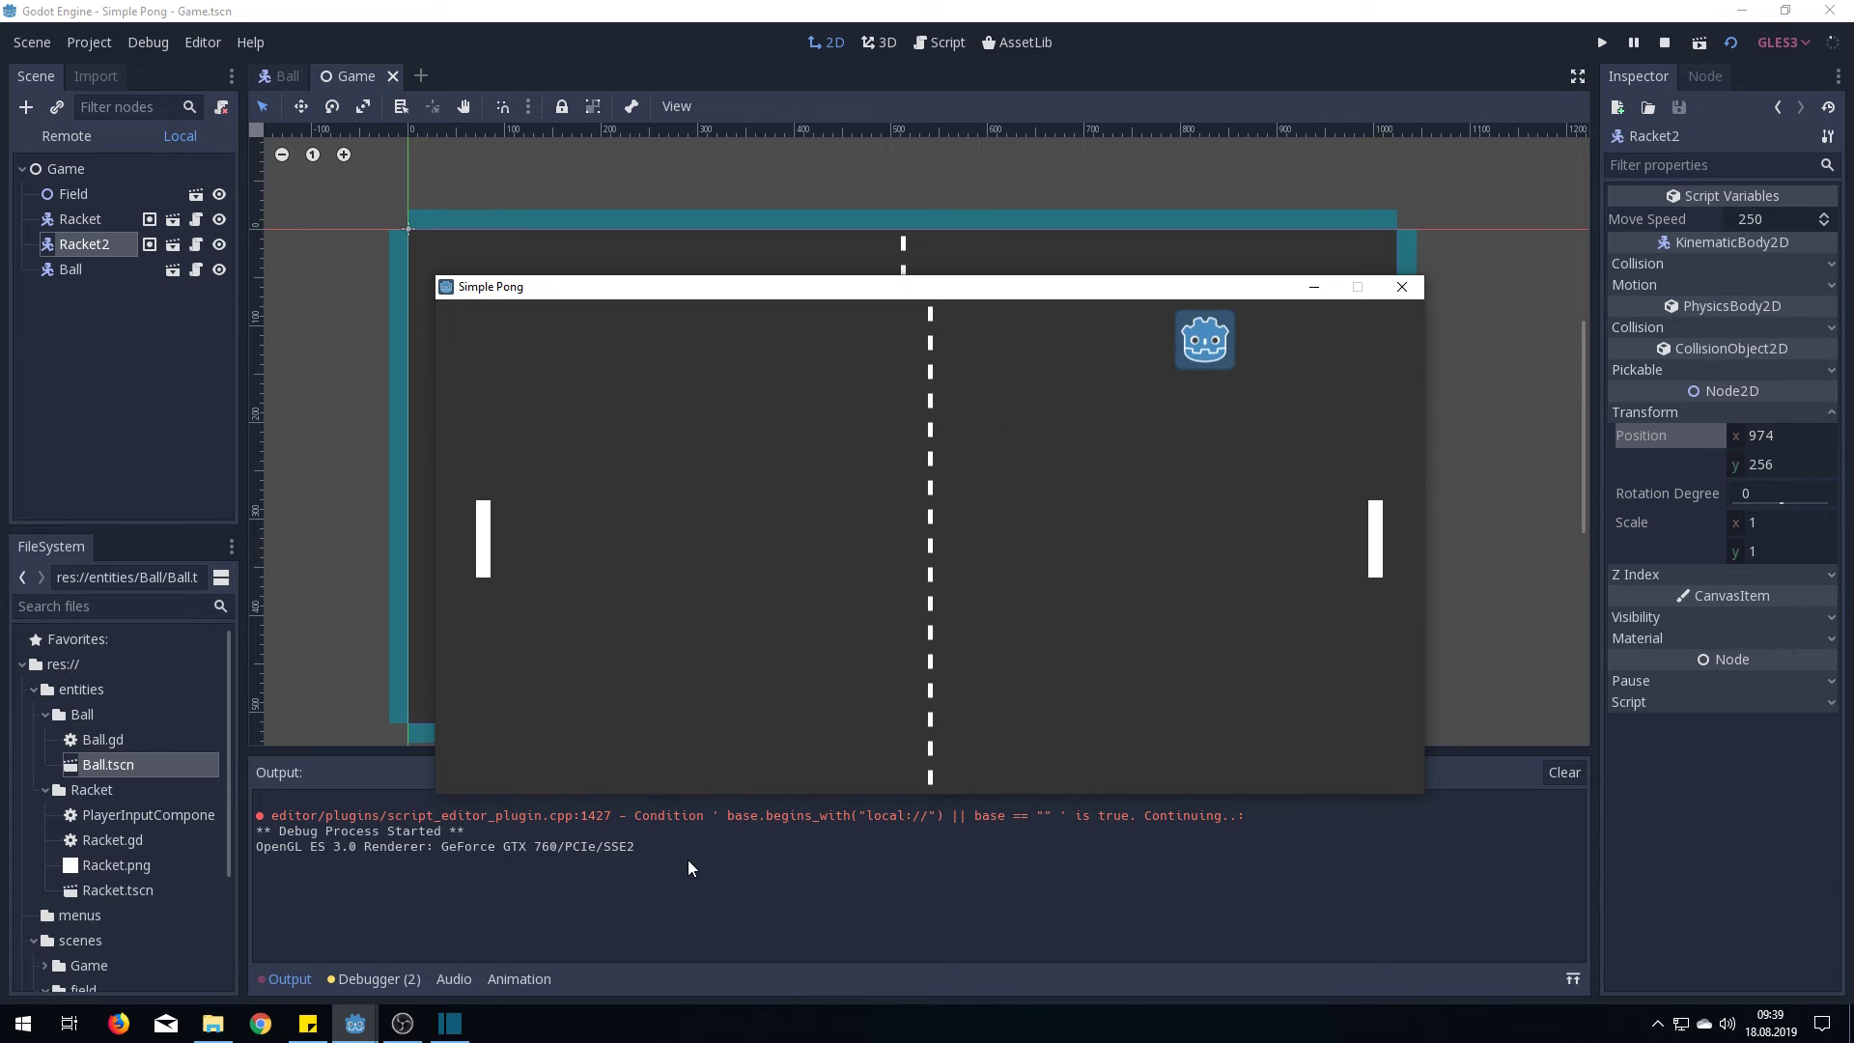
{"action": "key", "text": "Up"}
{"action": "key", "text": "Down"}
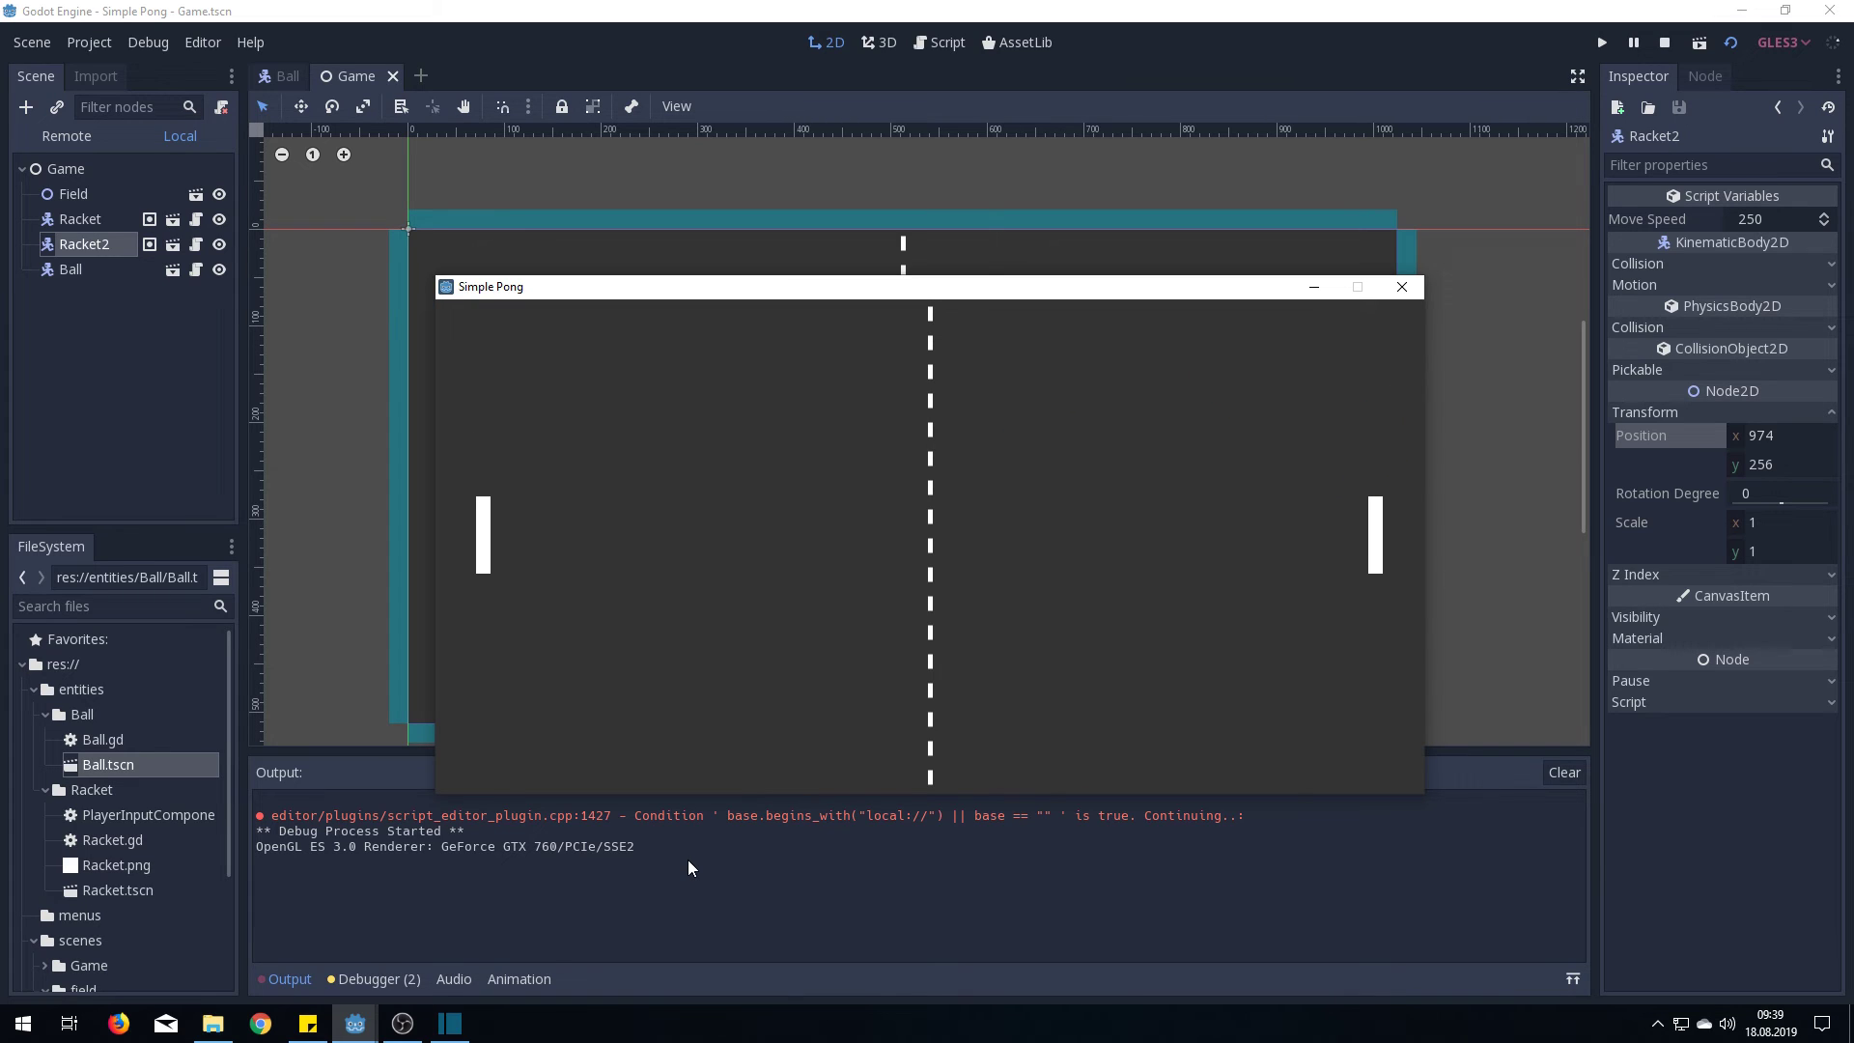
{"action": "left_click", "coordinate": [1700, 47]}
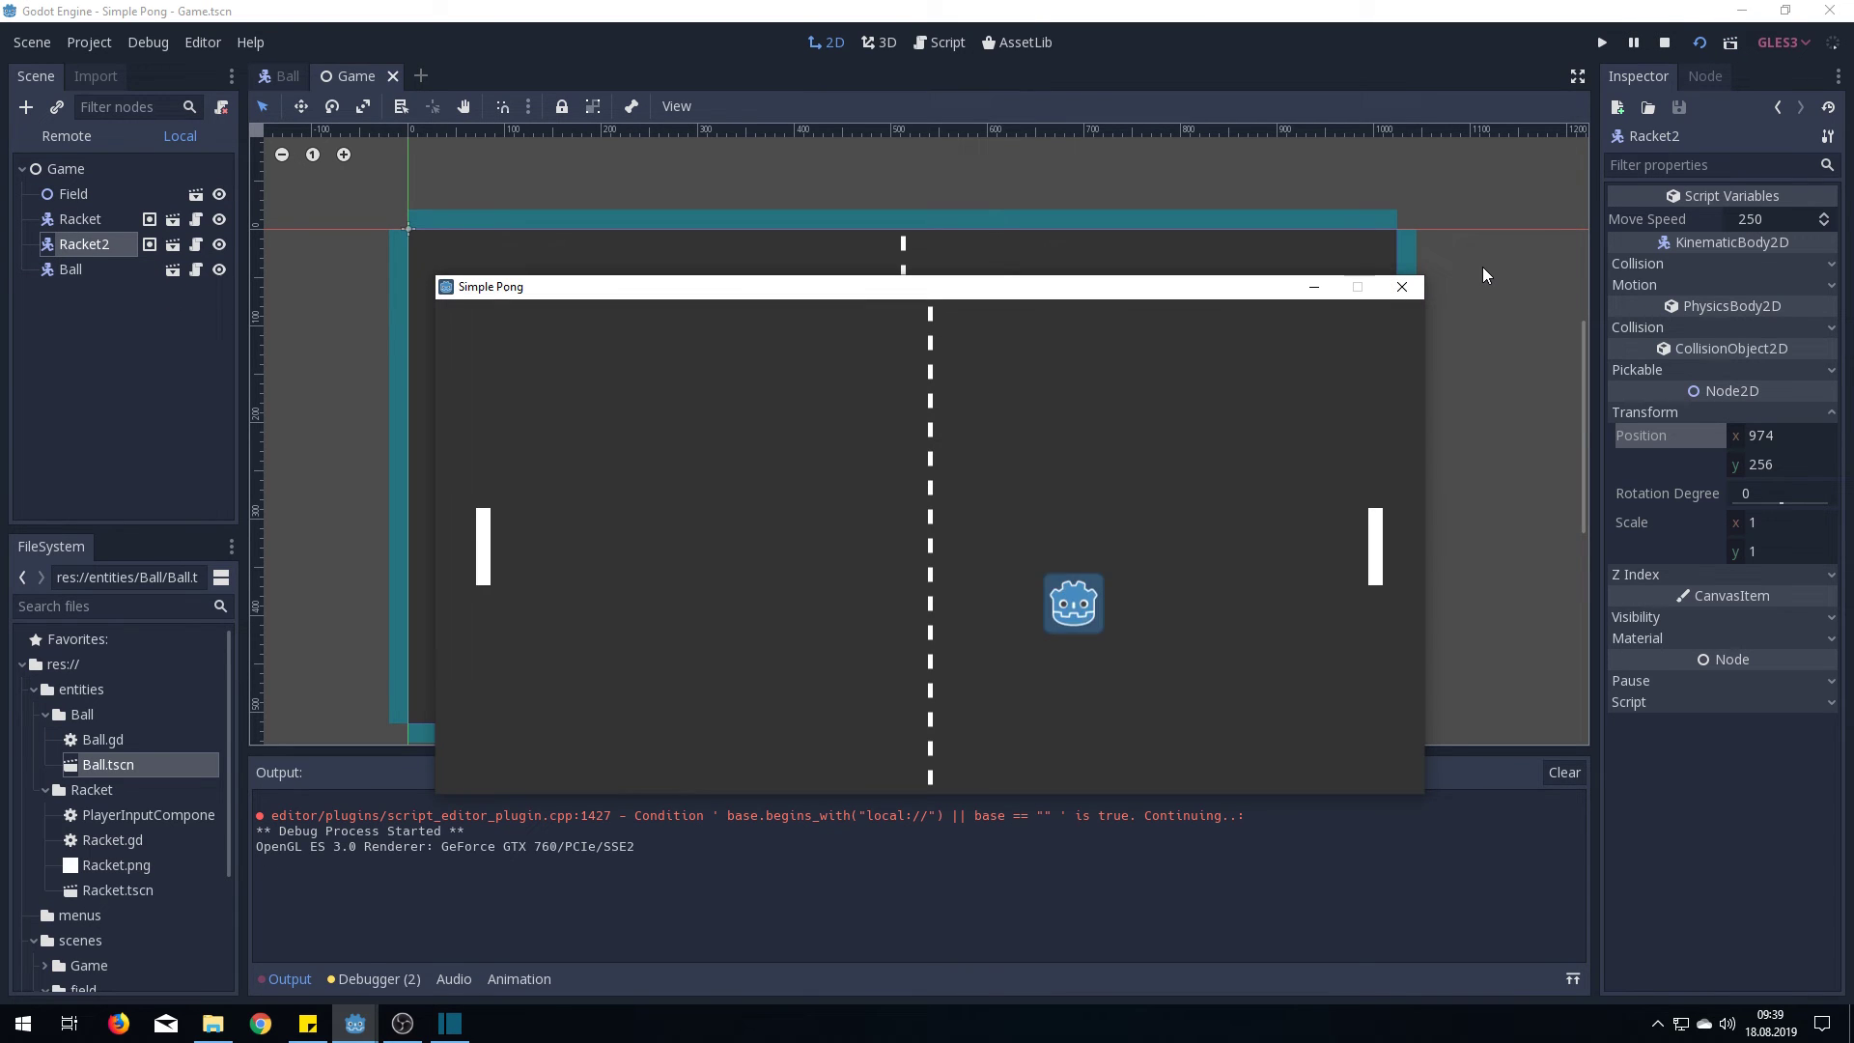
Steer the rackets with Up/Down to return the ball, then stop the game
{"action": "key", "text": "Down"}
{"action": "key", "text": "Up"}
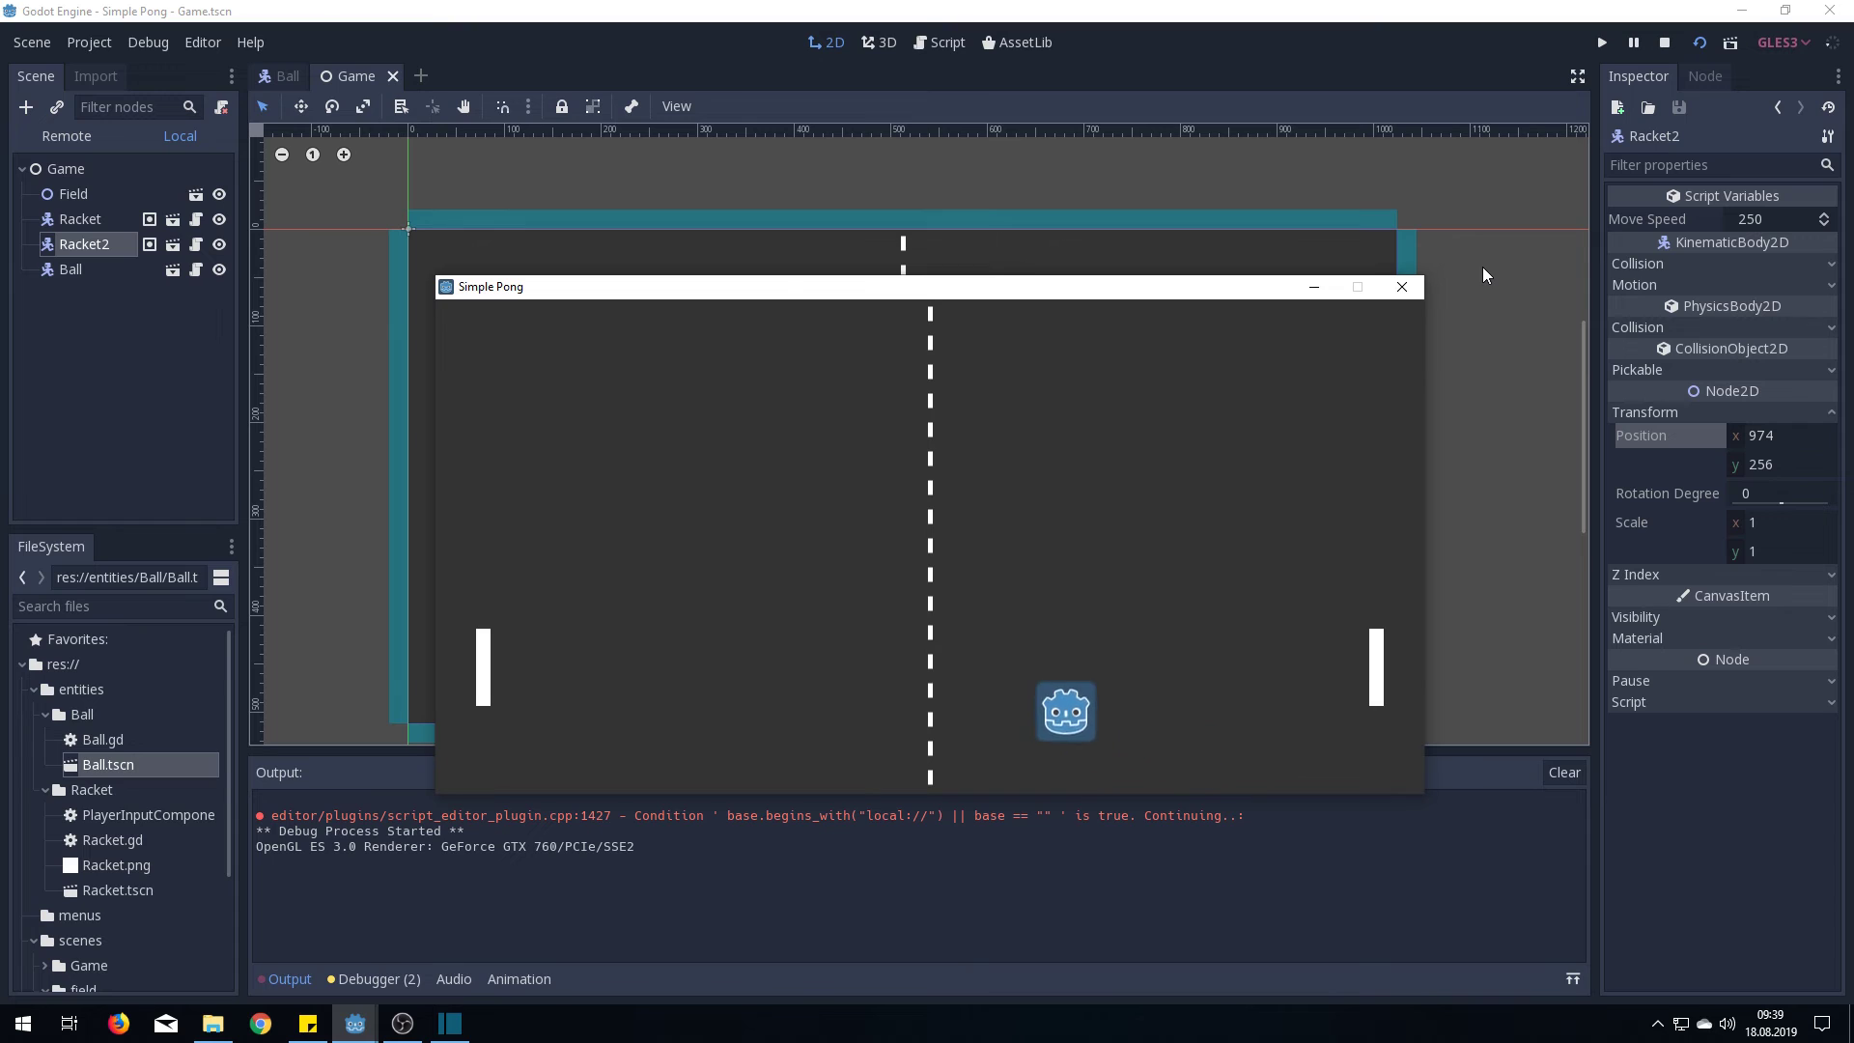
{"action": "key", "text": "Up"}
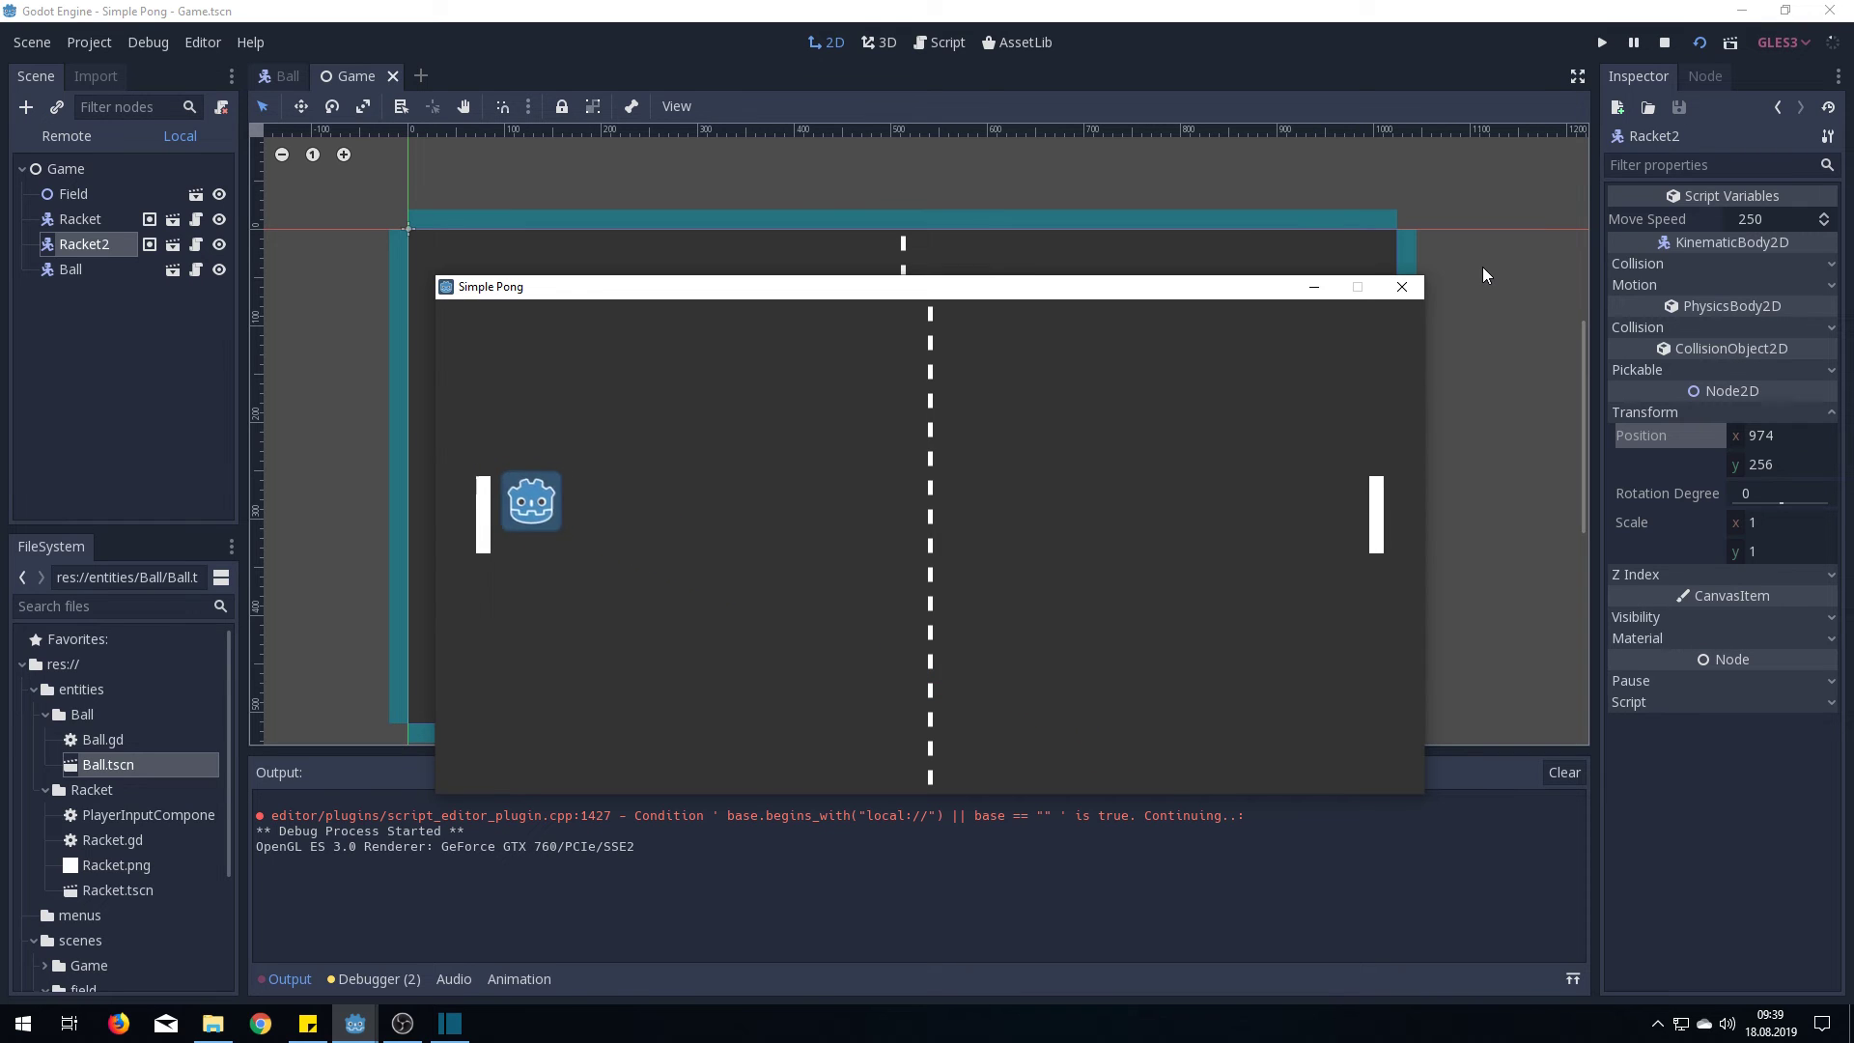
{"action": "key", "text": "Down"}
{"action": "key", "text": "Up"}
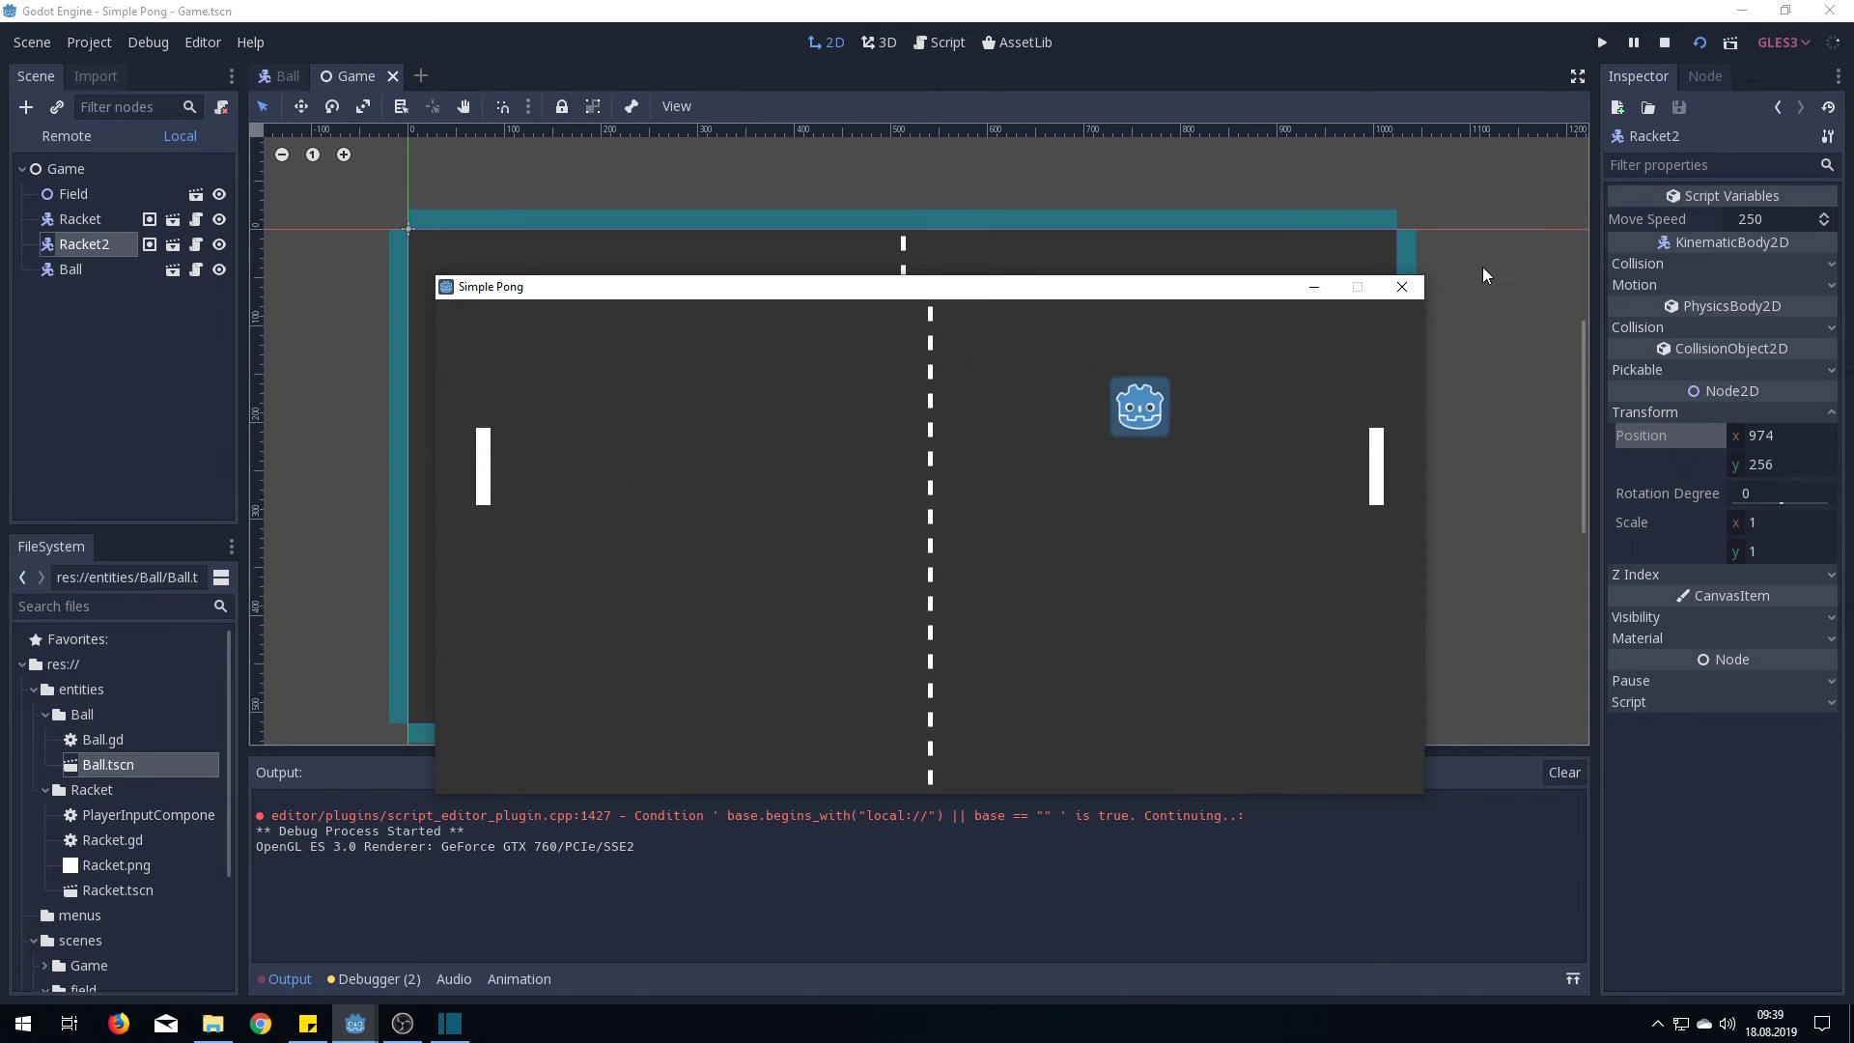
{"action": "key", "text": "Up"}
{"action": "key", "text": "Down"}
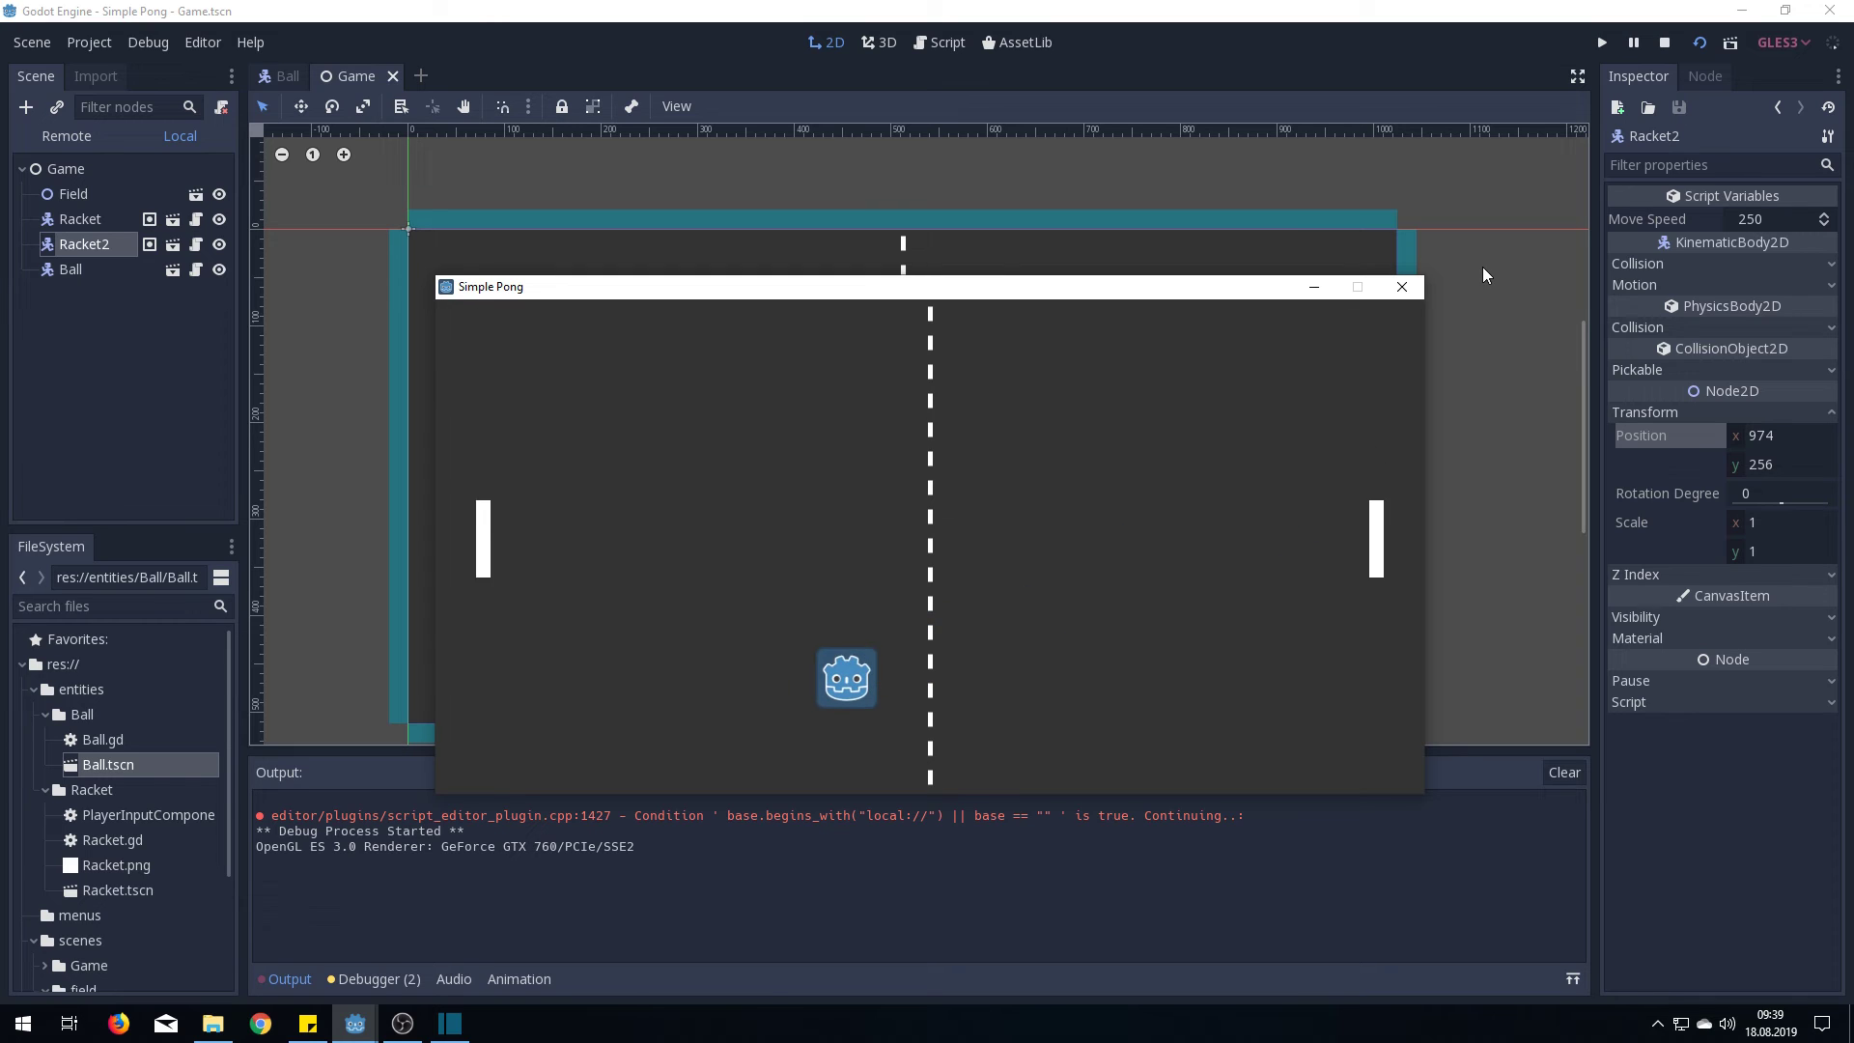
{"action": "key", "text": "Down"}
{"action": "key", "text": "Up"}
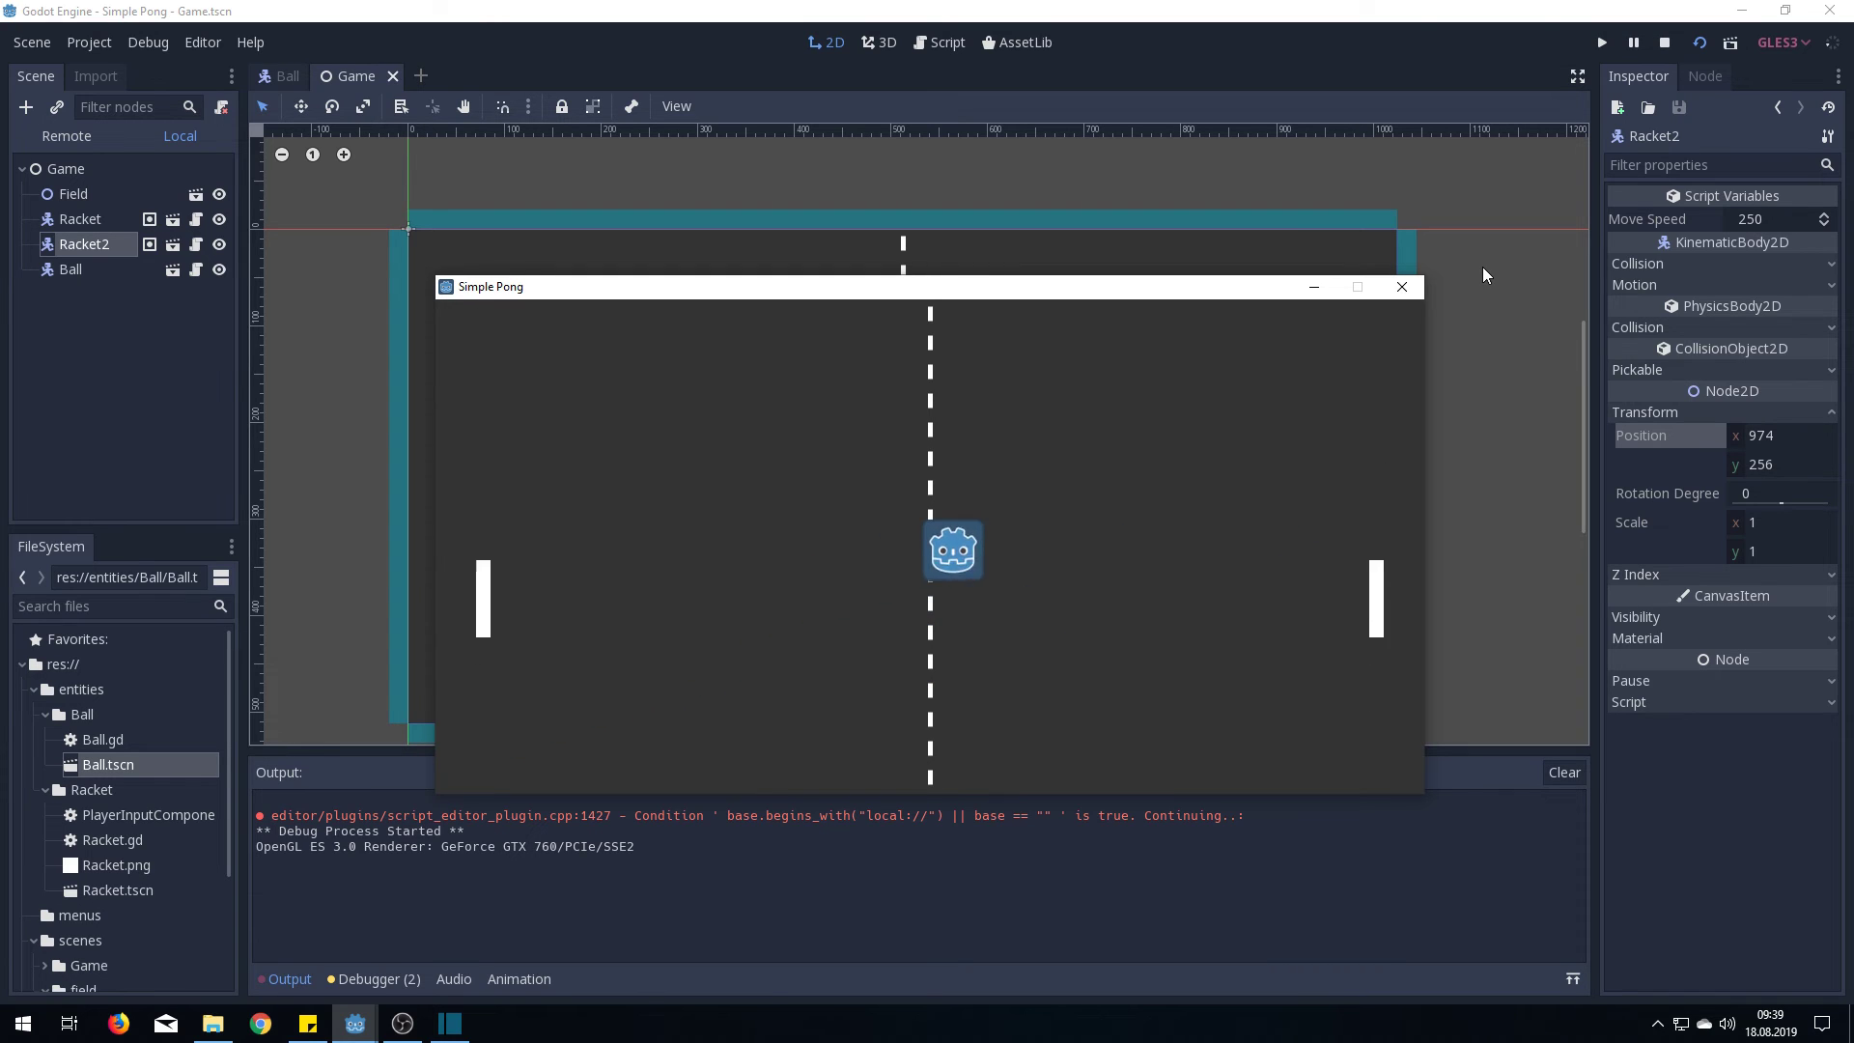
{"action": "key", "text": "Up"}
{"action": "key", "text": "Down"}
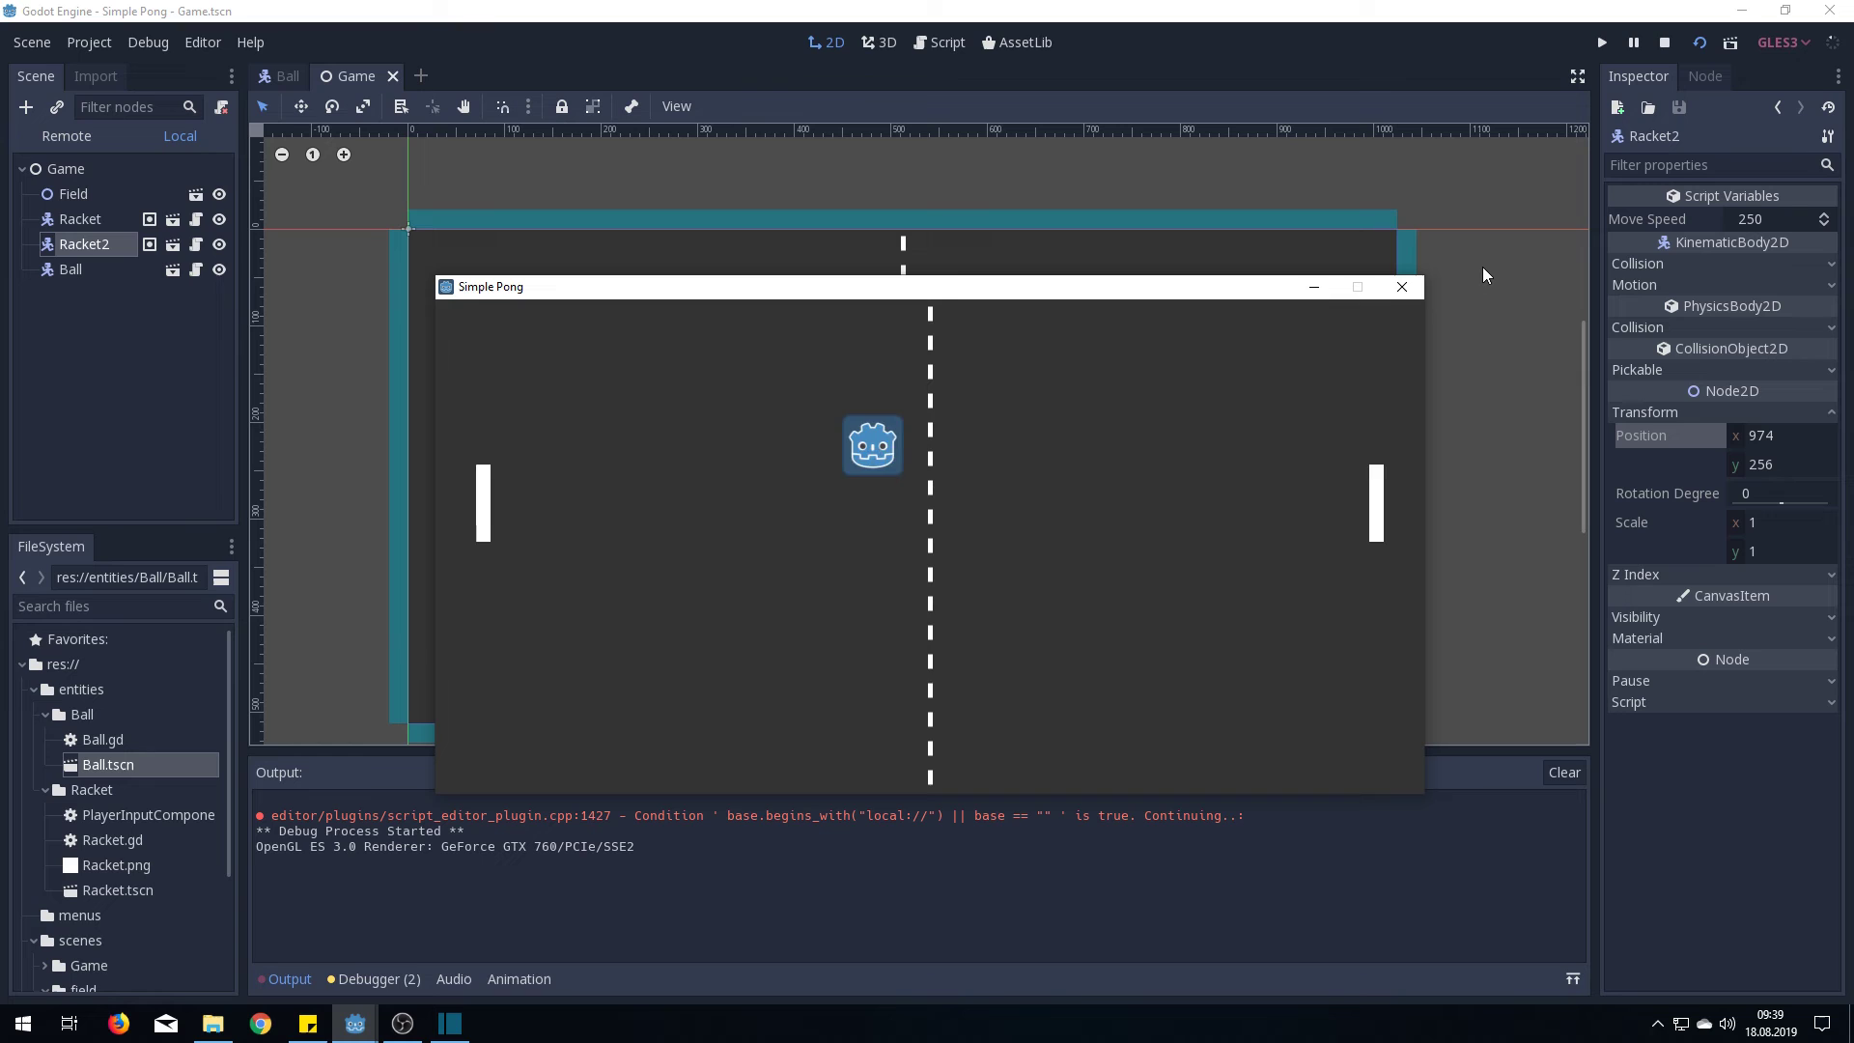
{"action": "key", "text": "Down"}
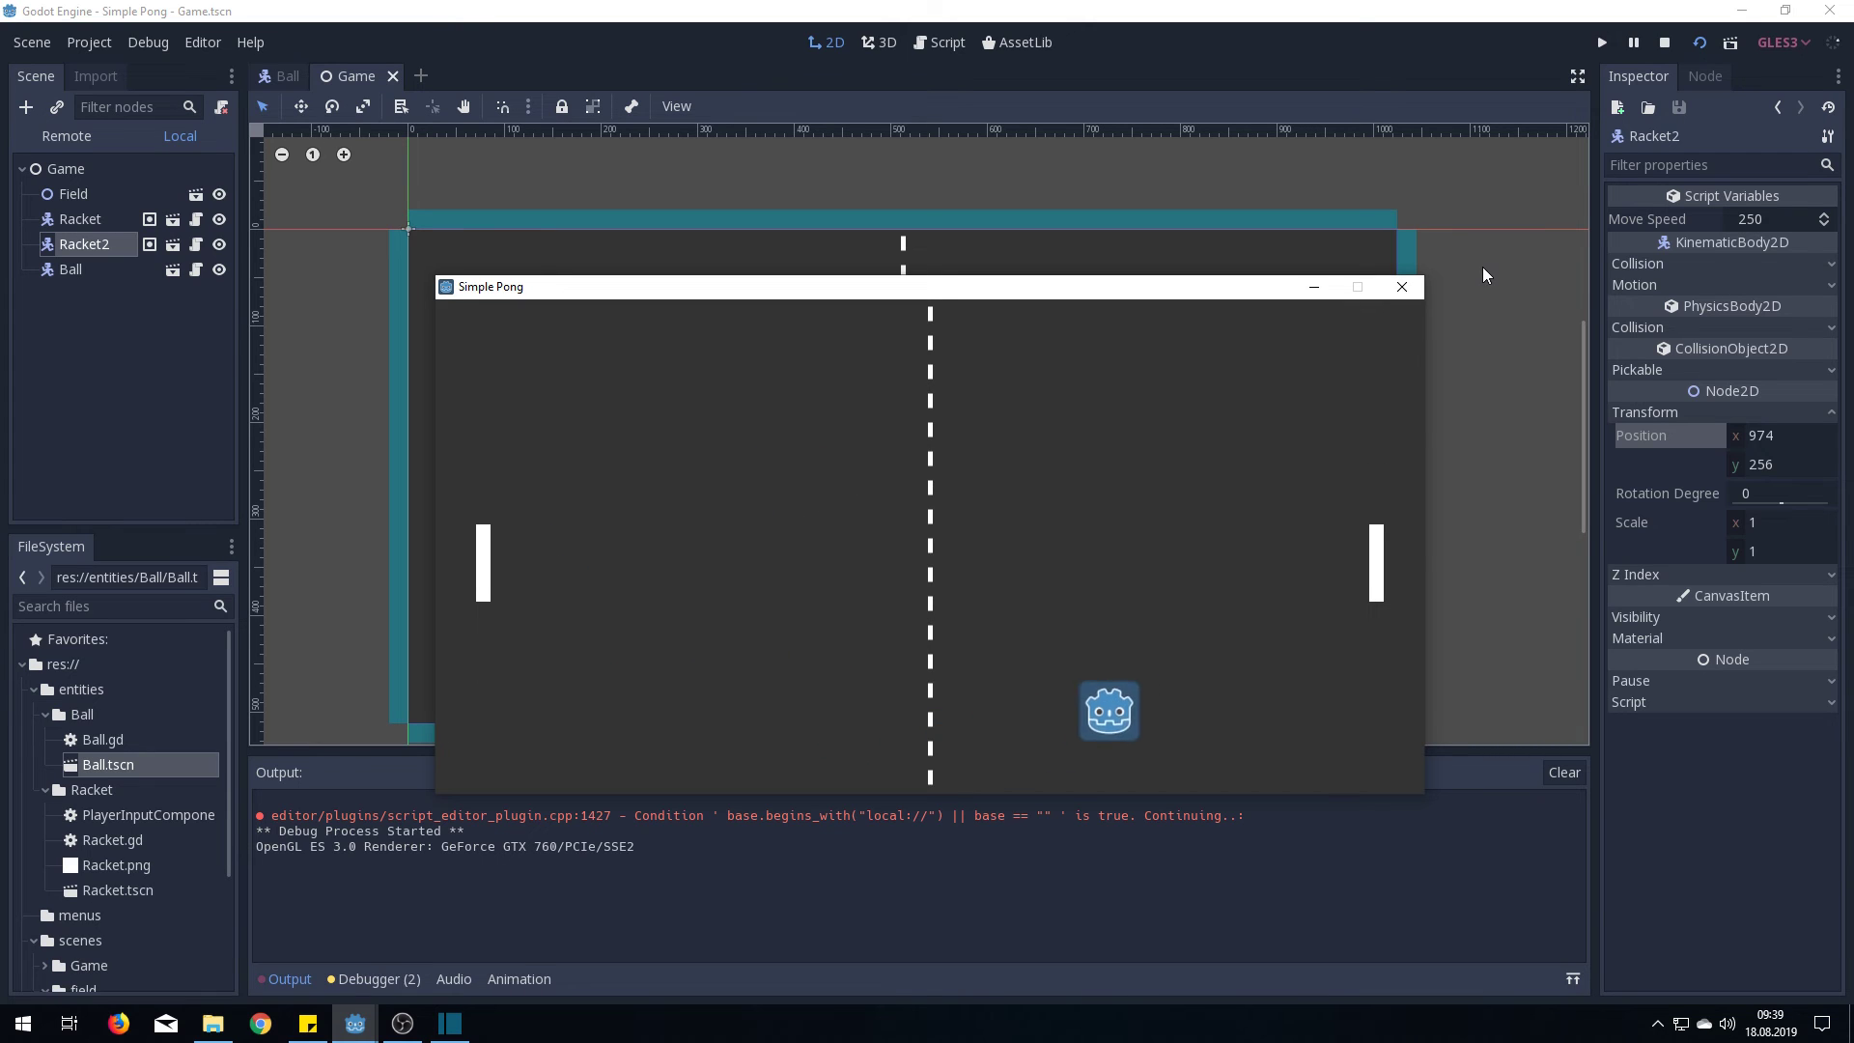
{"action": "left_click", "coordinate": [1406, 293]}
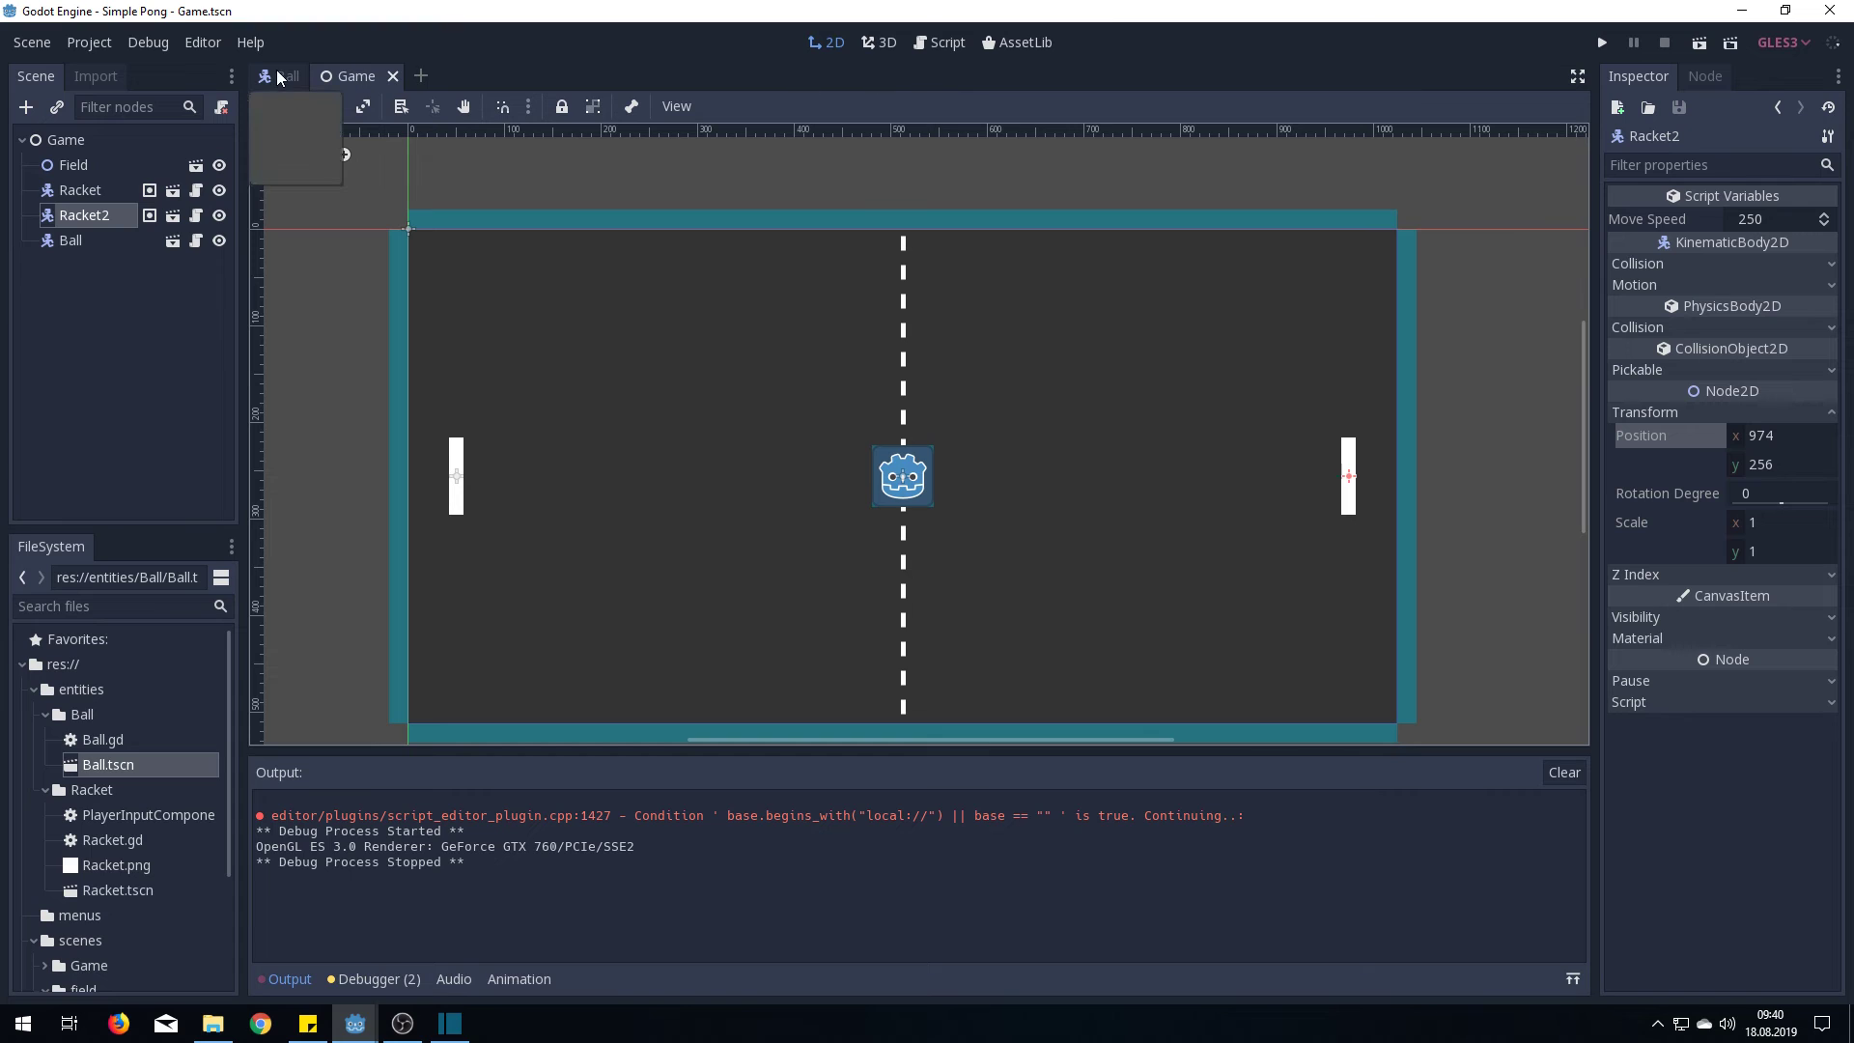
In Ball.gd, add 'var y = direction.y / 2 + collision.collider_velocity.y' under the racket check
{"action": "left_click", "coordinate": [945, 43]}
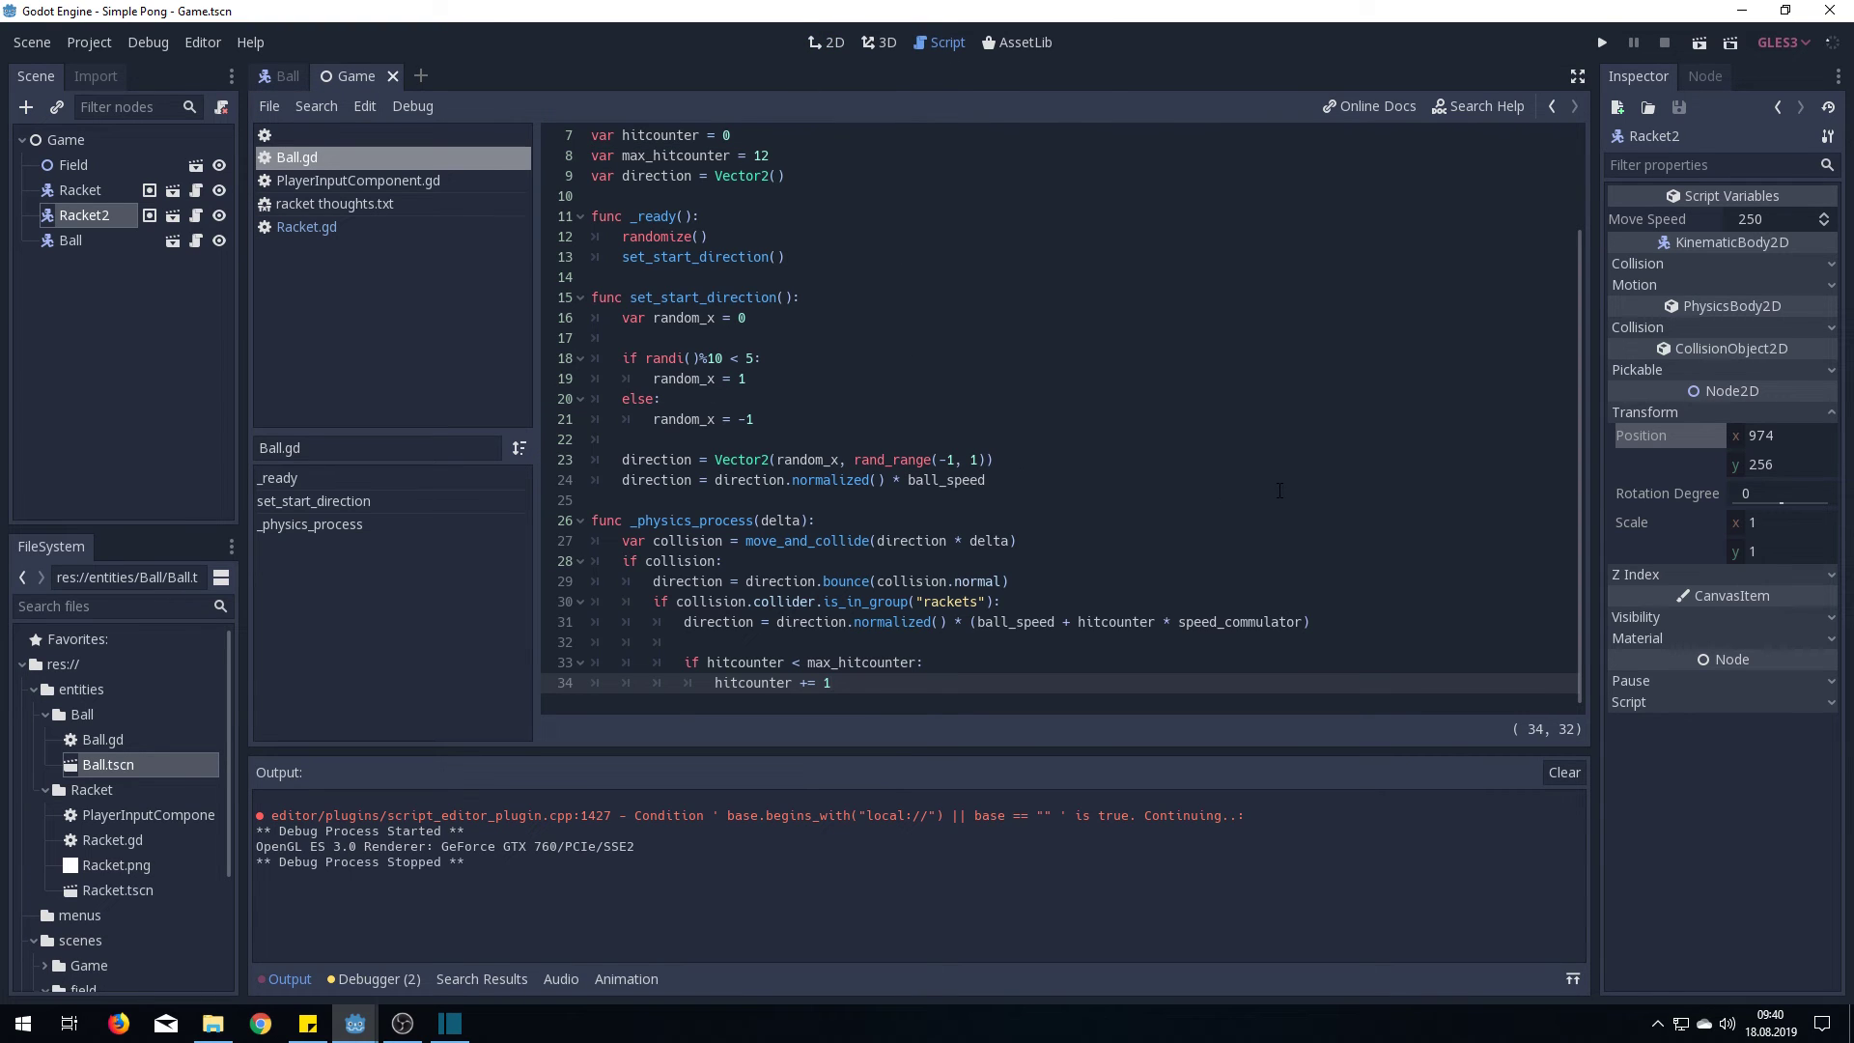
{"action": "key", "text": "Up"}
{"action": "key", "text": "Up"}
{"action": "key", "text": "Up"}
{"action": "key", "text": "Up"}
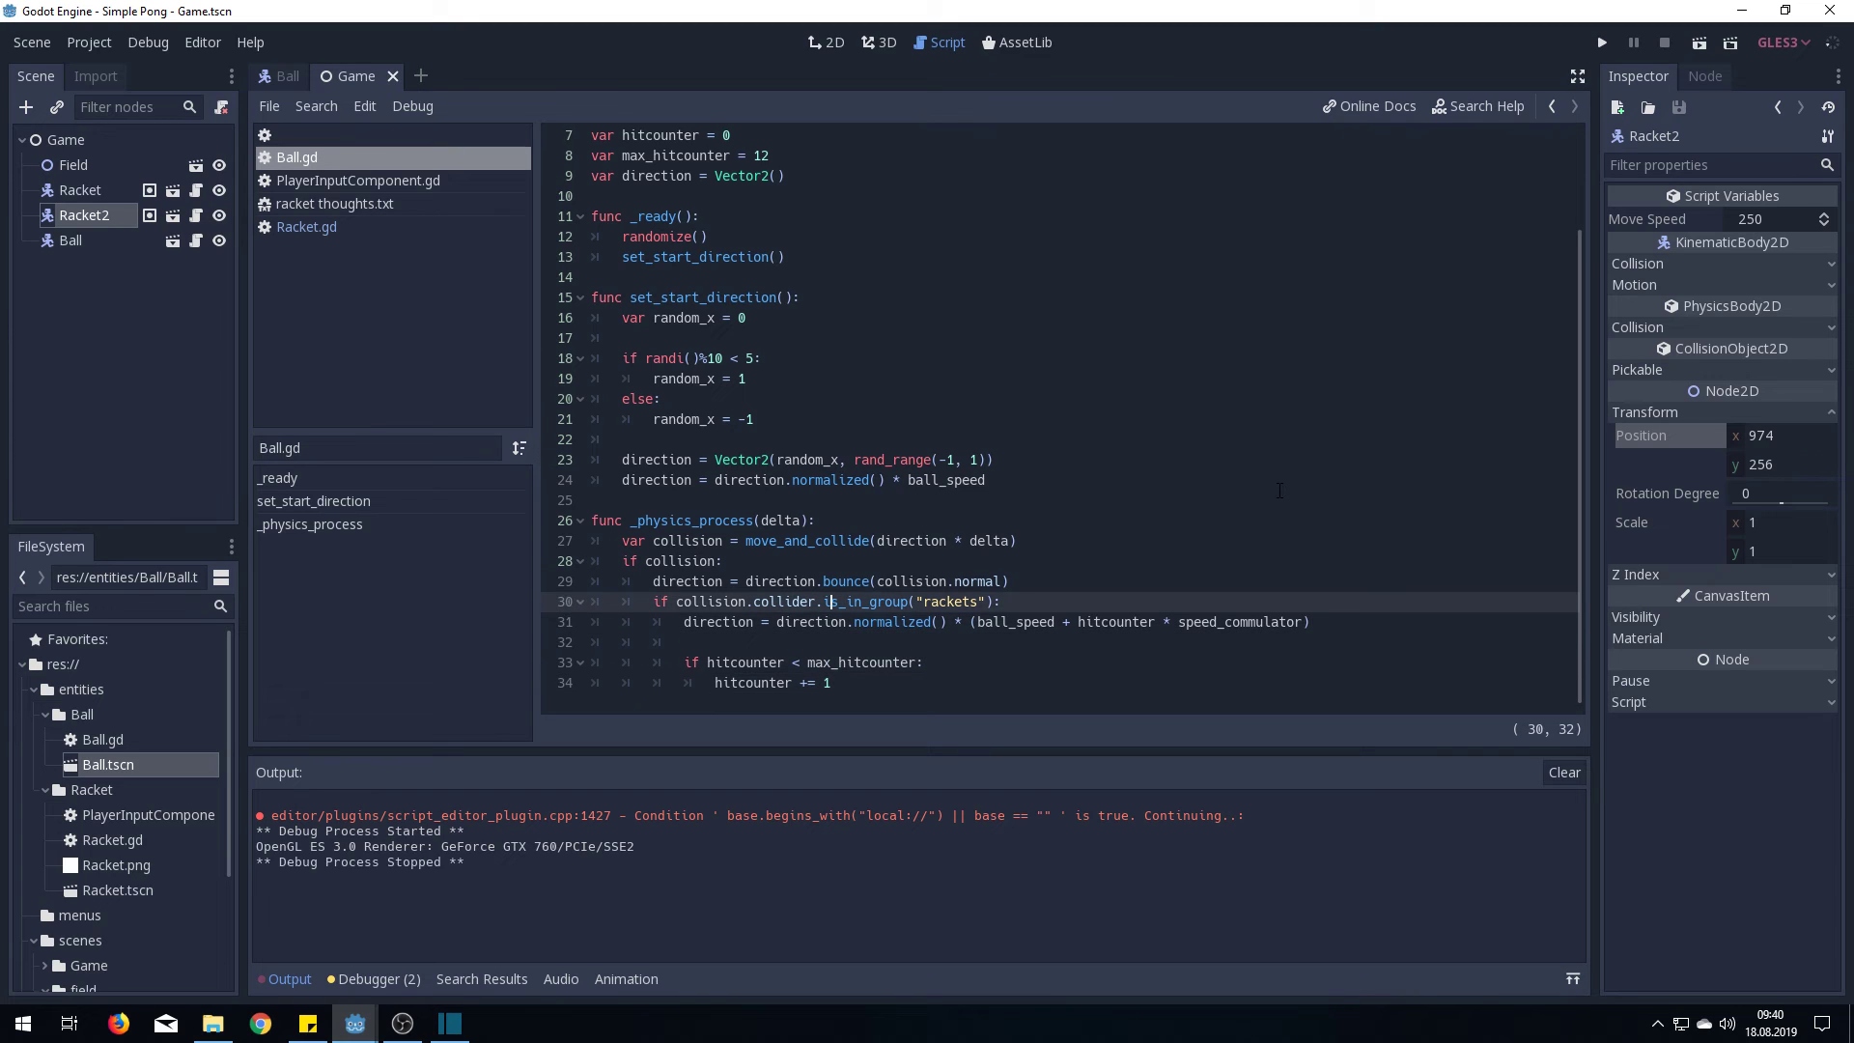
{"action": "key", "text": "End"}
{"action": "key", "text": "Return"}
{"action": "key", "text": "Return"}
{"action": "key", "text": "Up"}
{"action": "type", "text": "var y "}
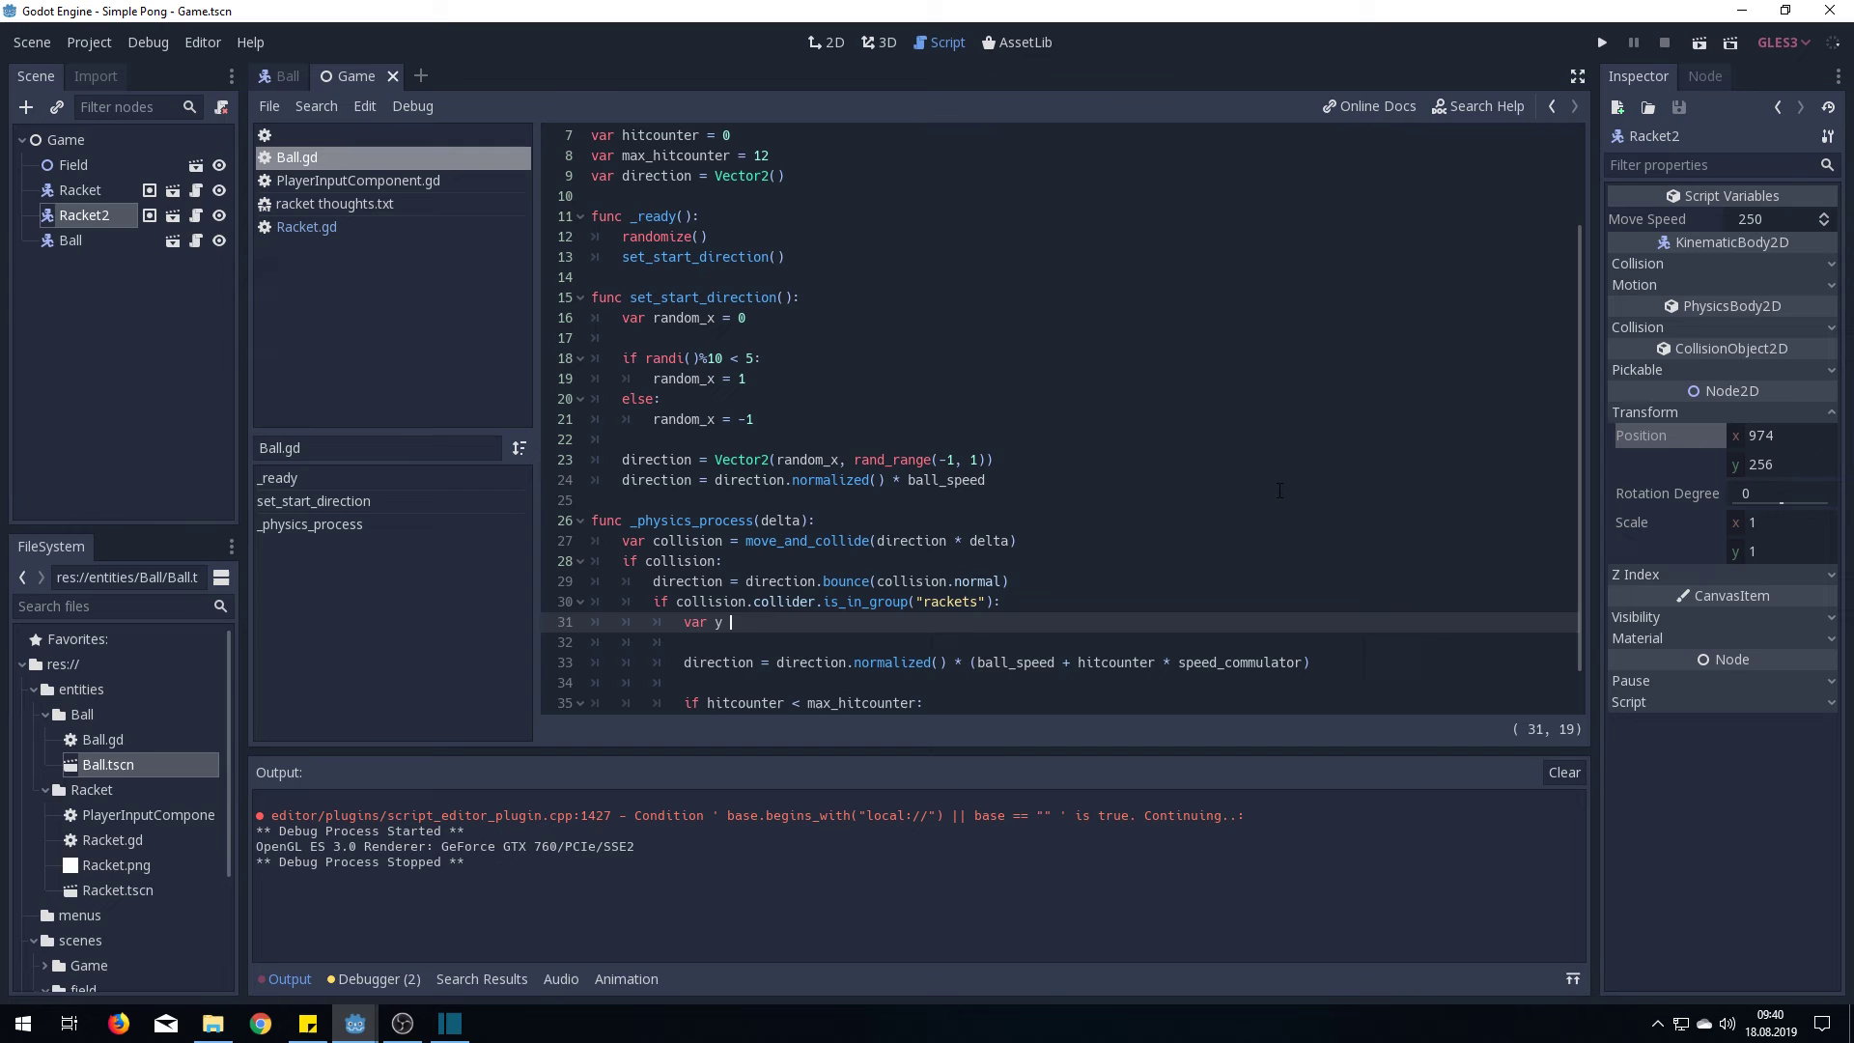
{"action": "type", "text": "= direction"}
{"action": "type", "text": ".y / "}
{"action": "type", "text": "2 "}
{"action": "type", "text": "+ c"}
{"action": "type", "text": "ollision."}
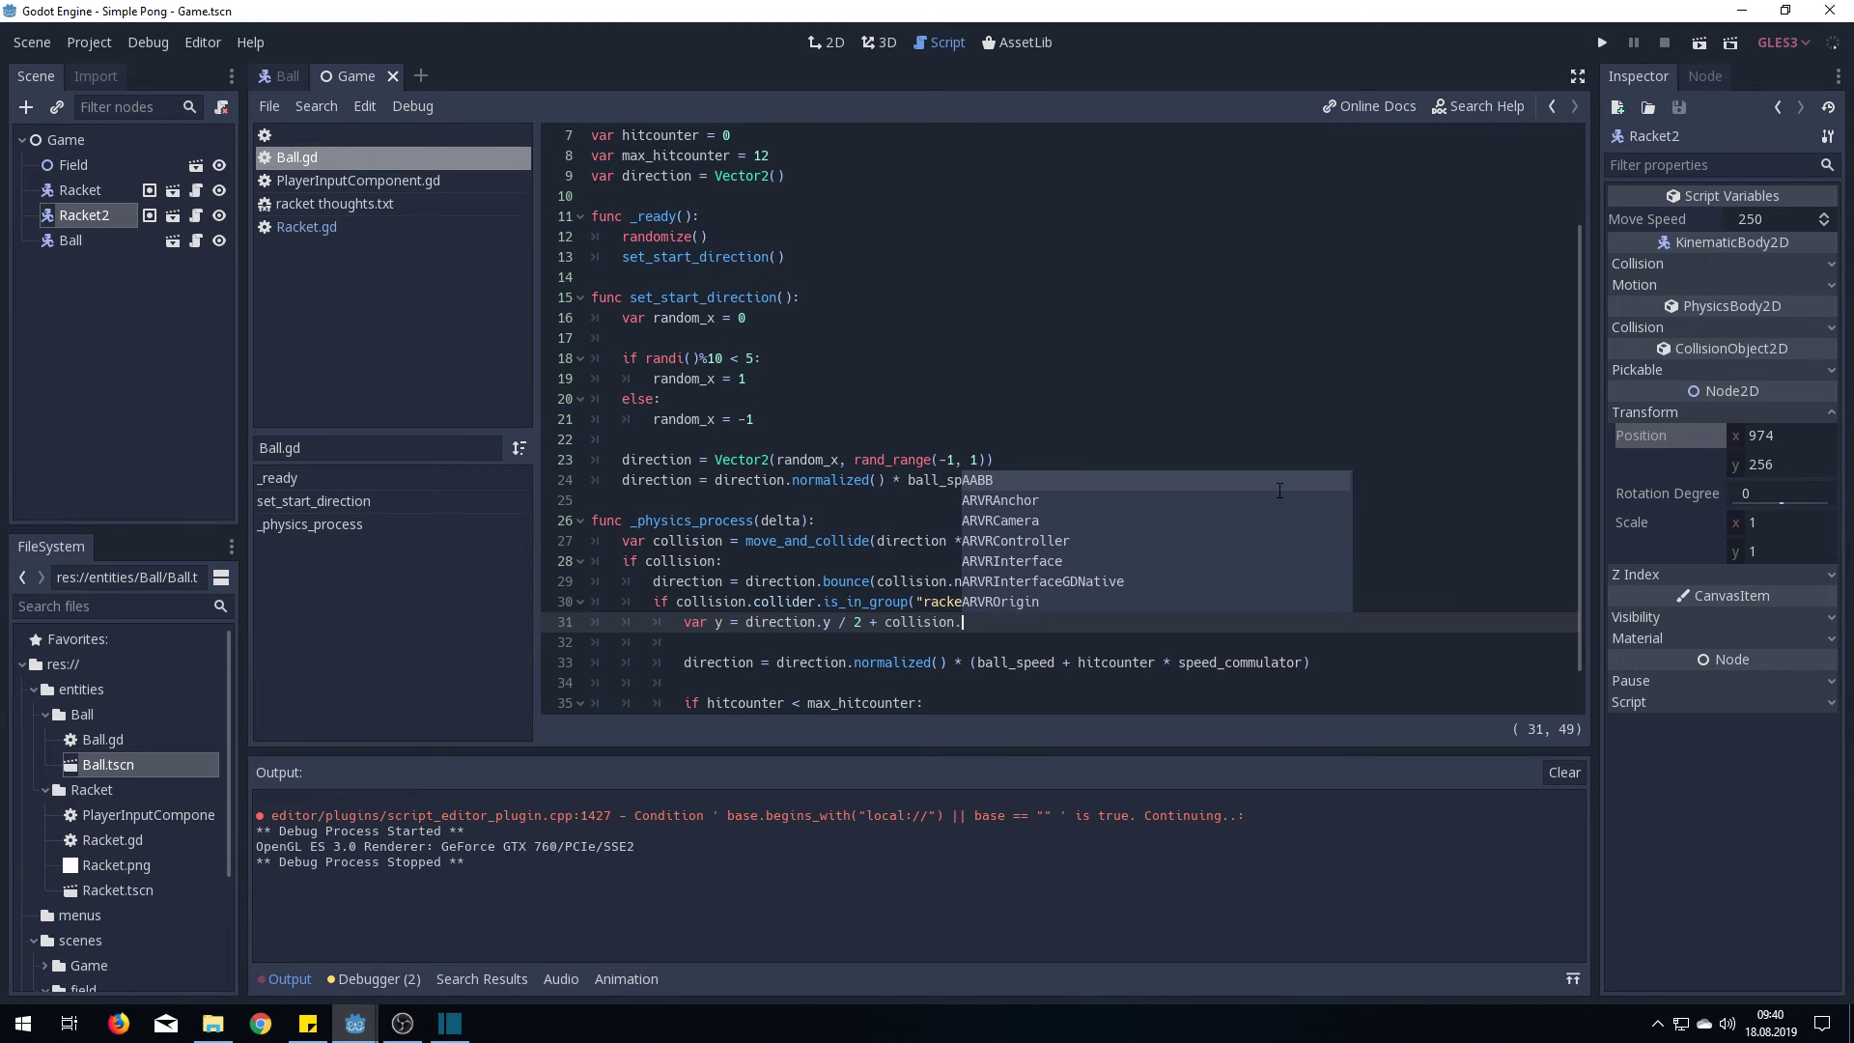
{"action": "type", "text": "coll"}
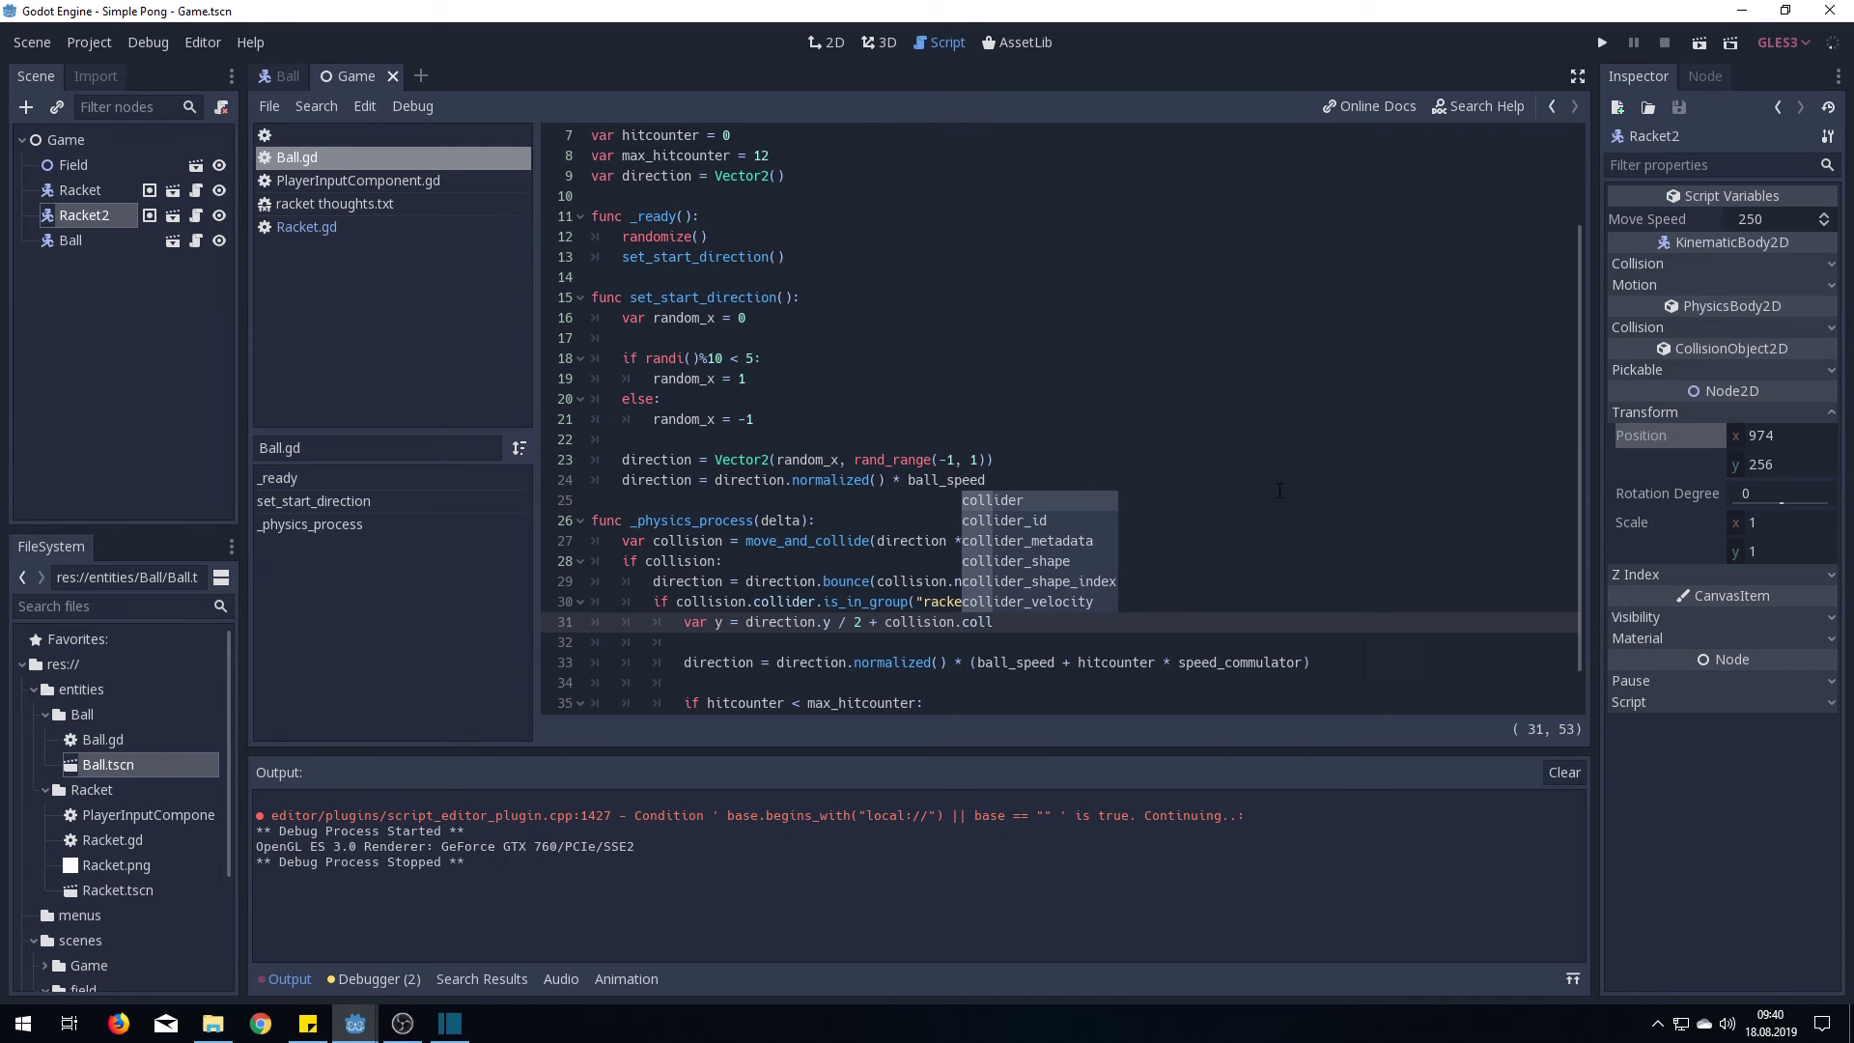
{"action": "key", "text": "Up"}
{"action": "key", "text": "Return"}
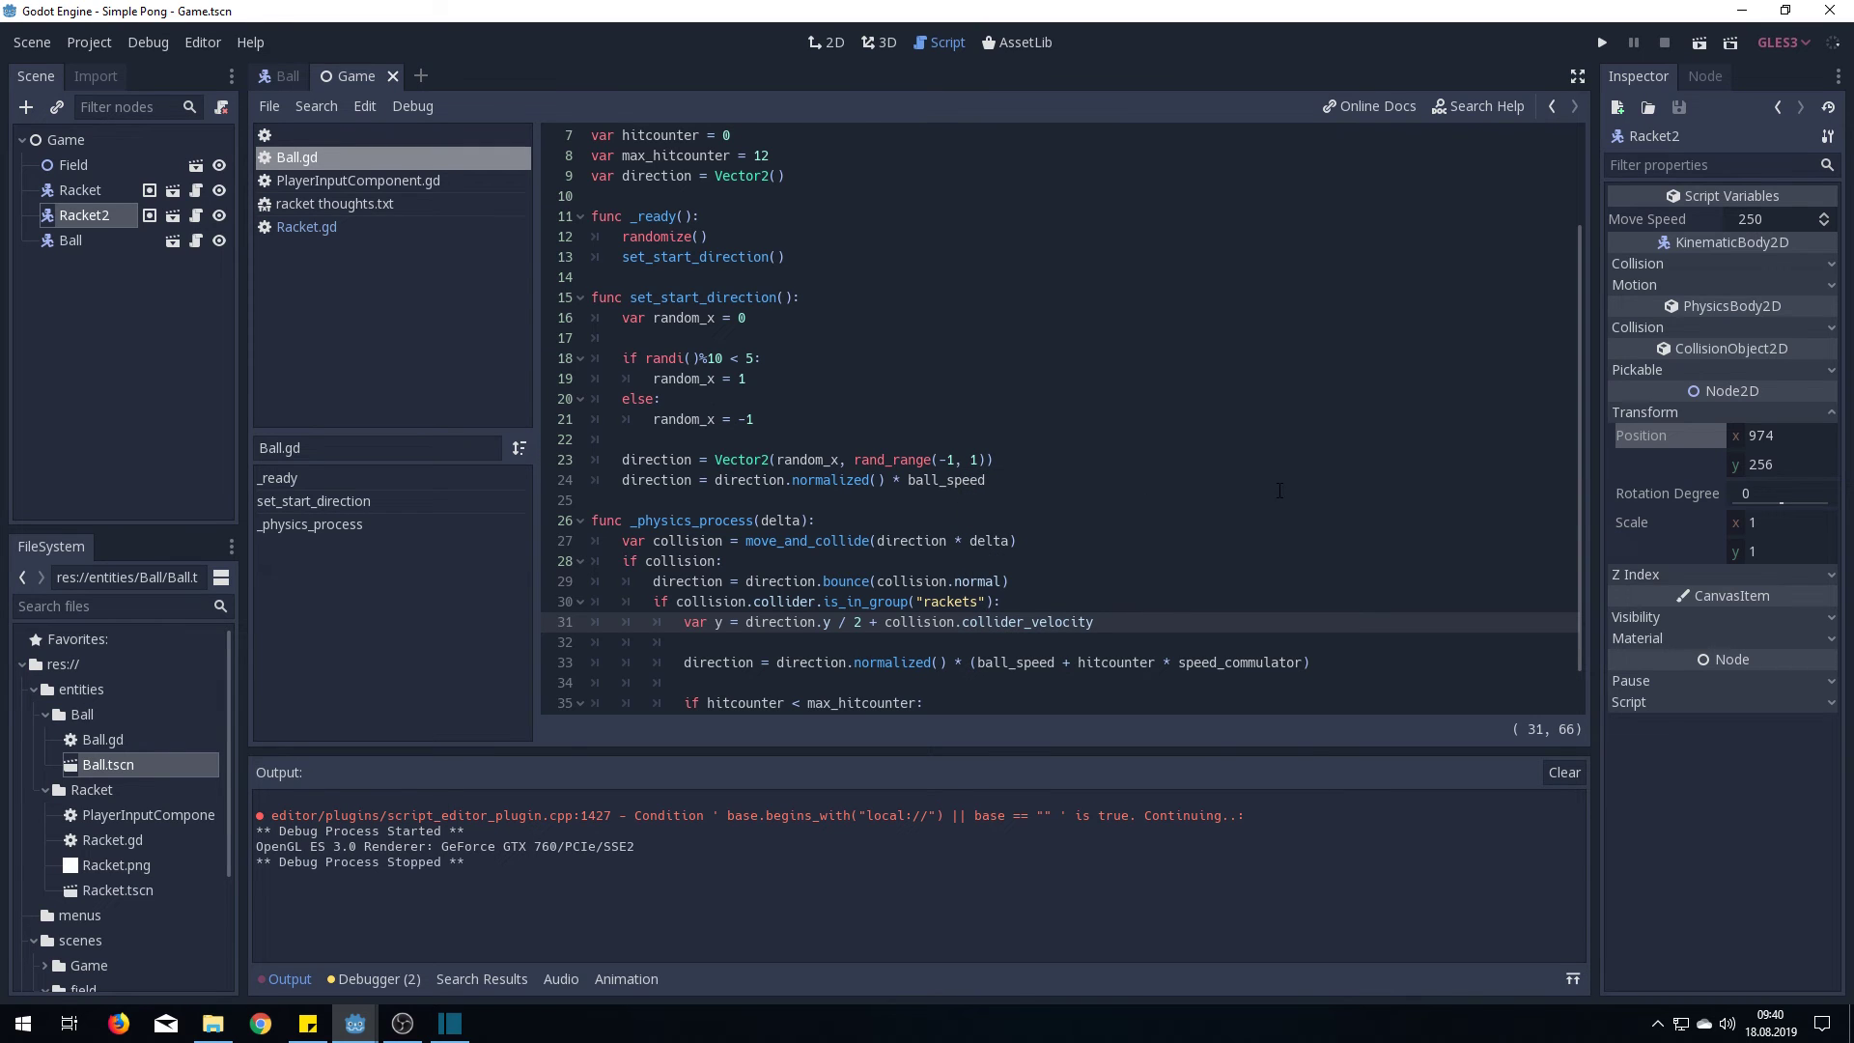
{"action": "type", "text": ".y"}
Change line 33 to Vector2(direction.x, y).normalized() and save the script
{"action": "key", "text": "Down"}
{"action": "key", "text": "Down"}
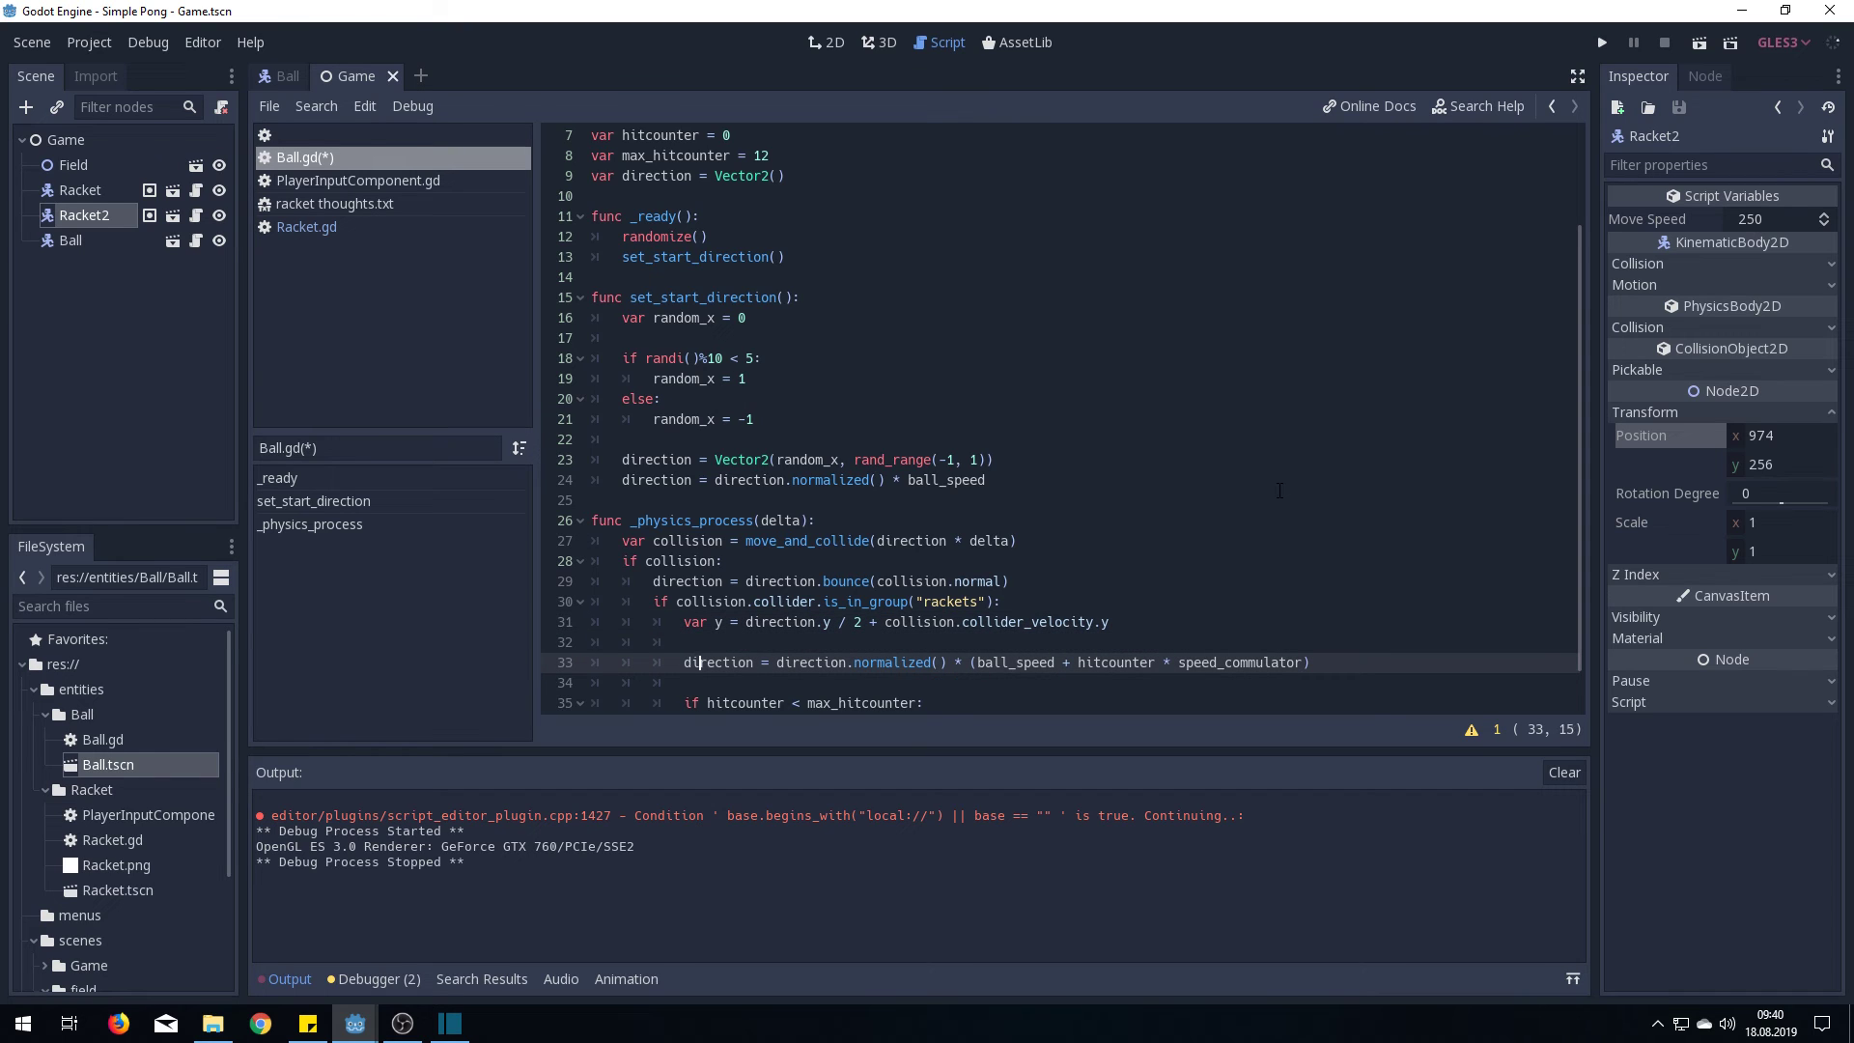
{"action": "key", "text": "ctrl+Right"}
{"action": "key", "text": "ctrl+Right"}
{"action": "key", "text": "ctrl+shift+Left"}
{"action": "type", "text": "V"}
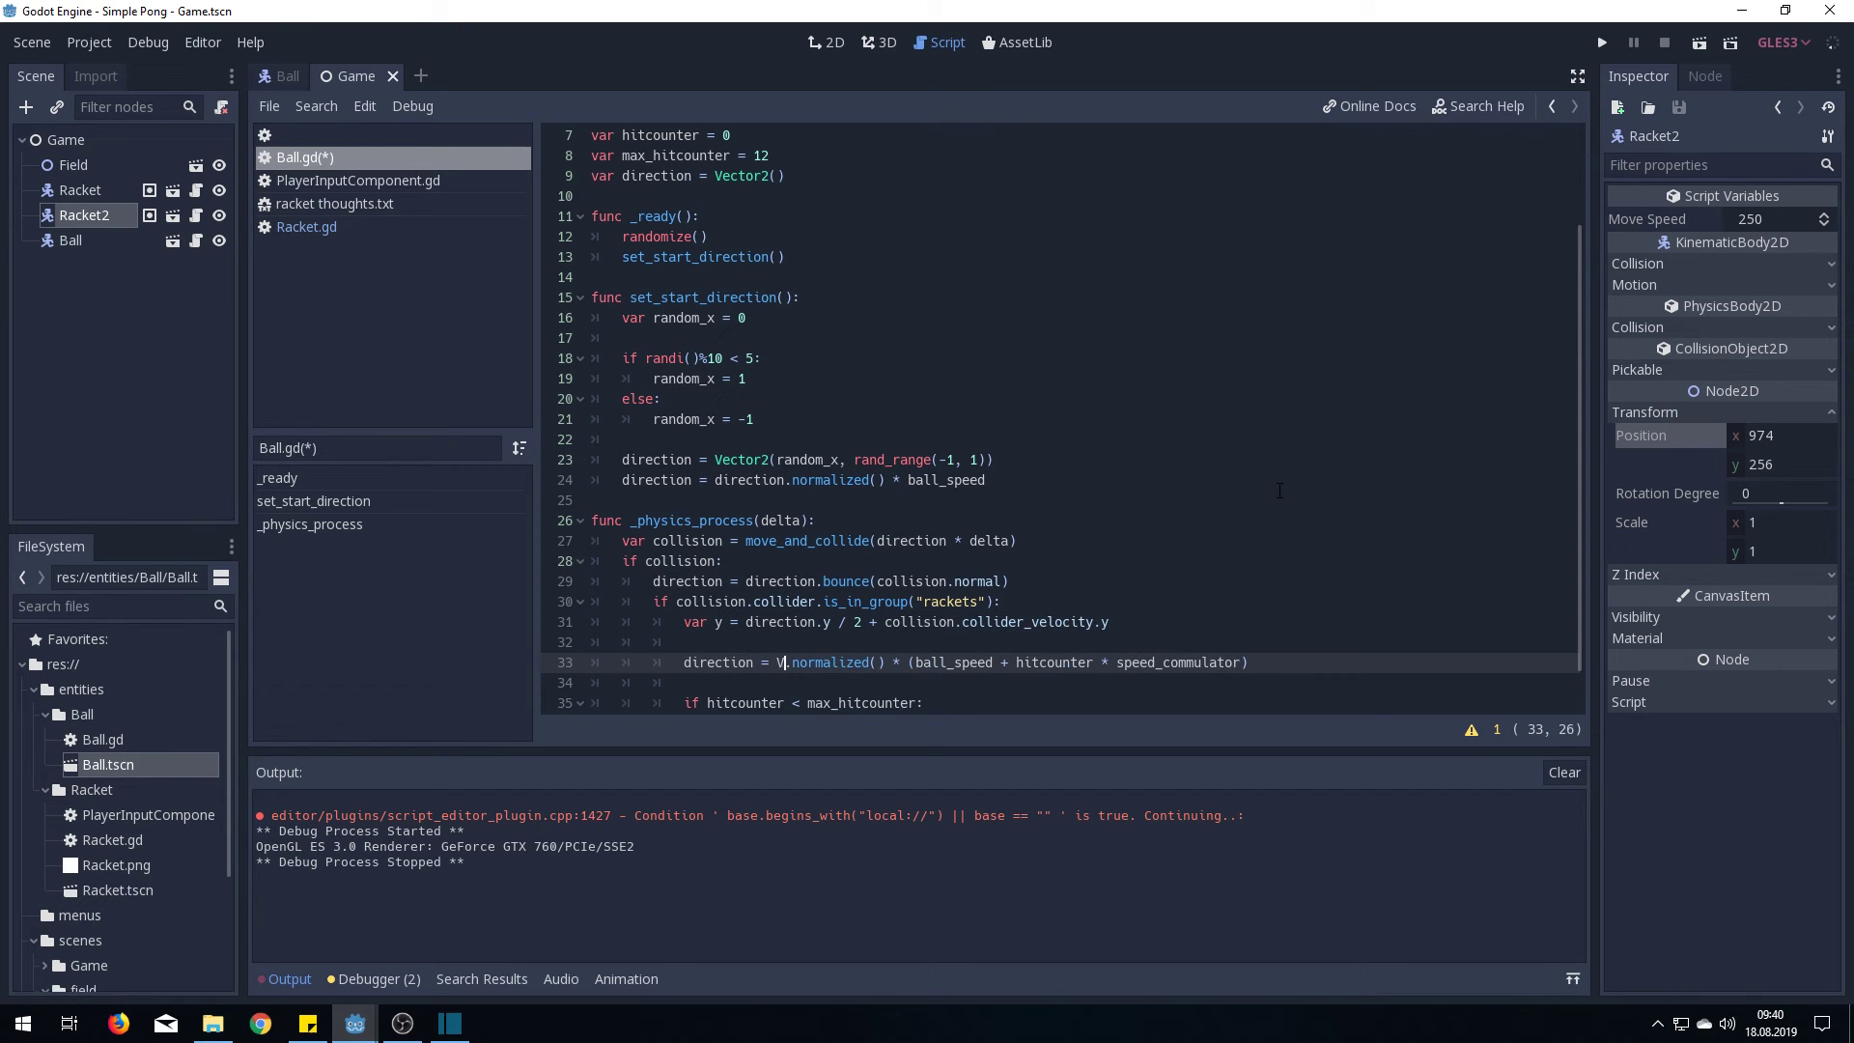
{"action": "type", "text": "ector2("}
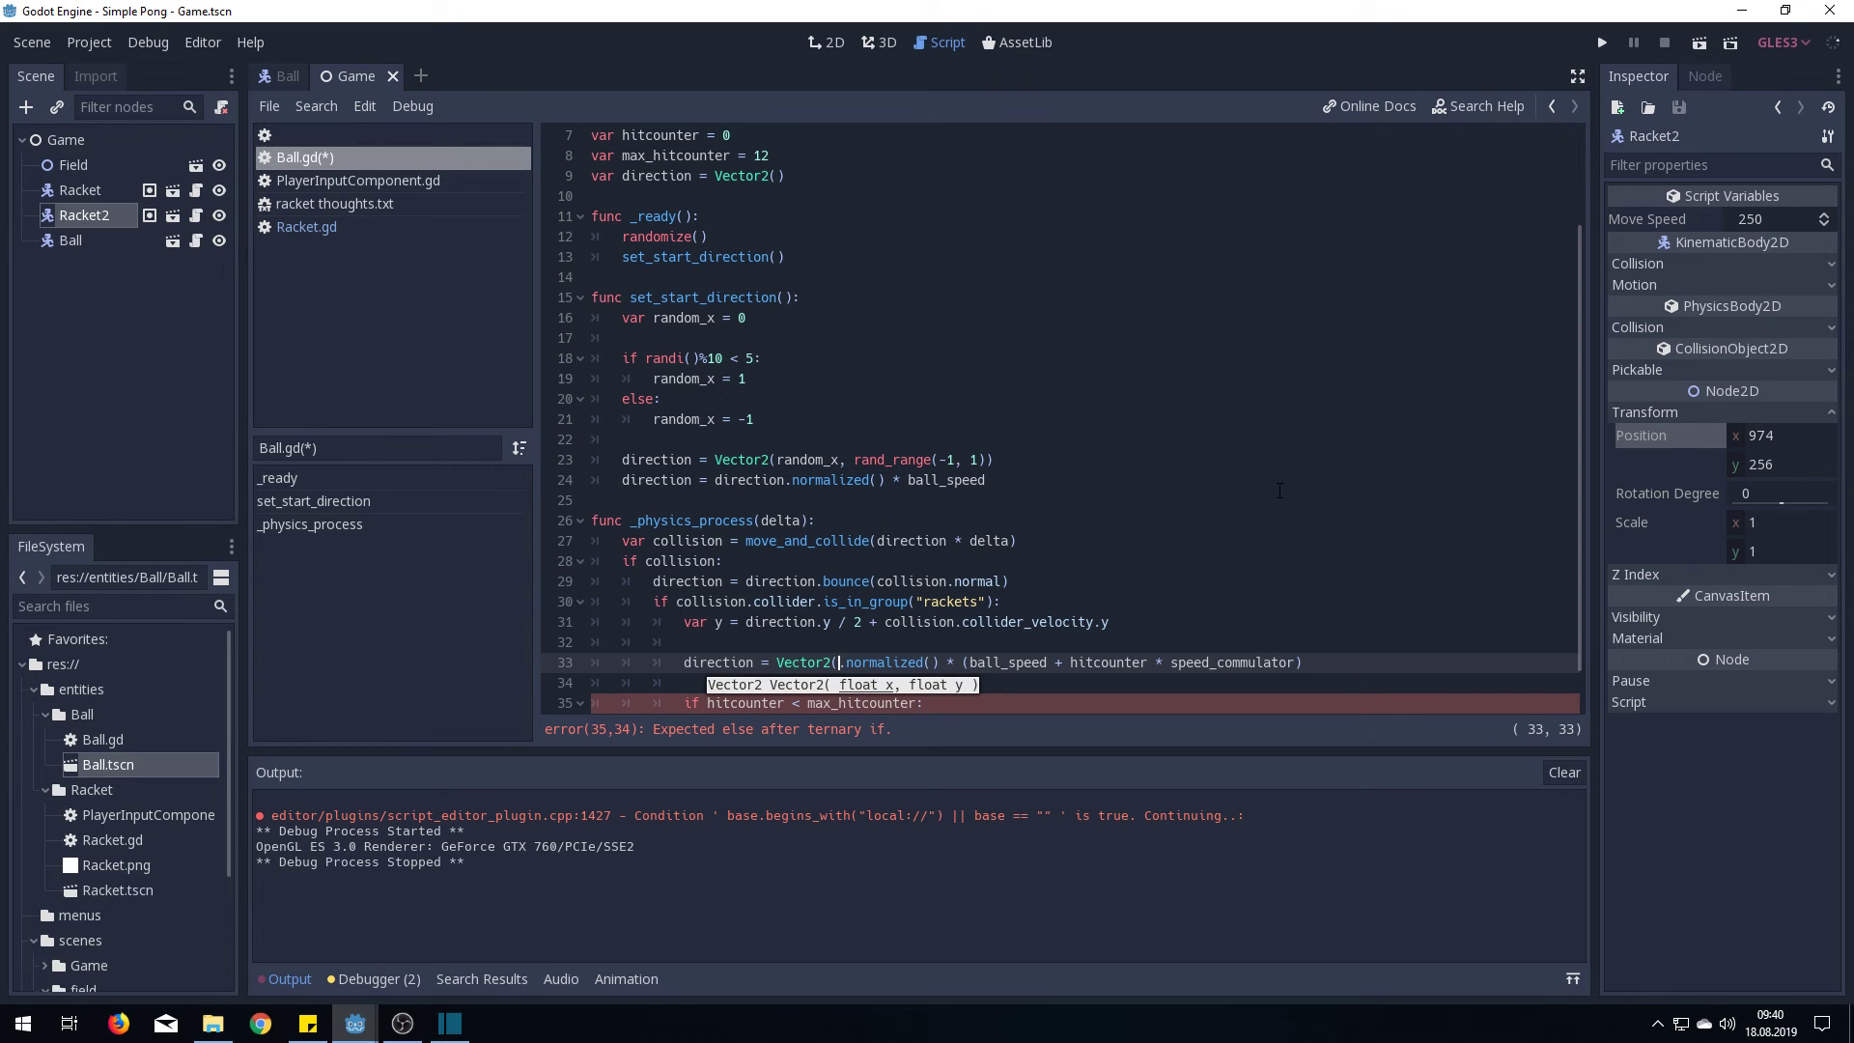
{"action": "type", "text": "direction"}
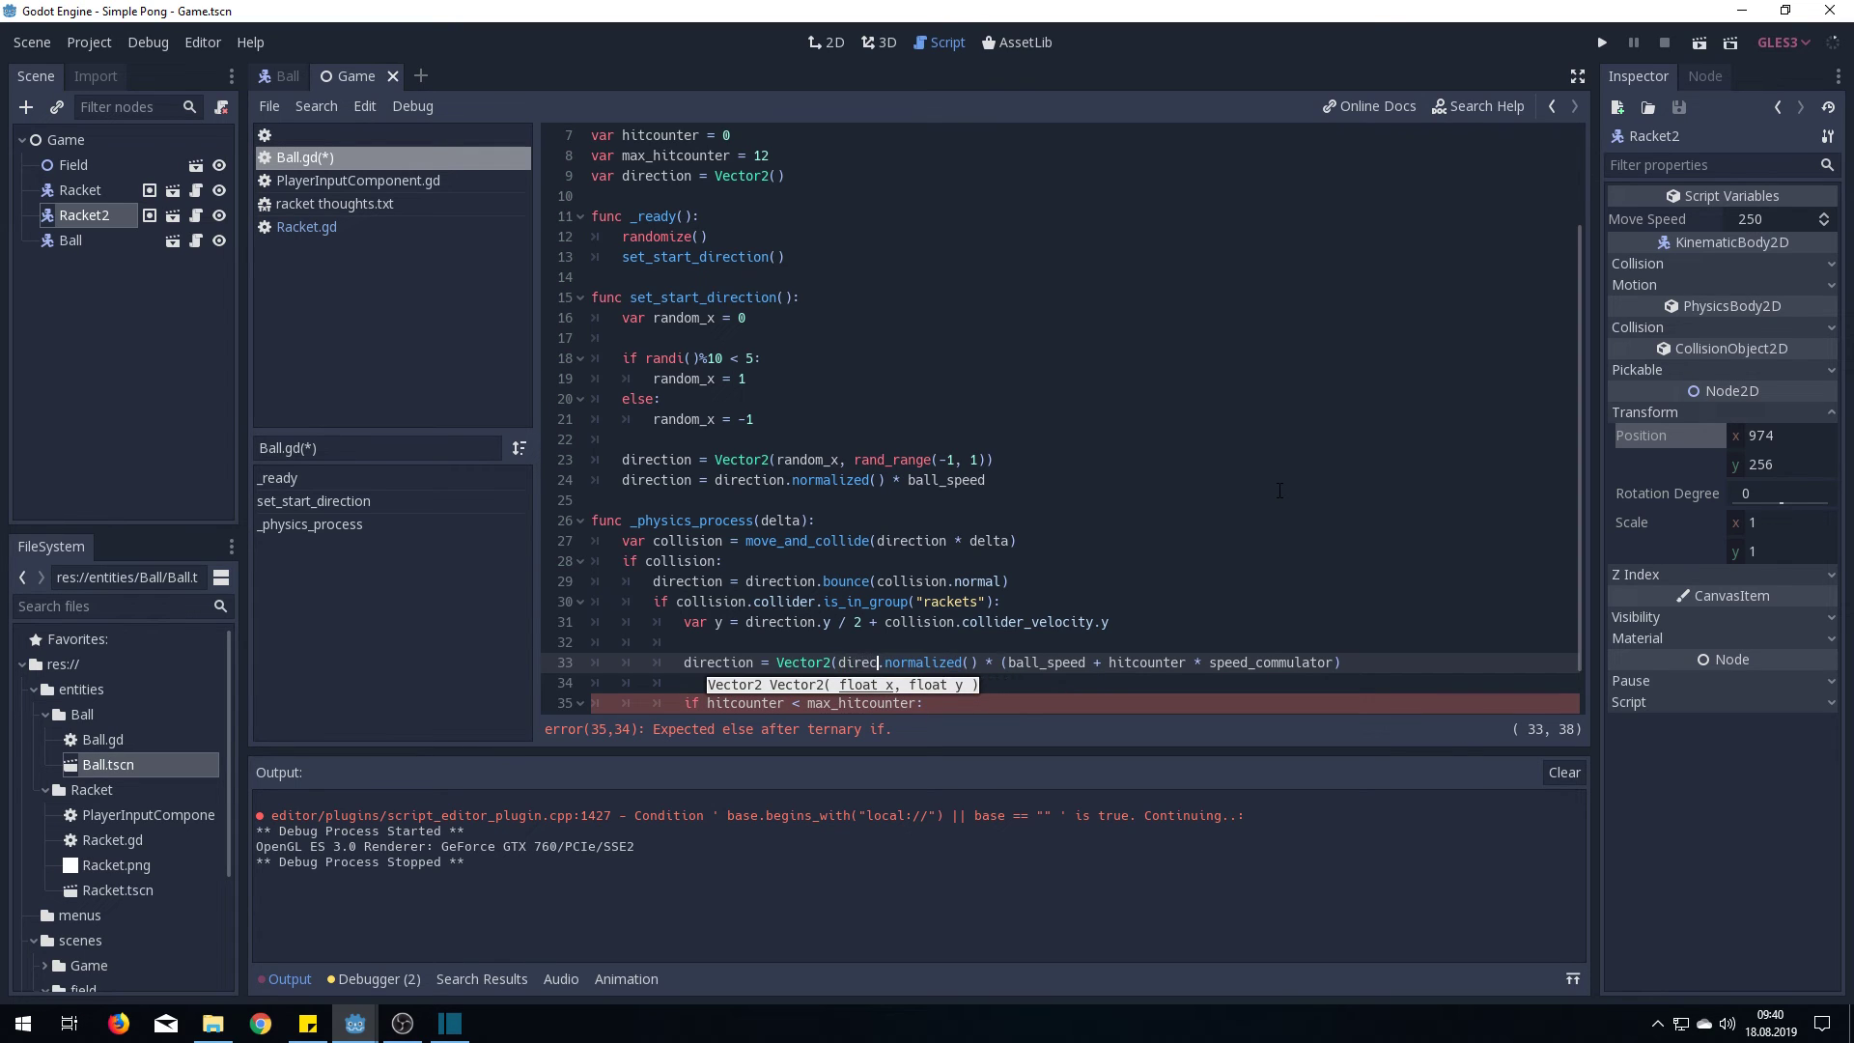
{"action": "type", "text": ".x"}
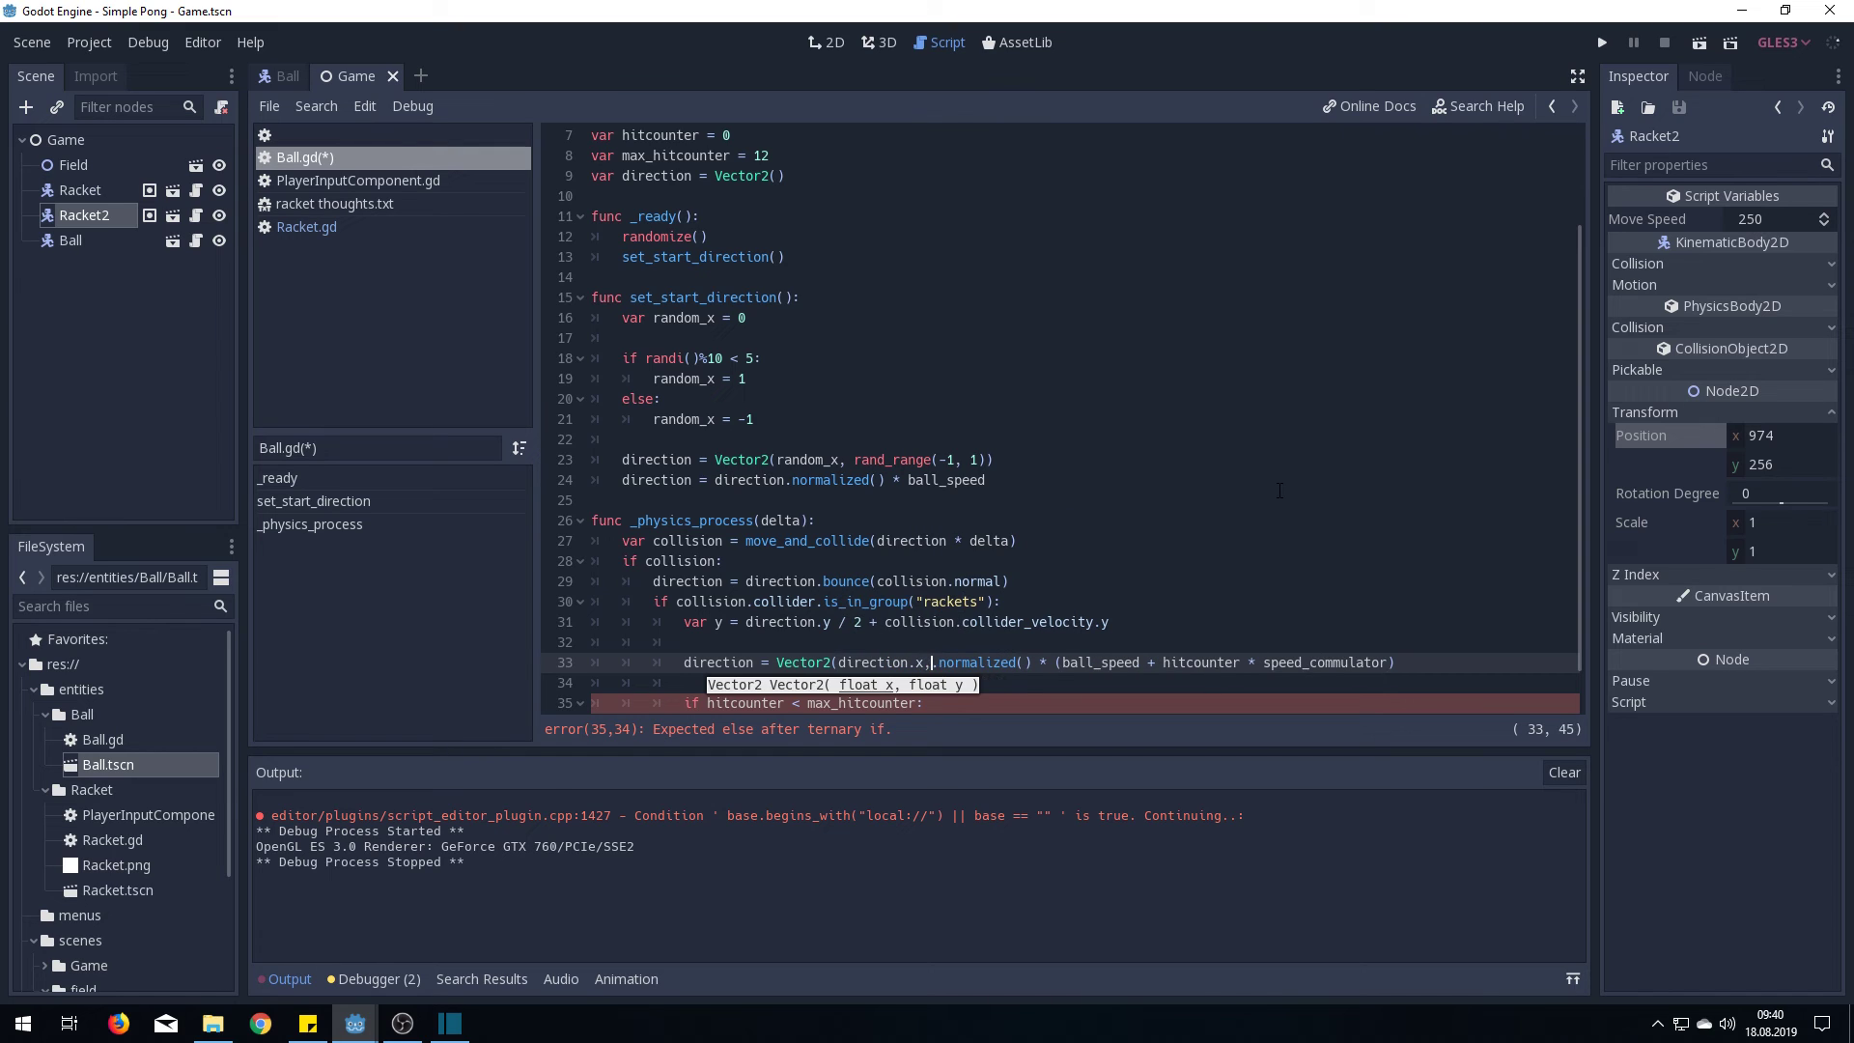
{"action": "type", "text": ", y"}
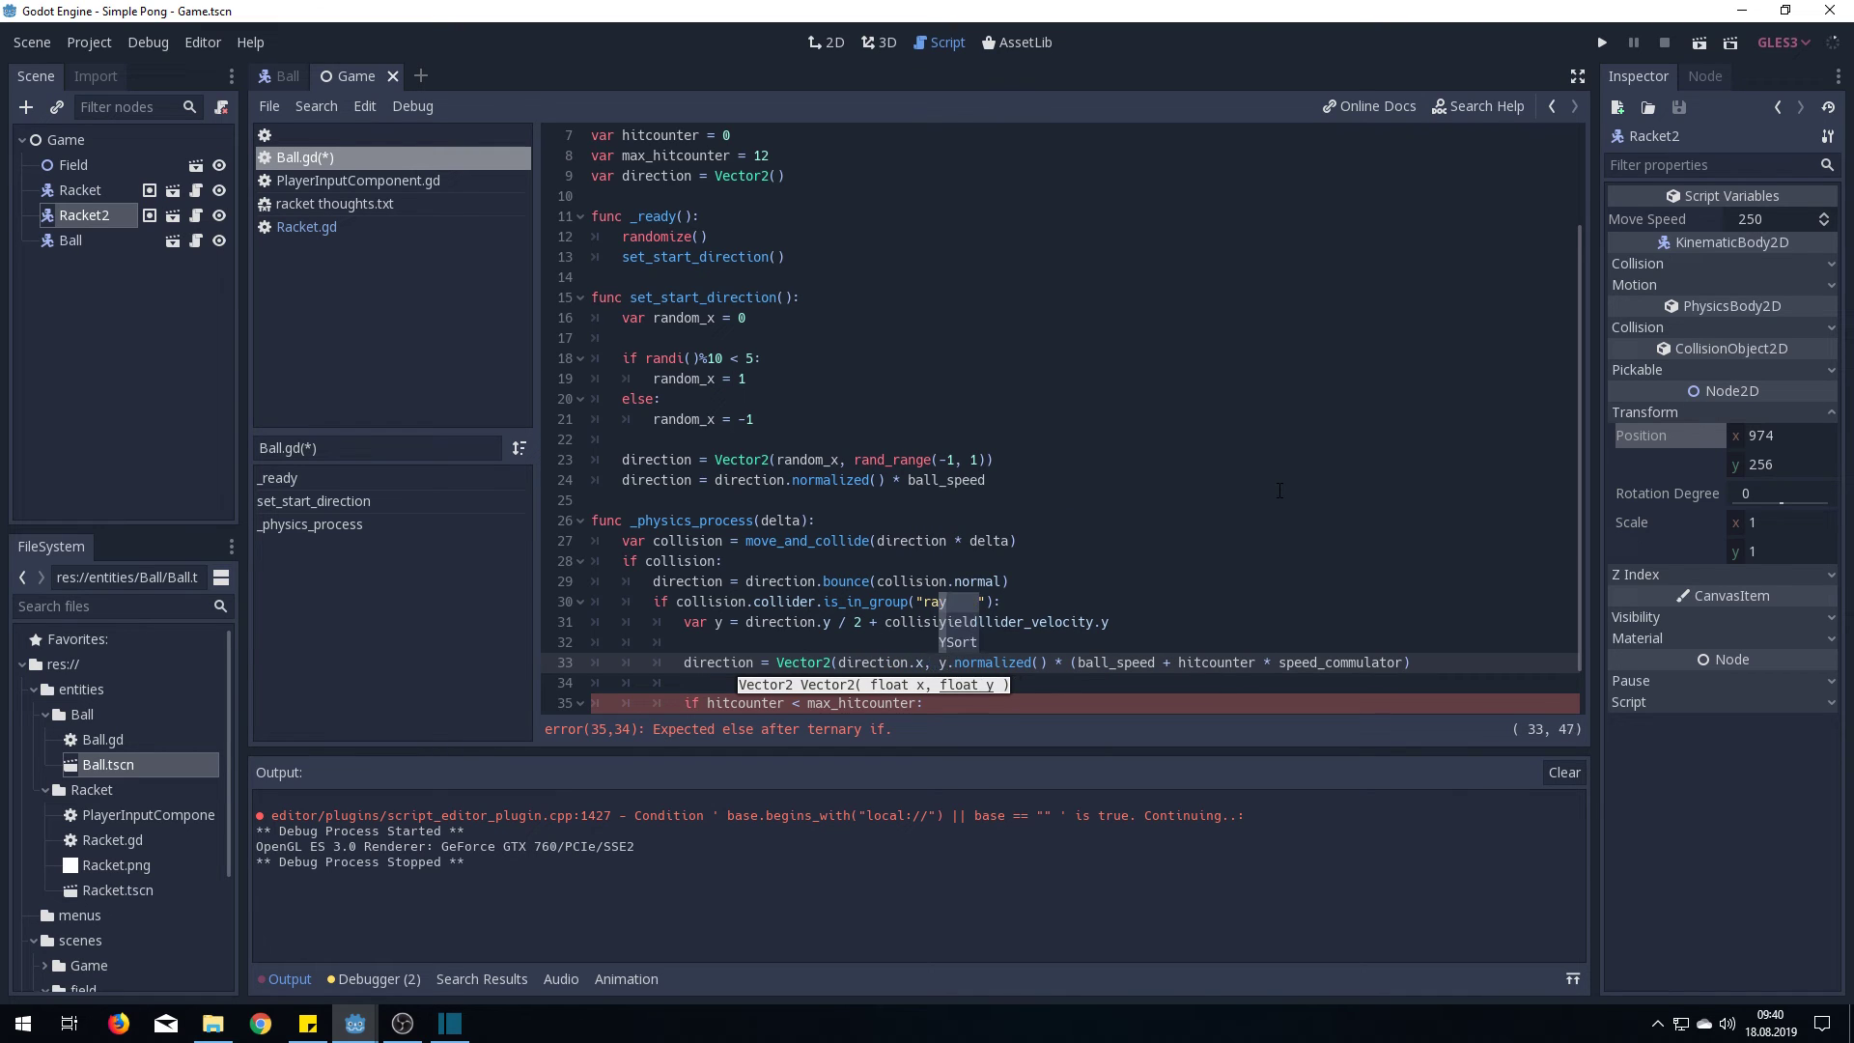
{"action": "type", "text": ")"}
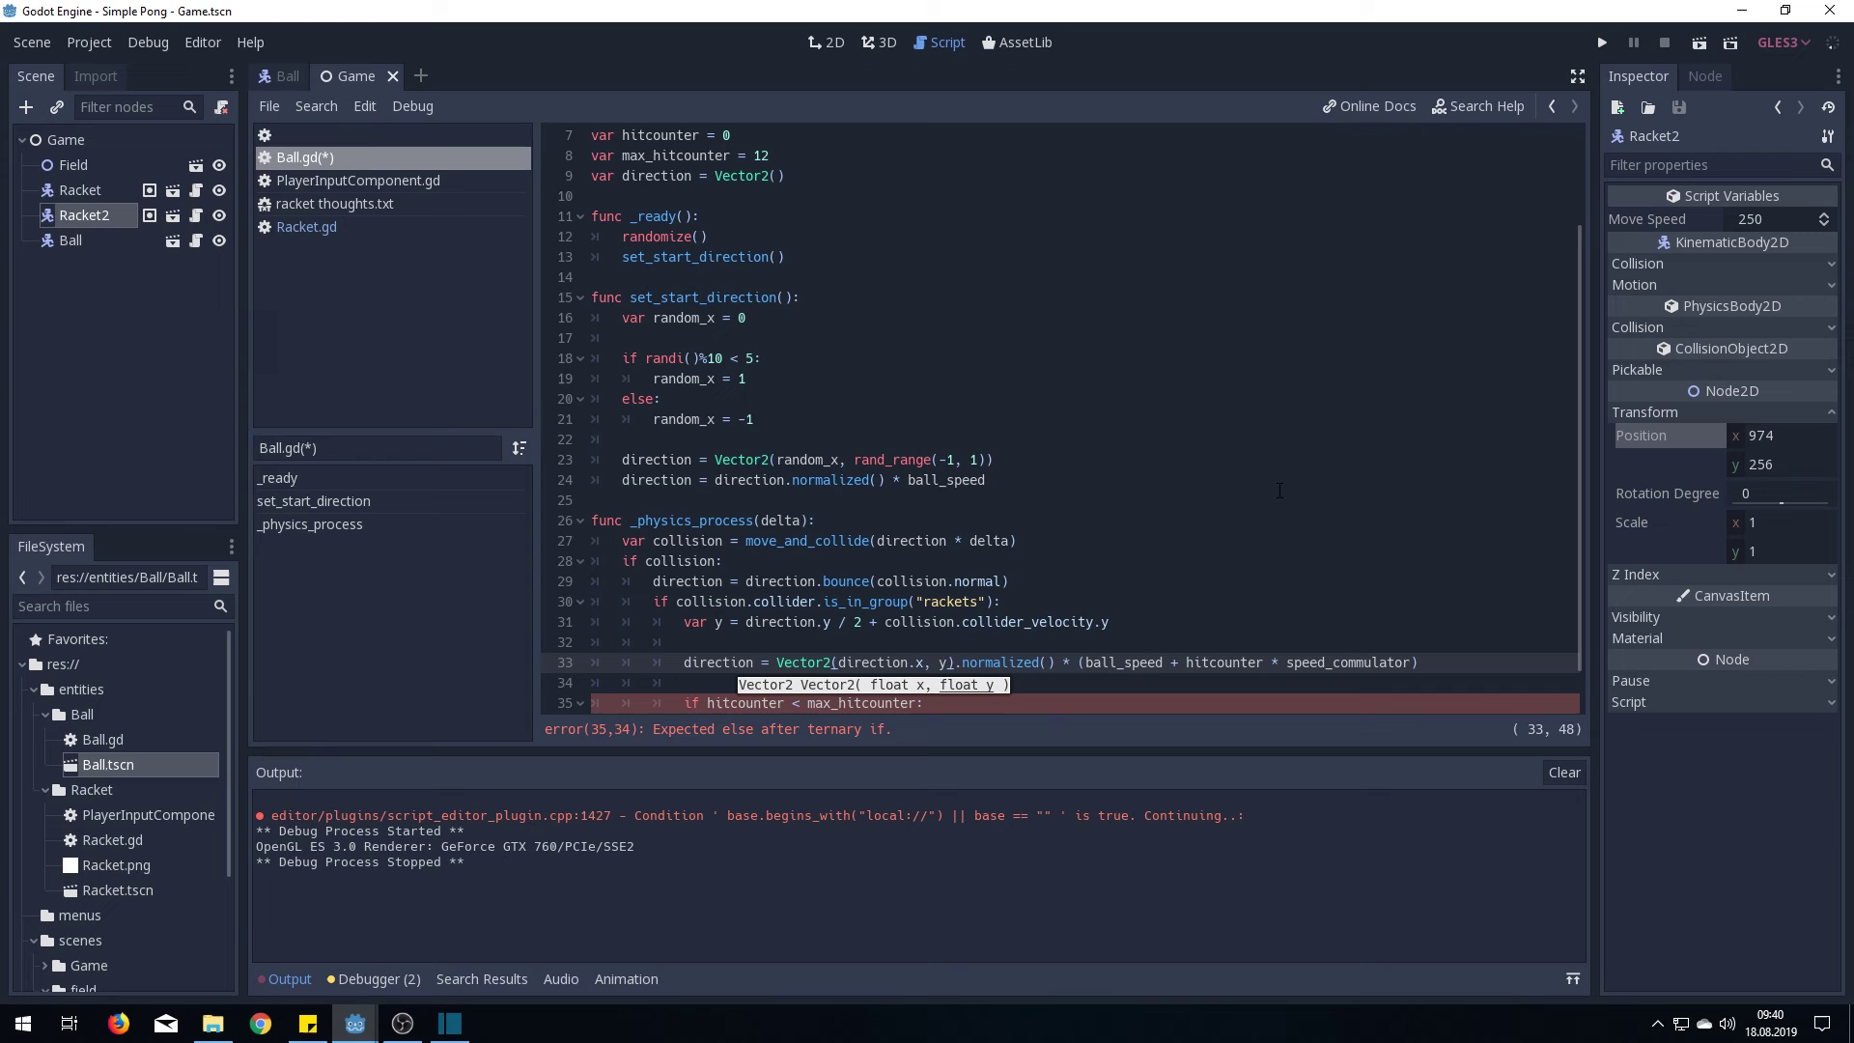
{"action": "key", "text": "ctrl+s"}
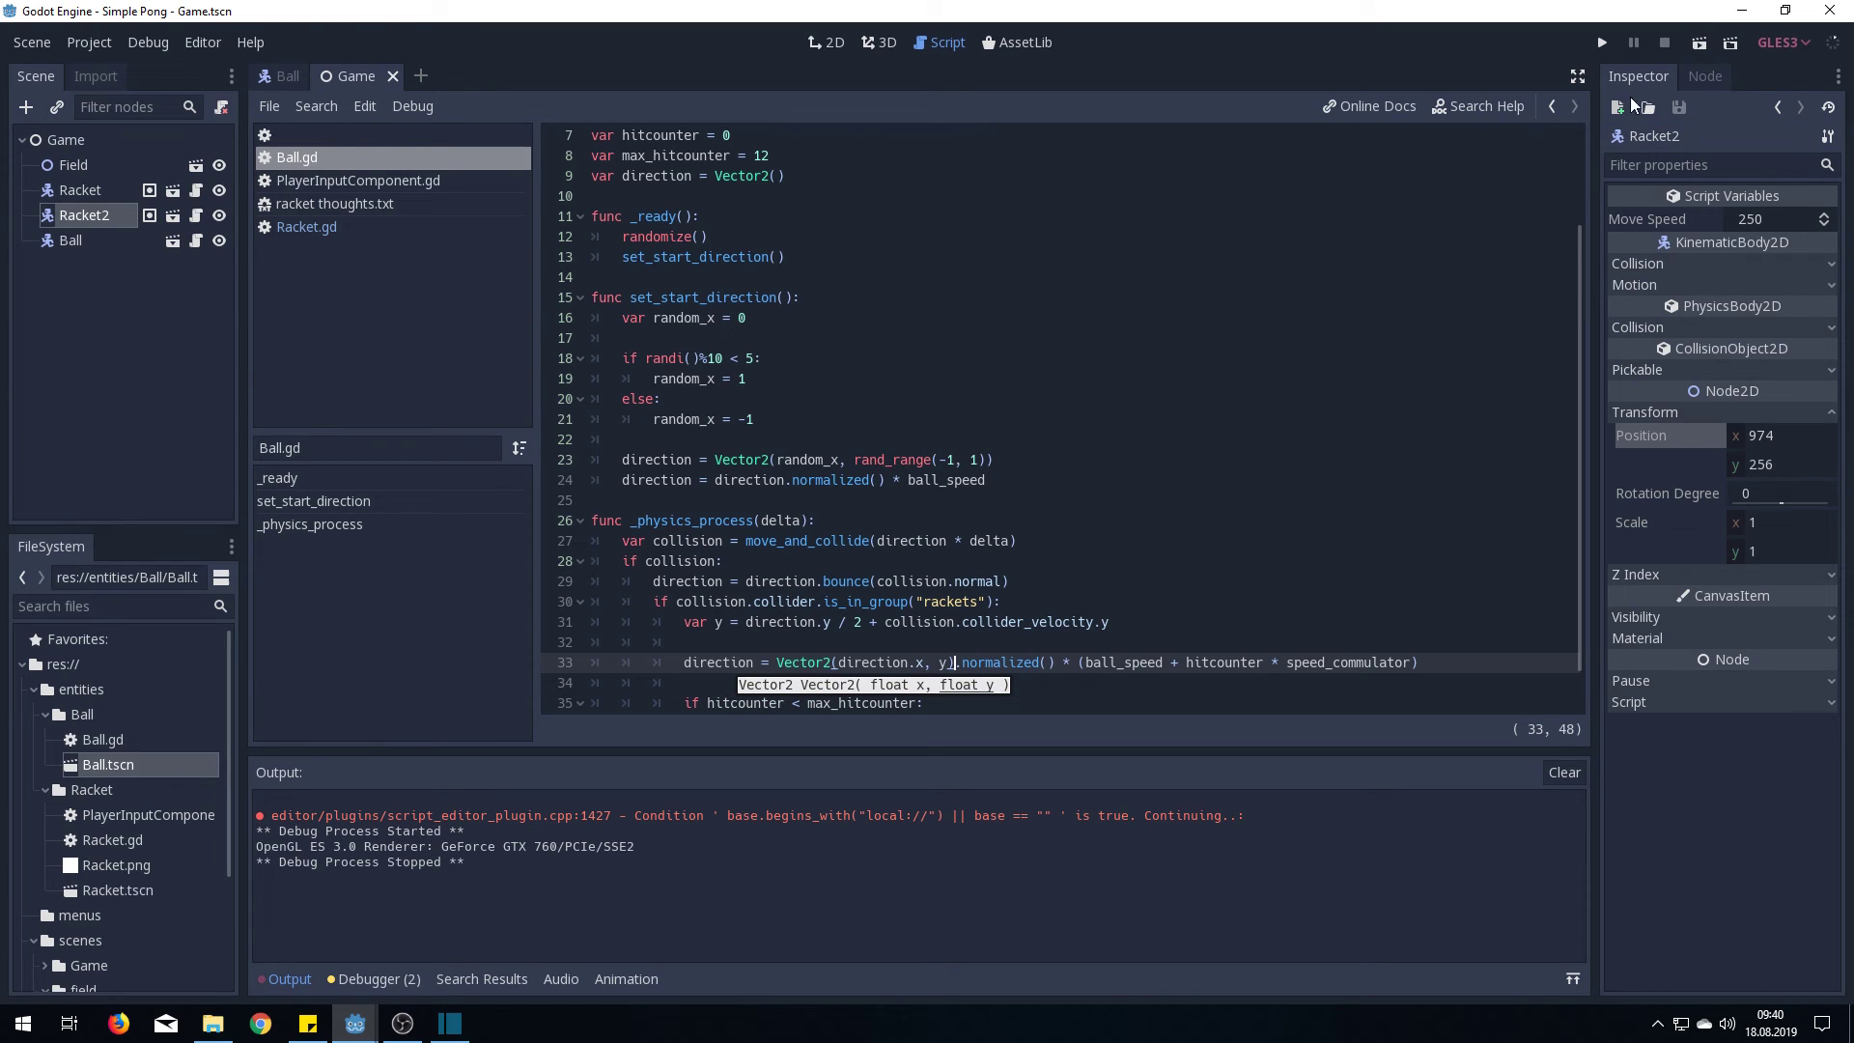
{"action": "left_click", "coordinate": [1699, 42]}
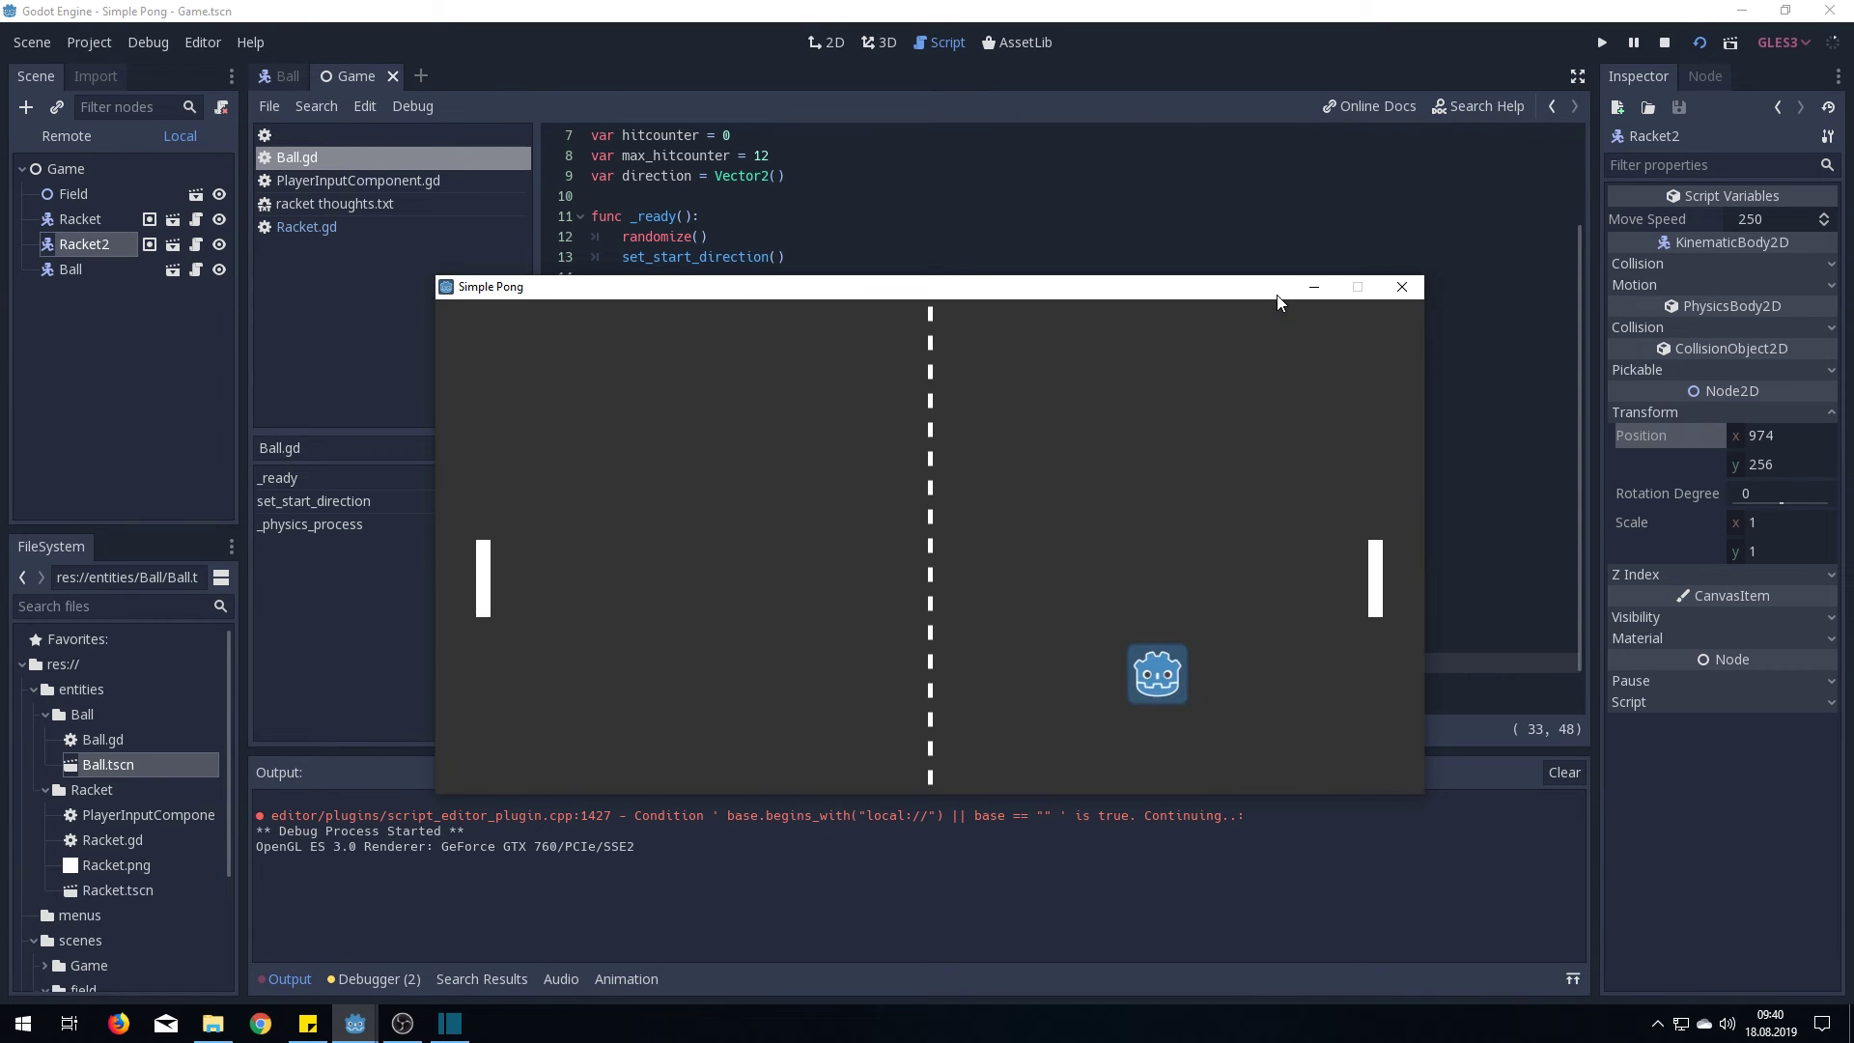
{"action": "key", "text": "Down"}
{"action": "key", "text": "Up"}
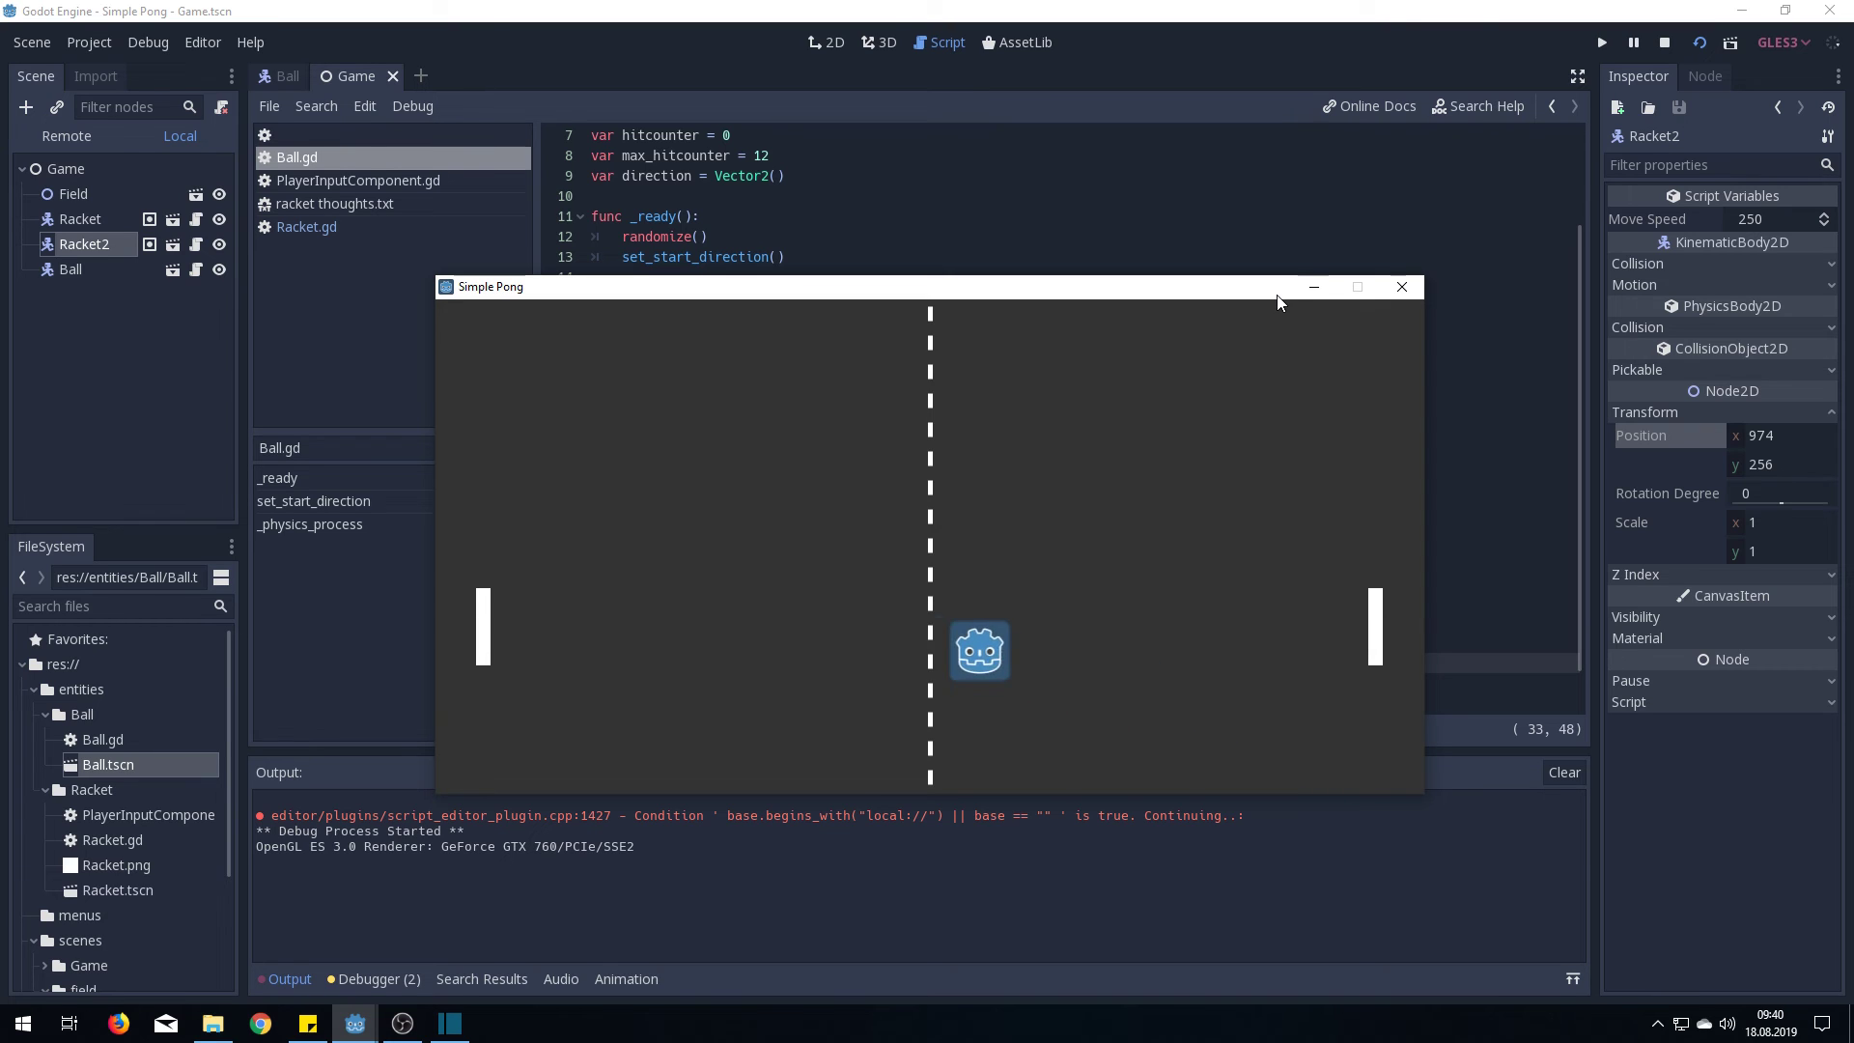
{"action": "key", "text": "Up"}
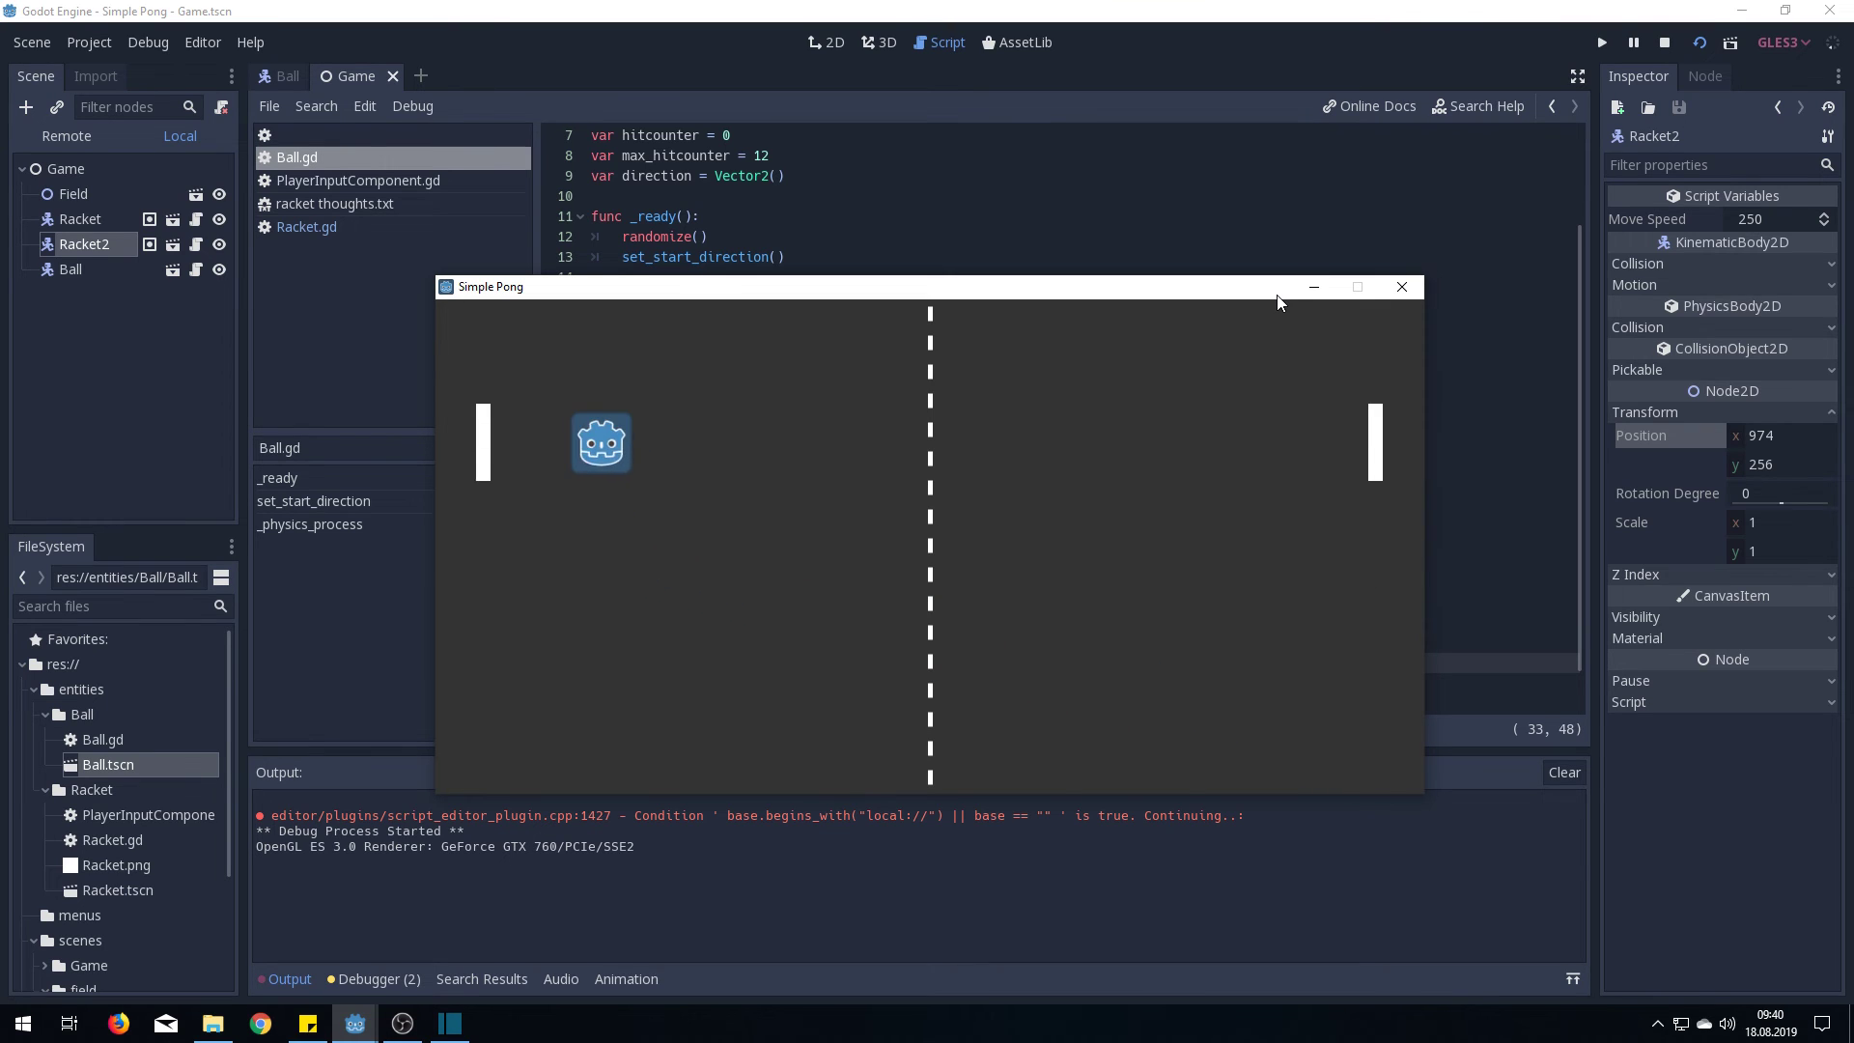
{"action": "key", "text": "Down"}
{"action": "key", "text": "Up"}
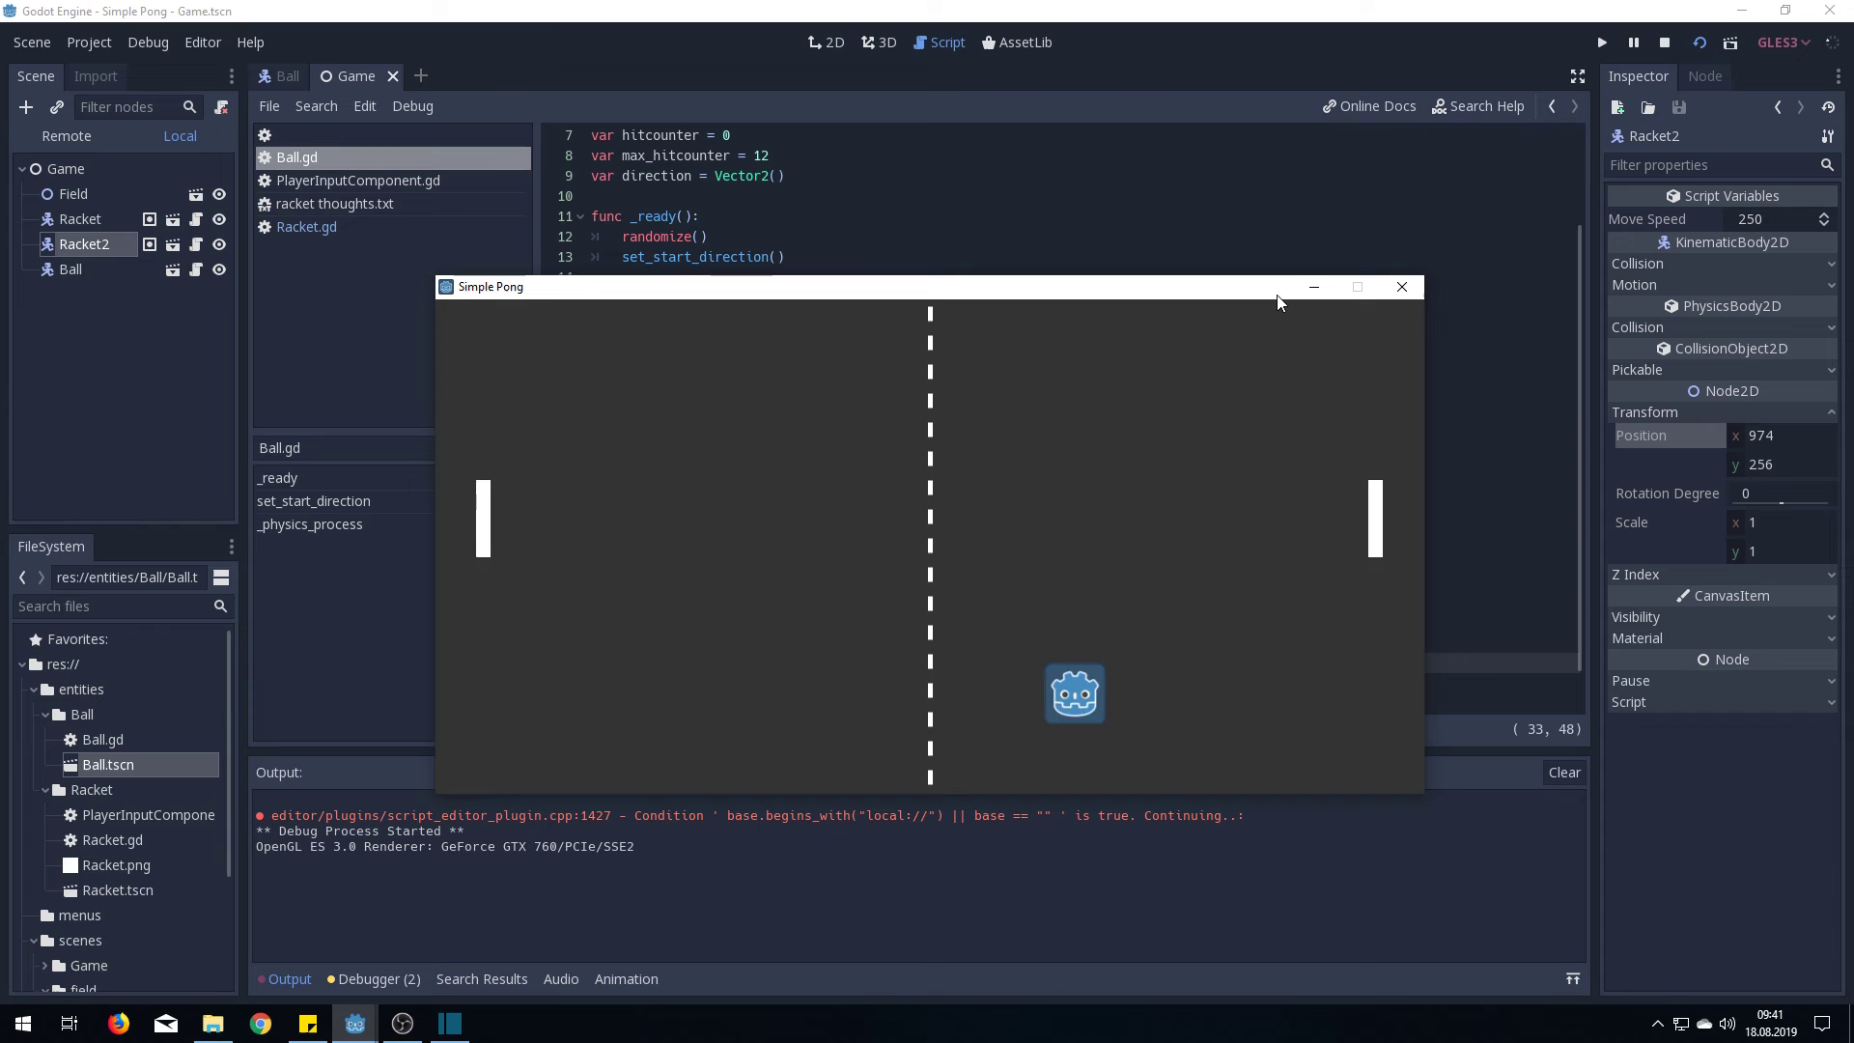
{"action": "key", "text": "Down"}
{"action": "key", "text": "Up"}
{"action": "key", "text": "Down"}
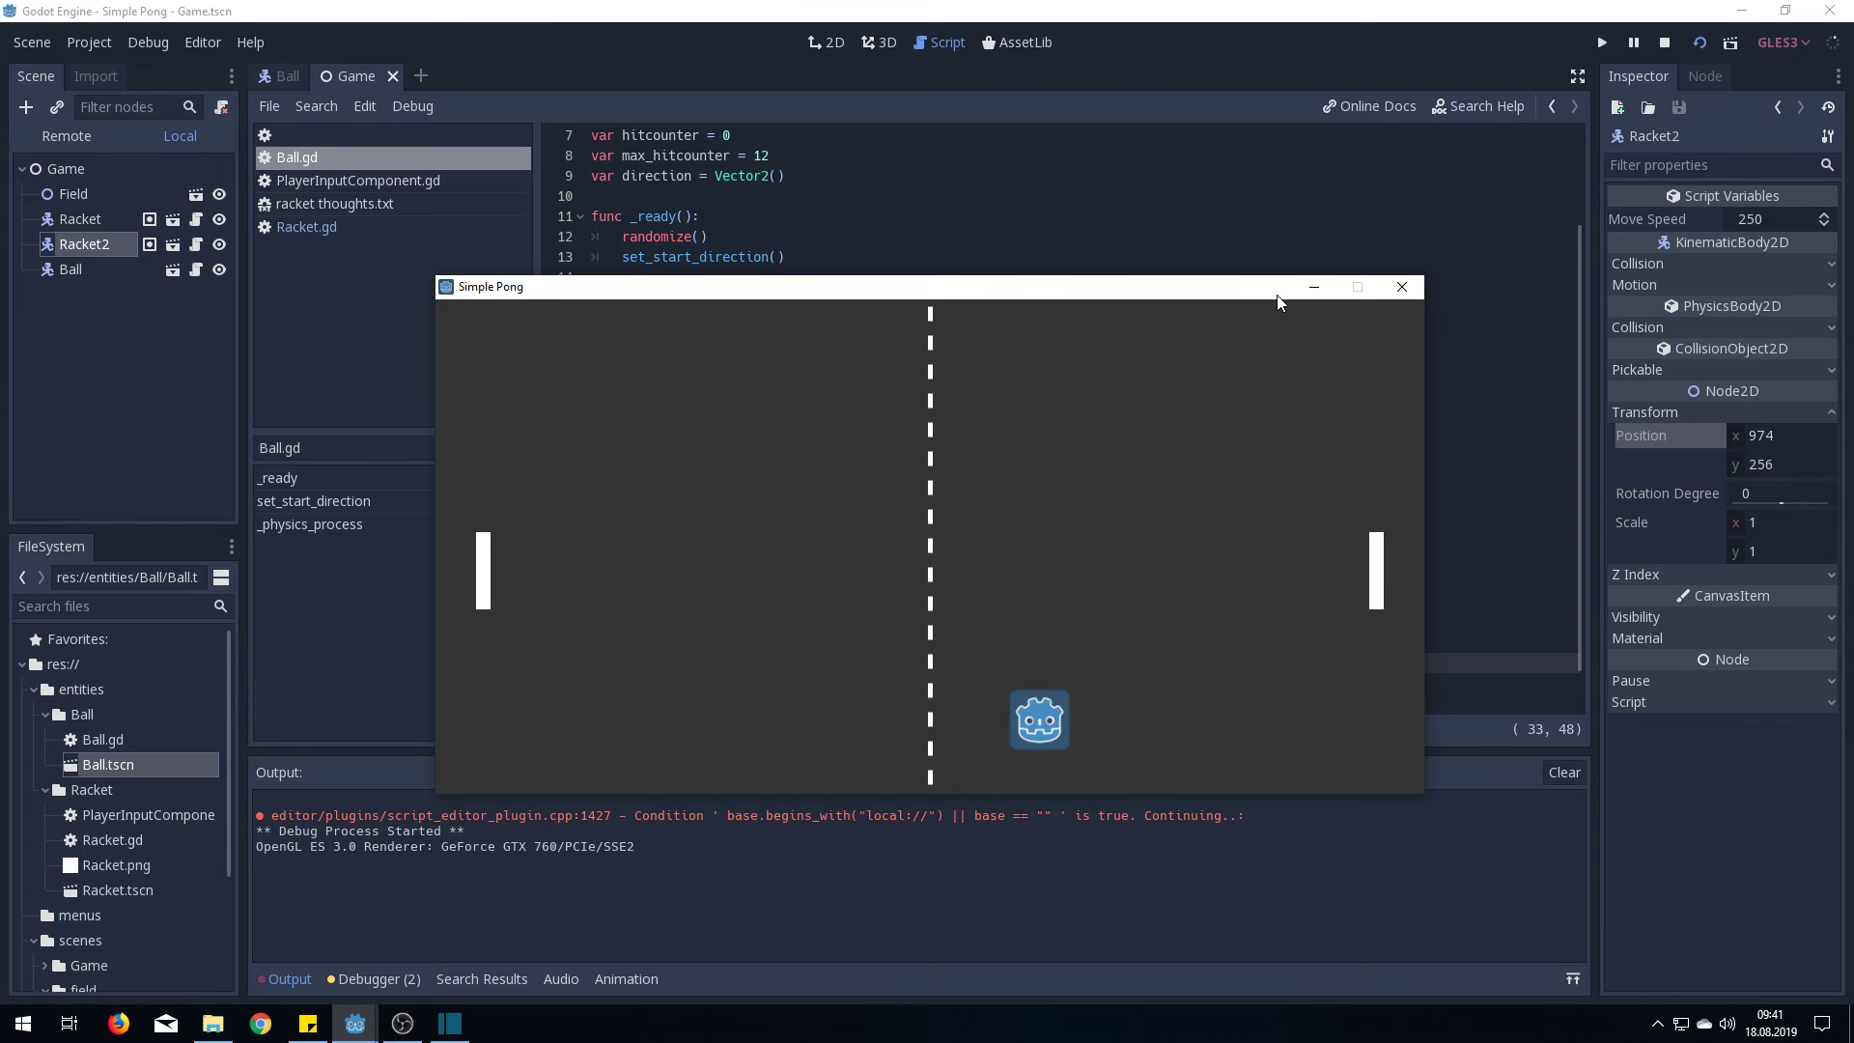
{"action": "key", "text": "Up"}
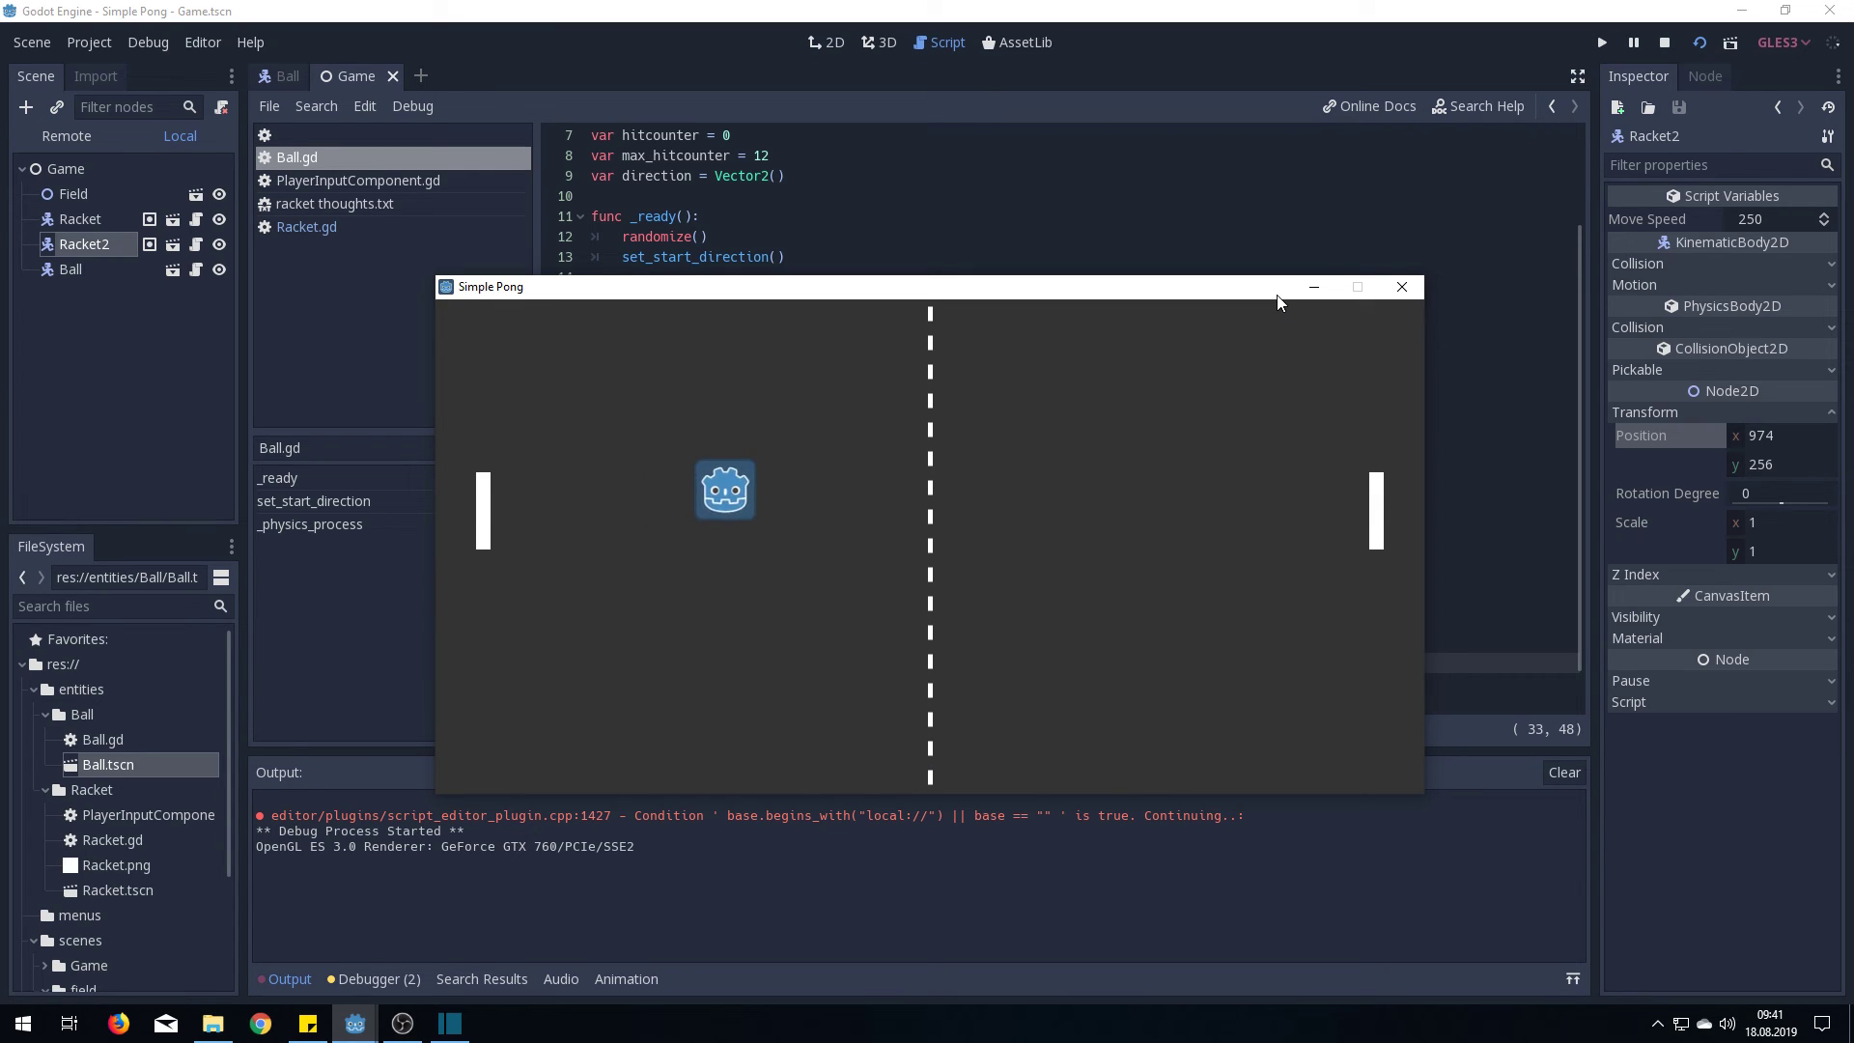
{"action": "key", "text": "Up"}
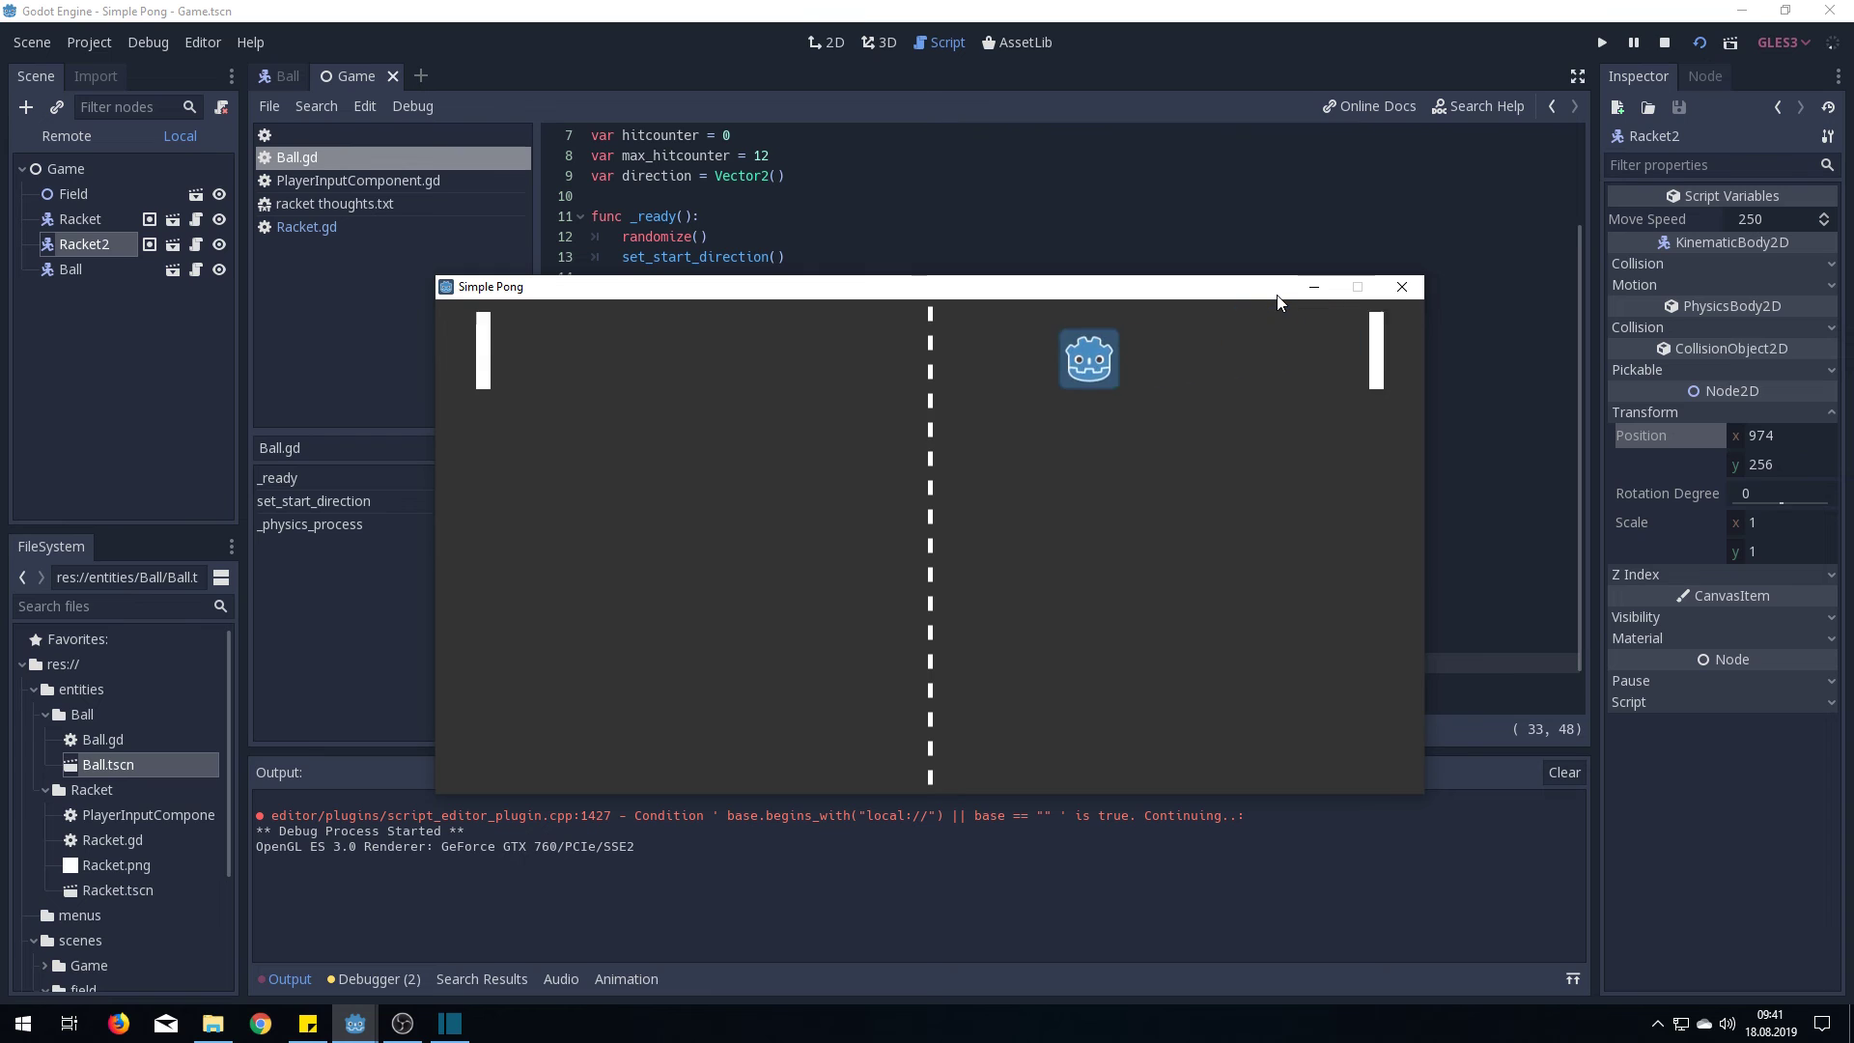
{"action": "key", "text": "Down"}
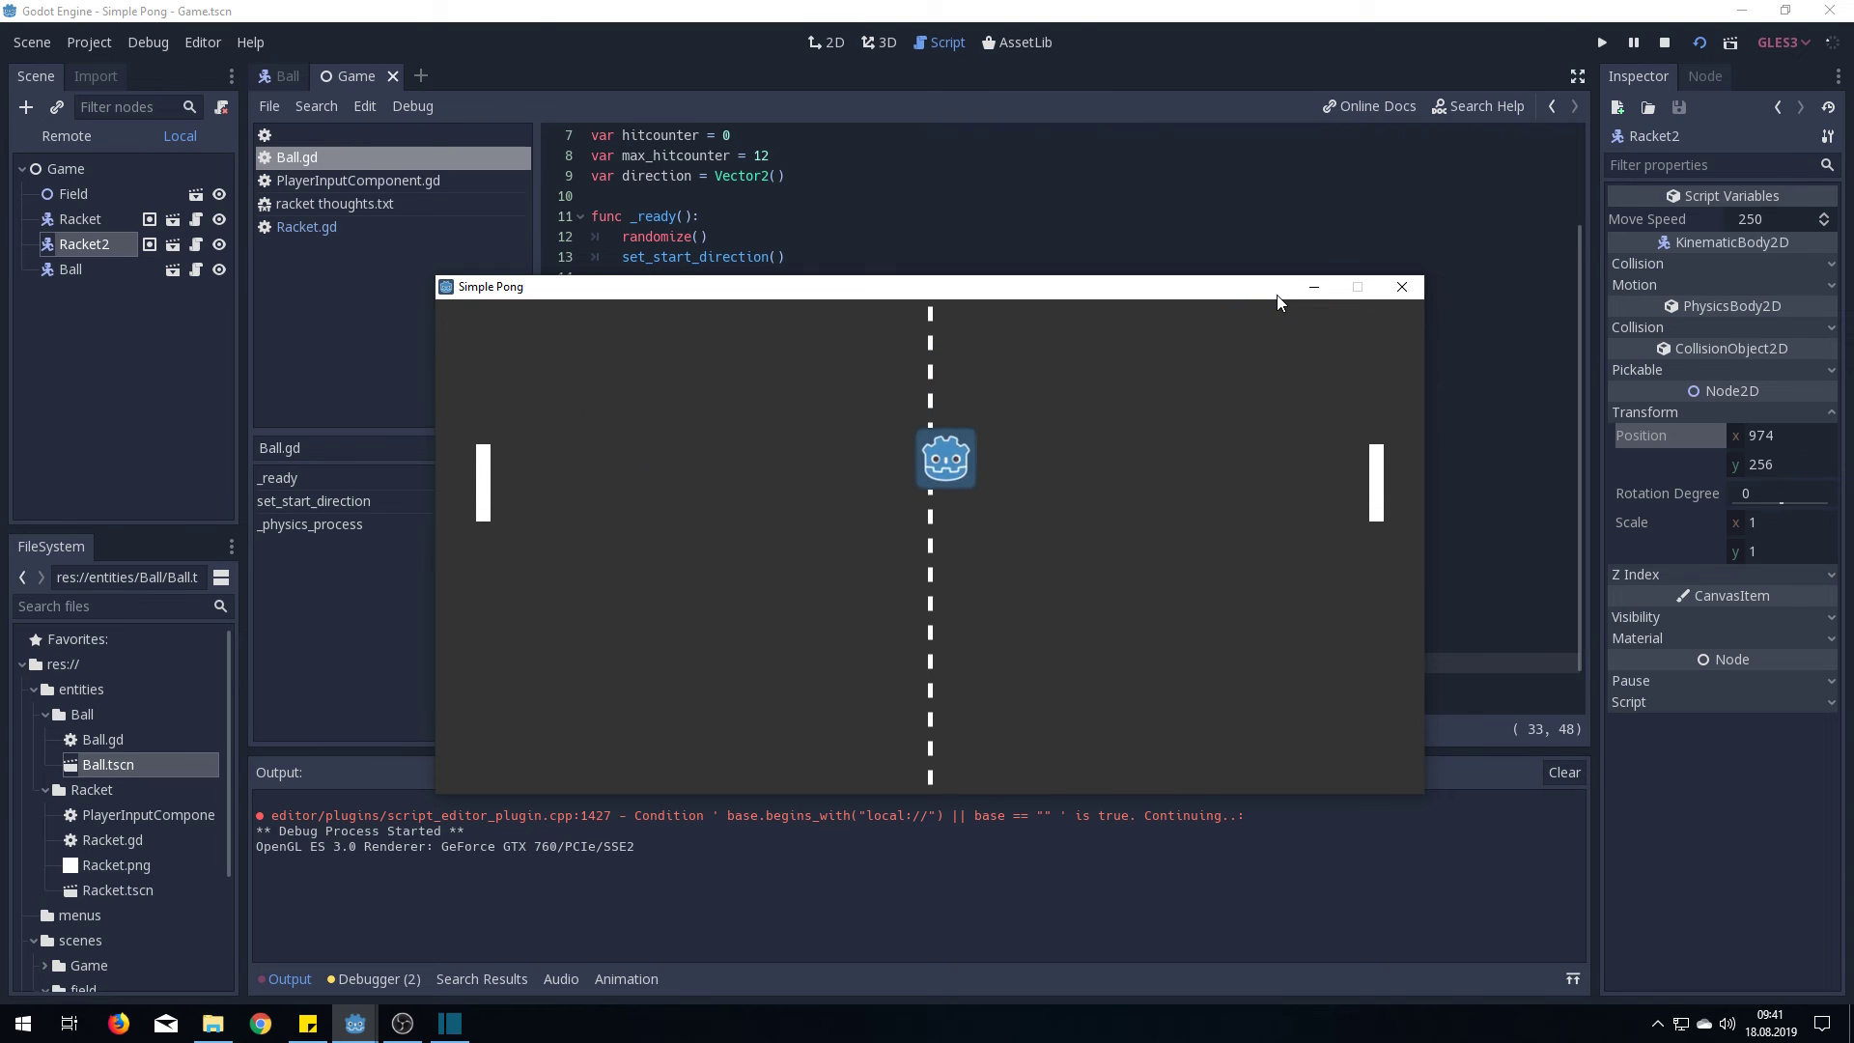
{"action": "key", "text": "Down"}
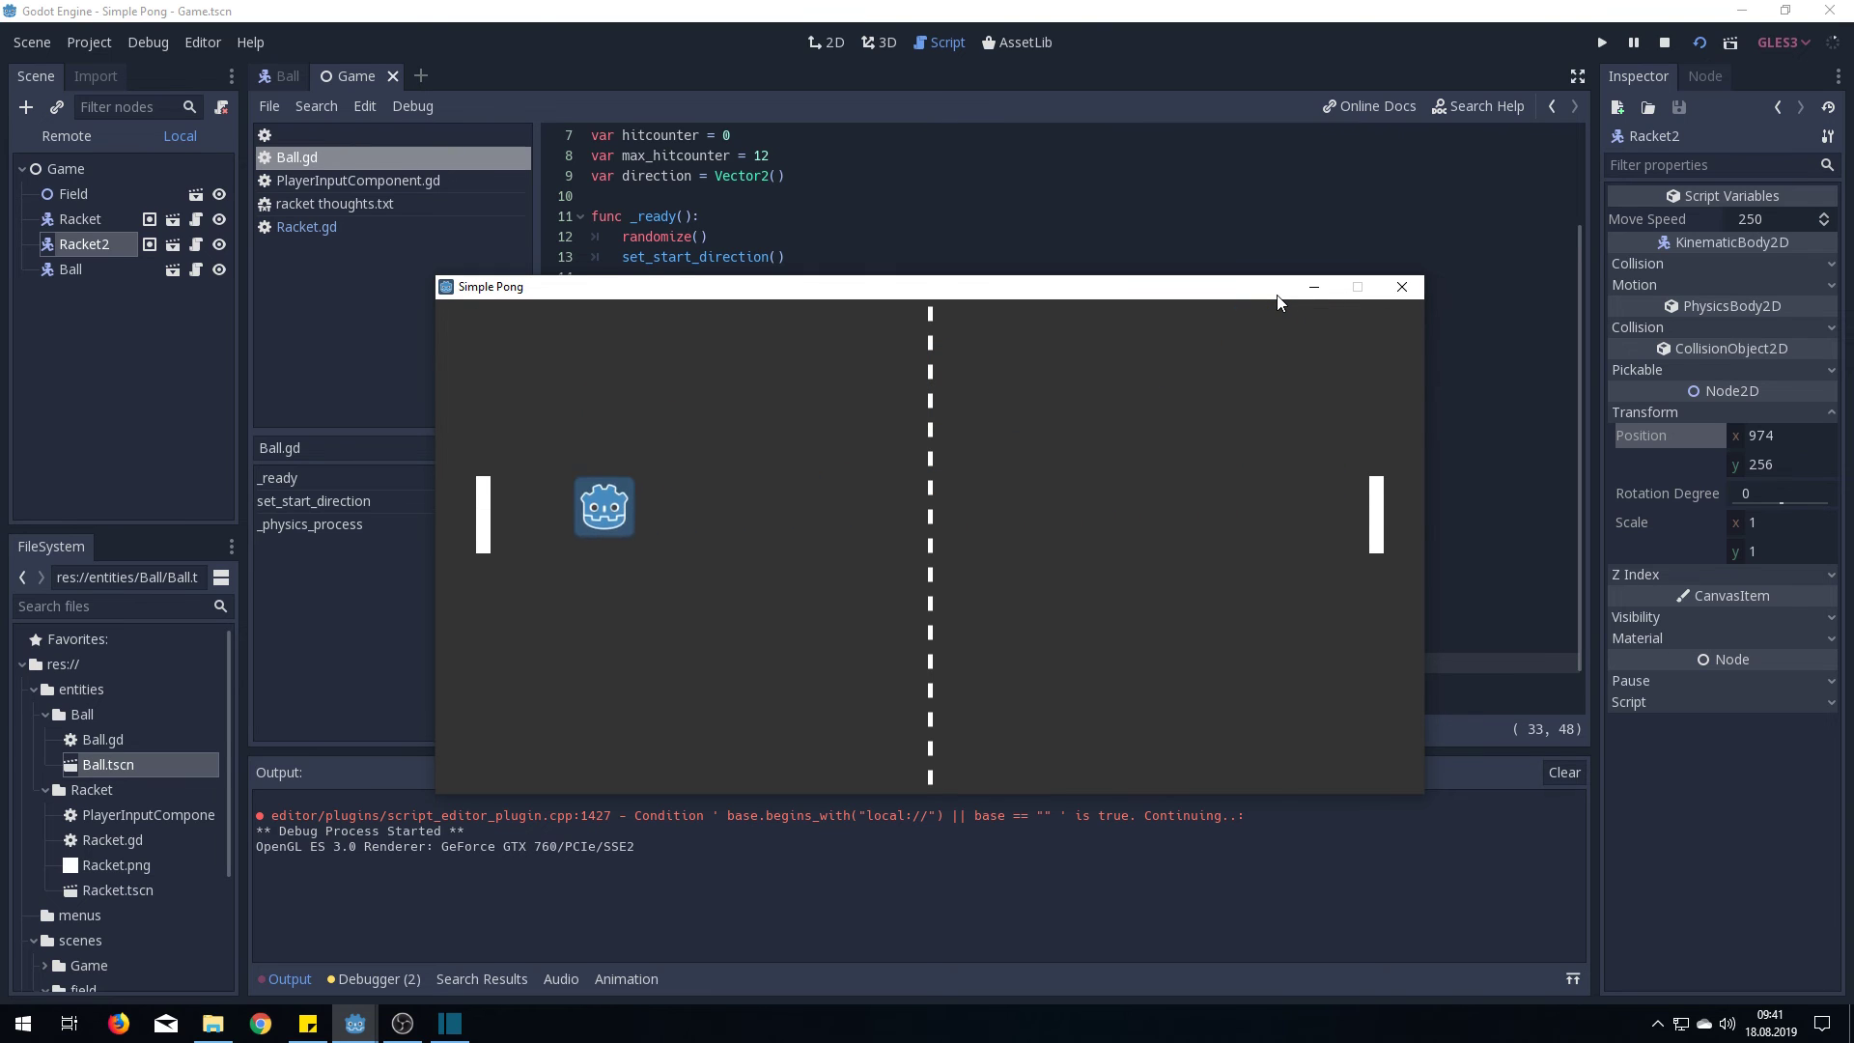
{"action": "key", "text": "Down"}
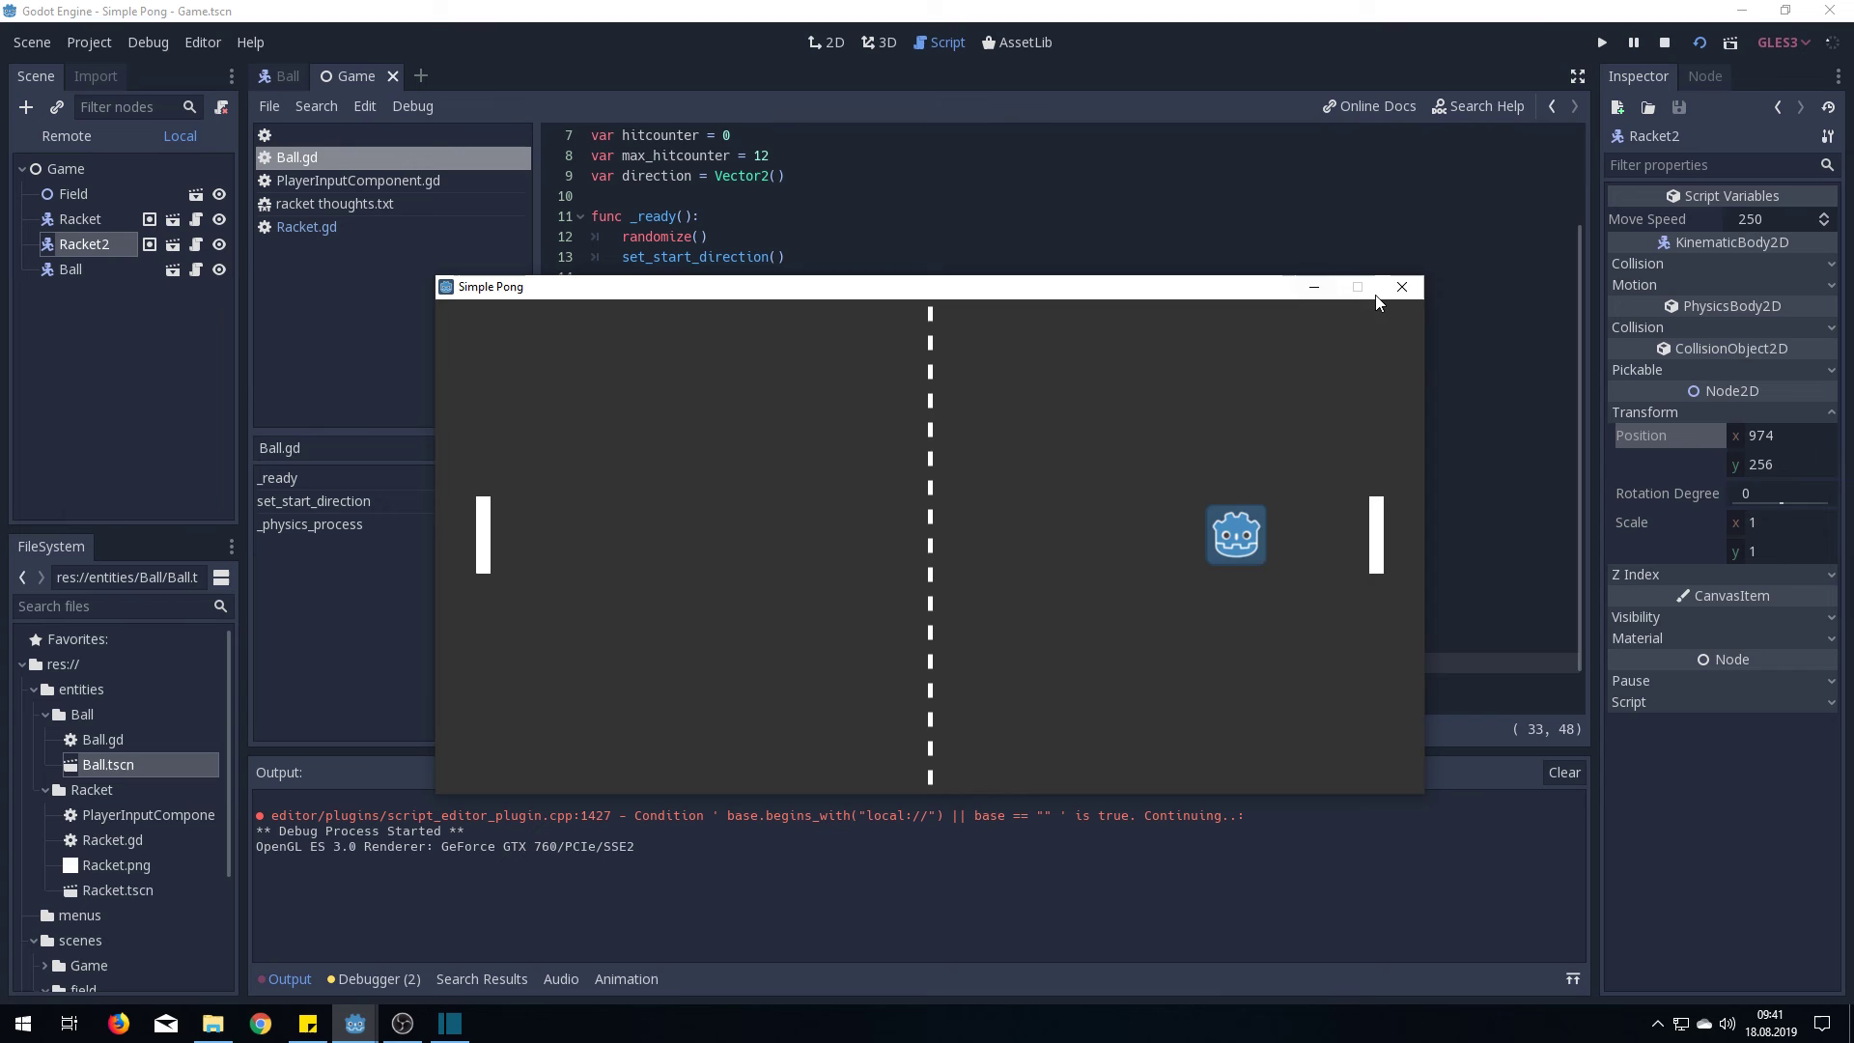
{"action": "key", "text": "Up"}
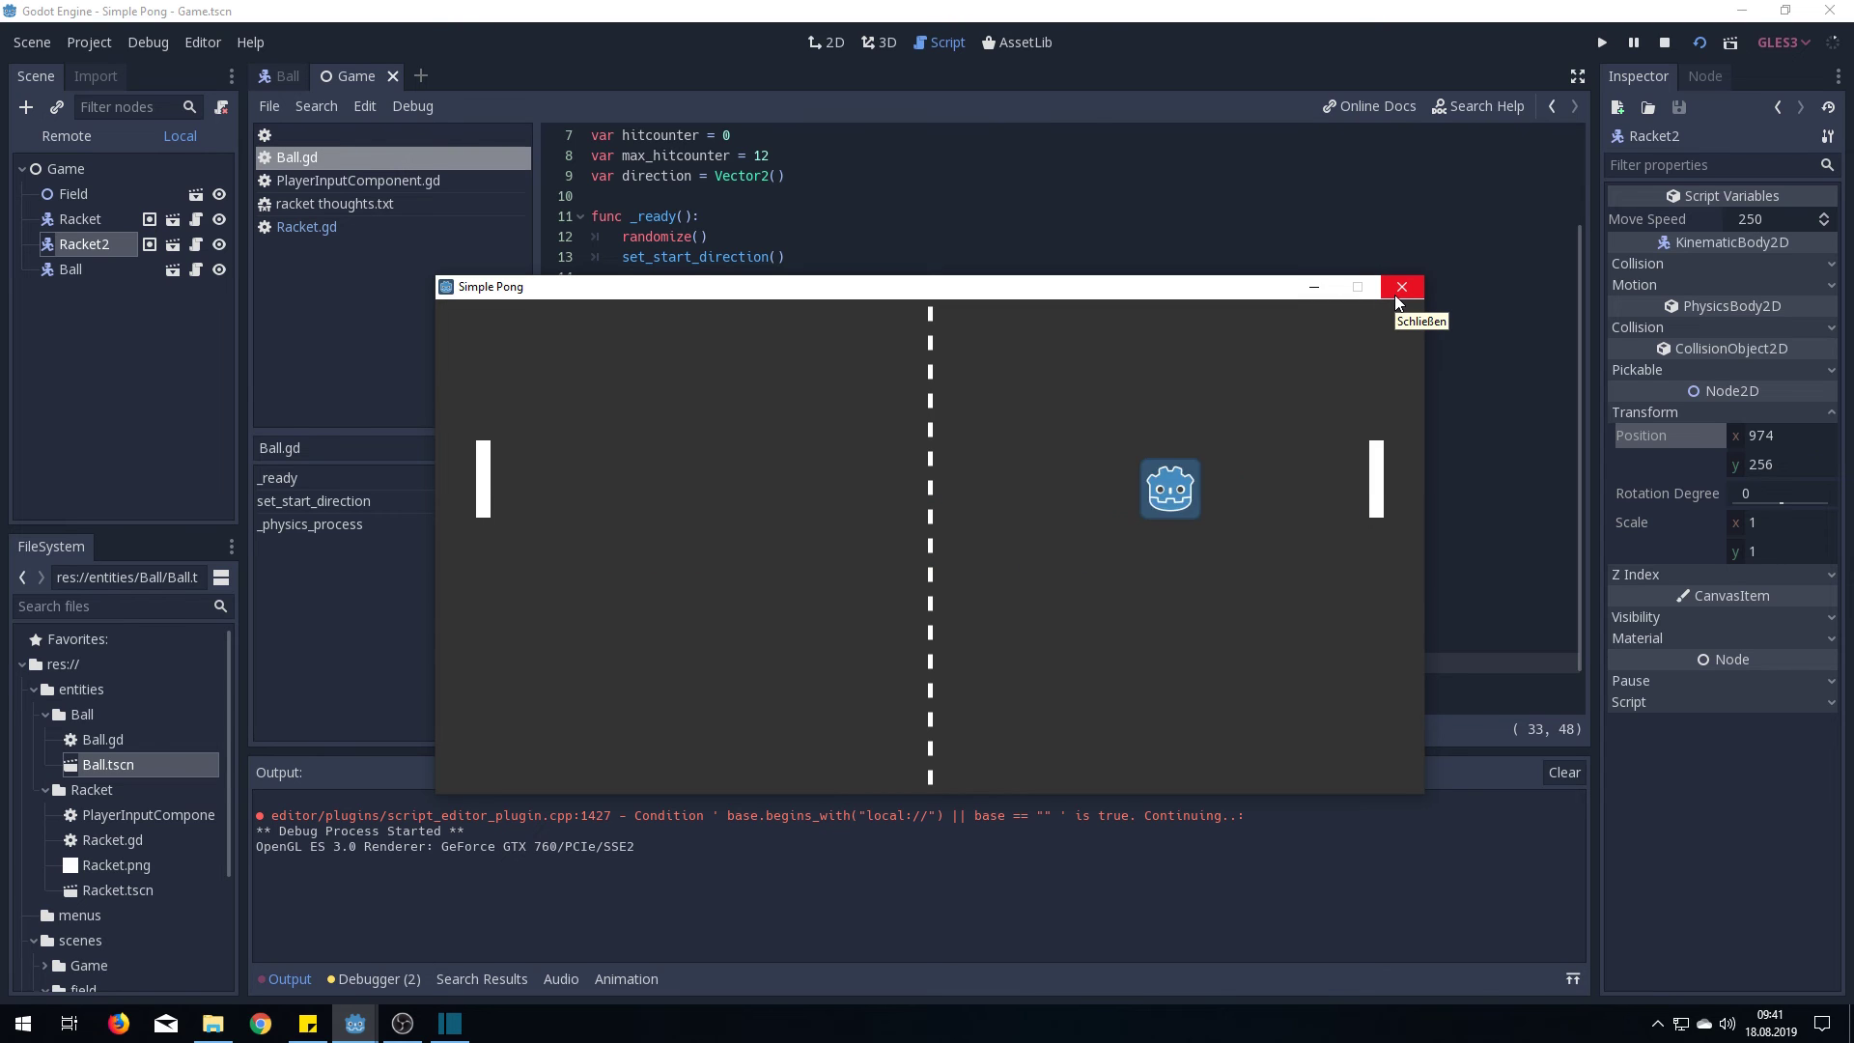
{"action": "key", "text": "Down"}
{"action": "left_click", "coordinate": [1400, 288]}
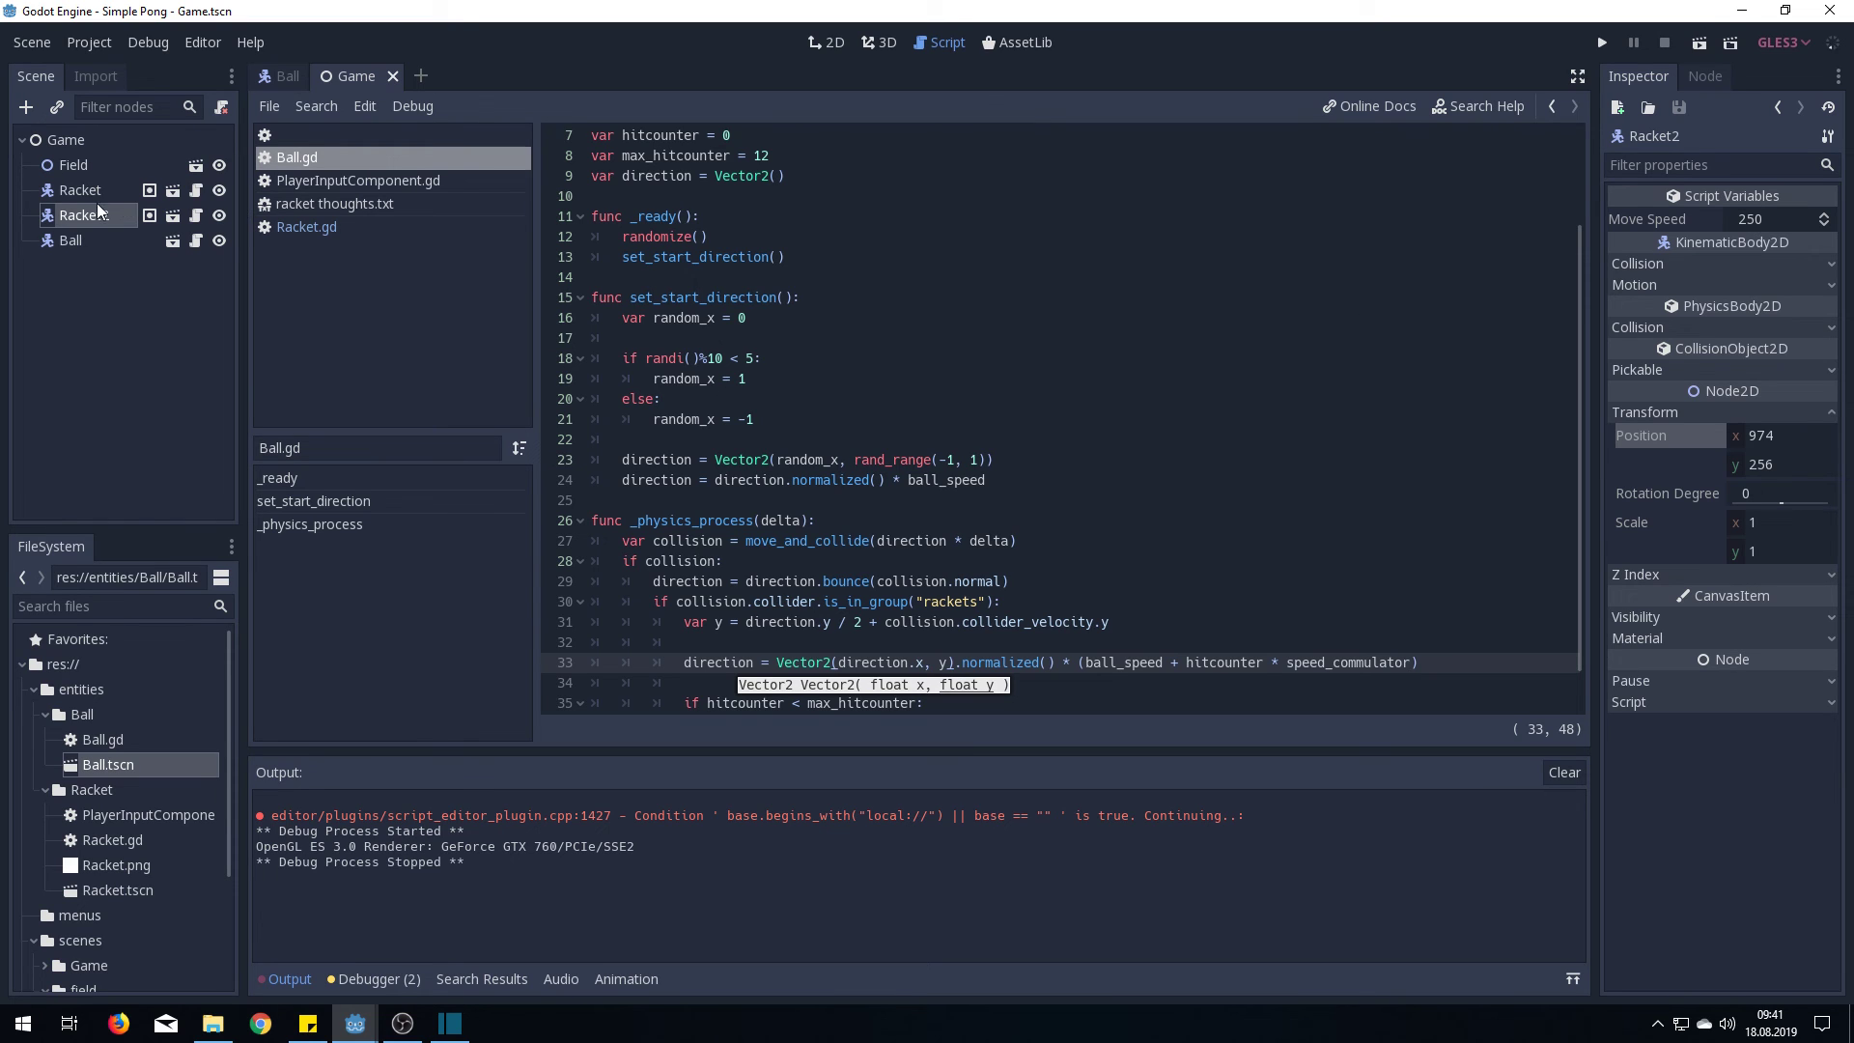
Give the Ball scene two AudioStreamPlayer children by adding one and duplicating it
{"action": "left_click", "coordinate": [87, 240]}
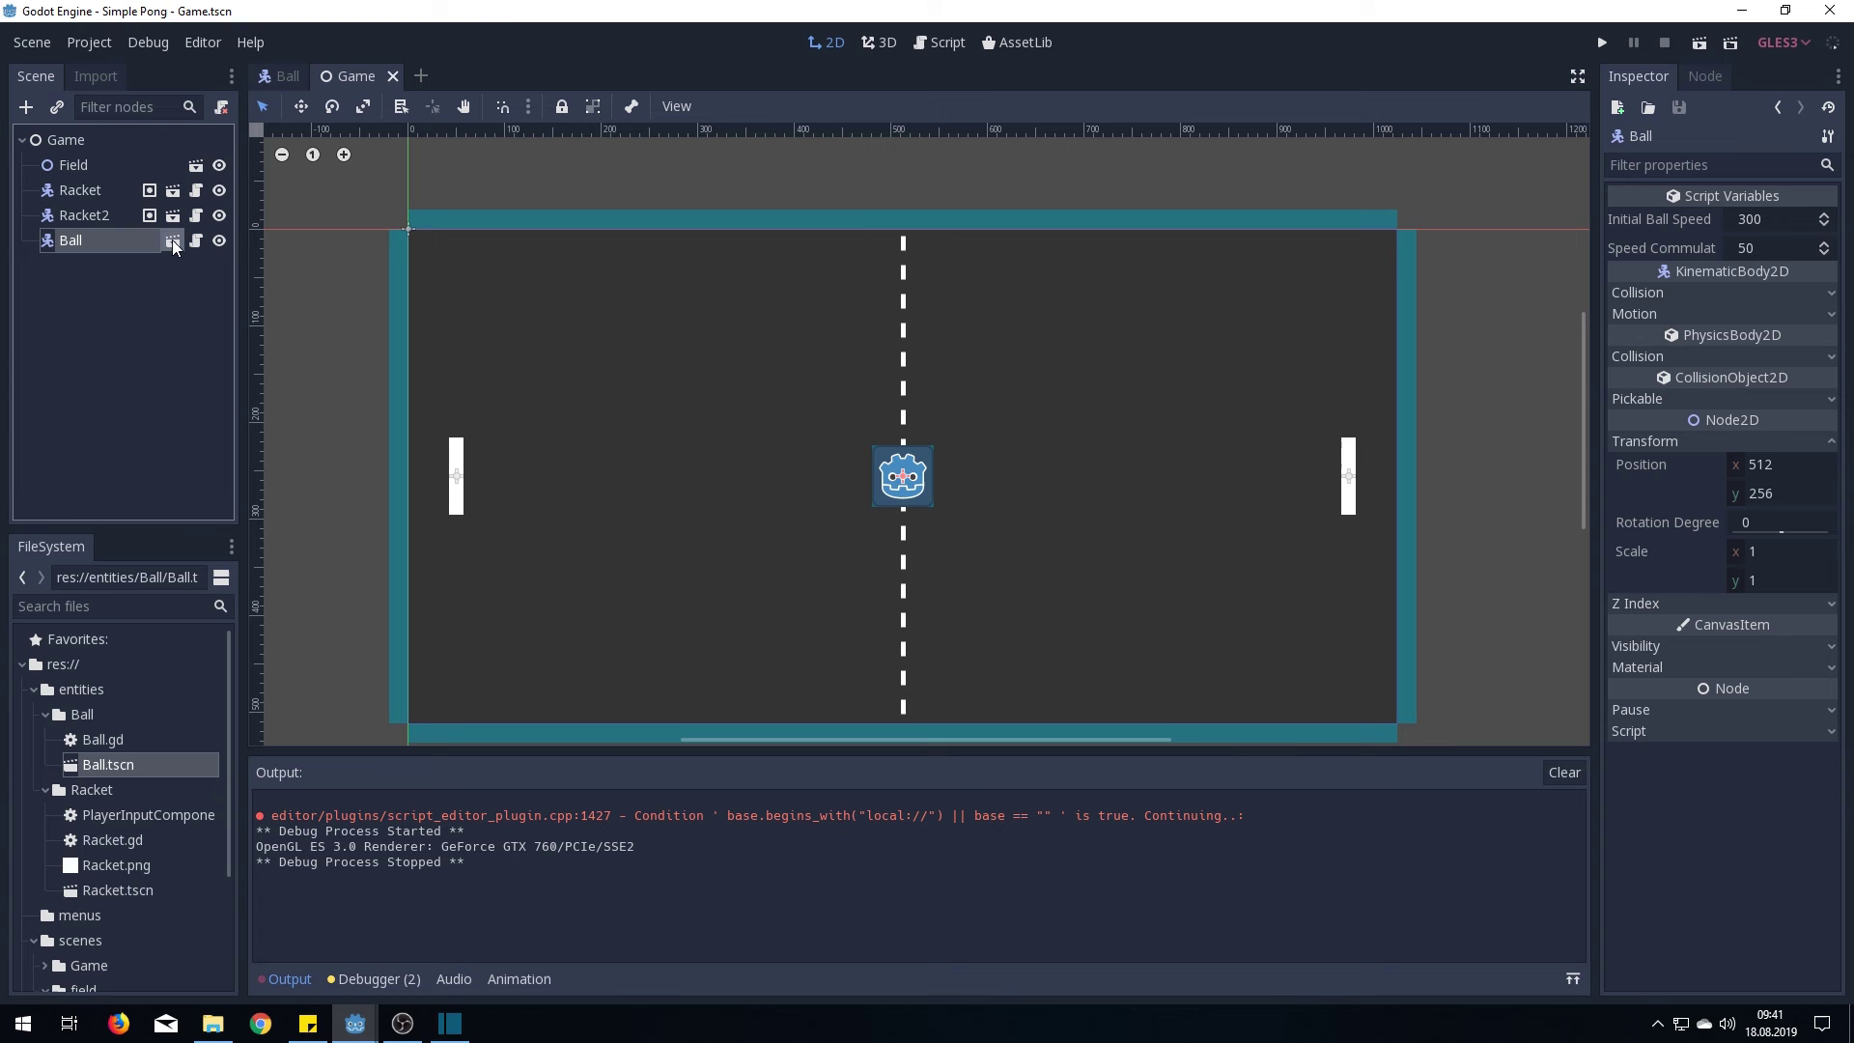
{"action": "left_click", "coordinate": [173, 242]}
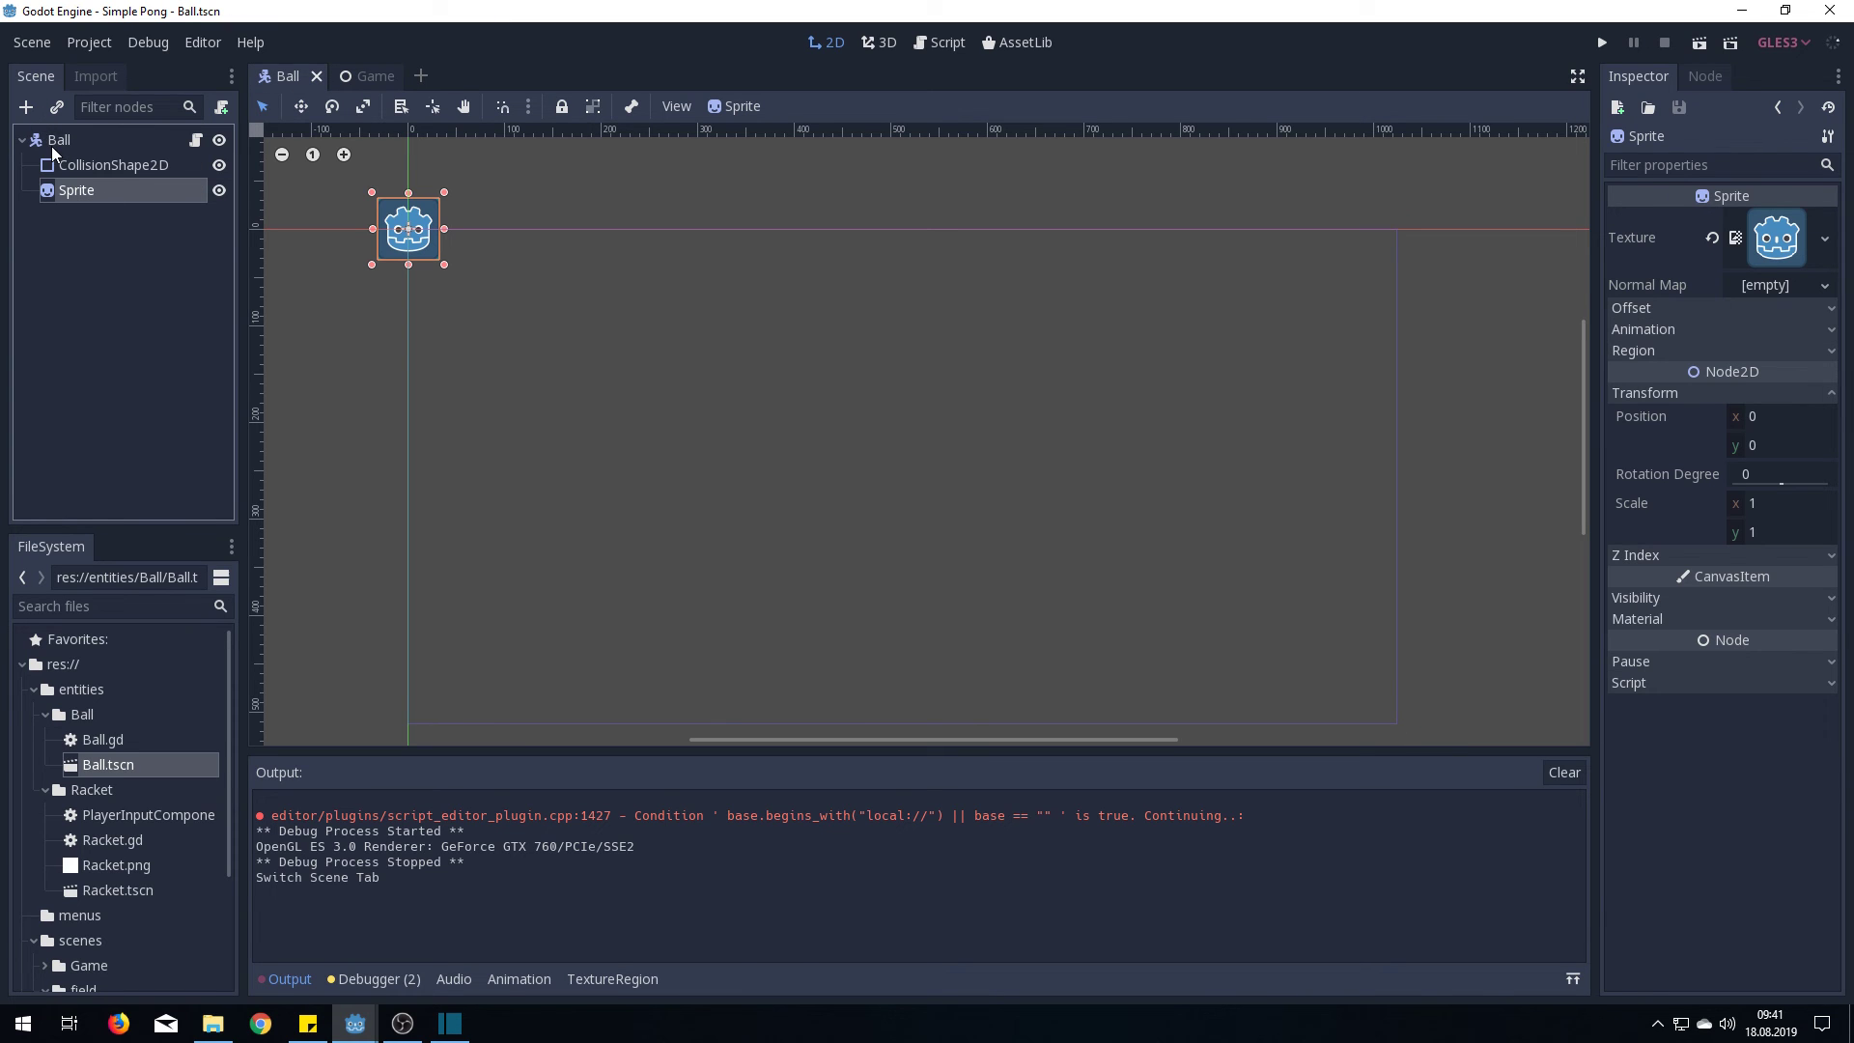
{"action": "left_click", "coordinate": [59, 139]}
{"action": "left_click", "coordinate": [24, 106]}
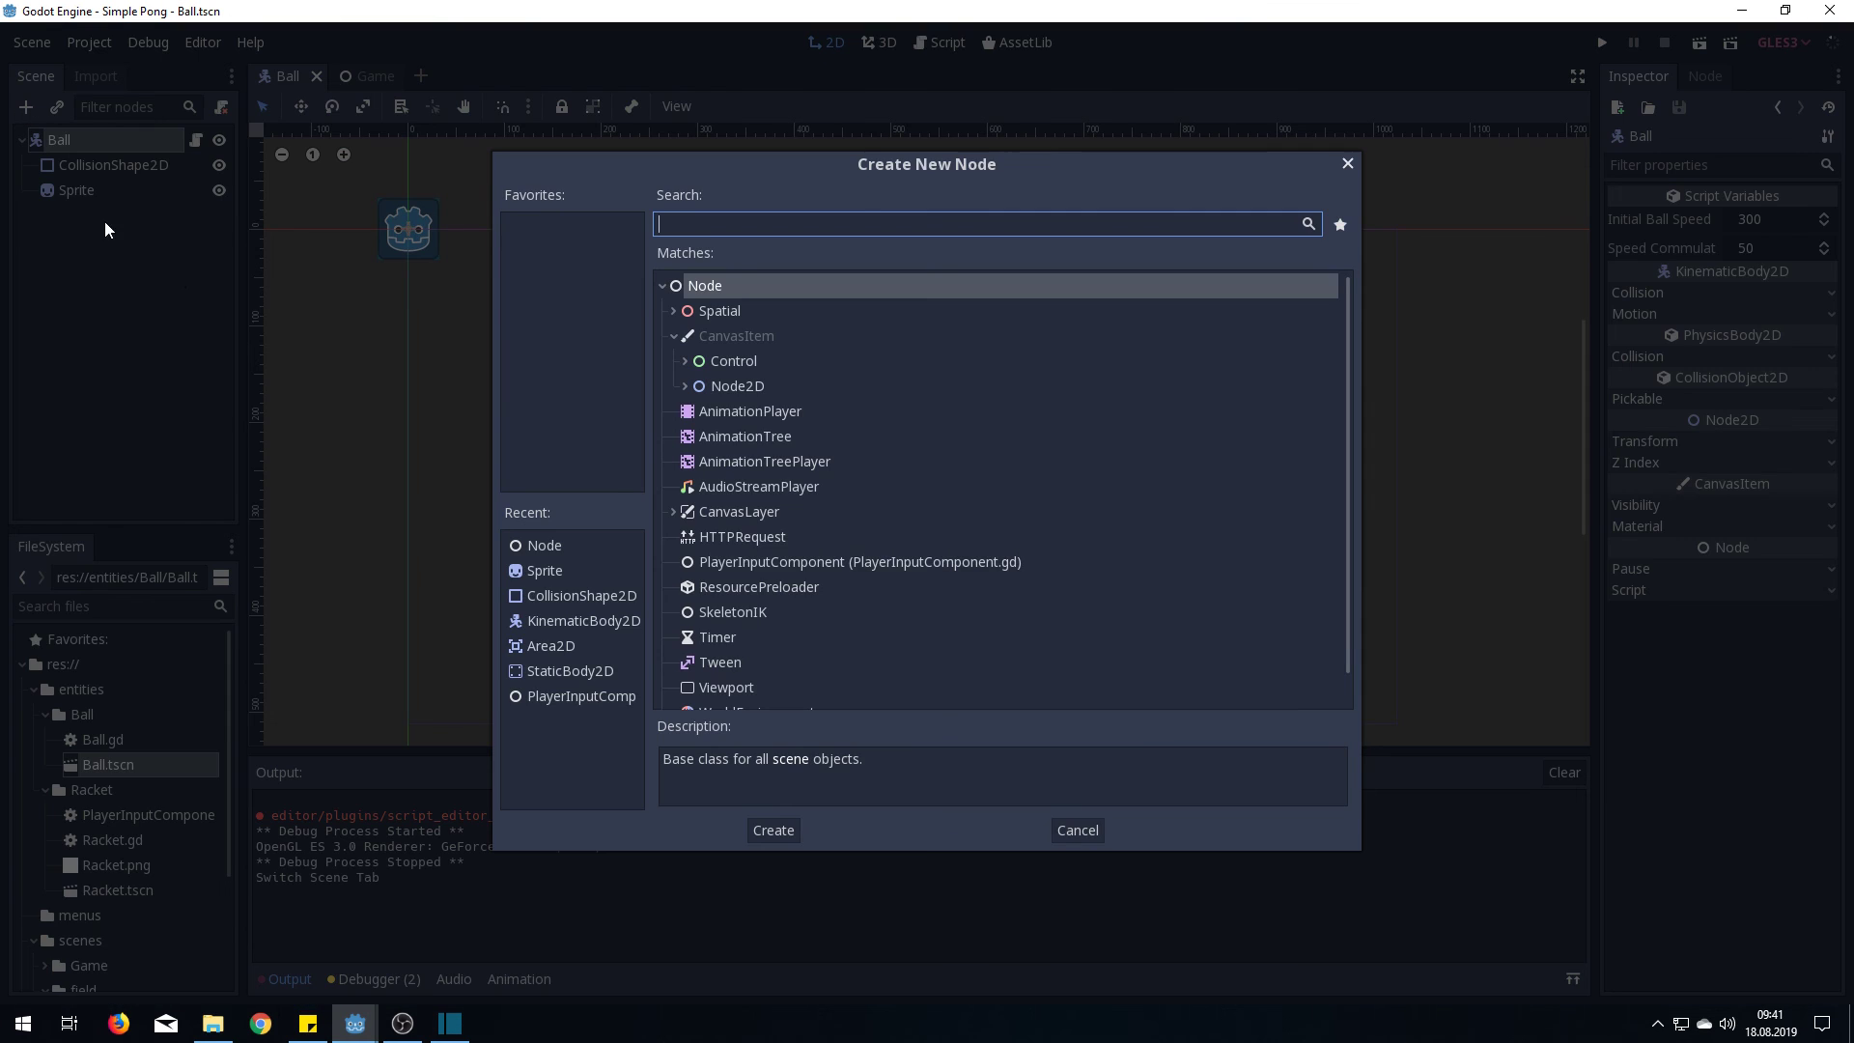
{"action": "double_click", "coordinate": [752, 488]}
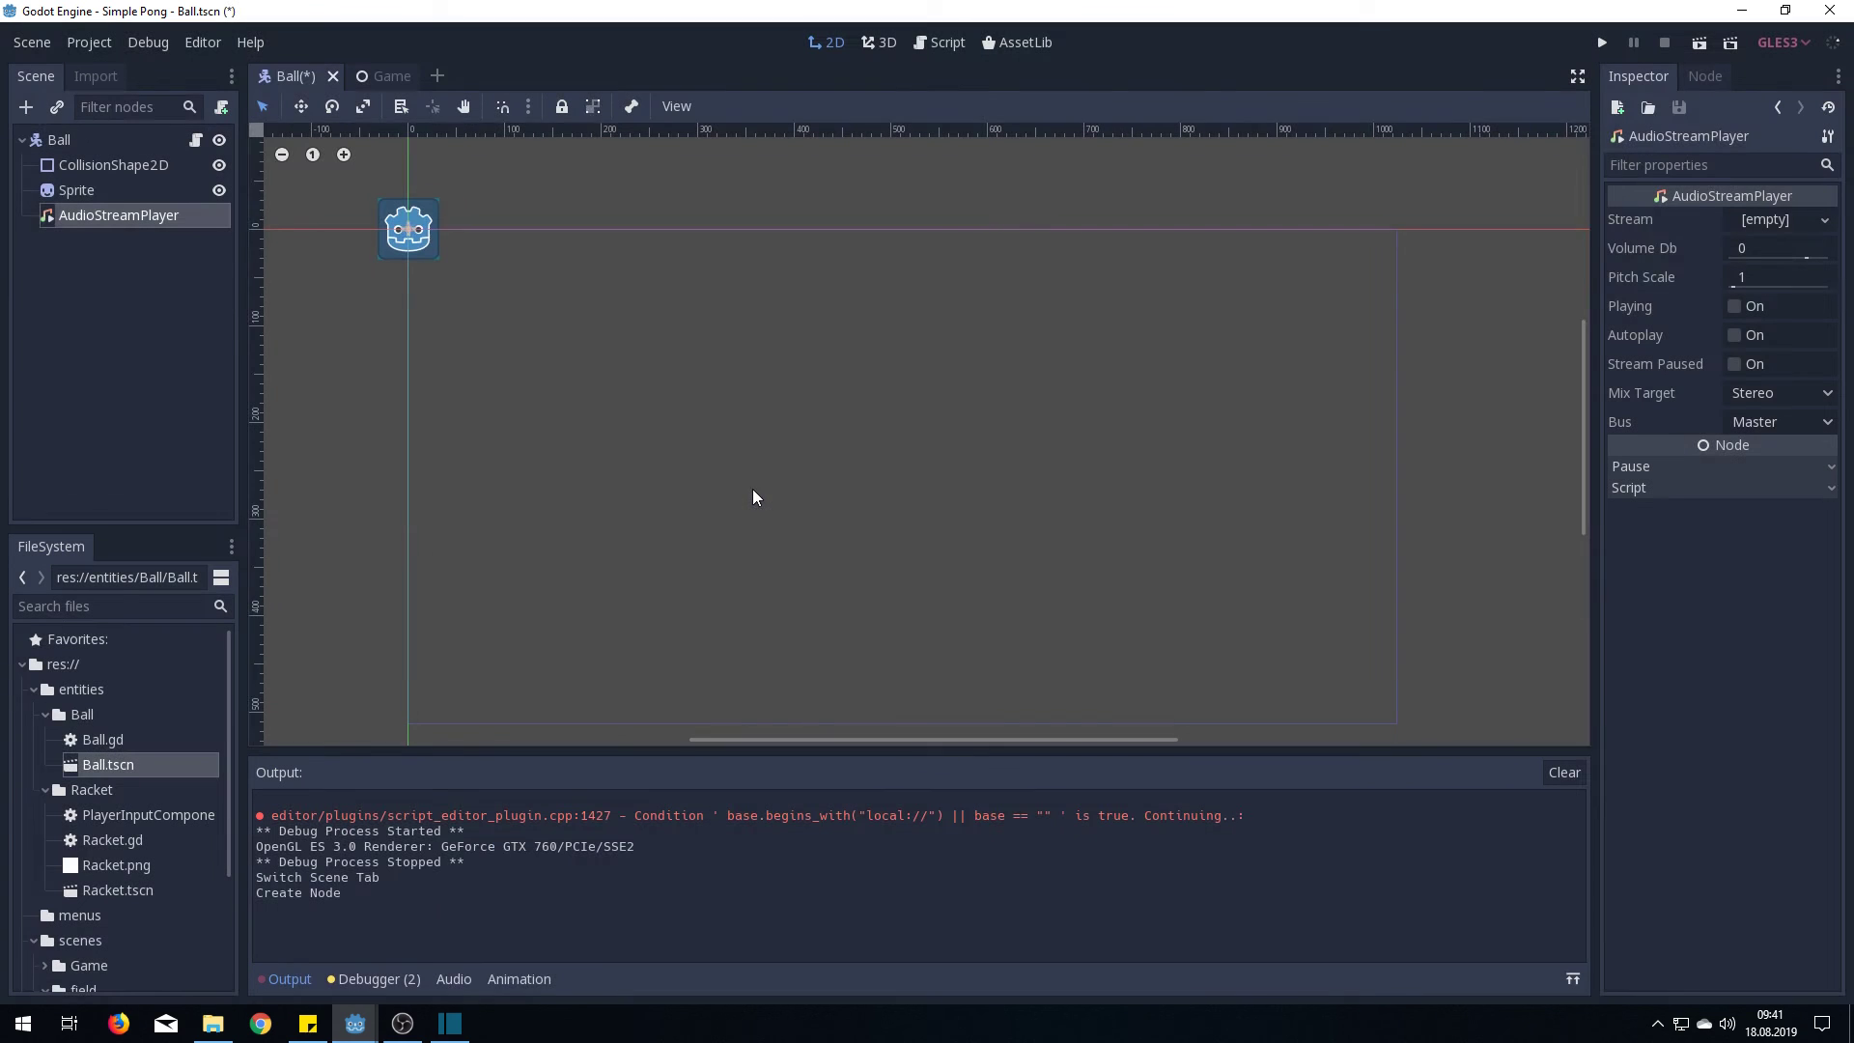
{"action": "right_click", "coordinate": [143, 228]}
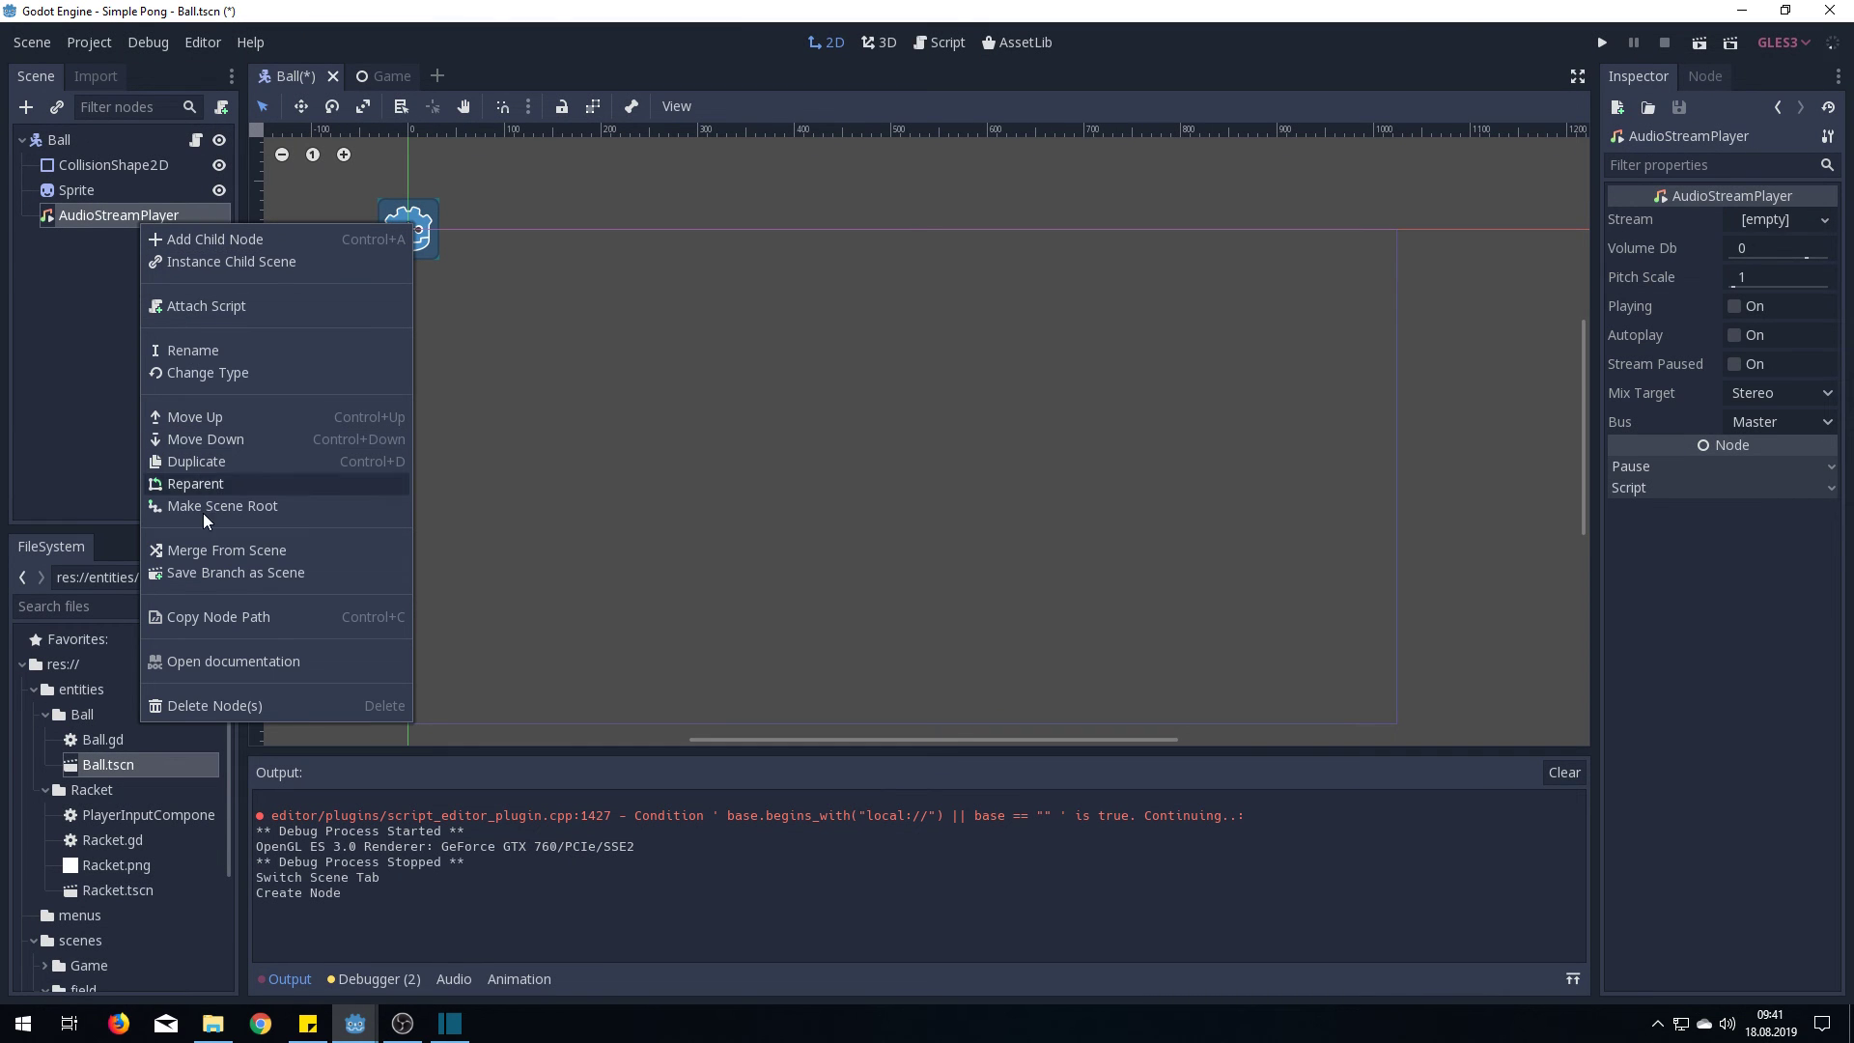
{"action": "left_click", "coordinate": [202, 464]}
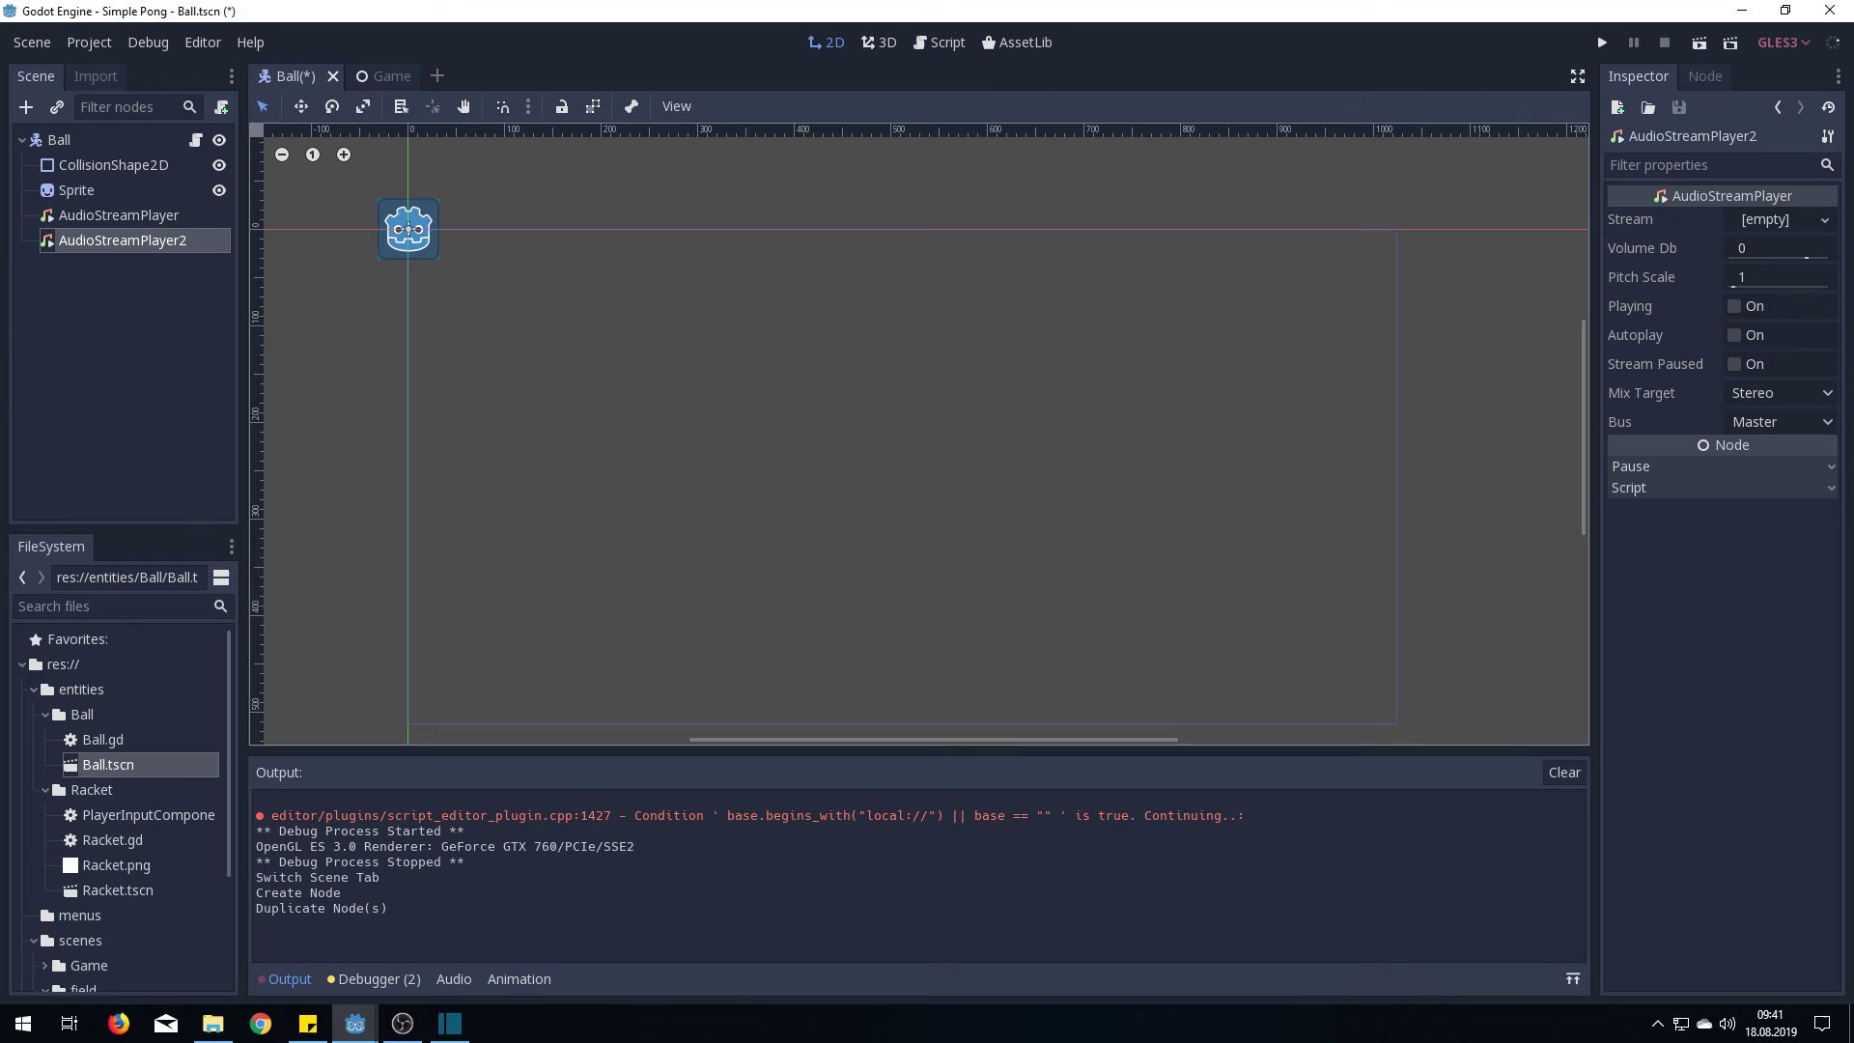
Import PongRacket.wav and PongWall.wav from Explorer into the Ball folder
{"action": "left_click", "coordinate": [213, 1023]}
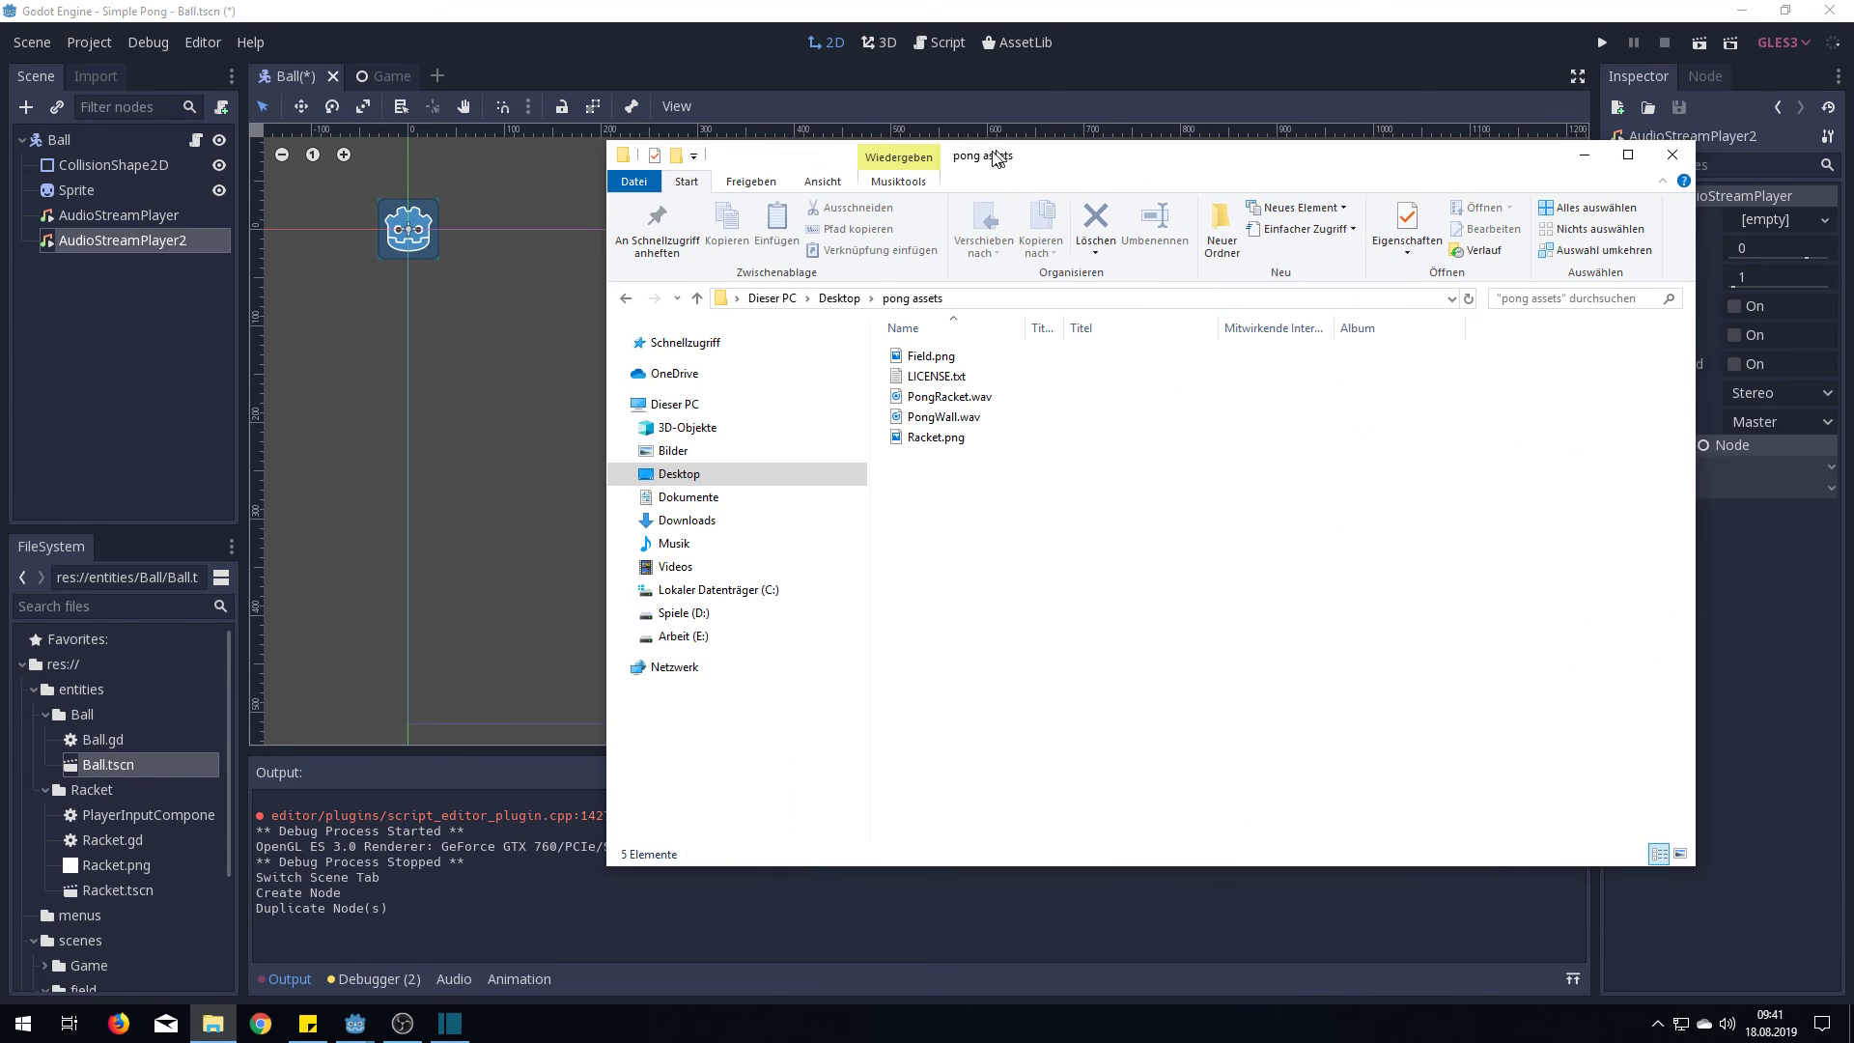
{"action": "left_click_drag", "start_coordinate": [995, 156], "coordinate": [932, 160]}
{"action": "left_click", "coordinate": [934, 406]}
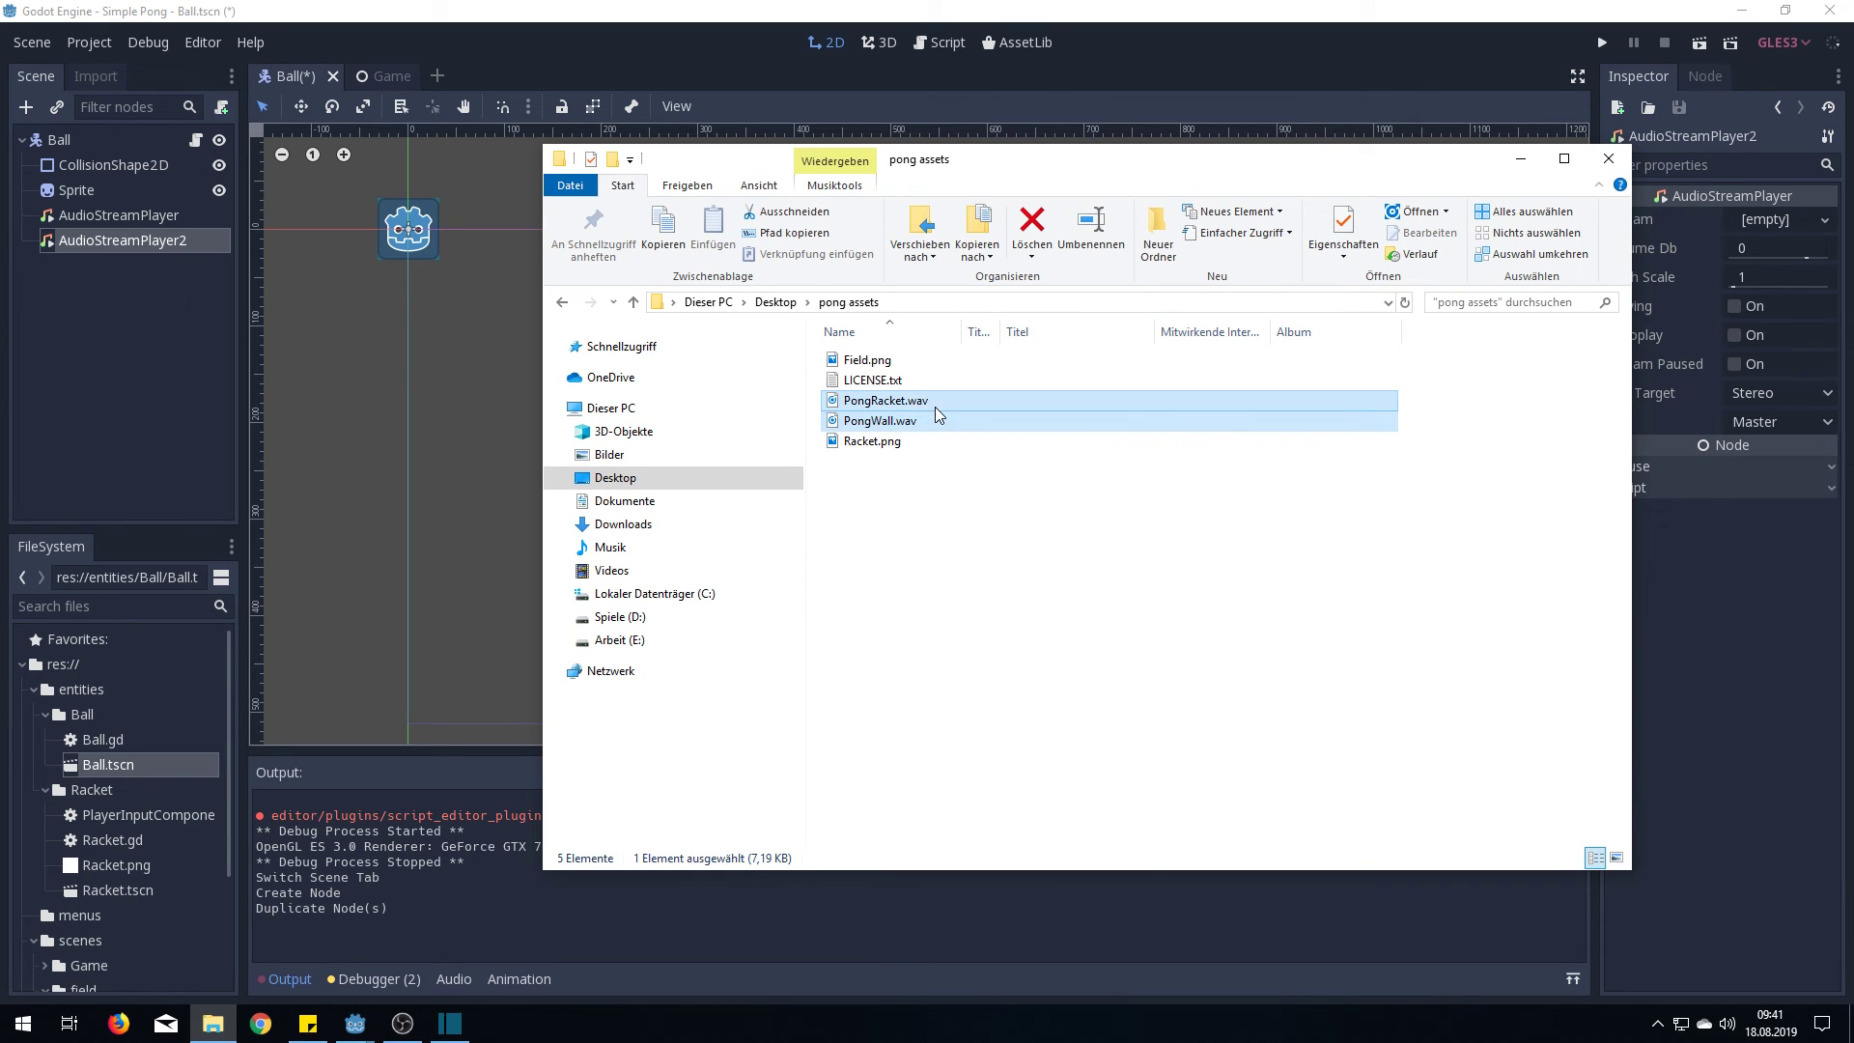
{"action": "left_click", "coordinate": [934, 413], "text": "shift"}
{"action": "left_click_drag", "start_coordinate": [935, 412], "coordinate": [90, 716]}
Assign PongRacket.wav and PongWall.wav as the two audio players' Stream properties
{"action": "left_click", "coordinate": [999, 182]}
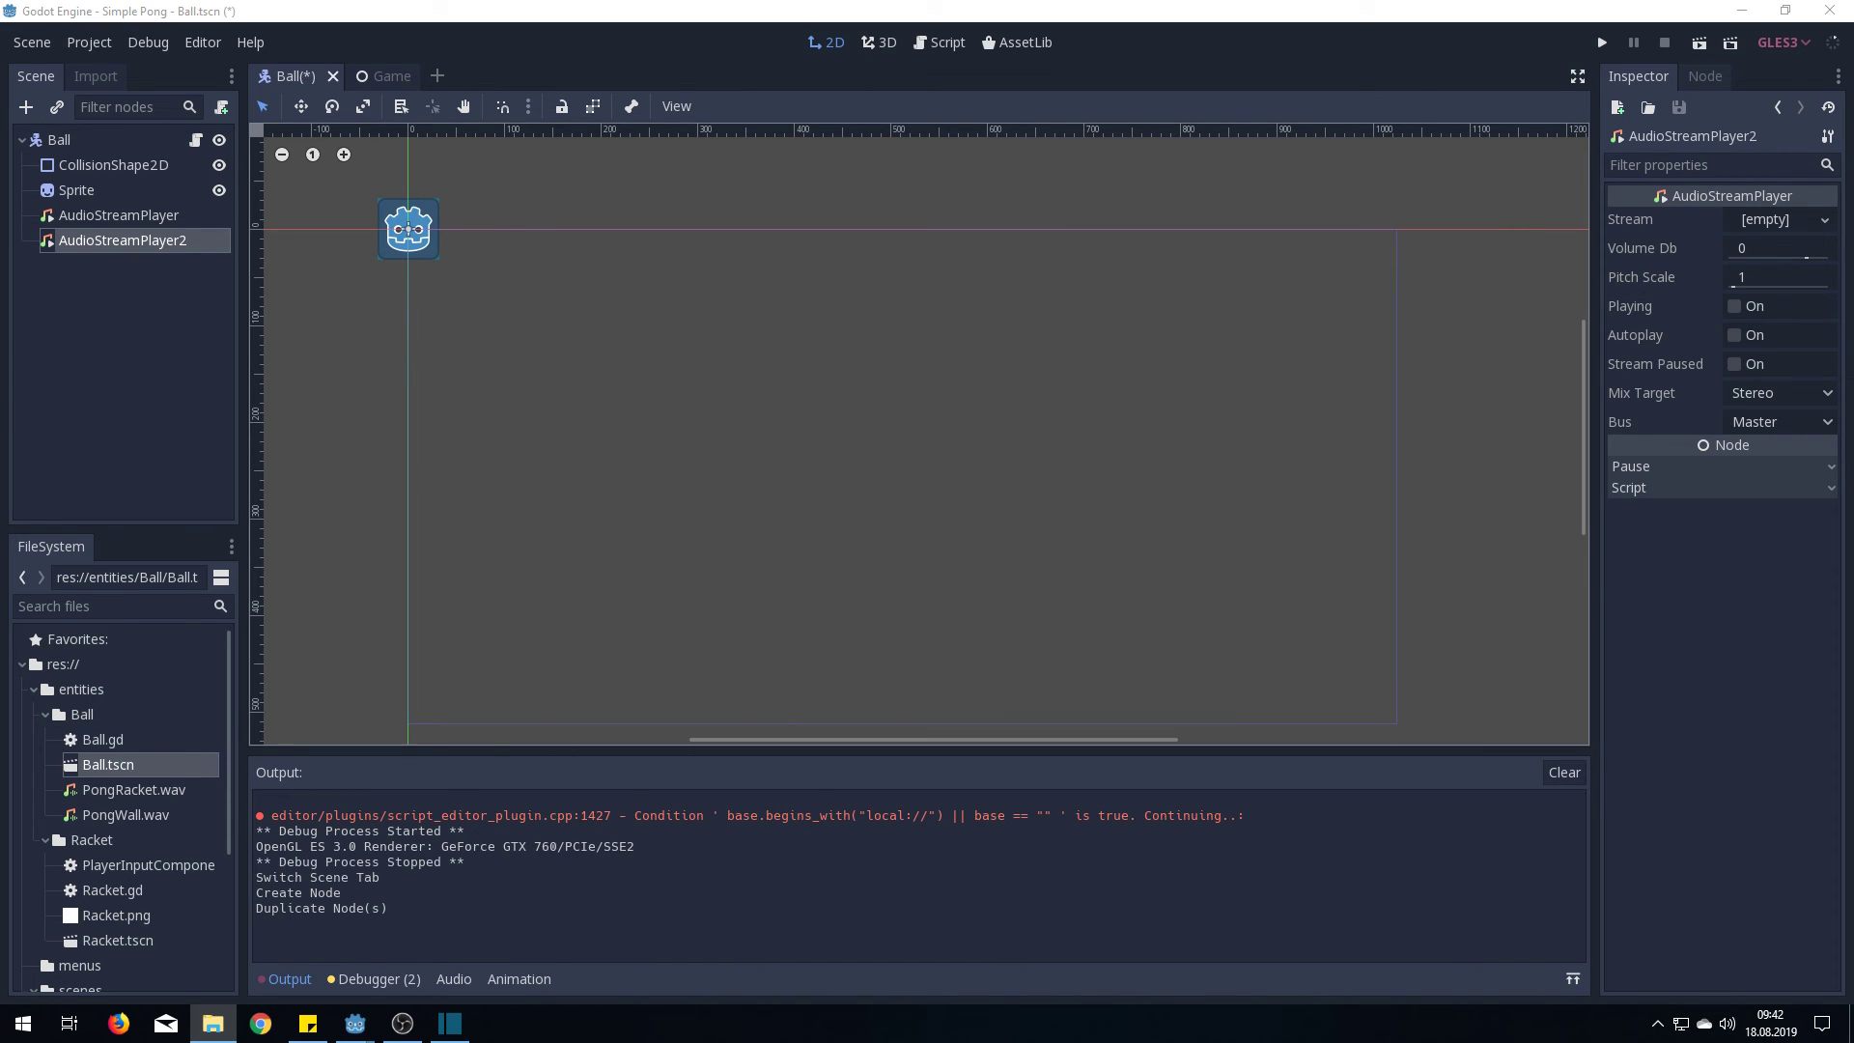
{"action": "left_click", "coordinate": [118, 215]}
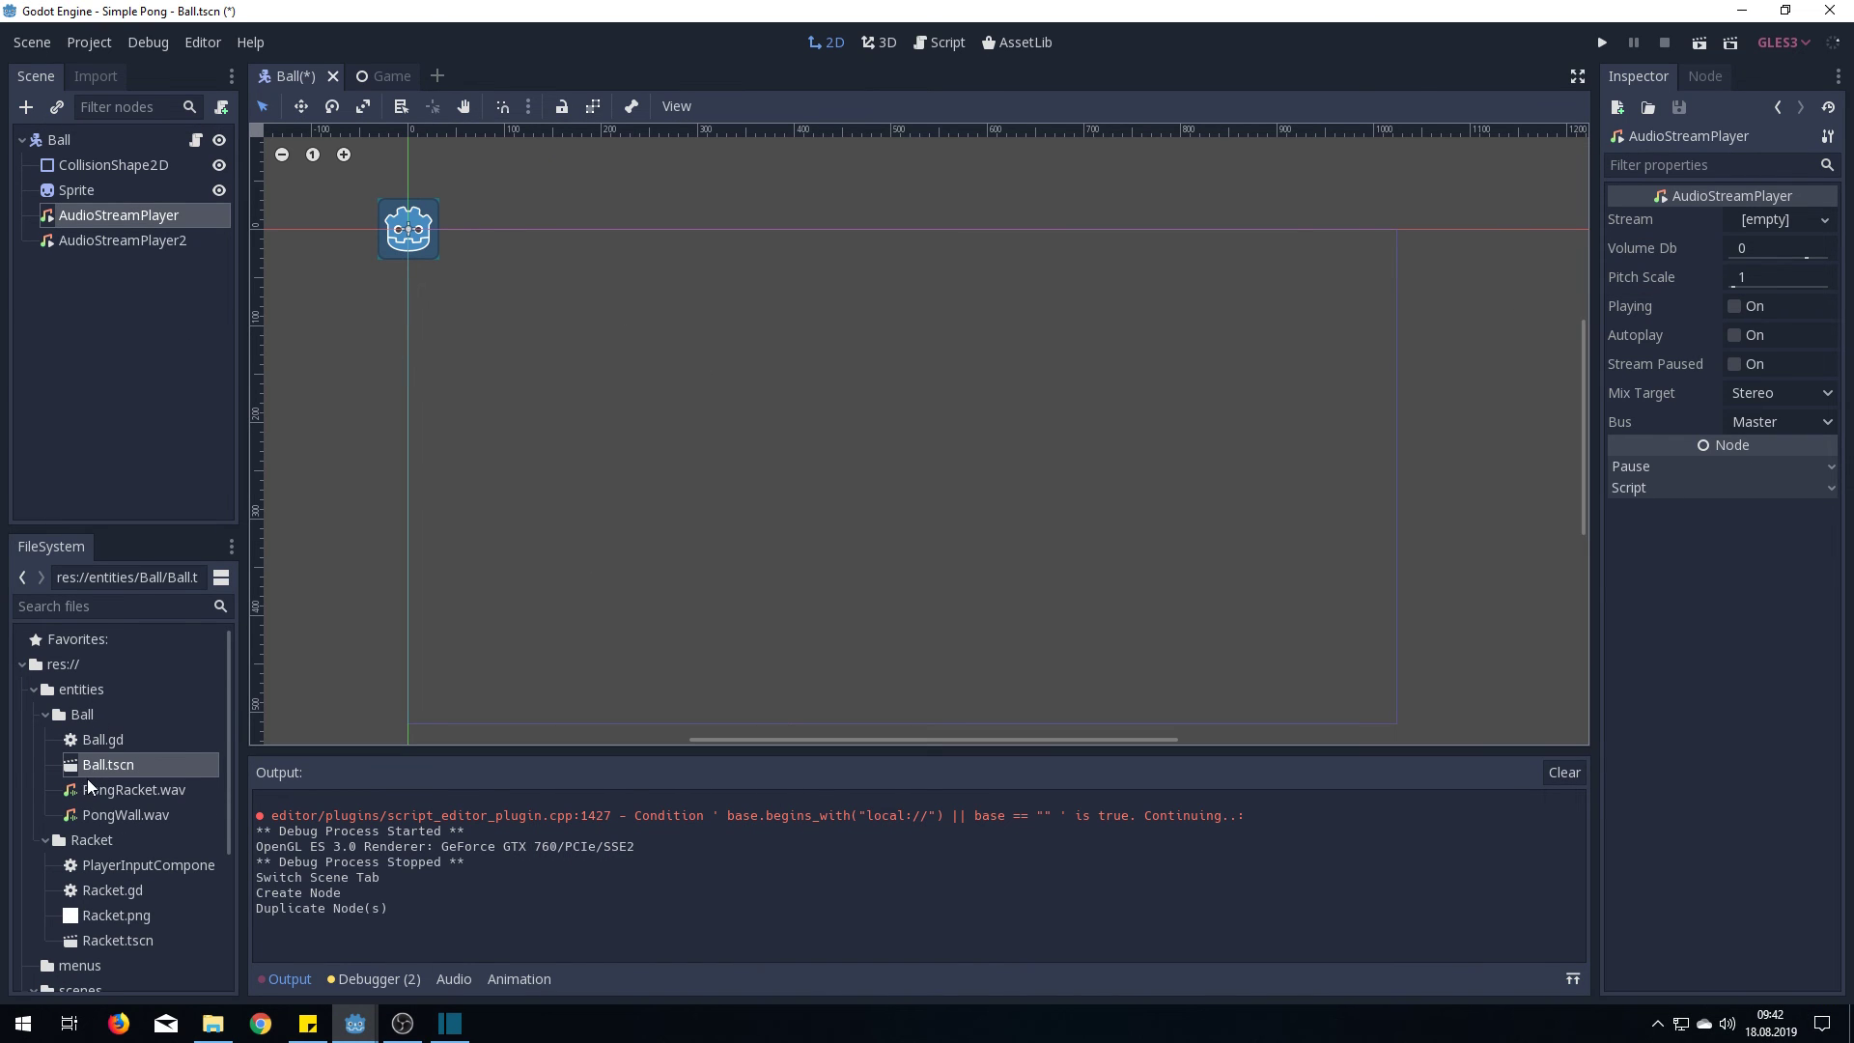
{"action": "left_click_drag", "start_coordinate": [101, 790], "coordinate": [1764, 232]}
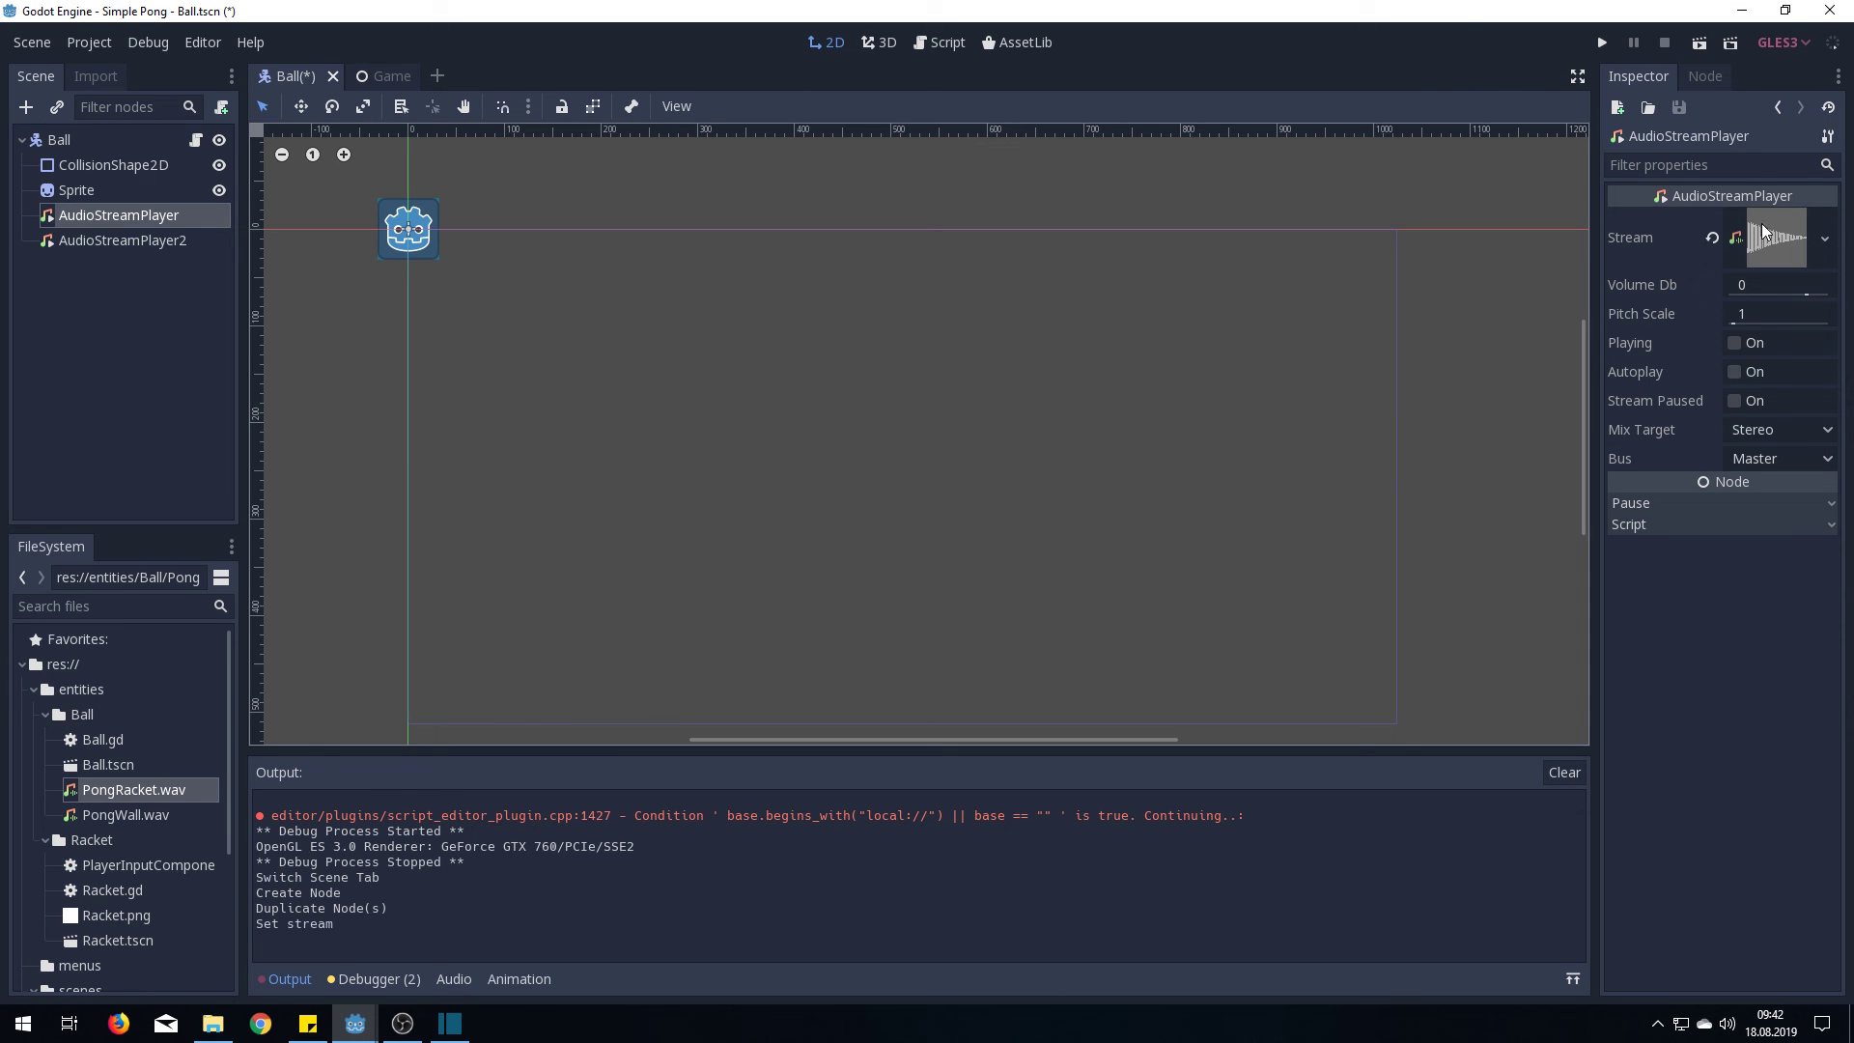
{"action": "left_click", "coordinate": [122, 238]}
{"action": "mouse_move", "coordinate": [86, 813]}
{"action": "left_mouse_down"}
{"action": "mouse_move", "coordinate": [1109, 555]}
{"action": "mouse_move", "coordinate": [1760, 220]}
{"action": "left_mouse_up"}
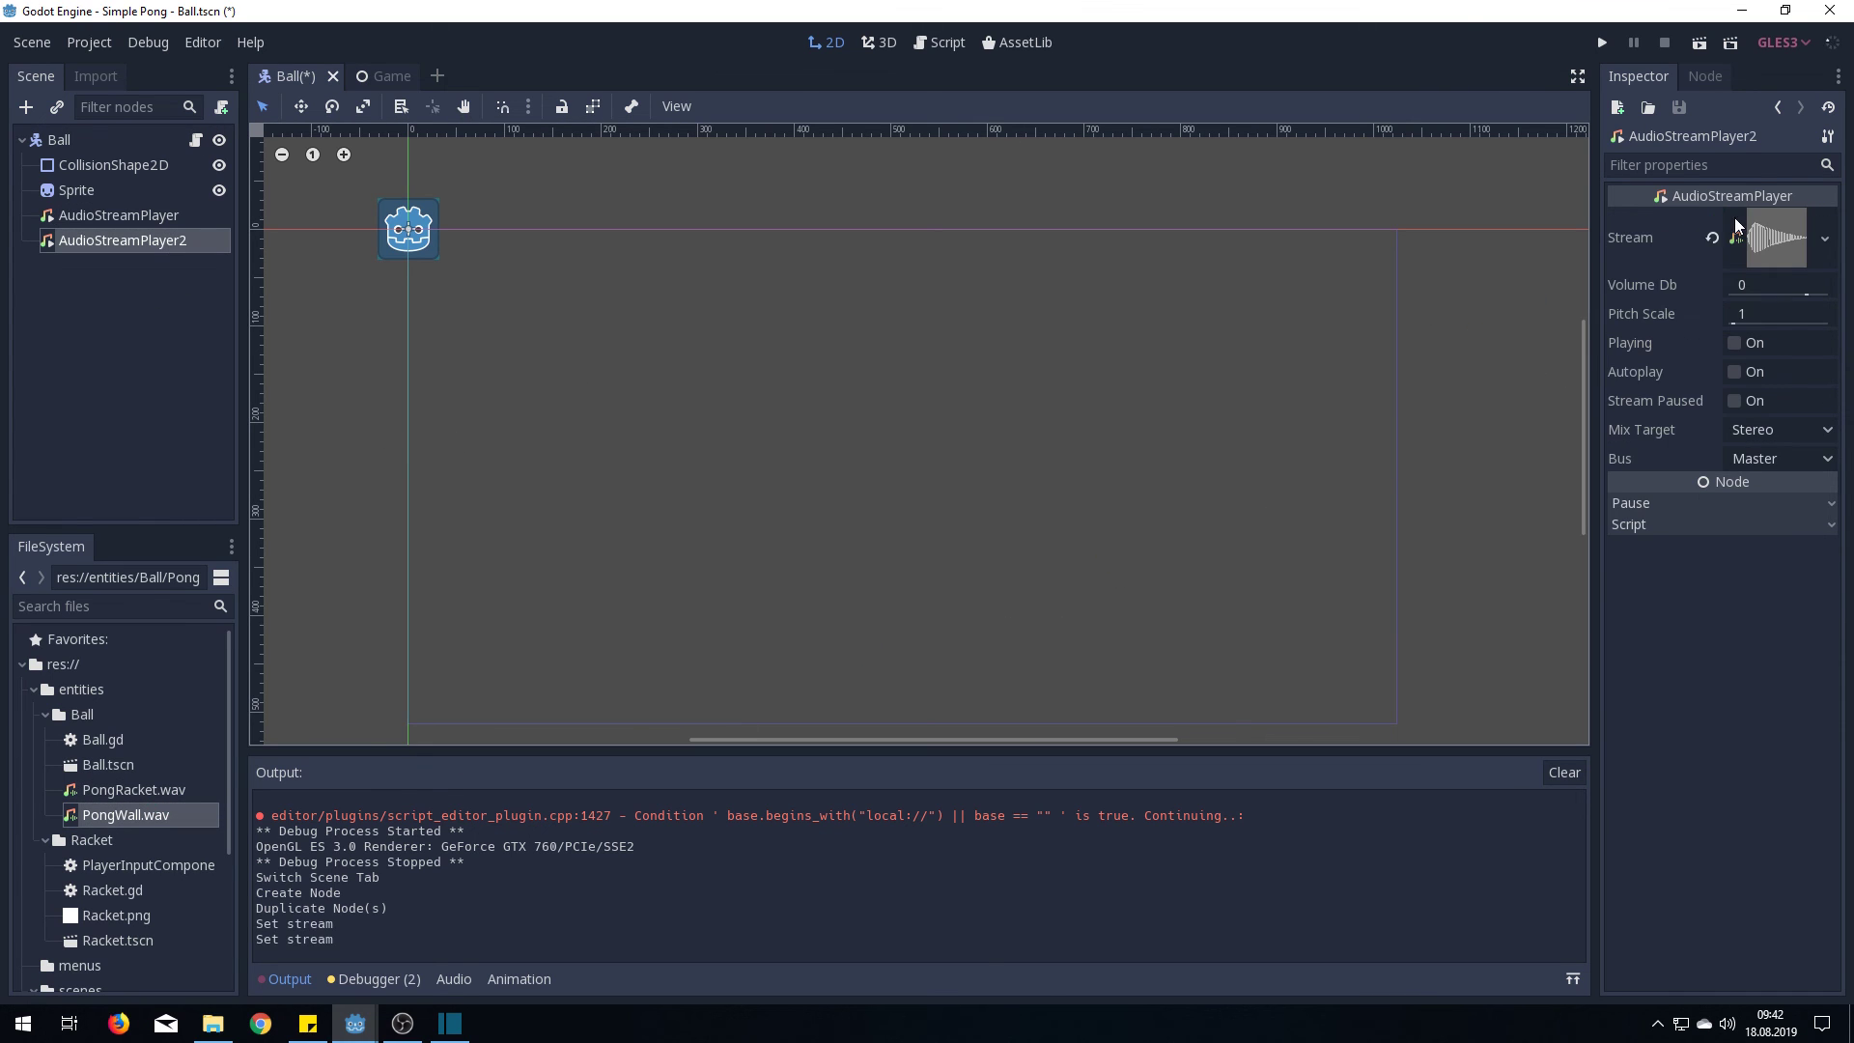
Rename the audio players RacketSound and WallSound
{"action": "double_click", "coordinate": [107, 218]}
{"action": "type", "text": "Rack"}
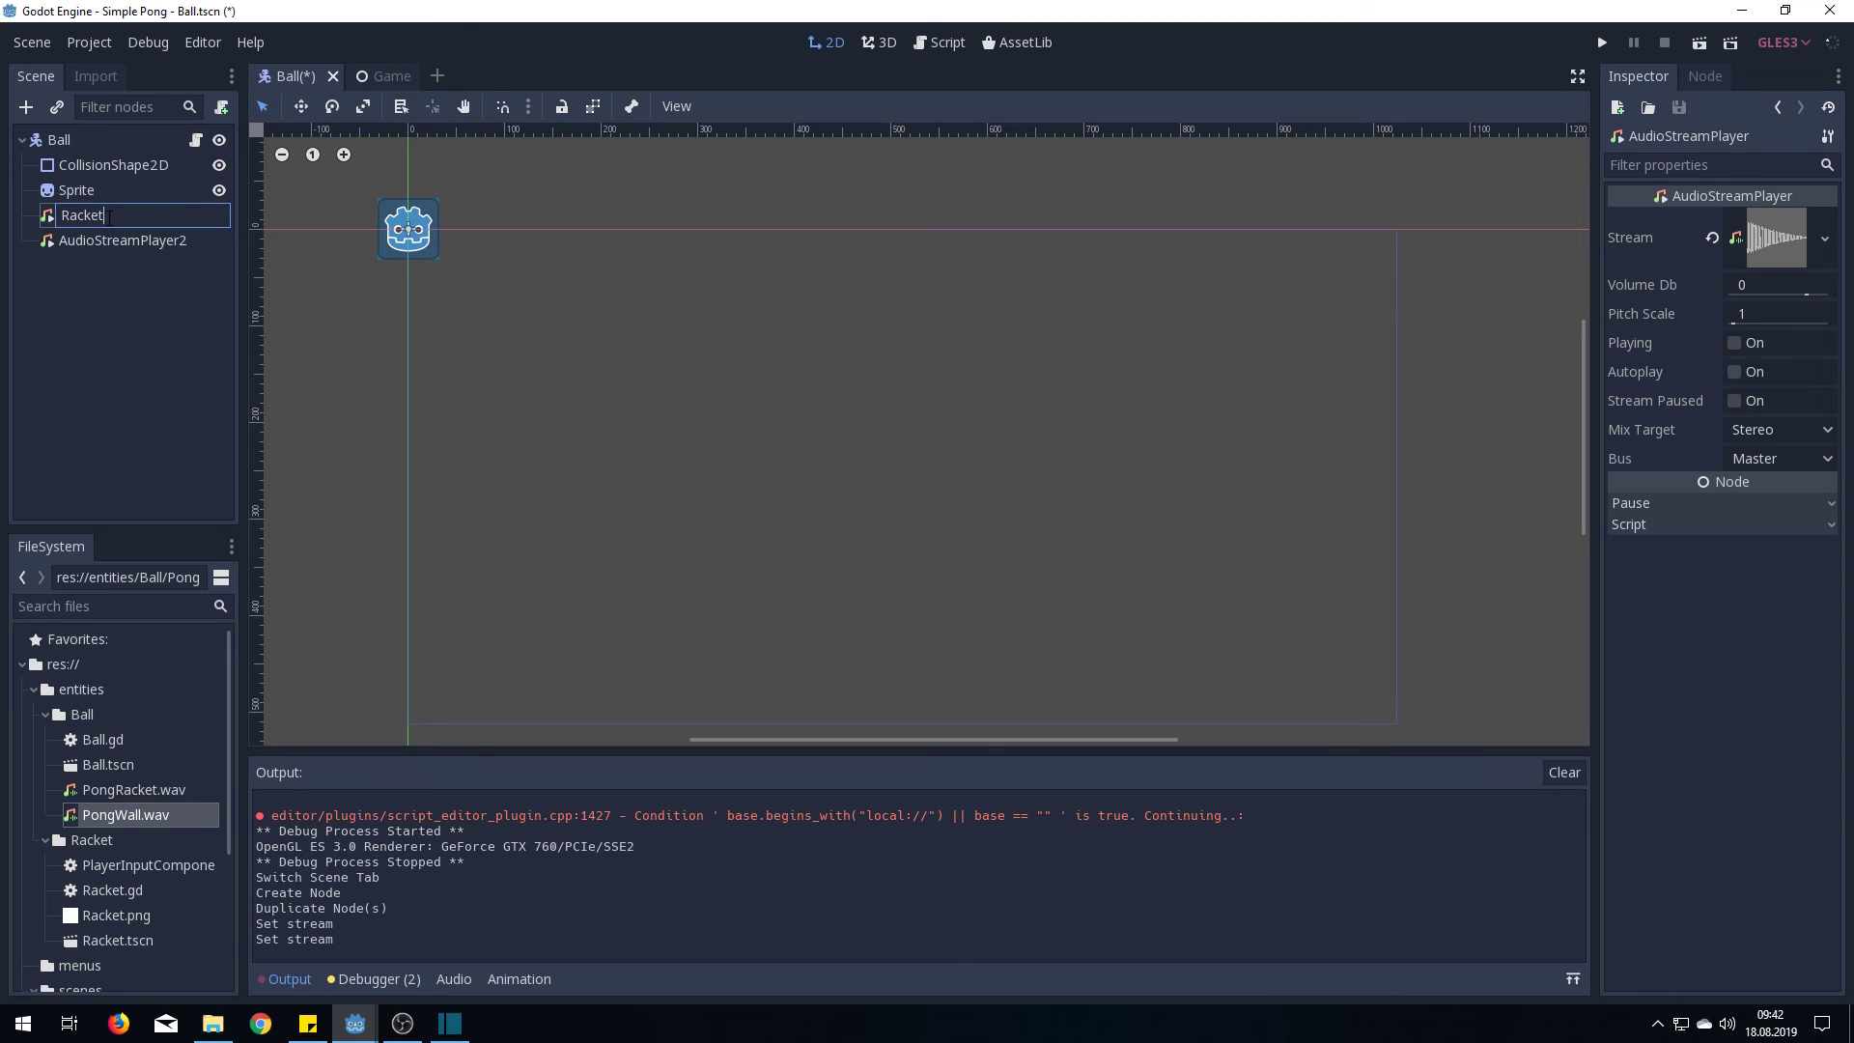
{"action": "type", "text": "et"}
{"action": "key", "text": "BackSpace"}
{"action": "type", "text": "S"}
{"action": "type", "text": "tSo"}
{"action": "type", "text": "und"}
{"action": "key", "text": "Return"}
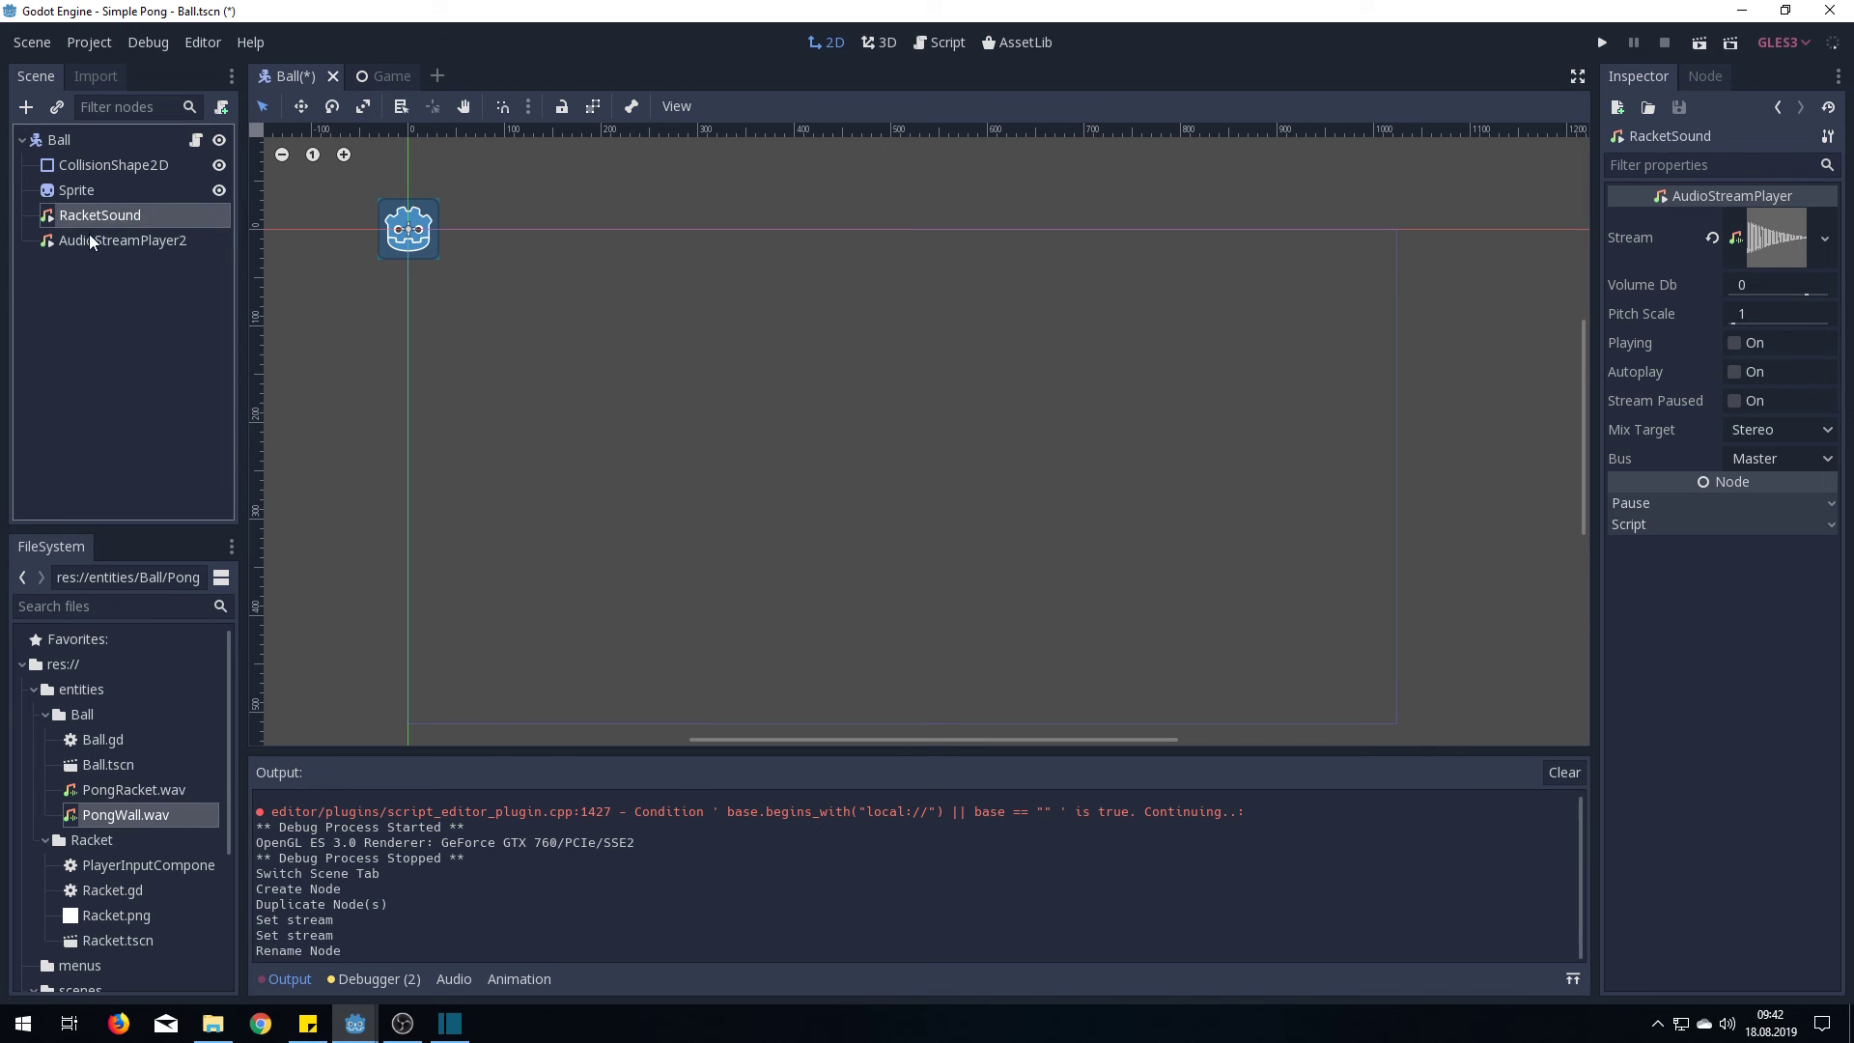
{"action": "double_click", "coordinate": [90, 242]}
{"action": "type", "text": "Wall"}
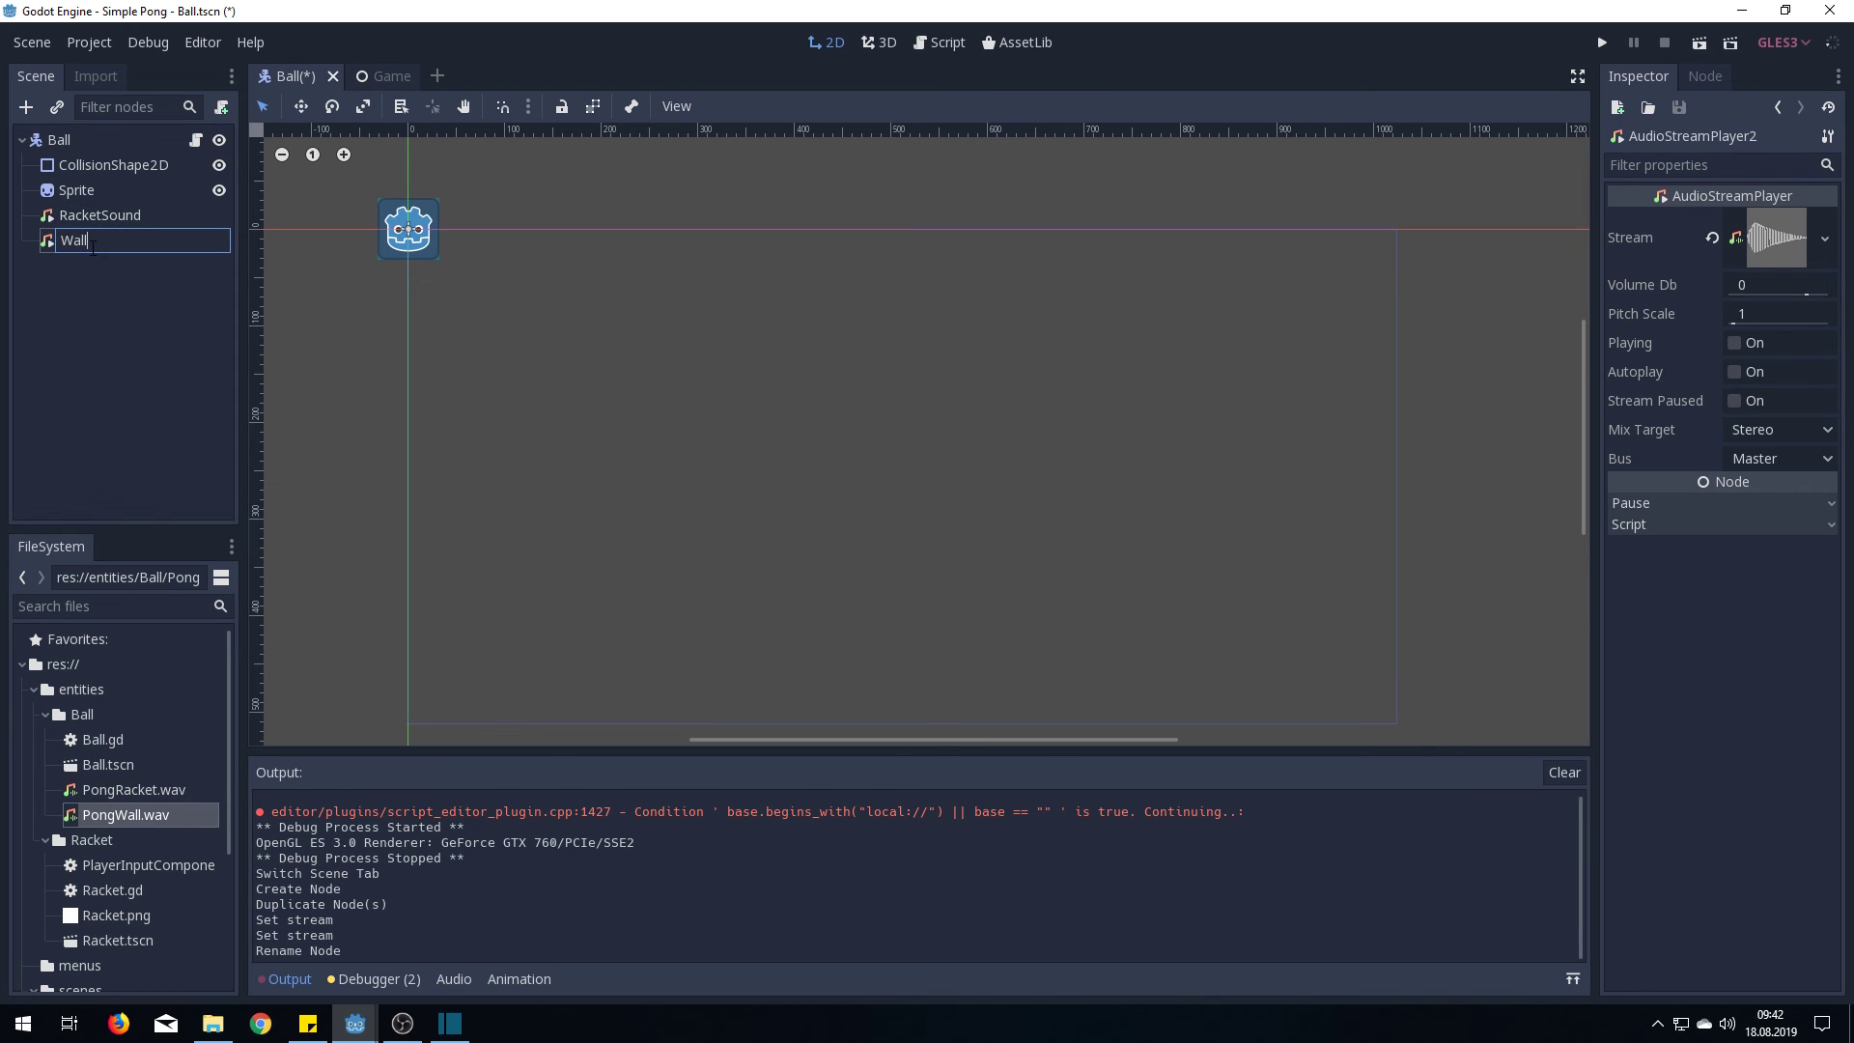
{"action": "type", "text": "Sound"}
{"action": "key", "text": "Return"}
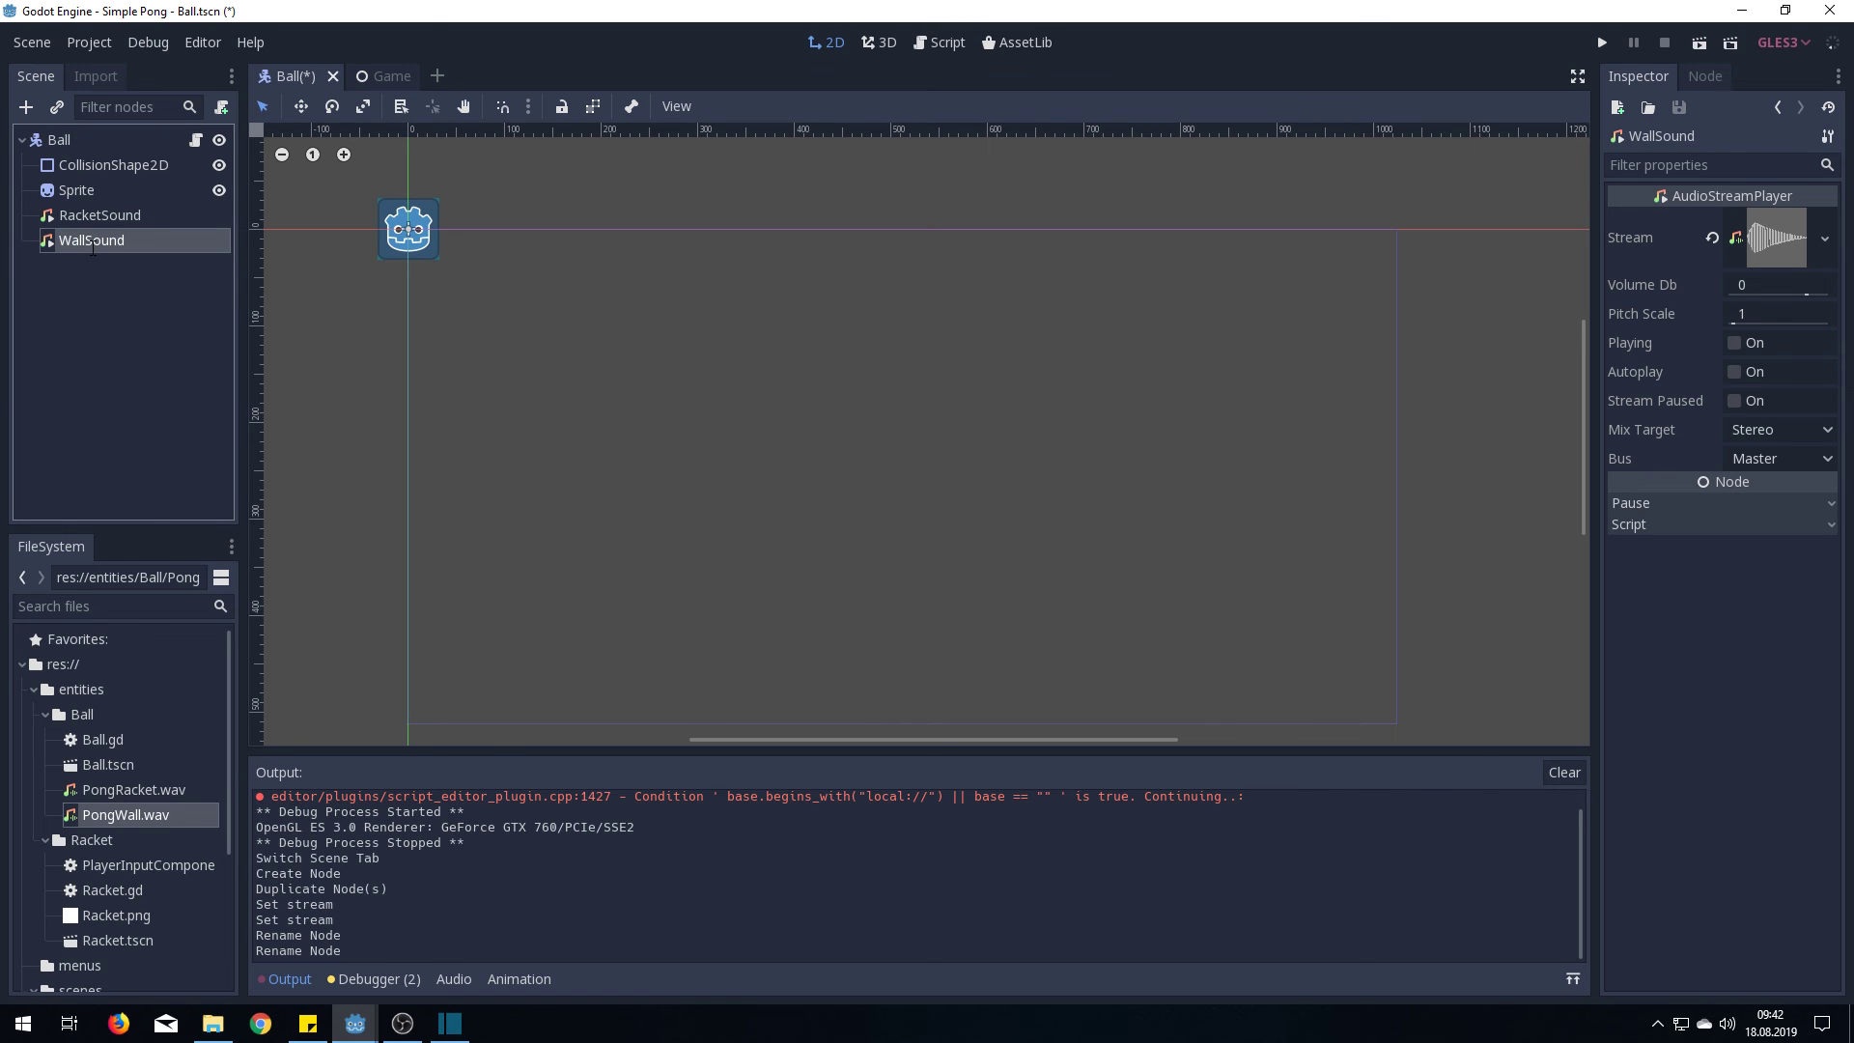
Add $RacketSound.play() after the hitcounter line, plus an else branch calling $WallSound.play()
{"action": "left_click", "coordinate": [944, 42]}
{"action": "left_click", "coordinate": [870, 684]}
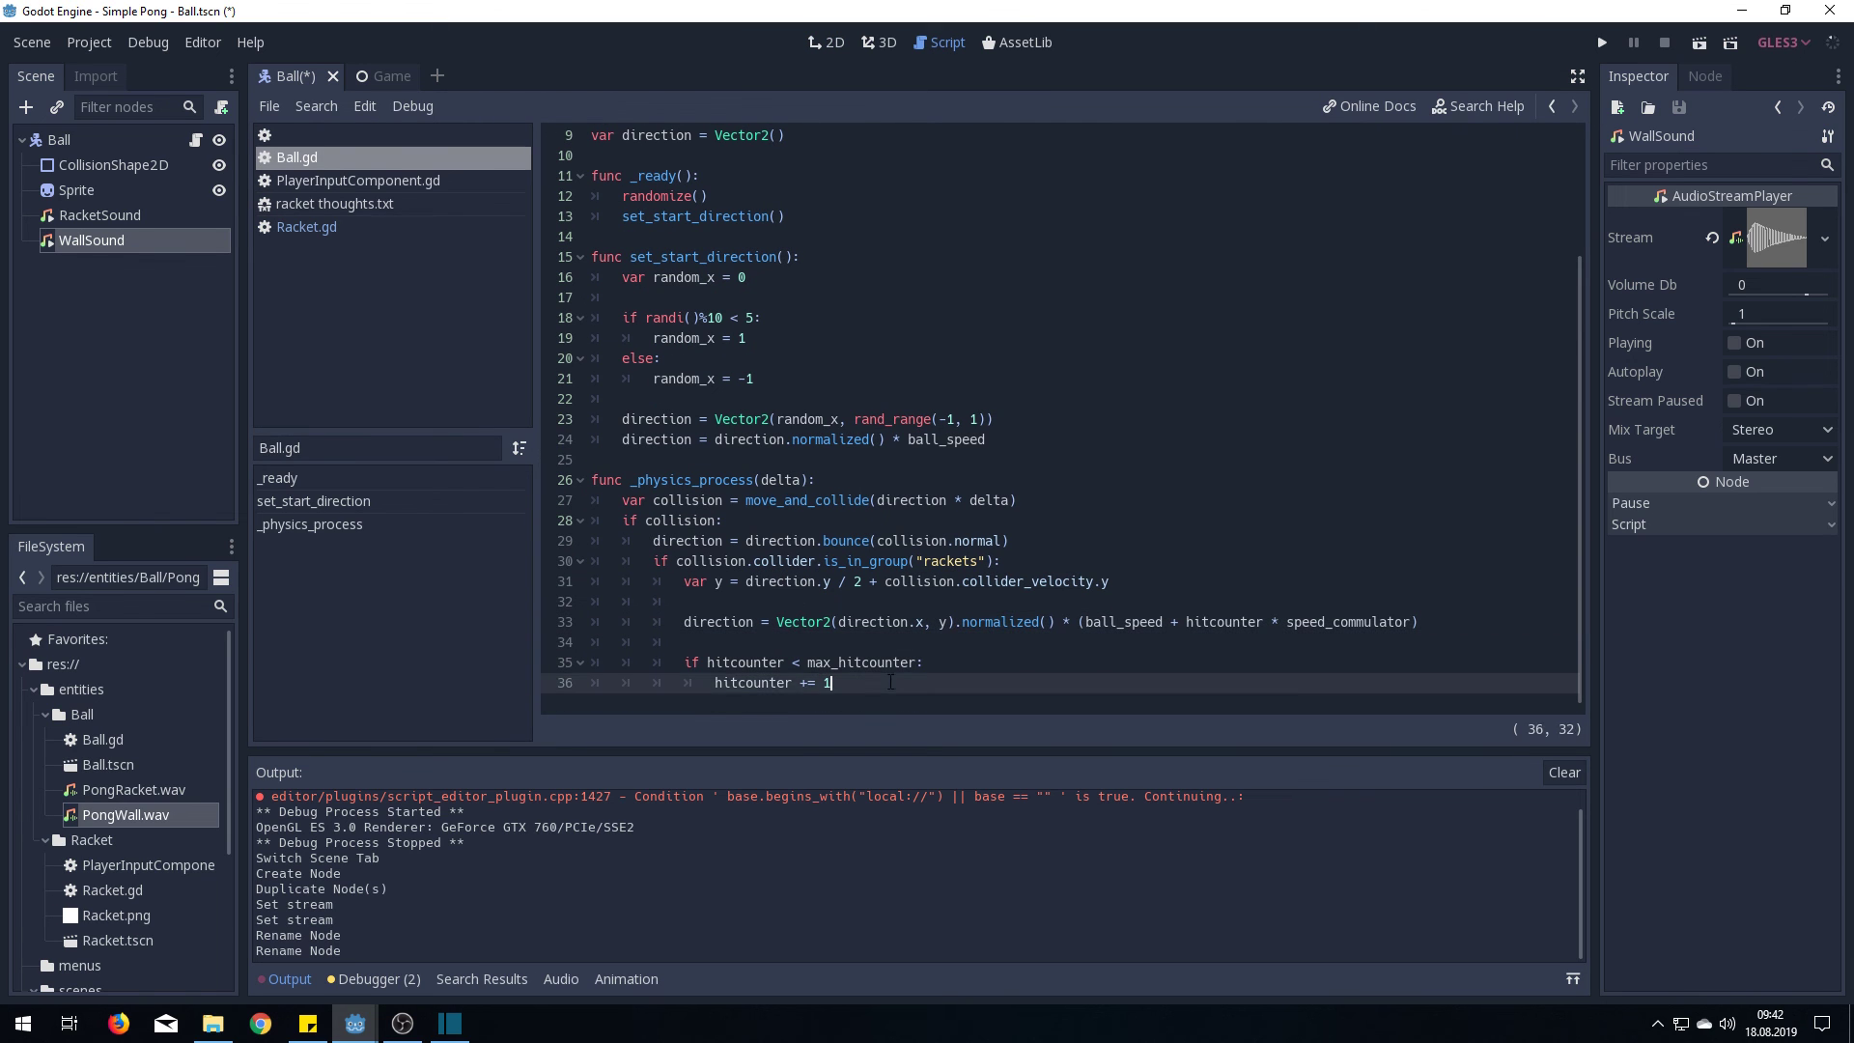
{"action": "key", "text": "Return"}
{"action": "key", "text": "Return"}
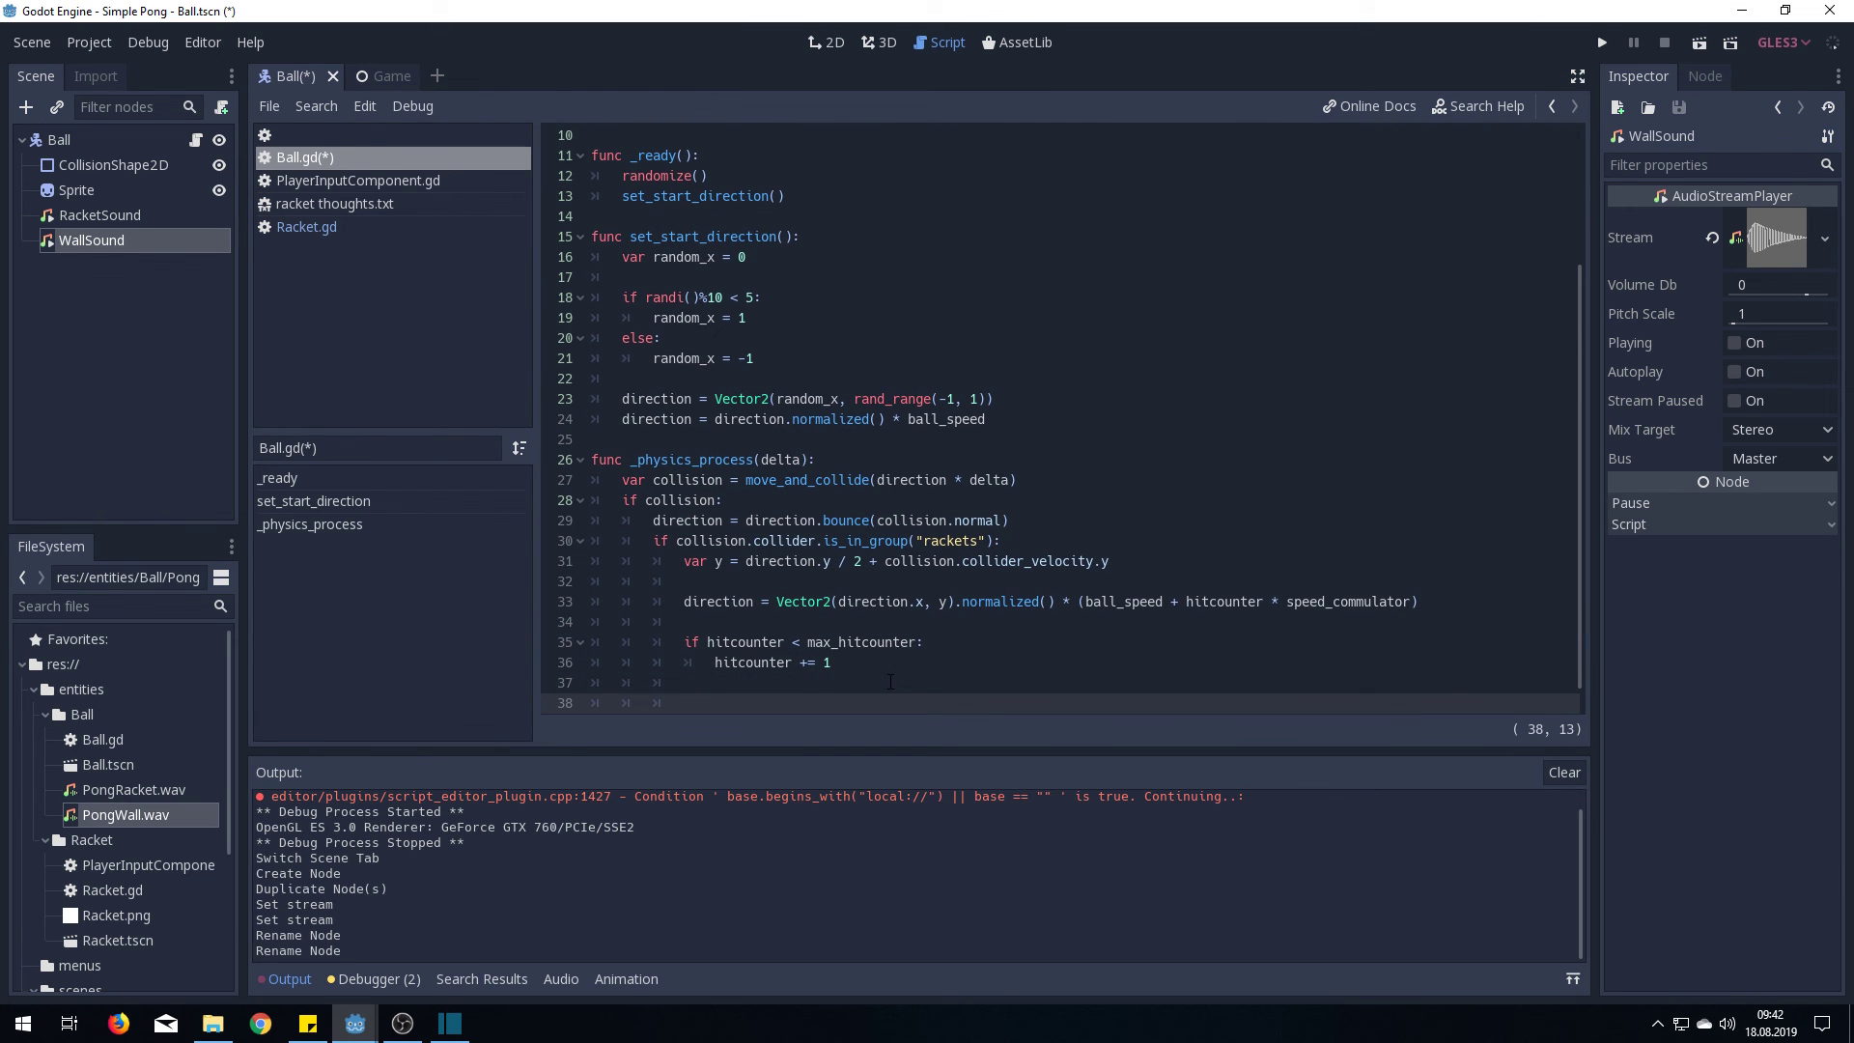
{"action": "type", "text": "$Racket"}
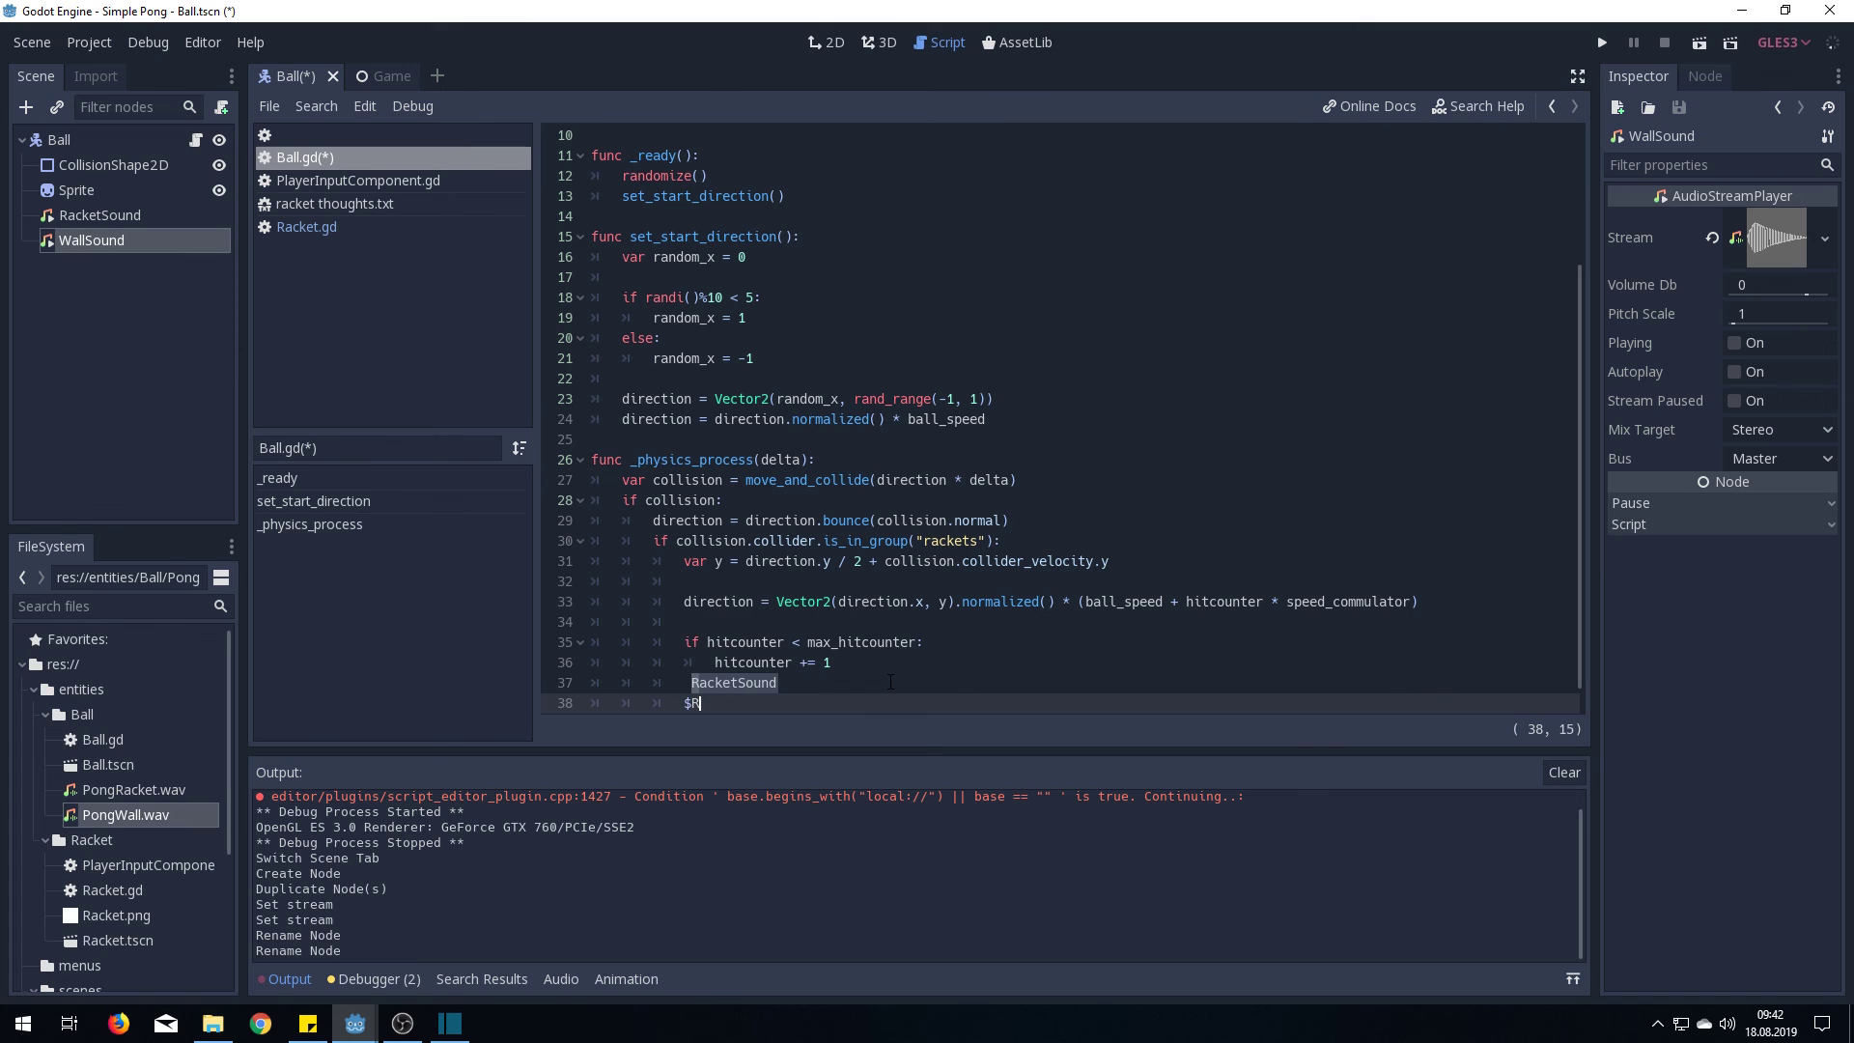
{"action": "key", "text": "Return"}
{"action": "type", "text": "pl"}
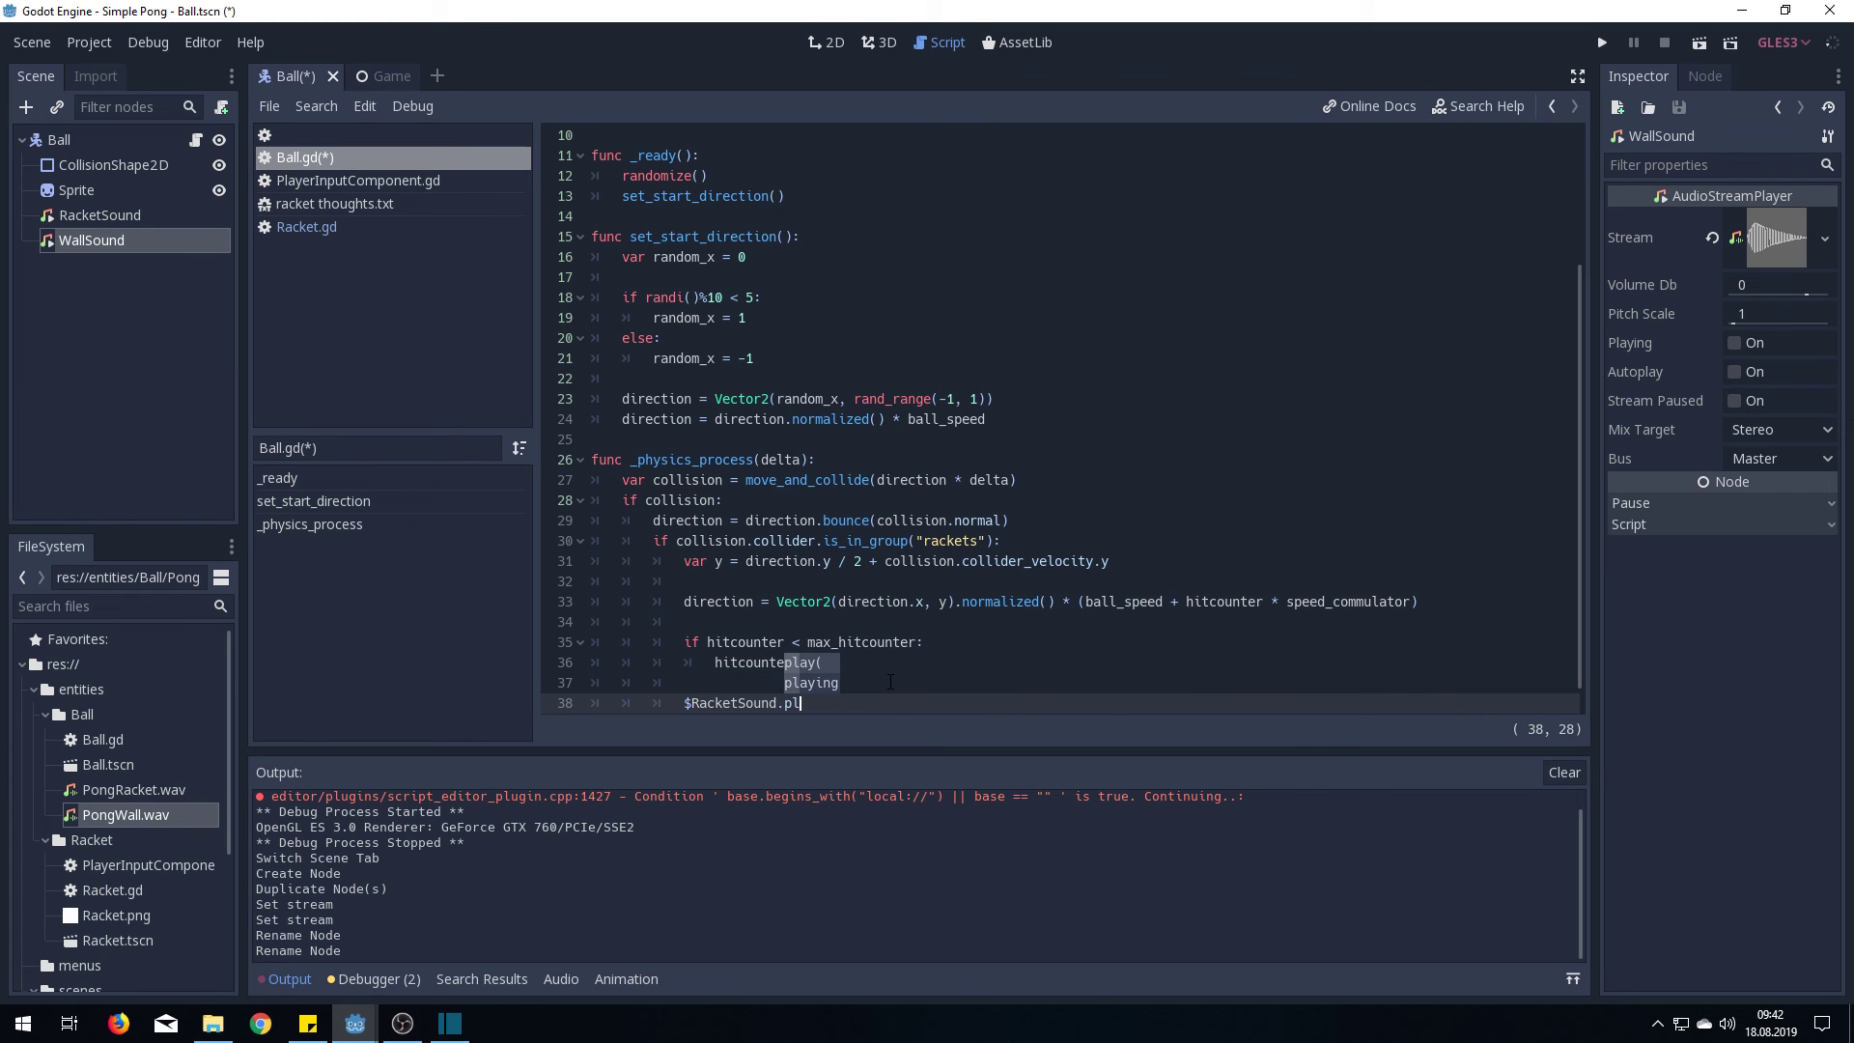
{"action": "key", "text": "Return"}
{"action": "type", "text": ")"}
{"action": "key", "text": "Return"}
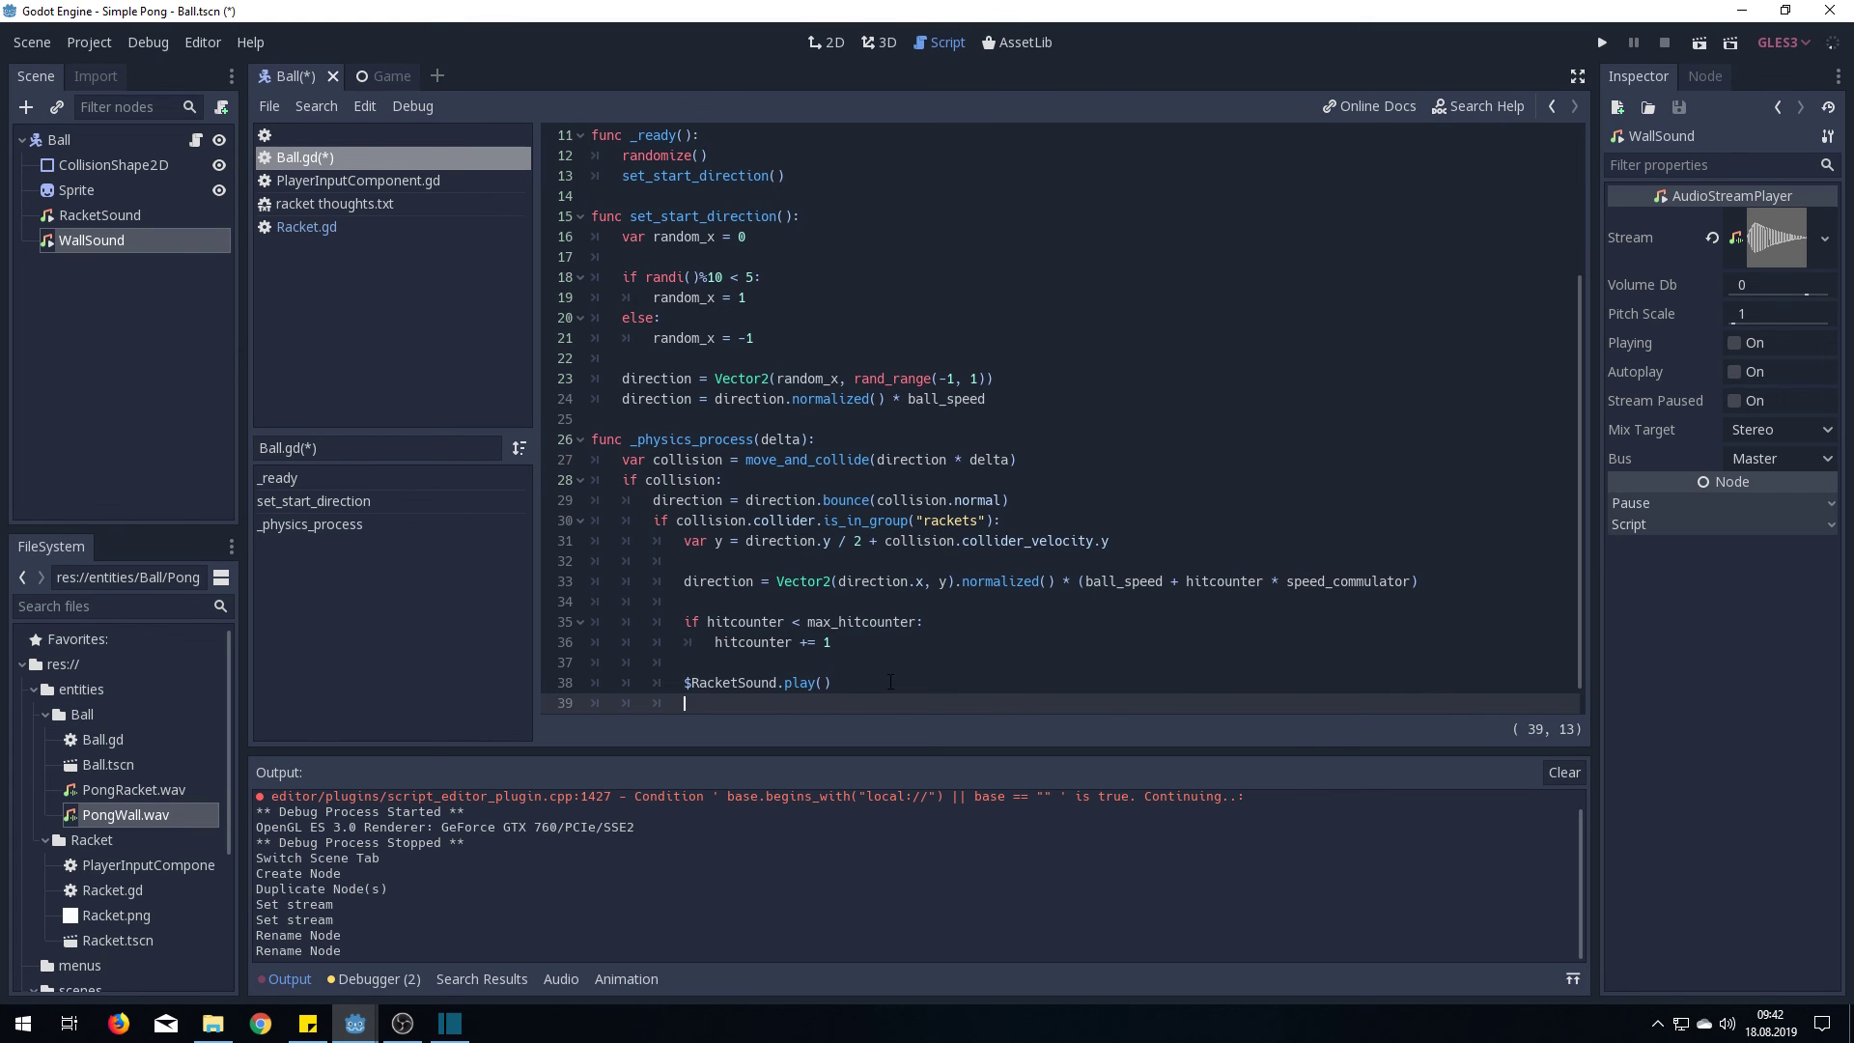
{"action": "key", "text": "BackSpace"}
{"action": "type", "text": "else"}
{"action": "type", "text": ":"}
{"action": "key", "text": "Return"}
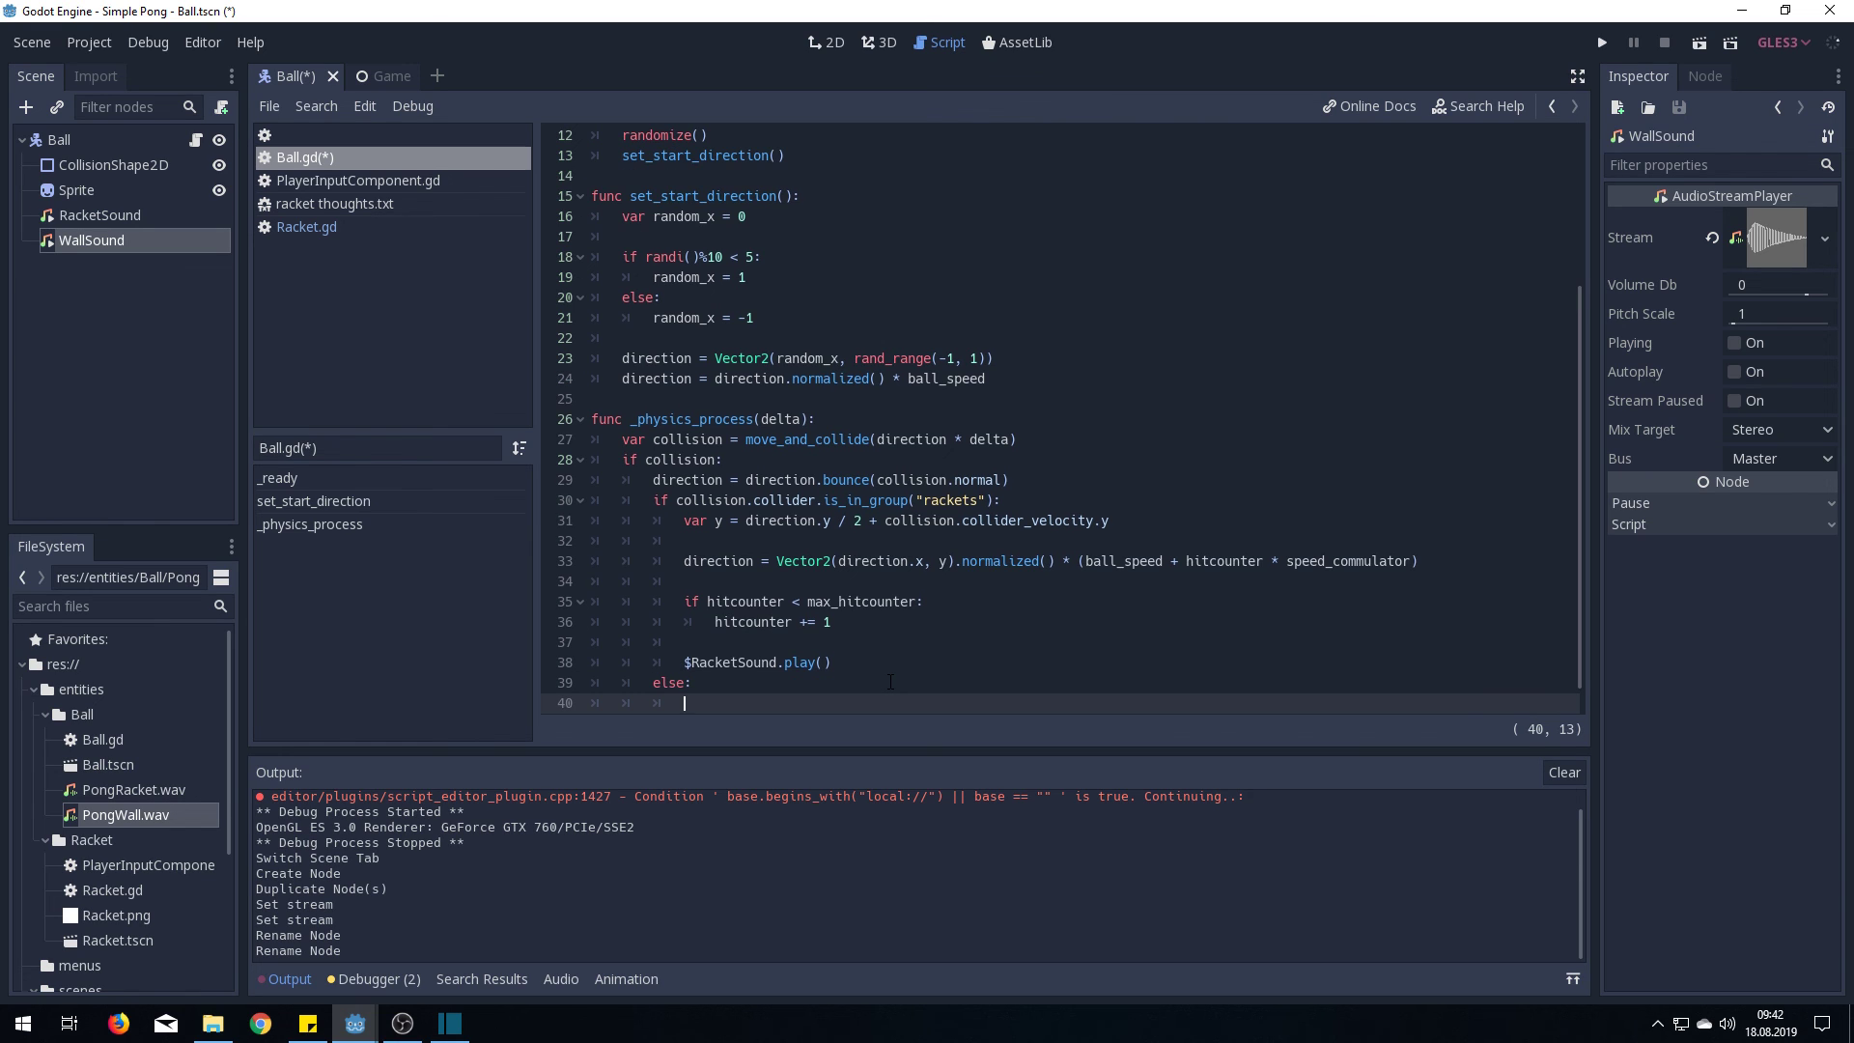
{"action": "type", "text": "$W"}
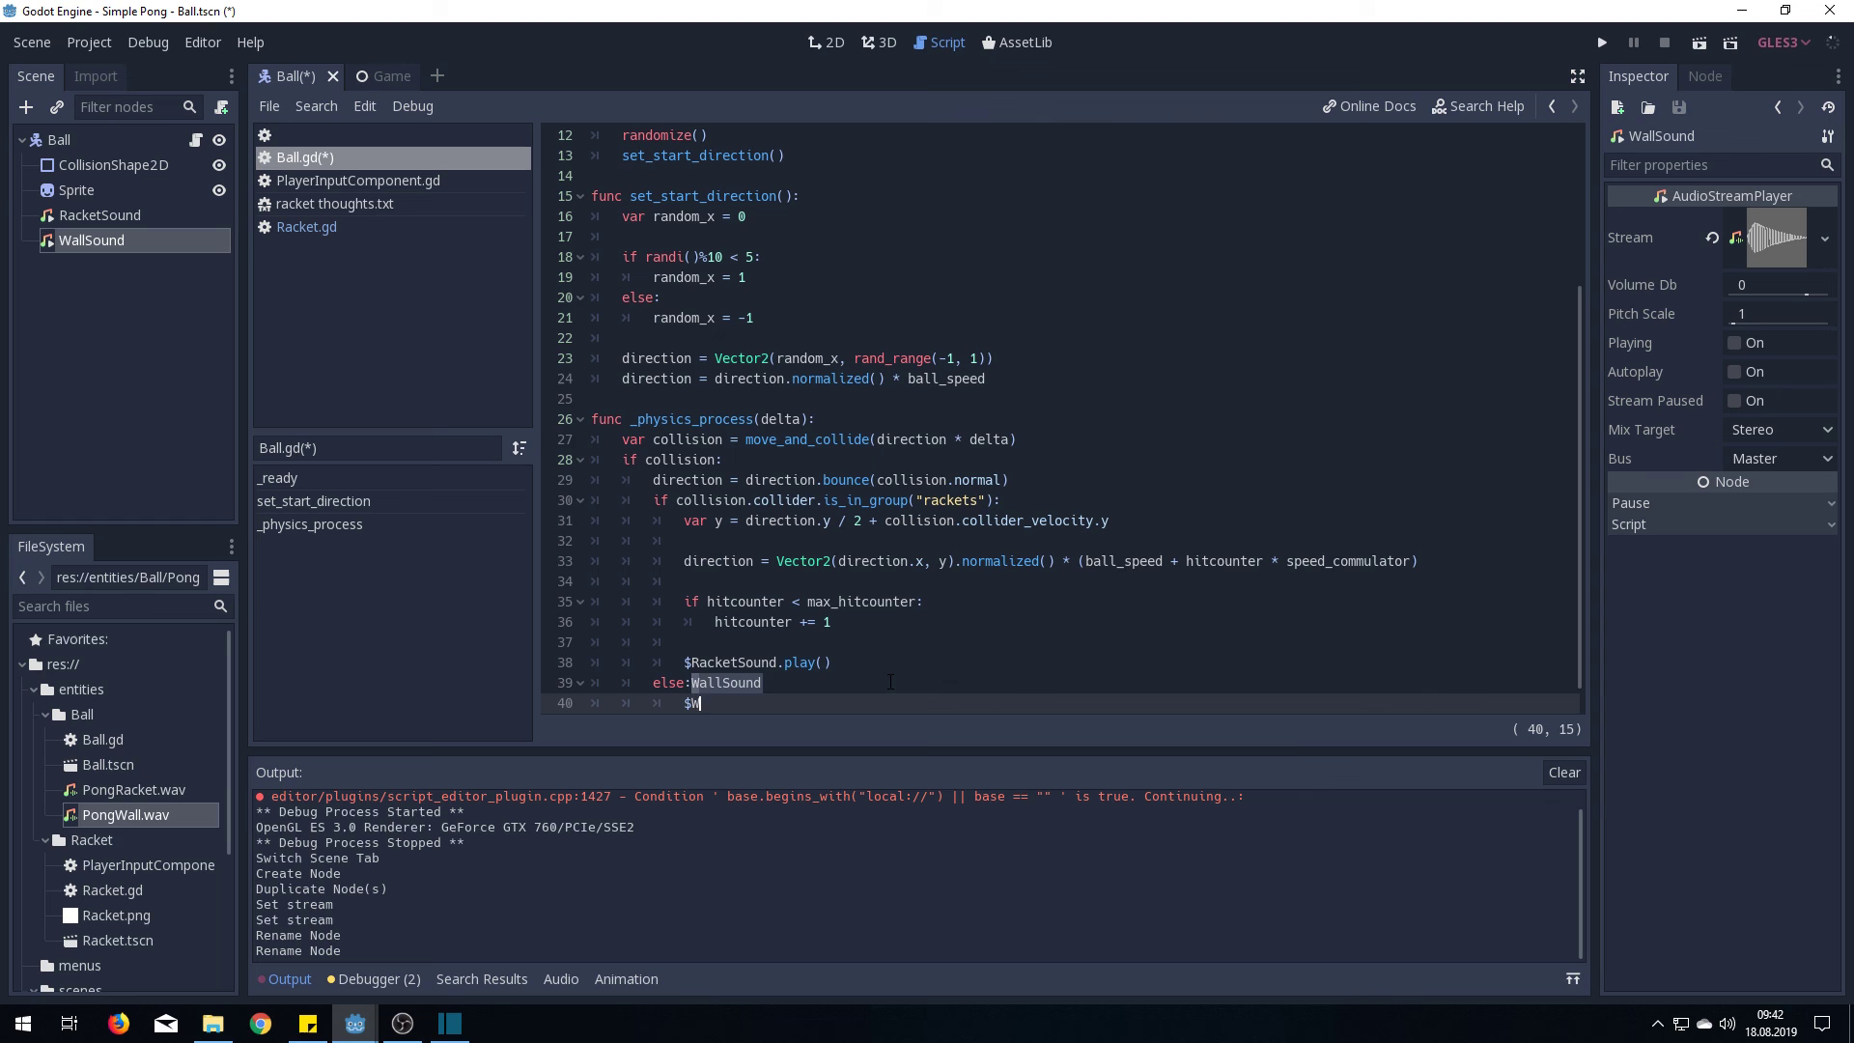
{"action": "type", "text": "allSound.pl"}
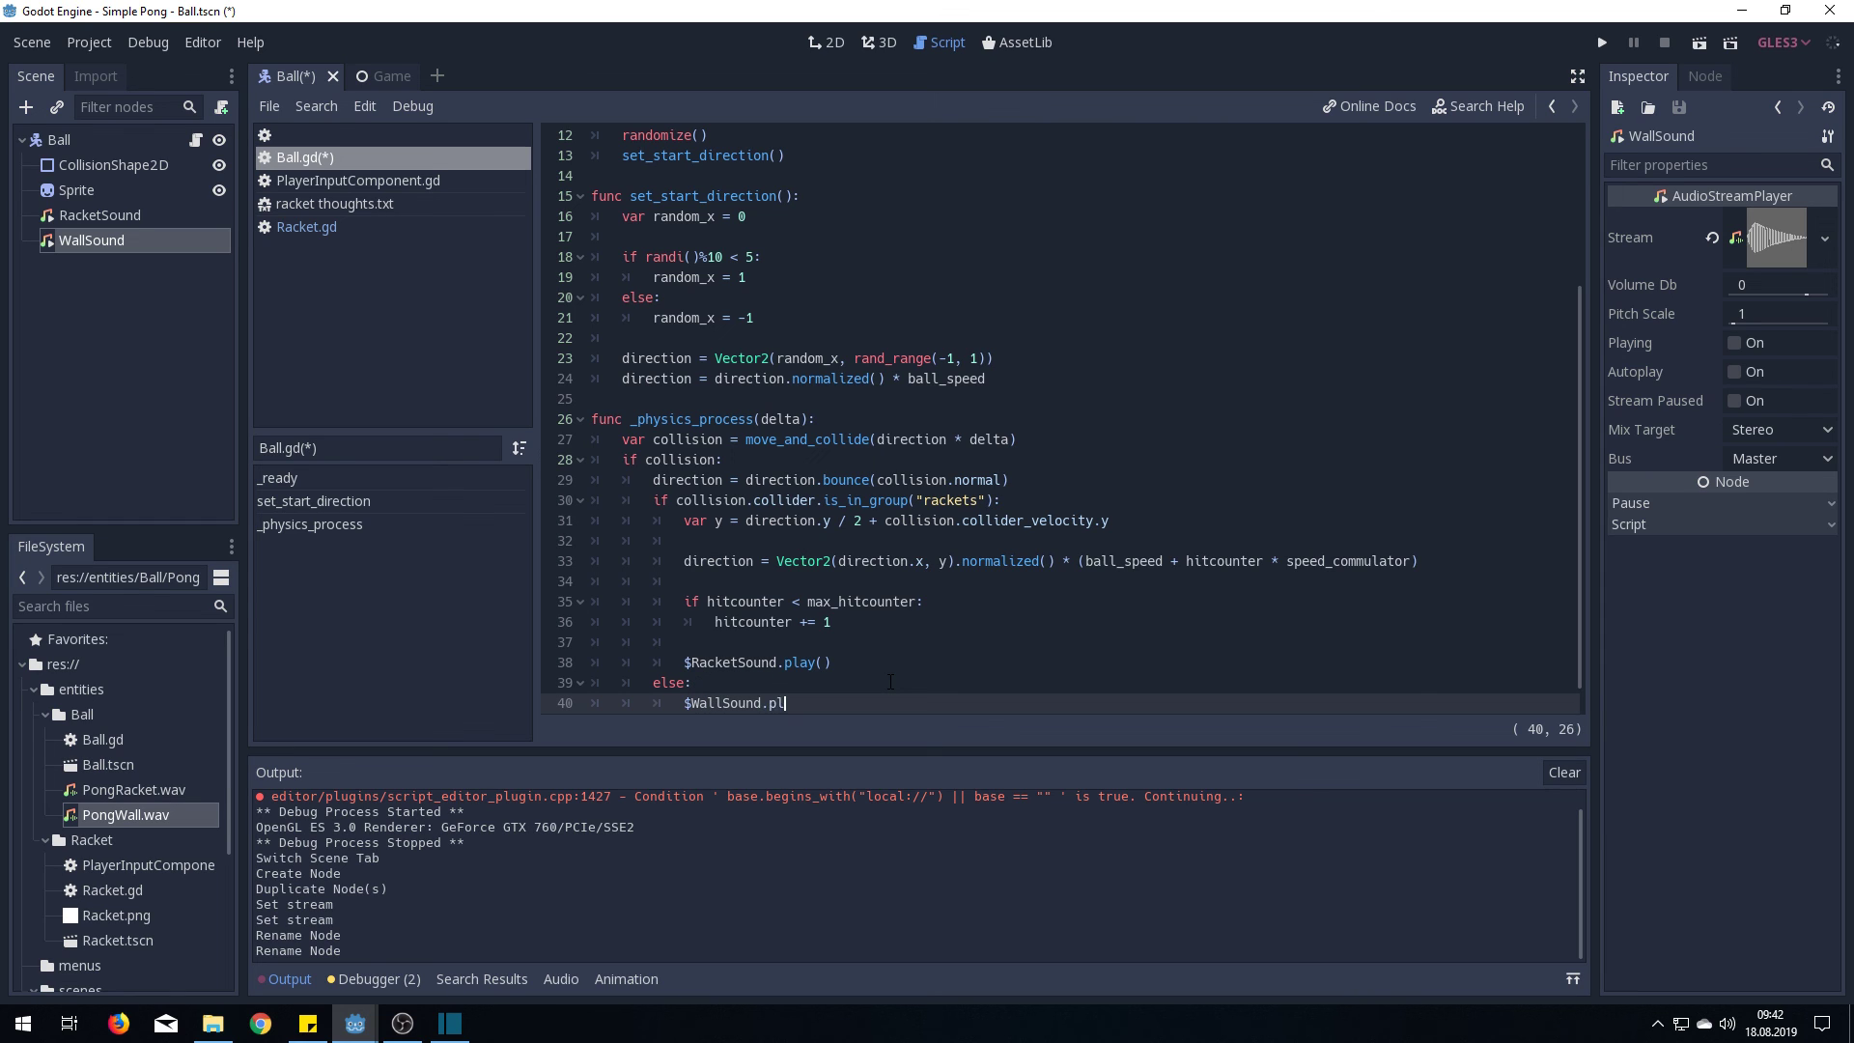
{"action": "type", "text": "ay()"}
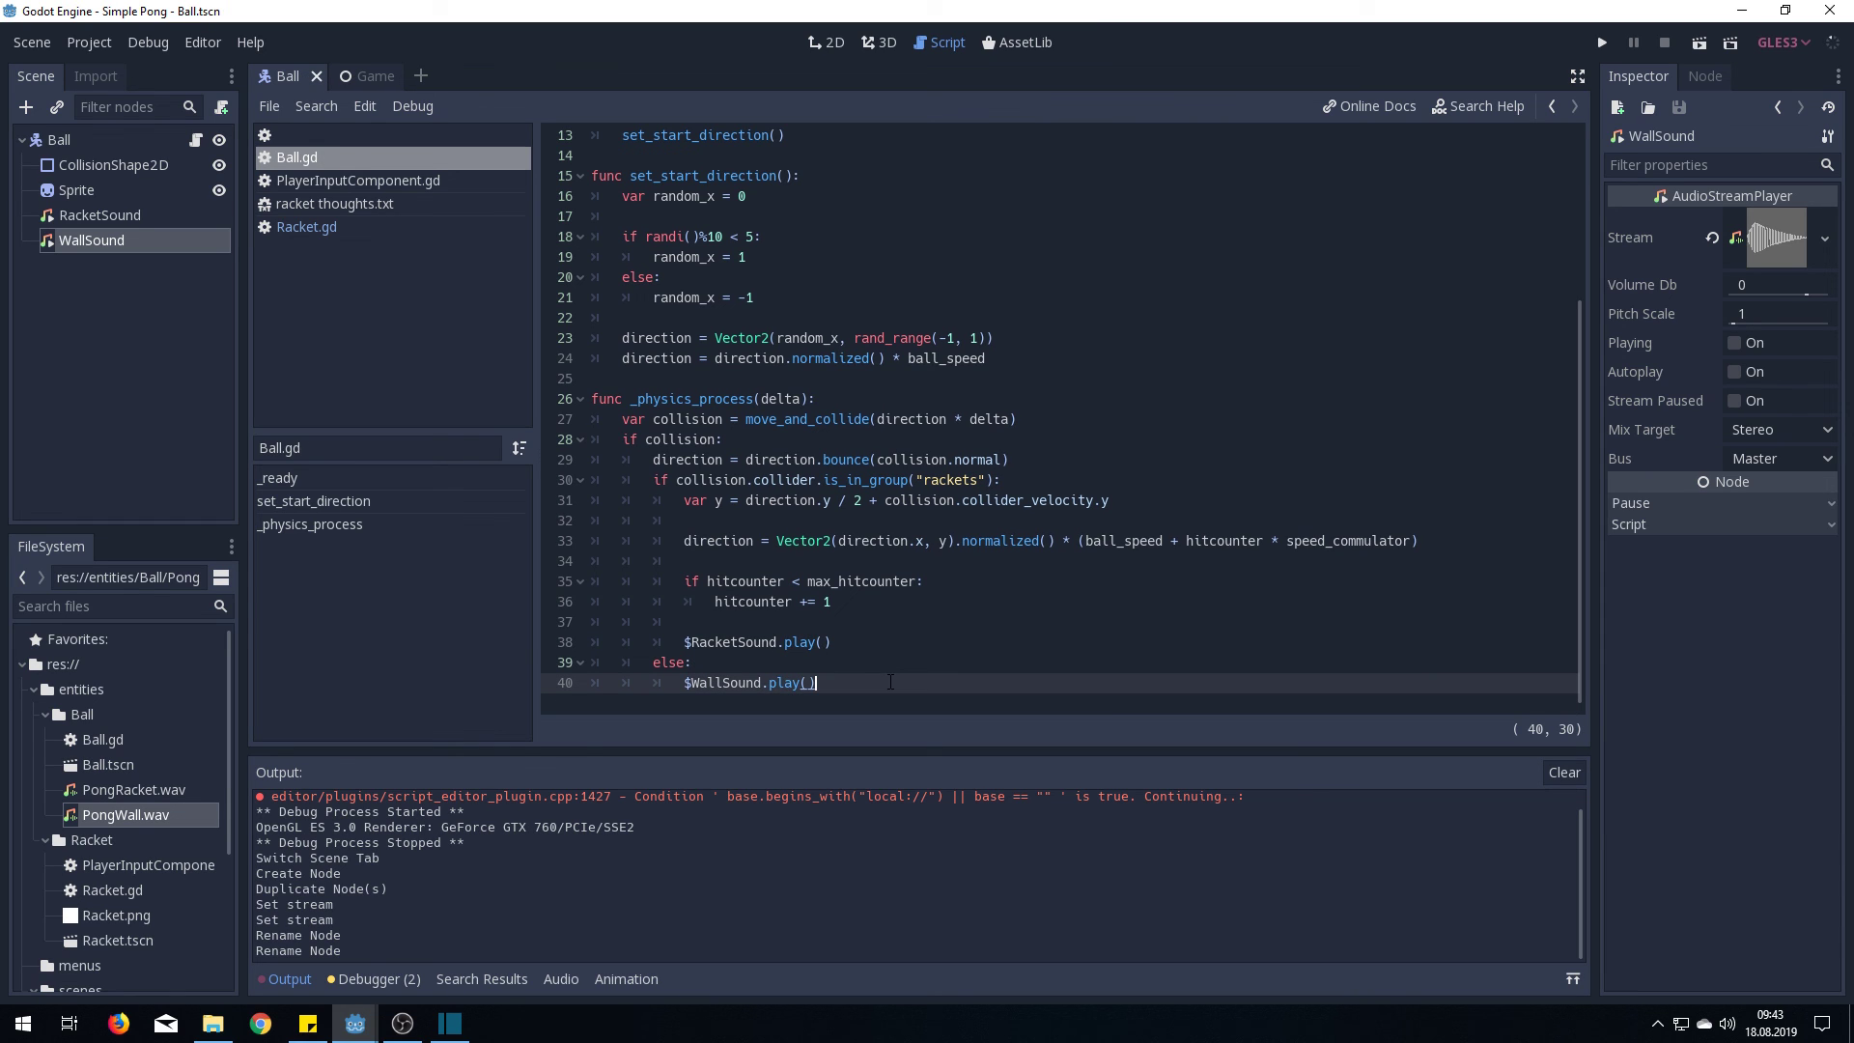
Start and close a test run, then run the Game scene instead
{"action": "left_click", "coordinate": [1700, 41]}
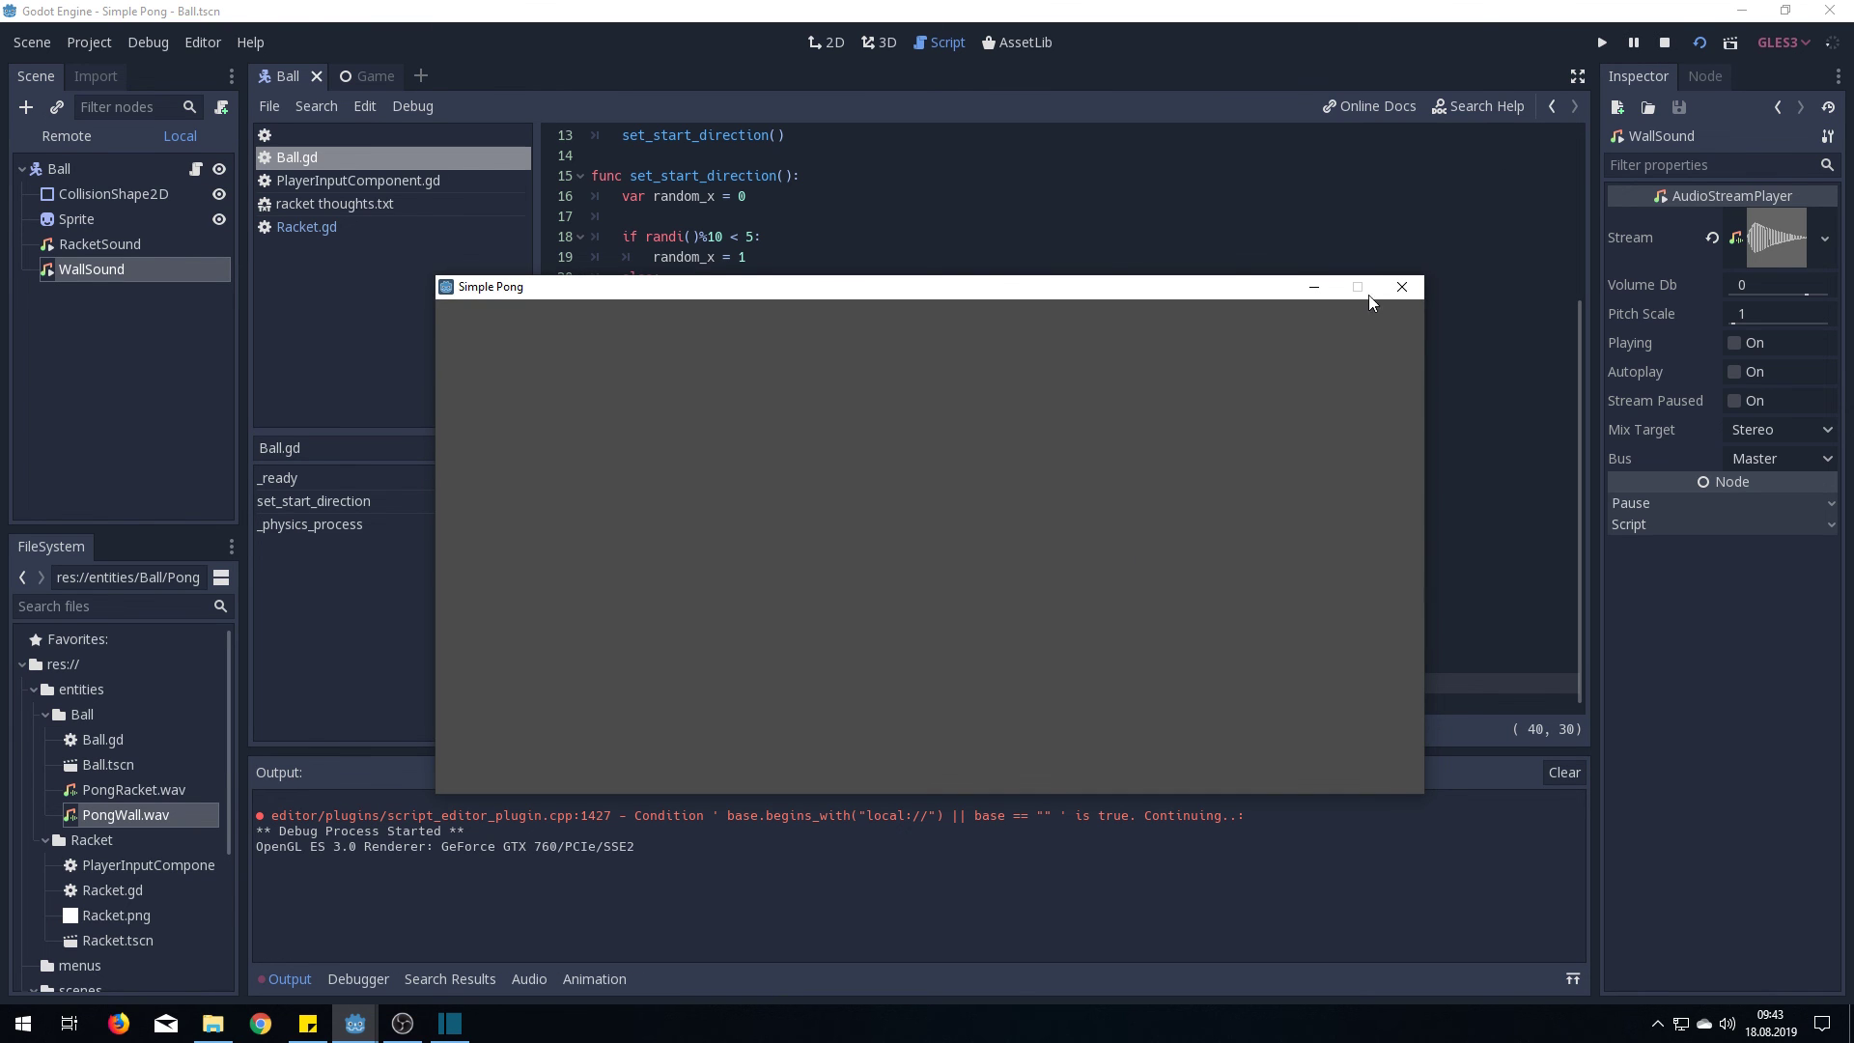
{"action": "left_click", "coordinate": [1401, 285]}
{"action": "left_click", "coordinate": [362, 76]}
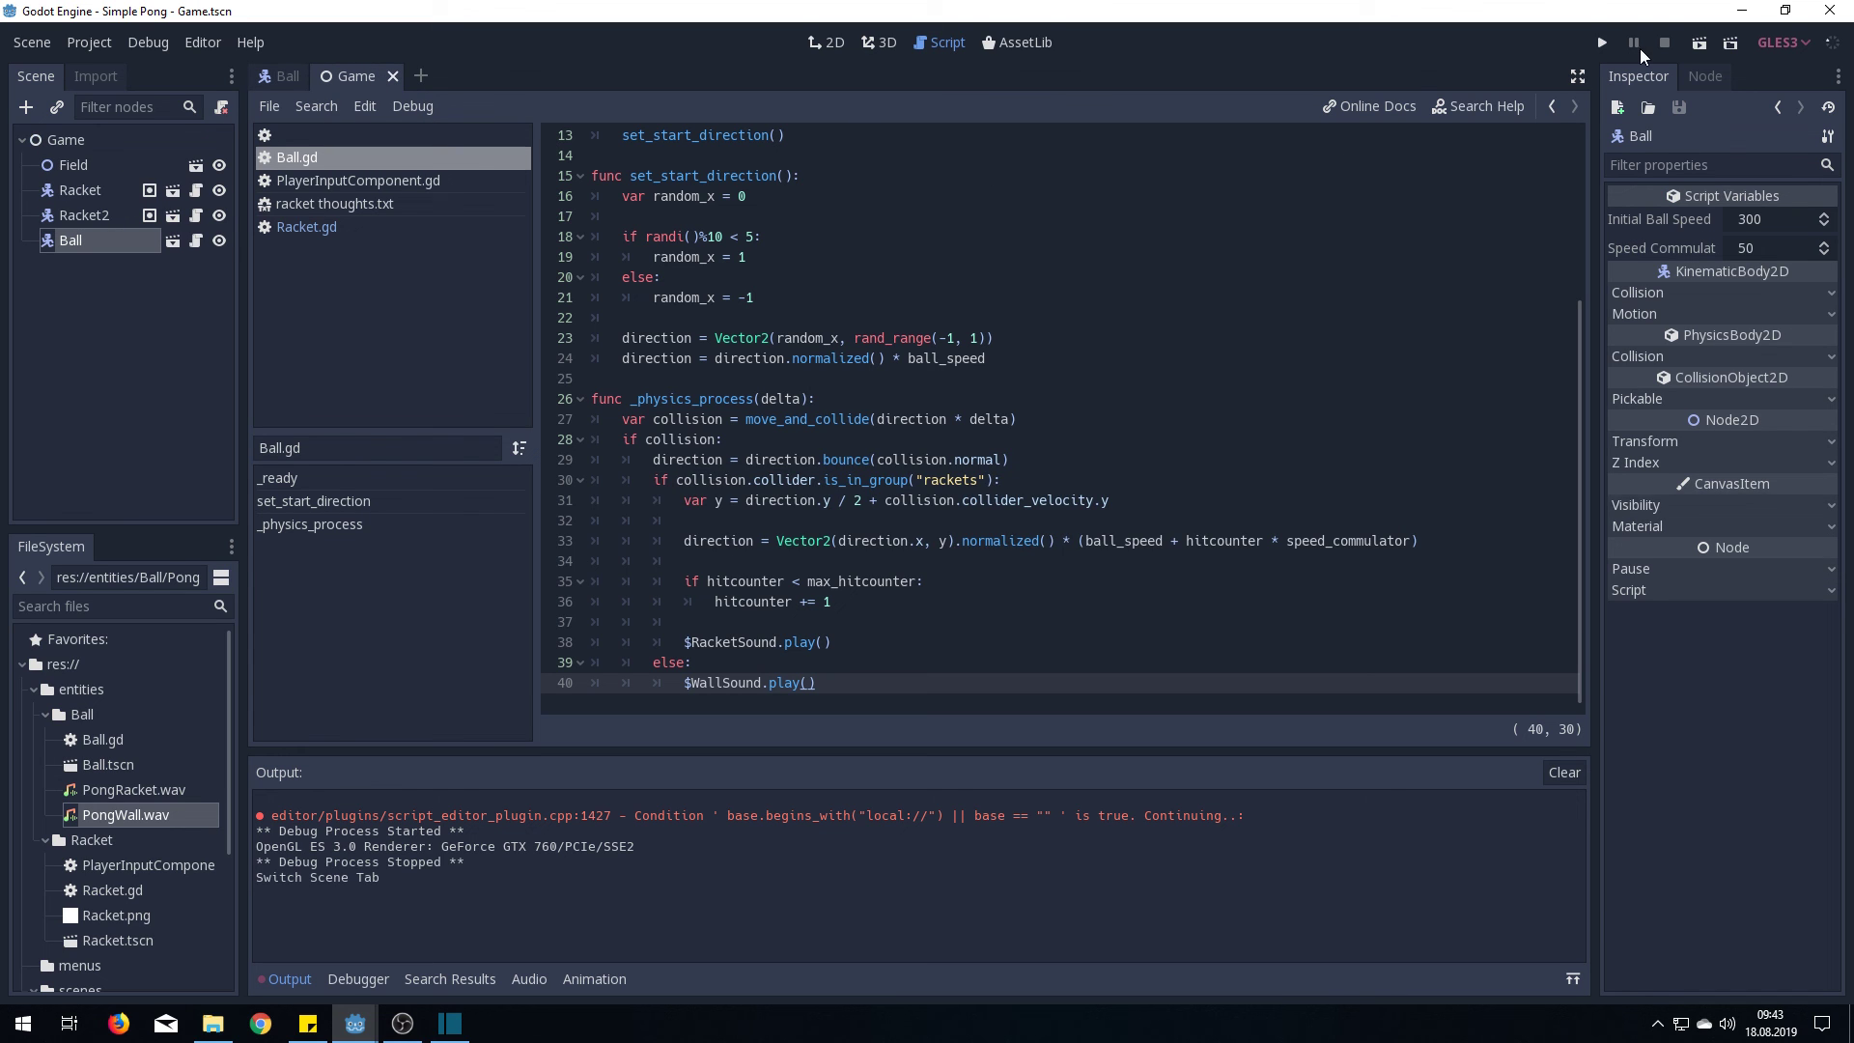
{"action": "left_click", "coordinate": [1698, 44]}
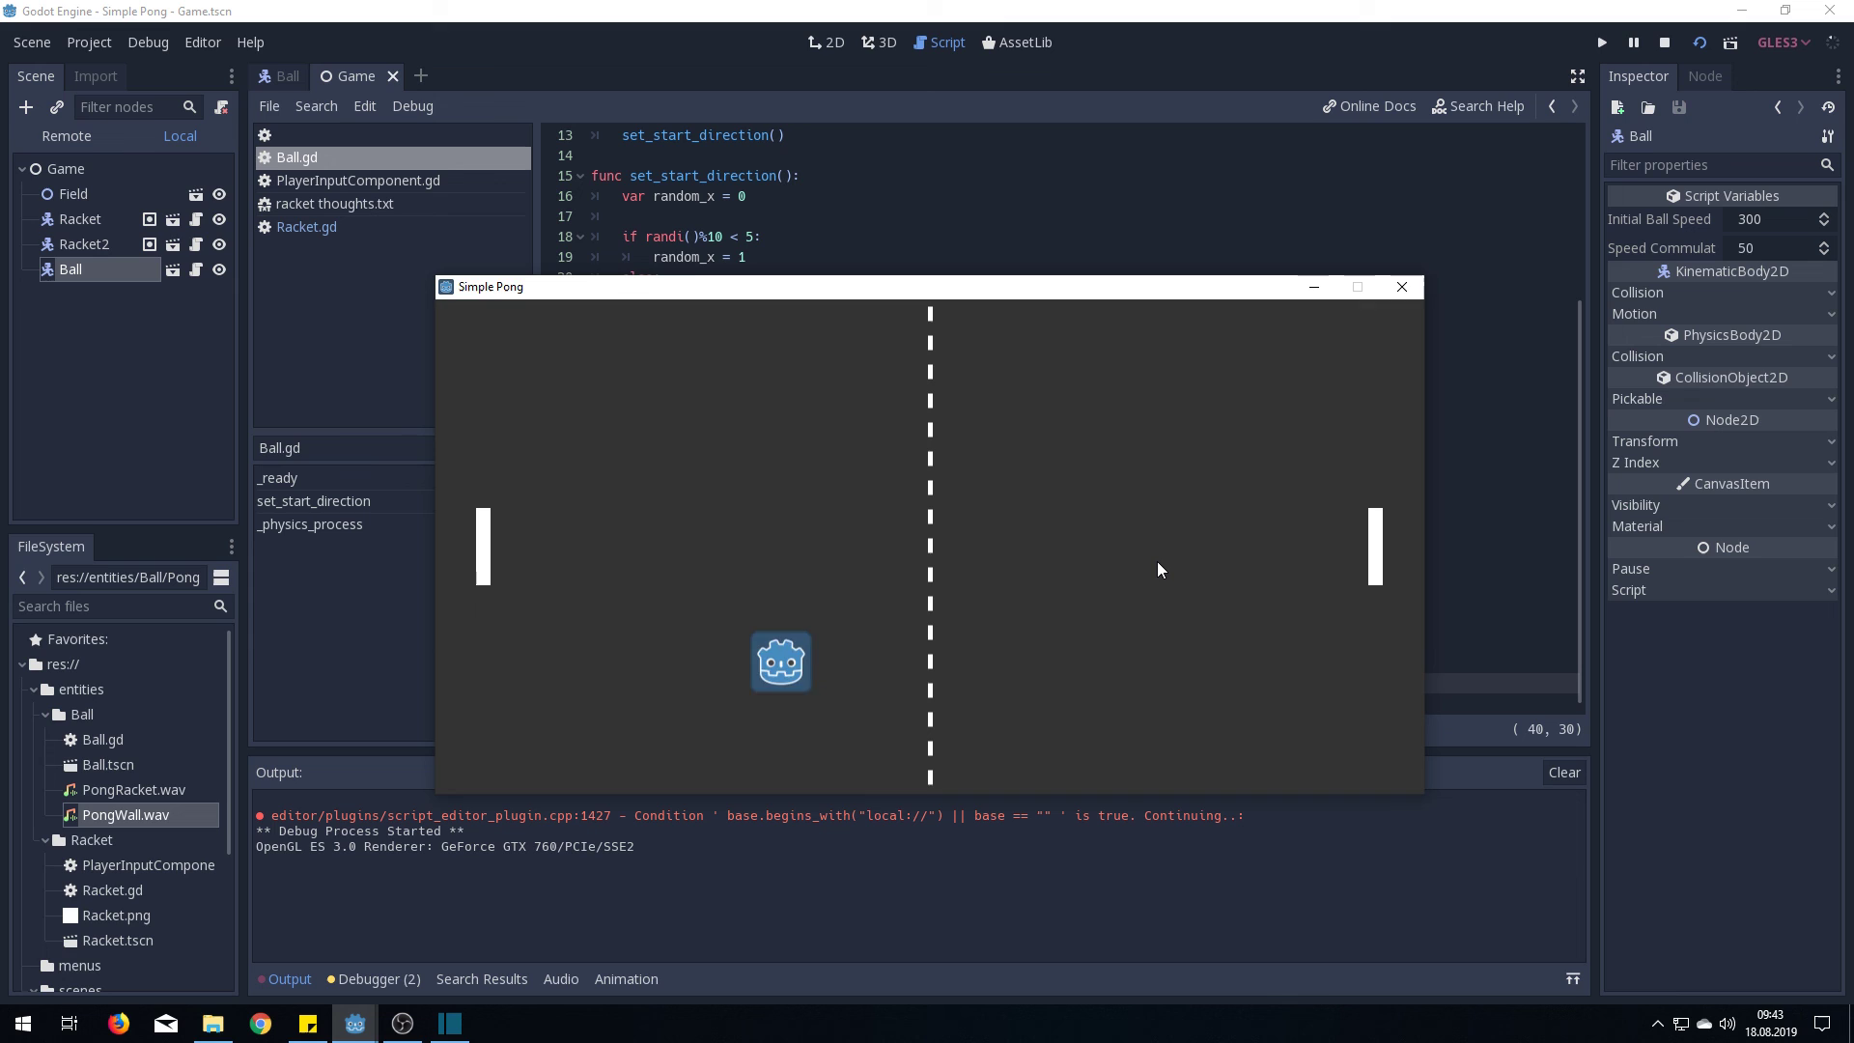
Play Simple Pong with the Up/Down paddle keys to test the sounds, then close it
{"action": "key", "text": "Down"}
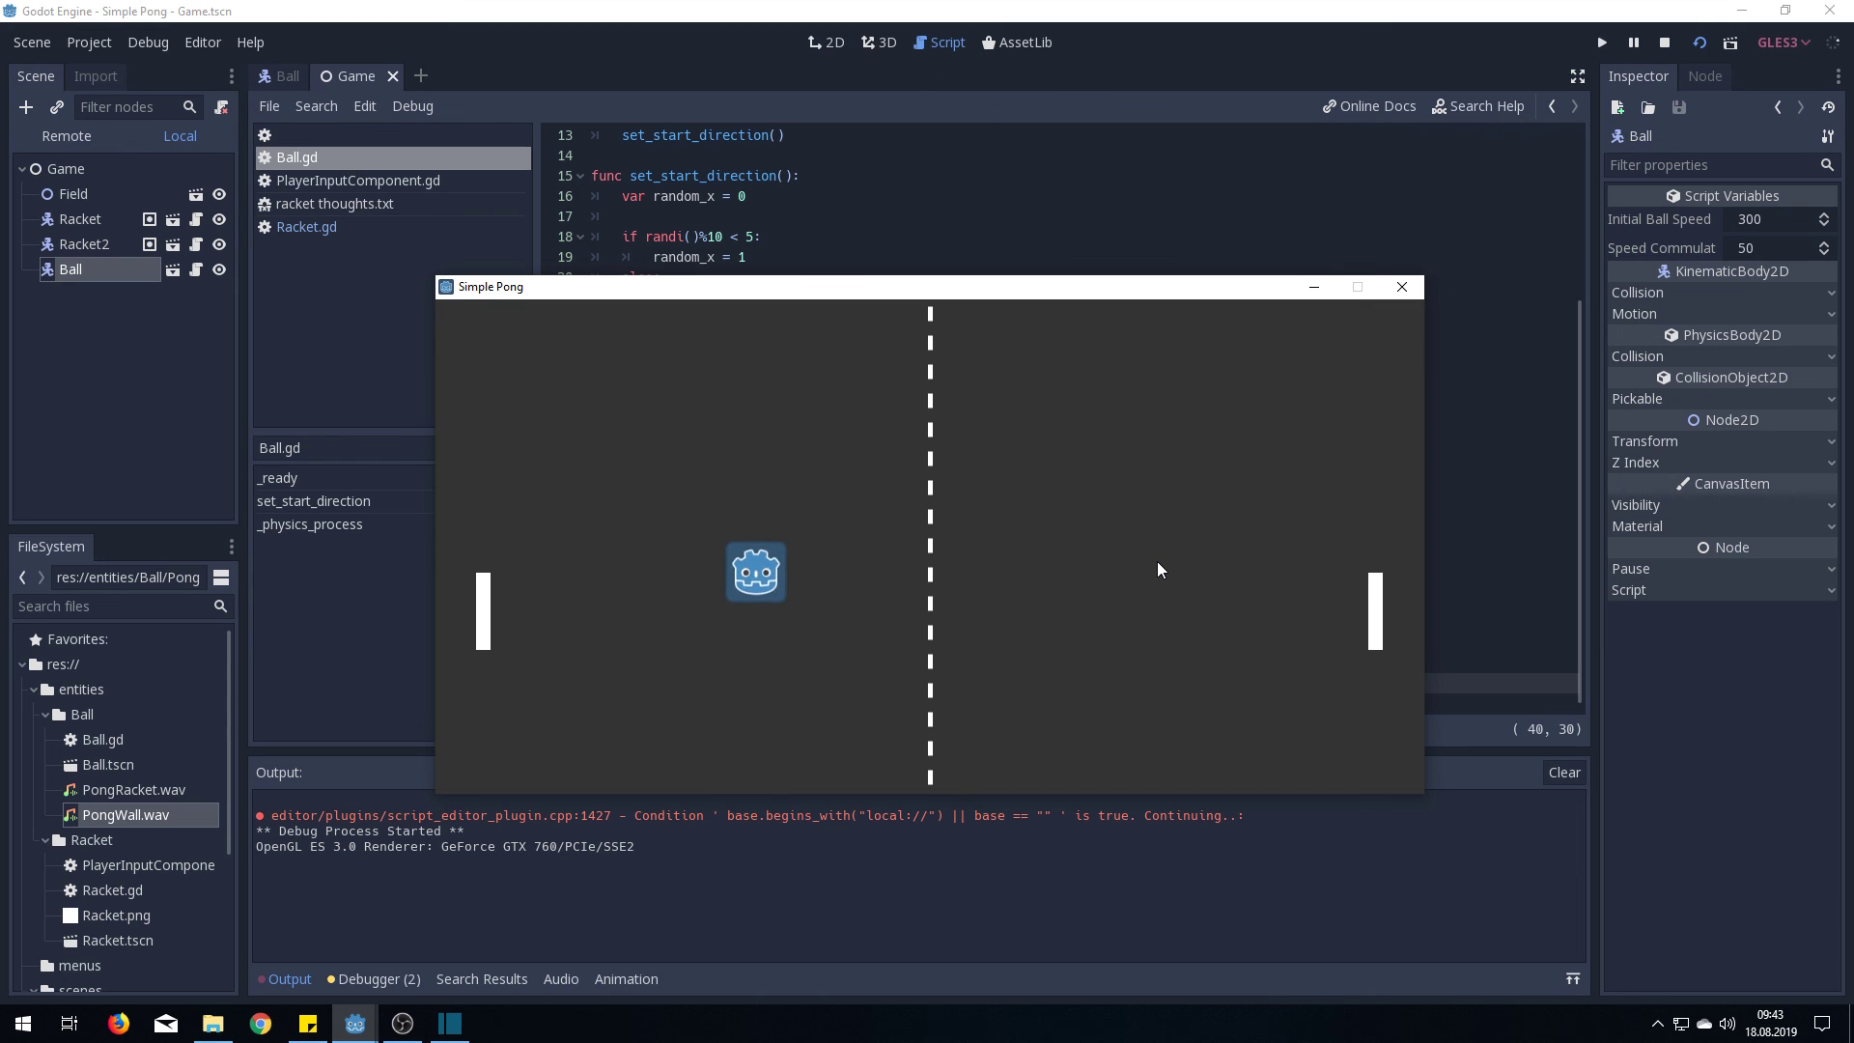
{"action": "key", "text": "Up"}
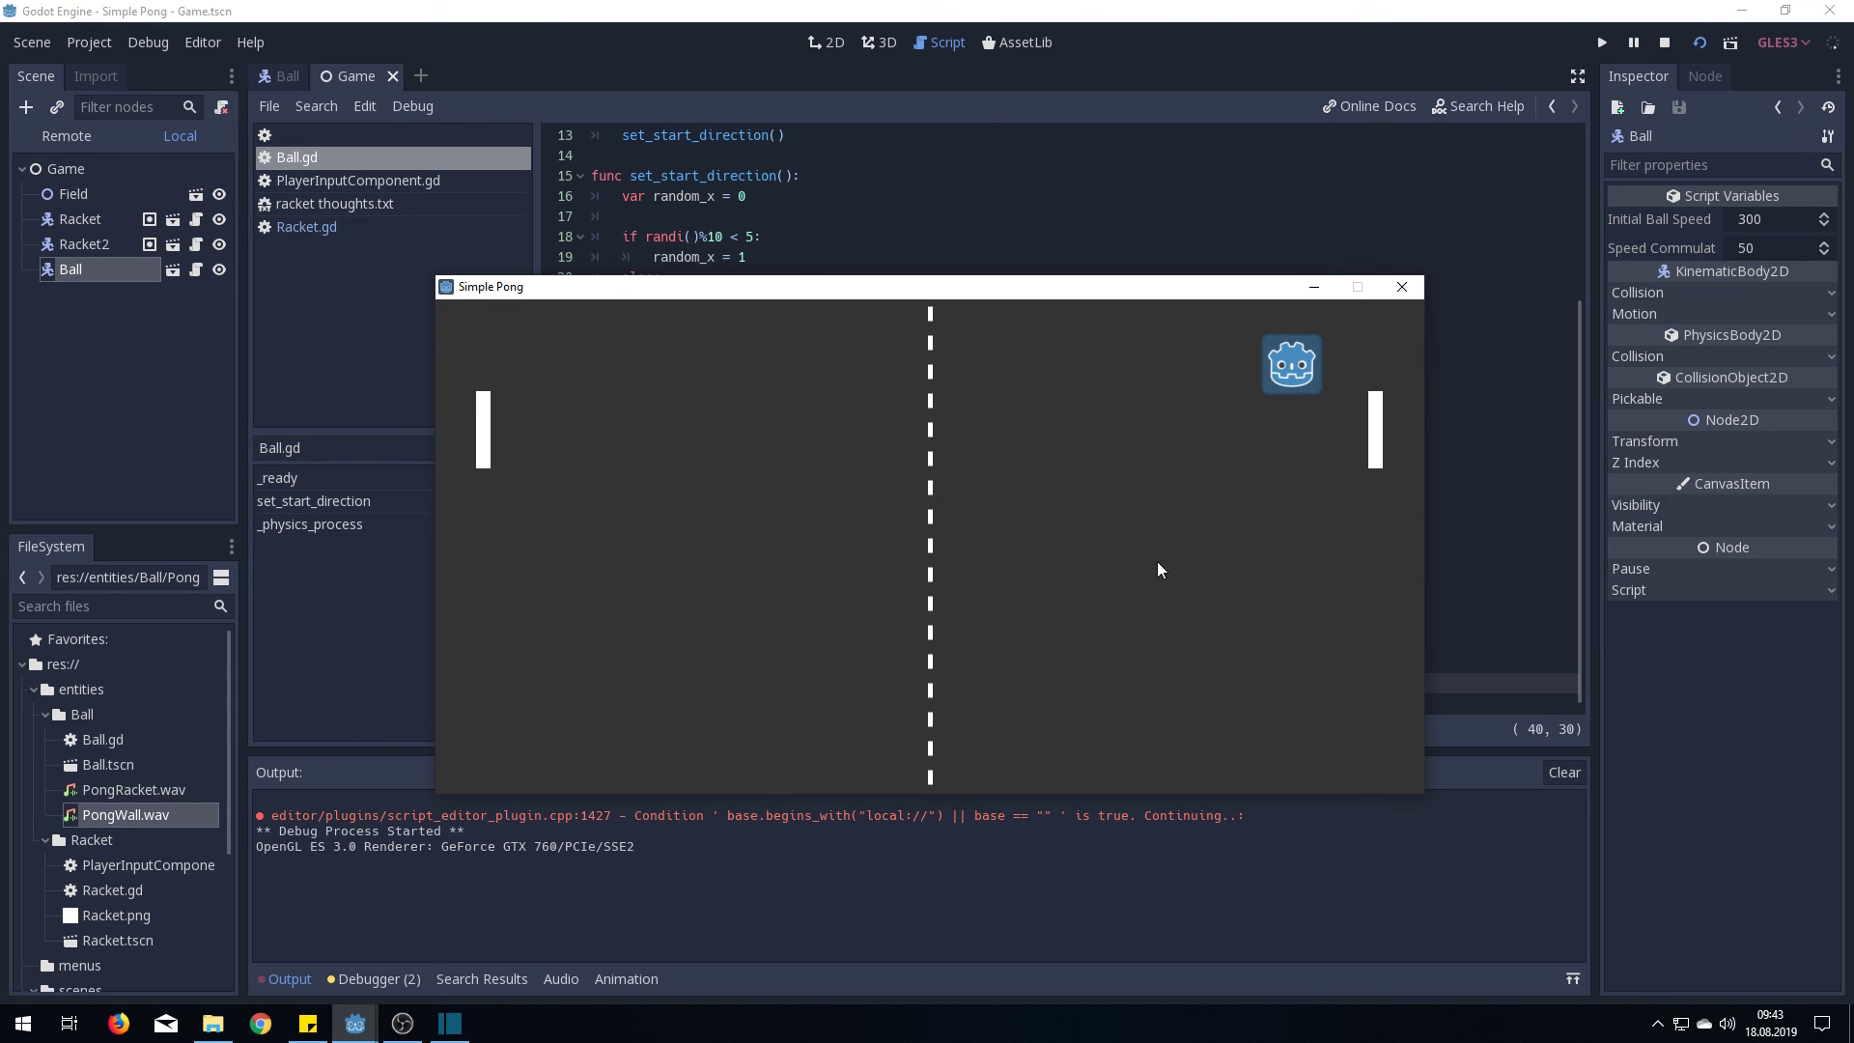
{"action": "key", "text": "Down"}
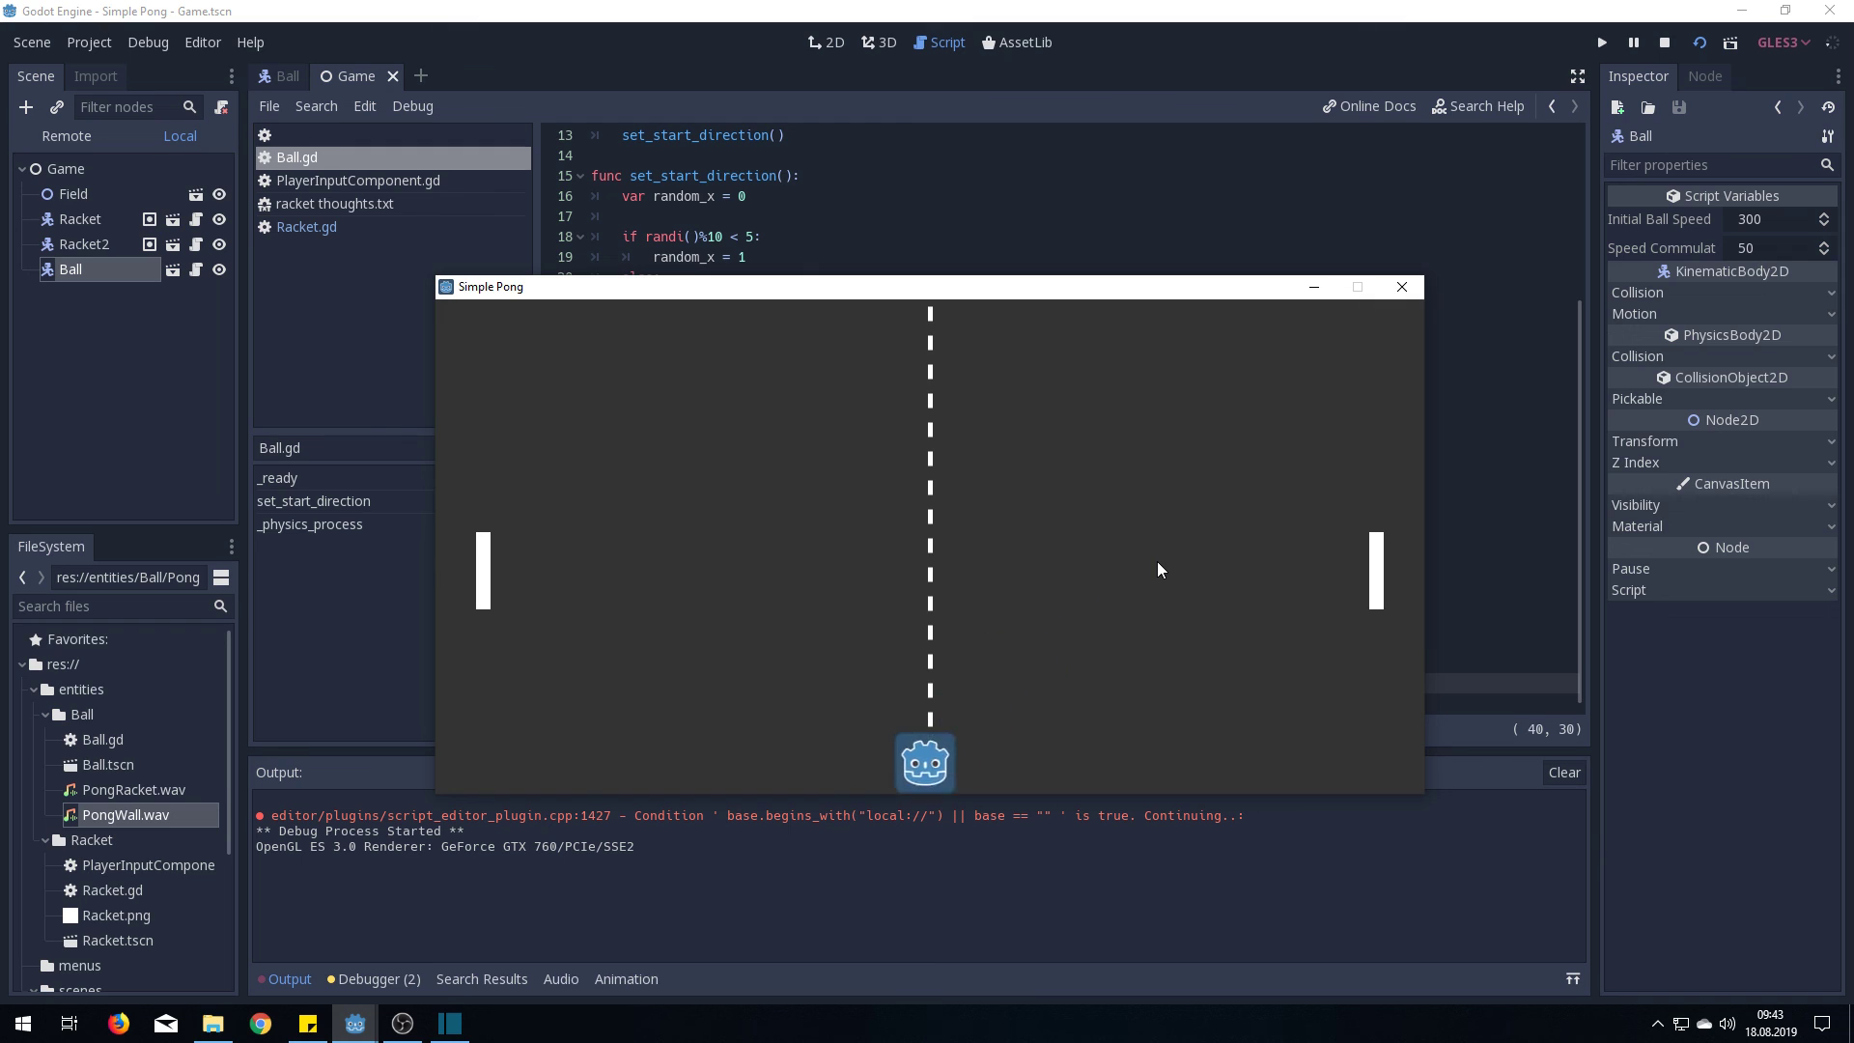
{"action": "key", "text": "Up"}
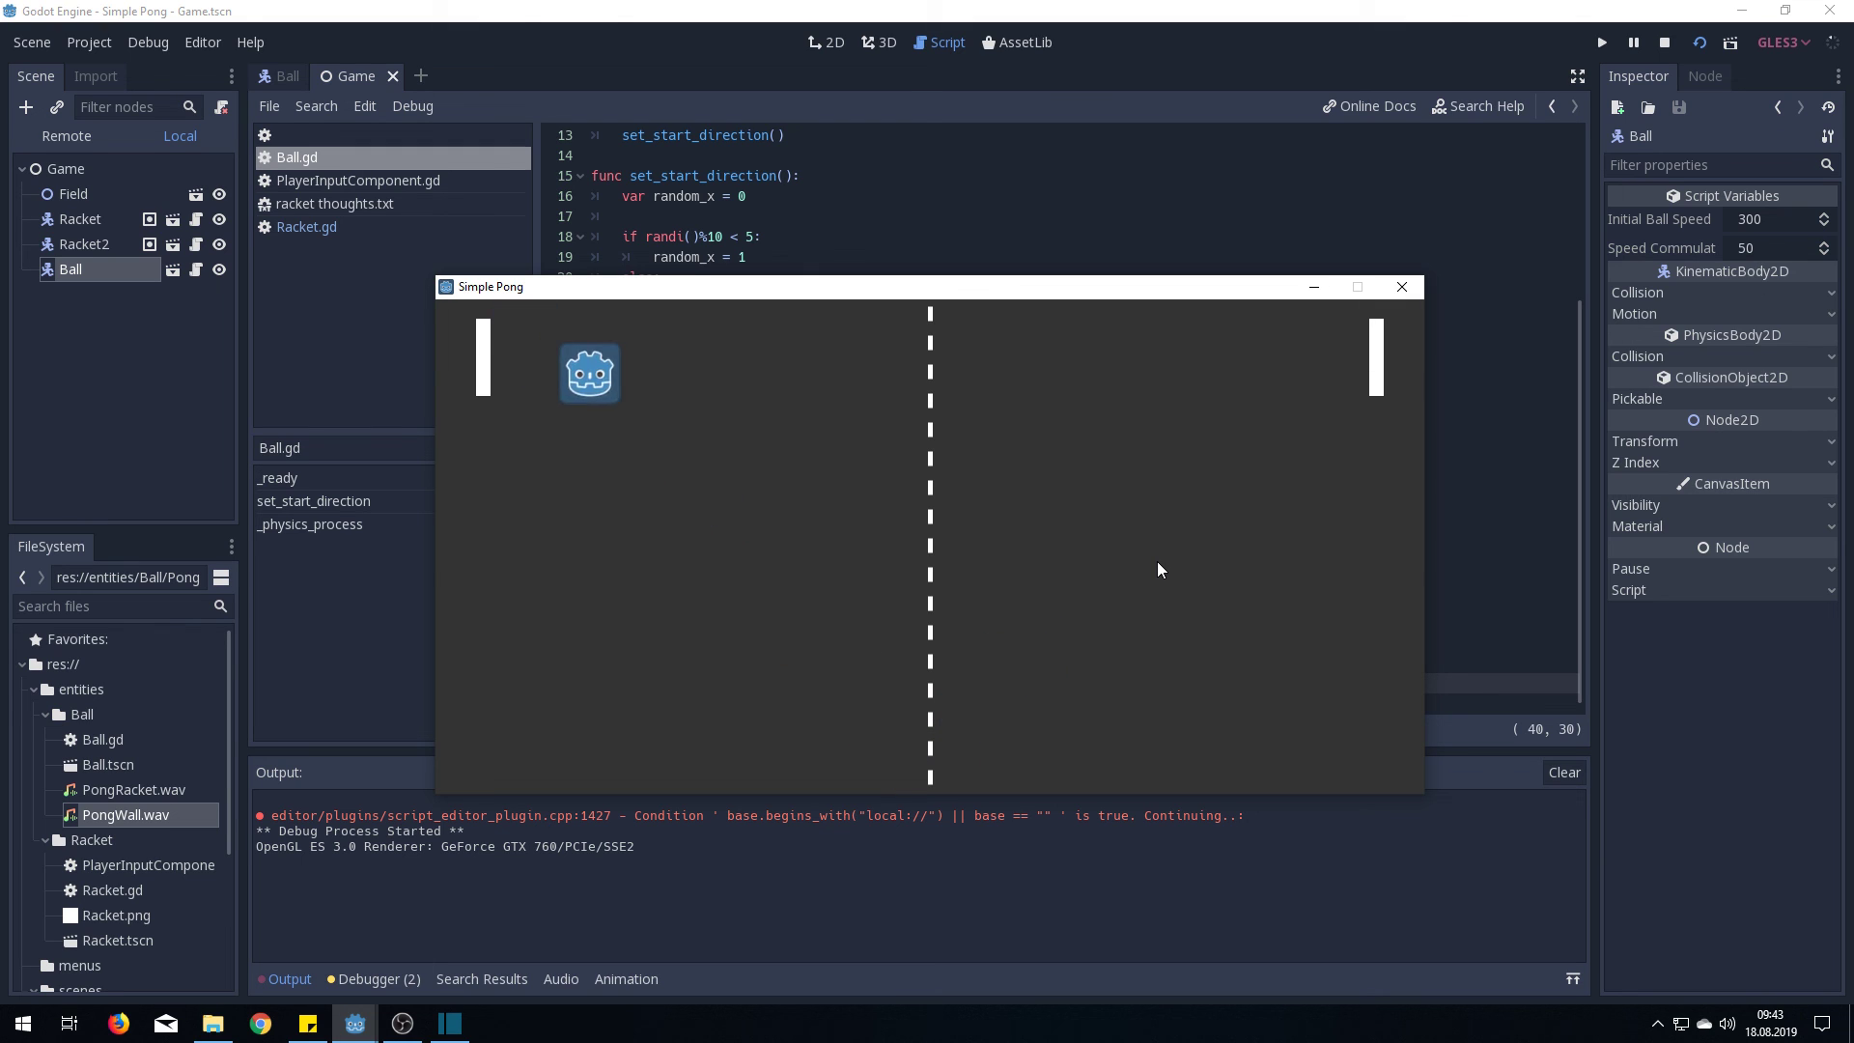
{"action": "key", "text": "Down"}
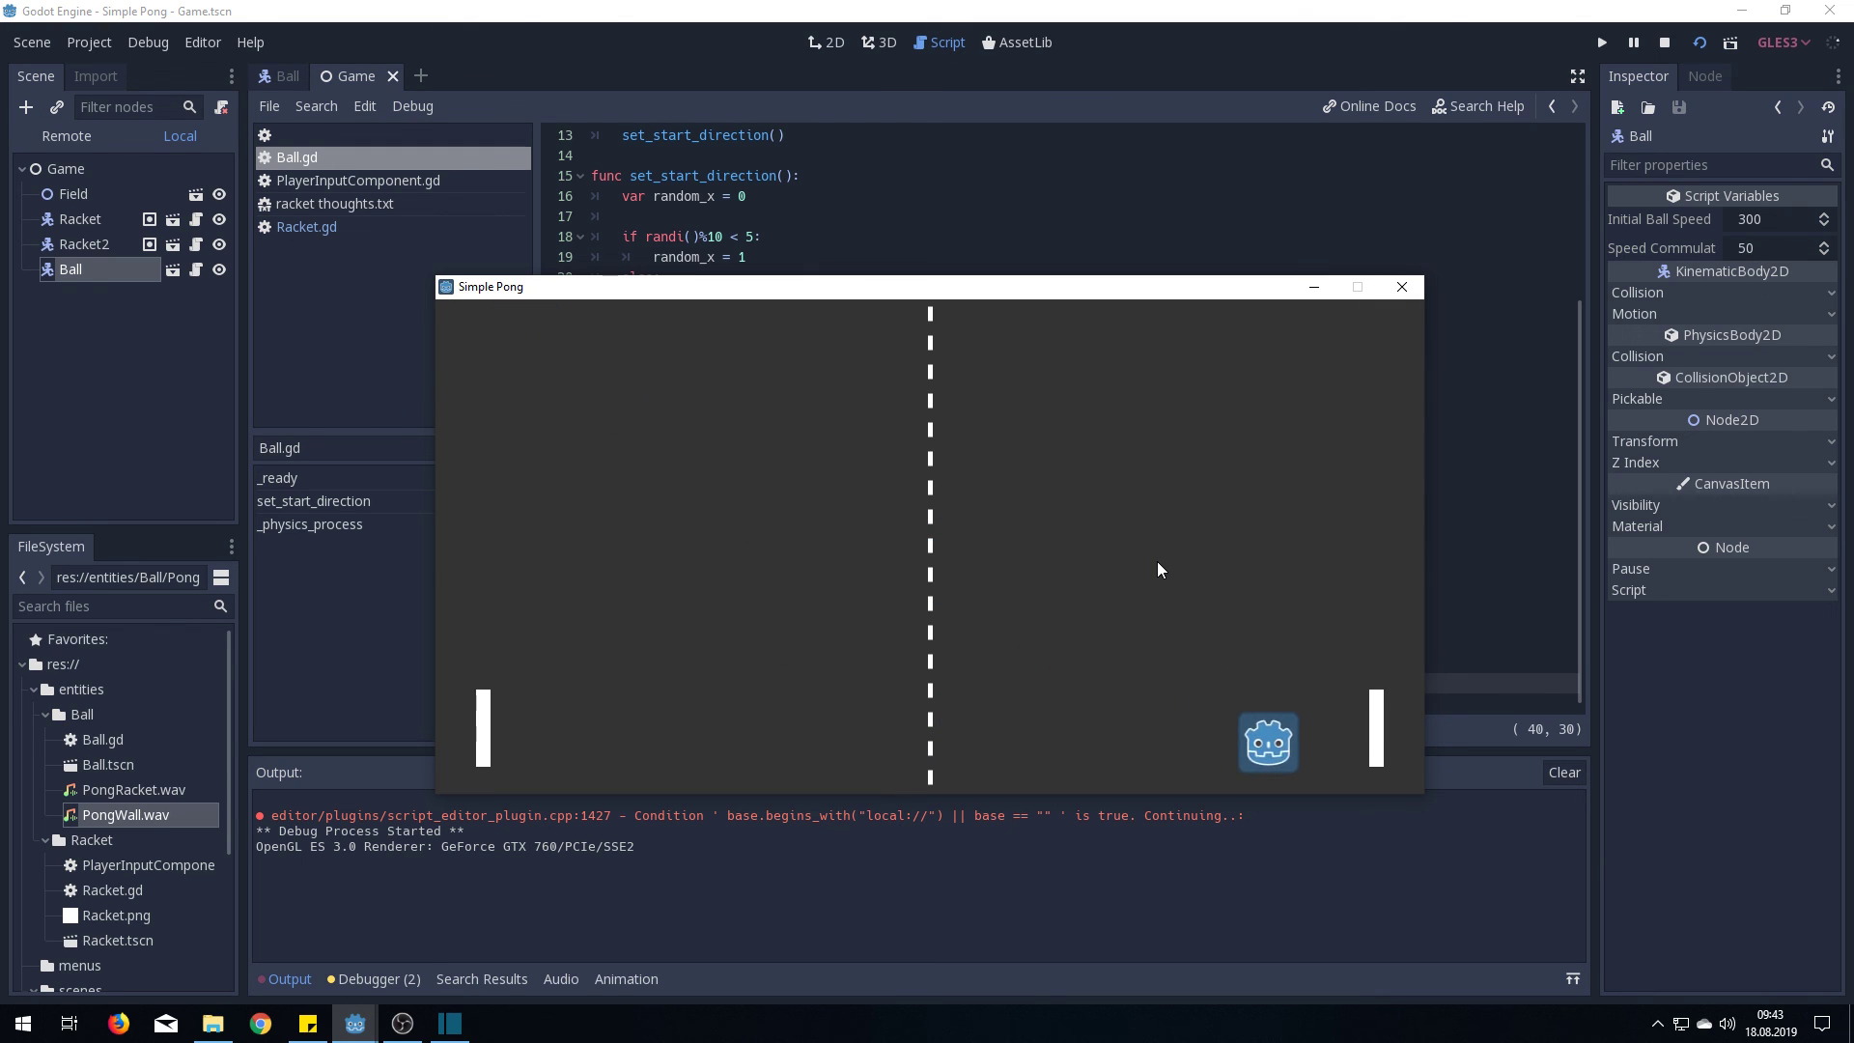
{"action": "key", "text": "Up"}
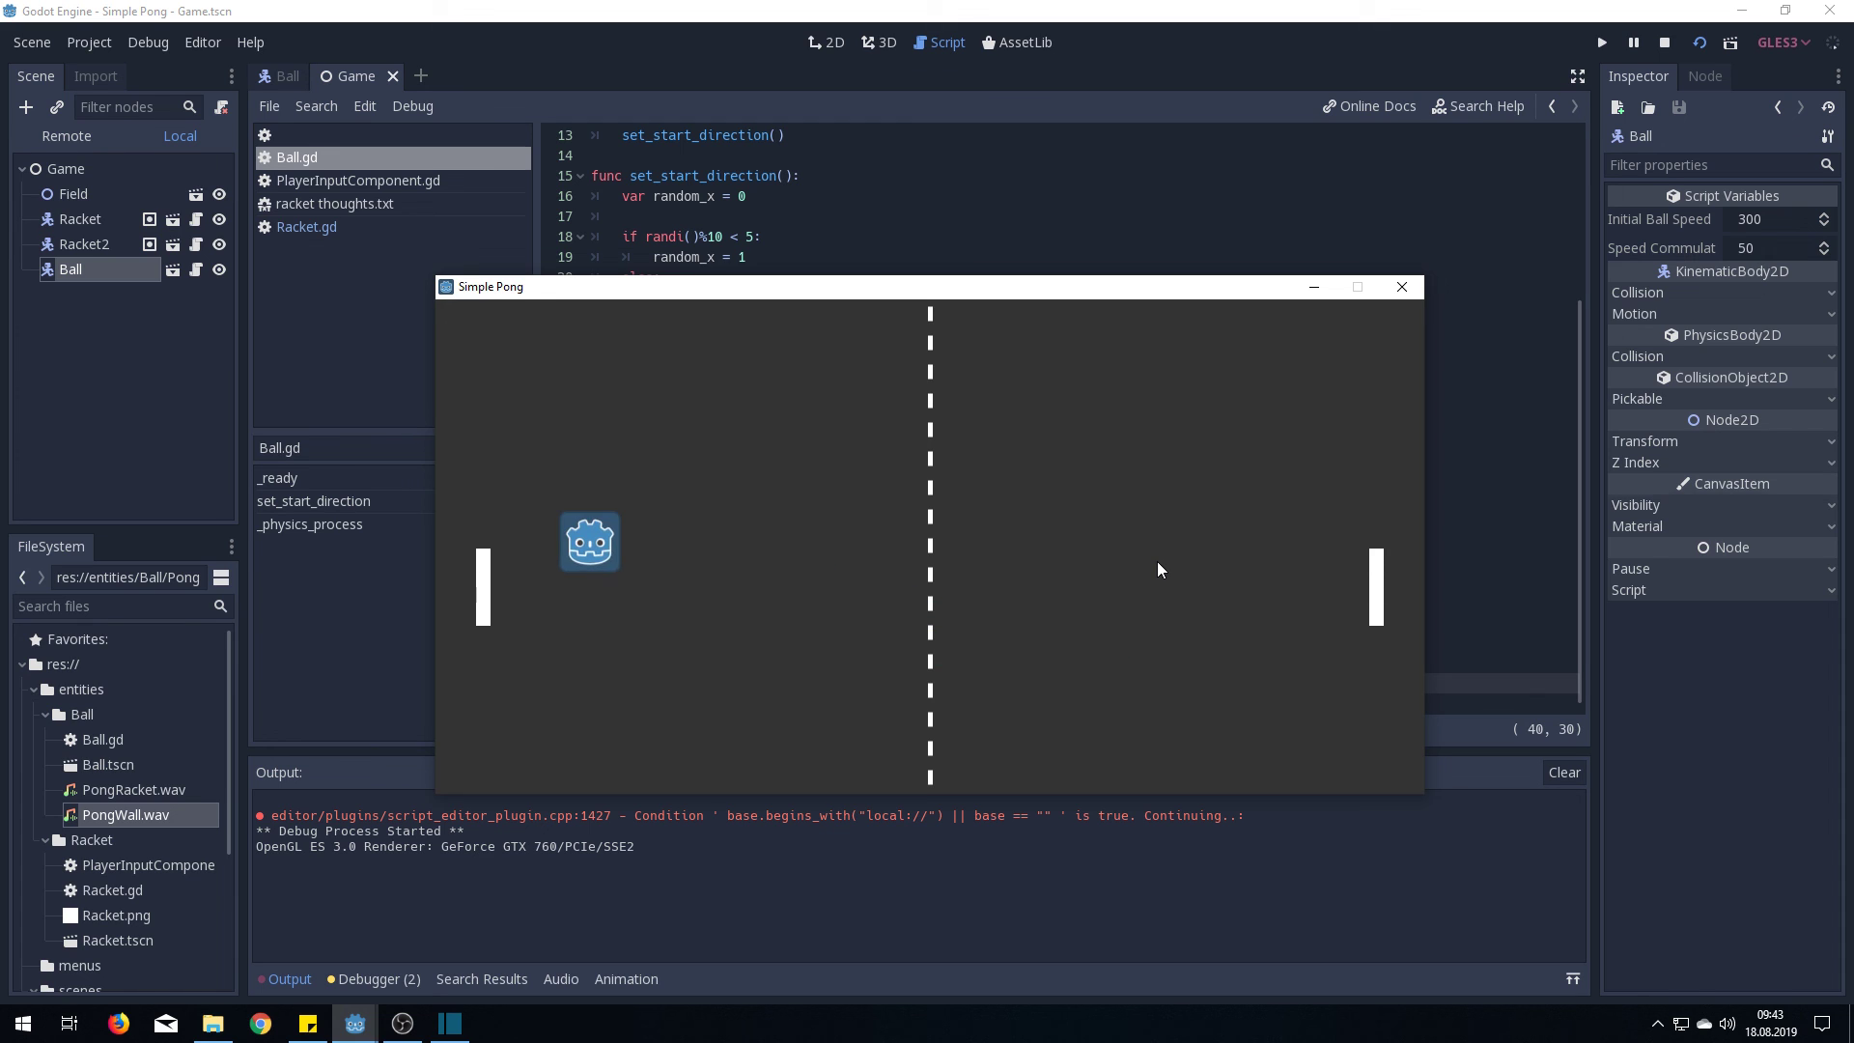
{"action": "key", "text": "Down"}
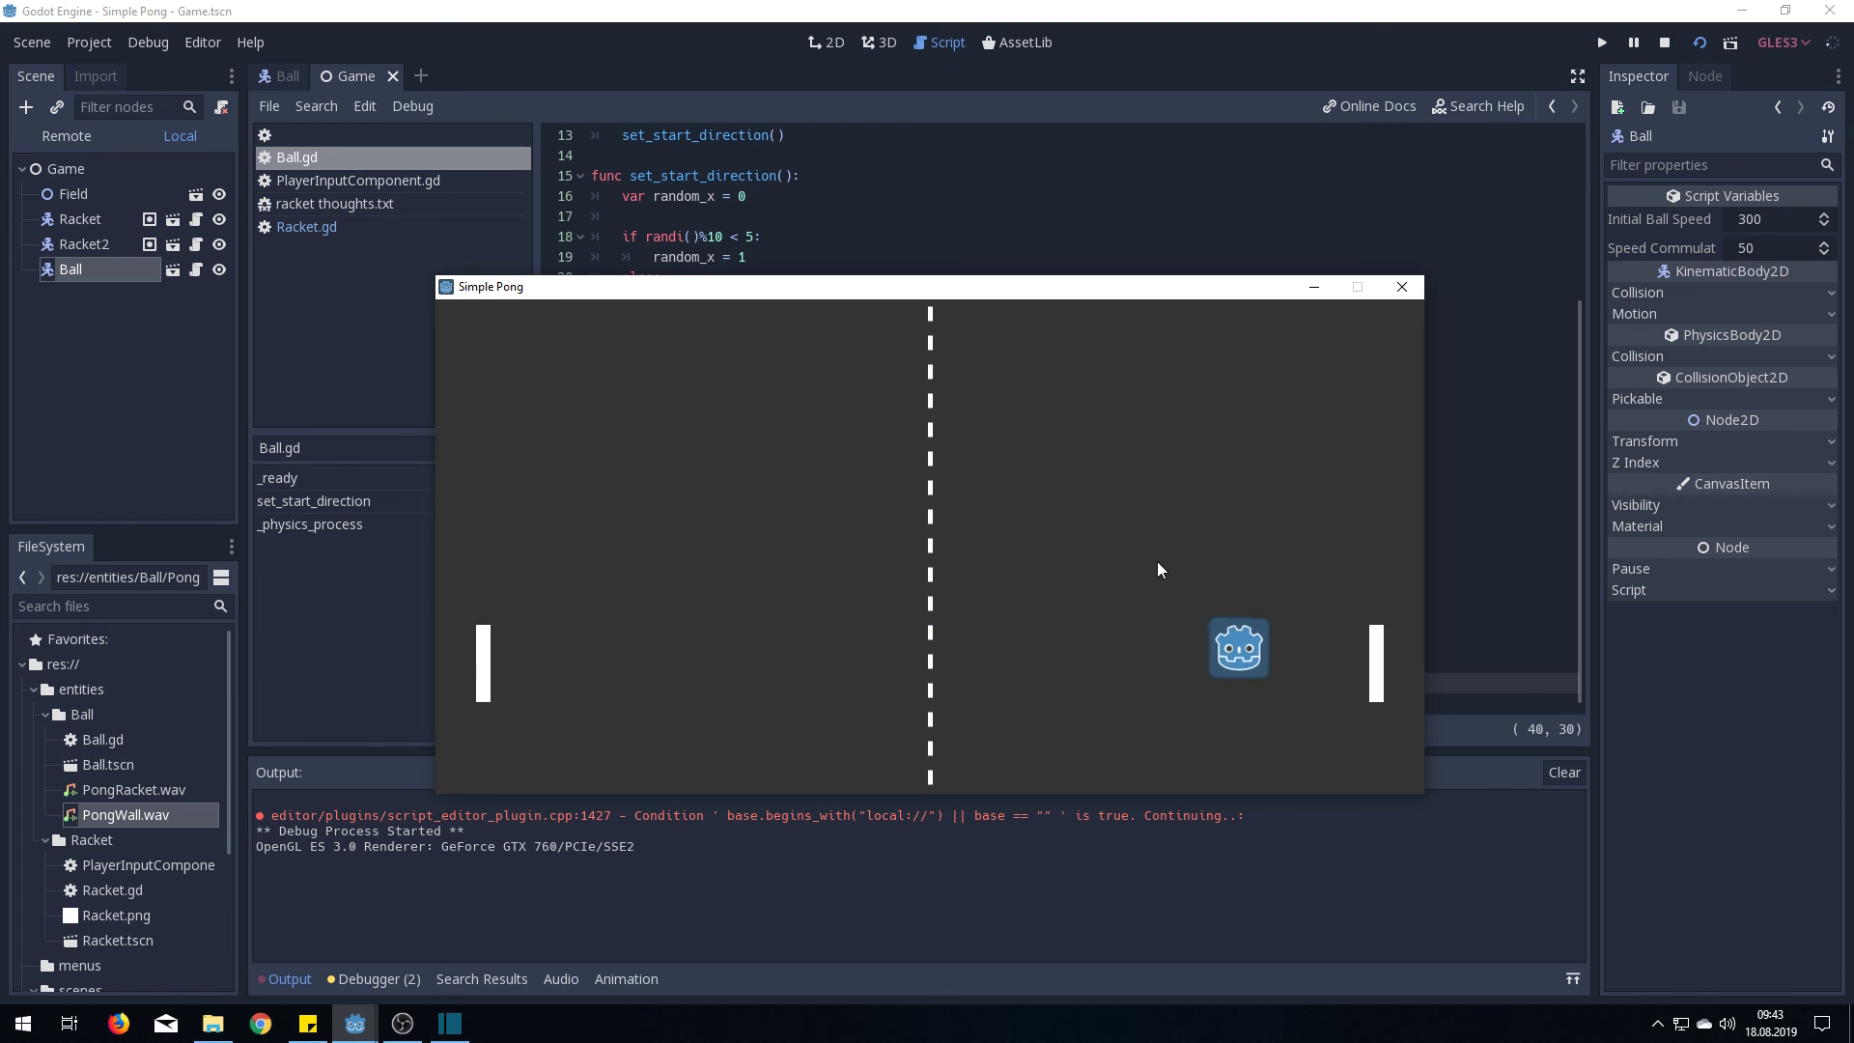
{"action": "key", "text": "Down"}
{"action": "key", "text": "Up"}
{"action": "key", "text": "Down"}
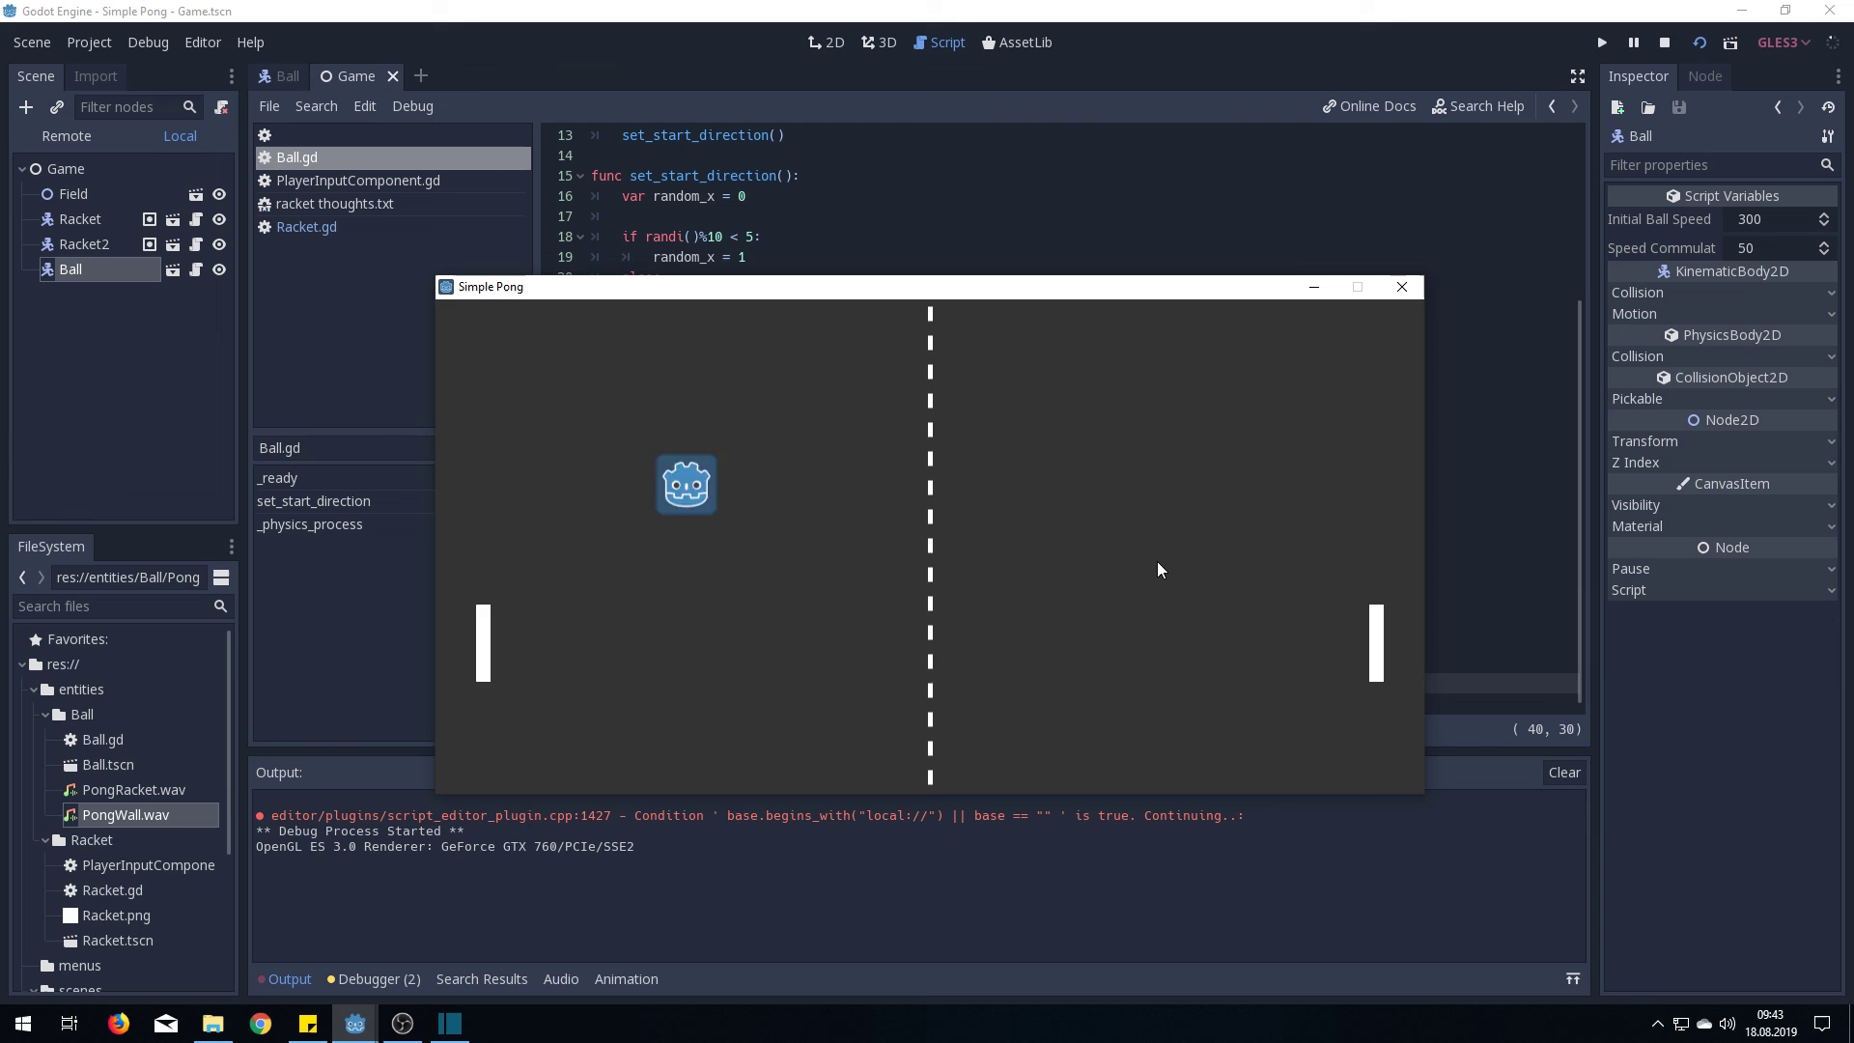
{"action": "key", "text": "Up"}
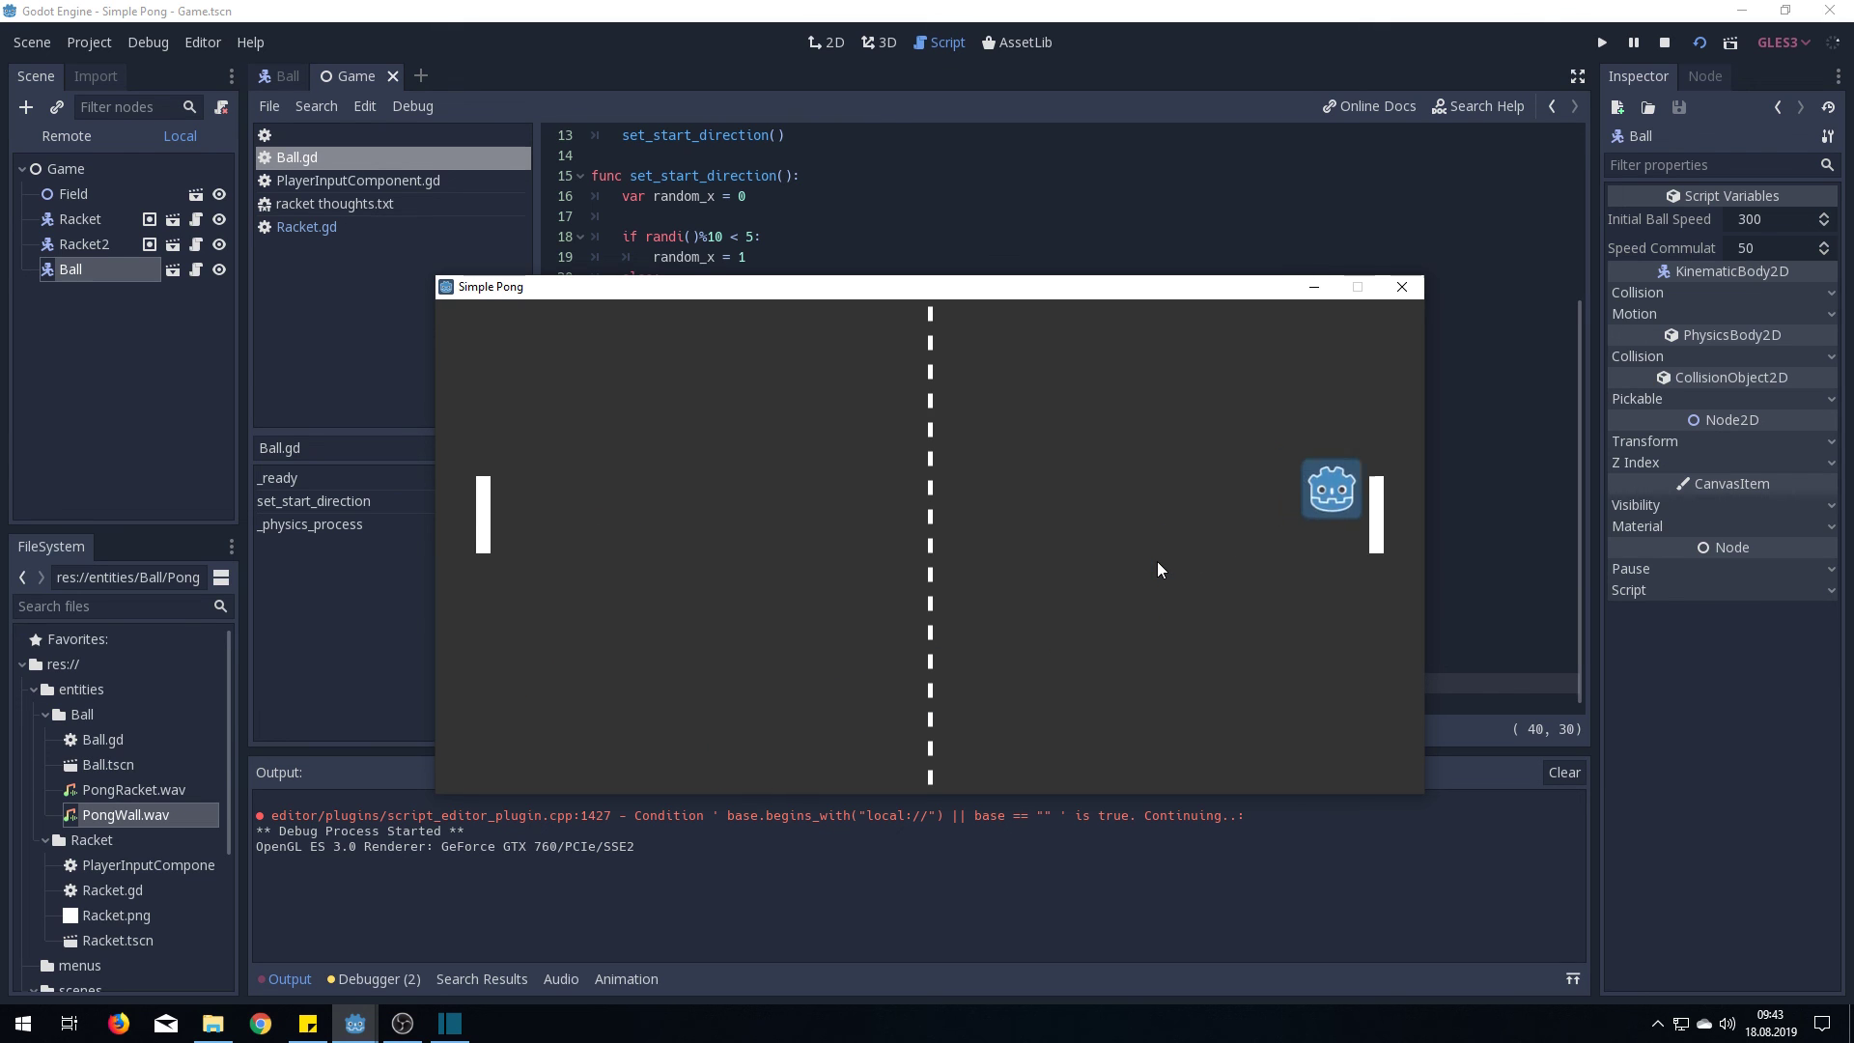
{"action": "key", "text": "Up"}
{"action": "key", "text": "Down"}
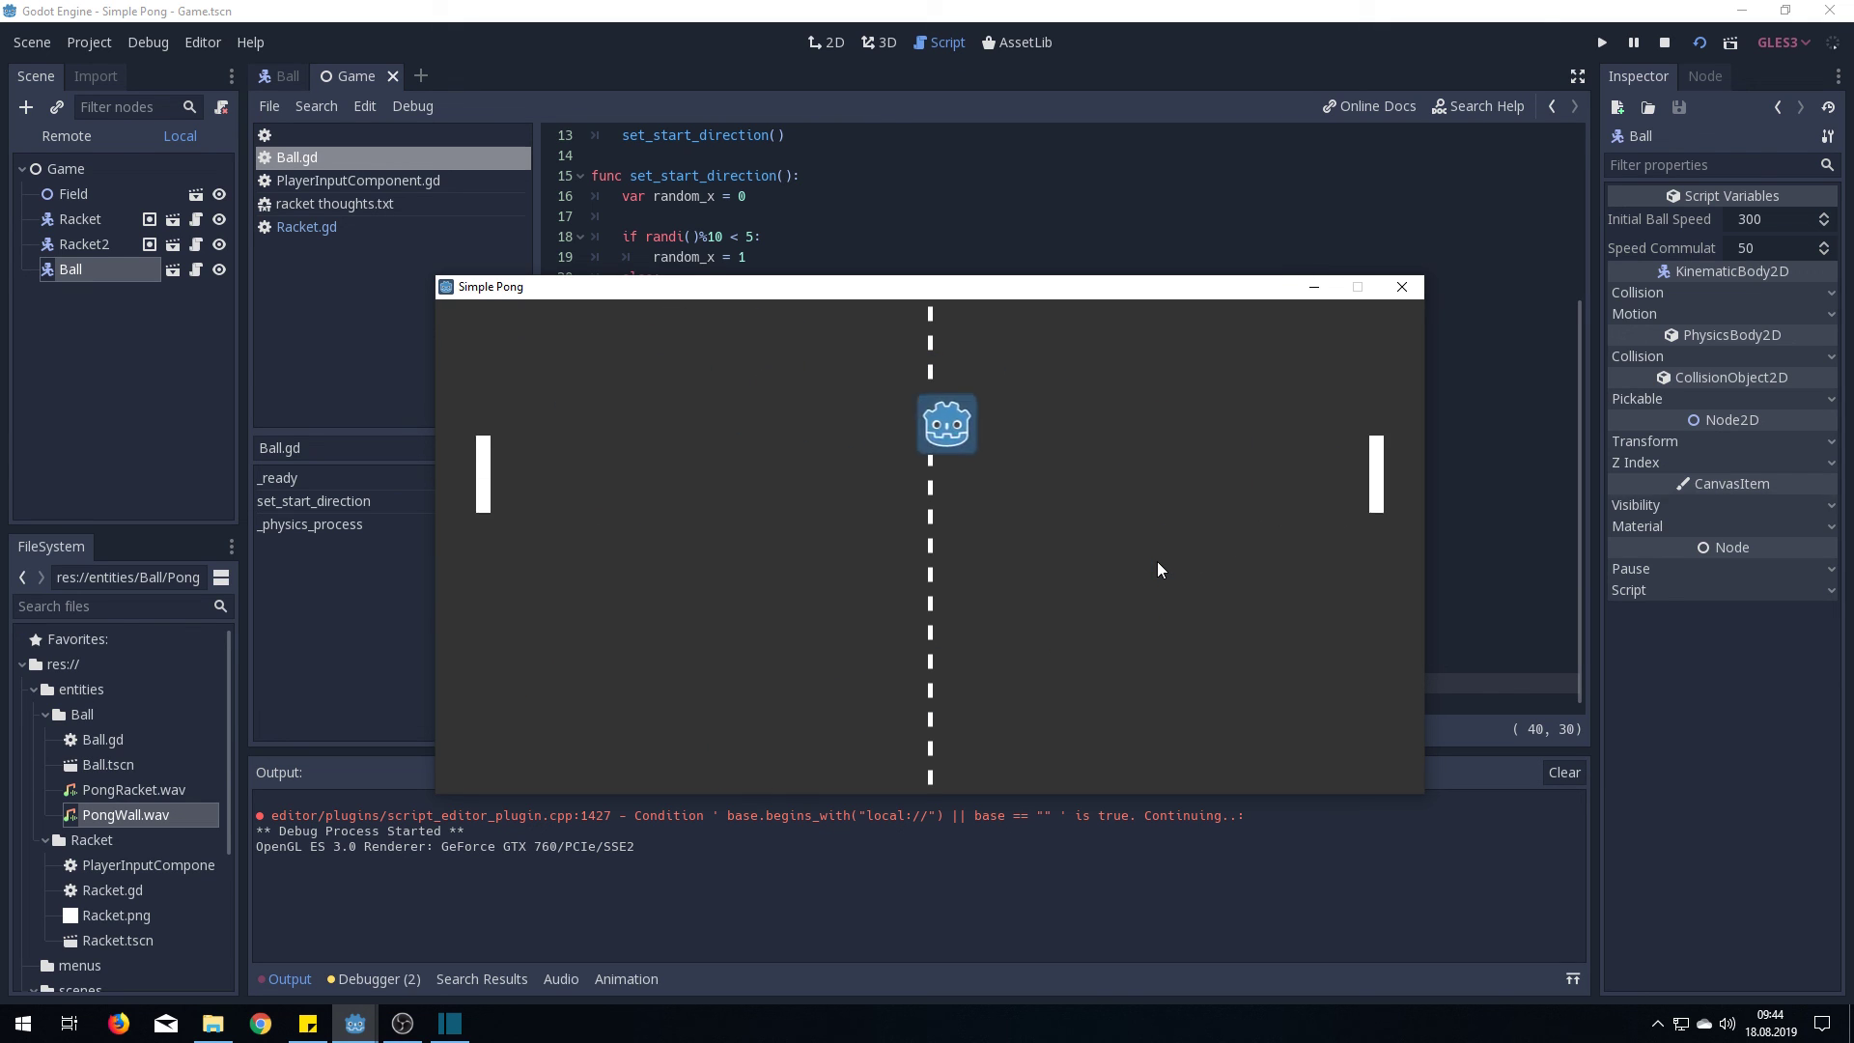
{"action": "key", "text": "Down"}
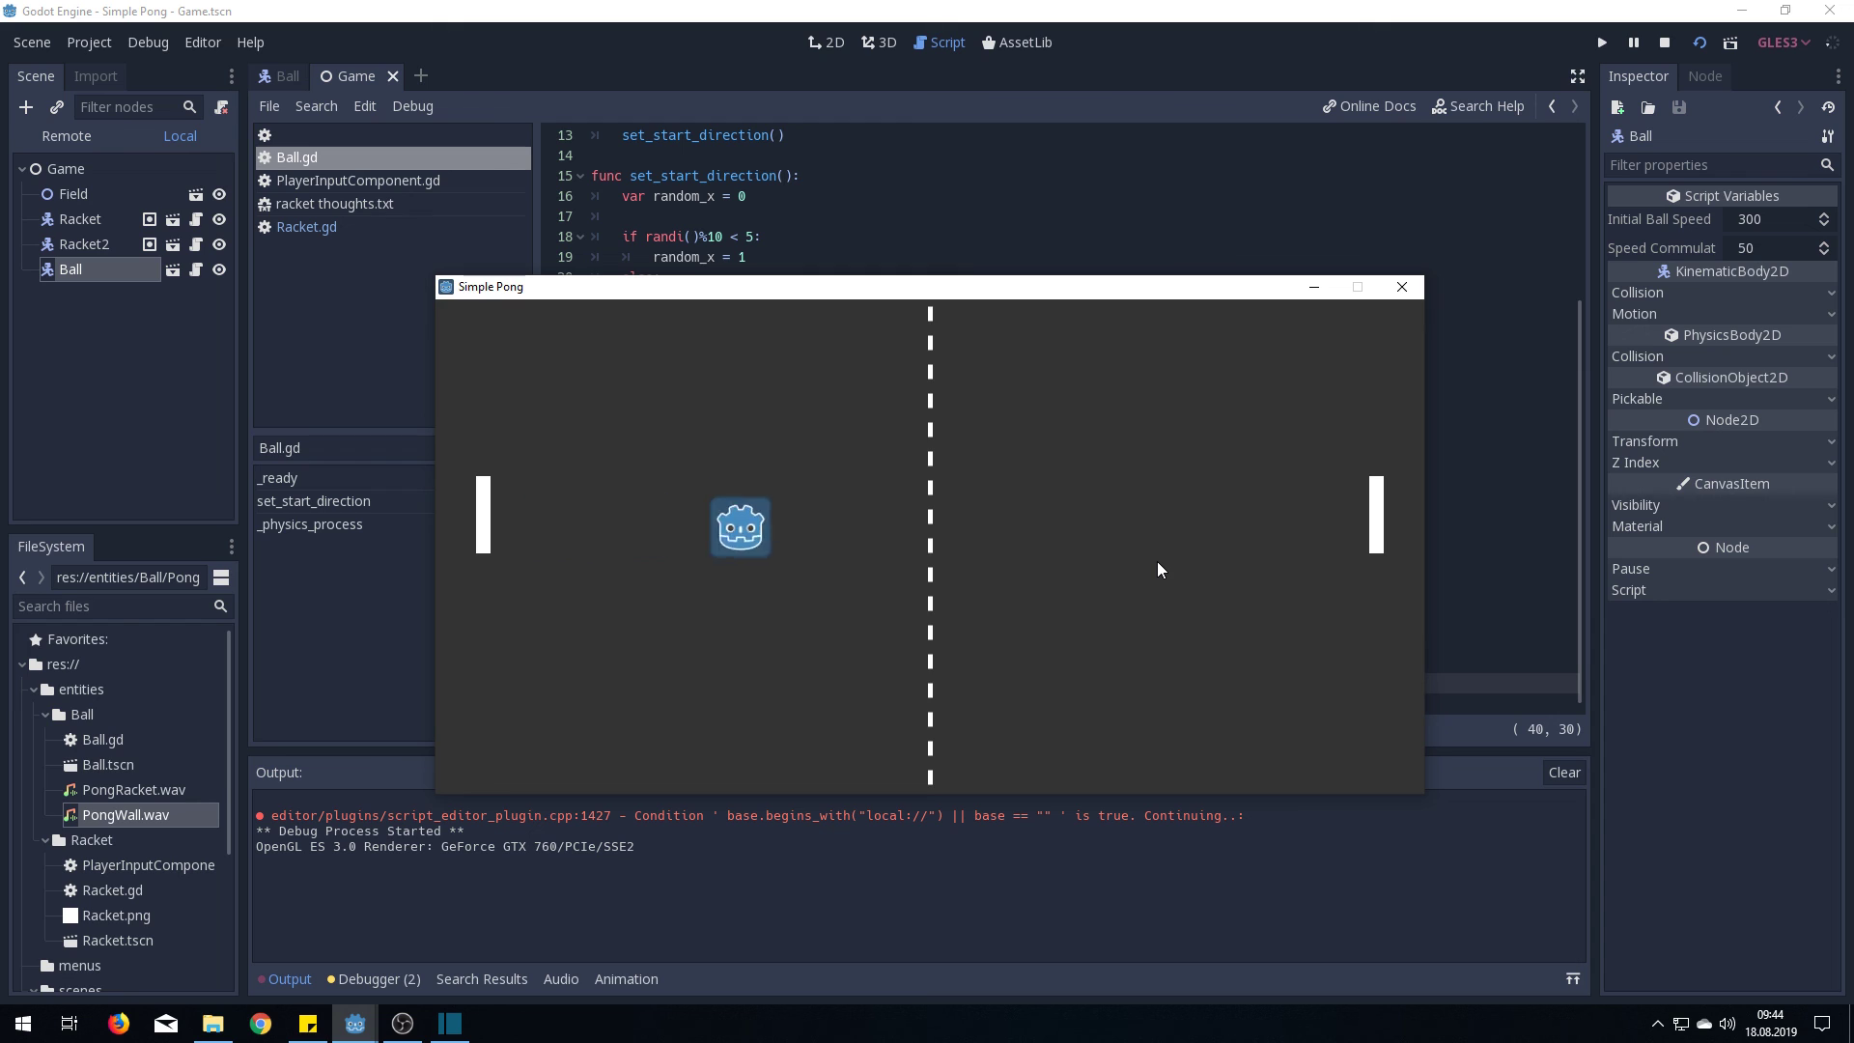
{"action": "key", "text": "Down"}
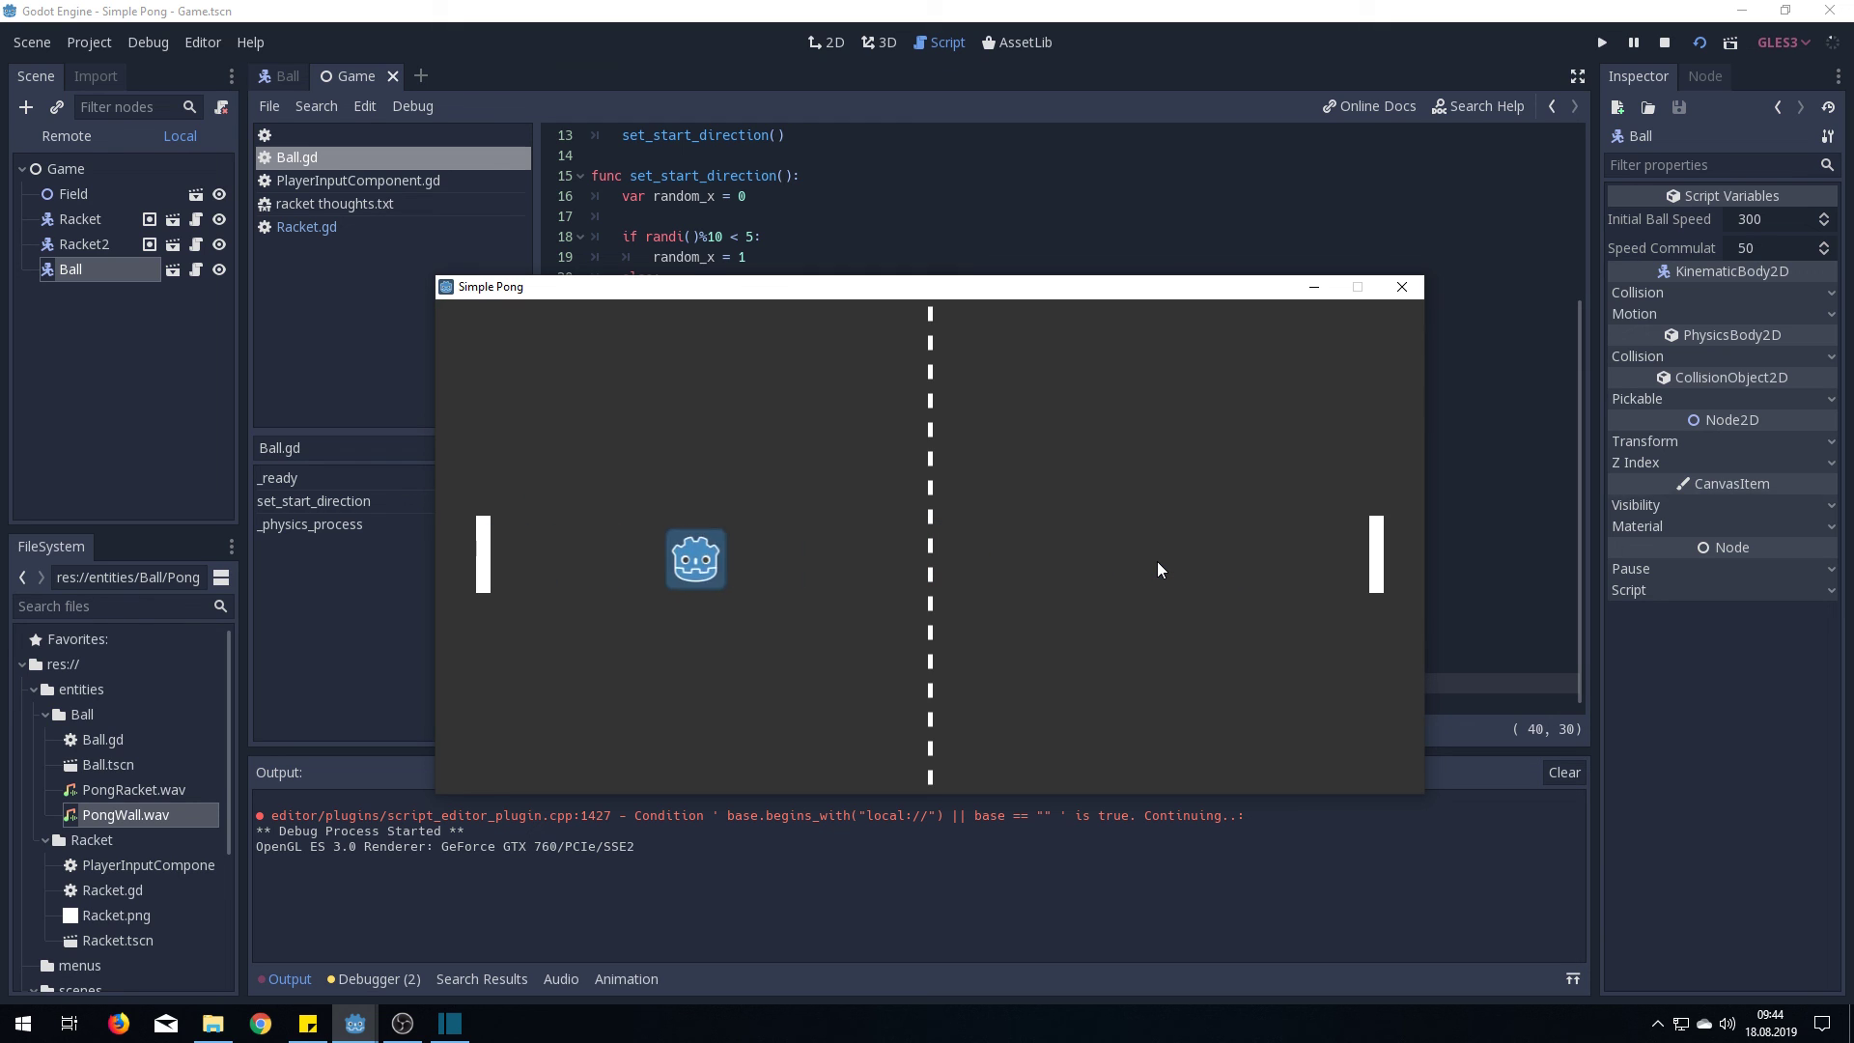
{"action": "key", "text": "Down"}
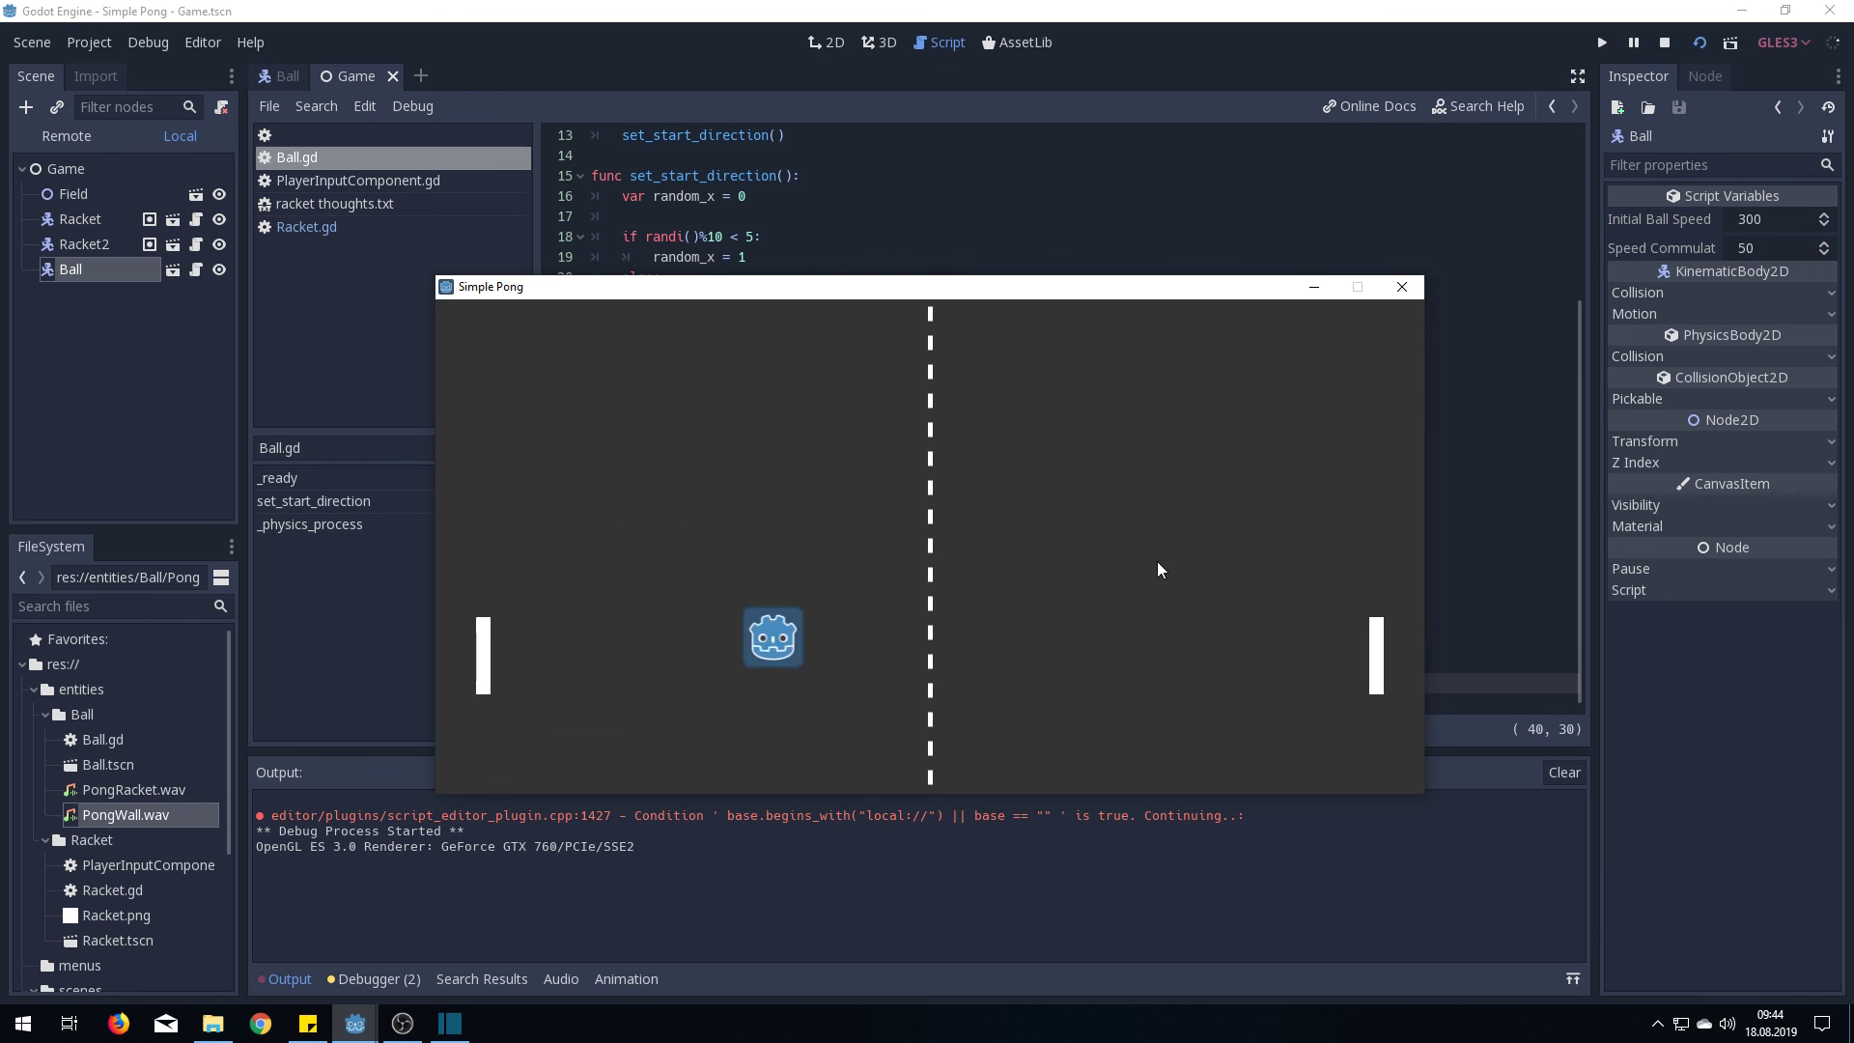
{"action": "key", "text": "Down"}
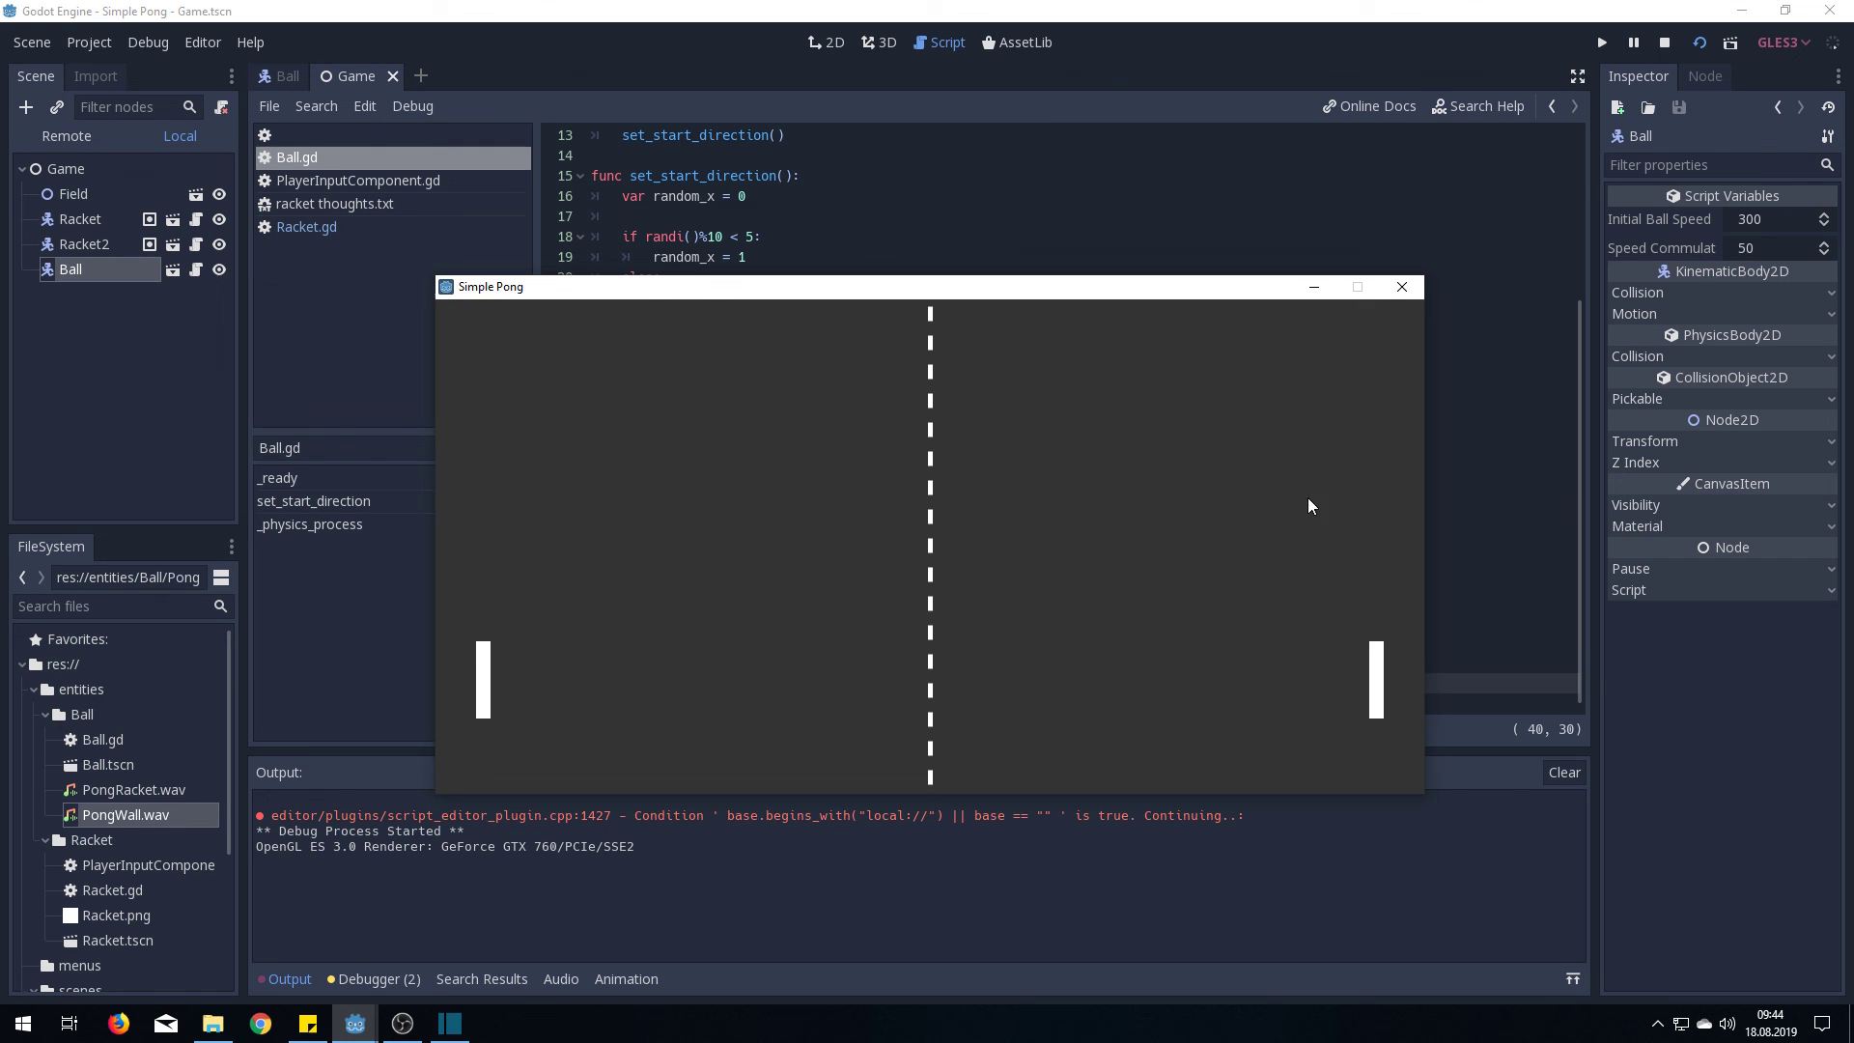
{"action": "left_click", "coordinate": [1403, 287]}
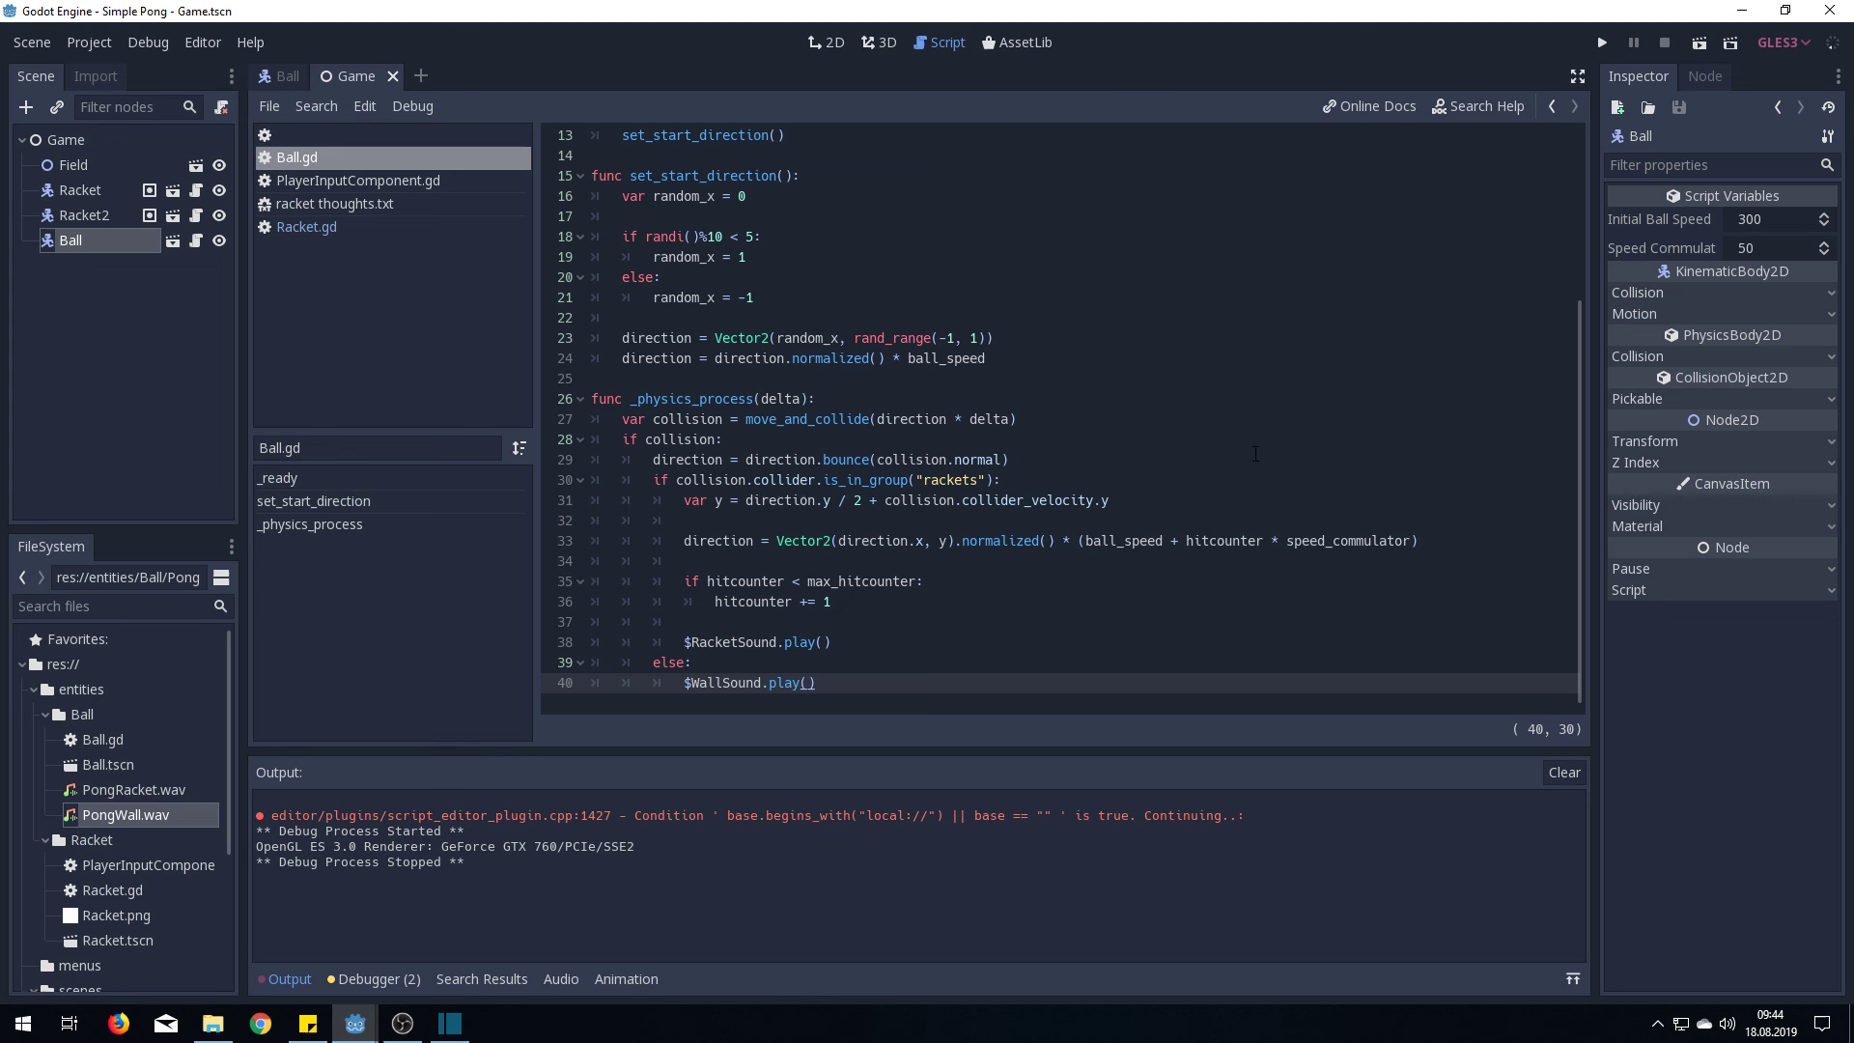
Write func reset() setting position Vector2(512, 256), direction Vector2(), hitcounter 0, and save
{"action": "key", "text": "Return"}
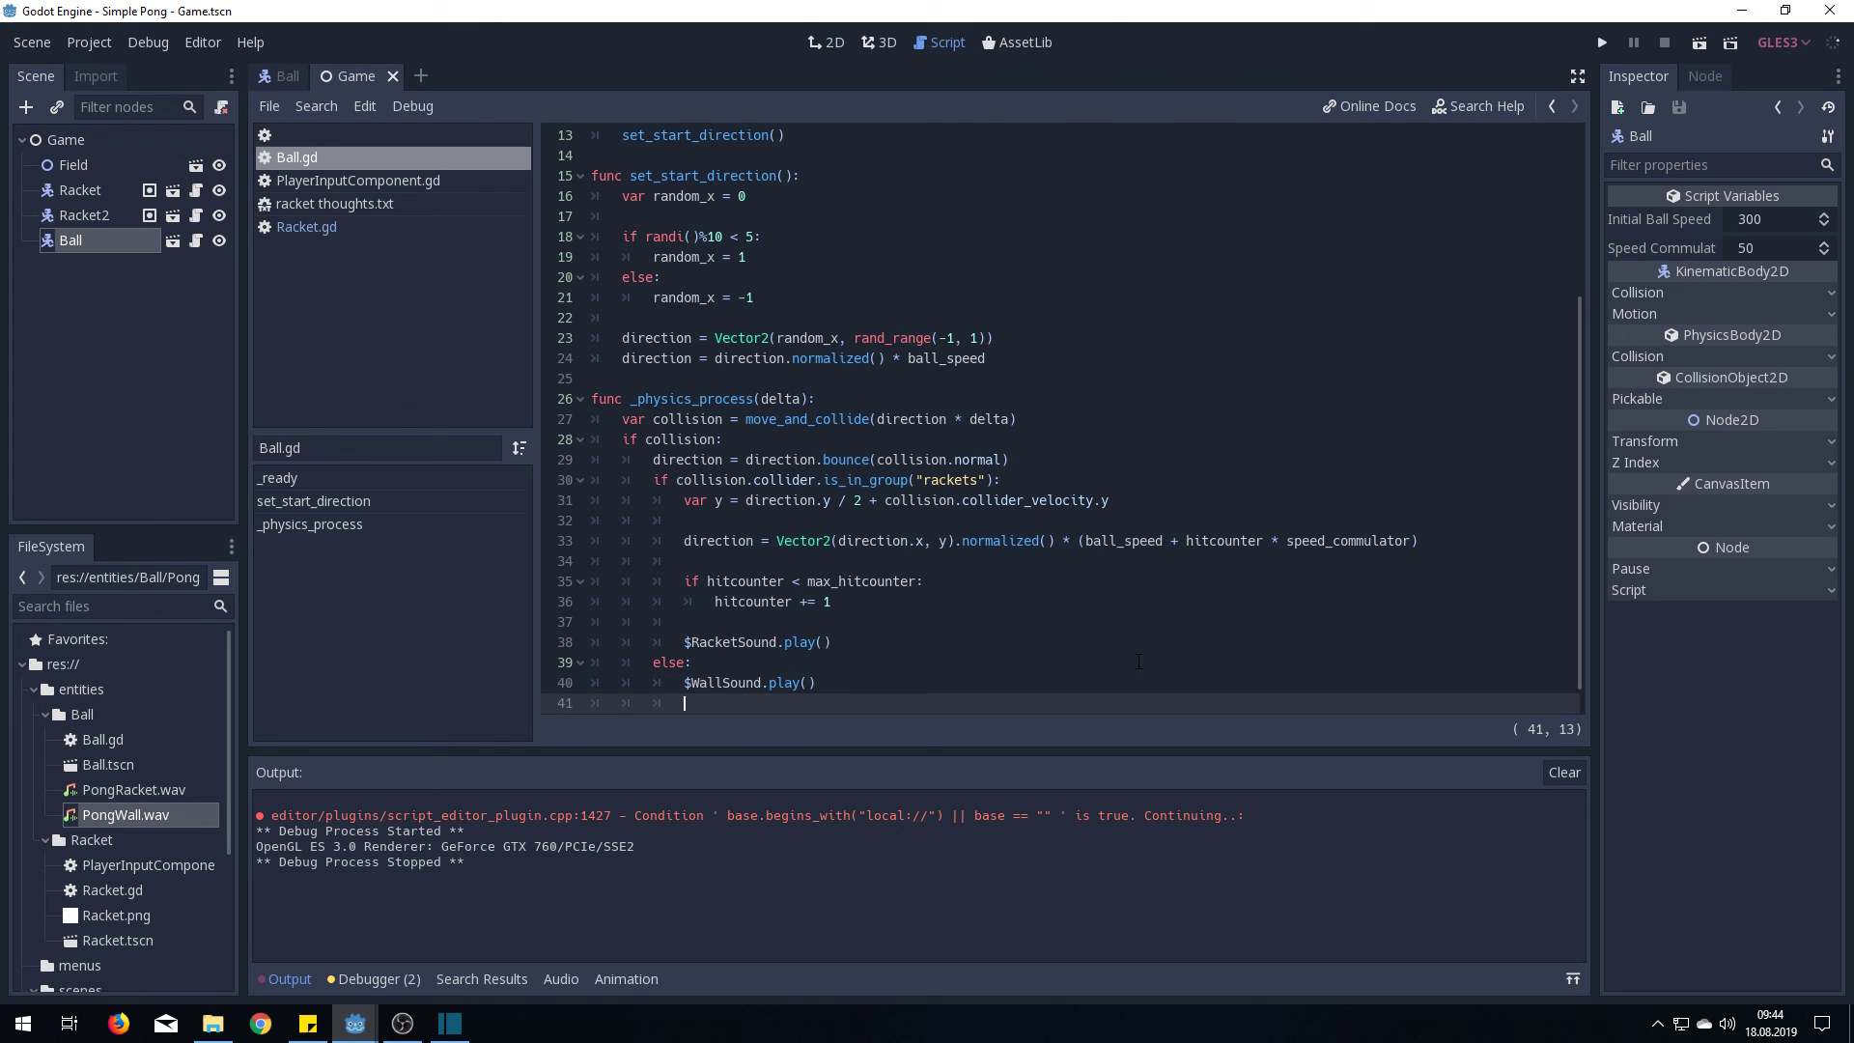
{"action": "key", "text": "Return"}
{"action": "type", "text": "func "}
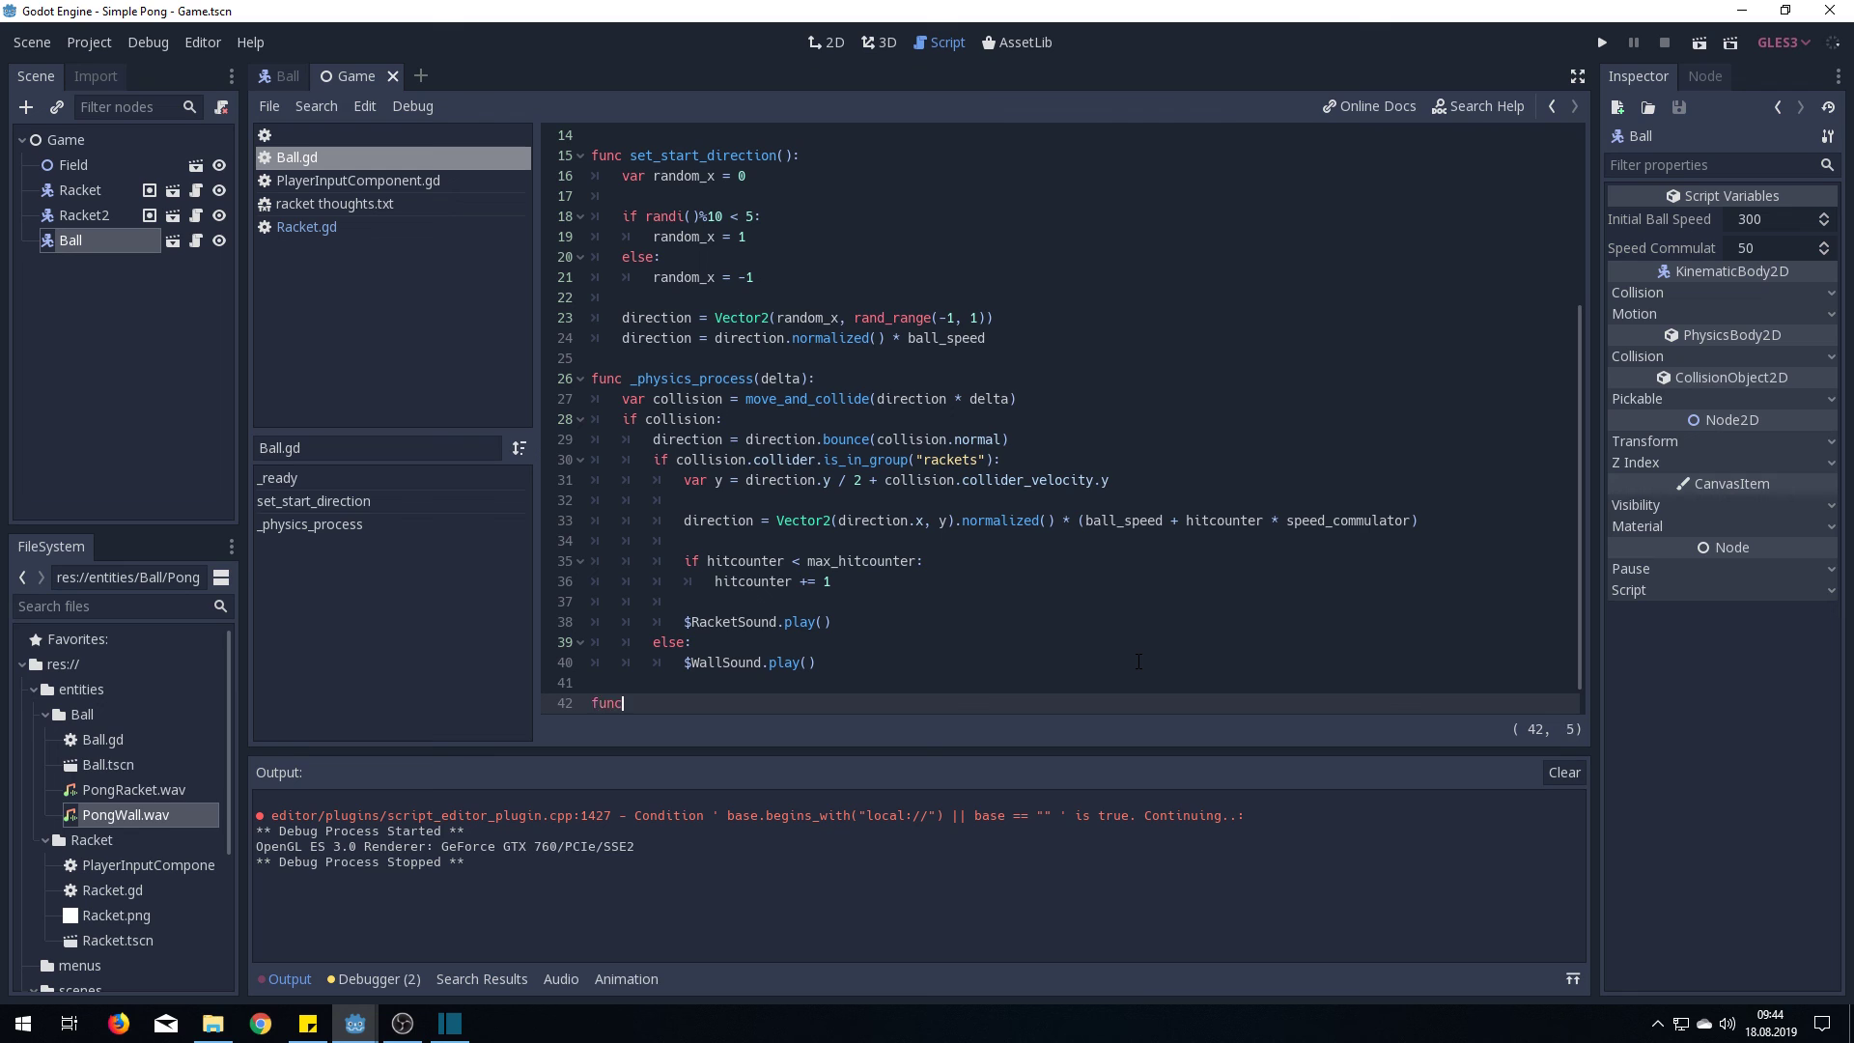
{"action": "type", "text": "re"}
{"action": "type", "text": "set():"}
{"action": "key", "text": "Return"}
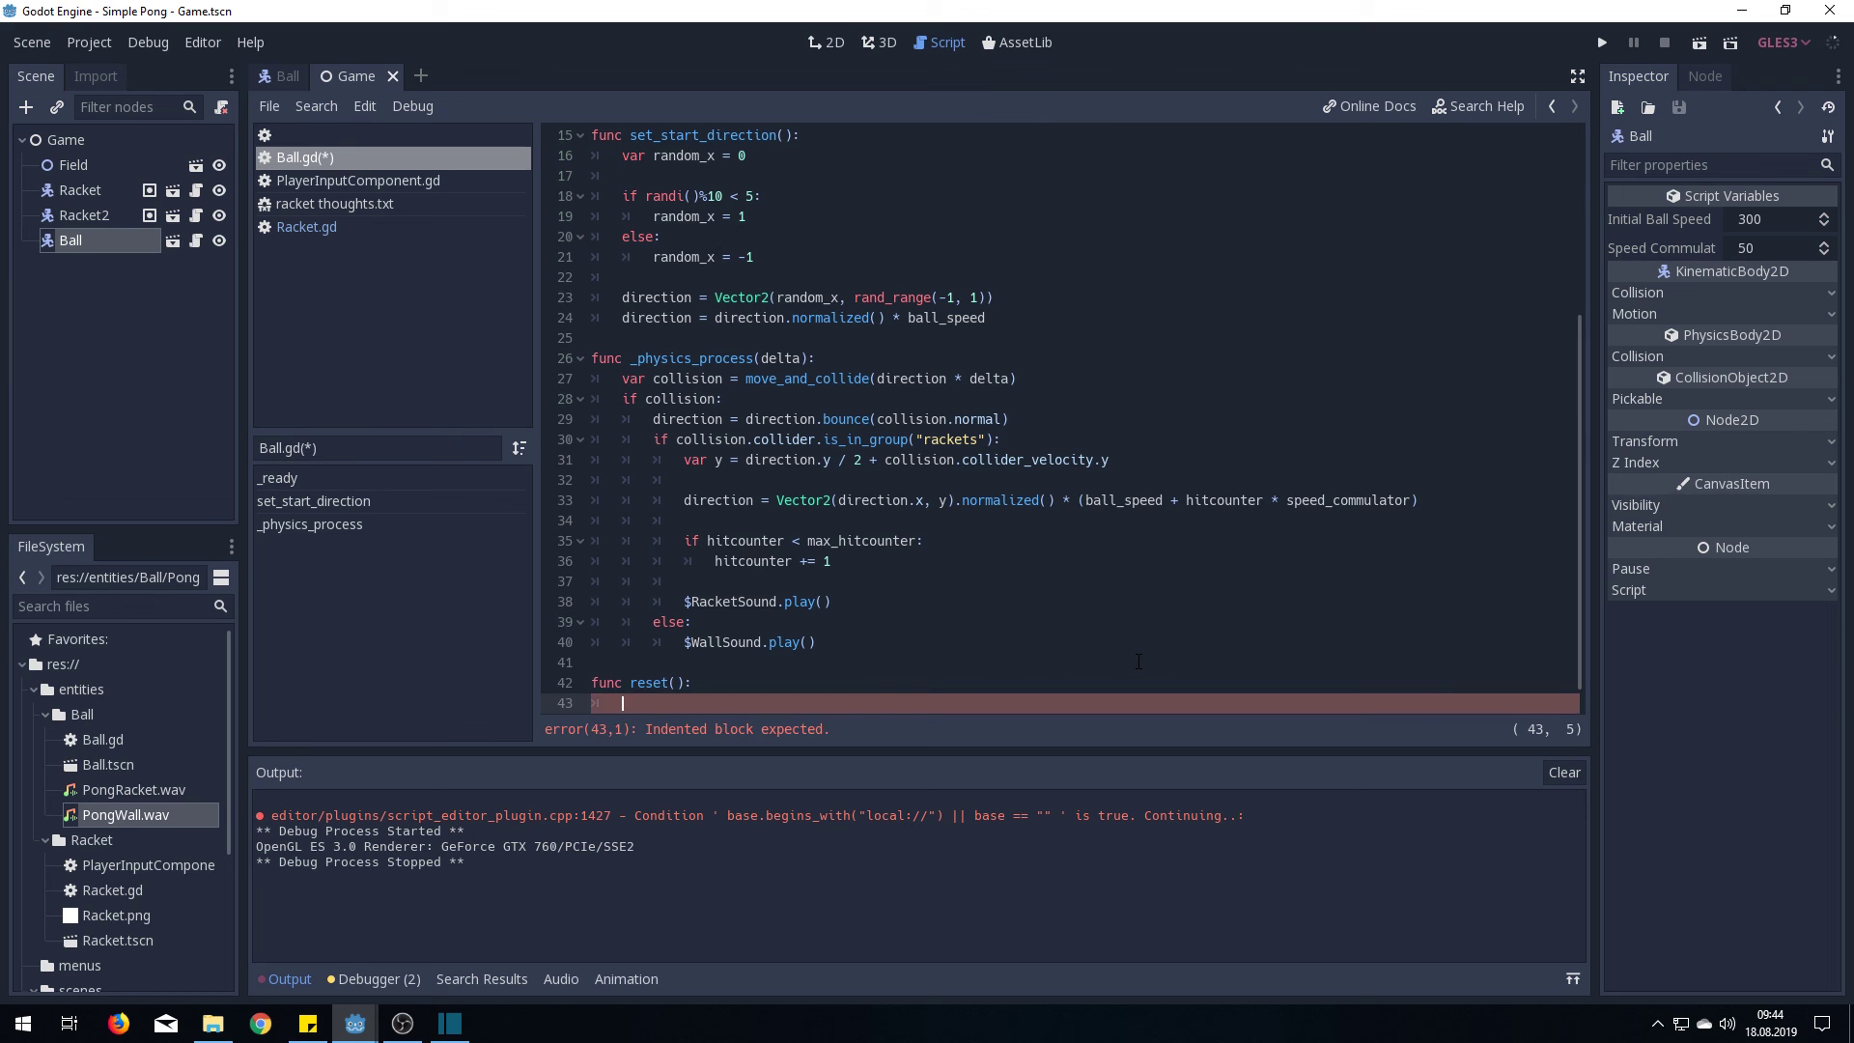
{"action": "type", "text": "position = Ve"}
{"action": "type", "text": "ctor2(25"}
{"action": "key", "text": "BackSpace"}
{"action": "key", "text": "BackSpace"}
{"action": "type", "text": "512, 256"}
{"action": "type", "text": ")"}
{"action": "key", "text": "Return"}
{"action": "type", "text": "dire"}
{"action": "key", "text": "Return"}
{"action": "type", "text": "= "}
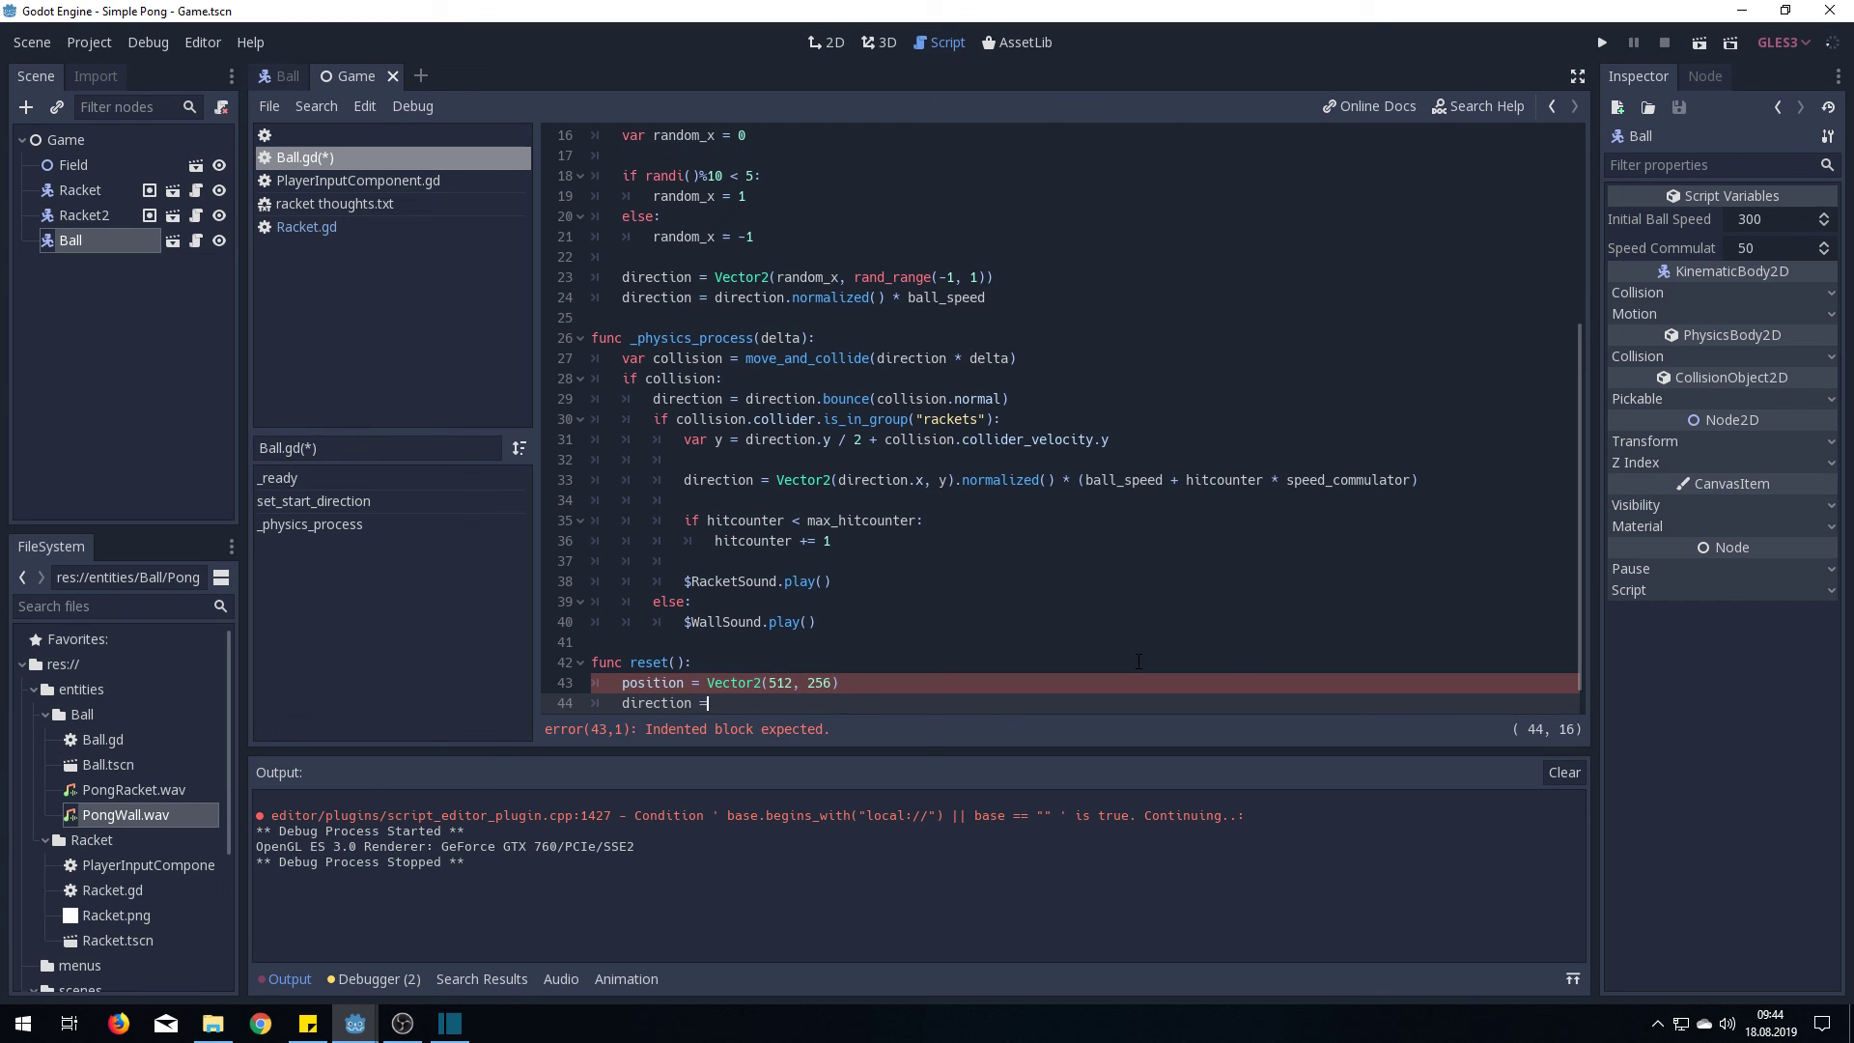
{"action": "type", "text": "Vector2()"}
{"action": "key", "text": "Return"}
{"action": "type", "text": "hitcounter = 0"}
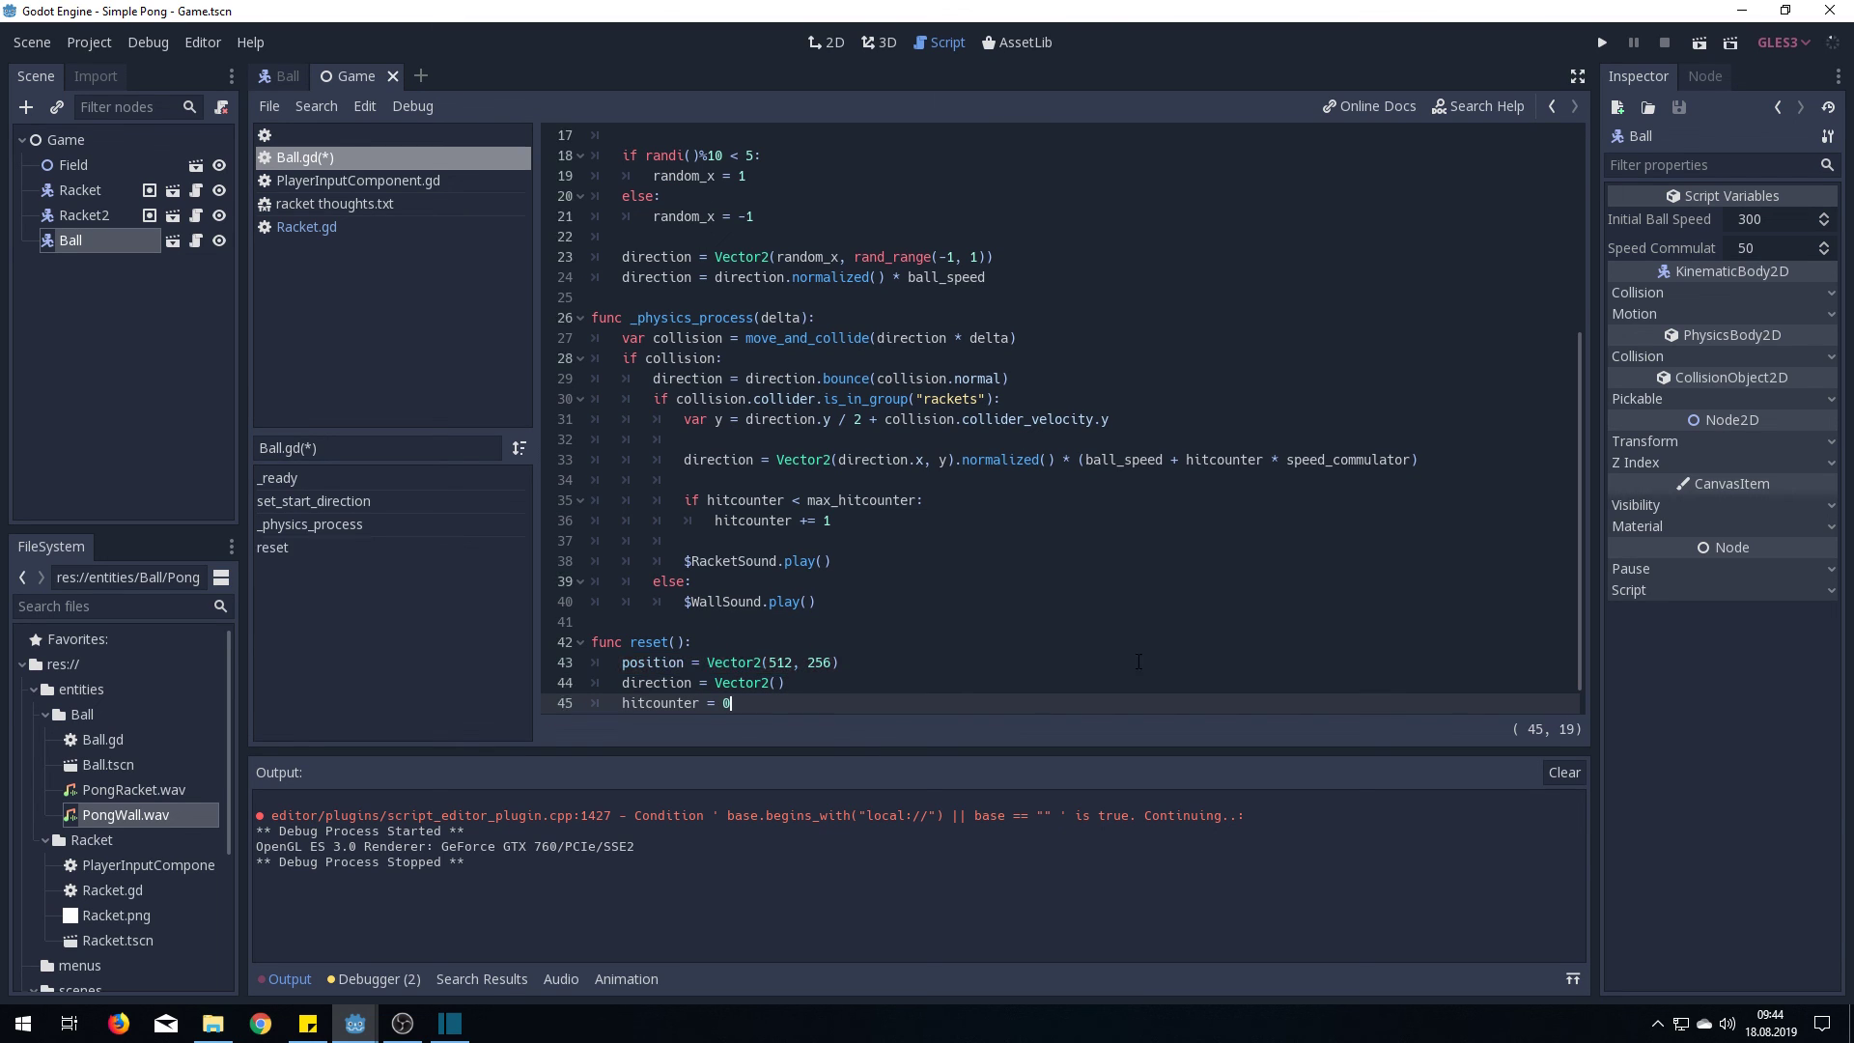
{"action": "key", "text": "ctrl+s"}
{"action": "scroll", "coordinate": [950, 482], "scroll_direction": "up", "scroll_amount": 3}
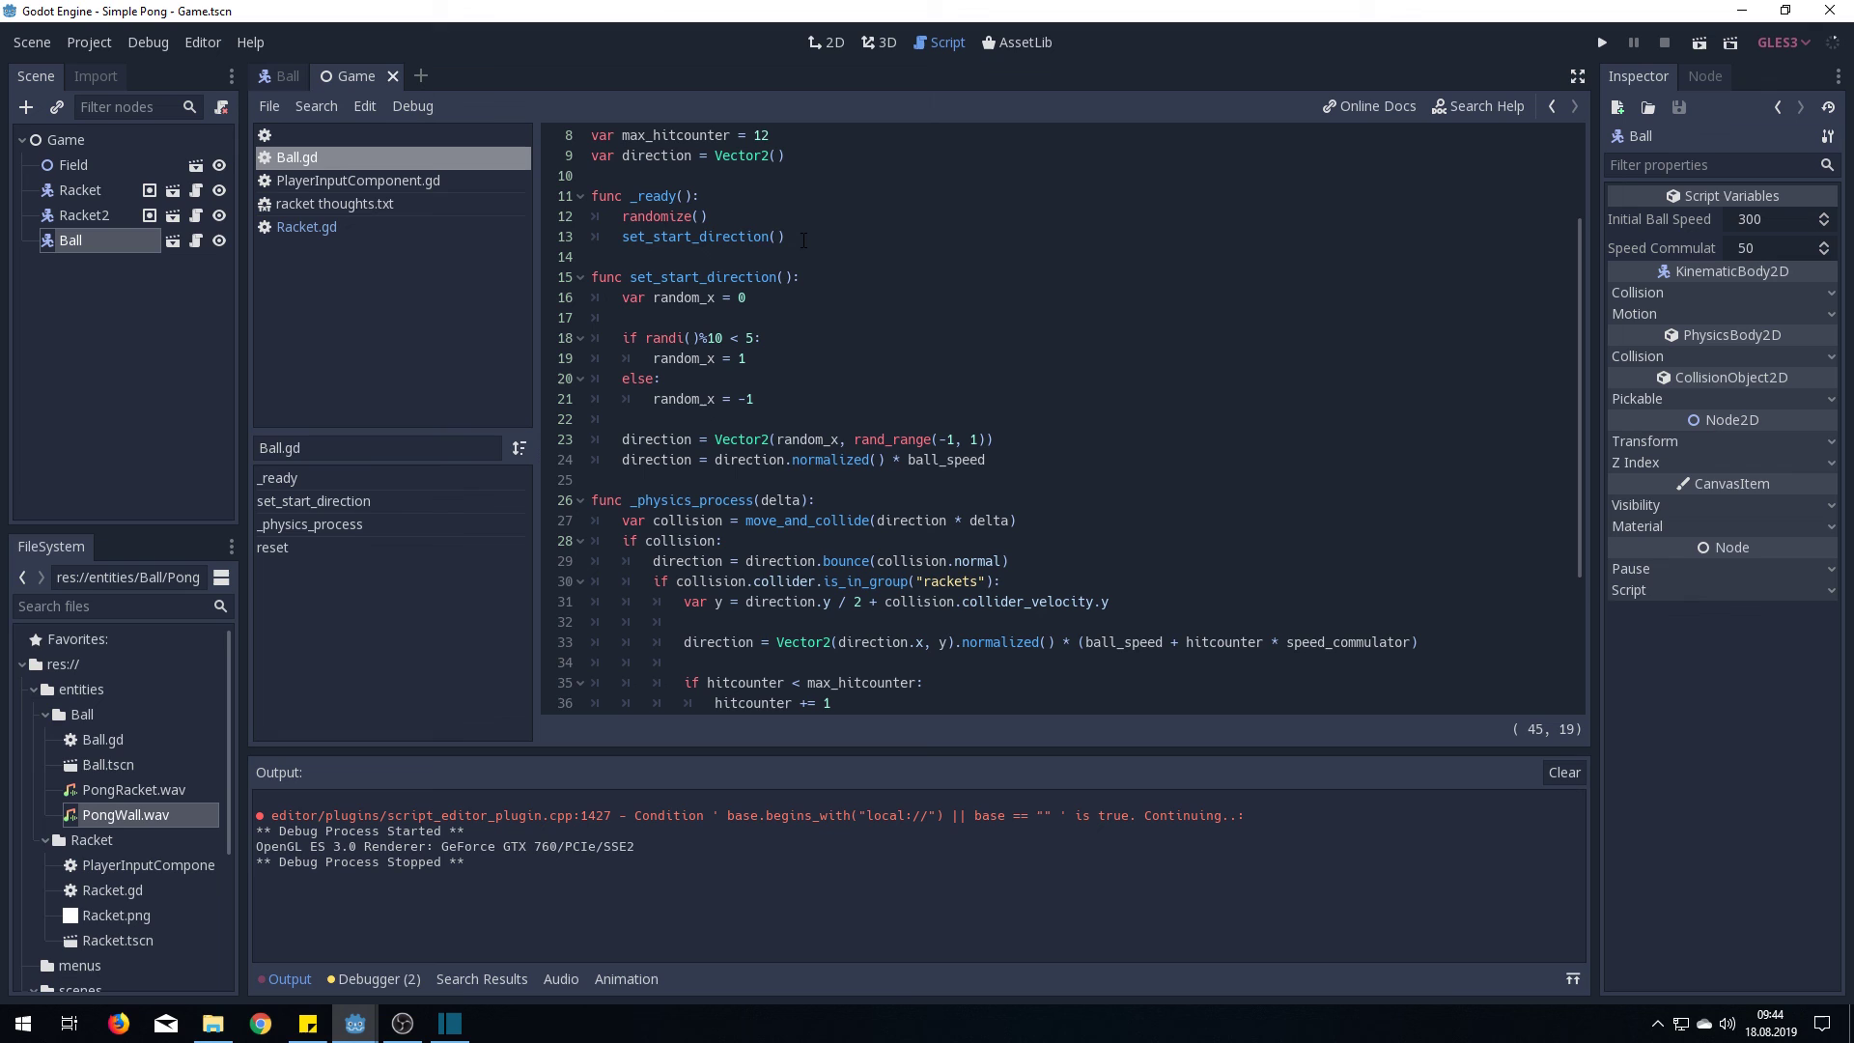
Delete the set_start_direction() call from _ready, leaving only randomize()
{"action": "left_click_drag", "start_coordinate": [802, 242], "coordinate": [813, 225]}
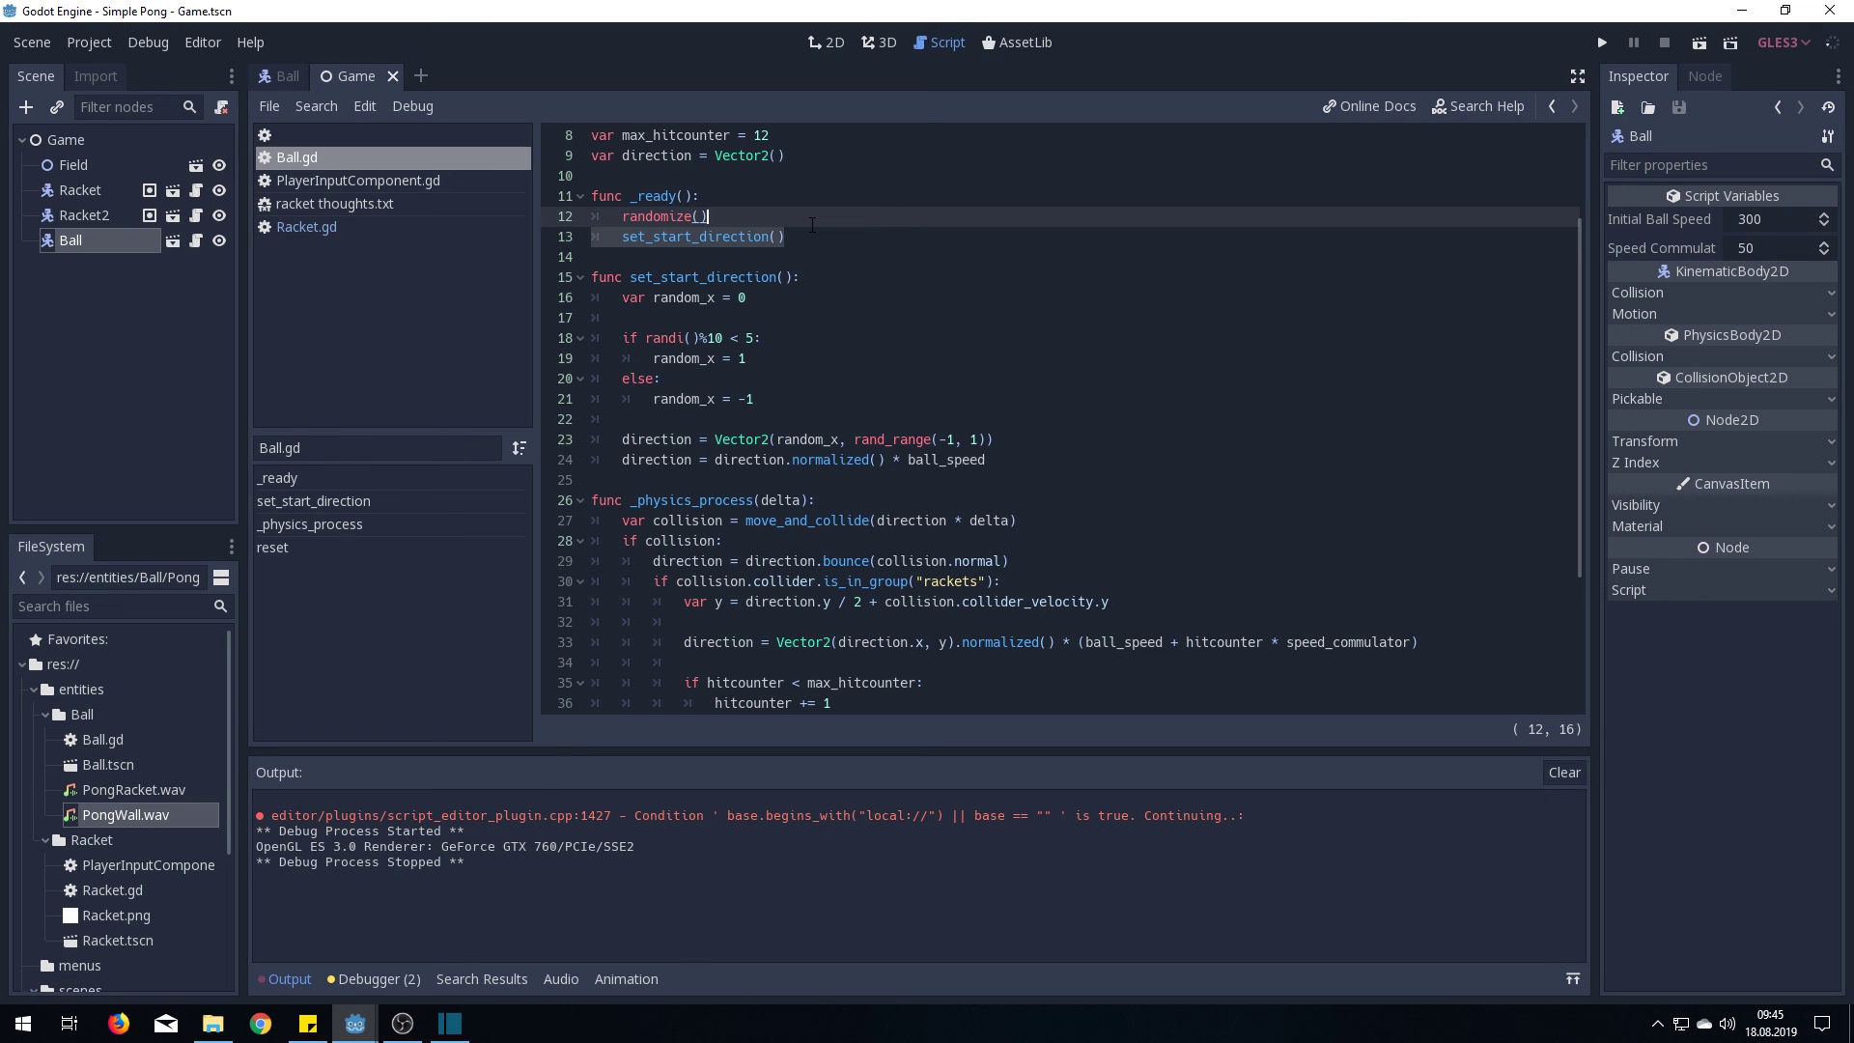
{"action": "key", "text": "BackSpace"}
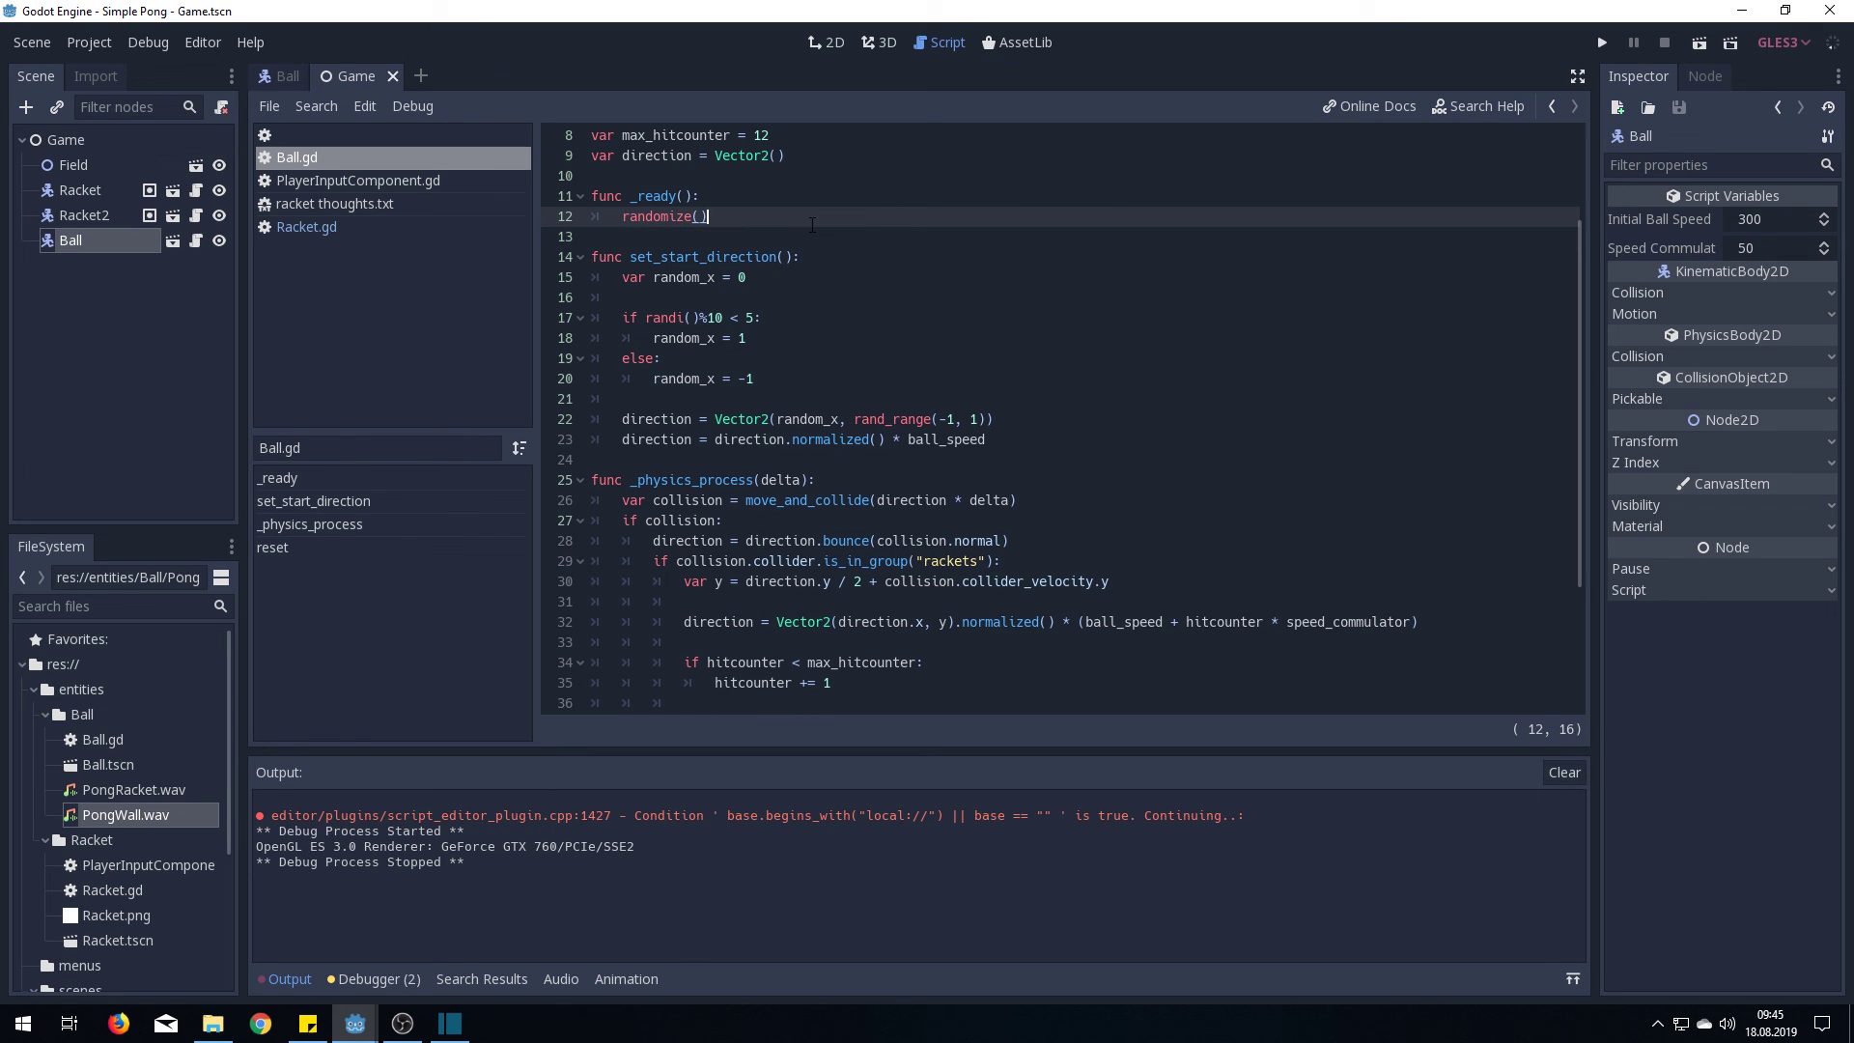